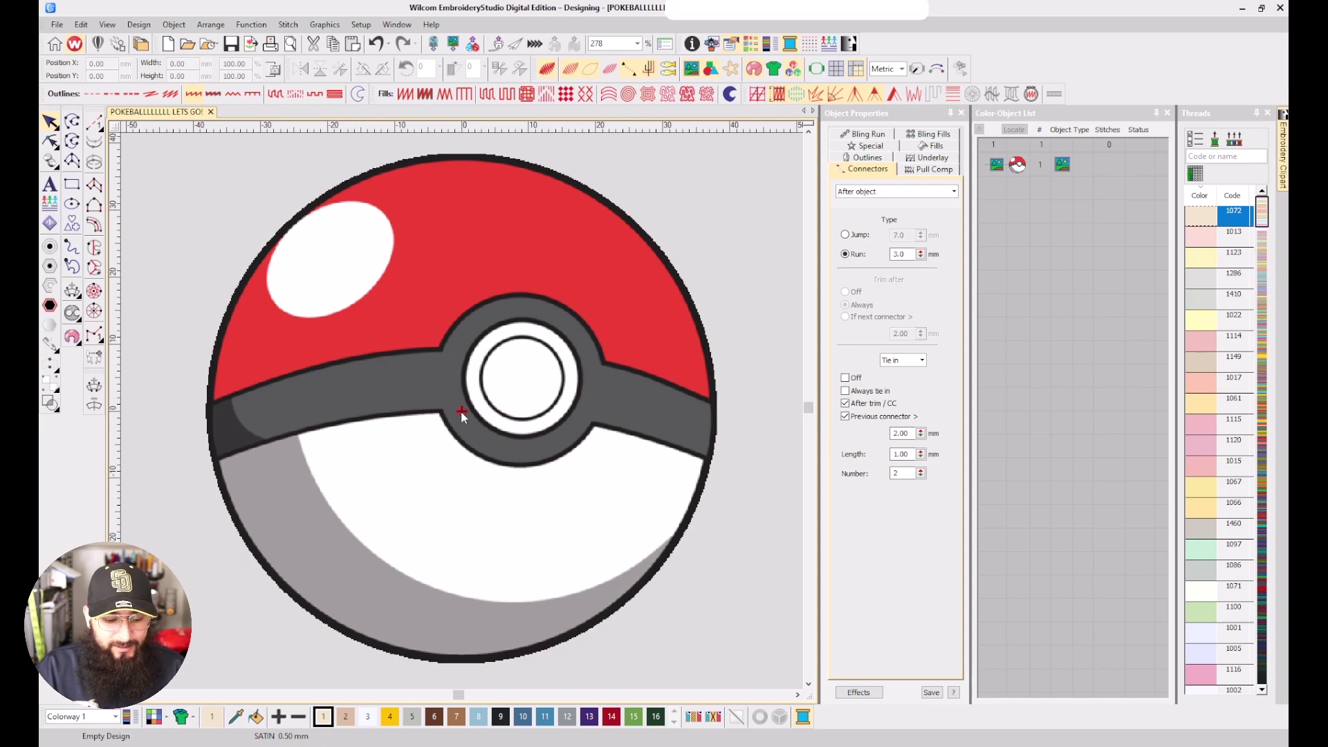
Trace the Pokéball's circular black border with the Column C tool, placing curve points around the top, right, bottom and left sides
left_click(94, 224)
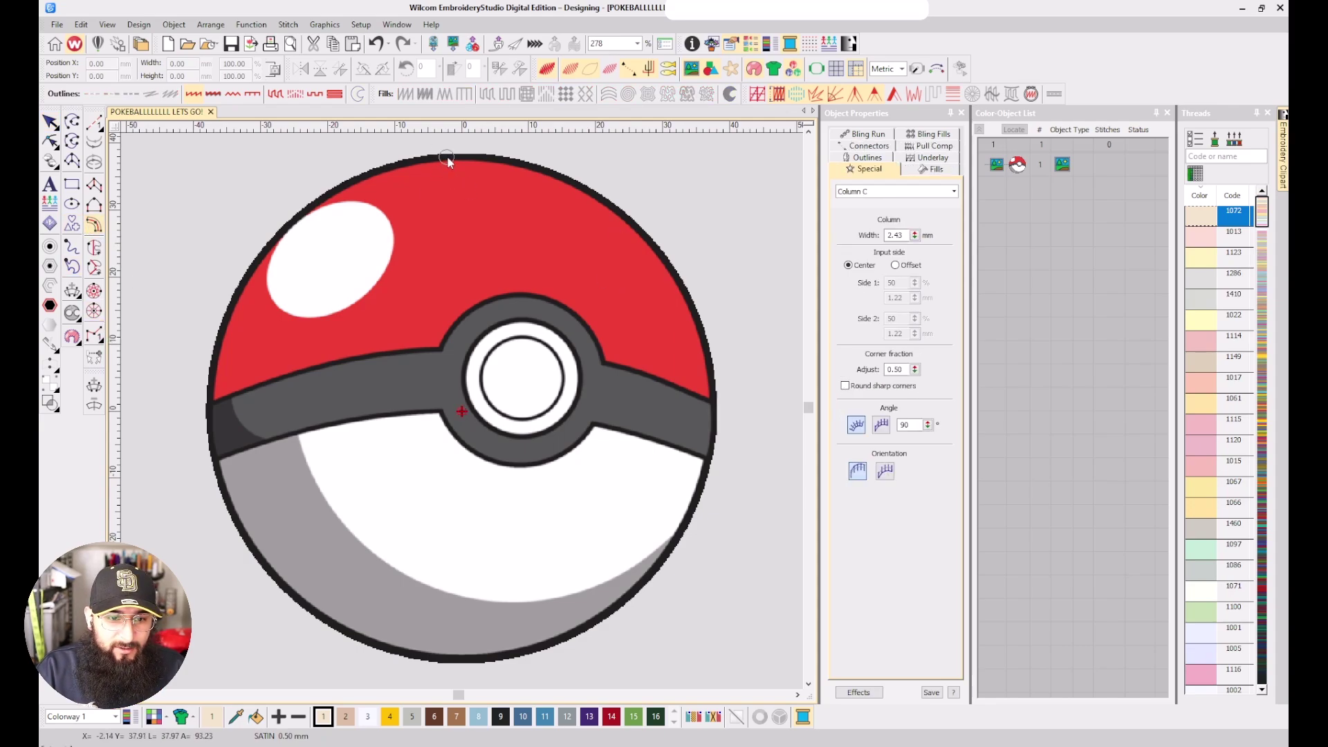
left_click(446, 157)
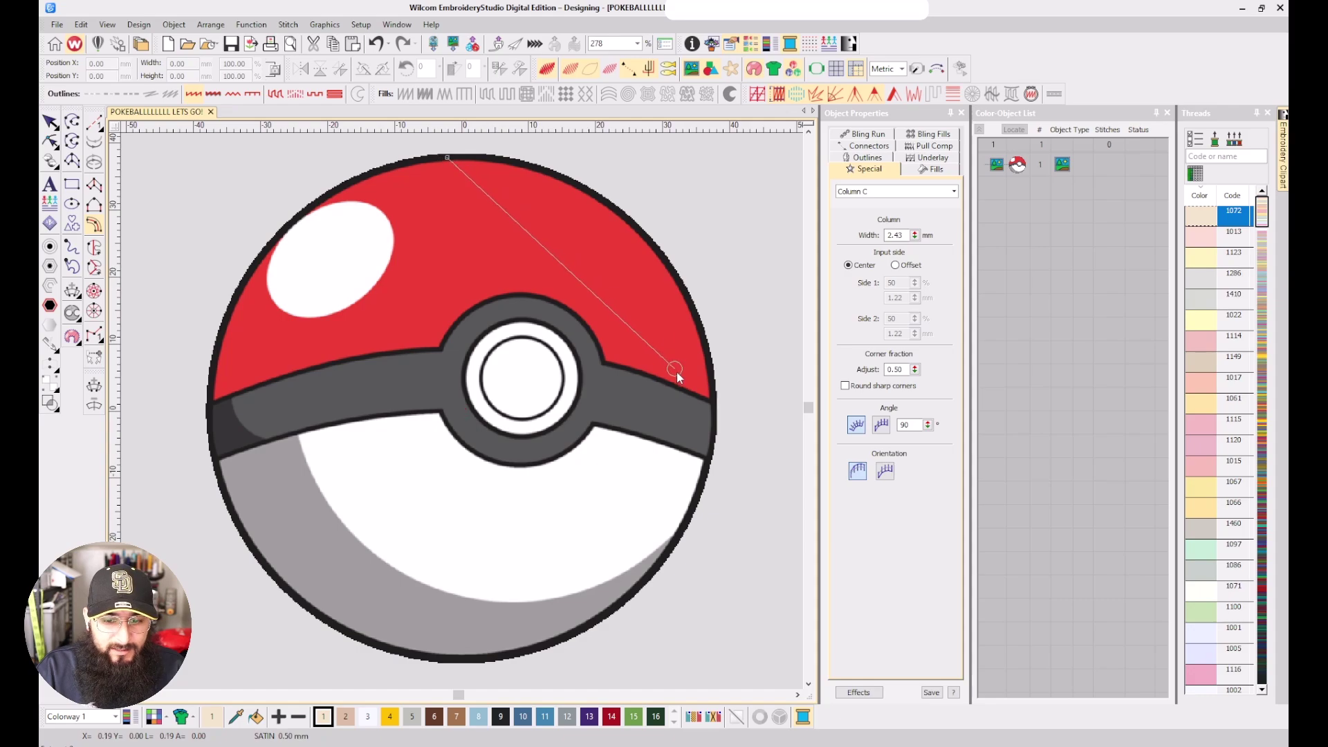
left_click(716, 427)
scroll(675, 487, "down", 2)
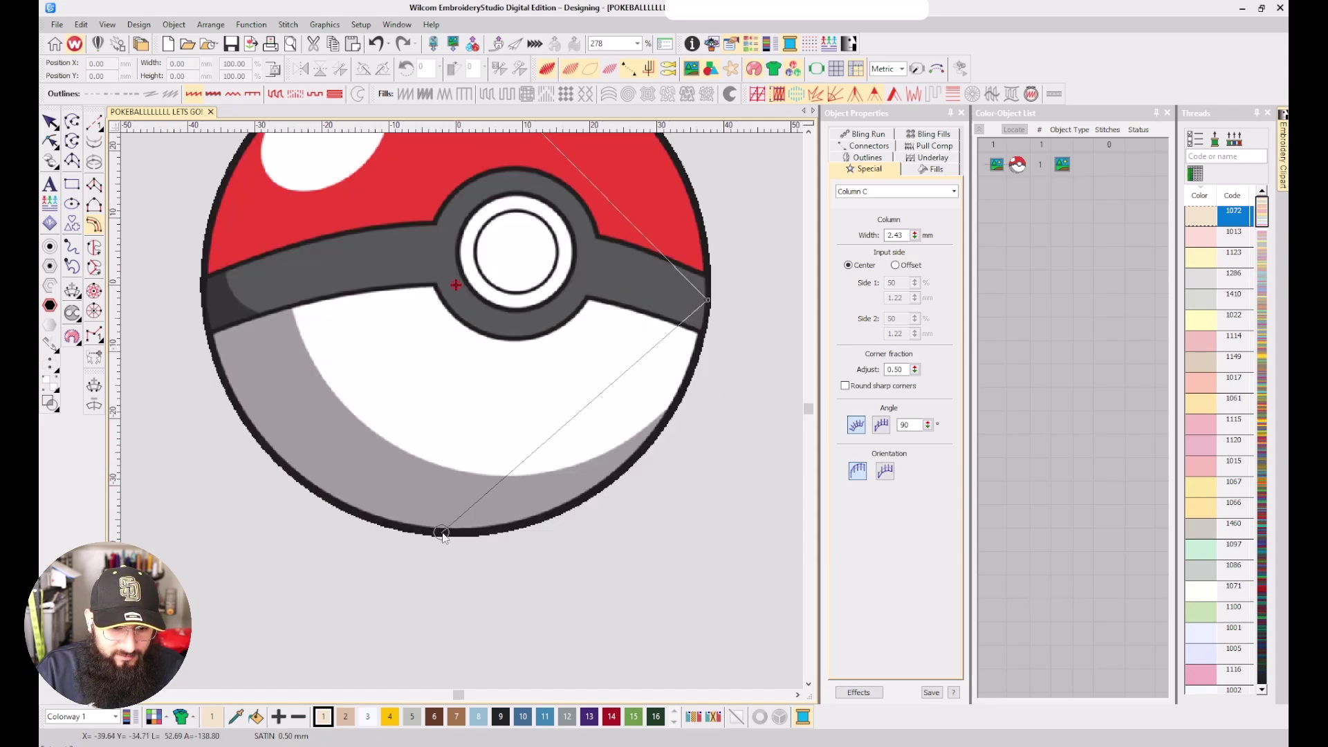
left_click(443, 536)
left_click(202, 284)
scroll(462, 411, "down", 2)
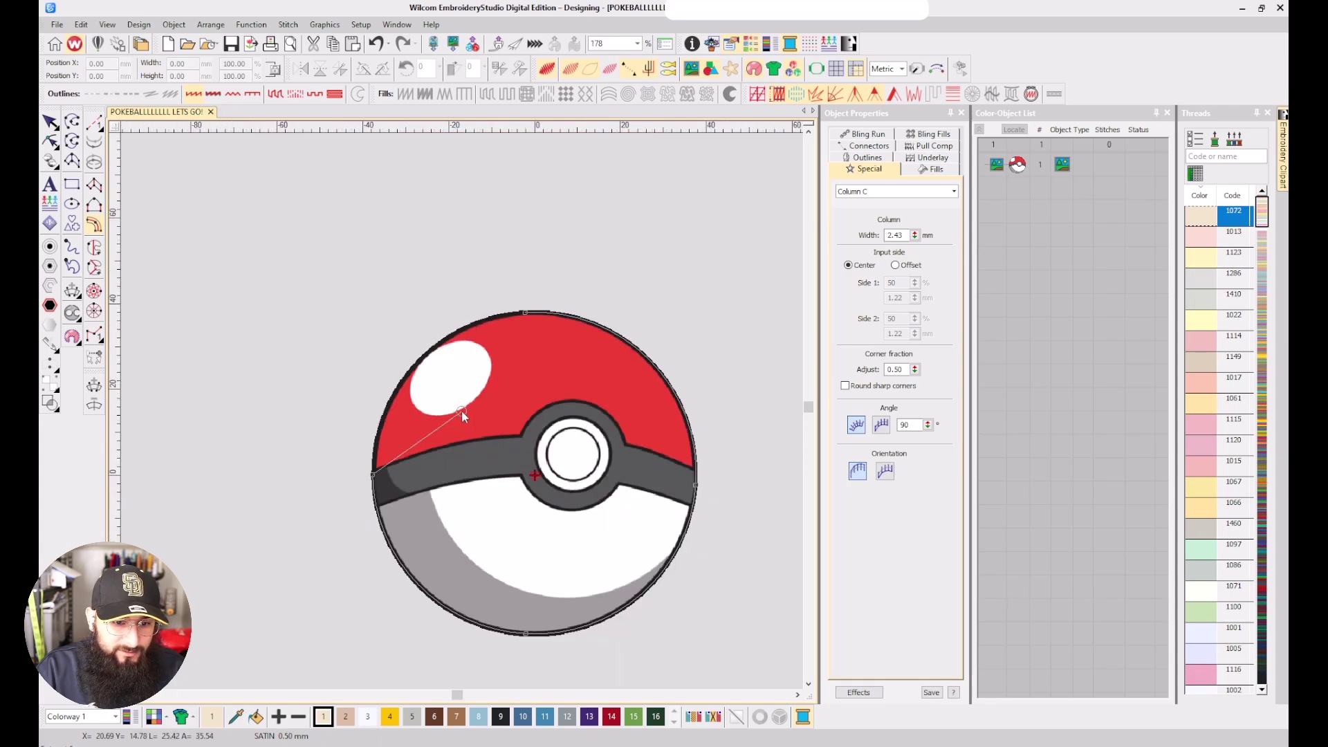
Close the circular border at its top starting point and generate a satin column about 2.07 mm wide
scroll(462, 411, "up", 2)
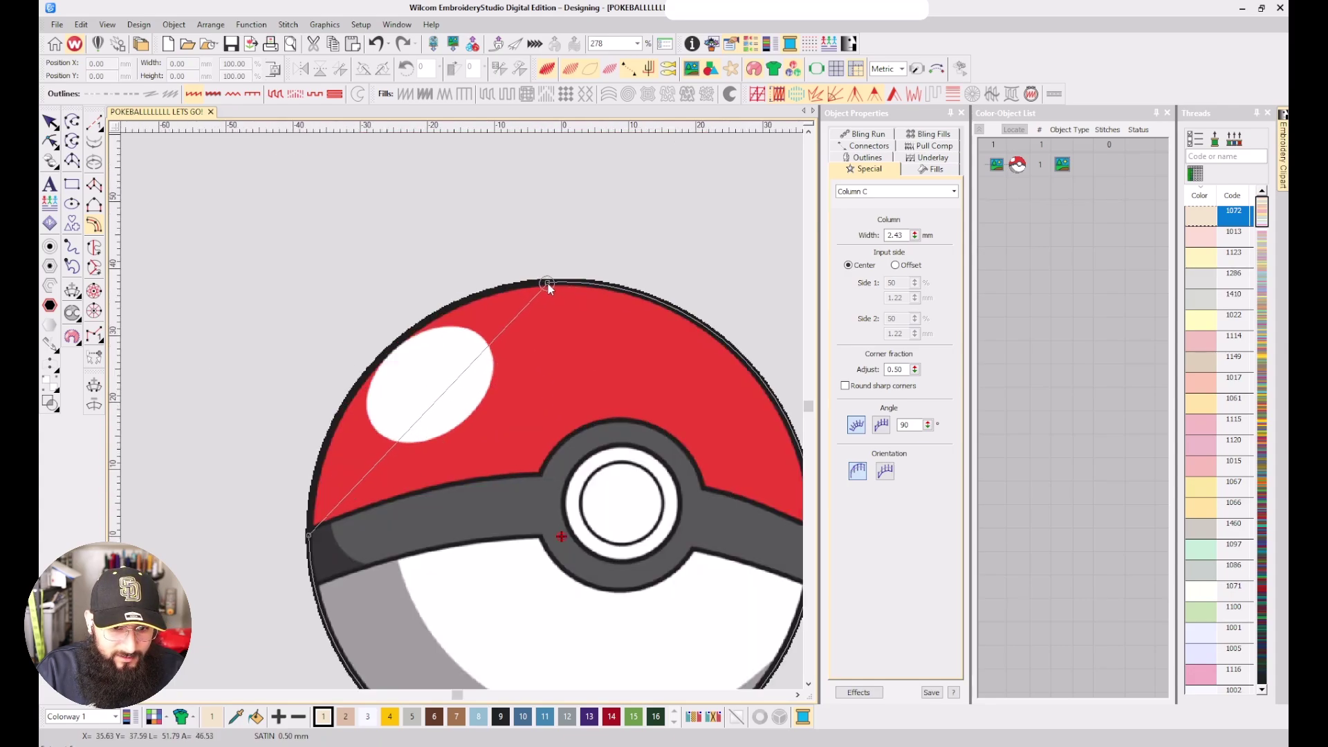
scroll(548, 284, "up", 5)
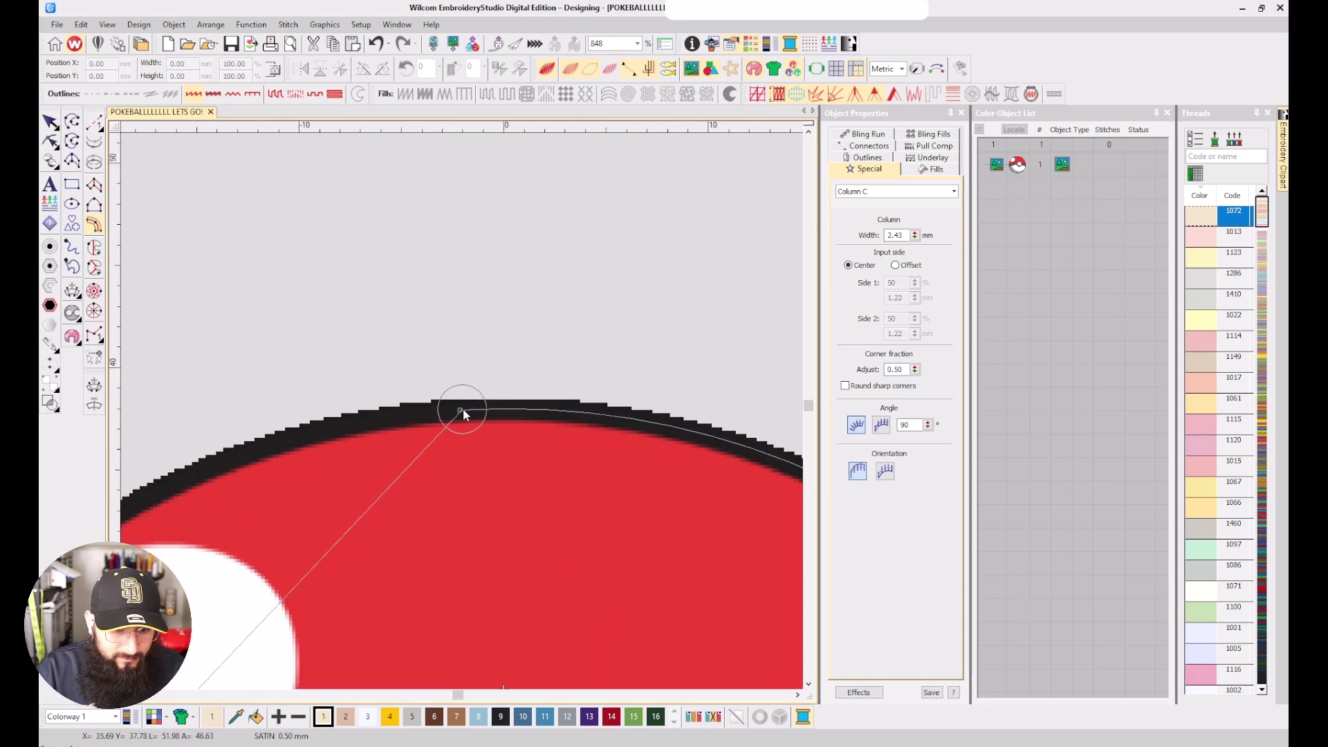
right_click(462, 410)
key("Return")
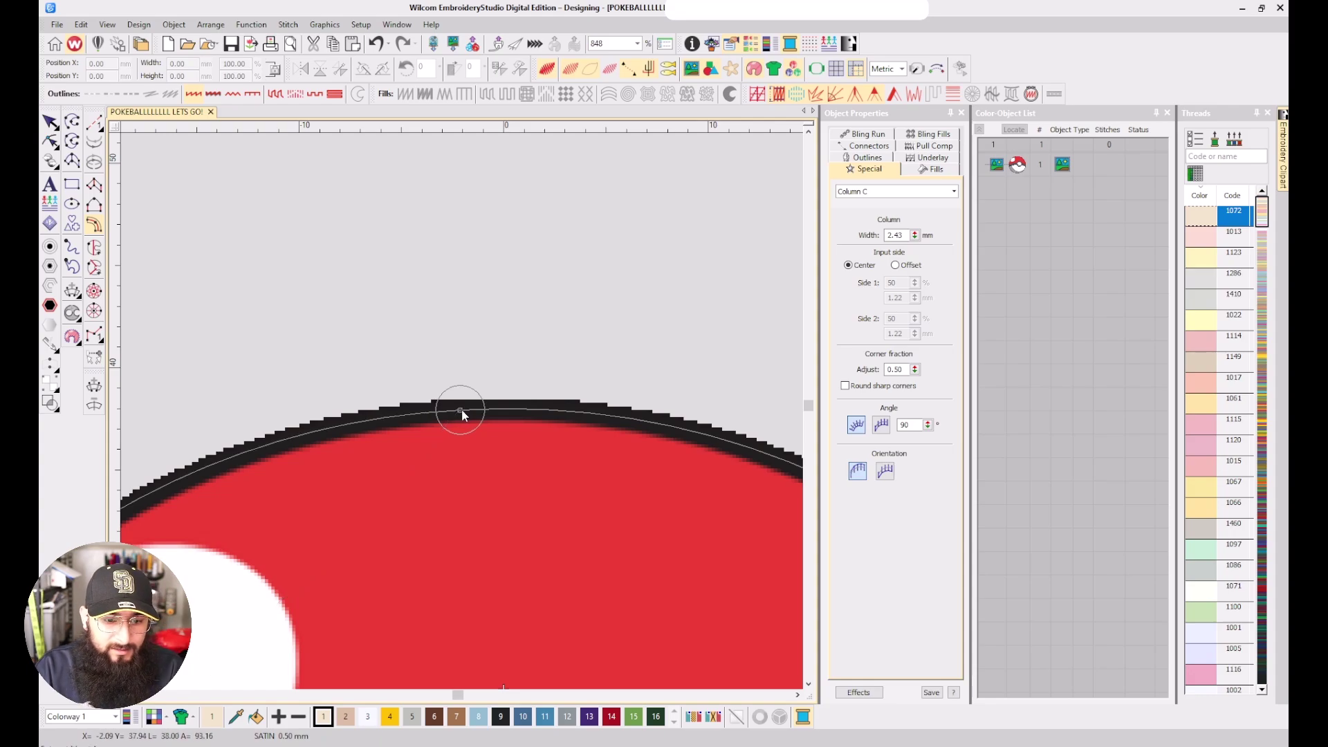
left_click(482, 392)
key("Return")
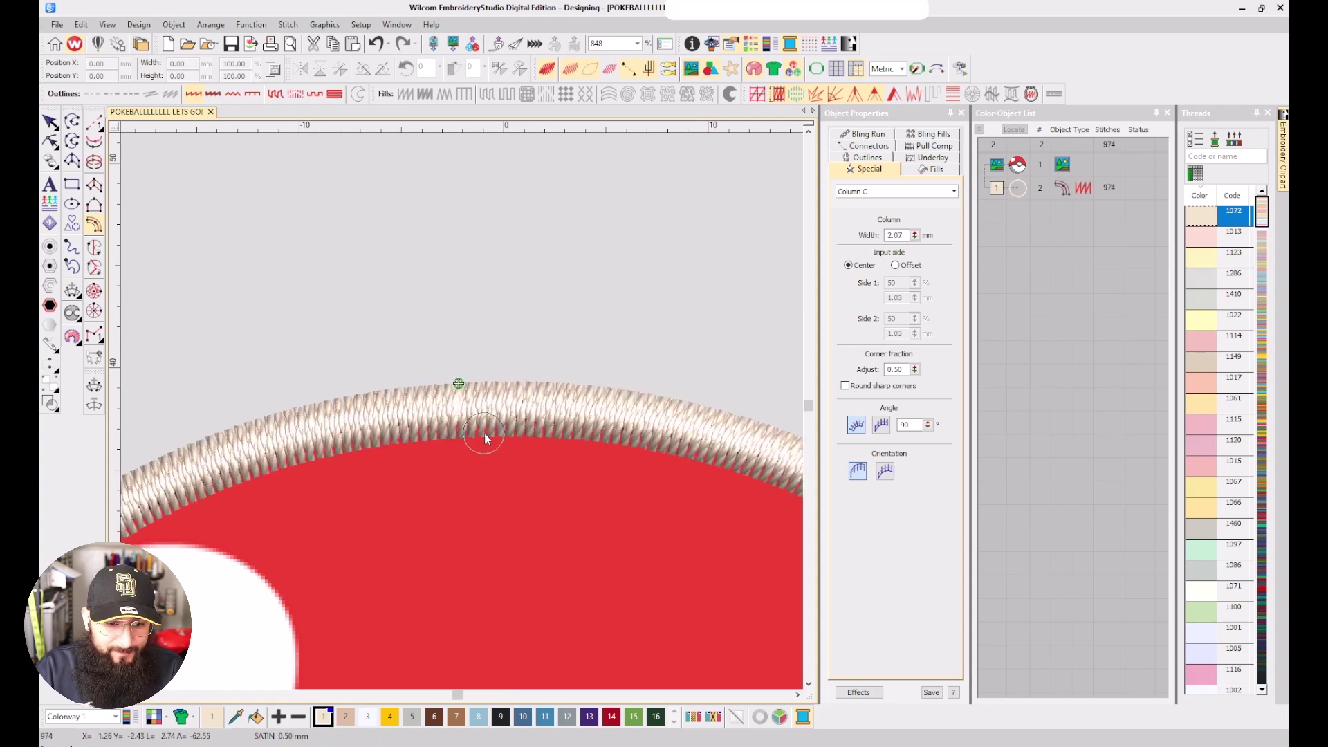
Recolour the circular satin border with black colour 9 and open its connector settings
scroll(462, 411, "down", 6)
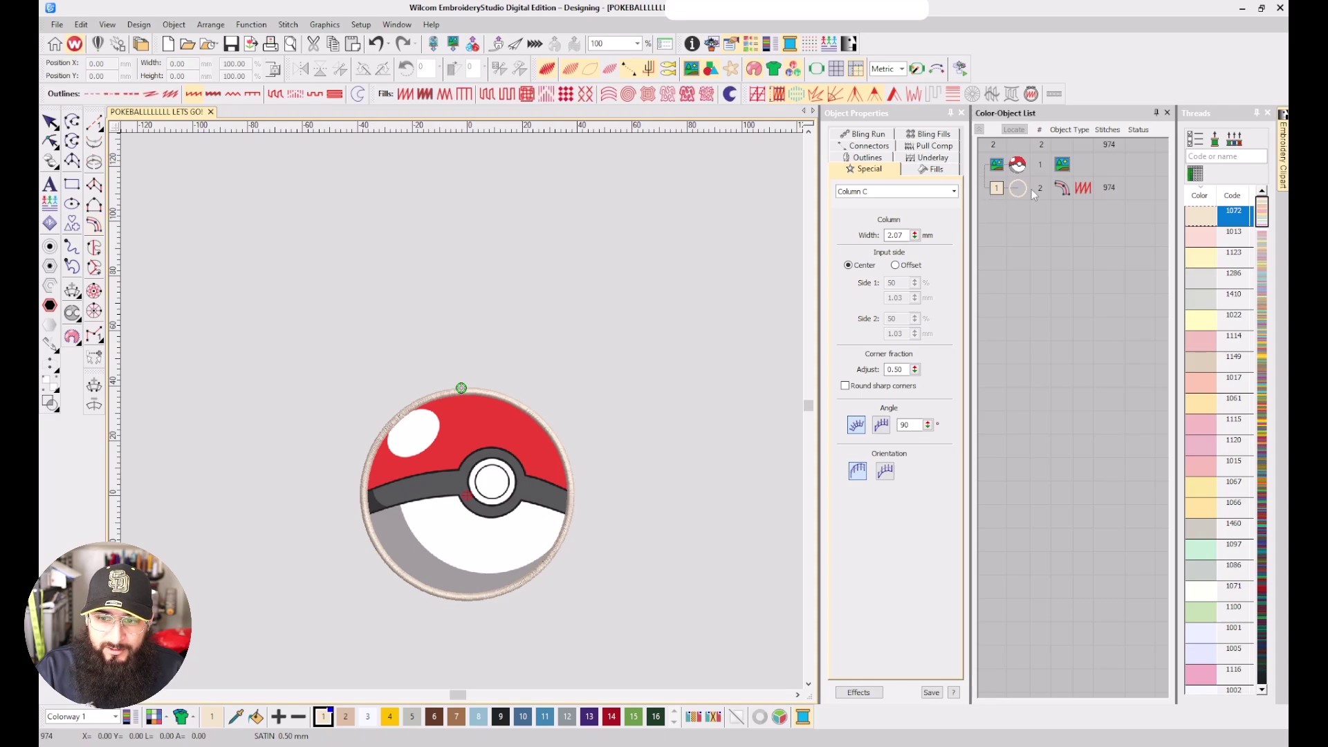
left_click(1019, 187)
left_click(503, 717)
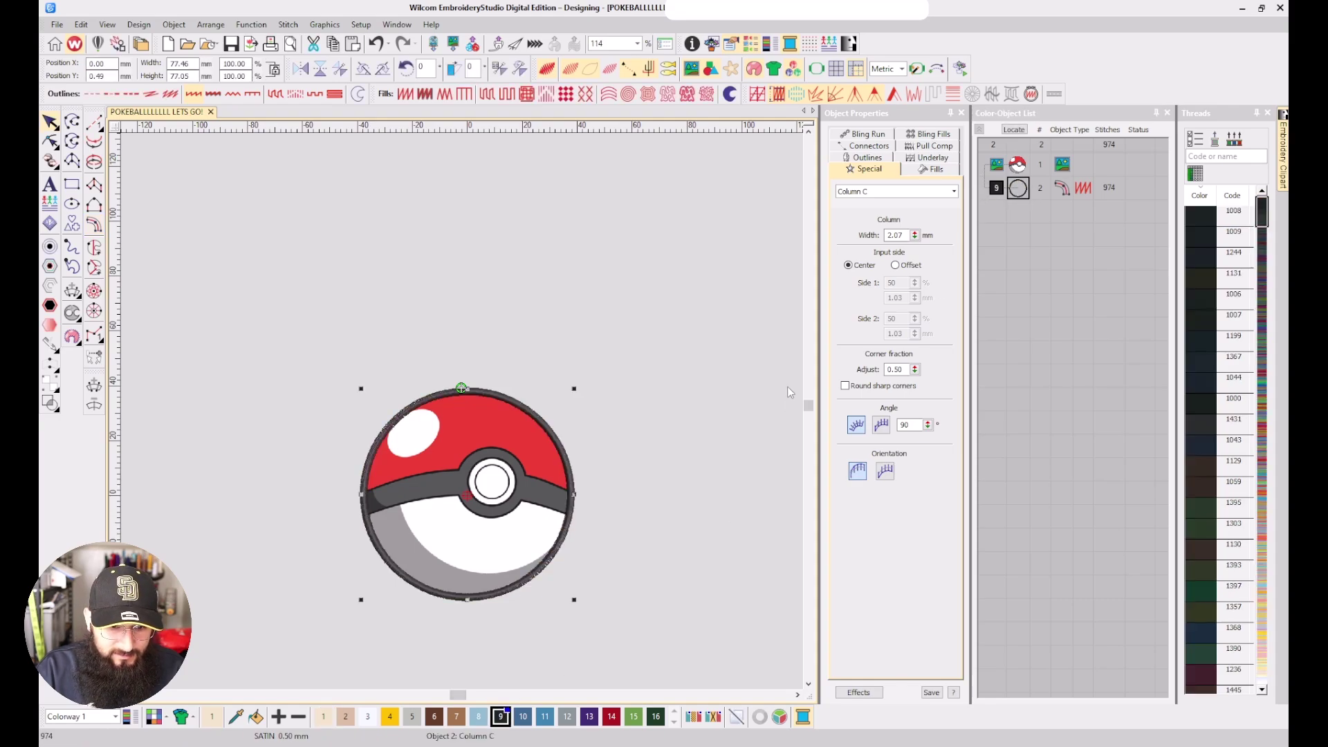
left_click(886, 149)
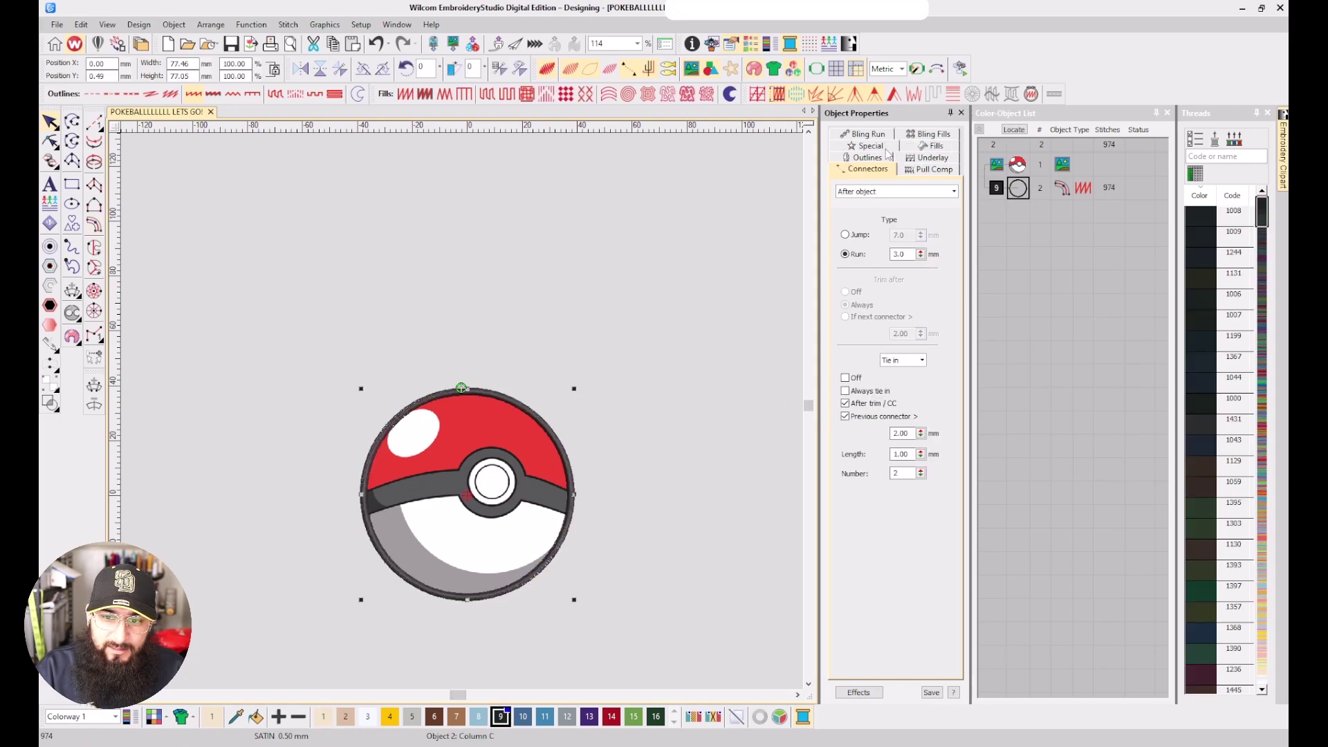
left_click(848, 235)
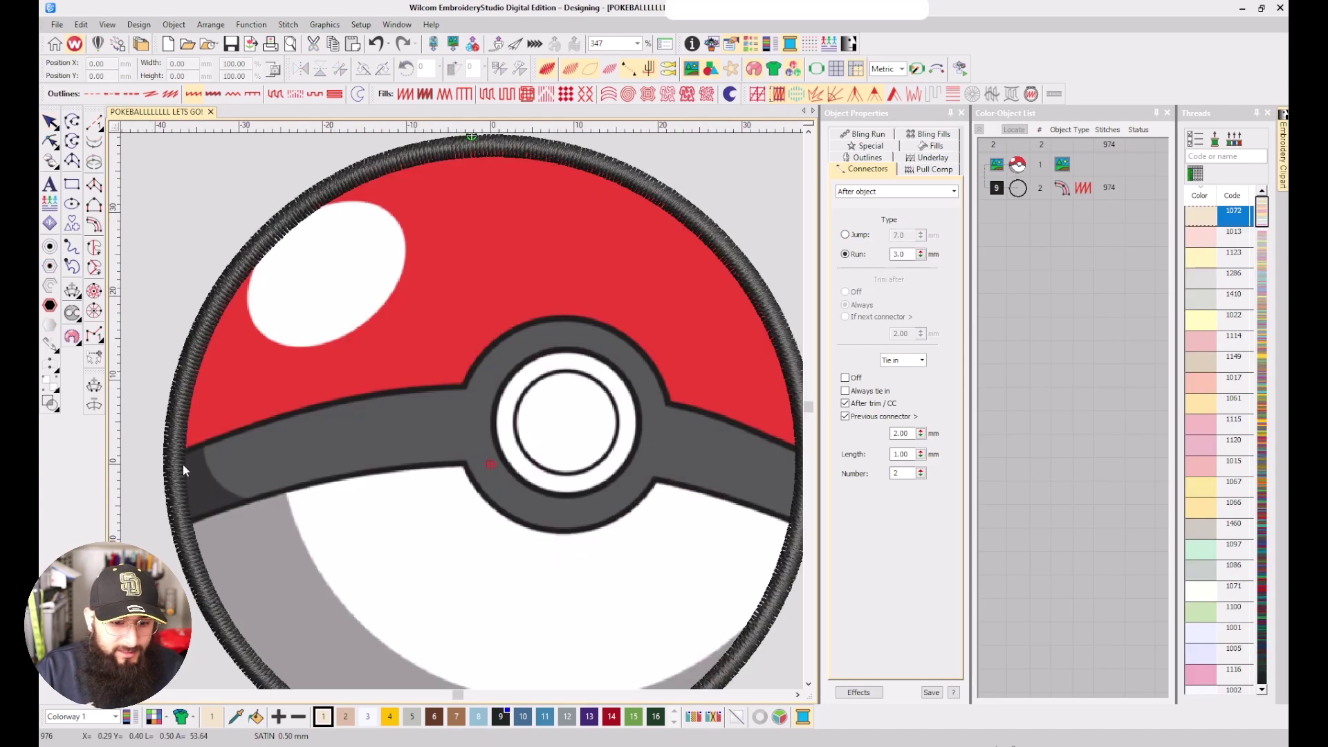
Start a Column C along the band's upper edge, tracing from the left border to the corner beside the central button
left_click(94, 224)
scroll(261, 445, "up", 3)
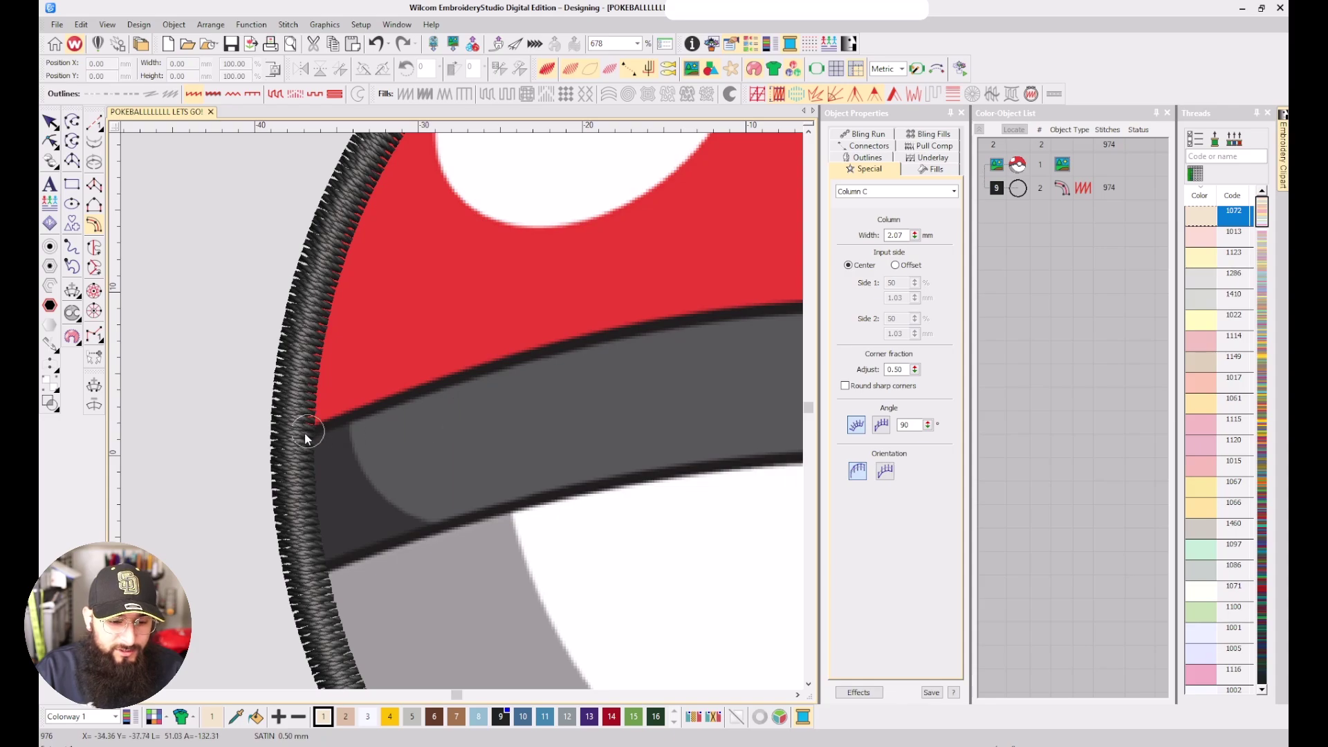
scroll(463, 409, "up", 2)
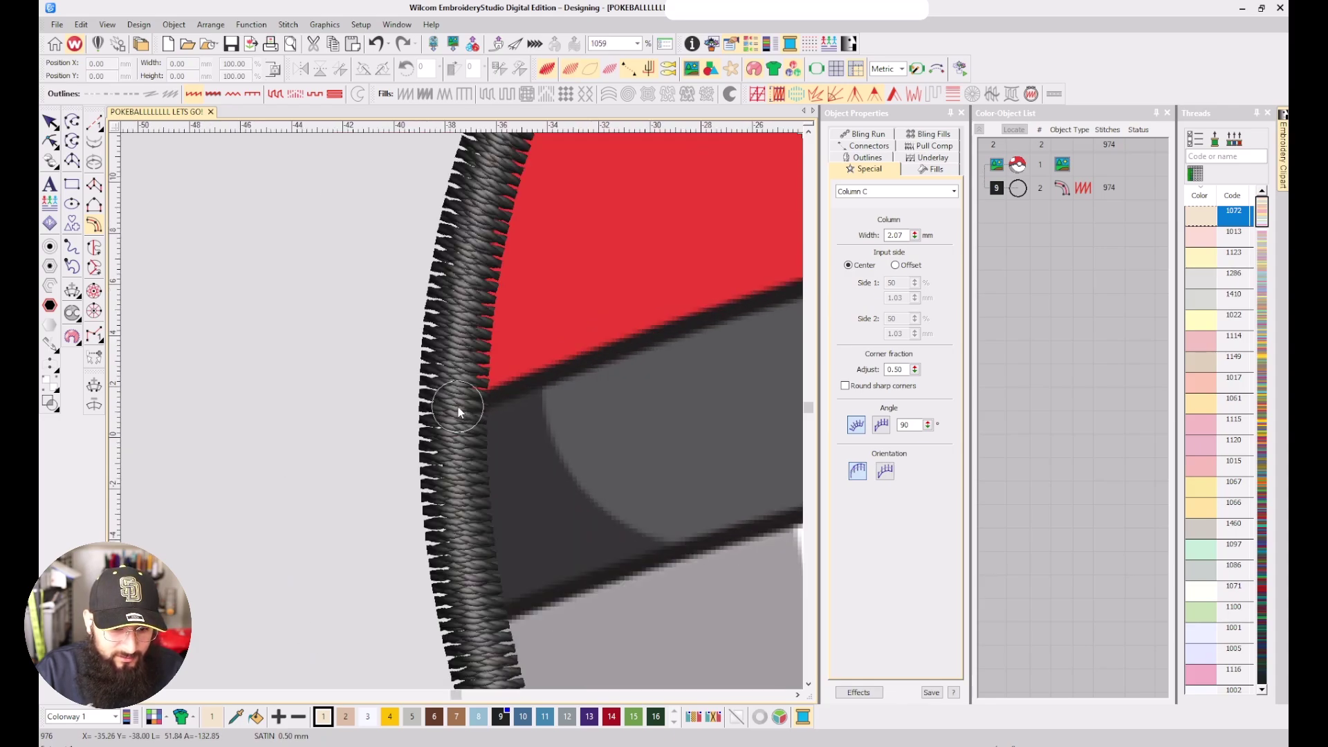
left_click(454, 412)
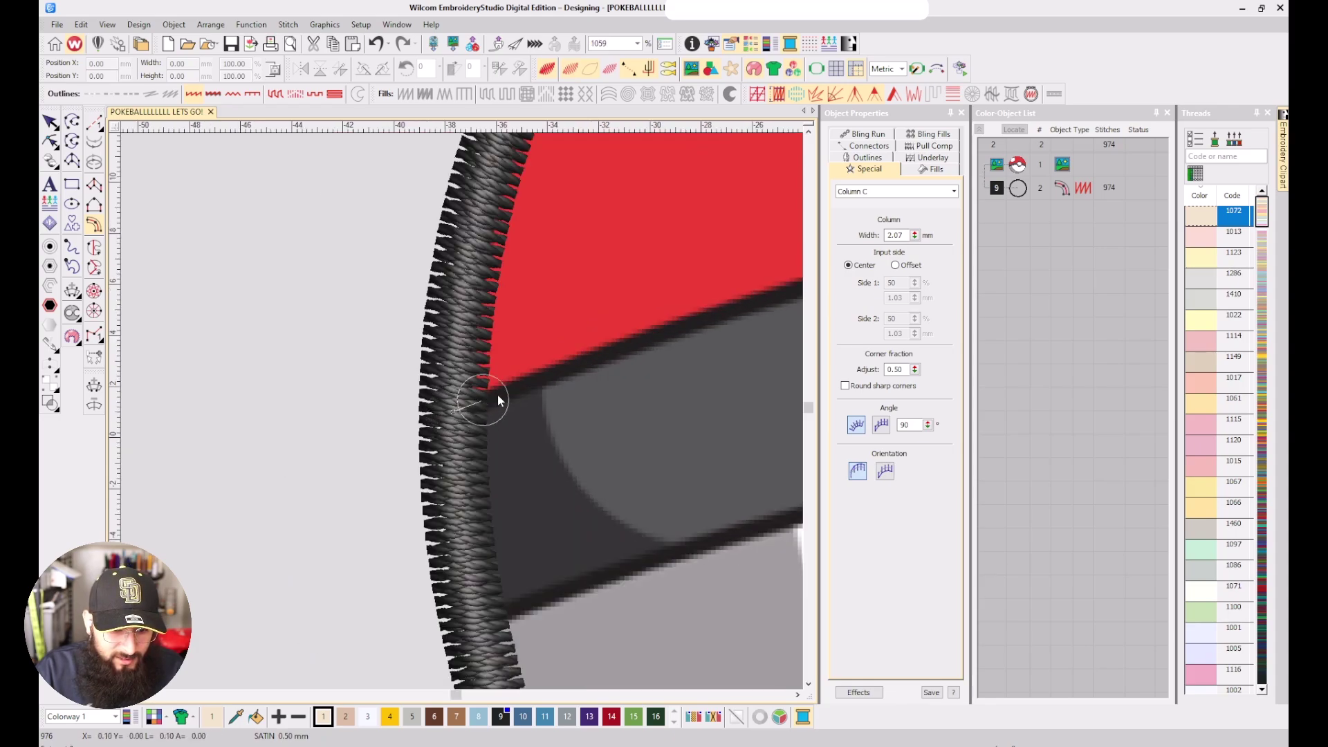
left_click(658, 330)
scroll(722, 321, "down", 2)
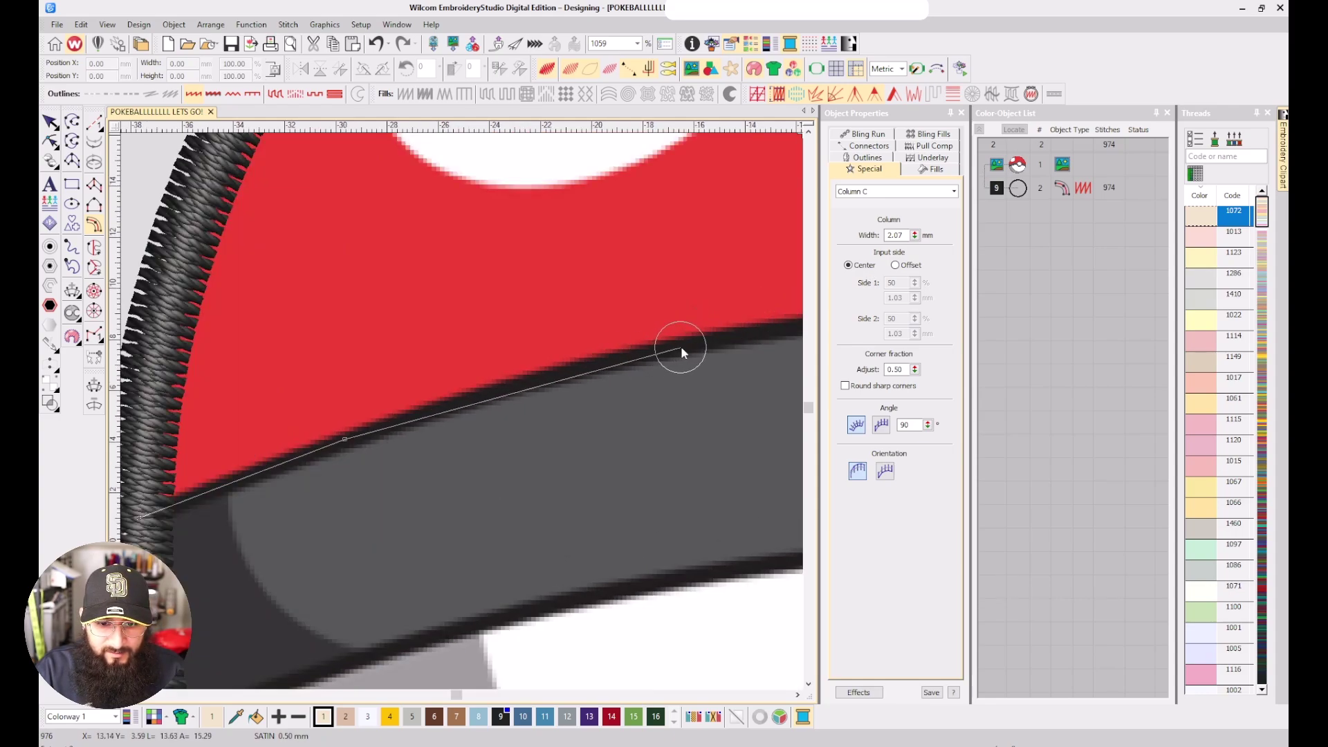
left_click(462, 411)
left_click(614, 391)
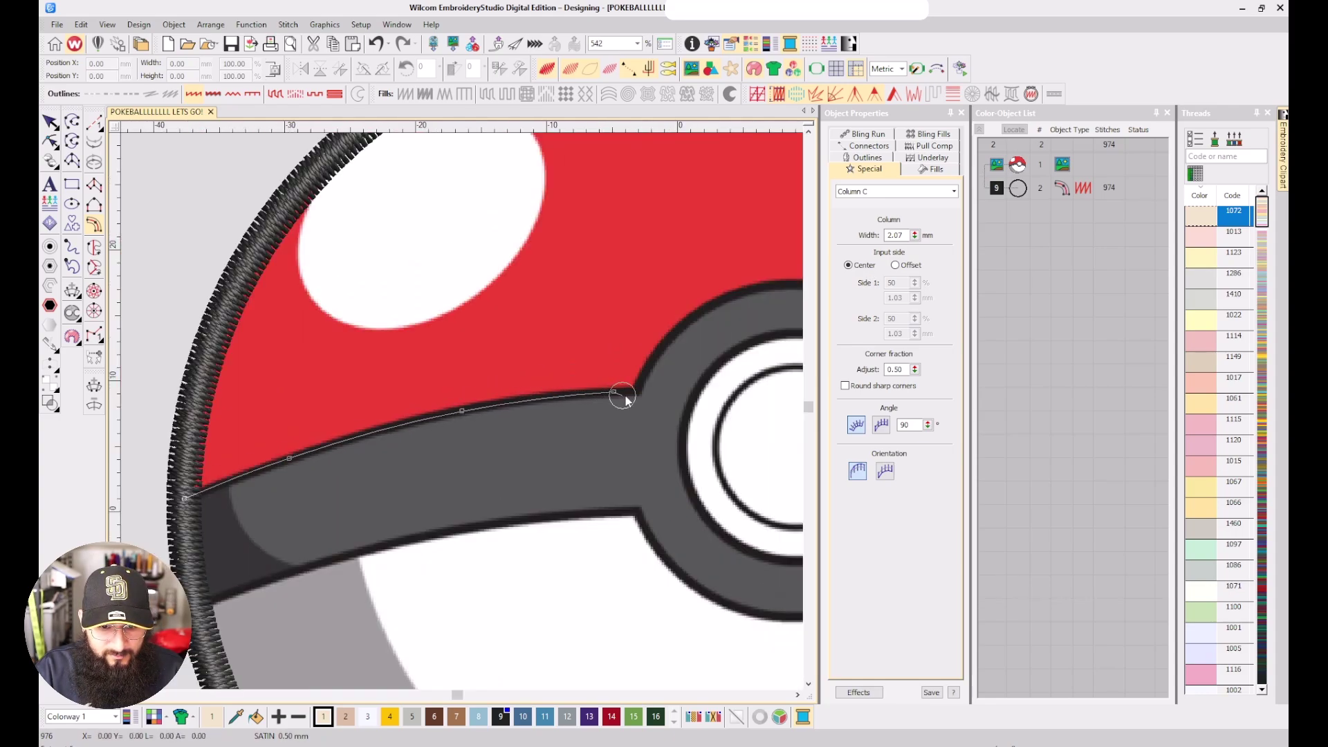
left_click(635, 393)
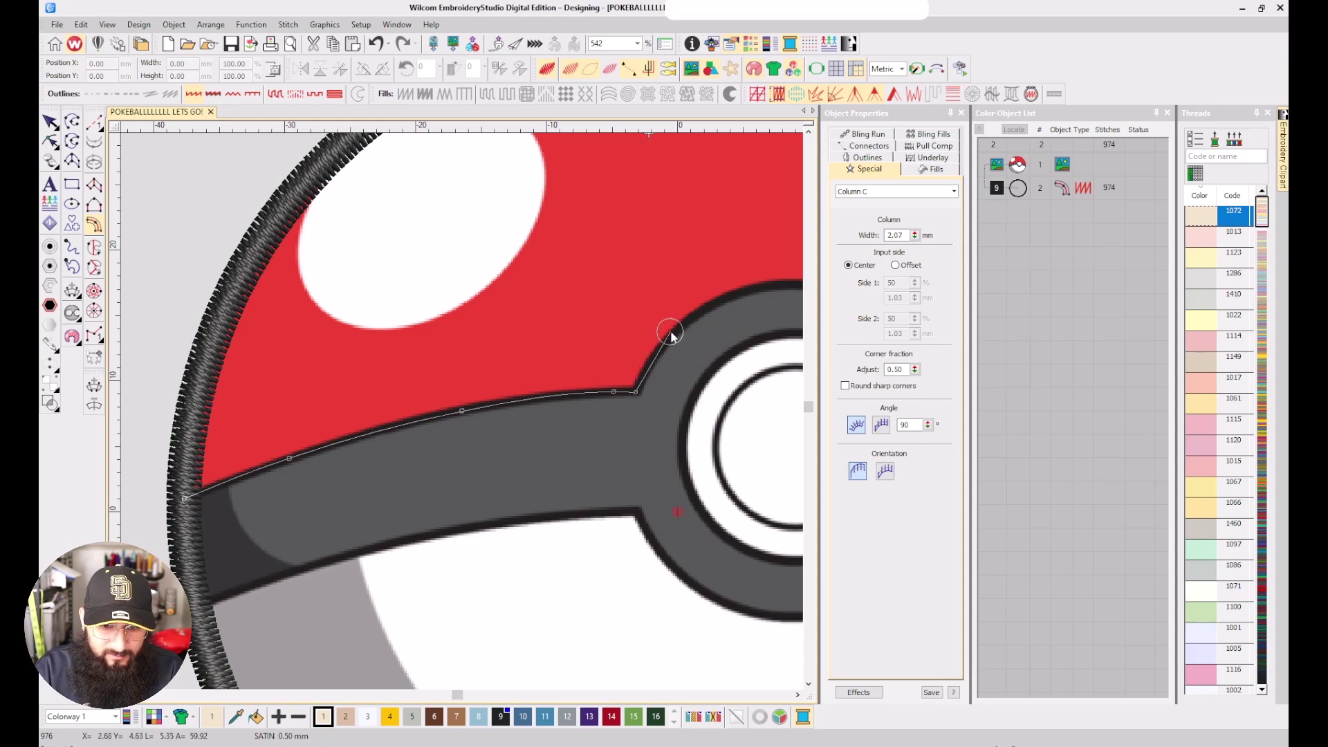
Continue the upper-edge column with curve points over the arch around the central button
left_click(673, 333)
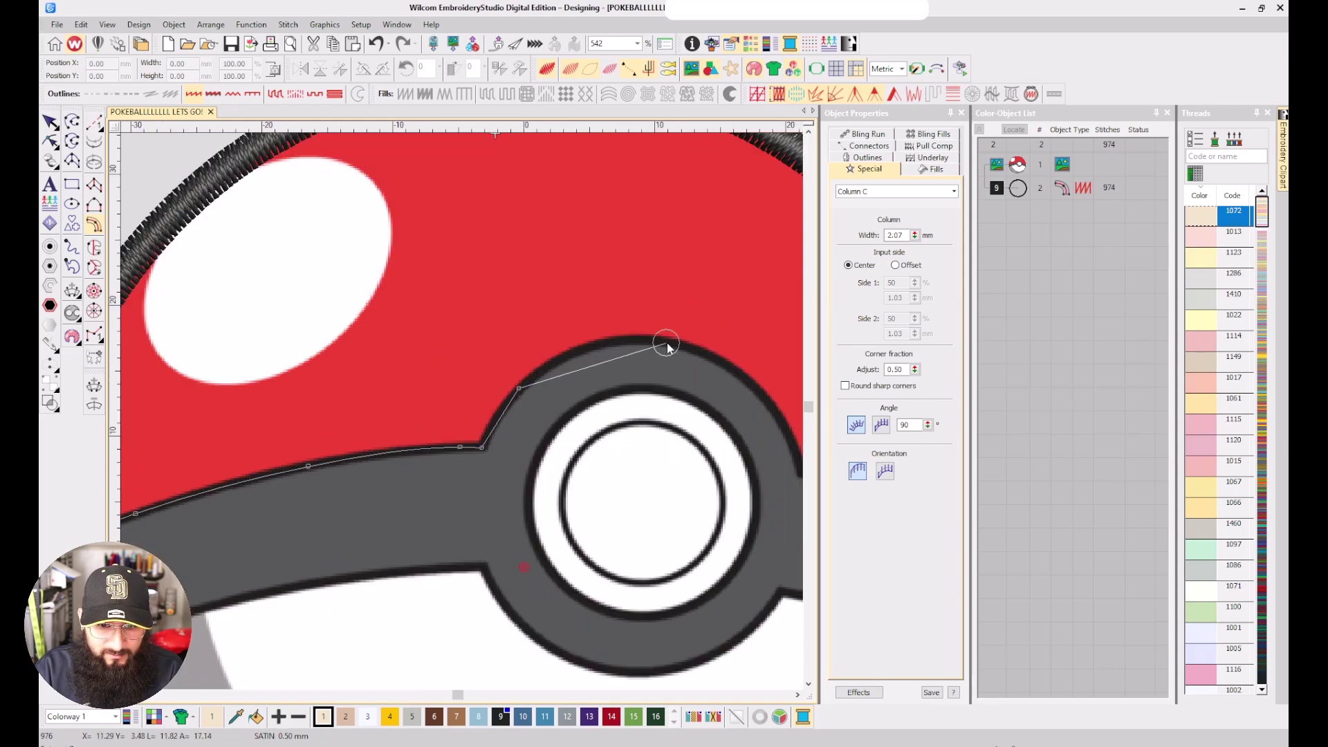
right_click(670, 340)
left_click(635, 431)
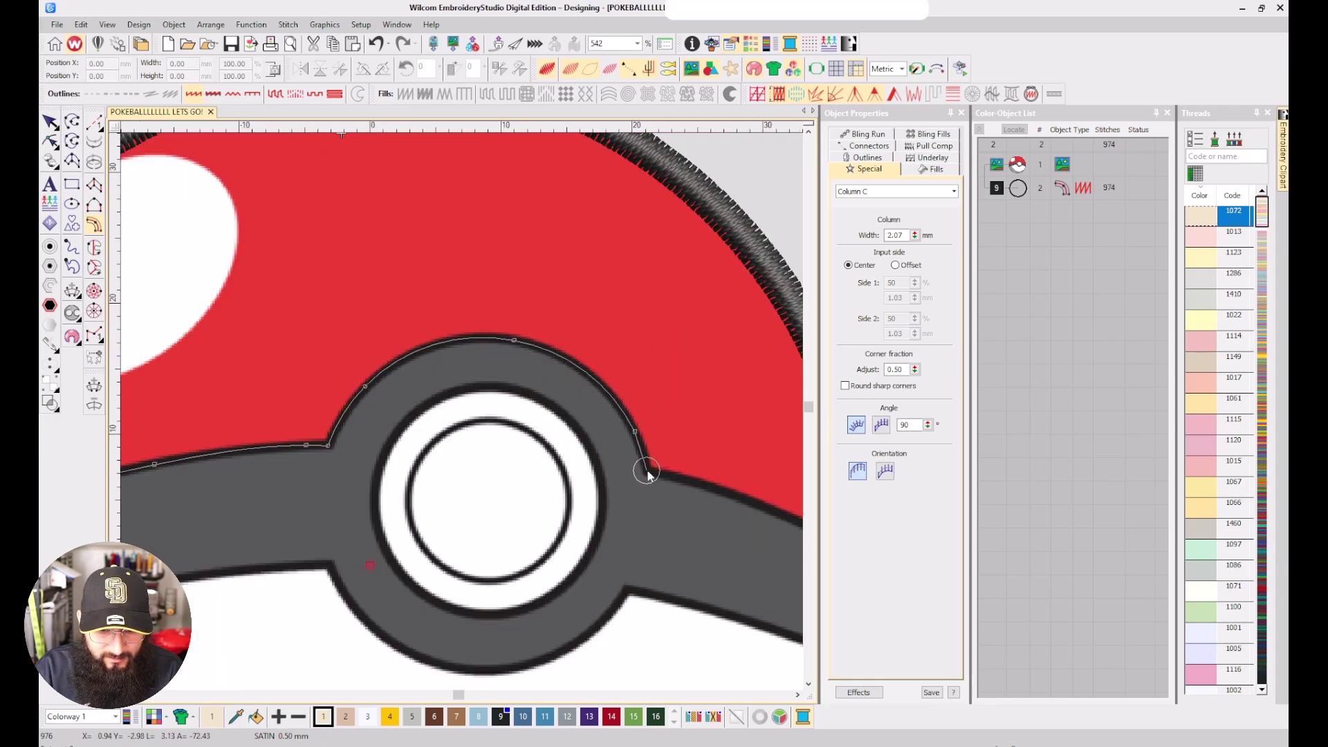
Finish the upper-edge column from the arch's right corner into the right border, giving it a width of about 1.09 mm
scroll(648, 471, "down", 1)
scroll(460, 408, "up", 3)
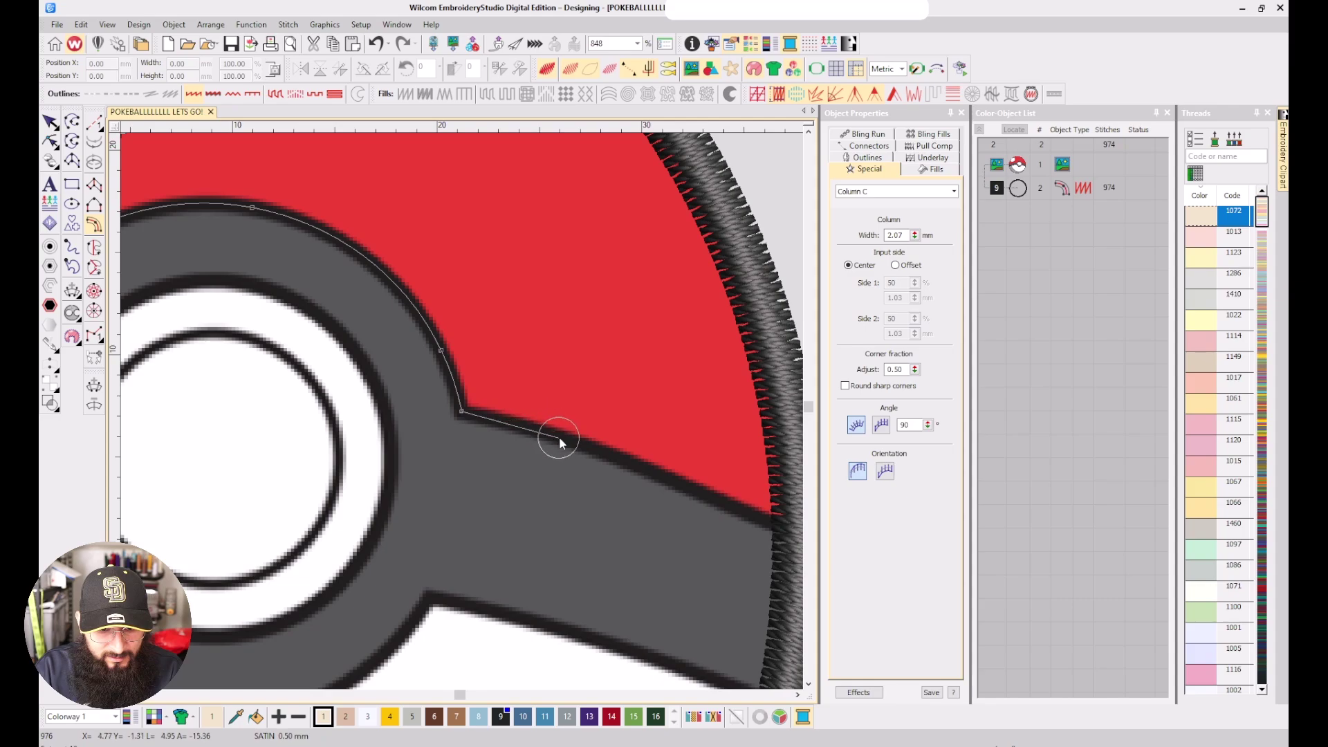
left_click(560, 438)
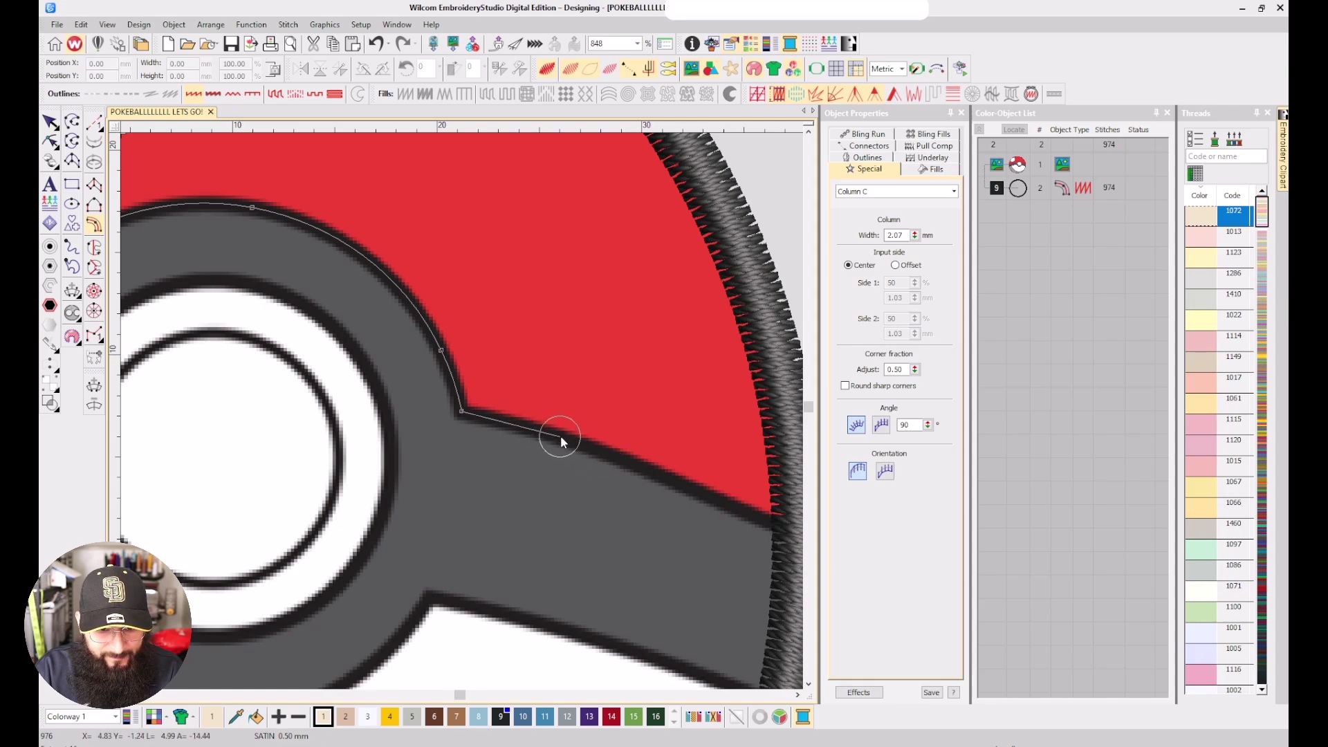
left_click(717, 498)
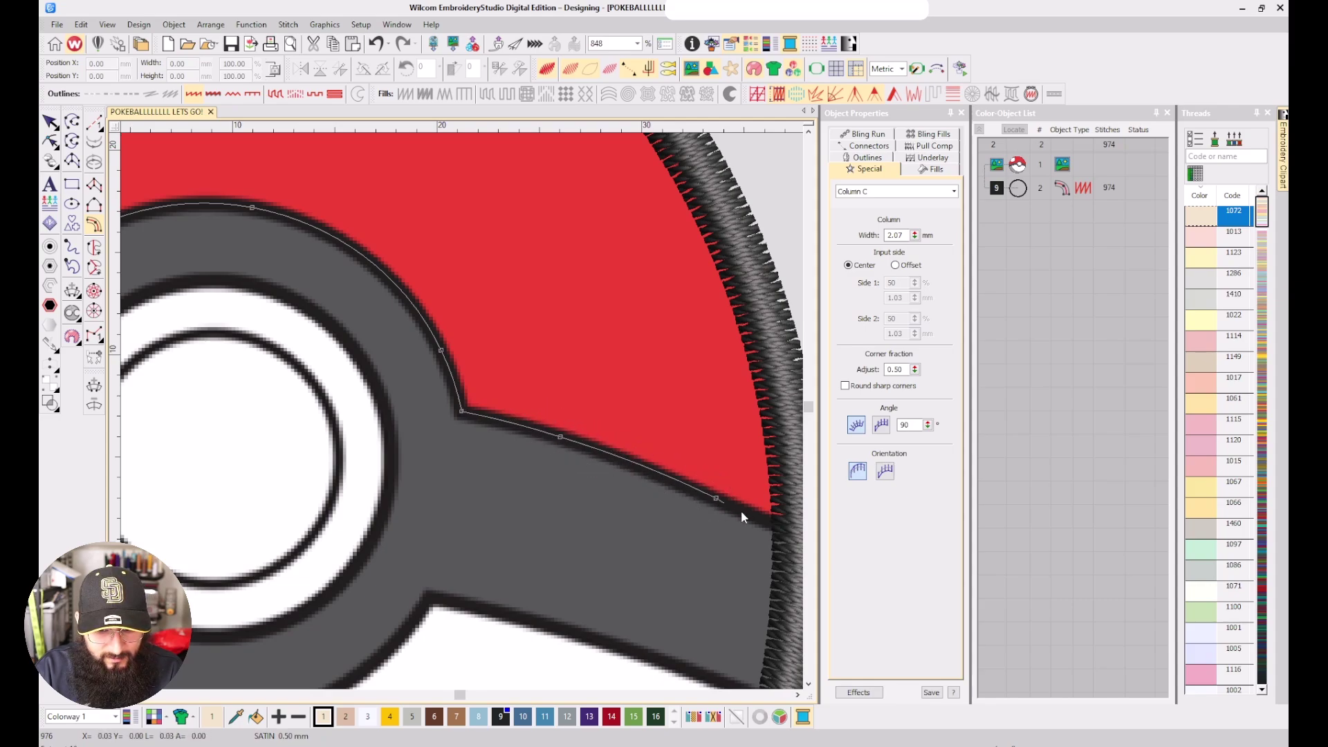
left_click(644, 479)
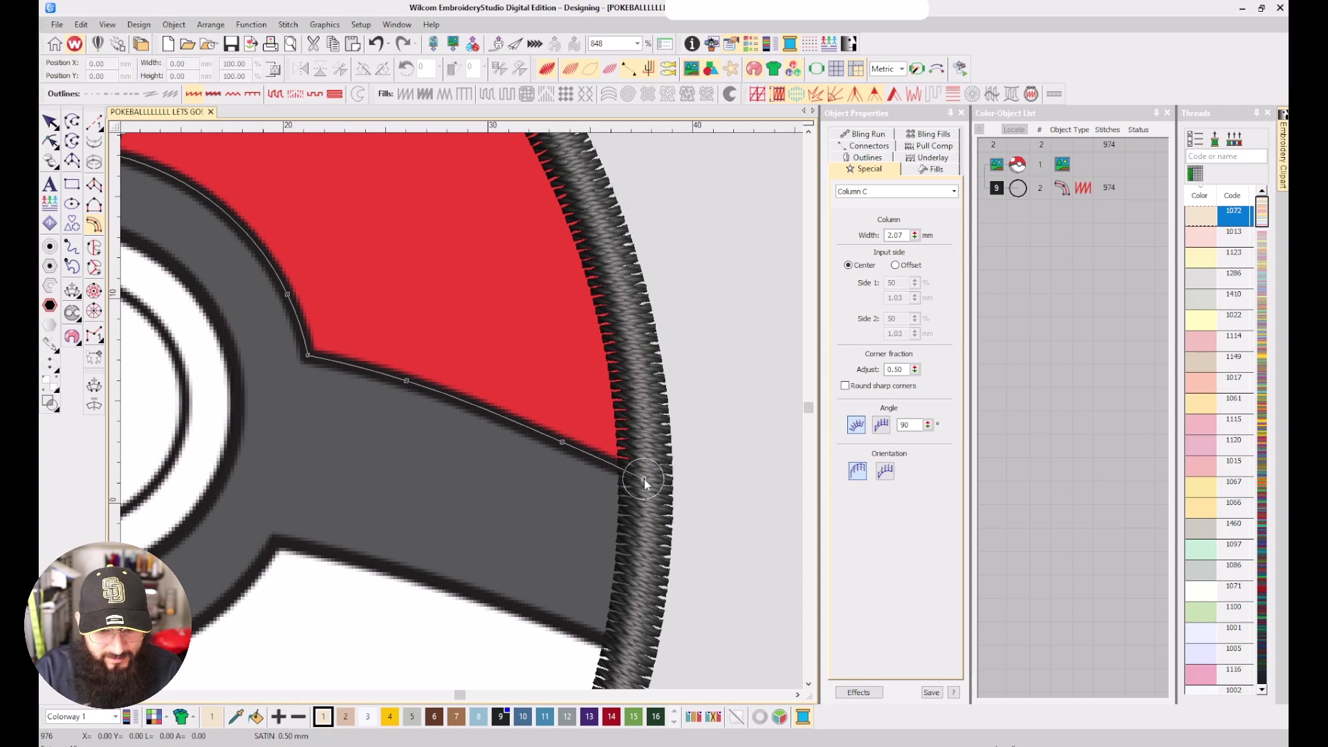
scroll(572, 468, "up", 2)
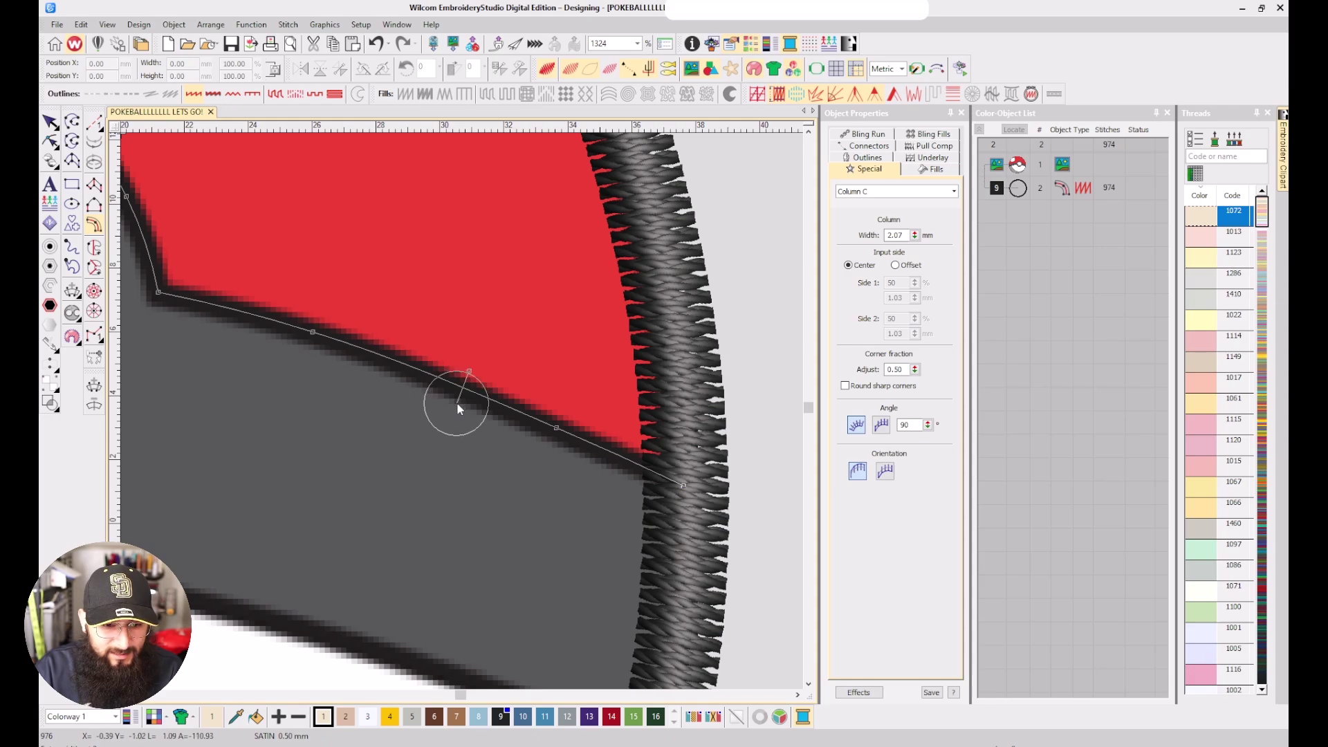
key("Return")
Digitize a run stitch along the right border, from the end of the upper-edge column down to the band's lower edge
scroll(460, 409, "down", 5)
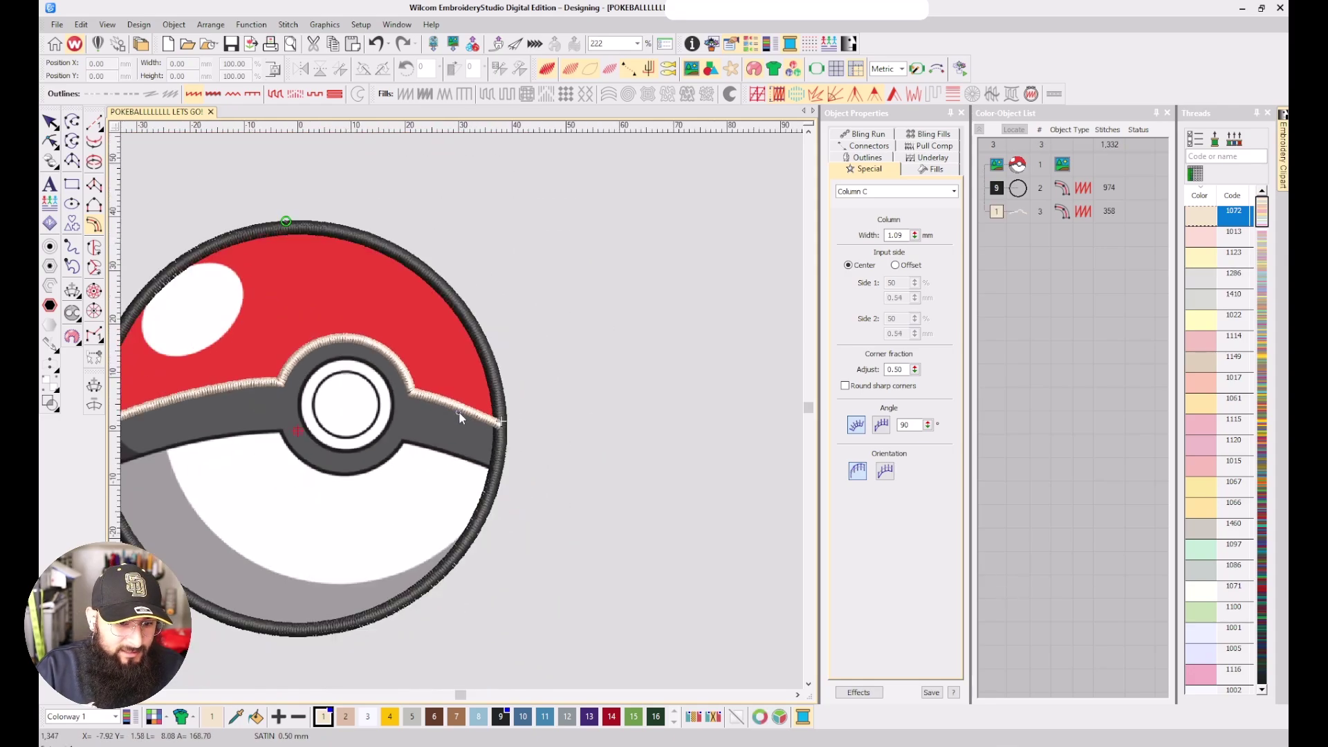
scroll(459, 412, "up", 1)
scroll(462, 416, "up", 1)
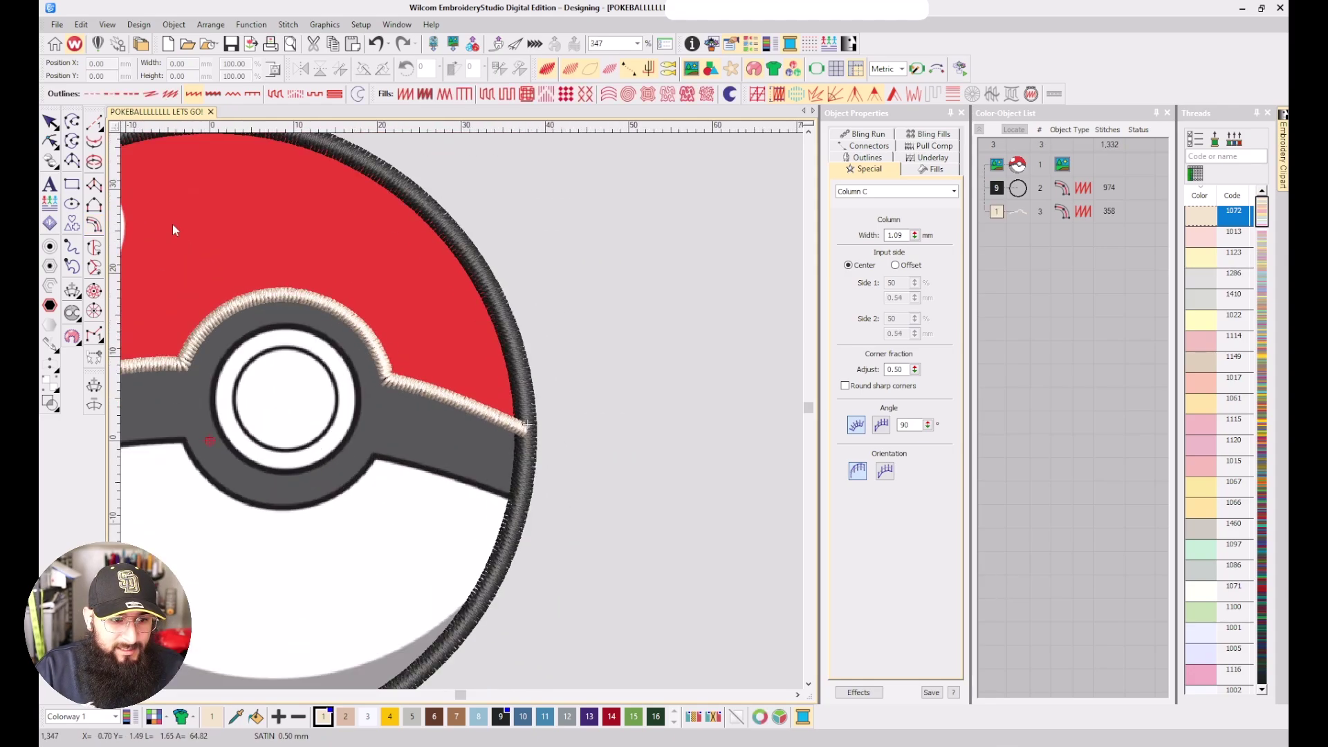
left_click(94, 122)
scroll(462, 416, "up", 1)
scroll(462, 411, "up", 2)
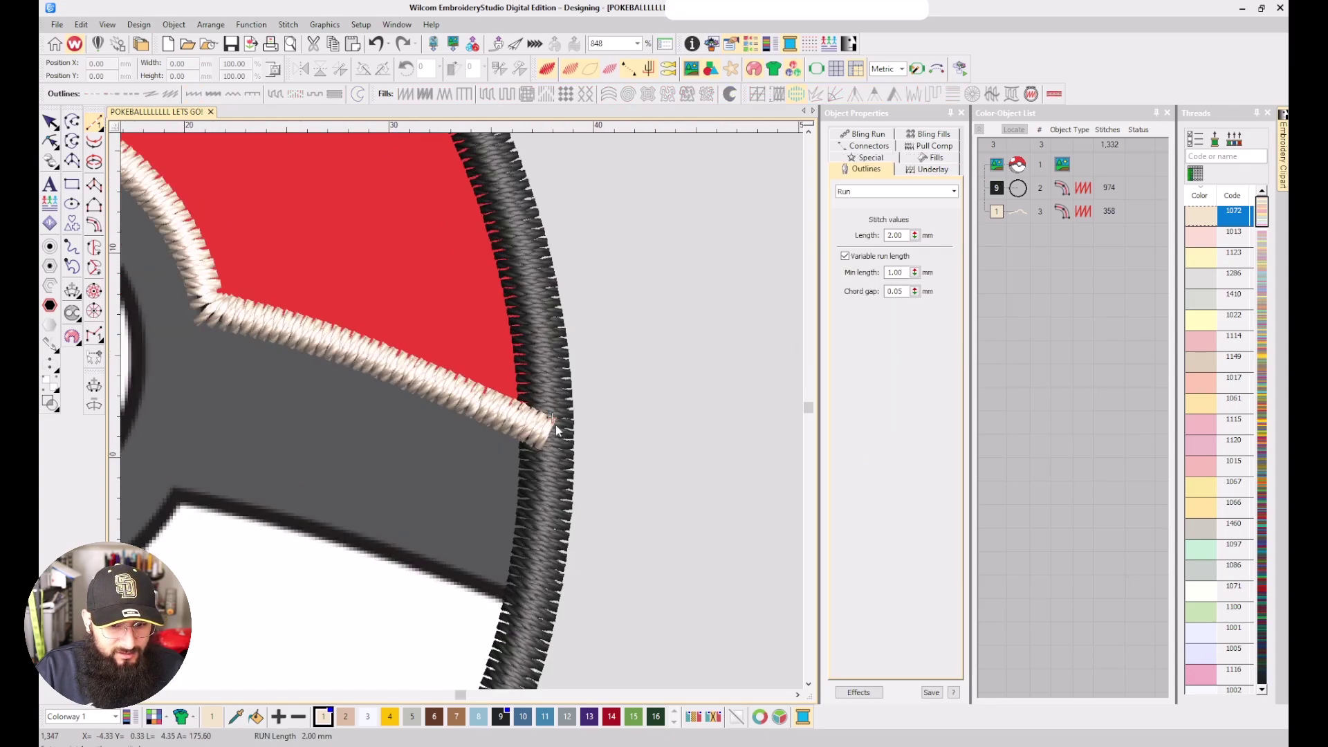
right_click(545, 491)
right_click(528, 586)
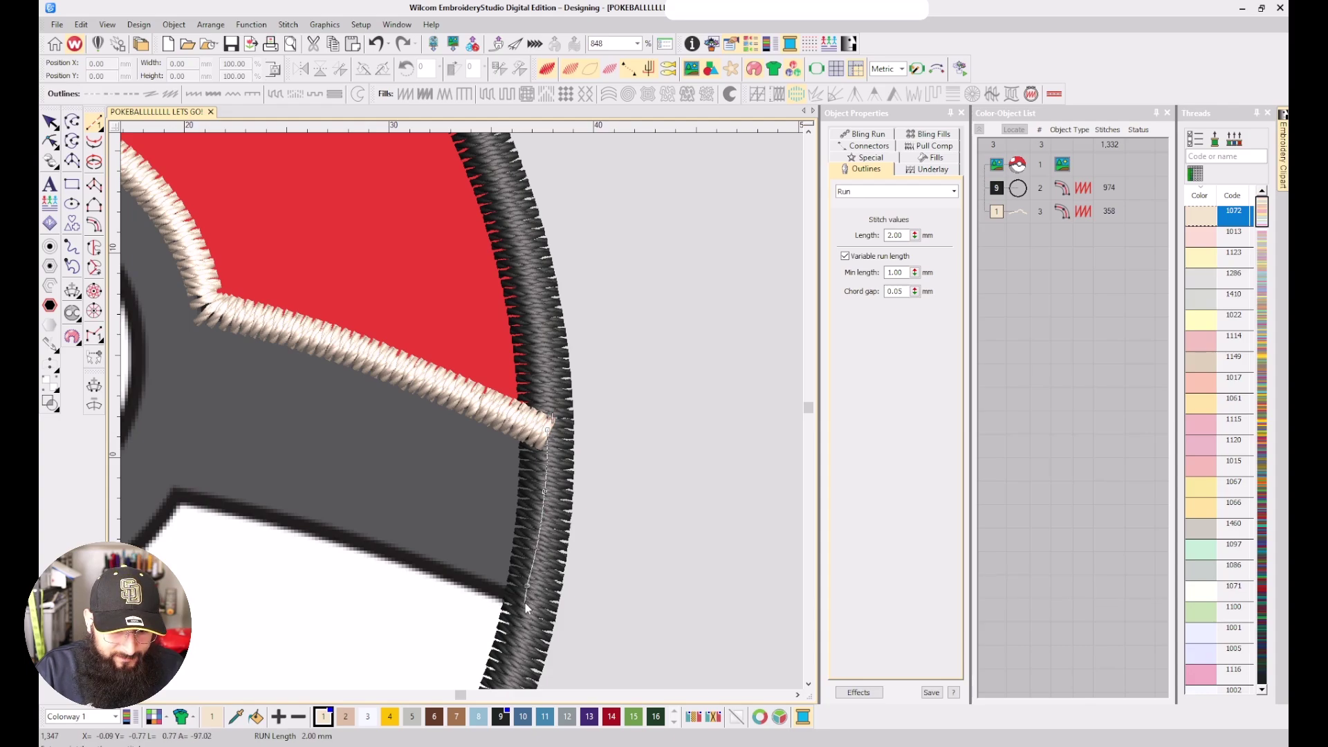
left_click(522, 599)
key("Return")
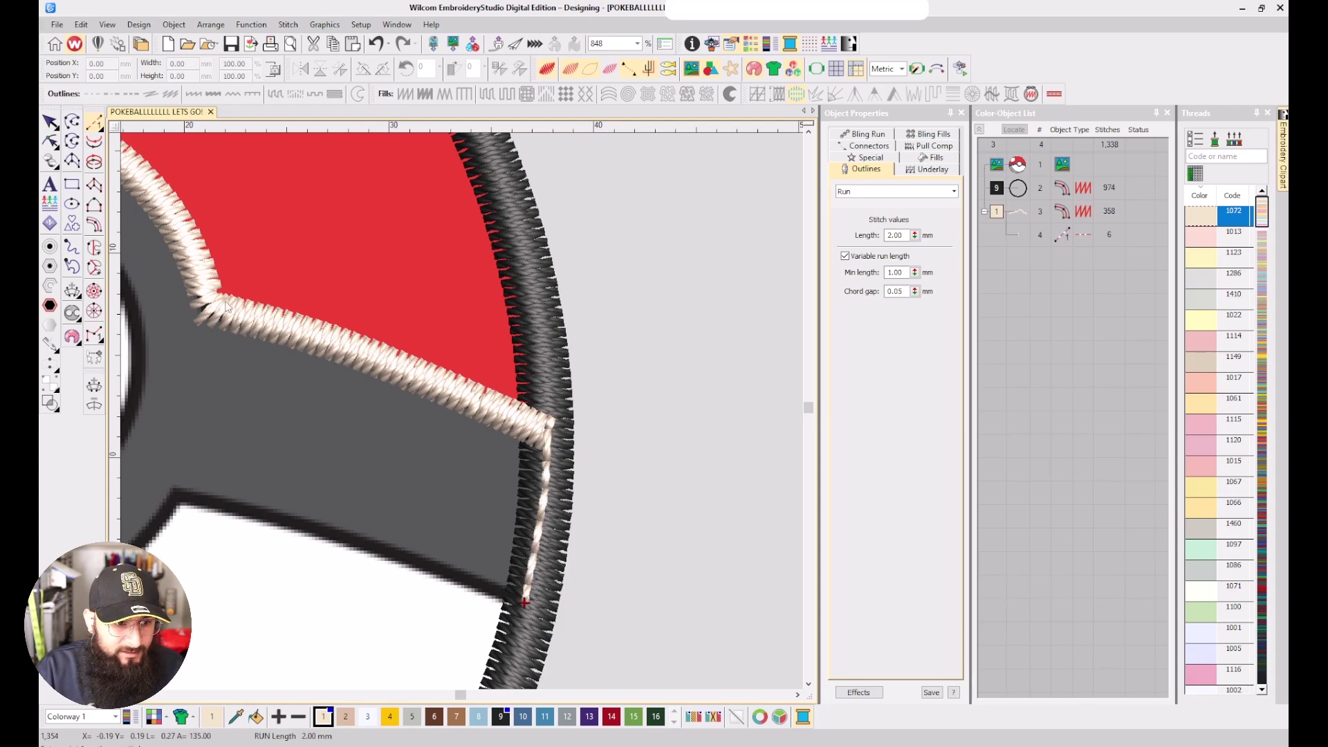
Start a Column C along the band's lower edge, tracing from the run stitch's end at the right border to the corner beside the central button
left_click(94, 224)
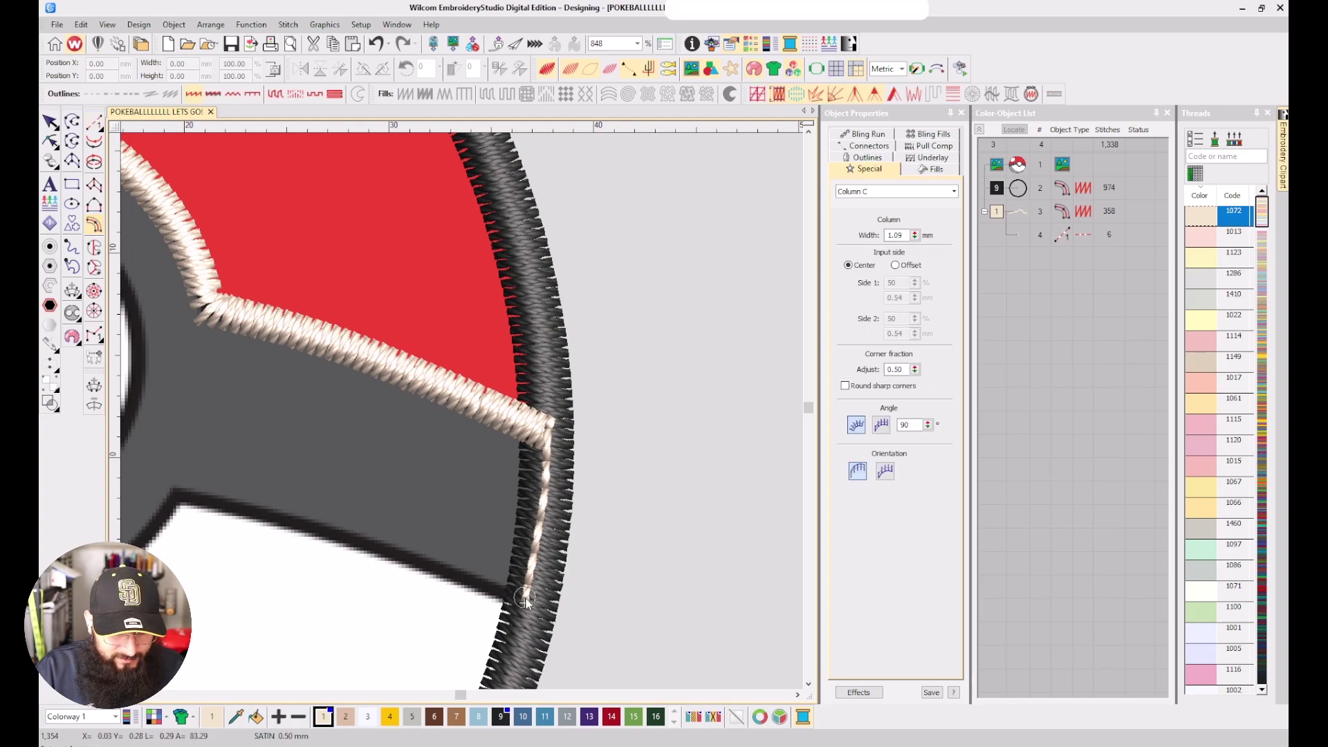
left_click(525, 599)
left_click(449, 574)
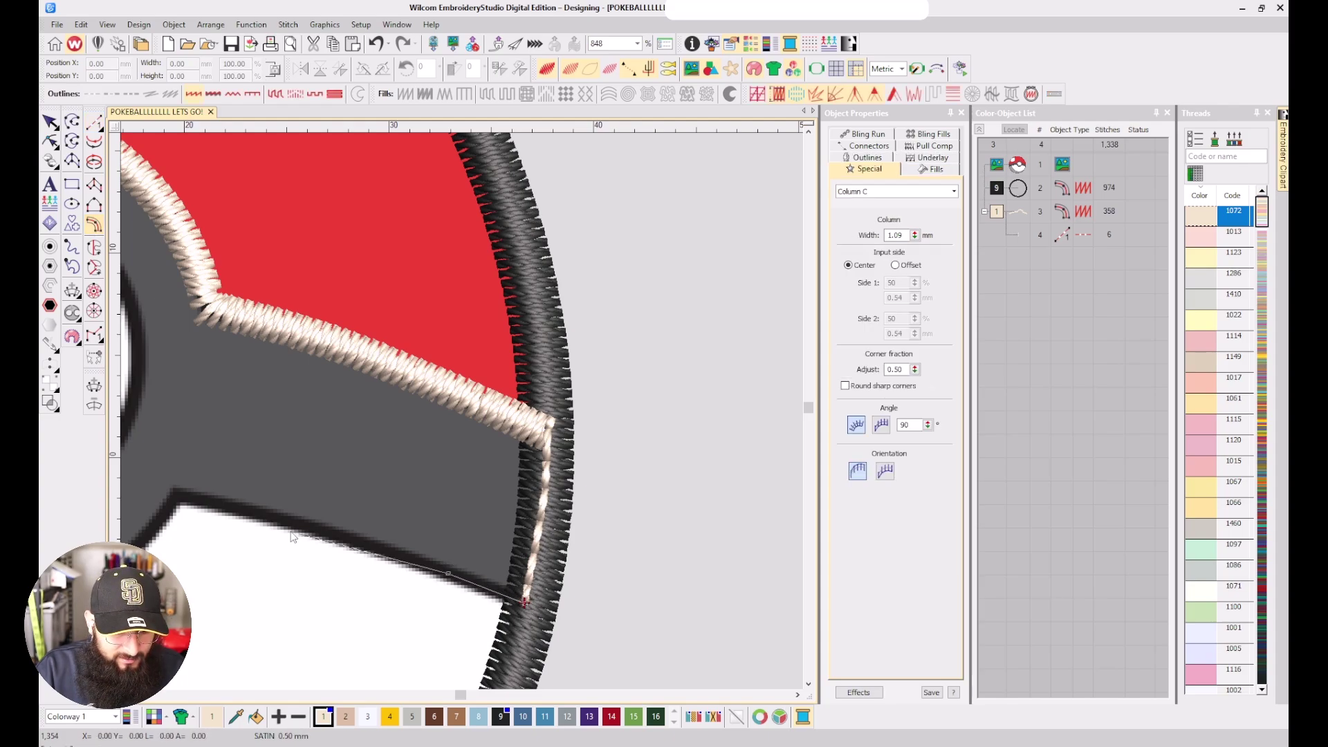
left_click(277, 518)
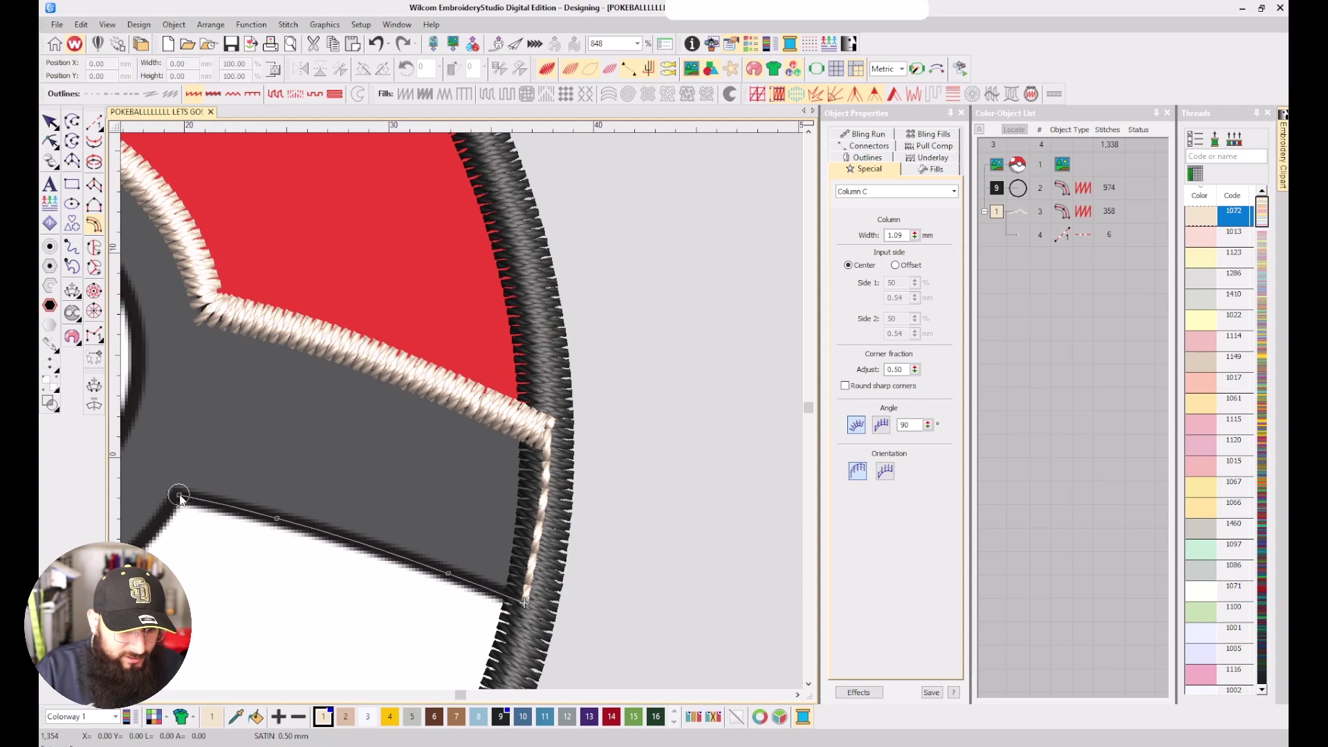
left_click(179, 496)
scroll(178, 495, "down", 1)
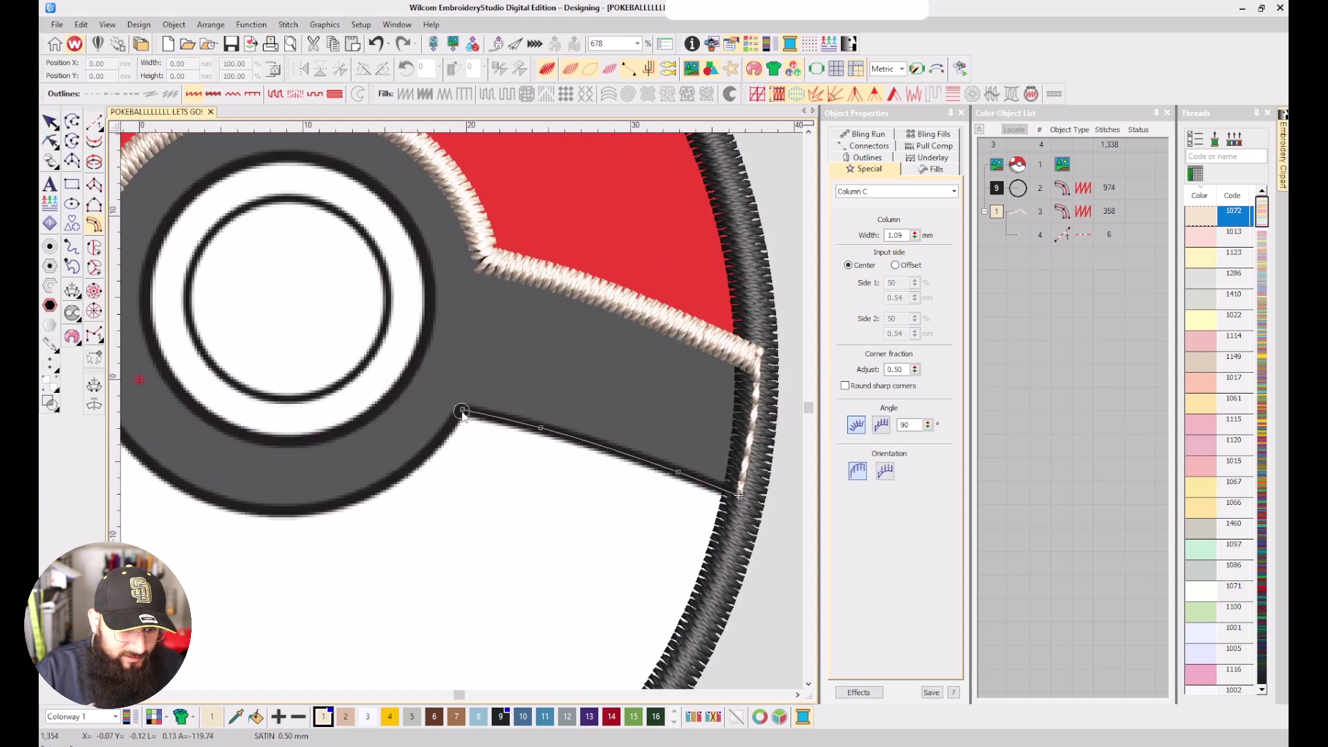
Continue the lower-edge column with curve points under the central button up to its left corner
left_click(413, 466)
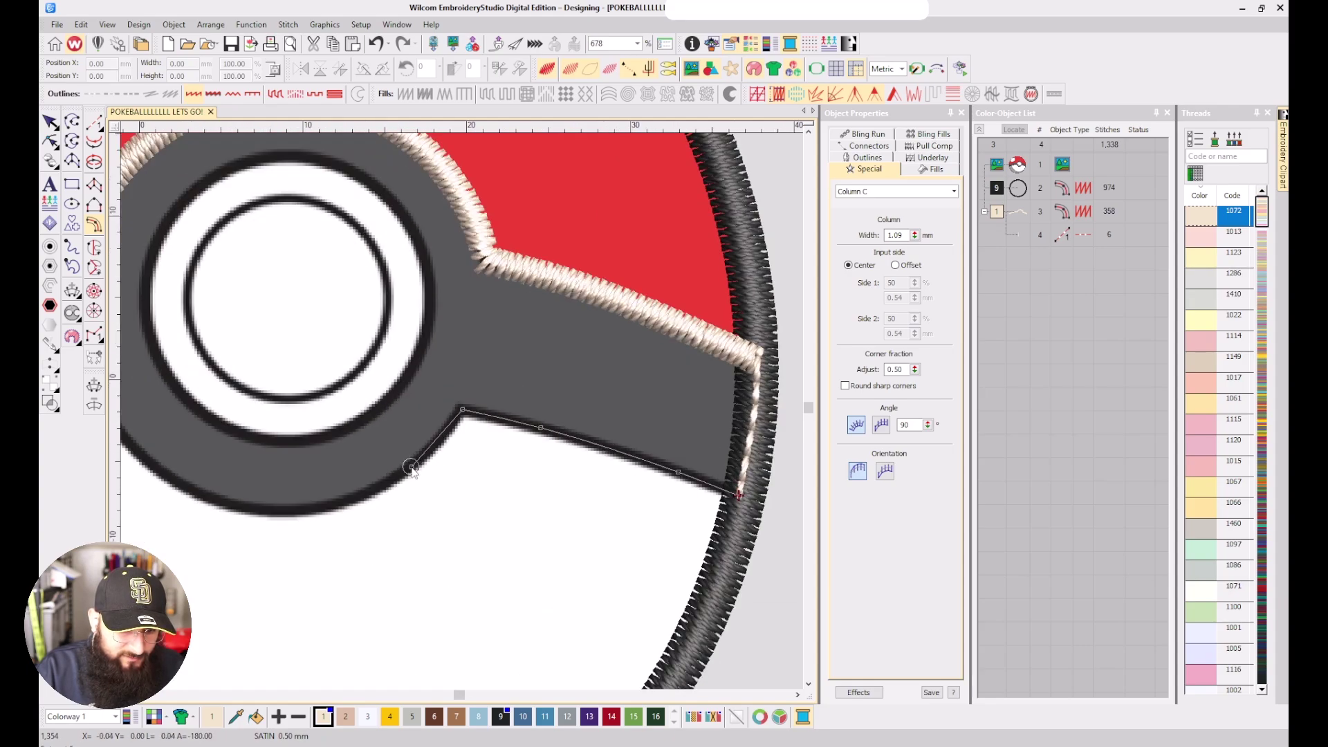
right_click(280, 510)
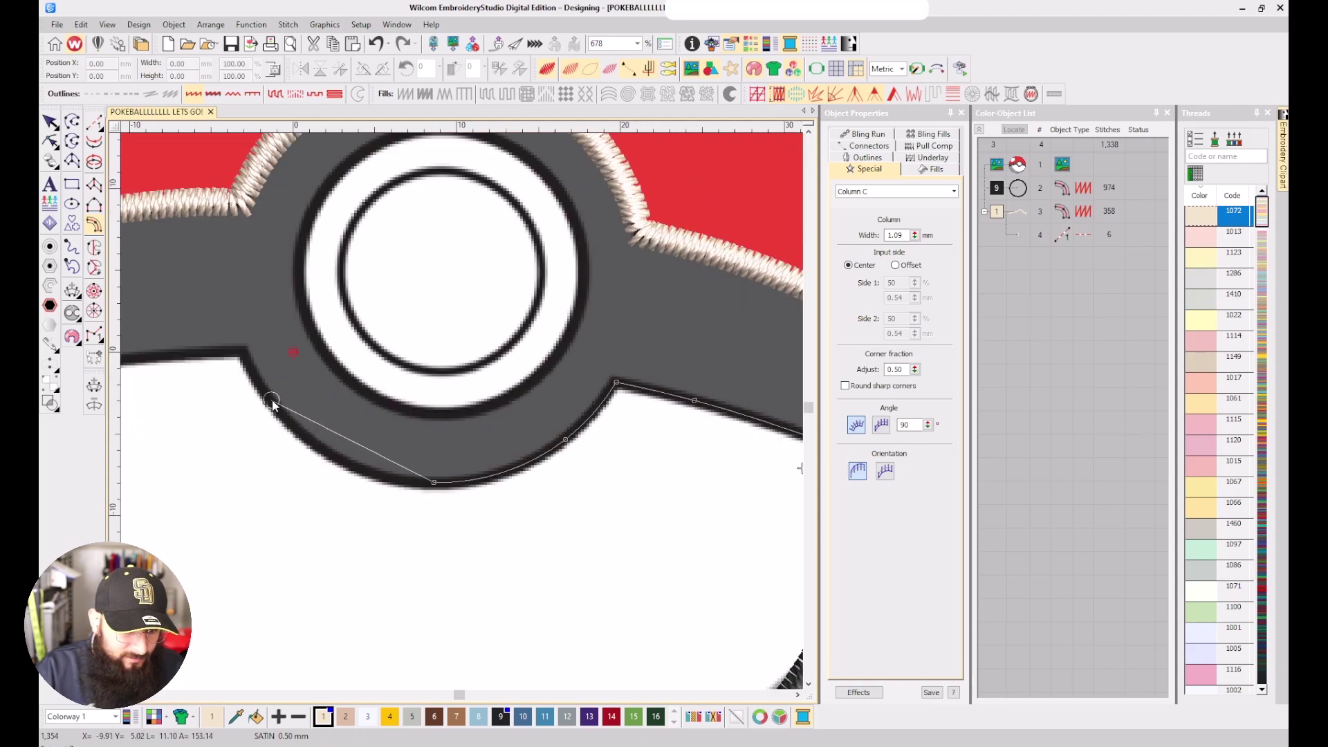
right_click(267, 397)
left_click(242, 353)
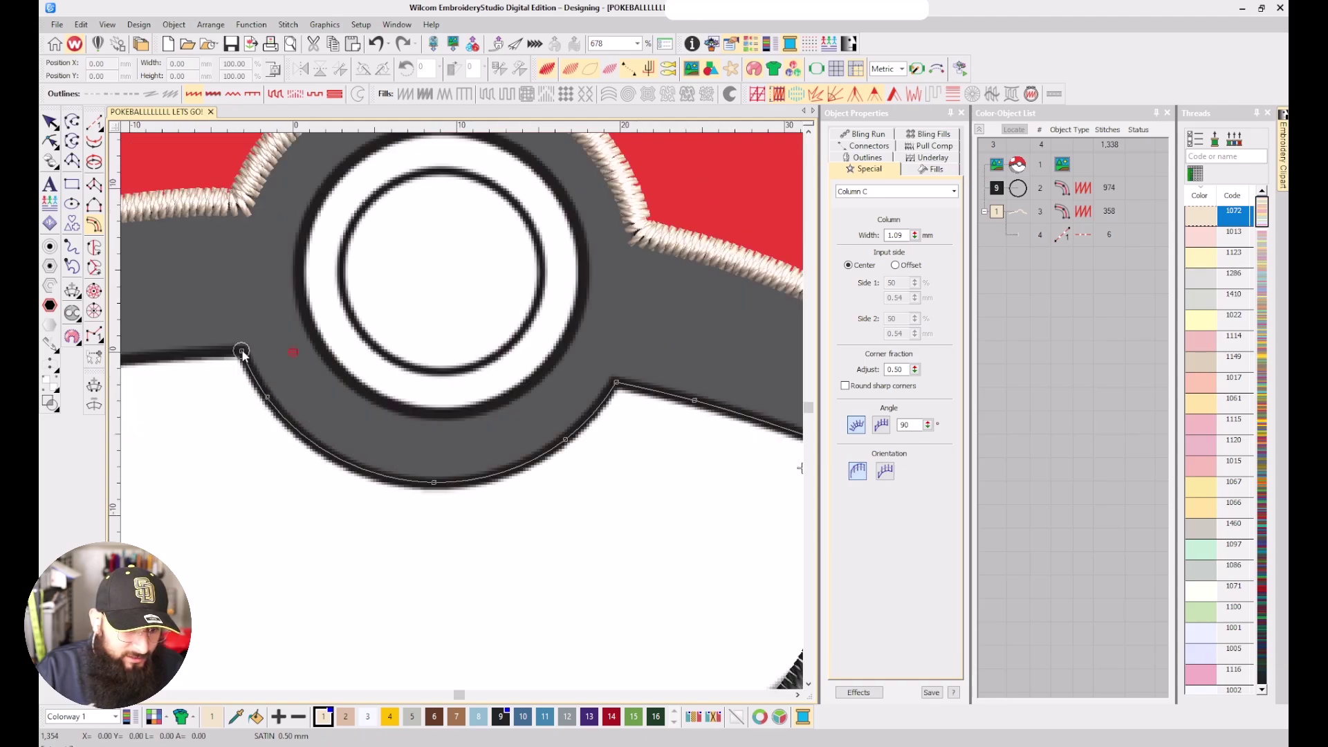
Finish the lower-edge column from the button's left corner into the left border, at a width of 1.09 mm
scroll(242, 352, "down", 2)
left_click(345, 420)
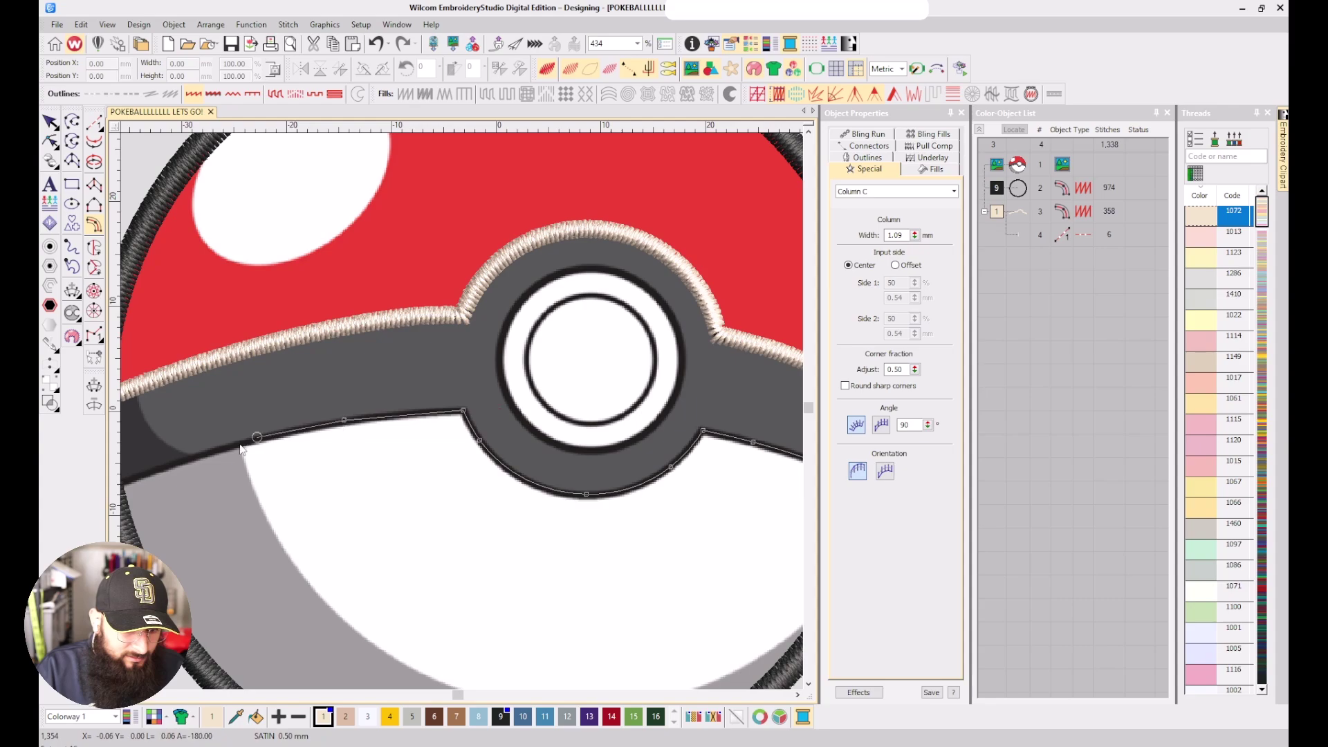
scroll(228, 443, "up", 4)
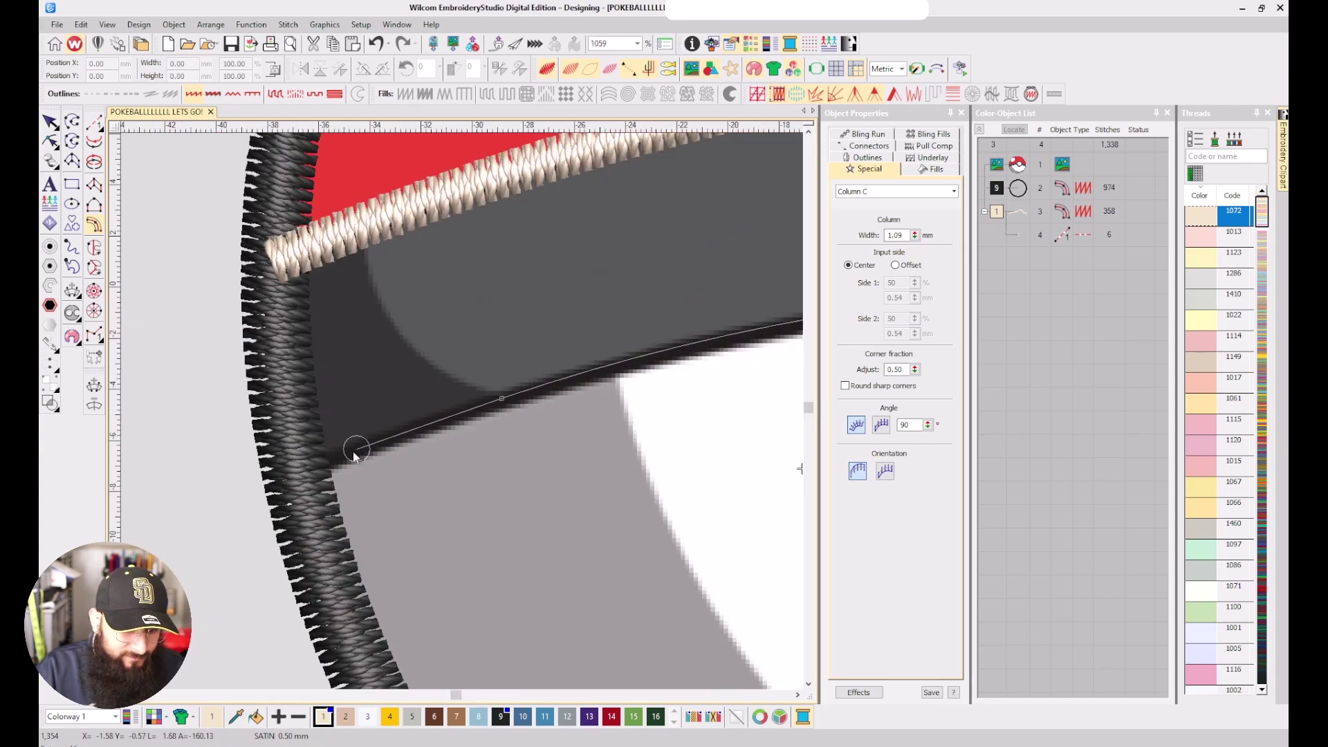
left_click(314, 466)
key("Return")
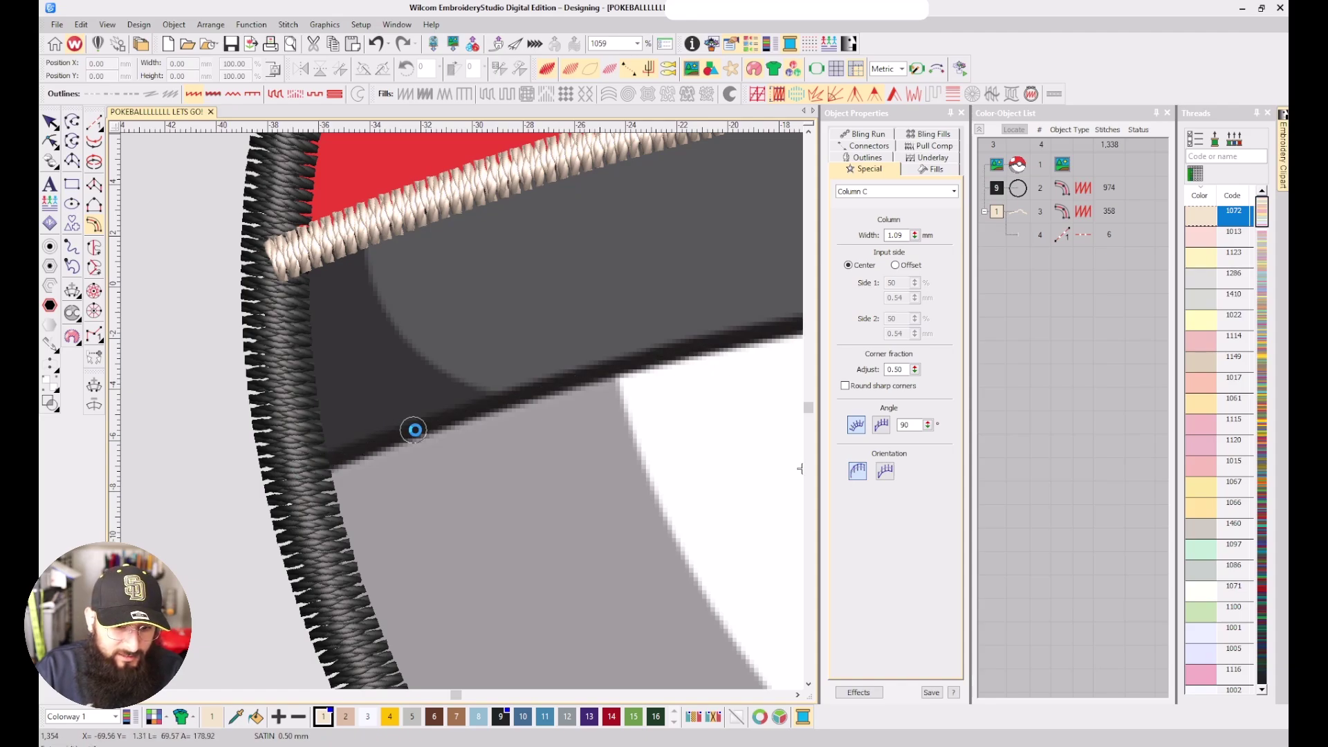
scroll(462, 413, "down", 4)
scroll(462, 412, "down", 3)
scroll(463, 415, "up", 2)
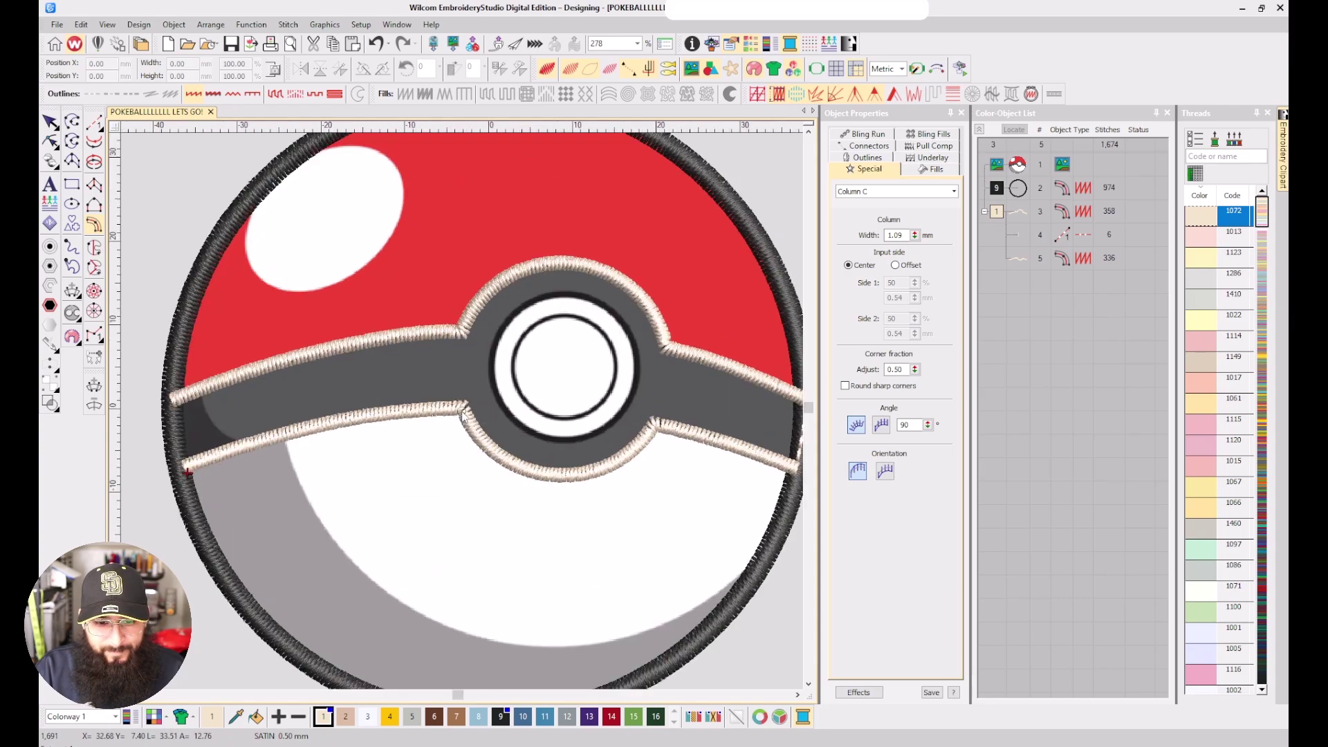
Recolour the two band-edge columns and their connecting run stitch to black, colour 9
left_click(1011, 217)
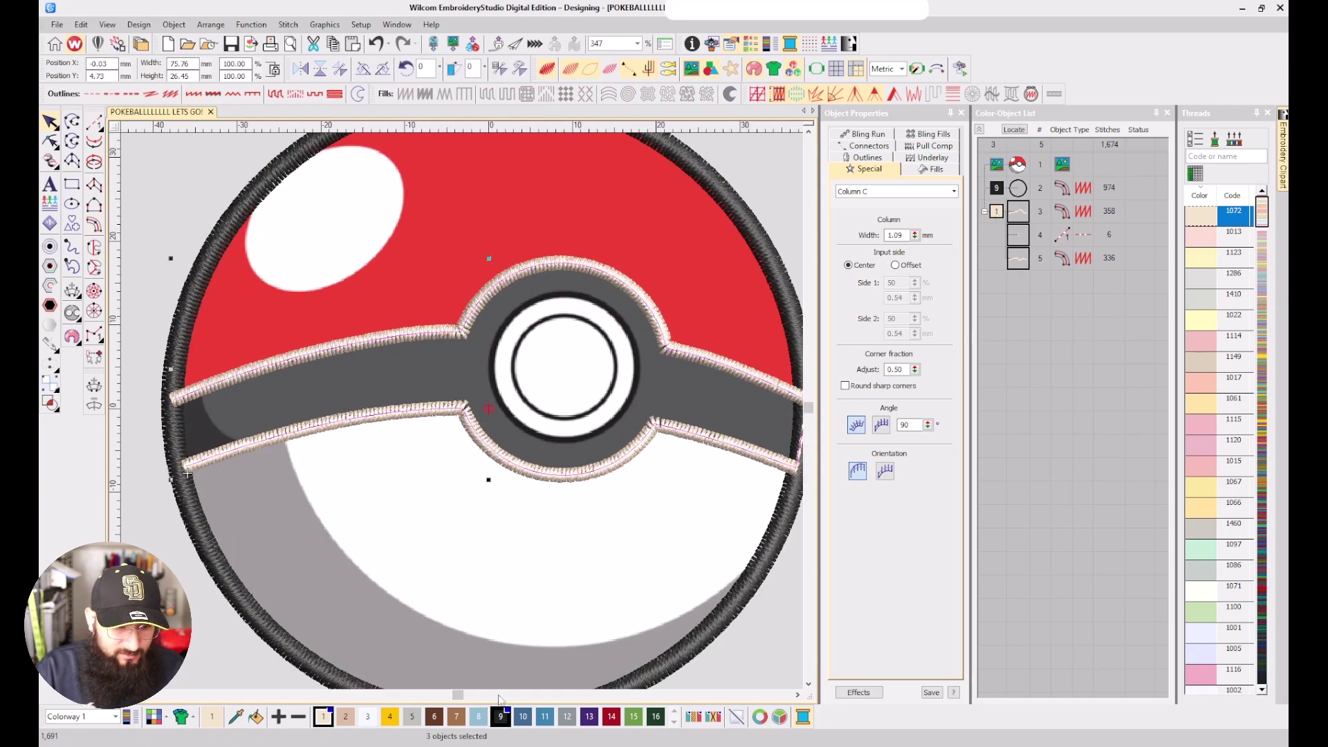
left_click(500, 716)
key("Escape")
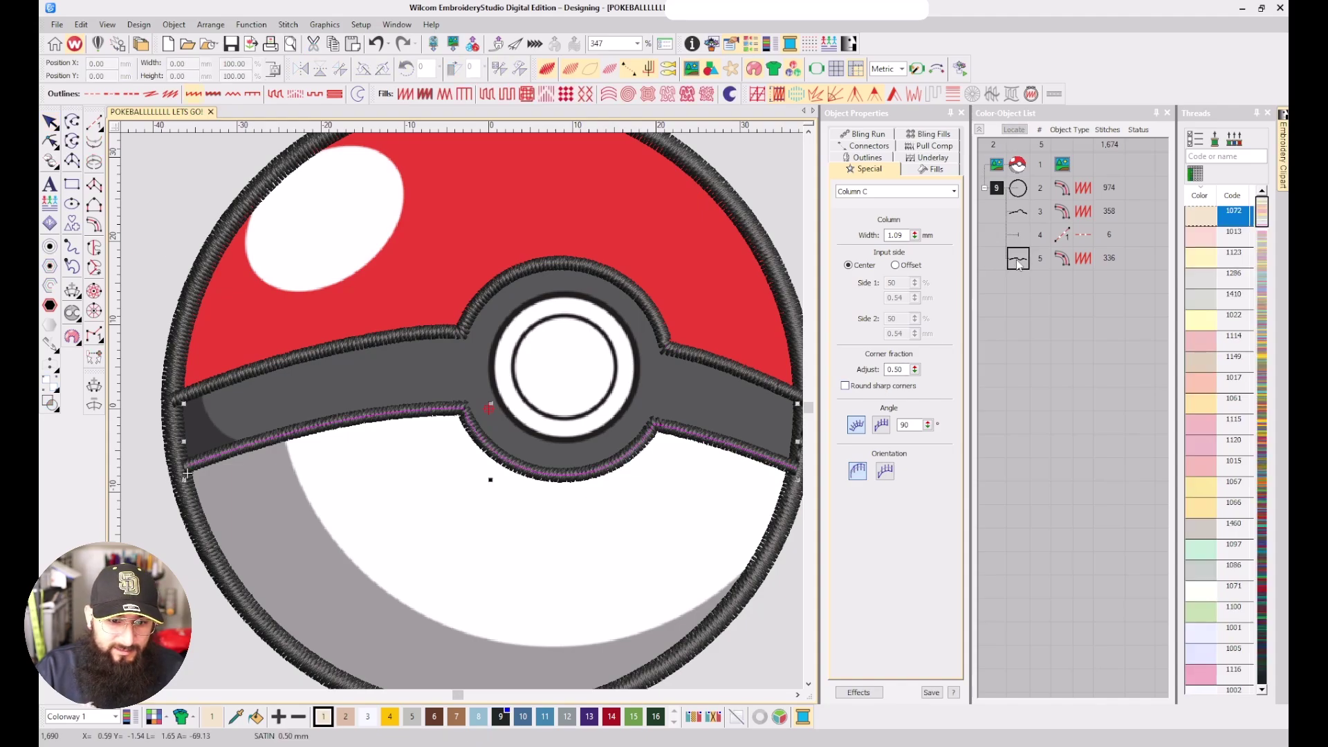
Set the connector after the lower-edge column to Jump
left_click(1018, 262)
left_click(866, 146)
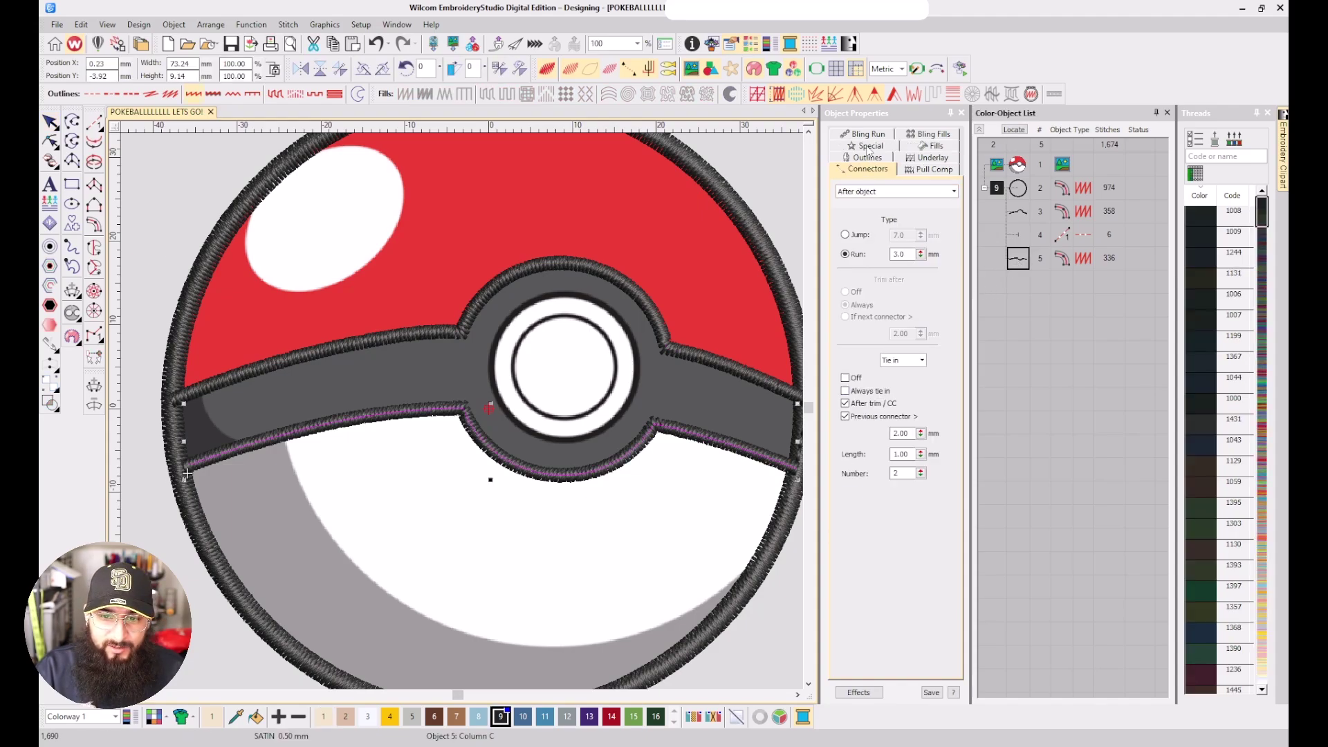
key("Escape")
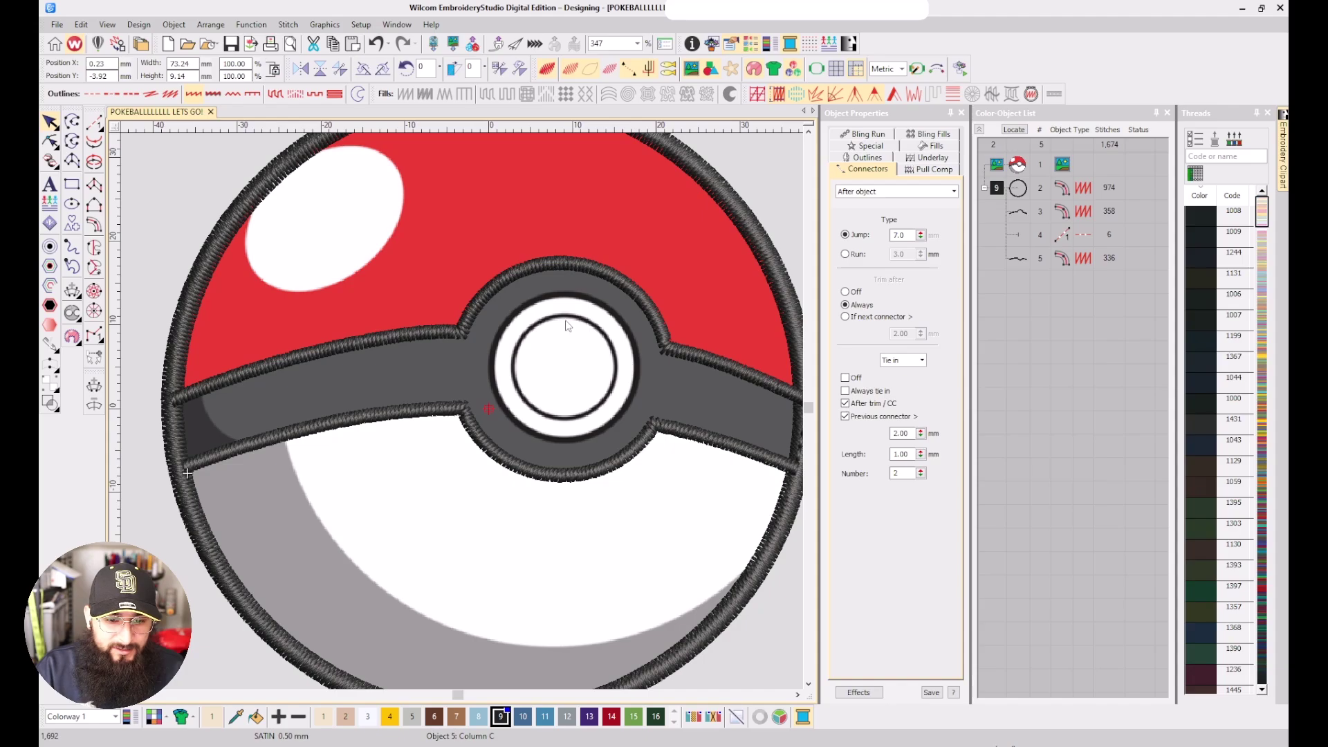
Digitize the central button's inner ring as a closed Column C with curve points, giving it a width of about 0.73 mm
scroll(567, 326, "up", 1)
key("c")
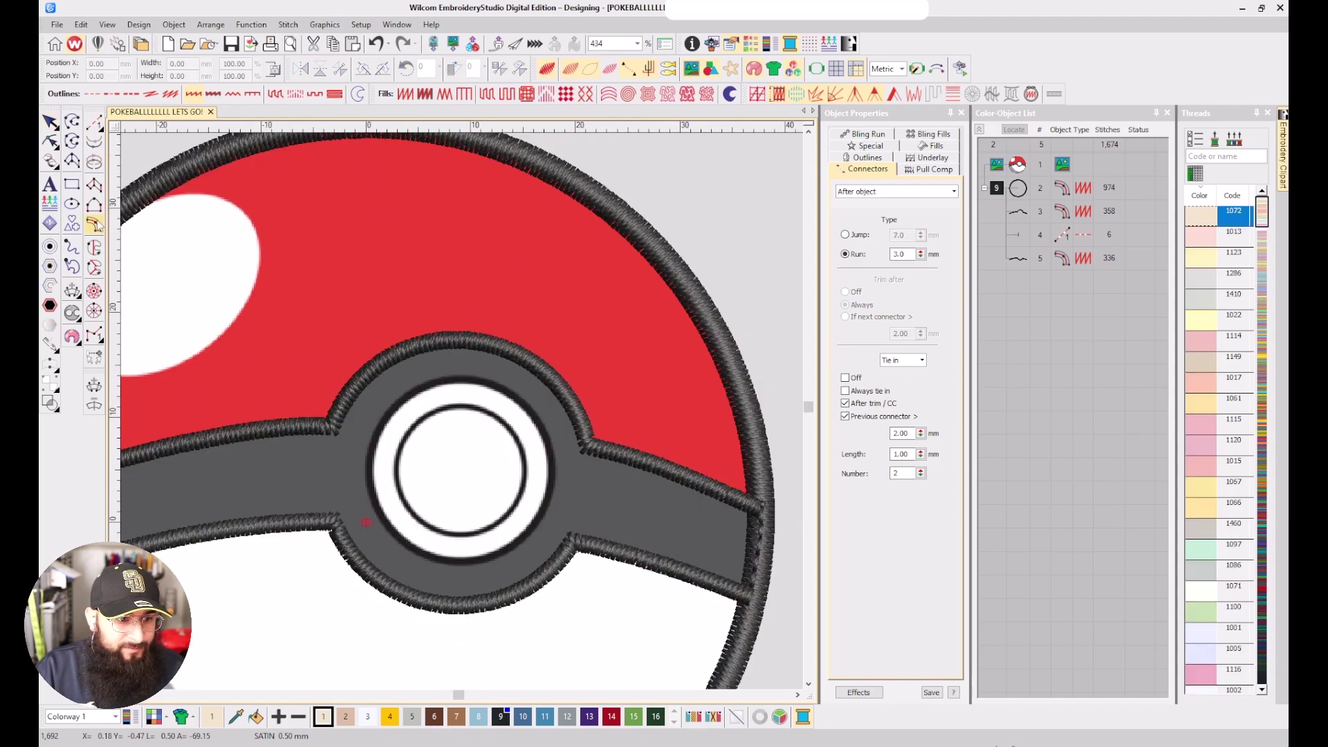
scroll(298, 374, "up", 2)
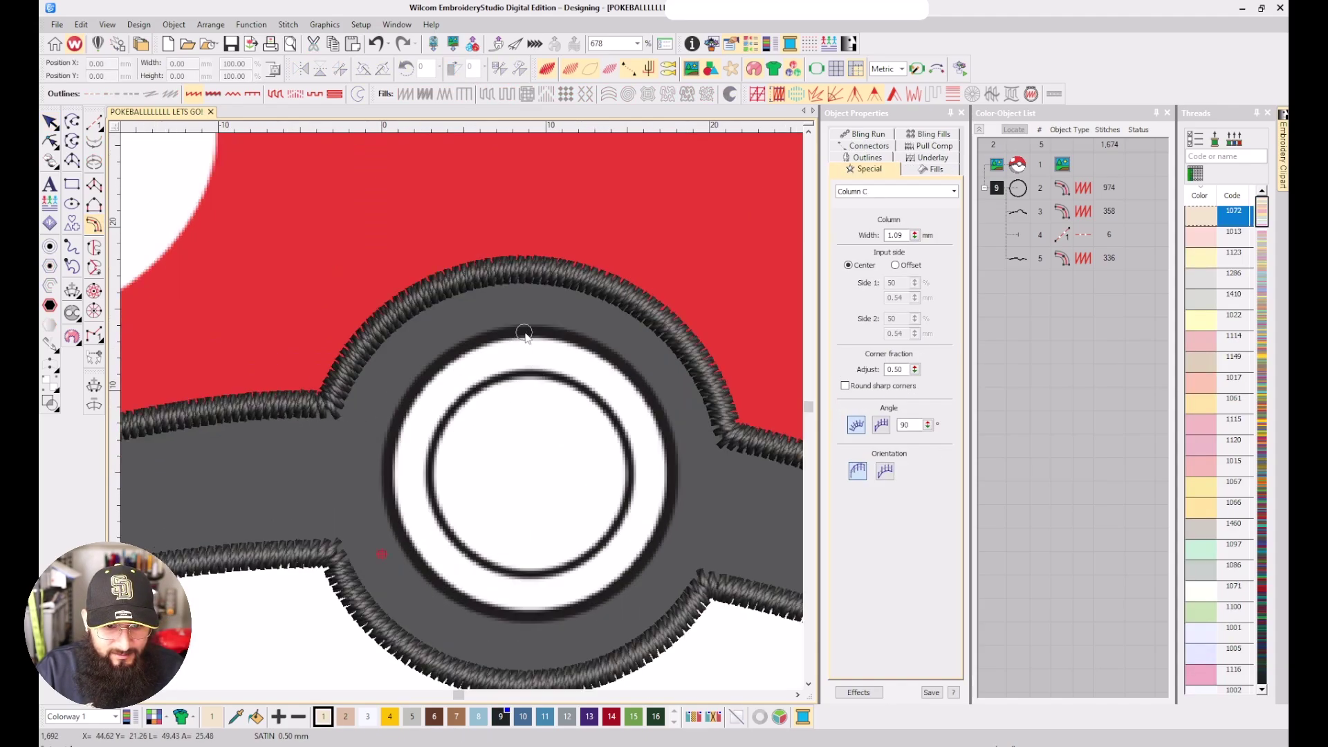
left_click(525, 375)
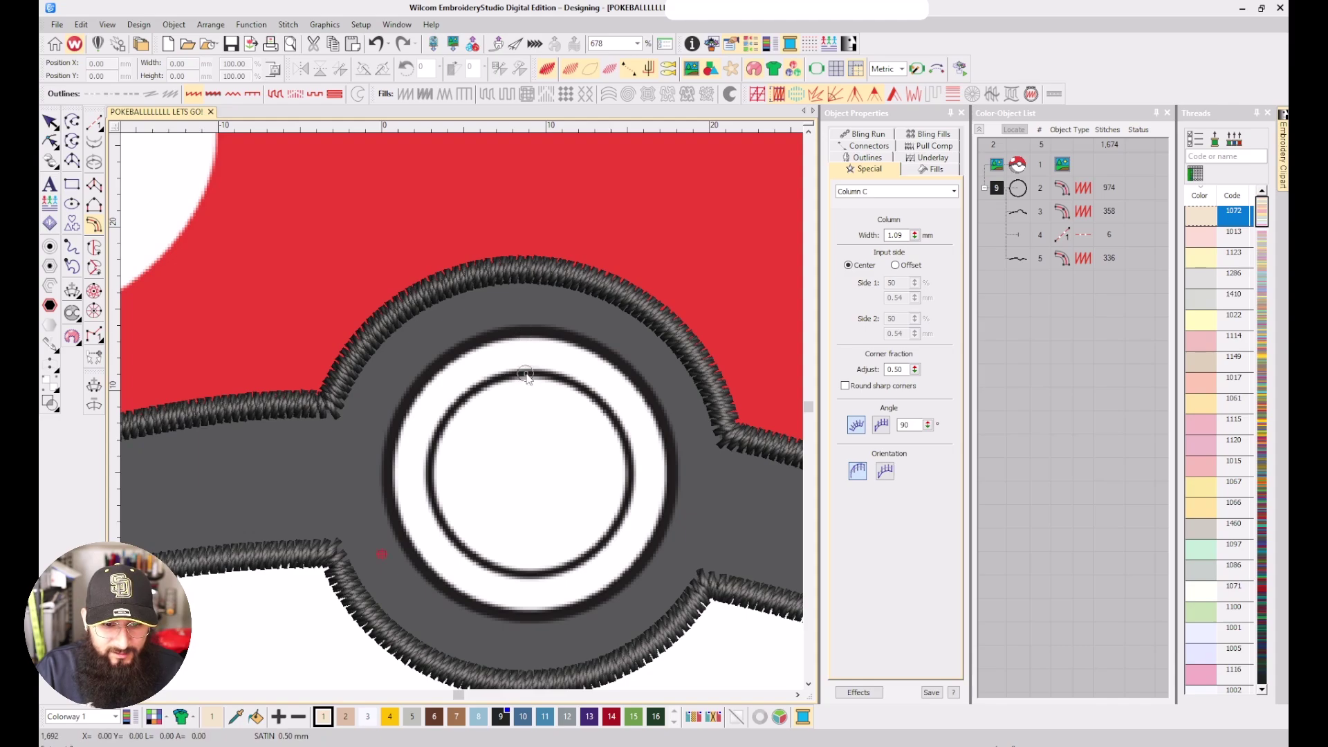
right_click(630, 475)
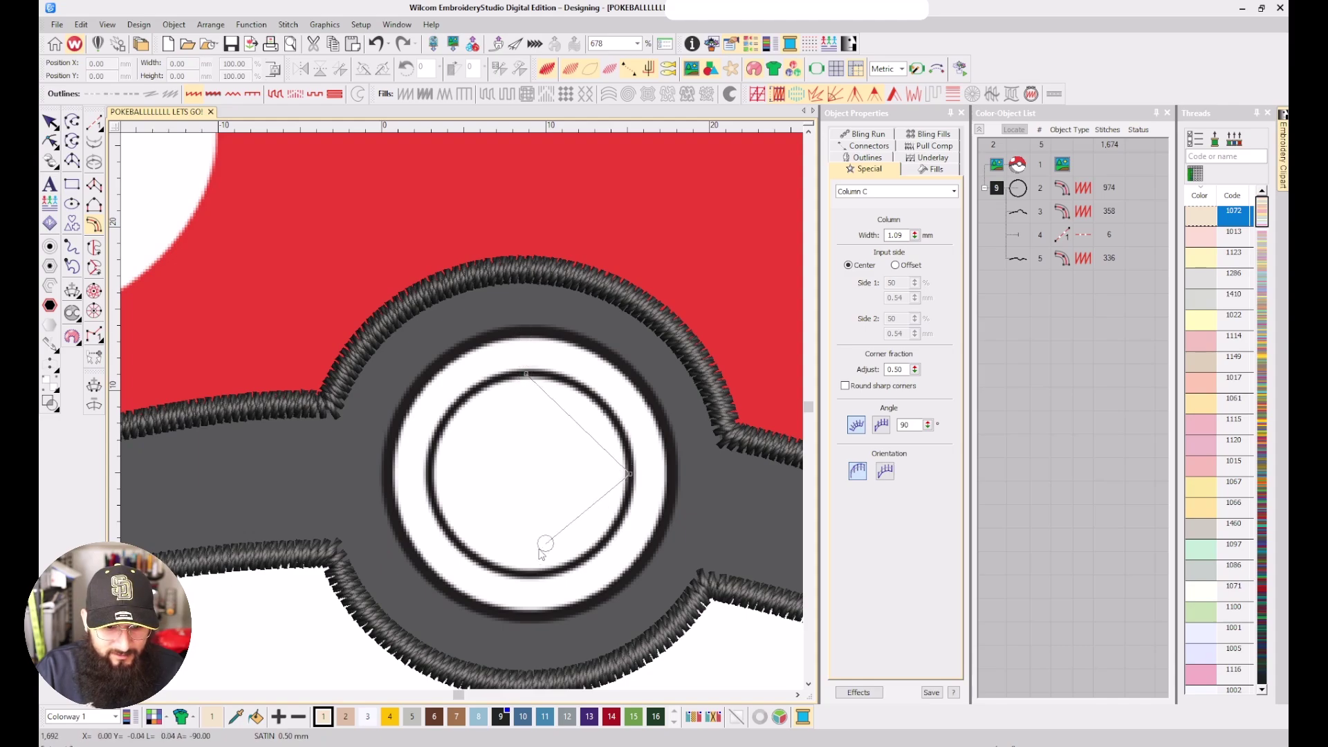
right_click(528, 575)
right_click(430, 475)
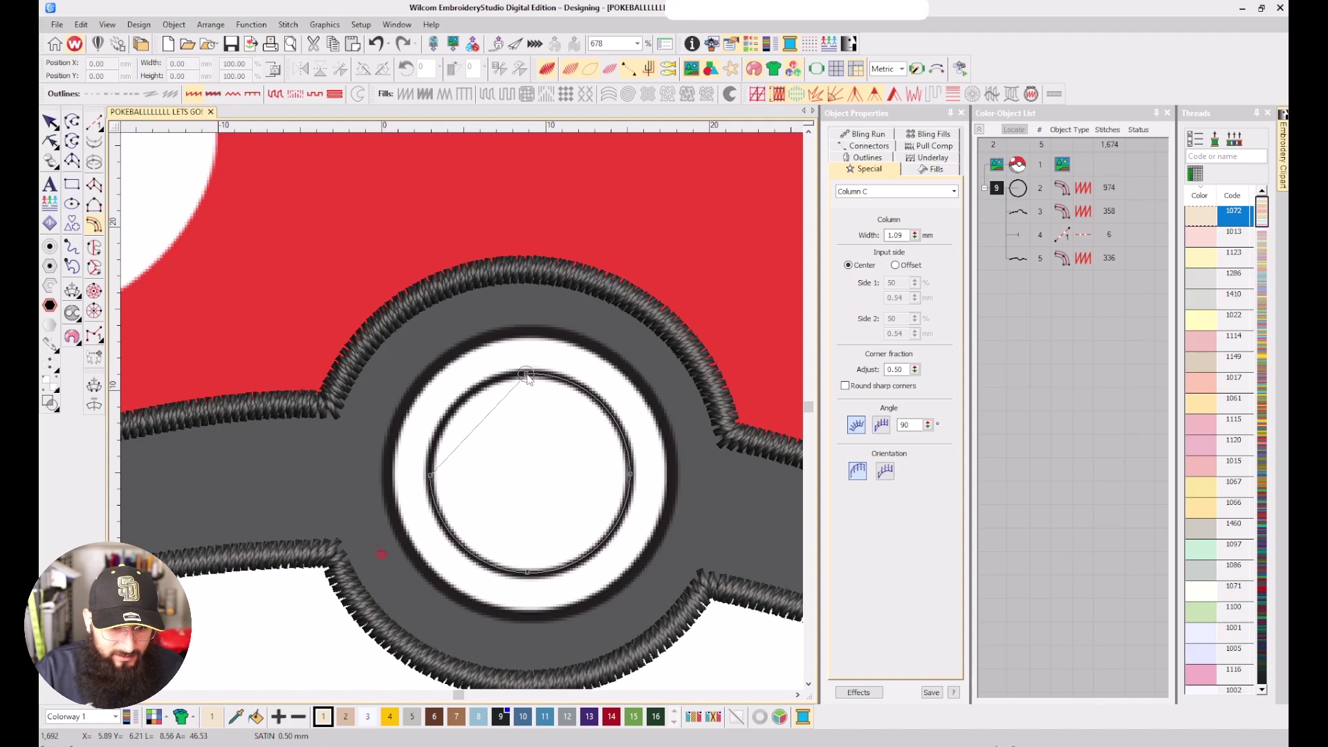
scroll(527, 375, "up", 3)
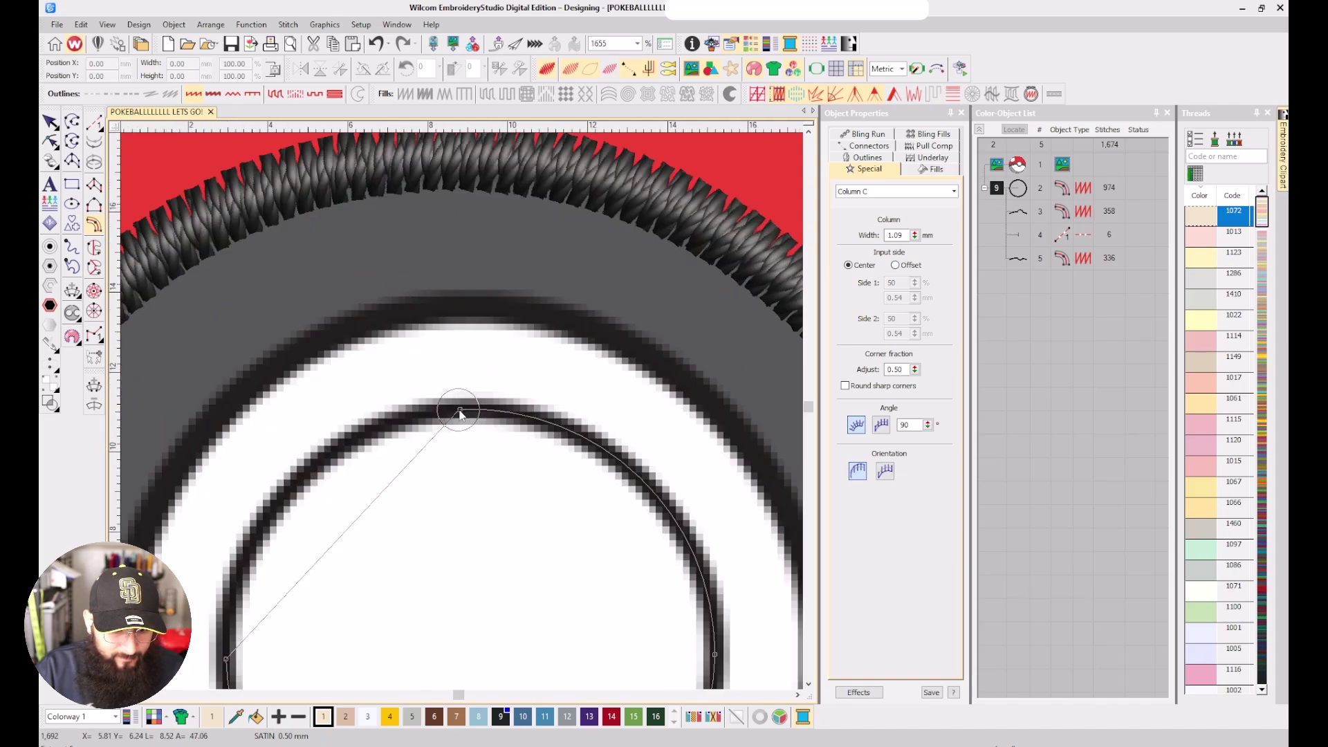
key("Return")
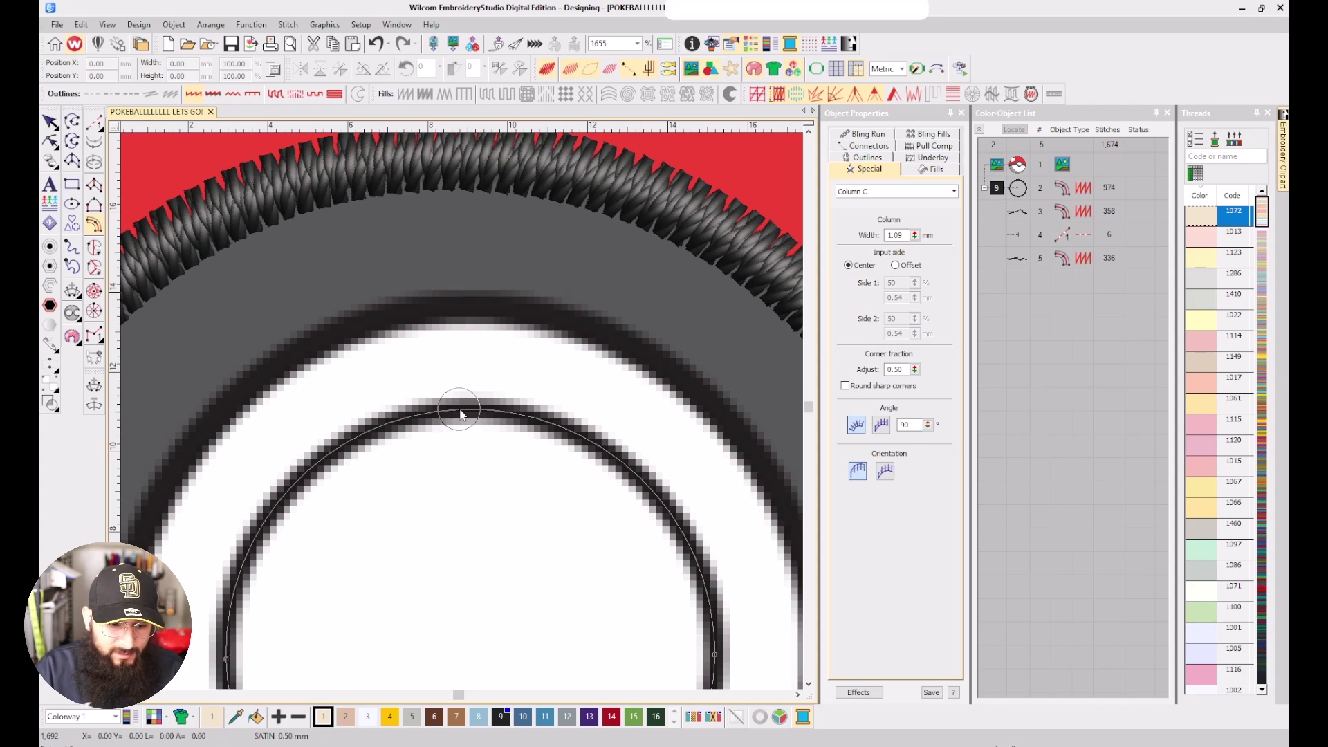
key("Return")
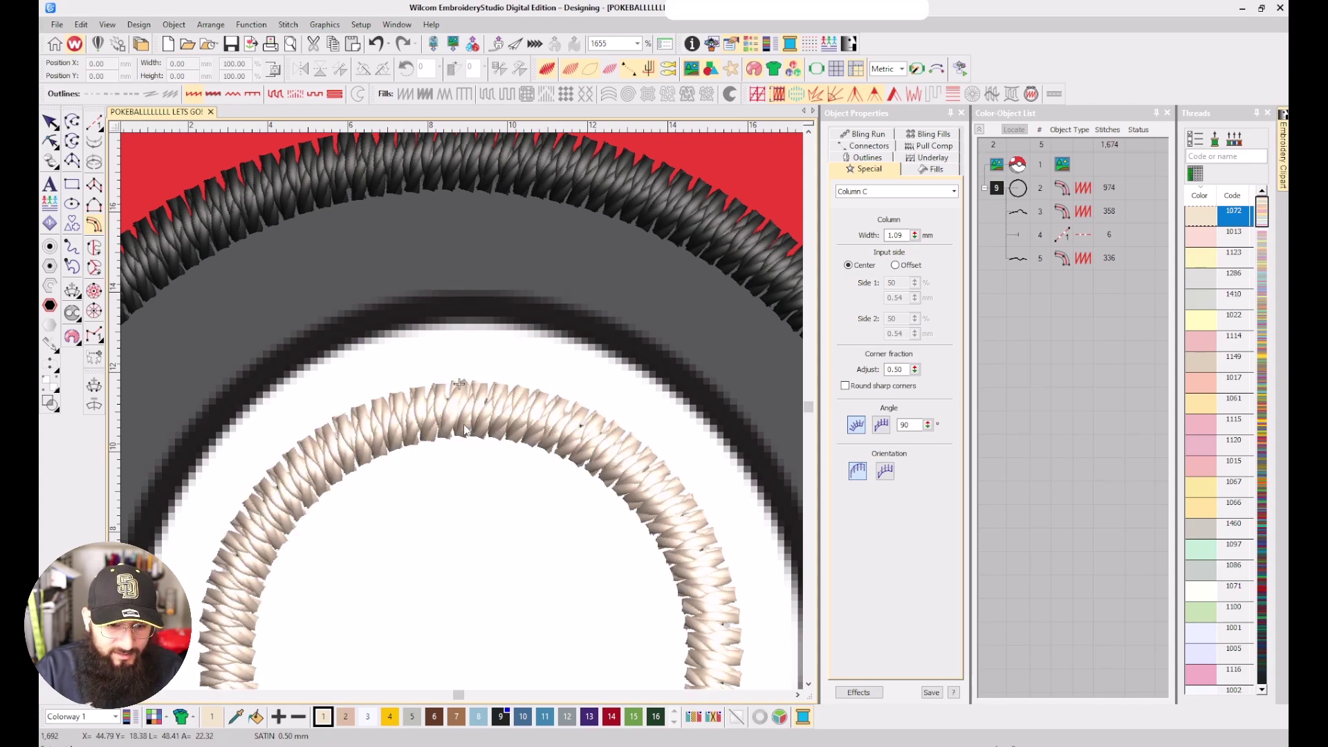
scroll(463, 429, "down", 3)
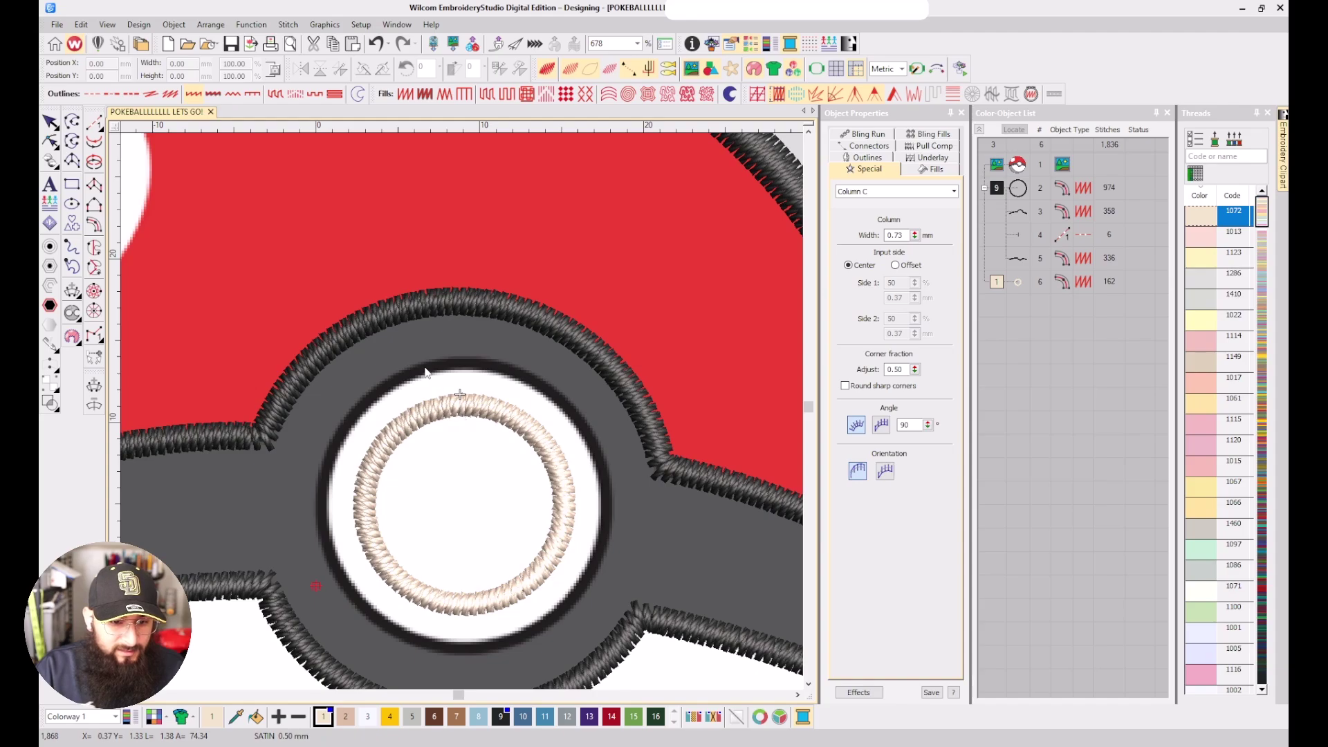
Digitize the central button's outer ring as a closed Column C, giving it a width of about 1.13 mm
left_click(94, 225)
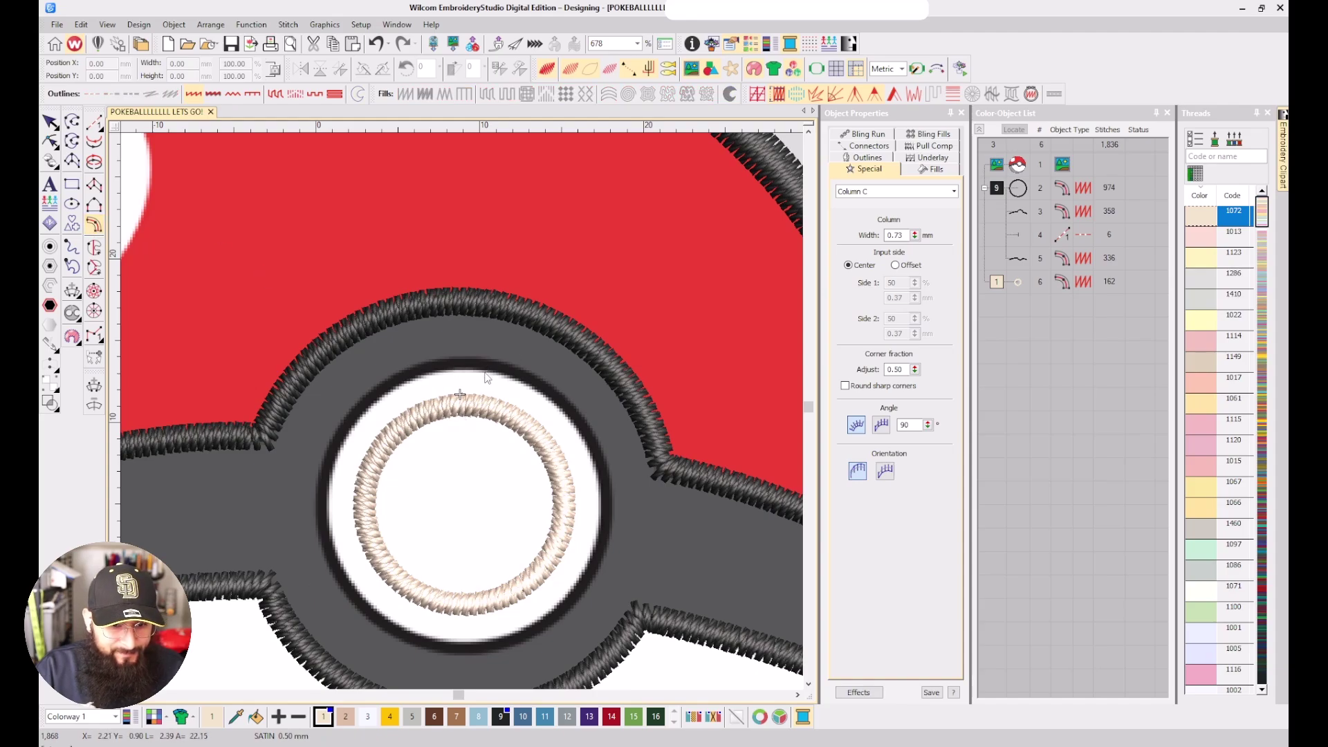
left_click(463, 362)
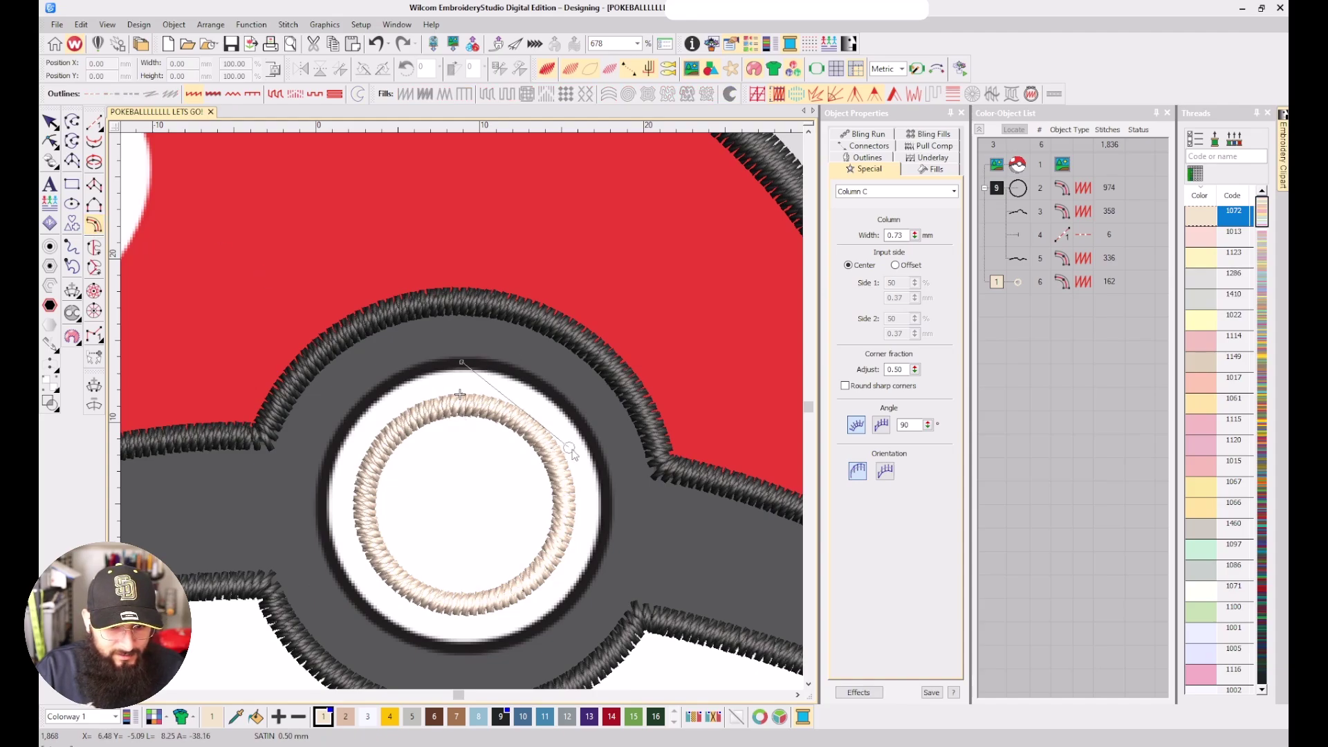
left_click(605, 477)
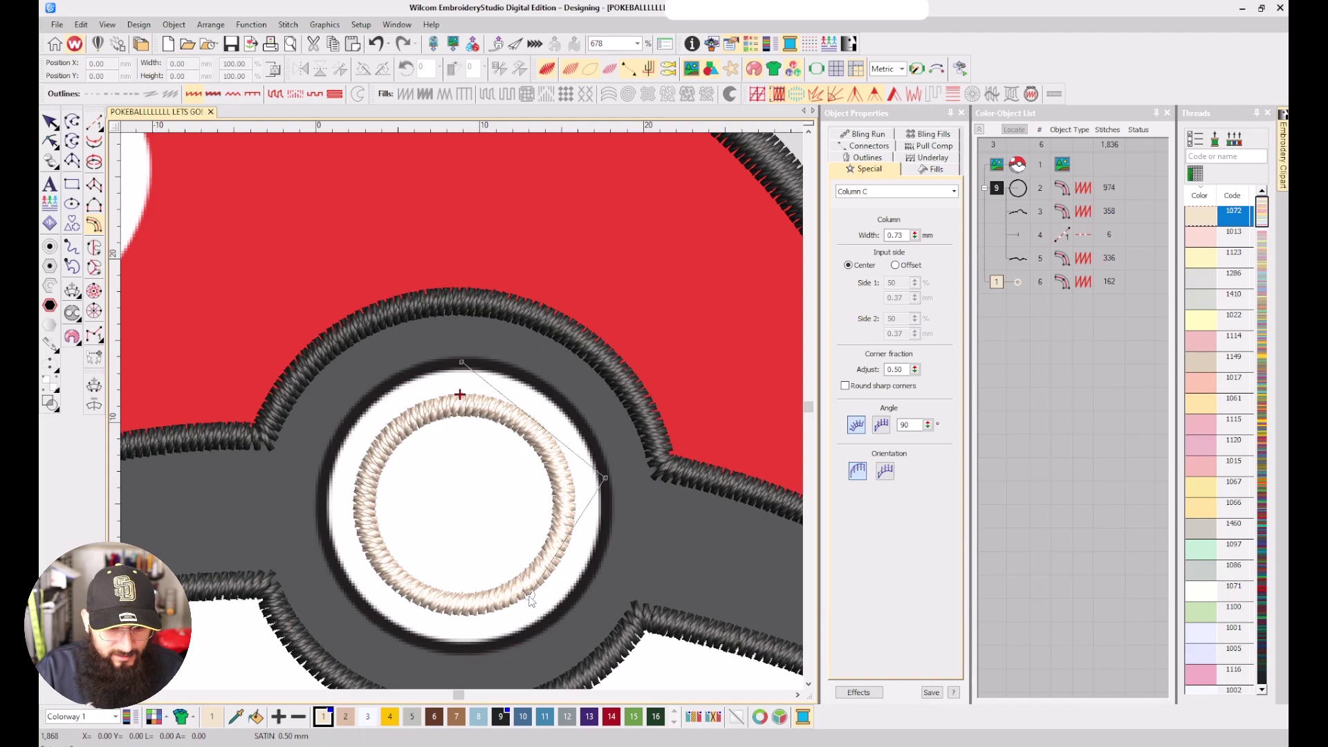
left_click(463, 646)
left_click(320, 508)
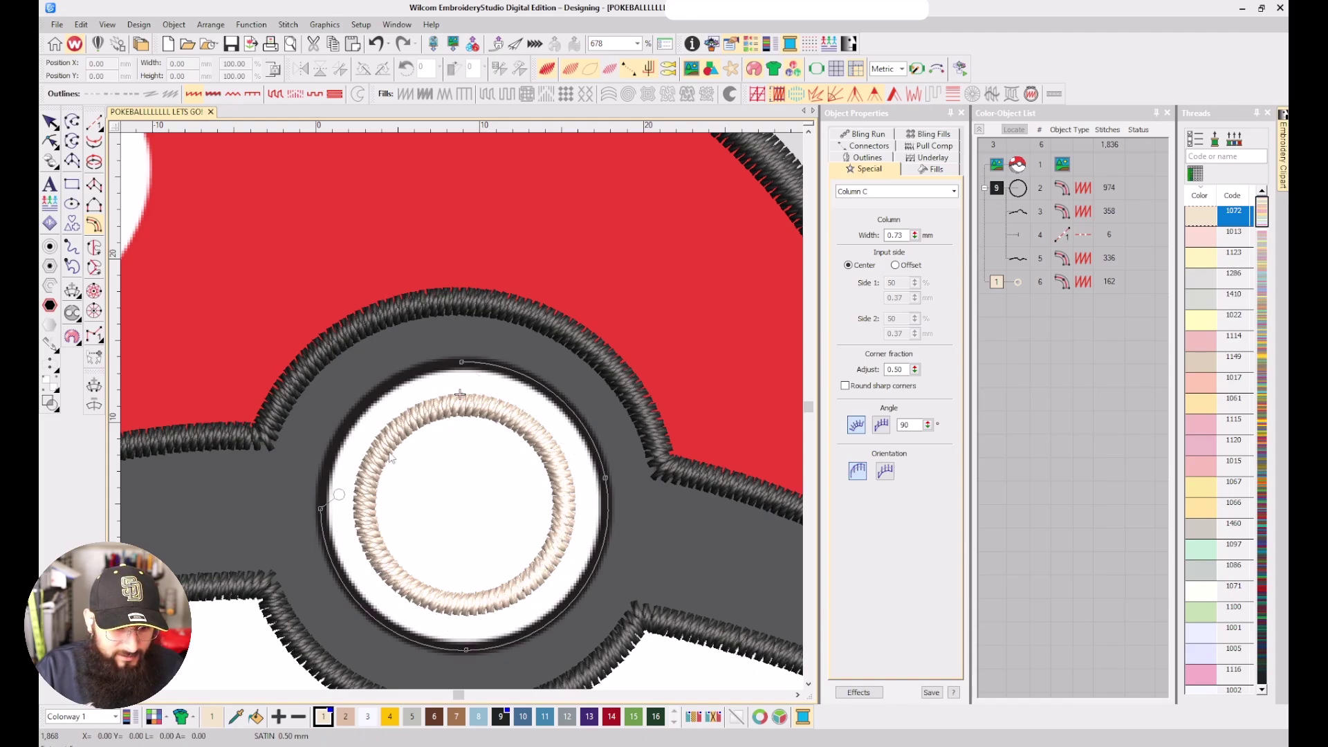
scroll(462, 362, "up", 5)
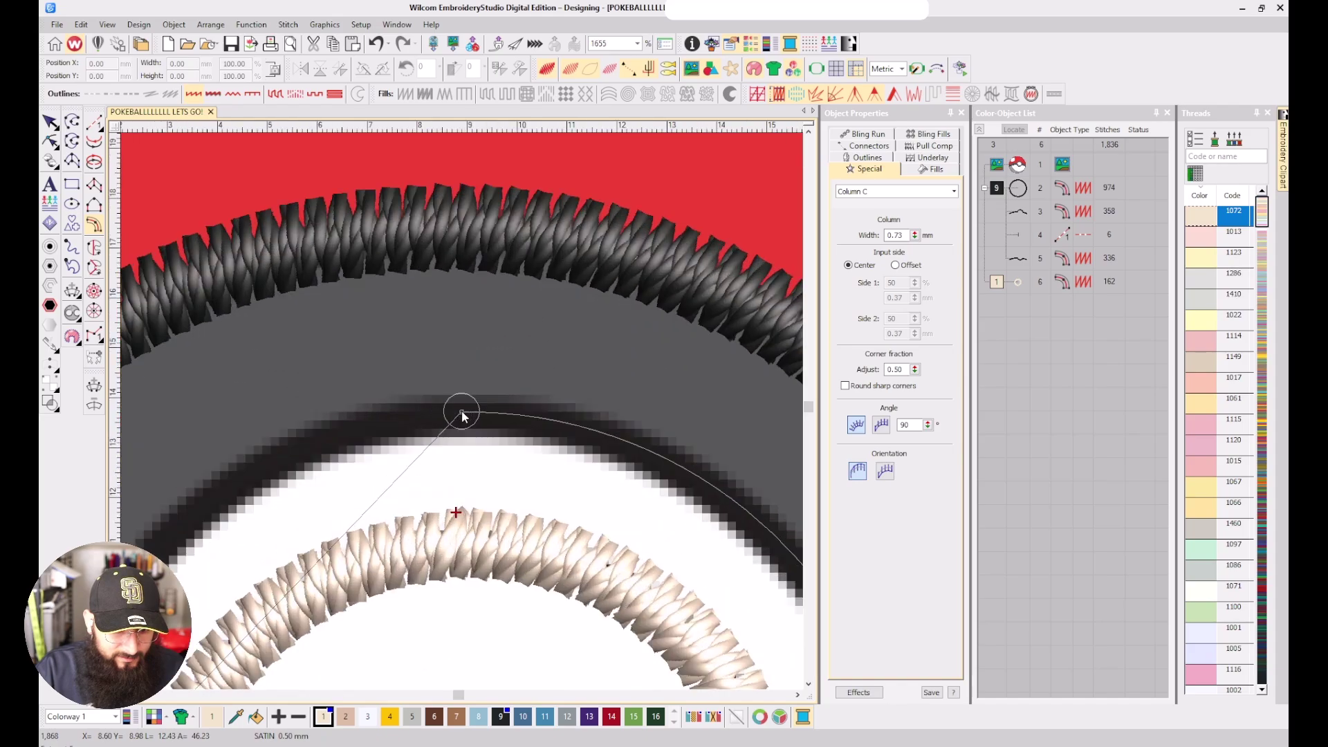
scroll(462, 415, "up", 2)
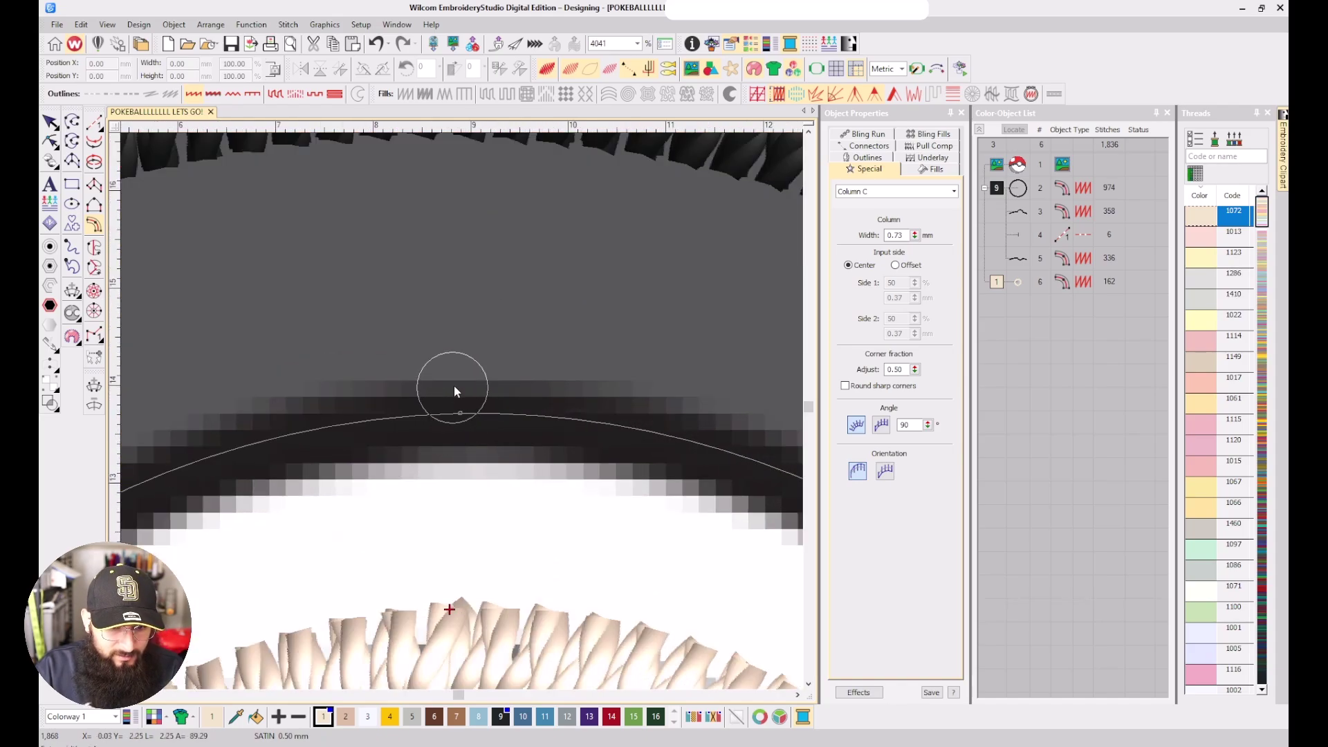
scroll(463, 409, "down", 2)
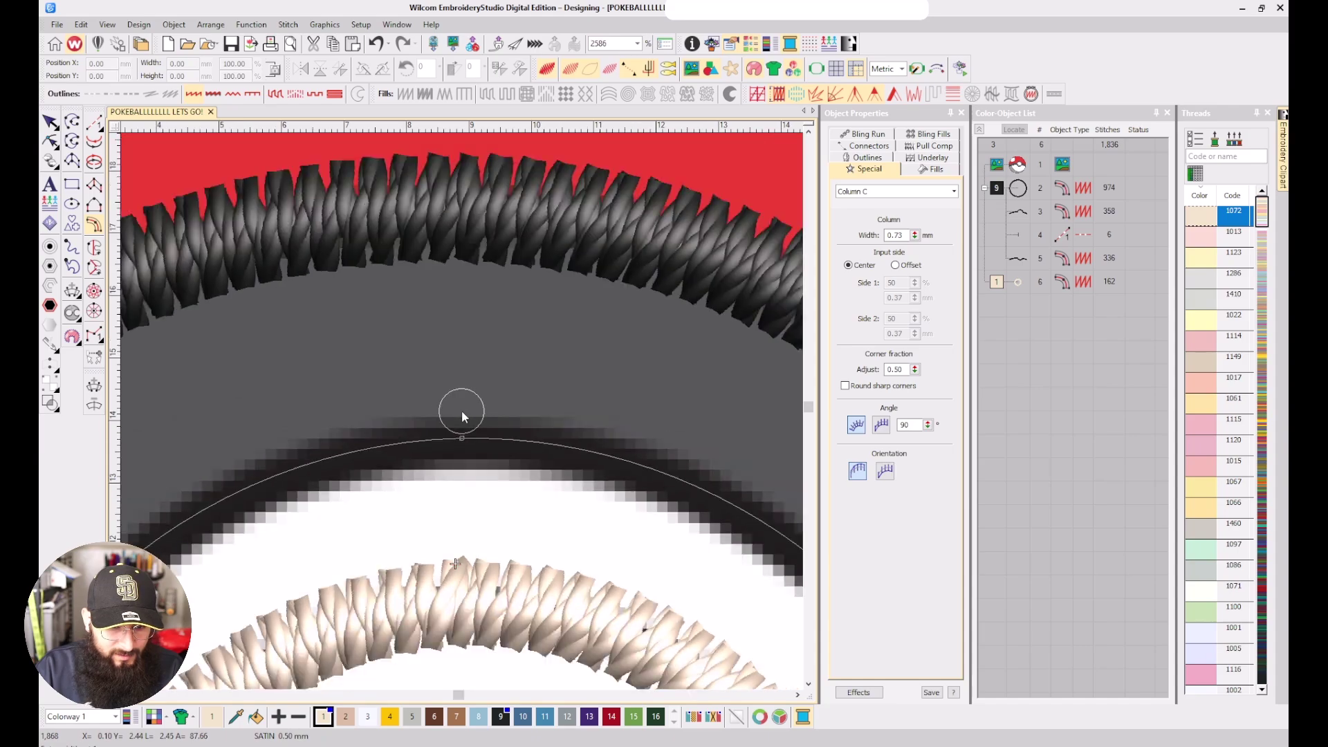
left_click(464, 487)
scroll(464, 486, "down", 8)
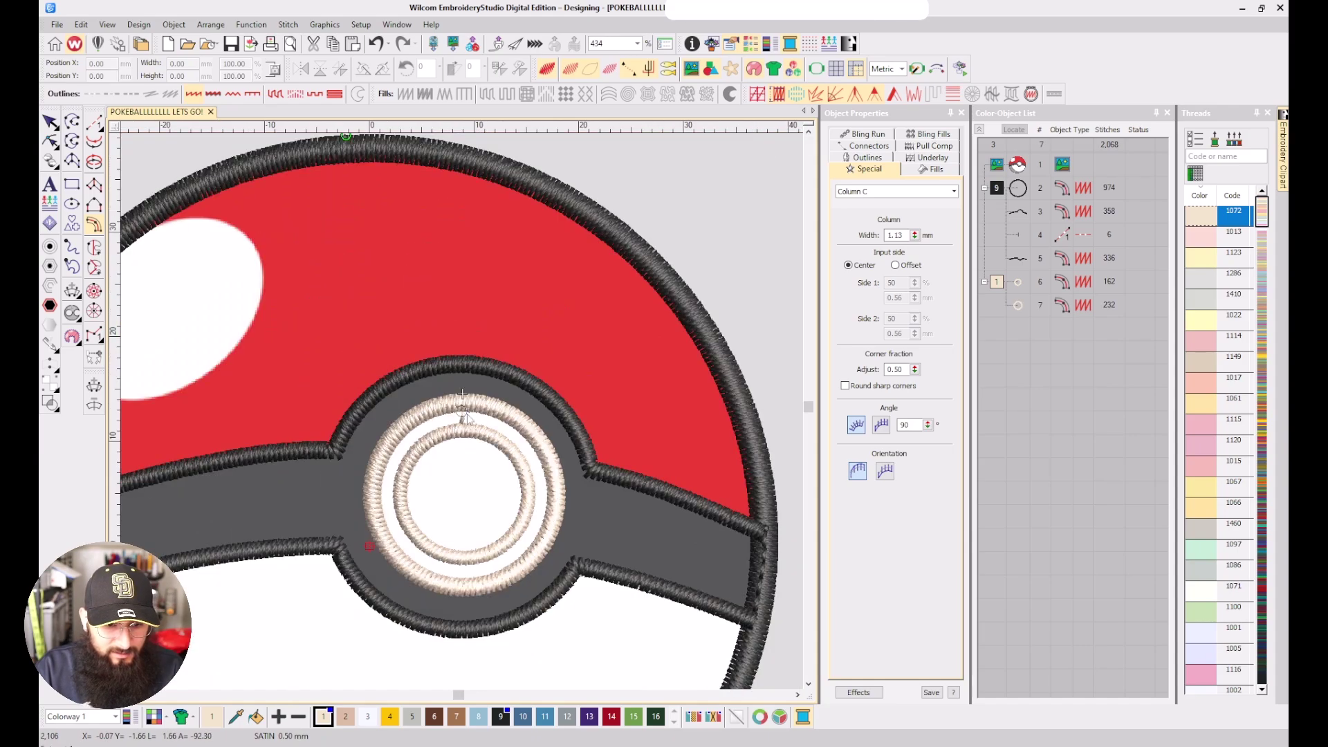
Recolour both button rings to black, colour 9, and set their after-object connectors to Jump
left_click(1001, 294)
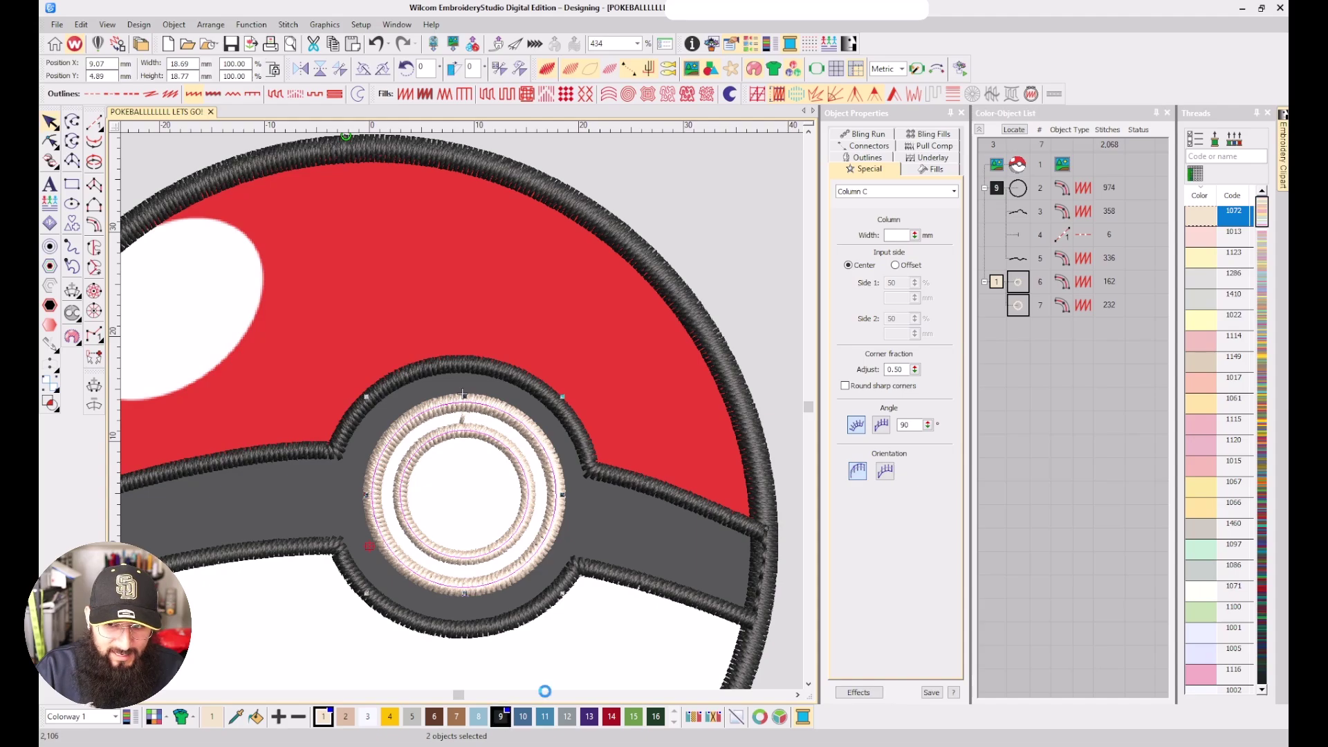
left_click(501, 716)
left_click(877, 146)
left_click(851, 234)
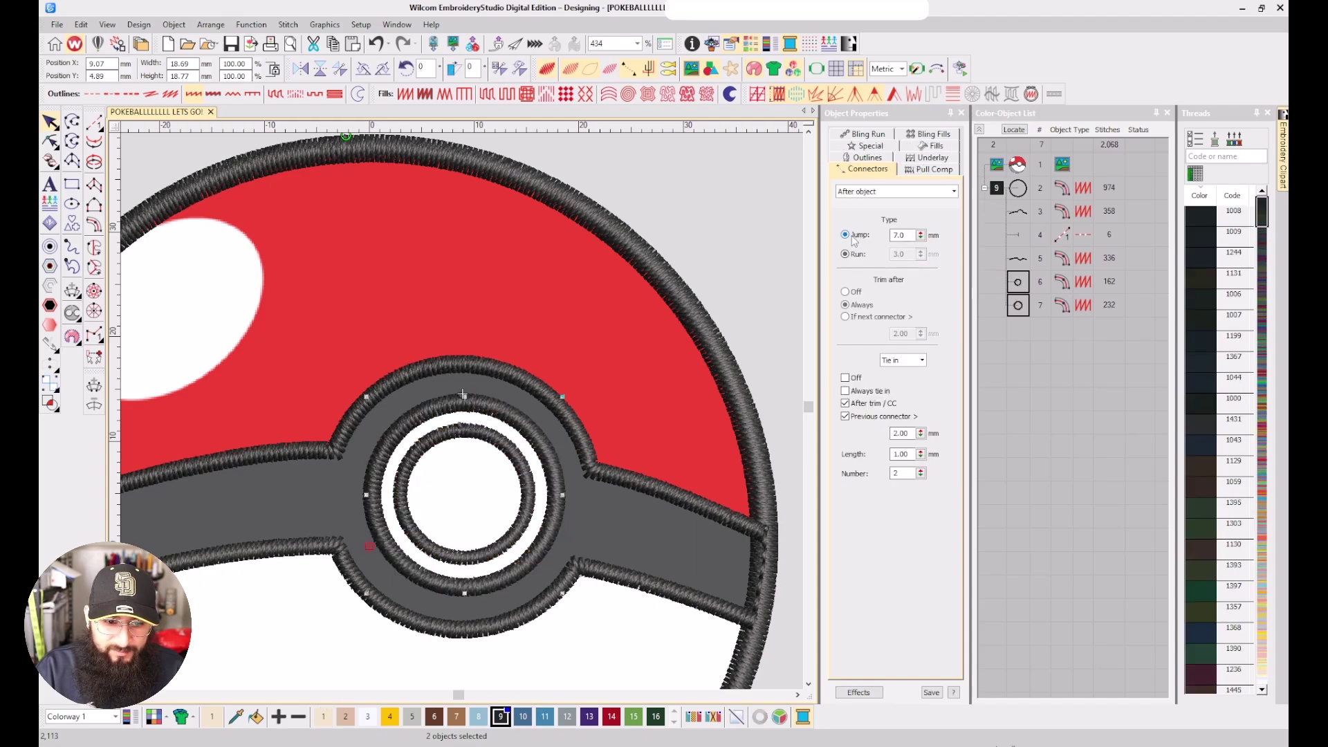
key("Escape")
scroll(461, 414, "down", 4)
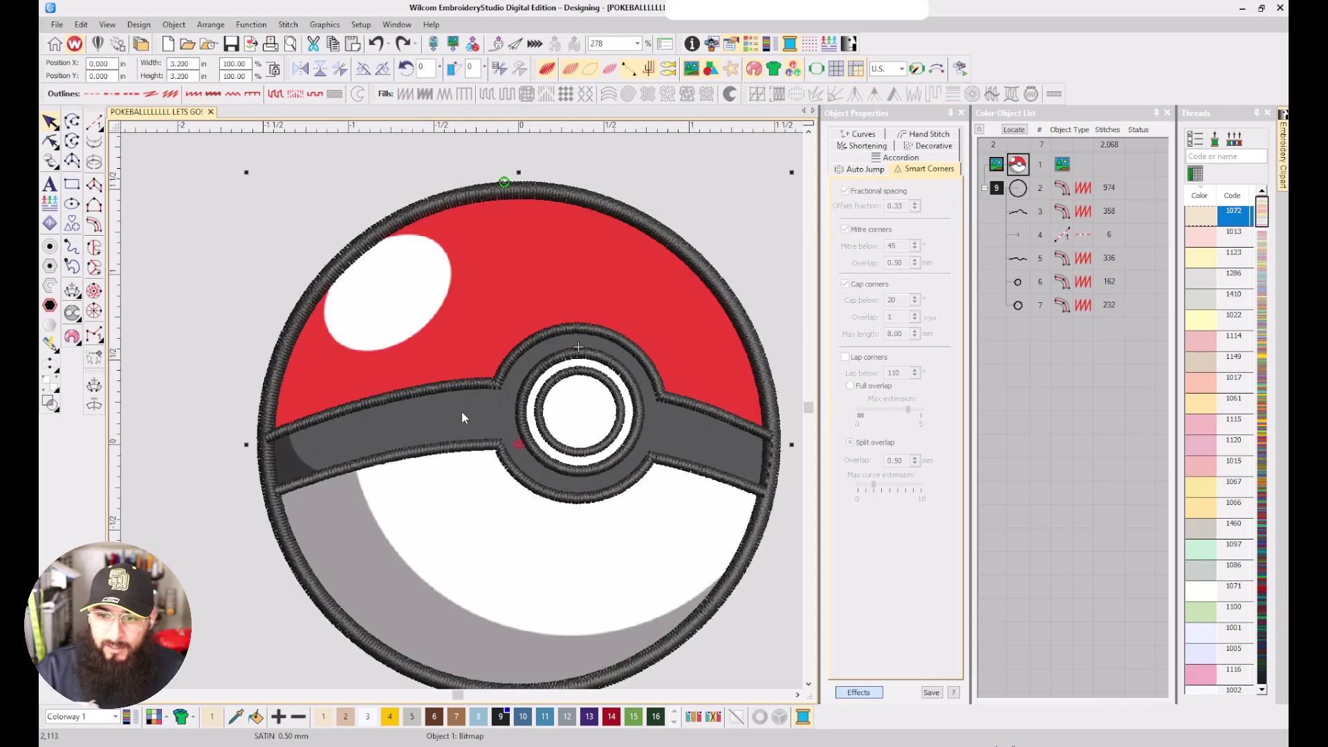
Resequence the band, connector and button objects ahead of the outer border, and check the outlines with the artwork hidden
left_click(1021, 208)
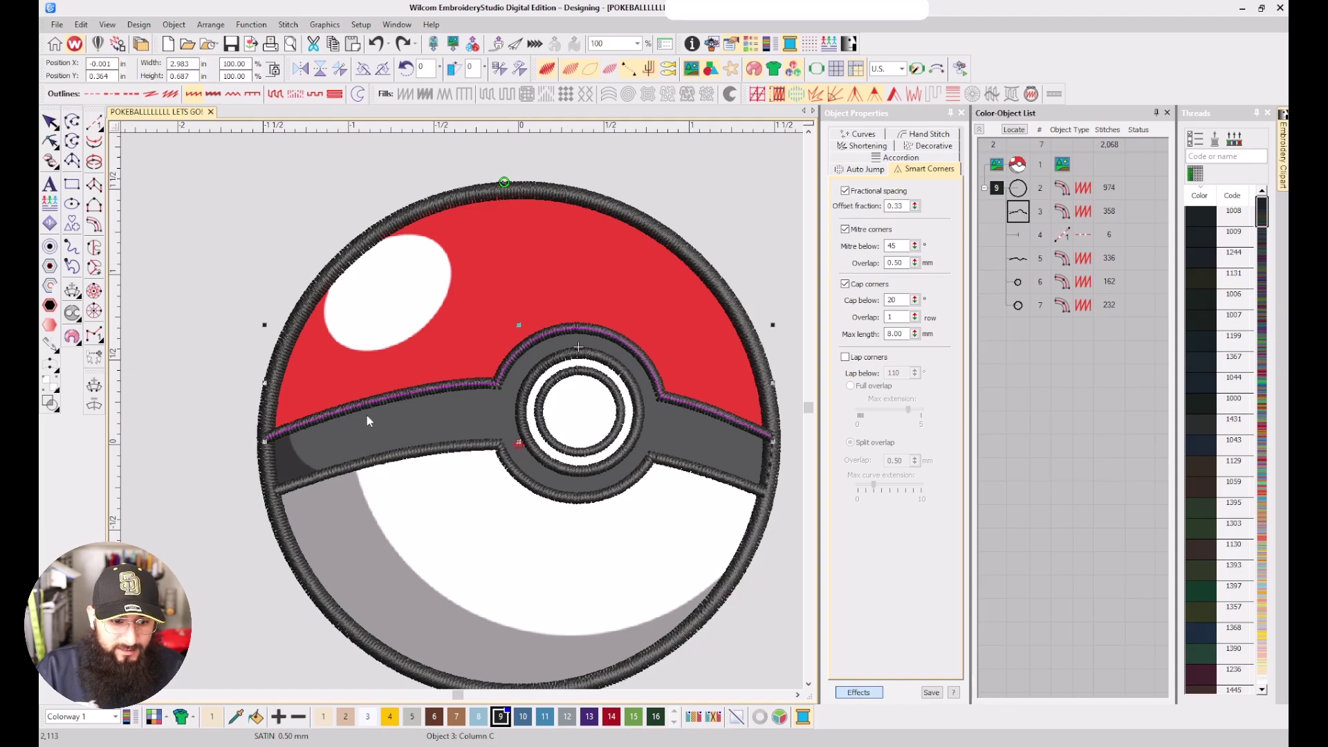
left_click(1023, 305, "shift")
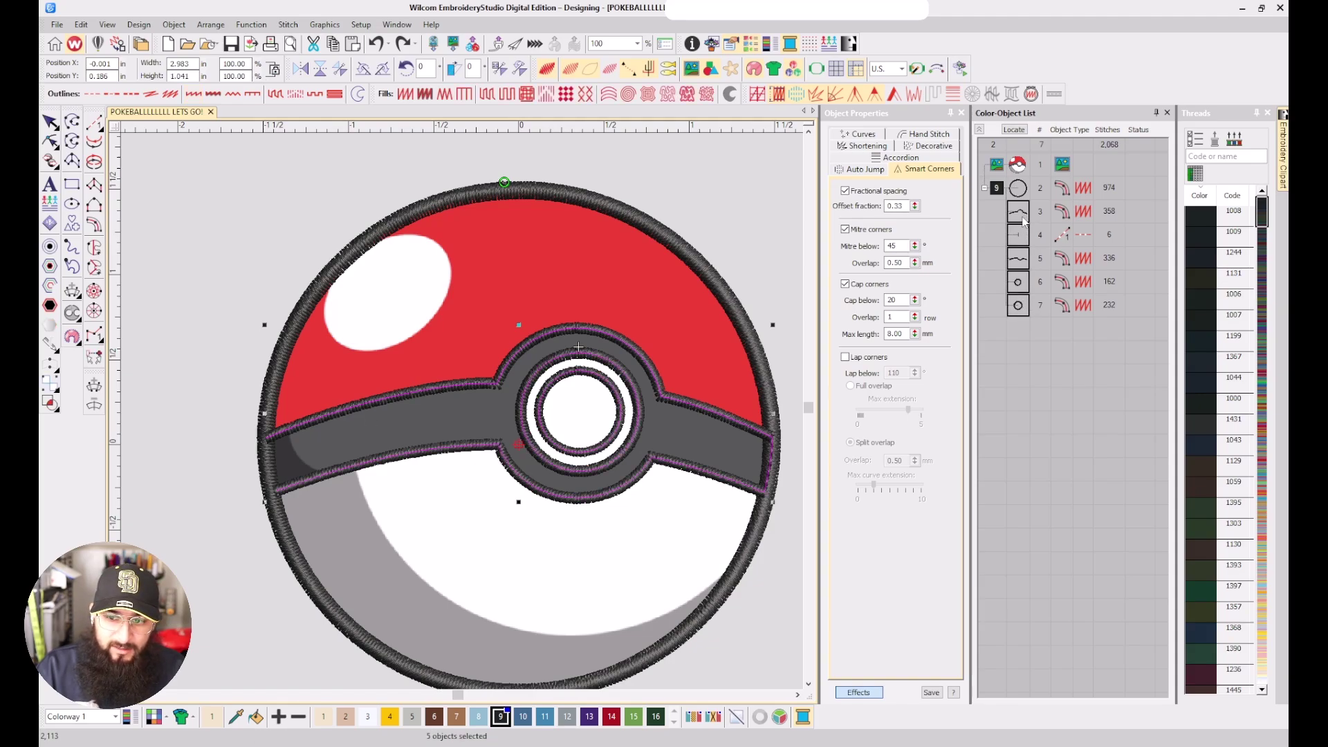
left_click_drag(1025, 186, 1025, 184)
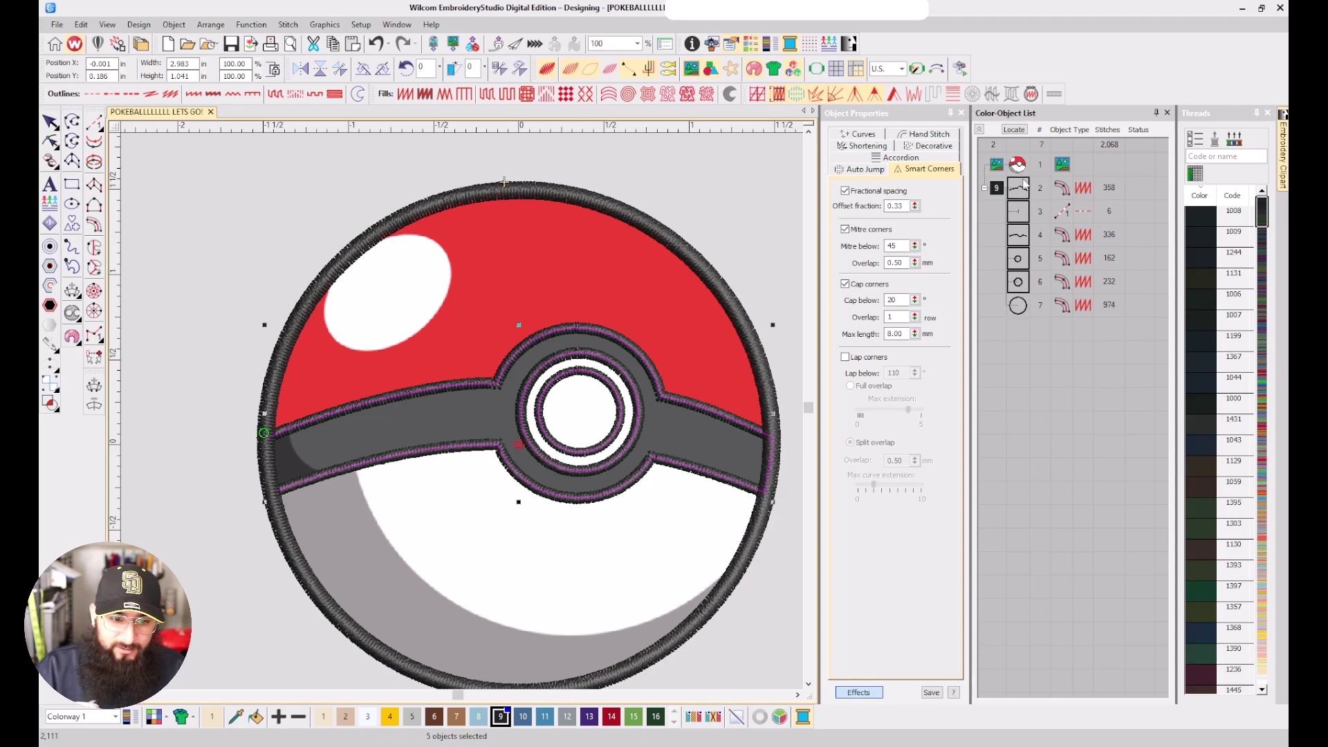
left_click(1019, 307)
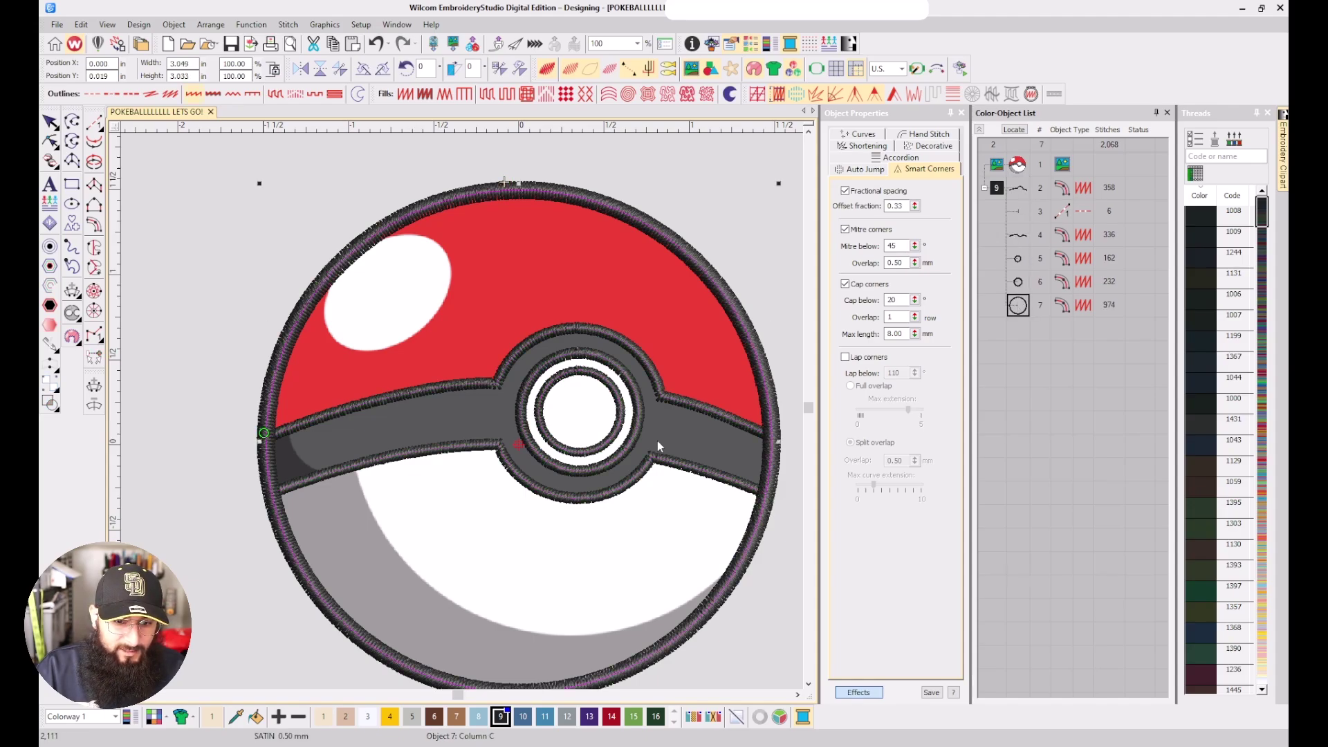
key("Escape")
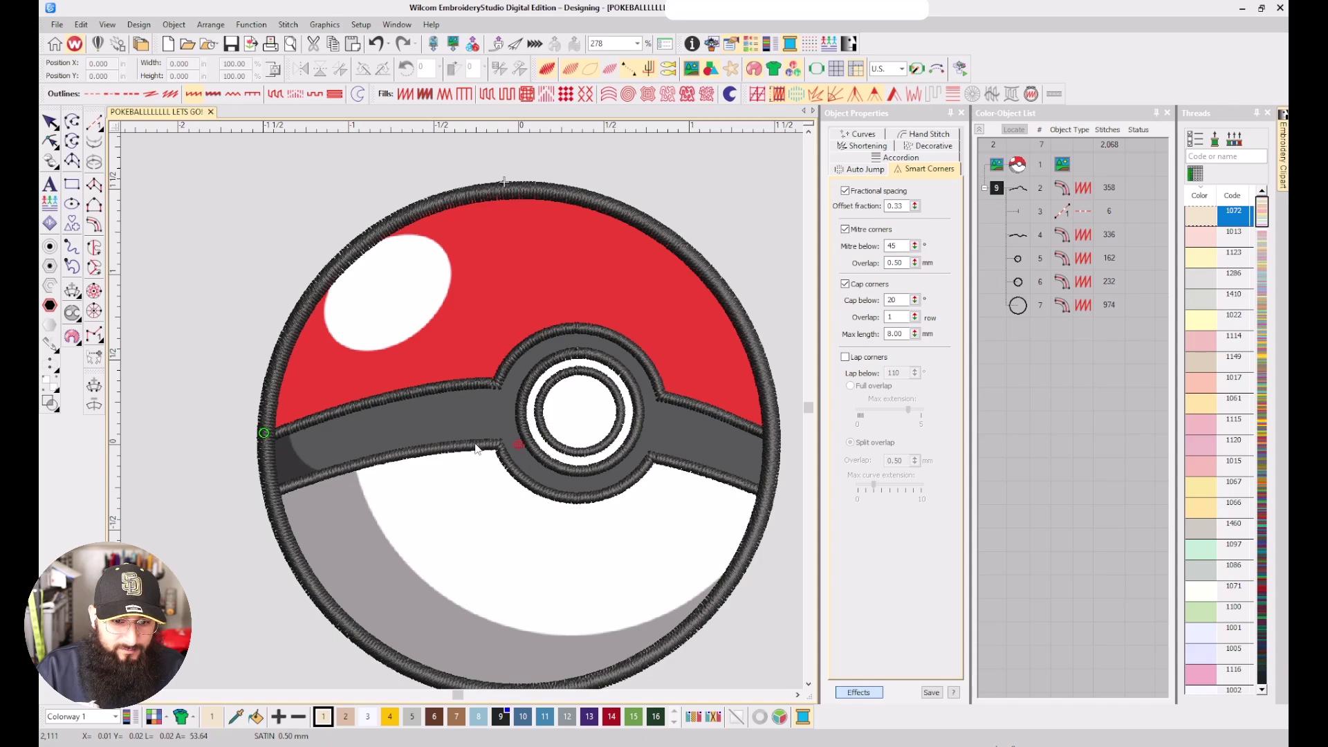
key("d")
key("d")
key("d")
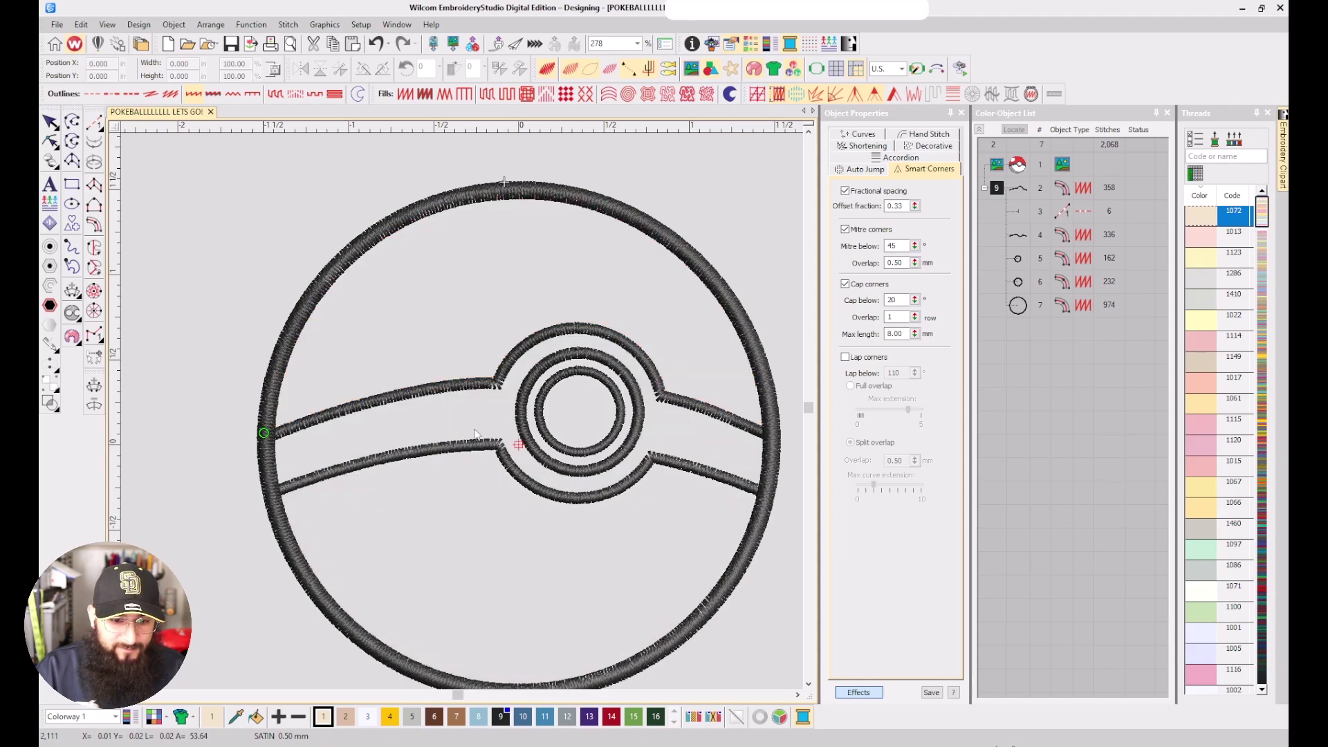
key("d")
Start a Complex Fill in red, colour 14, tracing inside the border from the band's left end up towards the ball's top
left_click_drag(475, 429, 462, 412)
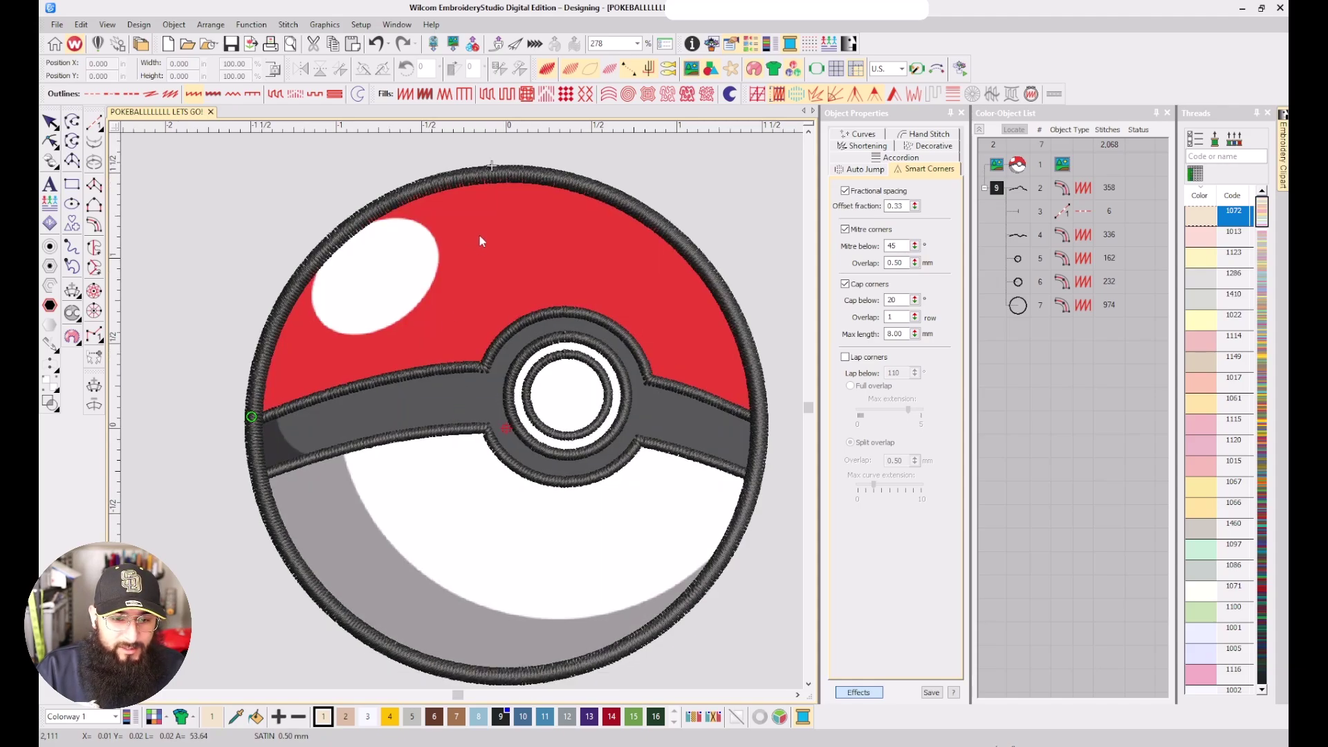
left_click(612, 716)
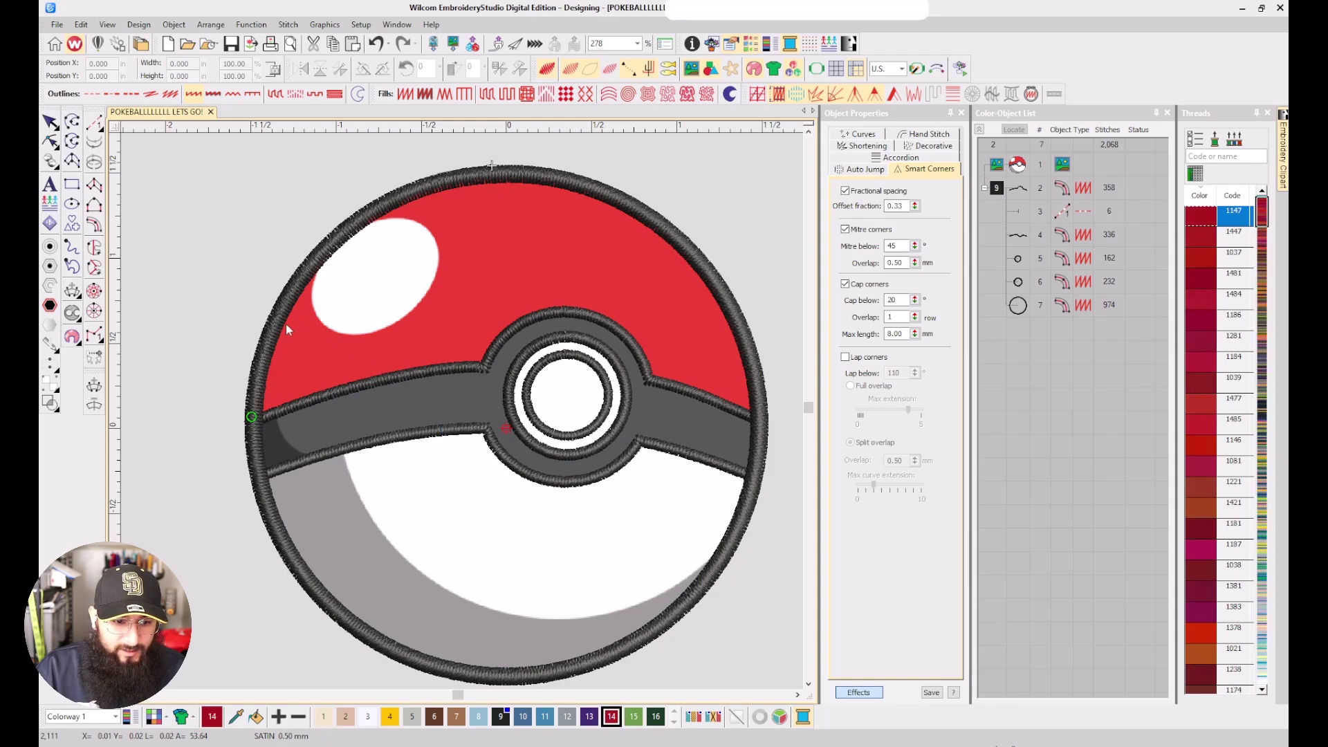
left_click(96, 247)
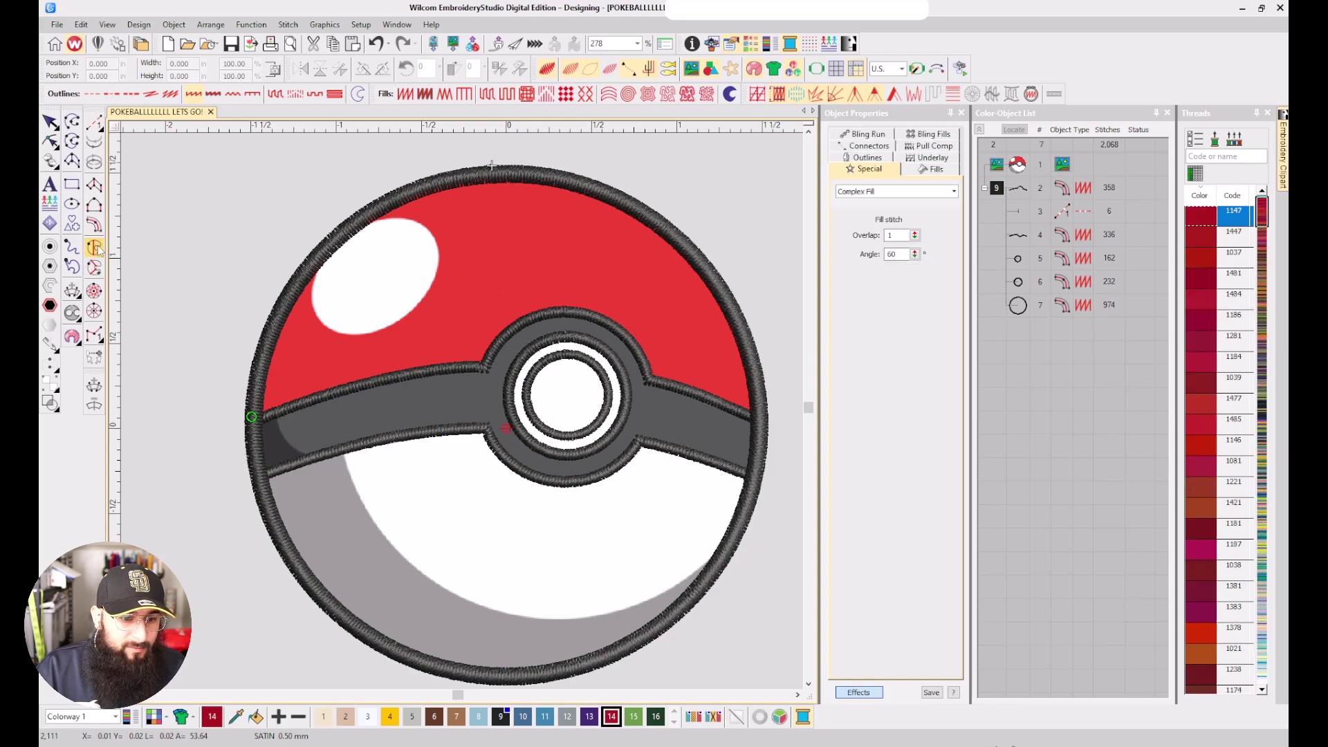
scroll(291, 381, "up", 5)
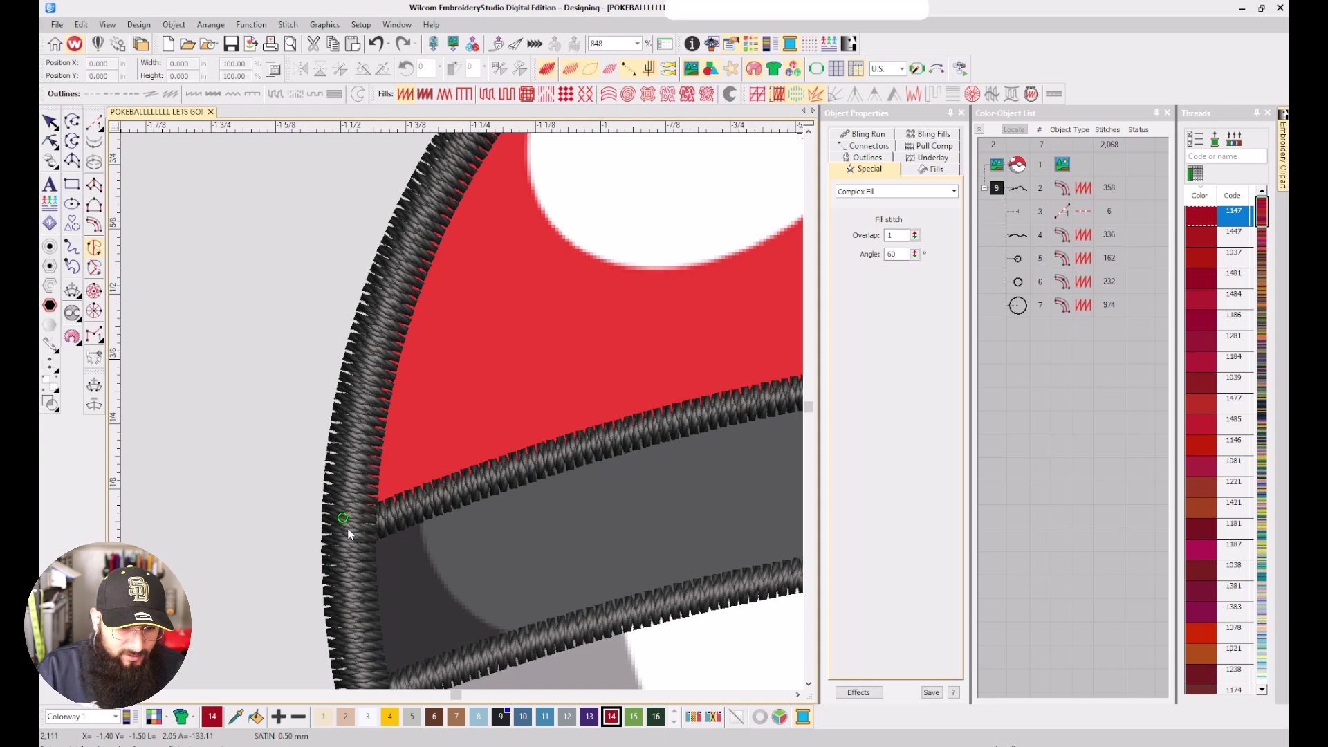
left_click(348, 528)
right_click(367, 363)
left_click_drag(453, 157, 456, 283)
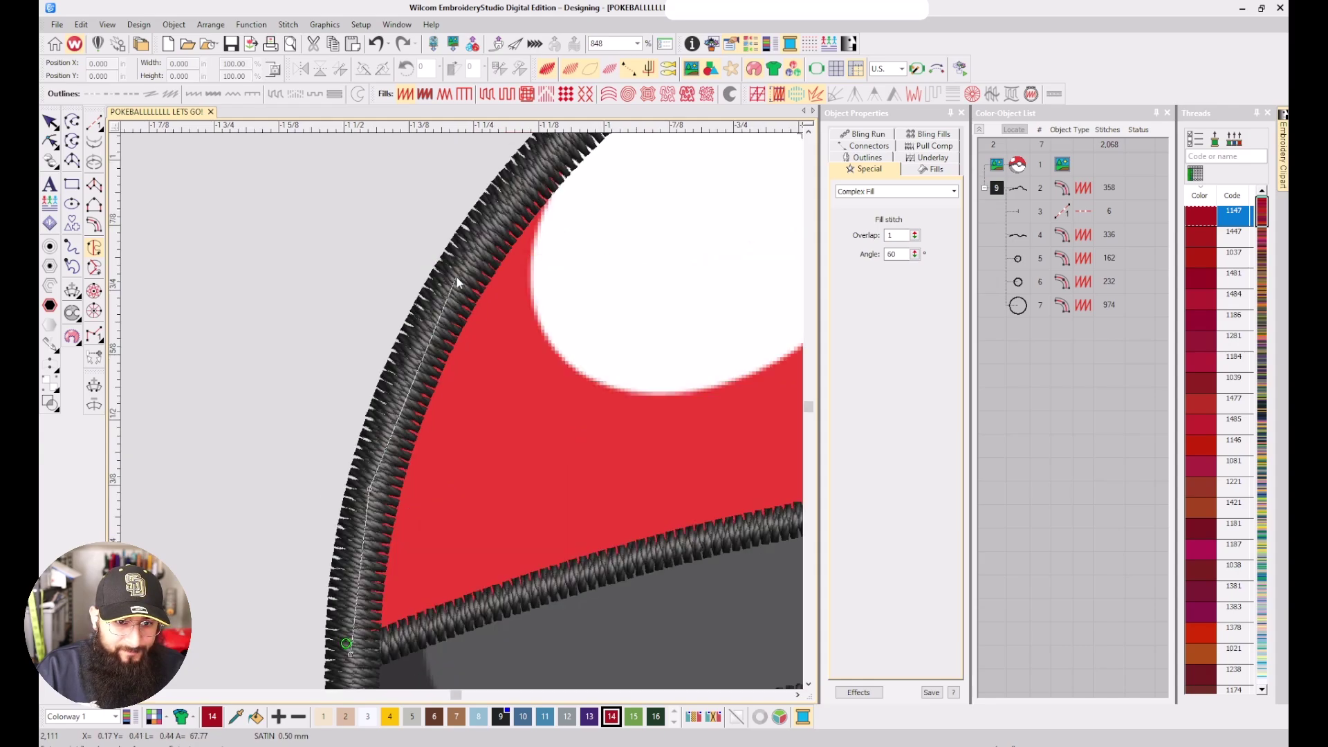
left_click(581, 165)
left_click(608, 172)
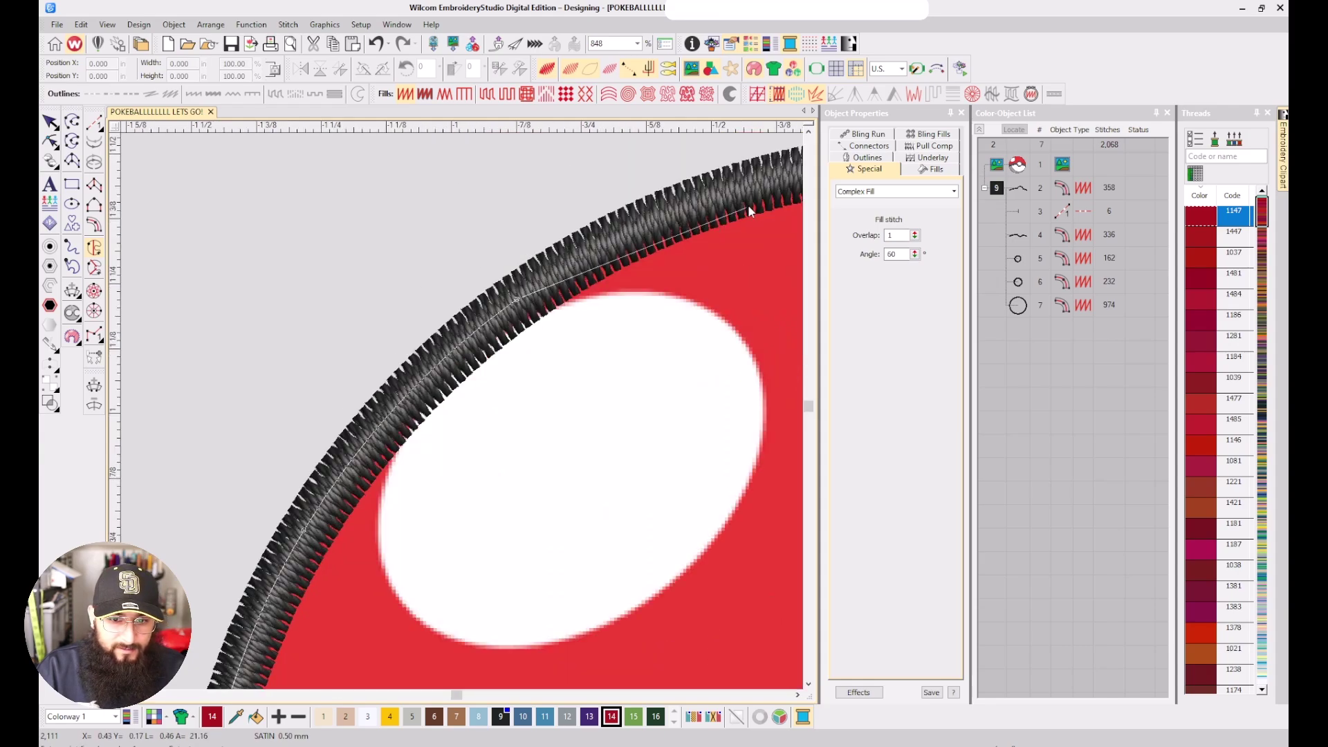
left_click(763, 184)
Continue the red fill outline with curve points along the border's upper-right arc down to the band's right end
scroll(764, 184, "down", 2)
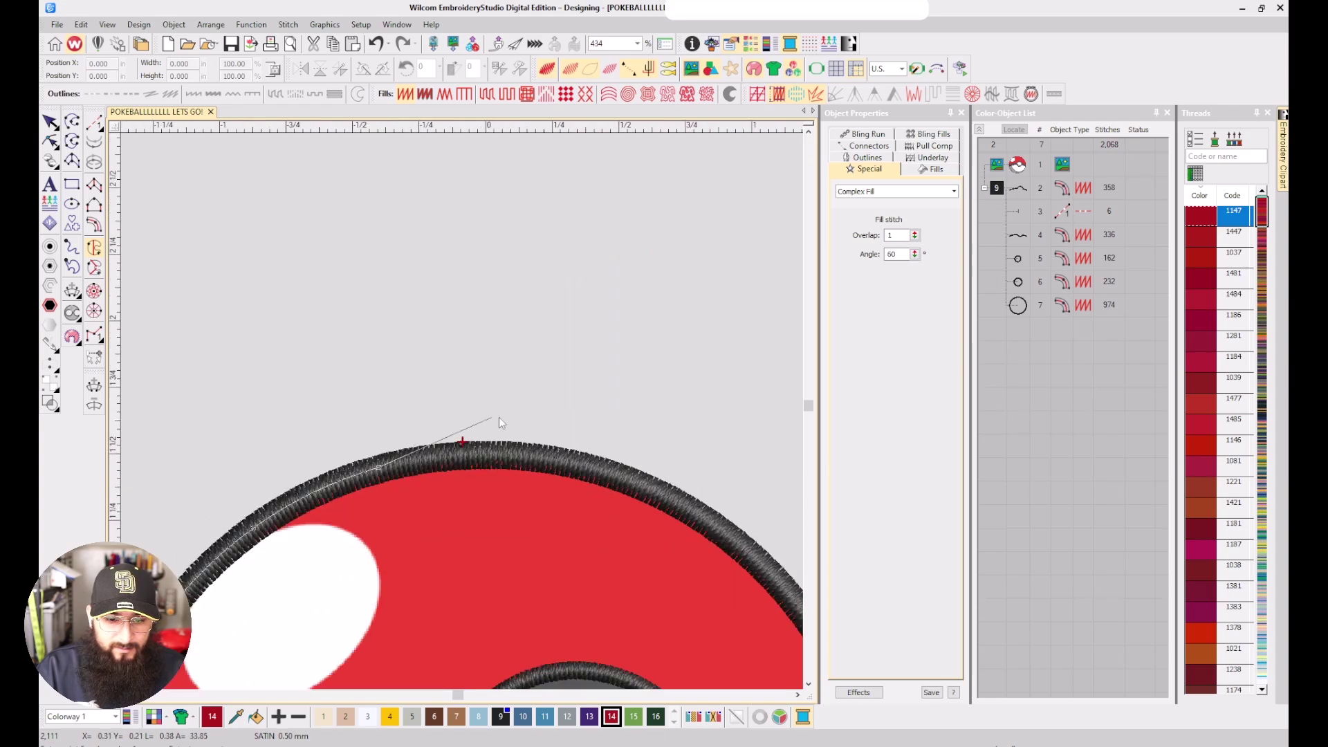
left_click(616, 476)
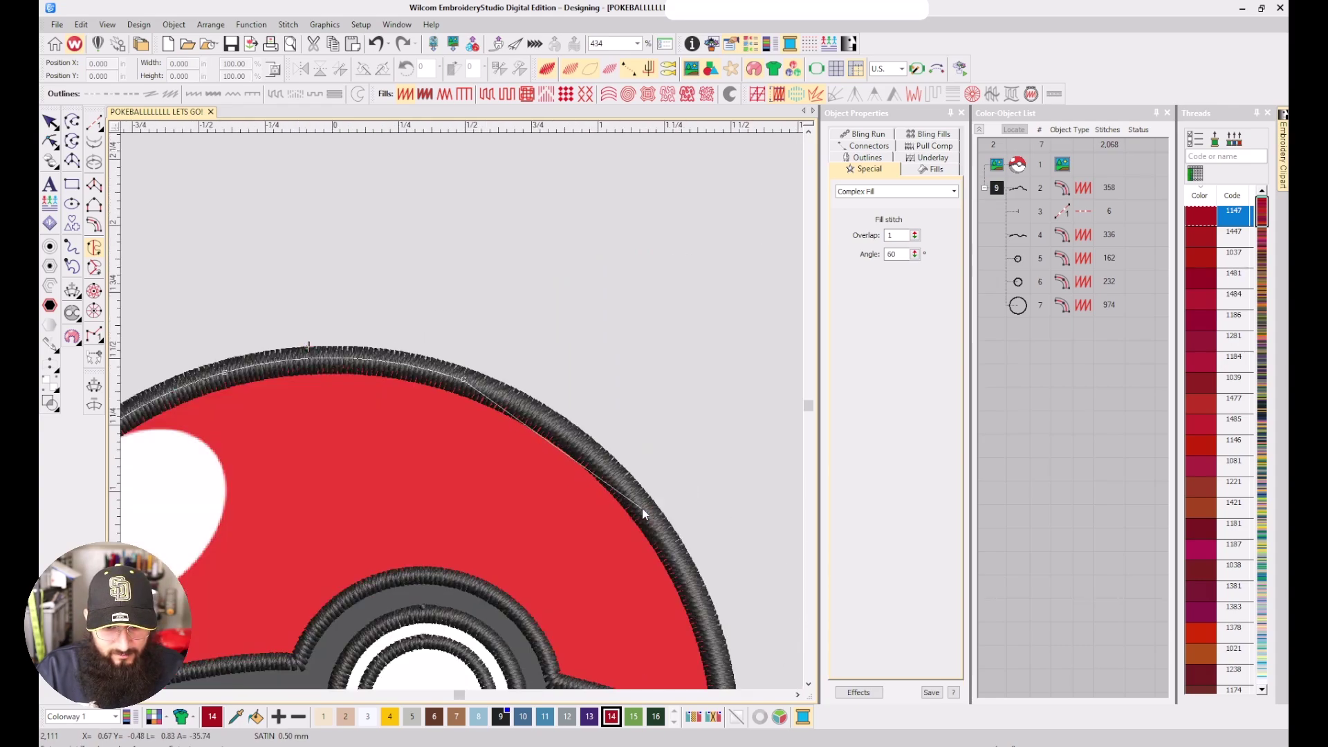
left_click(653, 524)
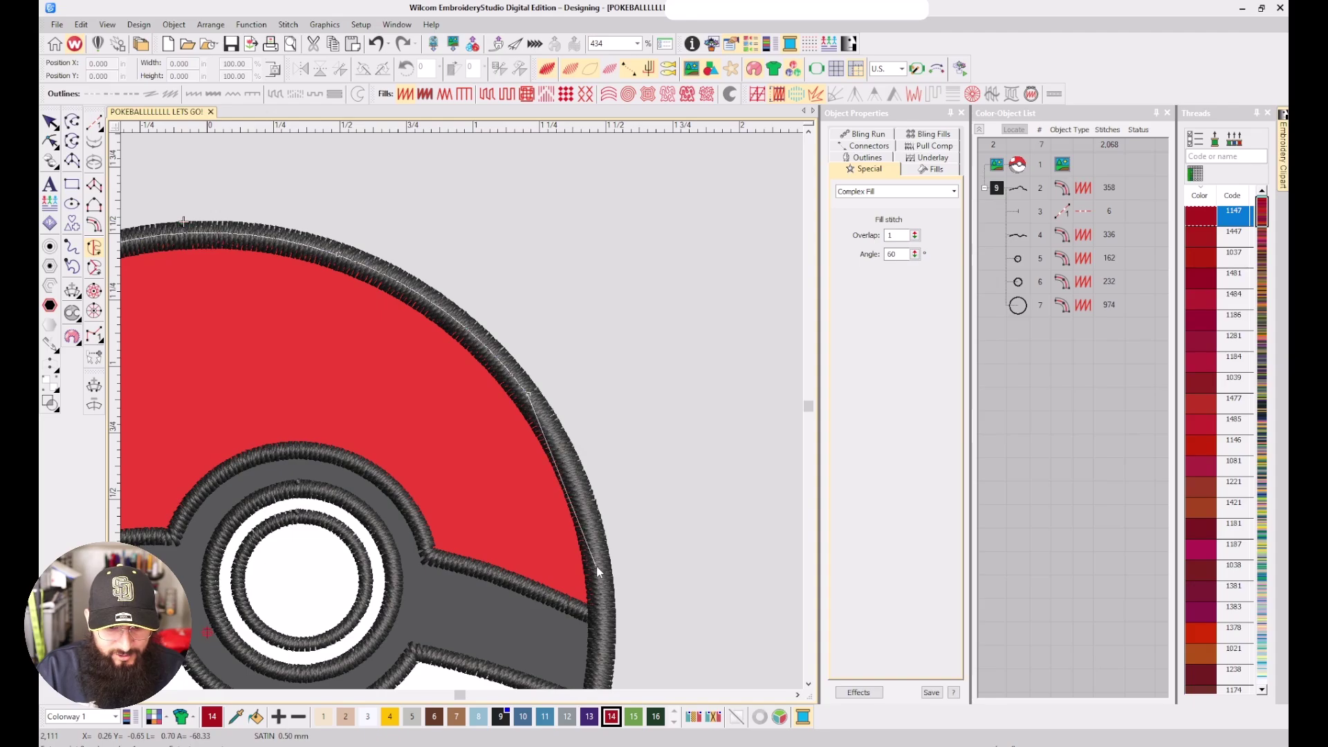
scroll(470, 429, "up", 2)
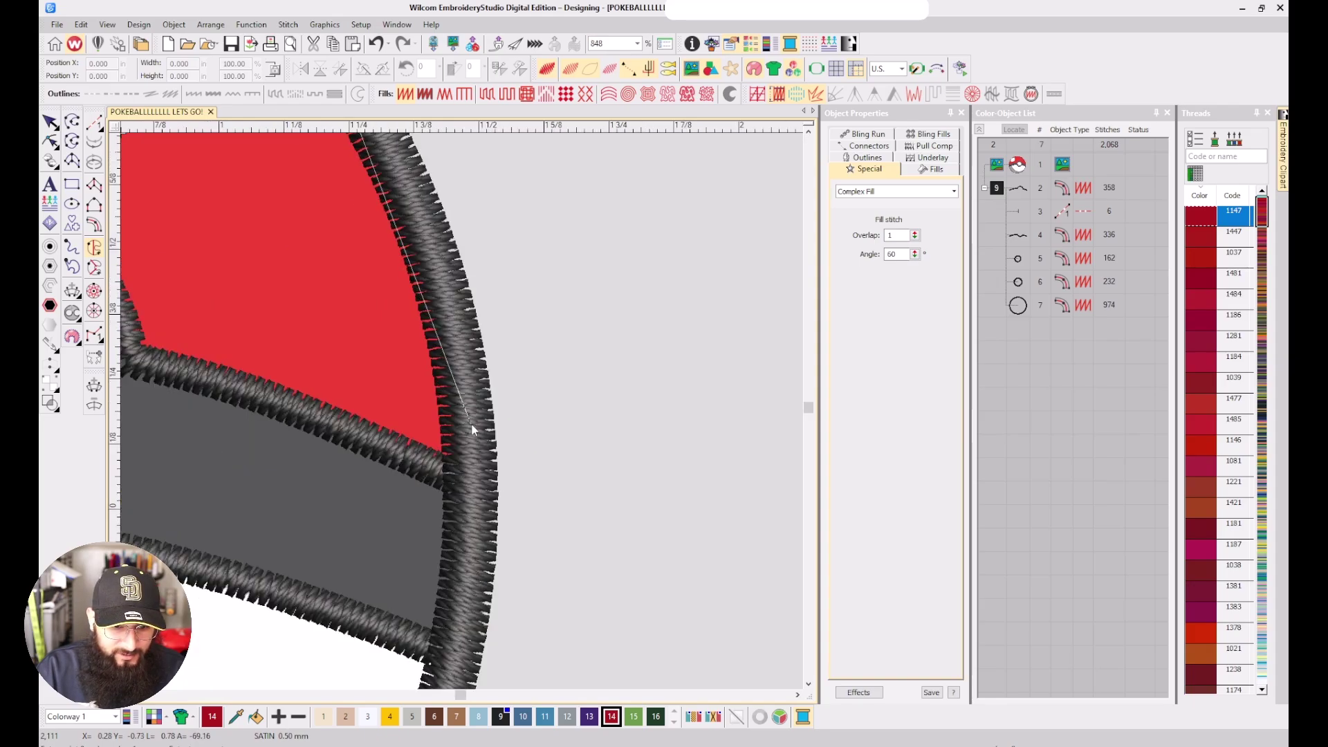
right_click(470, 427)
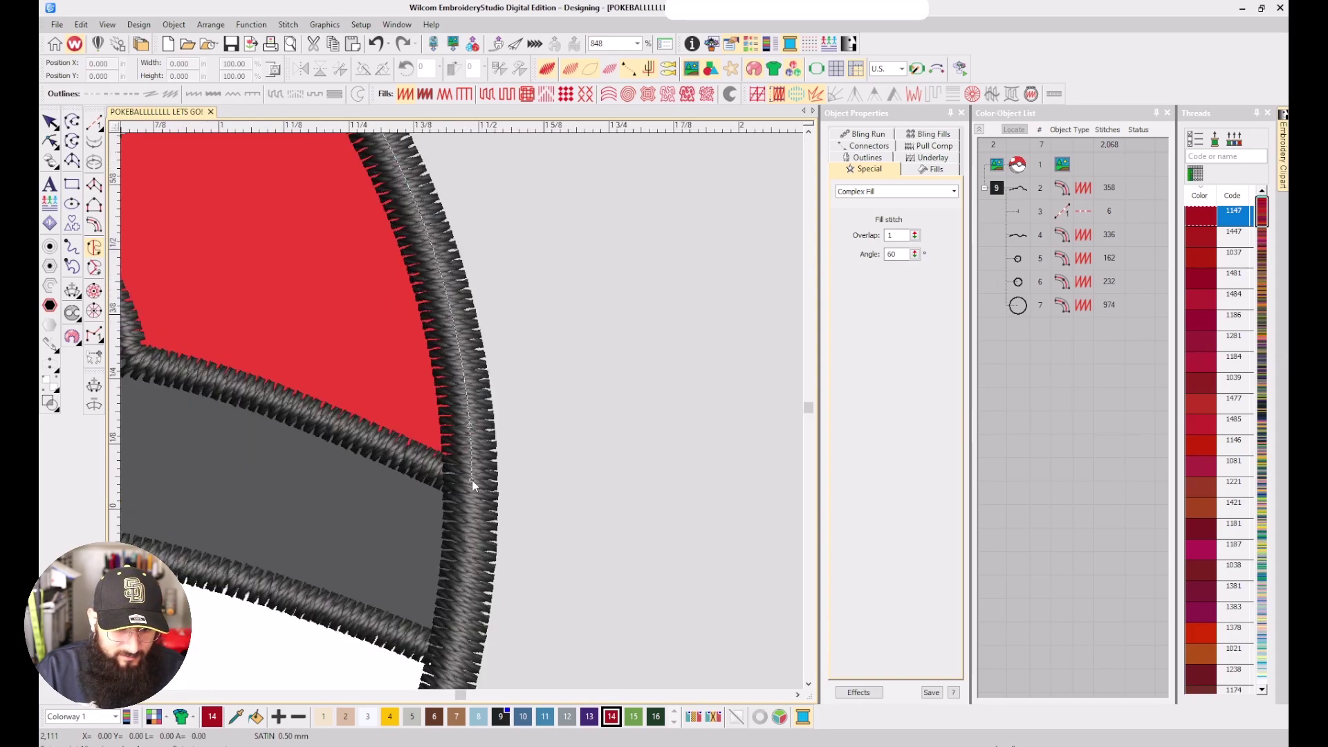
Trace the red fill's lower boundary along the band's right upper edge and over the button arch, with corners at both arch ends
left_click(409, 455)
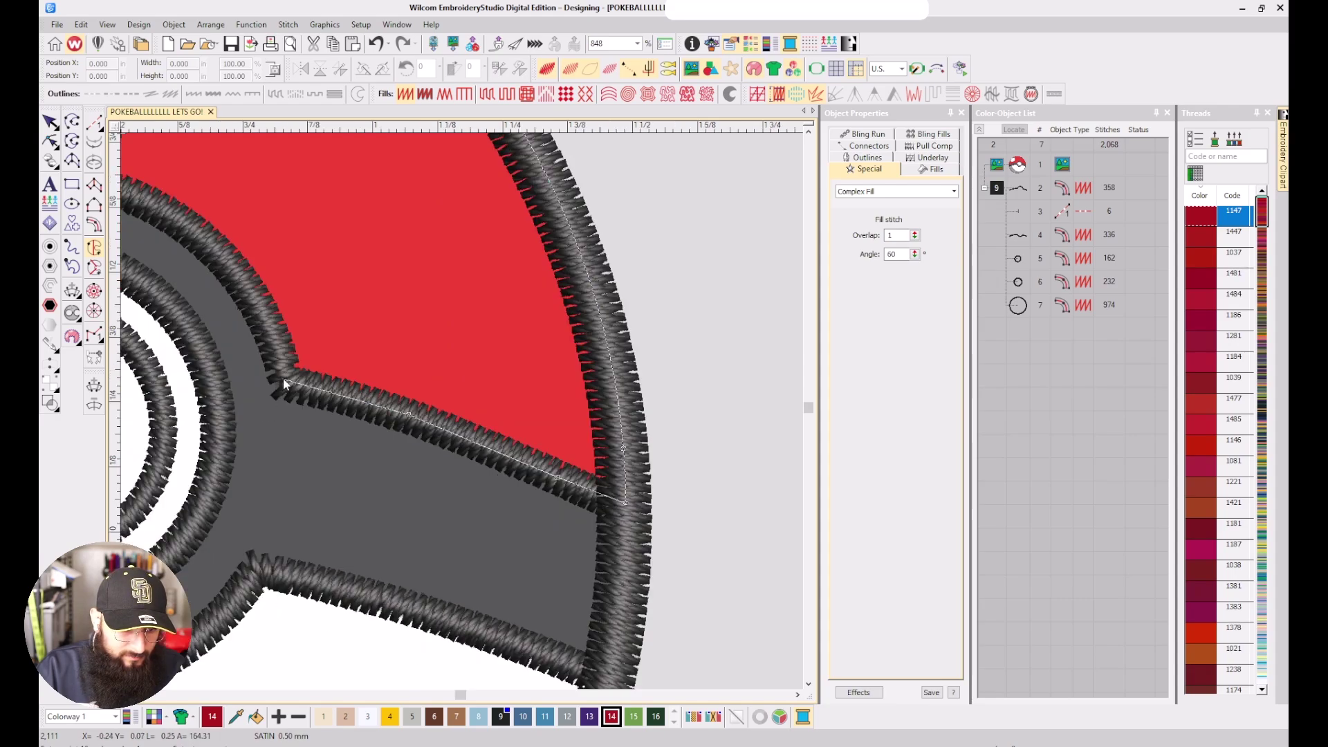
left_click(285, 379)
right_click(255, 304)
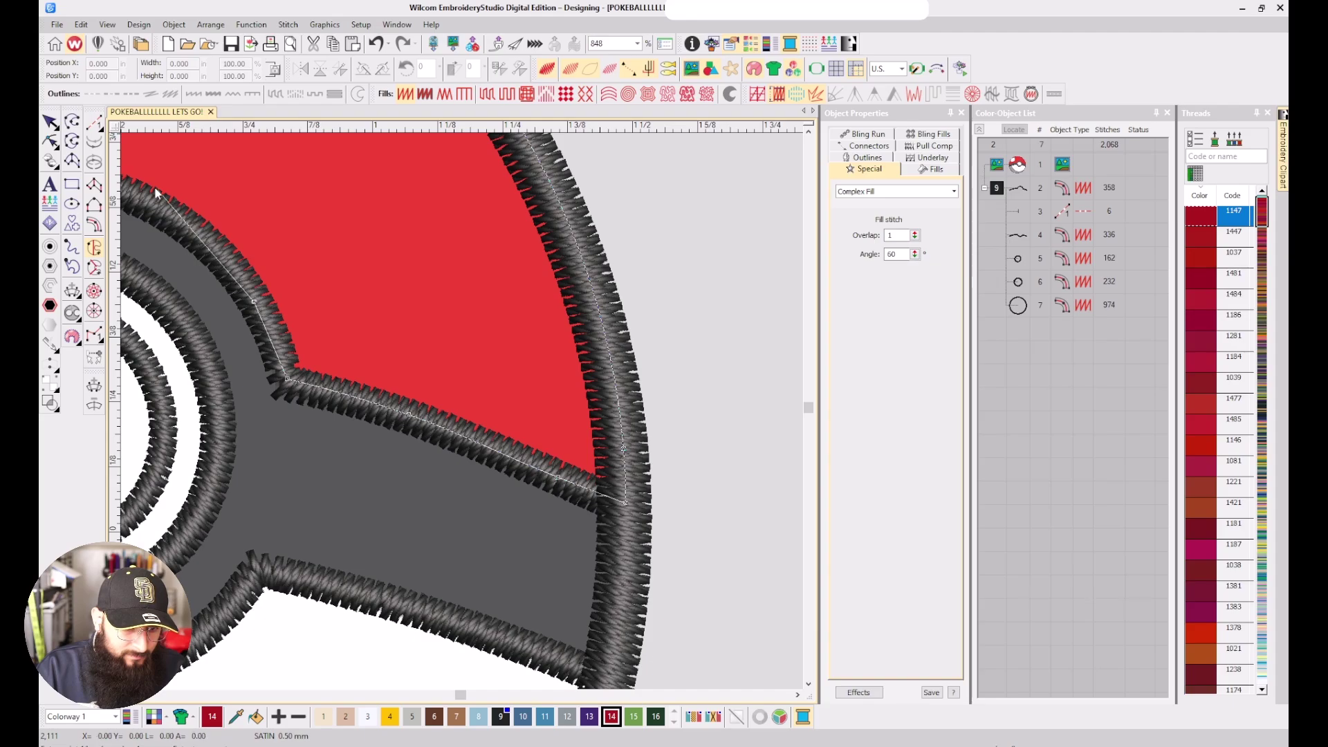
right_click(240, 294)
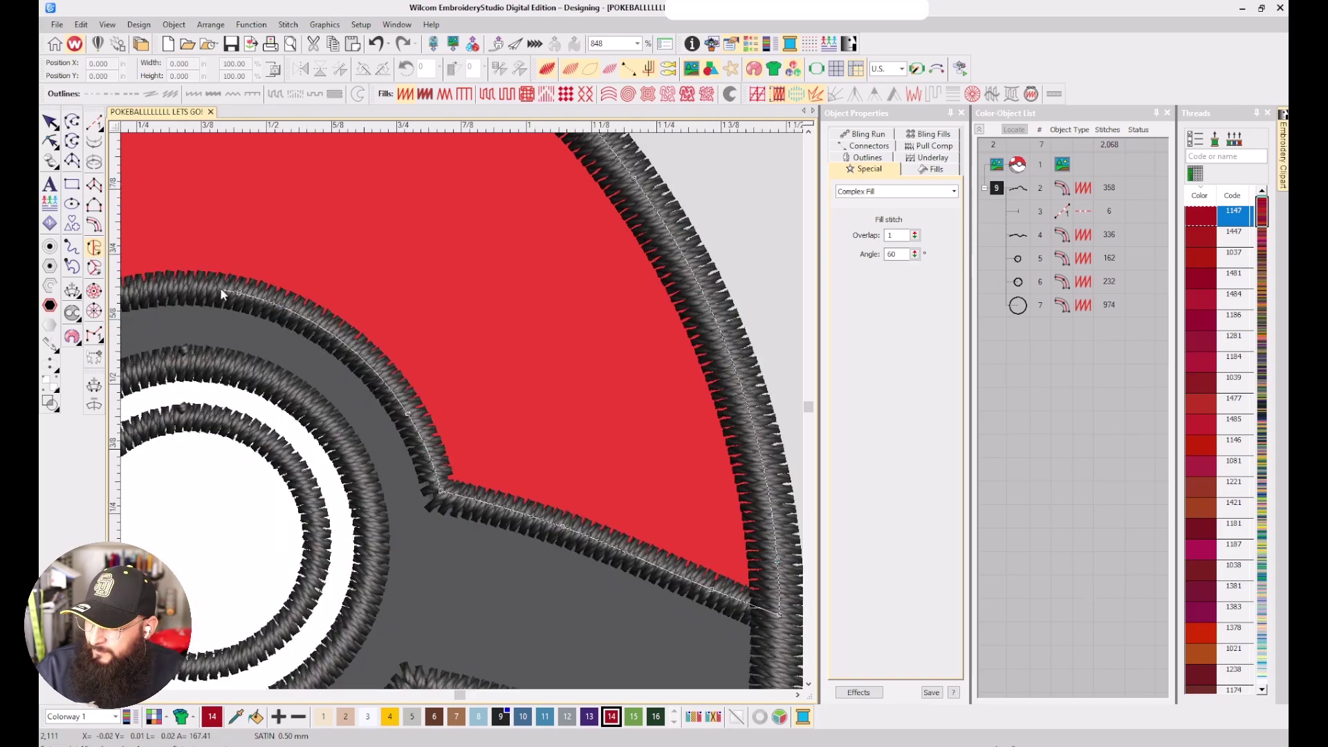
right_click(205, 382)
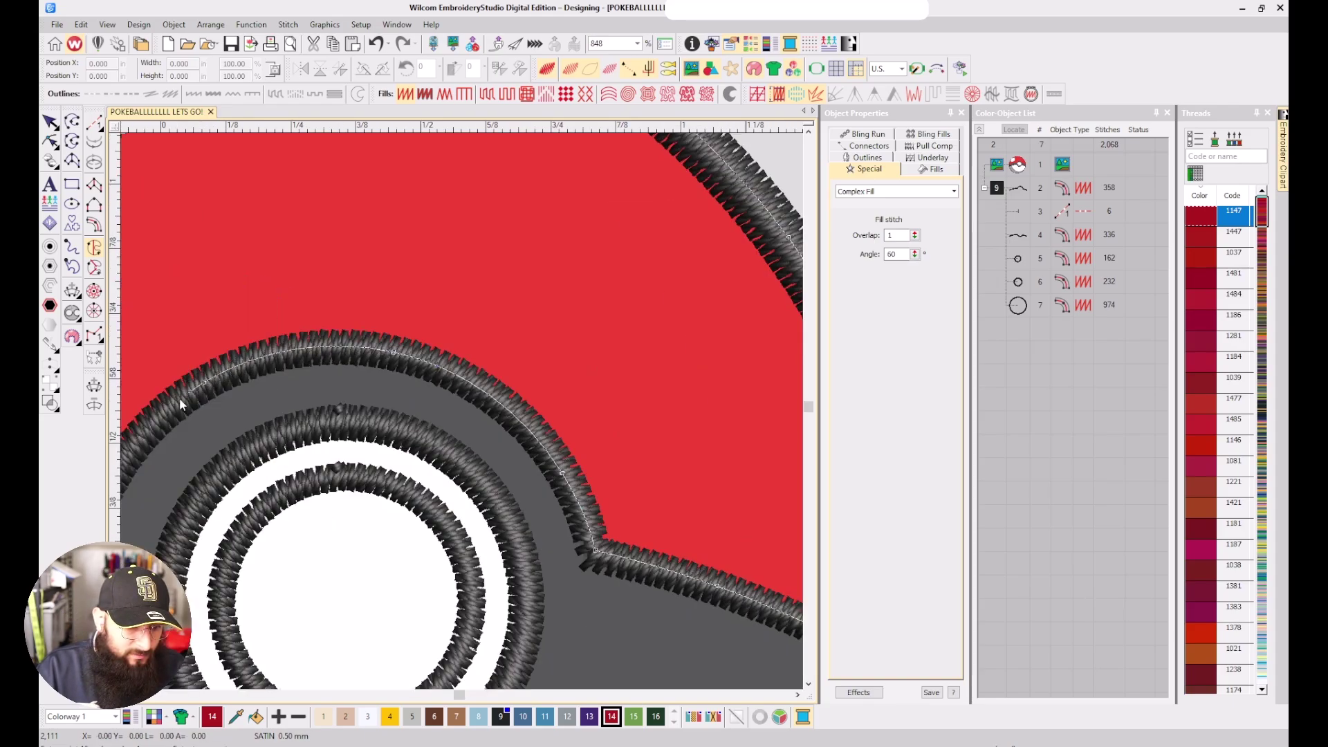
right_click(260, 487)
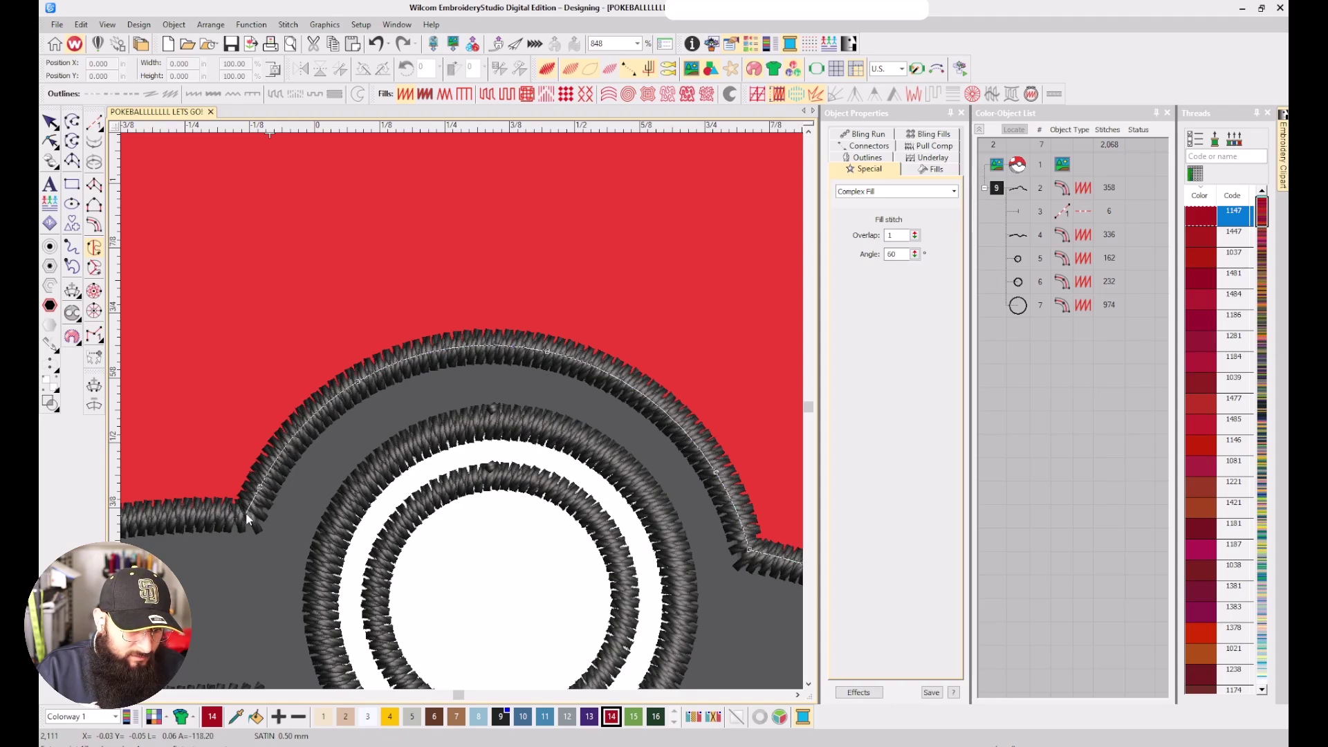
left_click(247, 513)
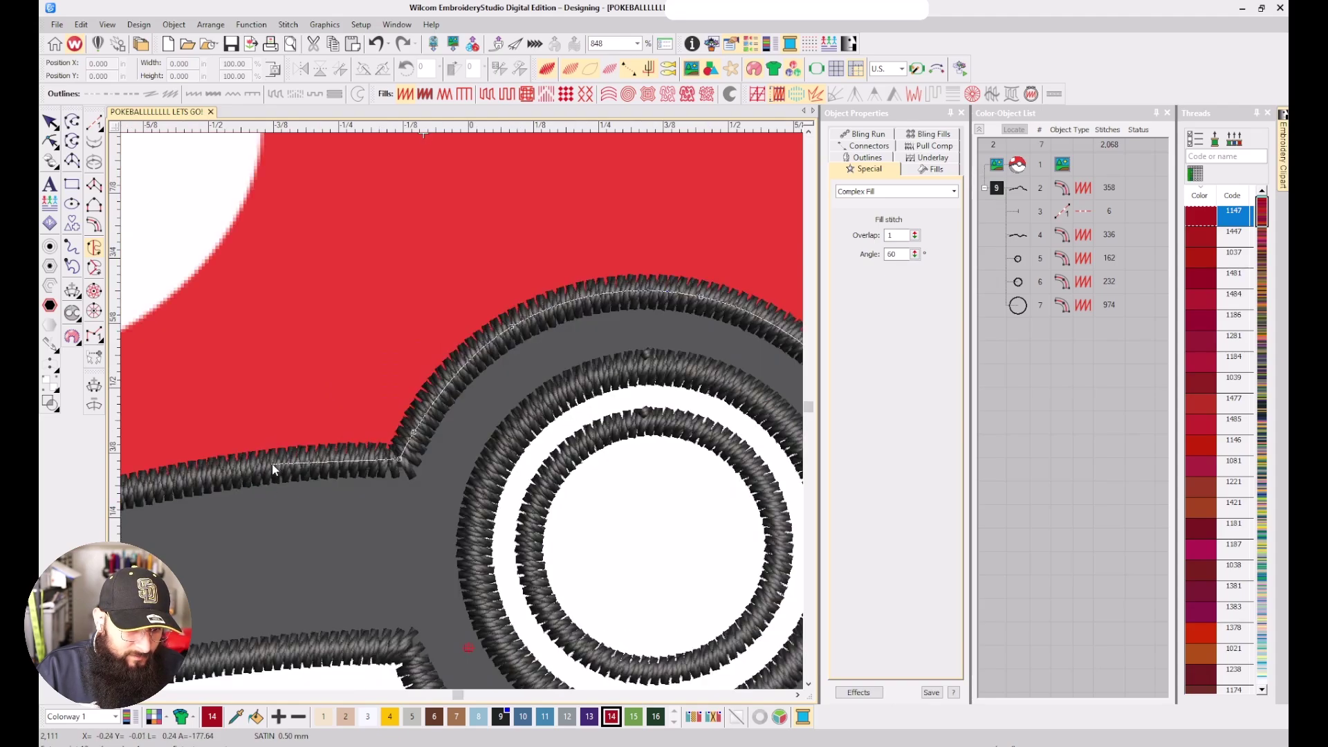
Trace the red fill outline along the band's left upper edge back to its starting point on the border
left_click(271, 464)
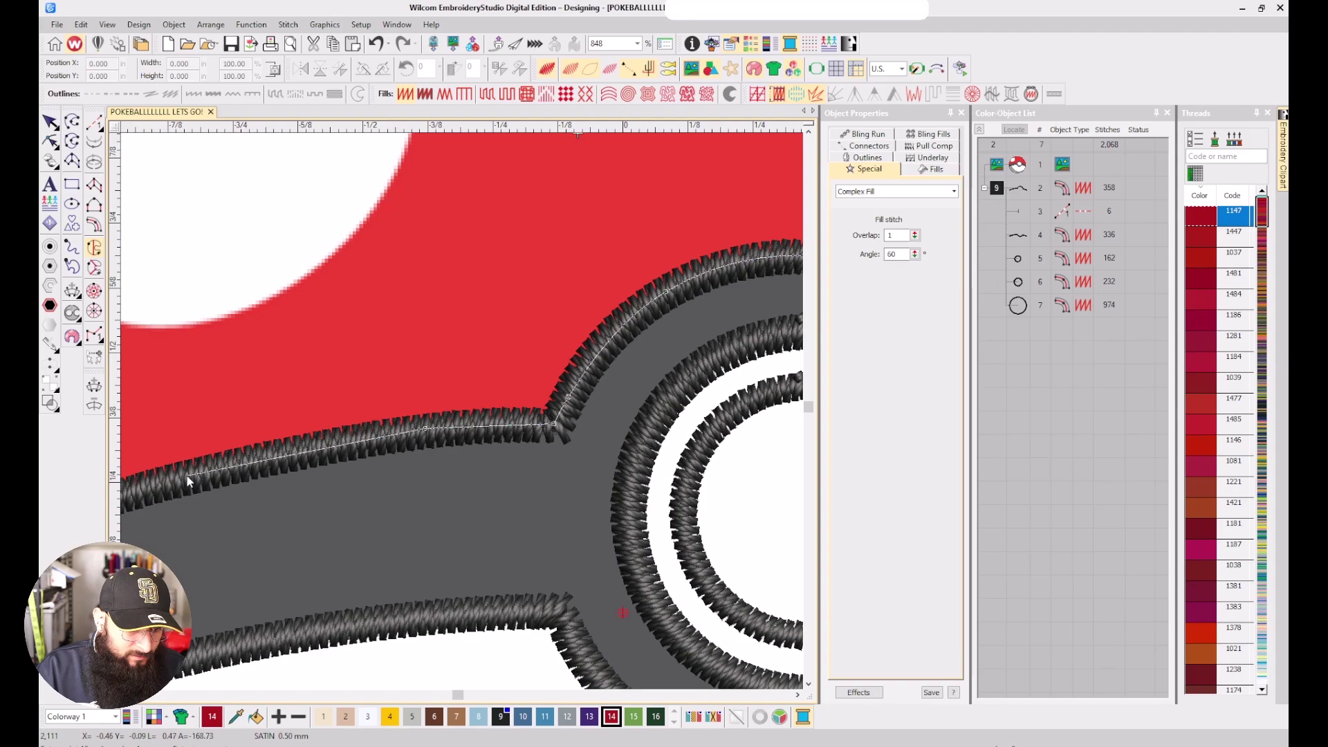
right_click(187, 476)
key("Return")
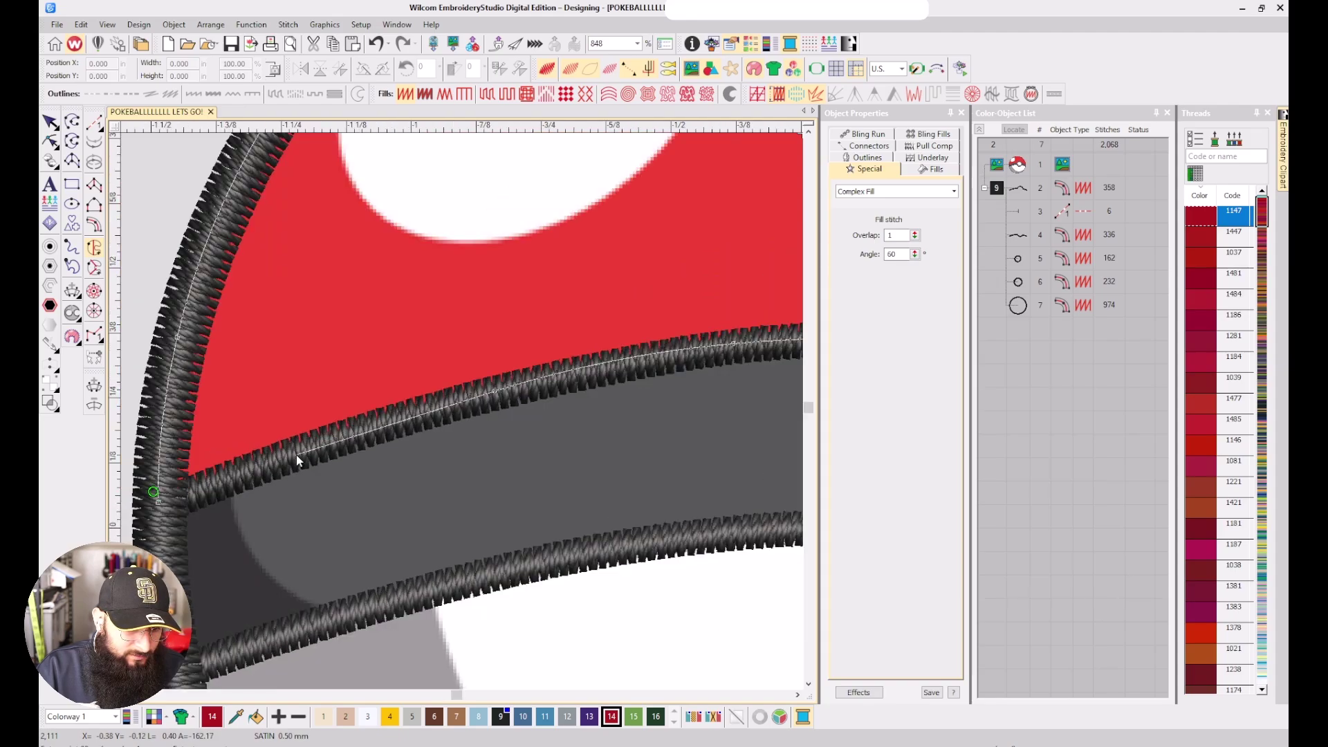
left_click(165, 498)
key("Return")
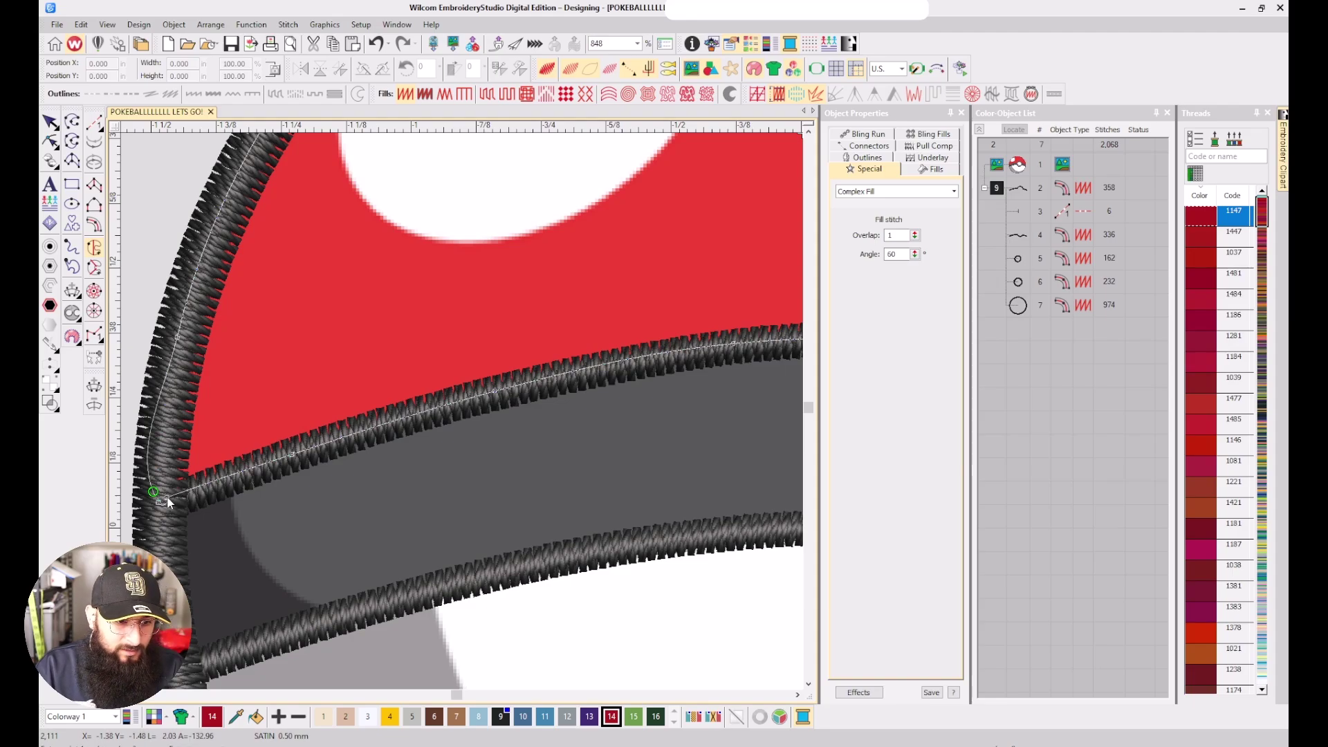
Close the red outline with a corner point beside its start and generate the fill, exiting at the band's right end
scroll(222, 446, "down", 2)
scroll(462, 410, "up", 1)
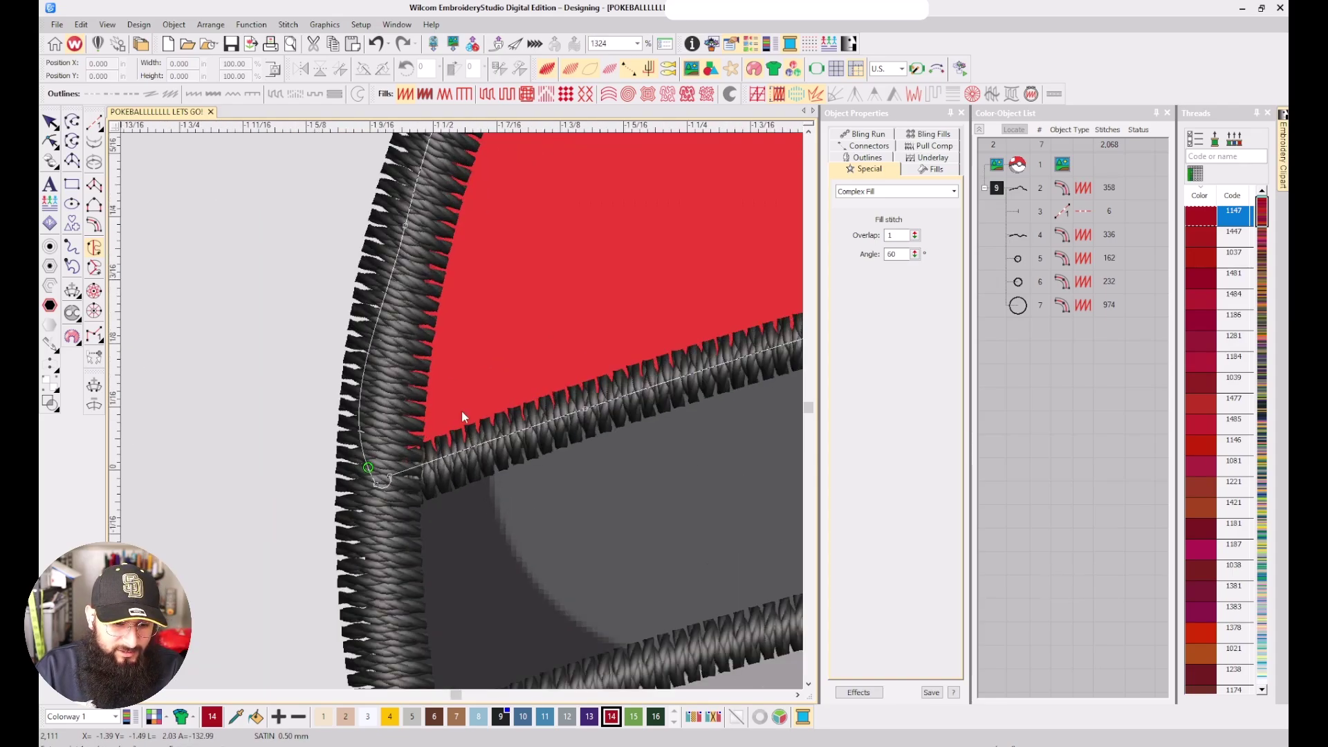
scroll(462, 411, "up", 2)
left_click(450, 418)
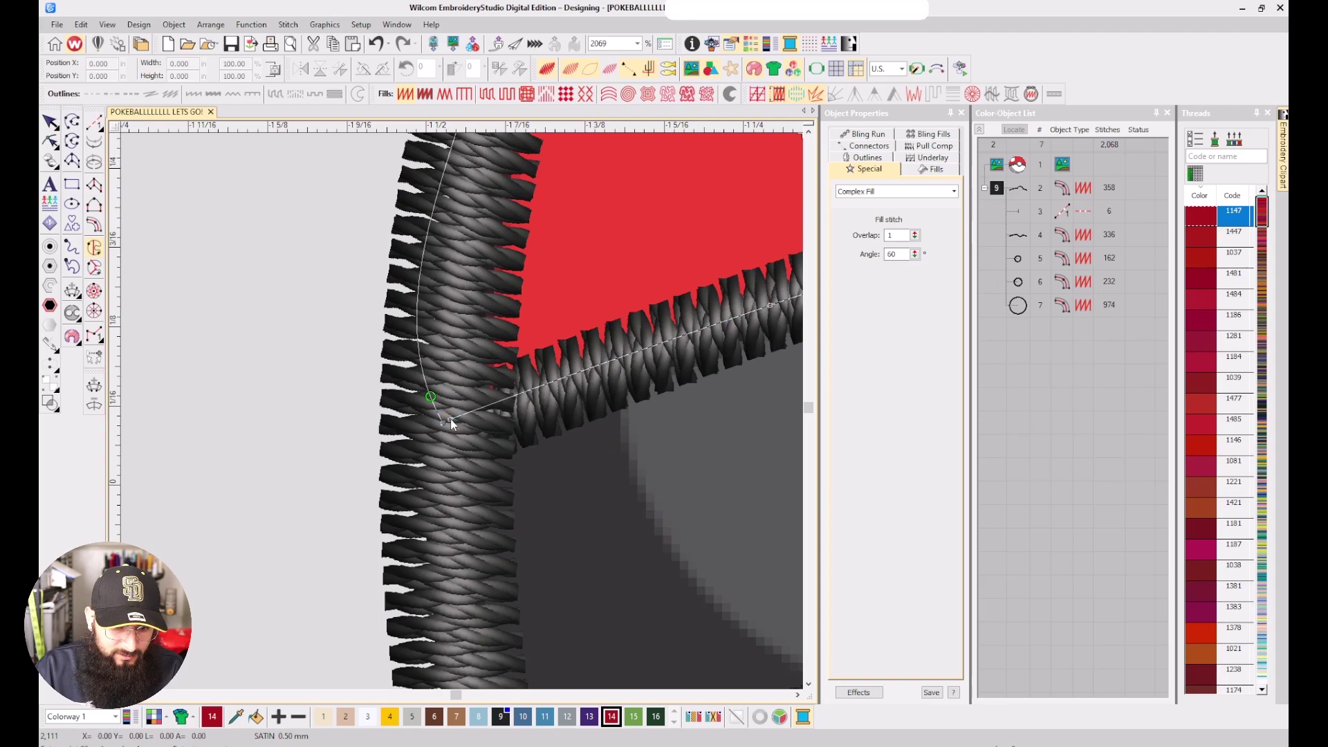
scroll(462, 409, "down", 4)
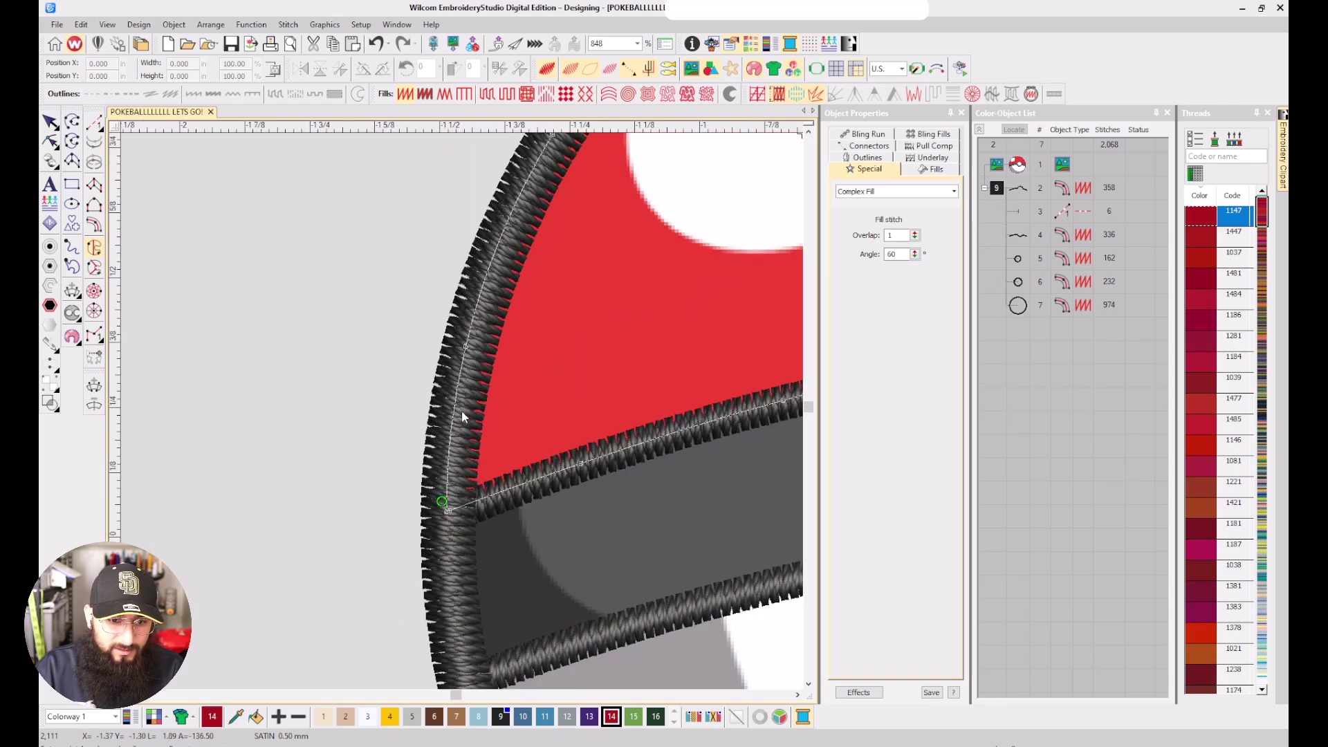
scroll(462, 411, "down", 1)
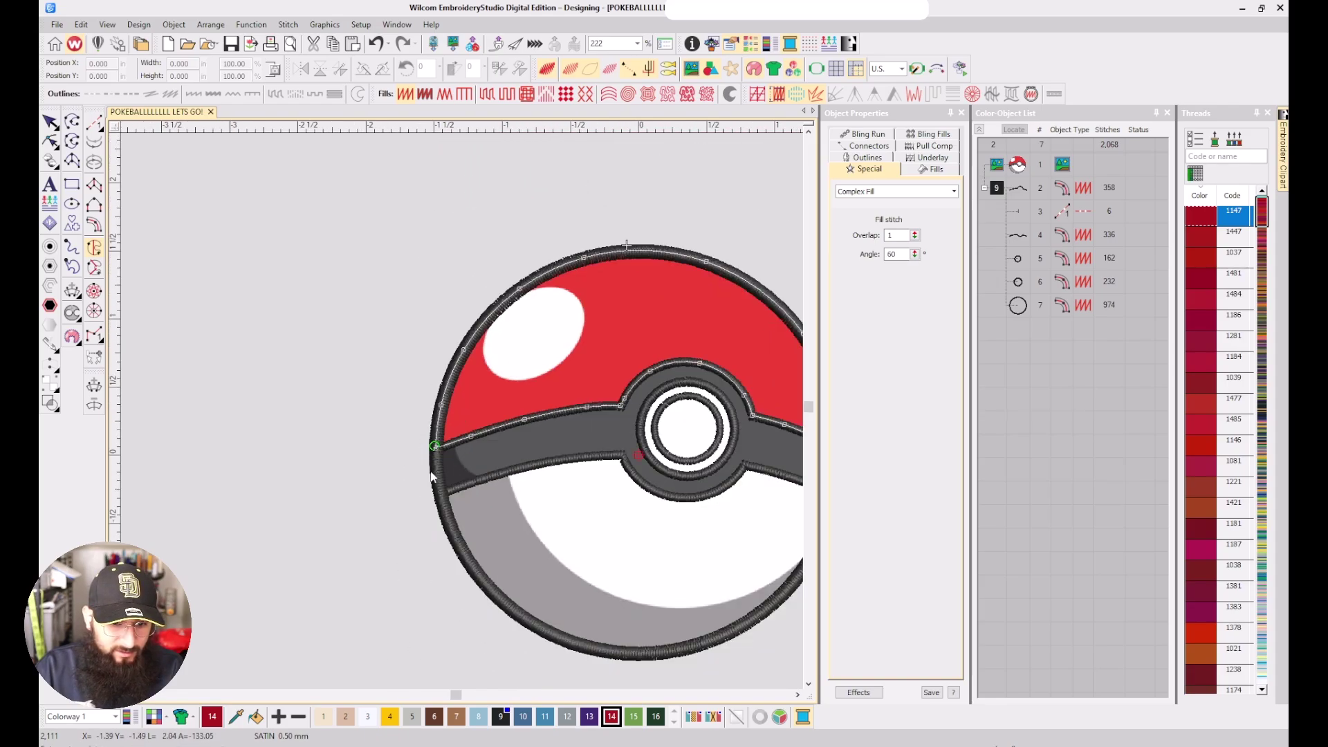
key("c")
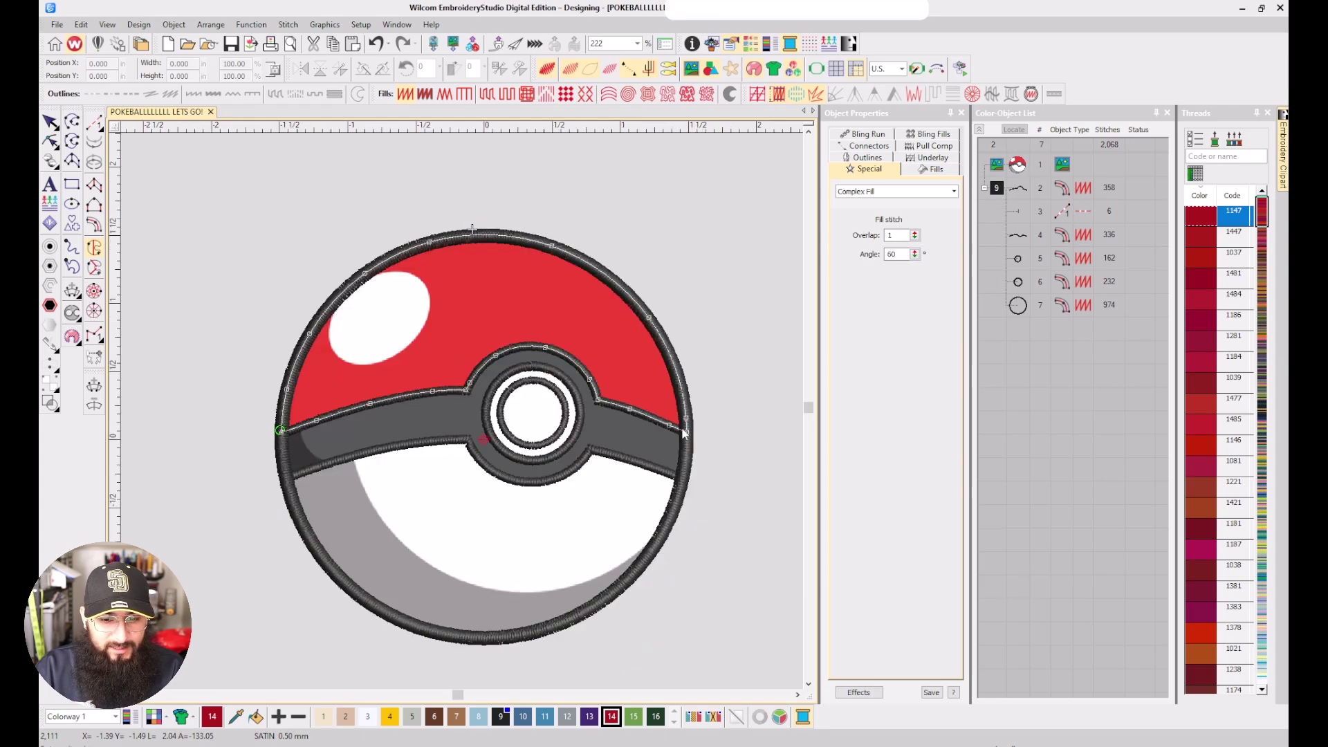
key("Return")
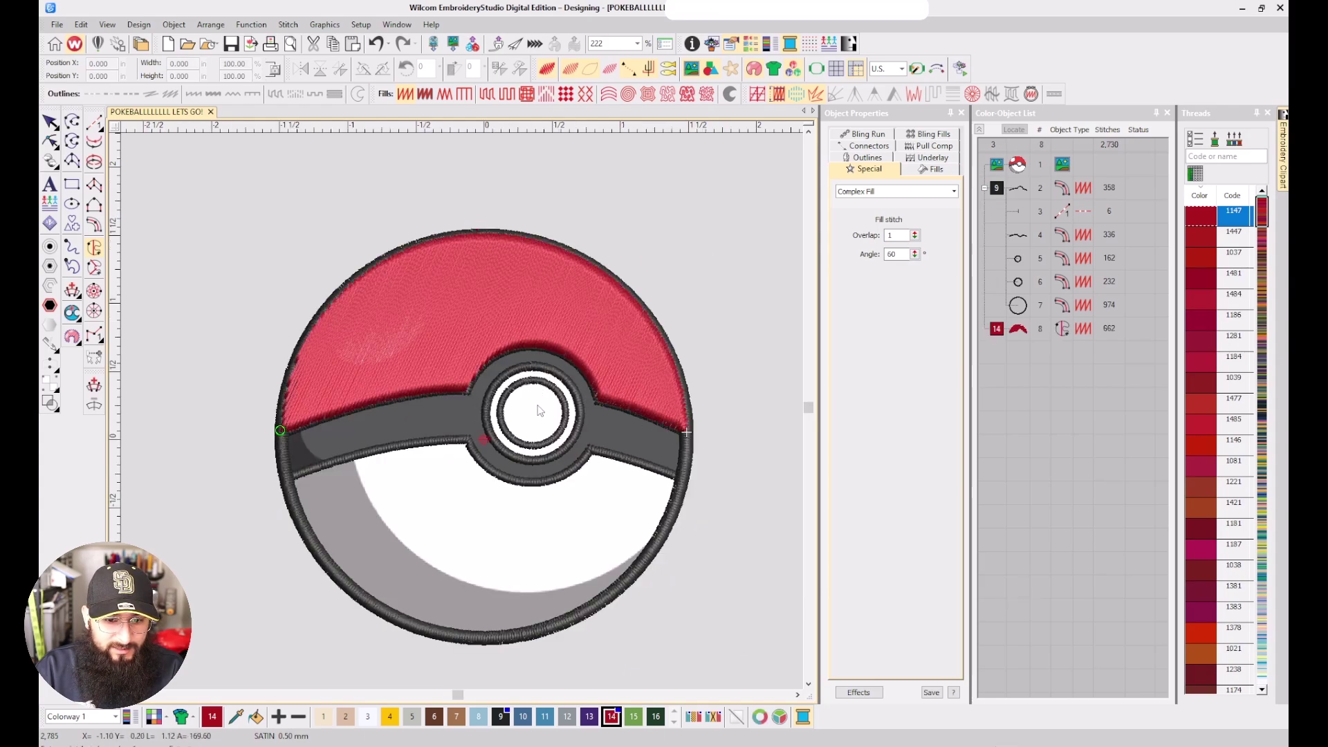
Change the red upper-half fill to Tatami stitching and deselect it
left_click(1026, 323)
key("shift+m")
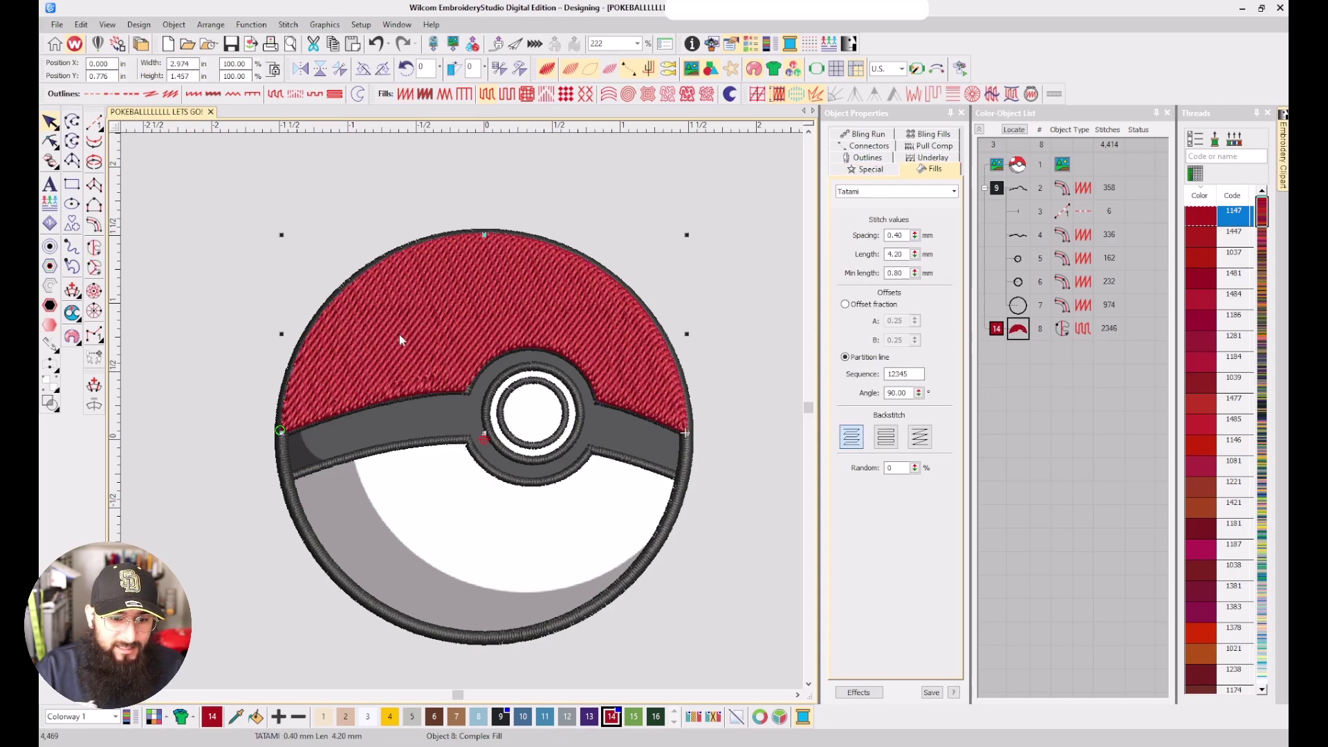
key("Escape")
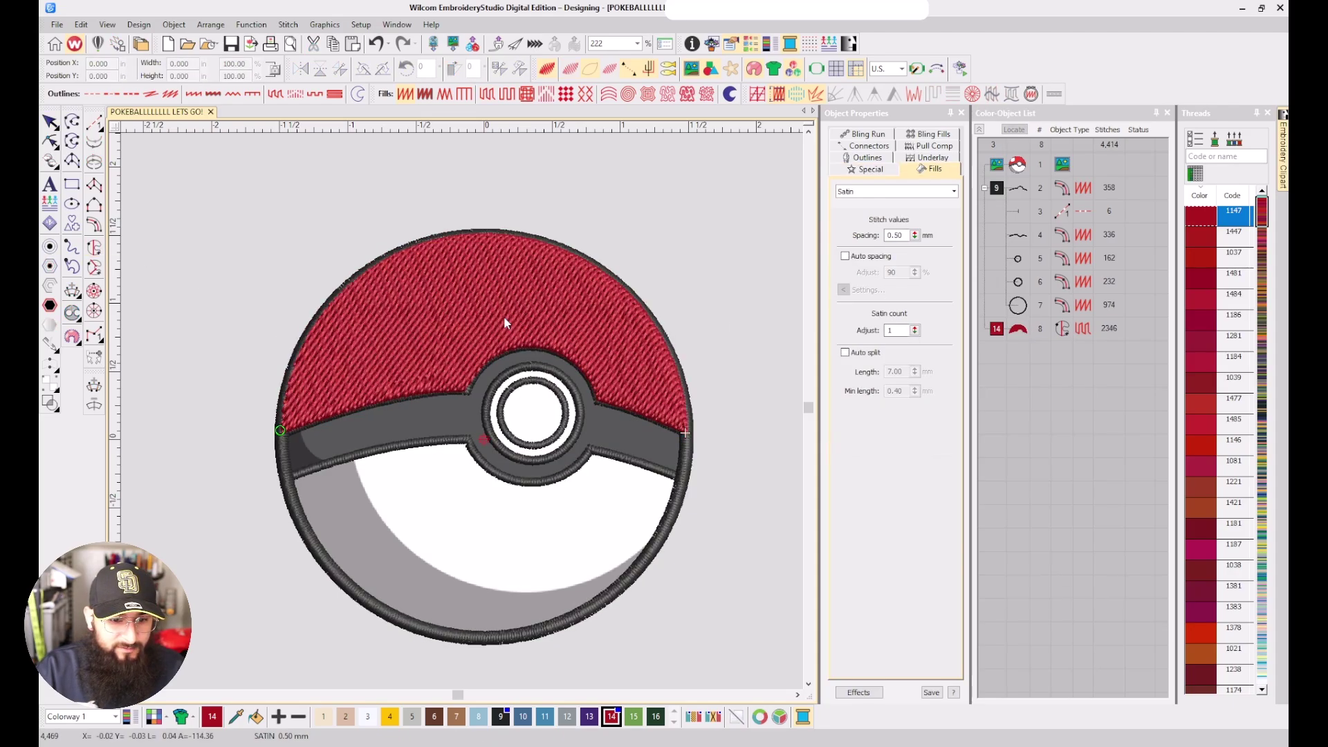
key("s")
key("s")
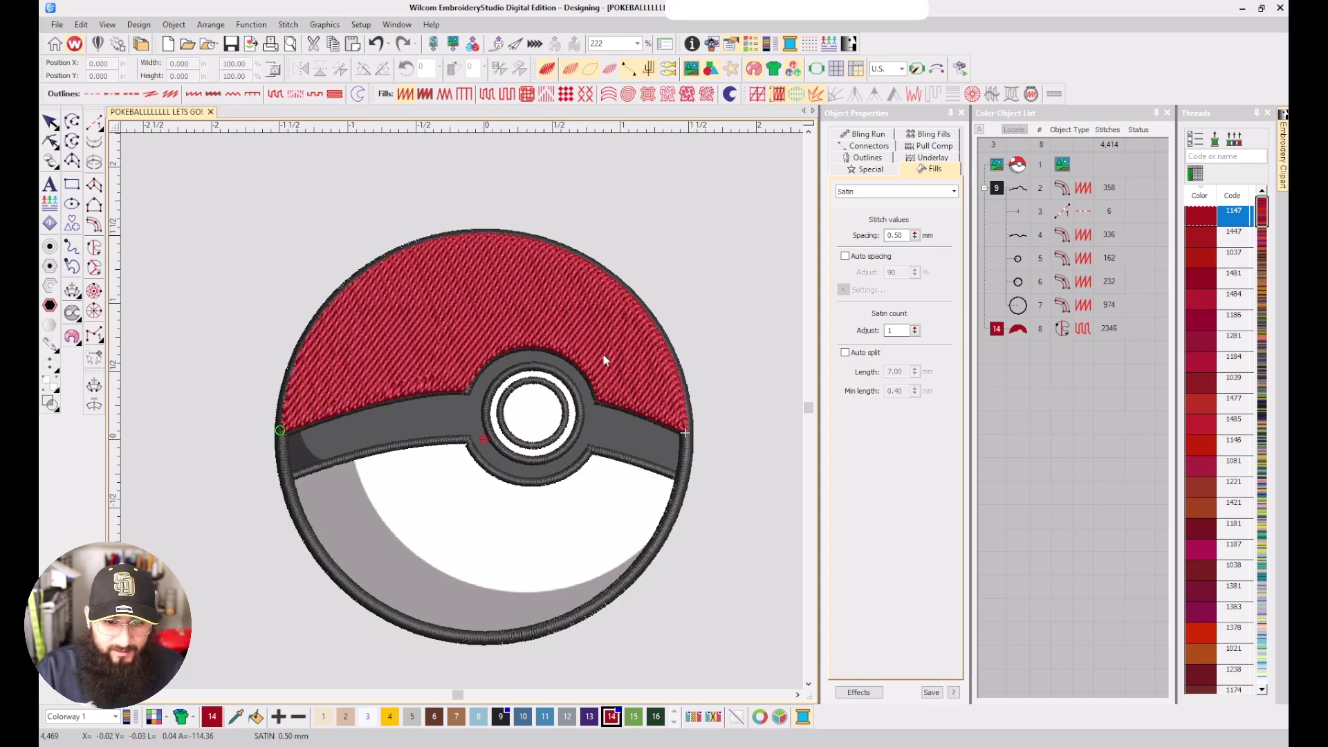
Set the red upper-half fill's connector to always trim after the object and deselect it
left_click(1020, 334)
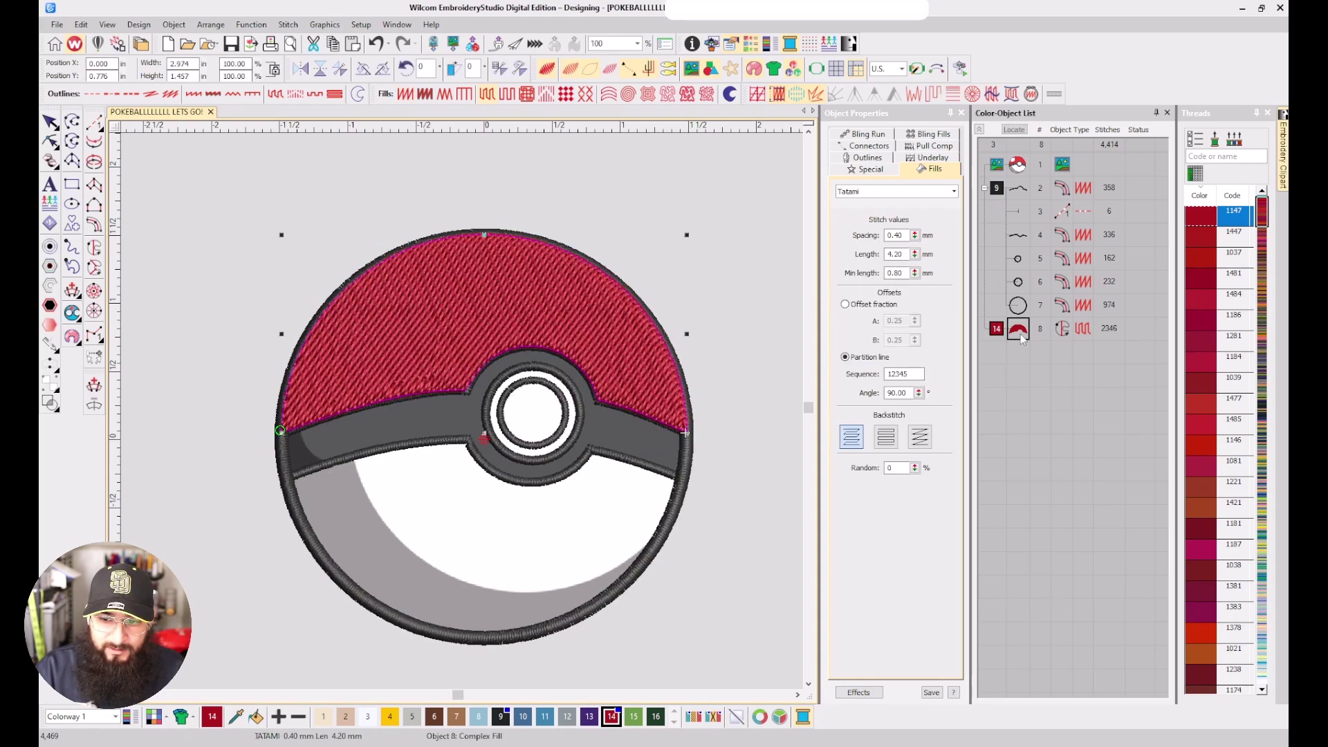
left_click(873, 146)
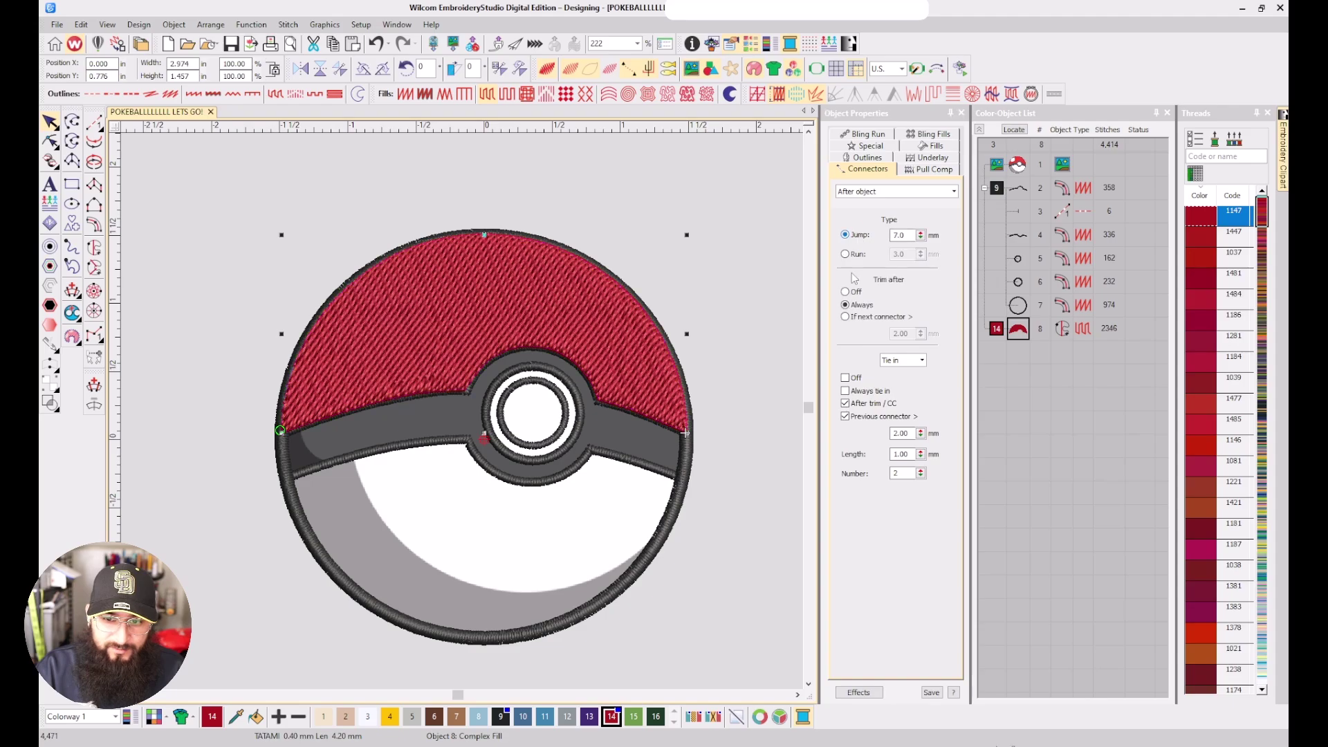
left_click(733, 362)
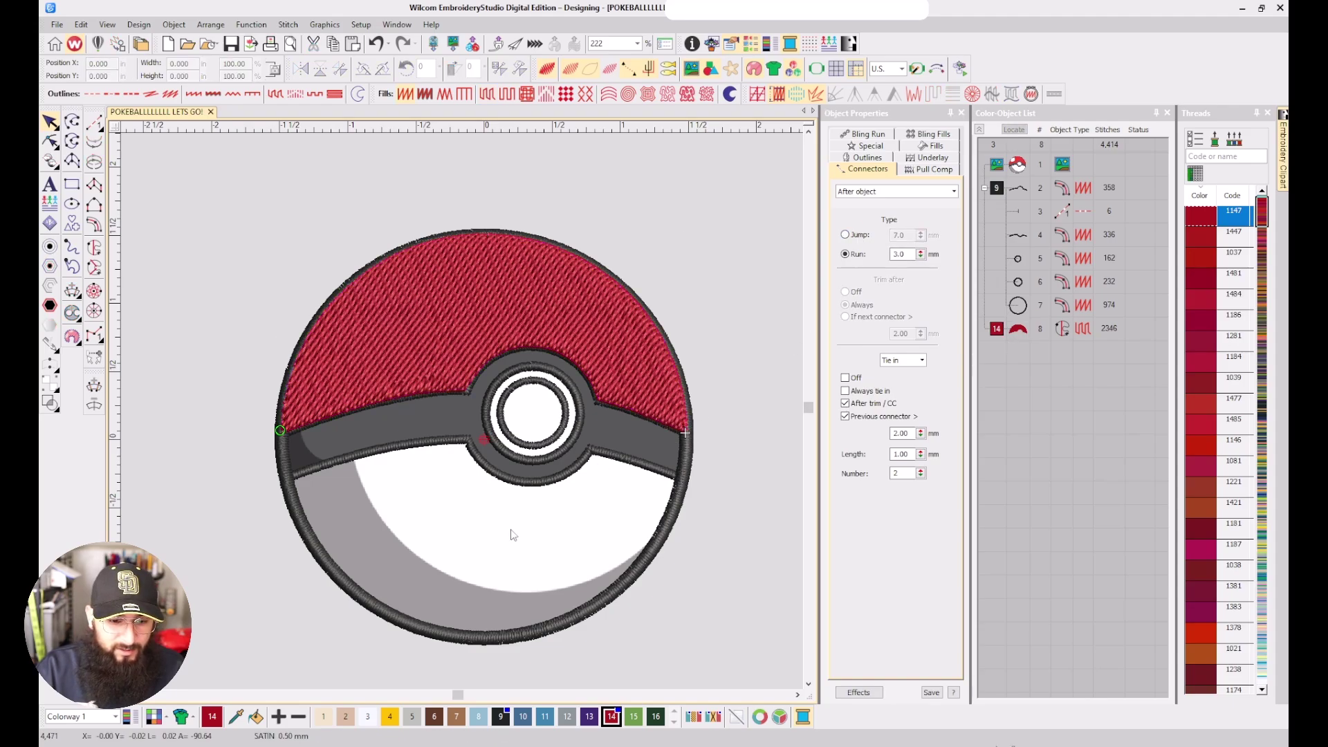
scroll(457, 365, "up", 2)
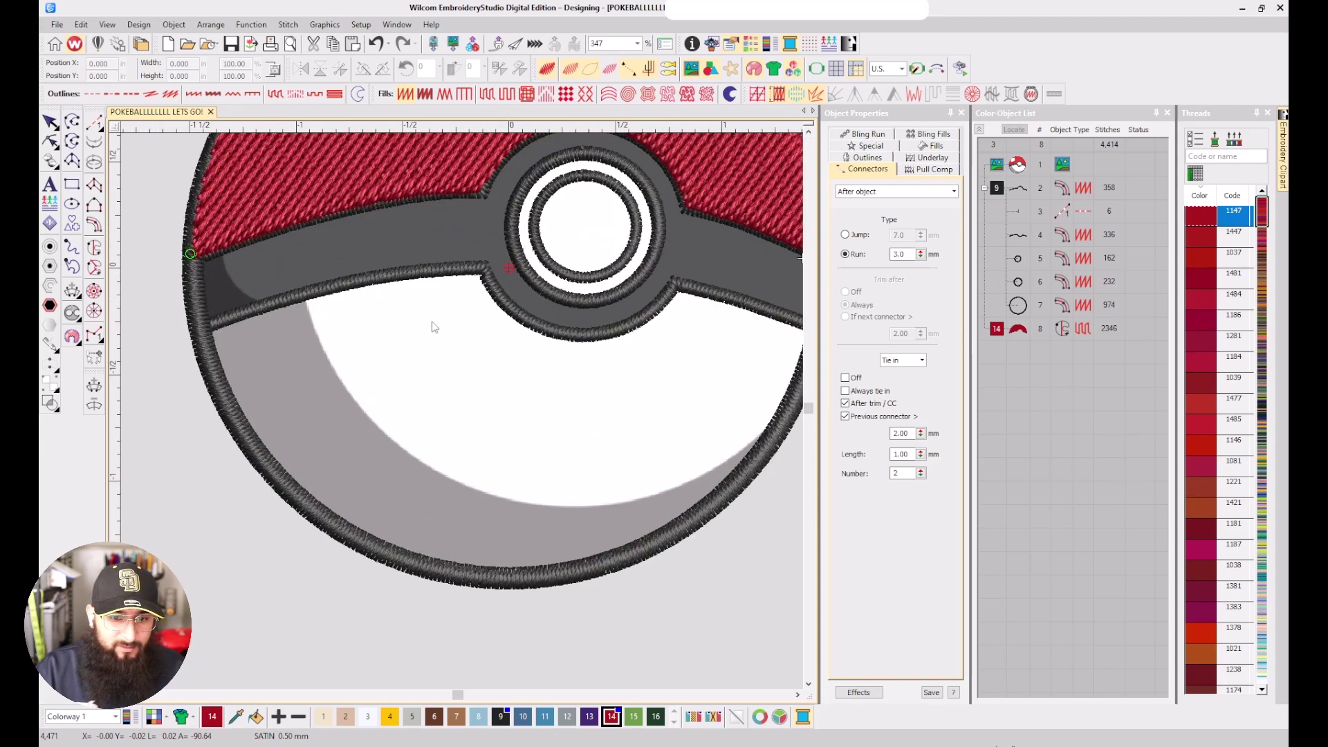
scroll(465, 418, "down", 1)
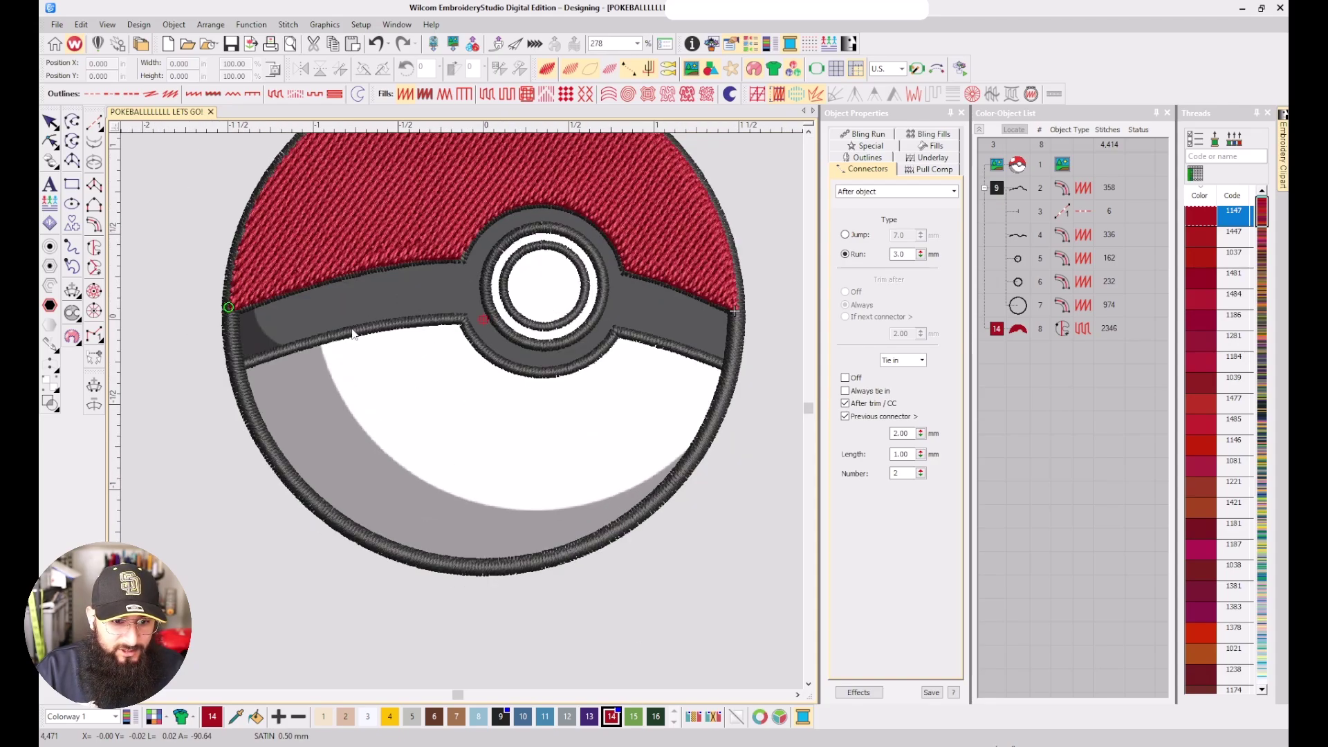
key("s")
key("t")
key("t")
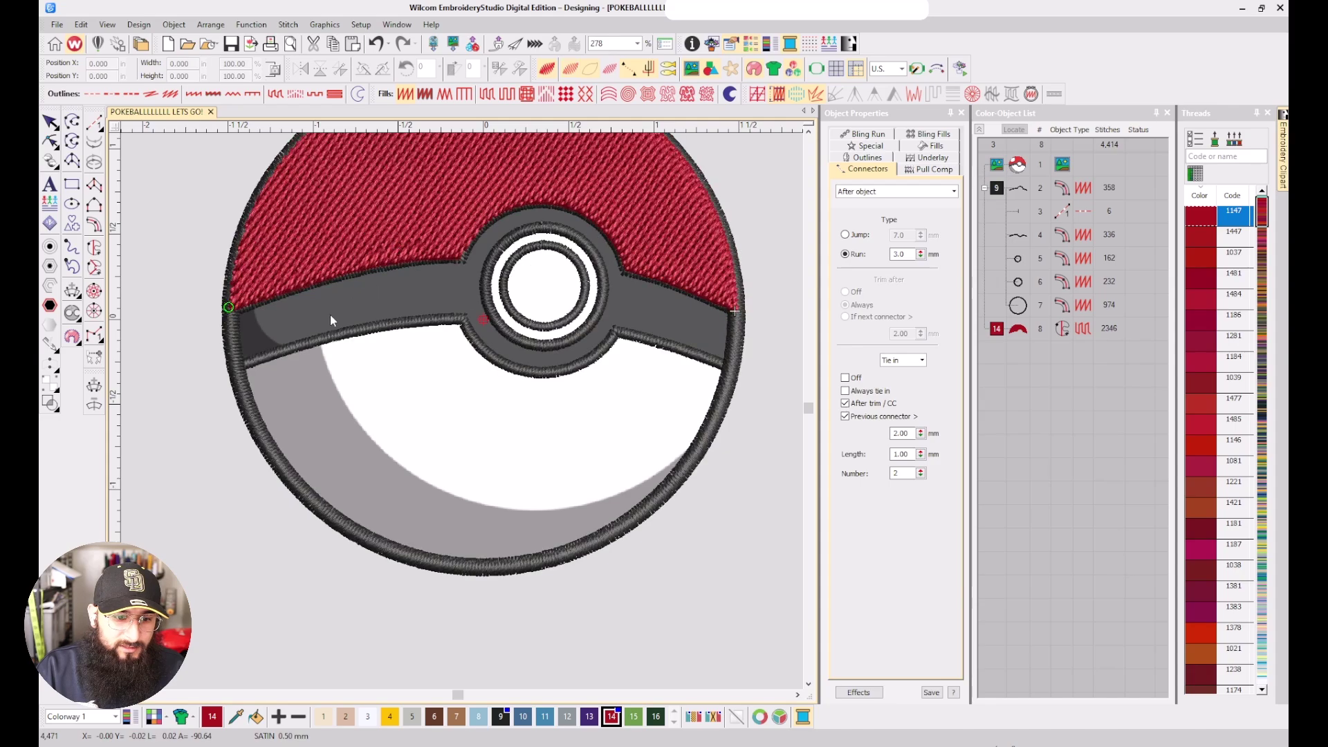
key("t")
key("t")
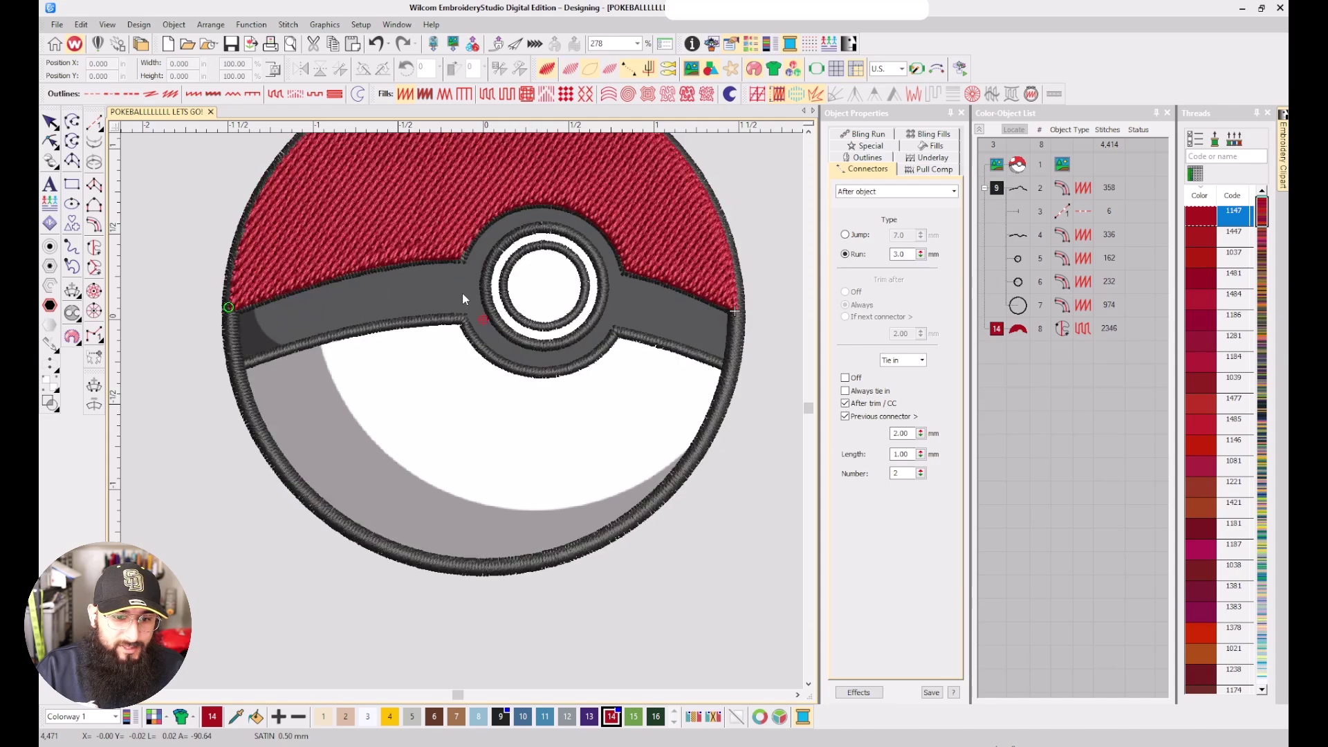
Choose colour 12 and start a Complex Fill outline at the band's upper-left end, running down the outer border to the band's lower edge
left_click(567, 717)
scroll(459, 408, "up", 2)
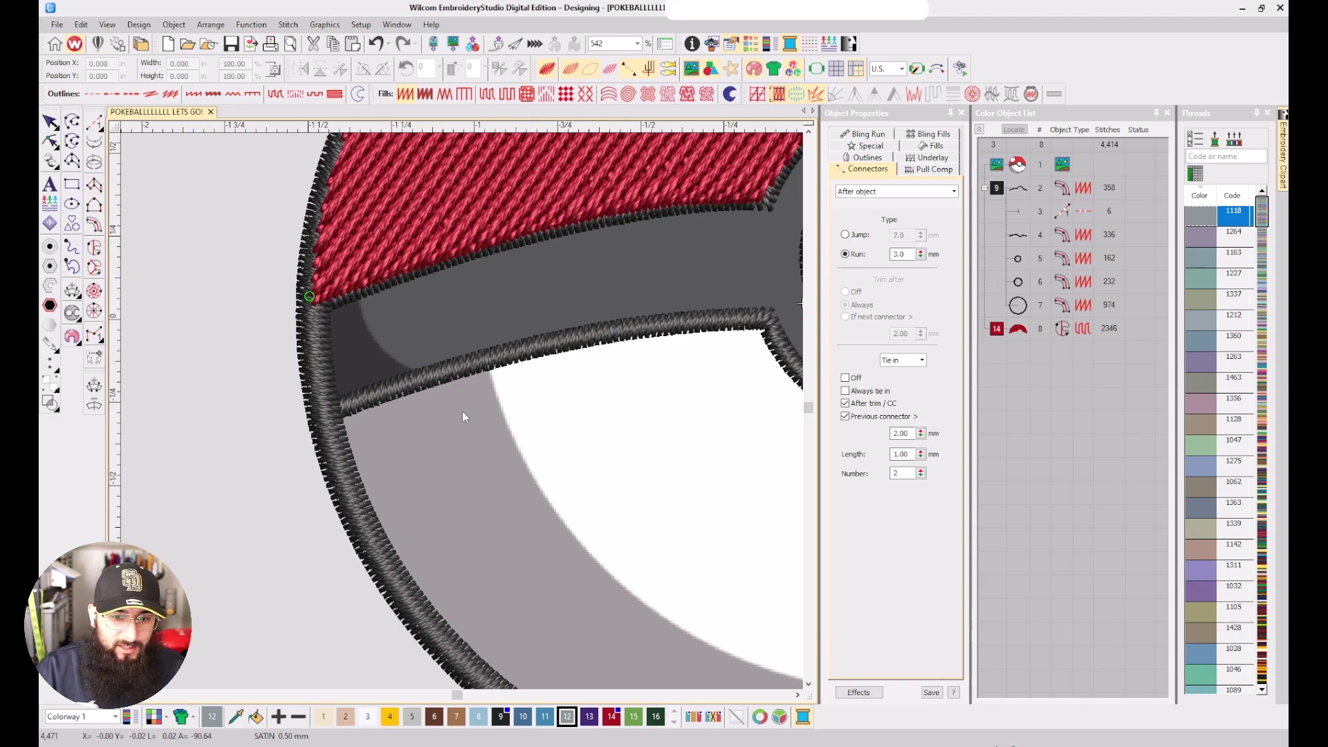
scroll(462, 411, "down", 2)
scroll(462, 415, "down", 1)
scroll(463, 415, "up", 2)
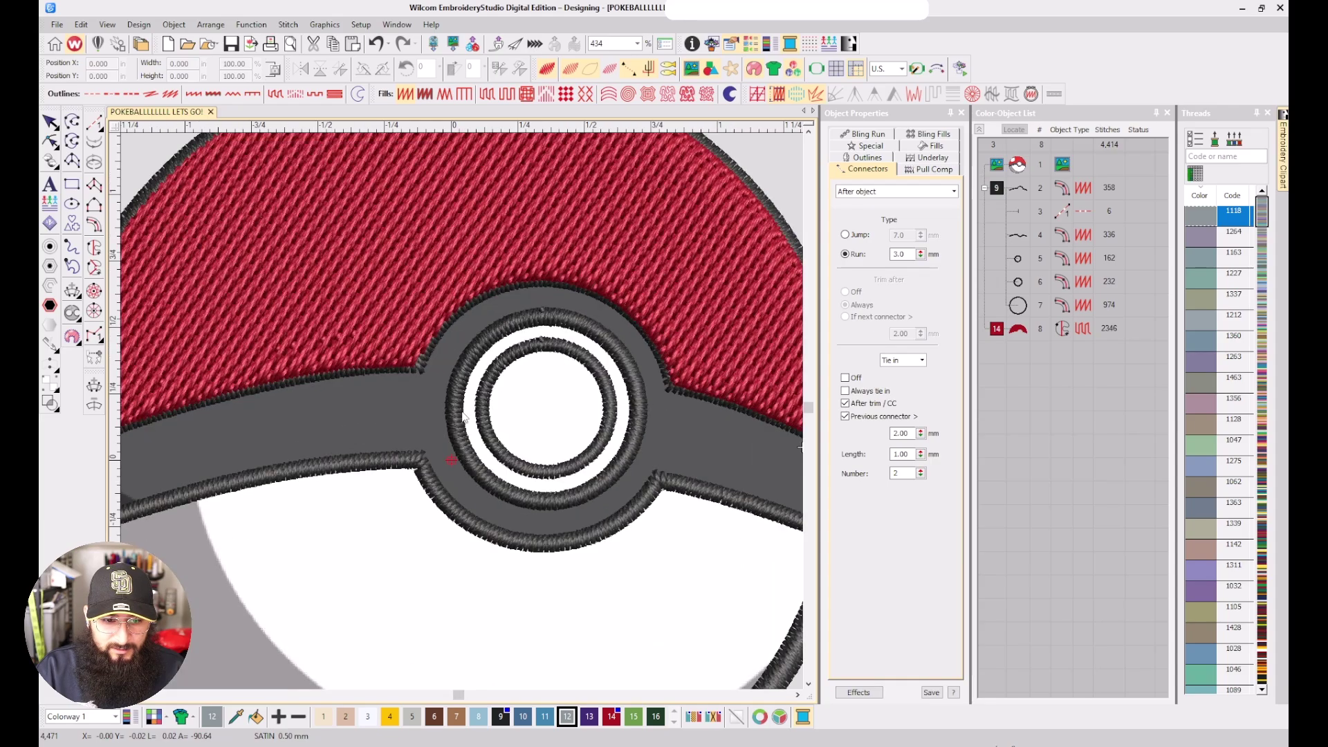
scroll(415, 418, "down", 1)
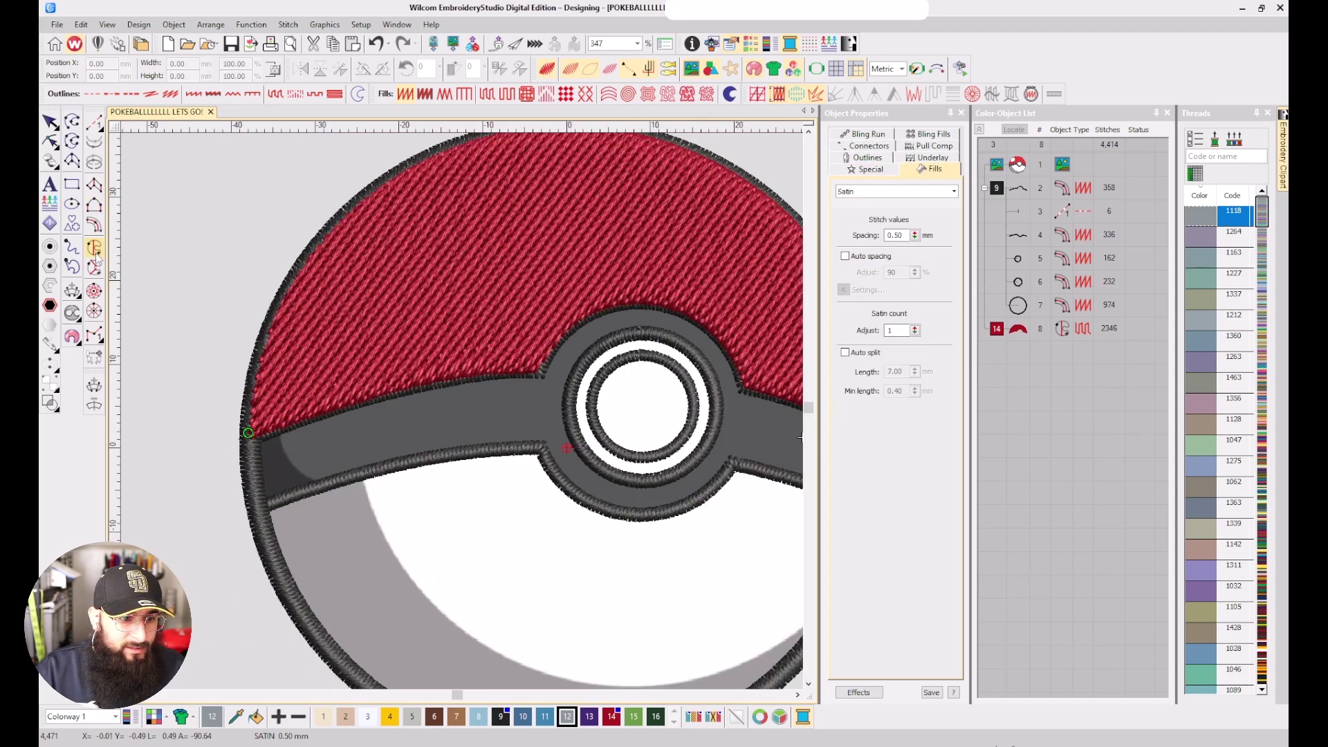
left_click(94, 249)
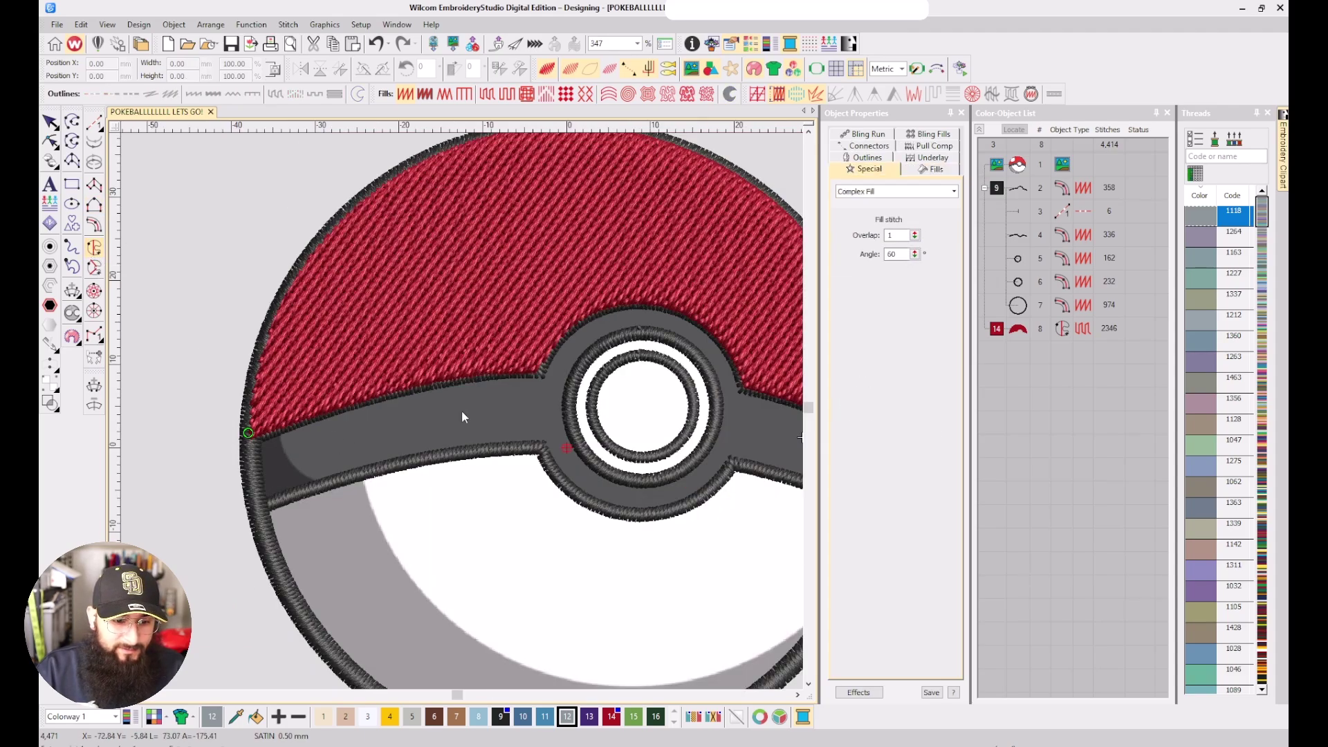
scroll(462, 411, "up", 4)
left_click(412, 287)
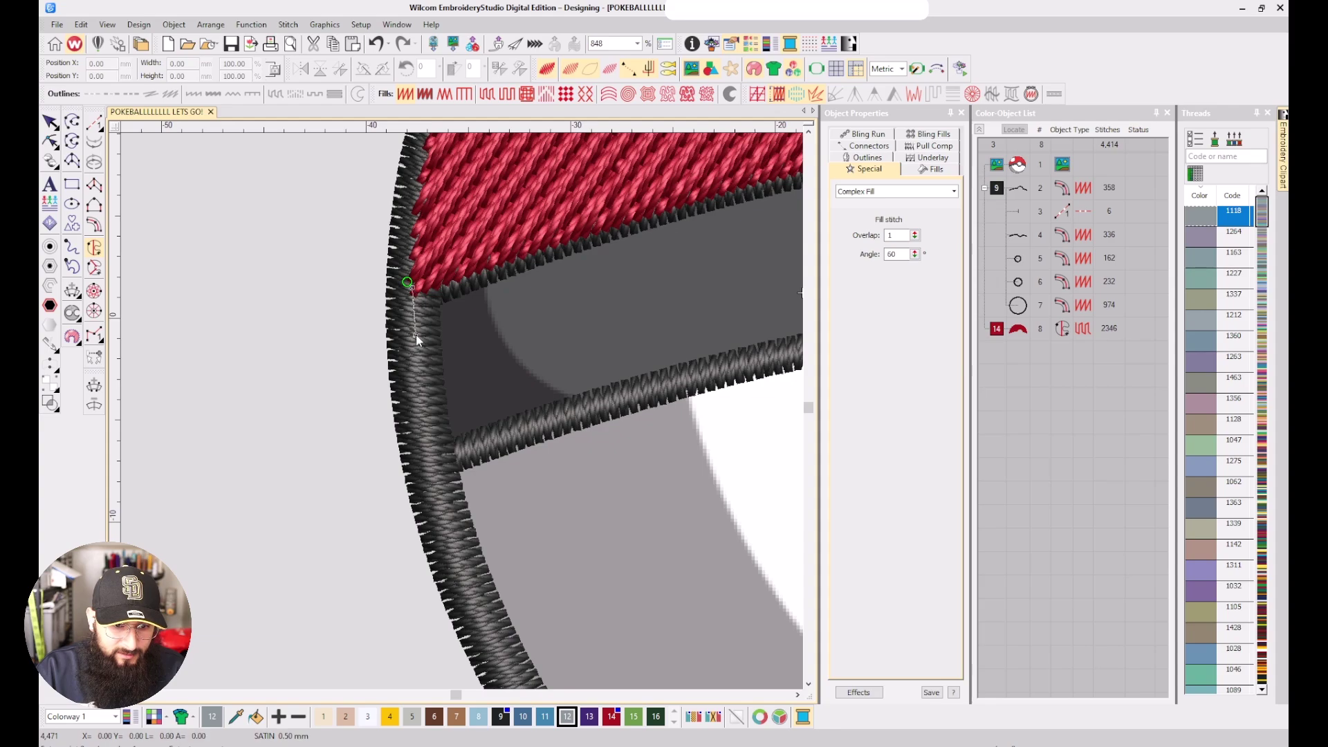
left_click(417, 337)
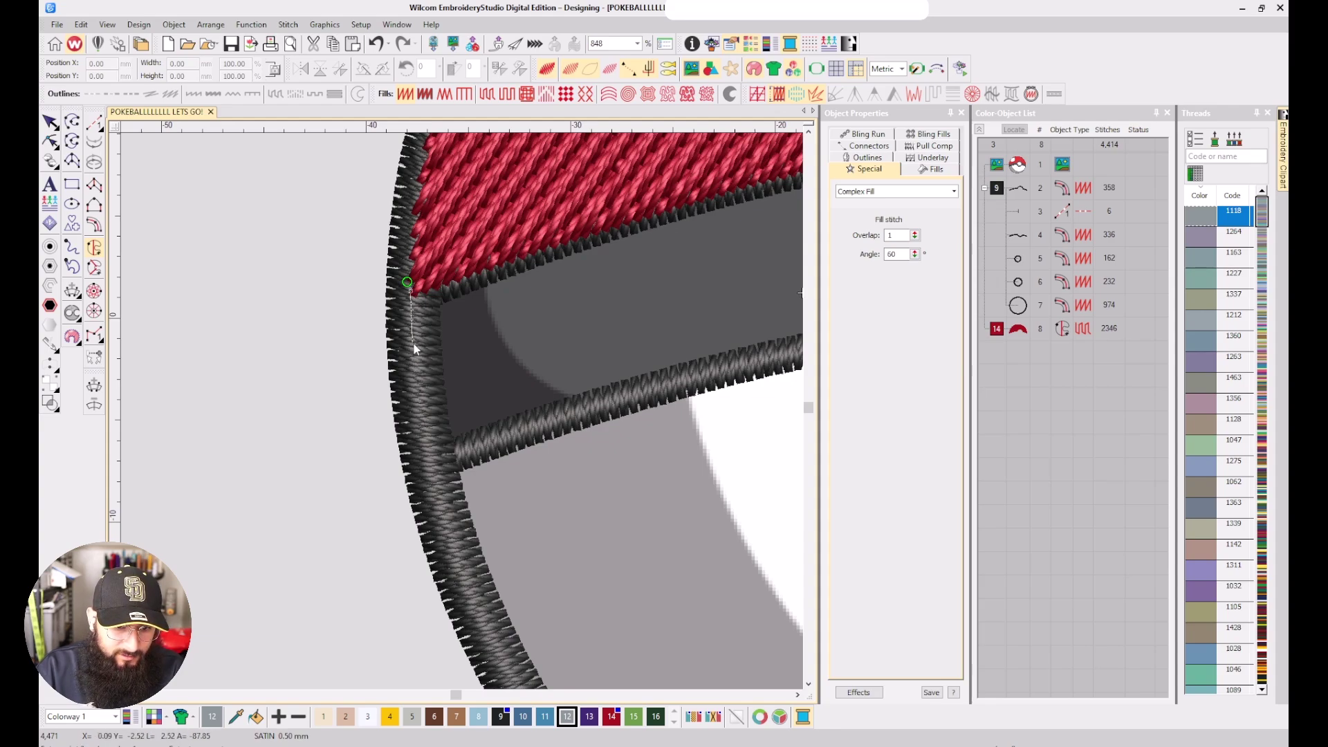
left_click(430, 462)
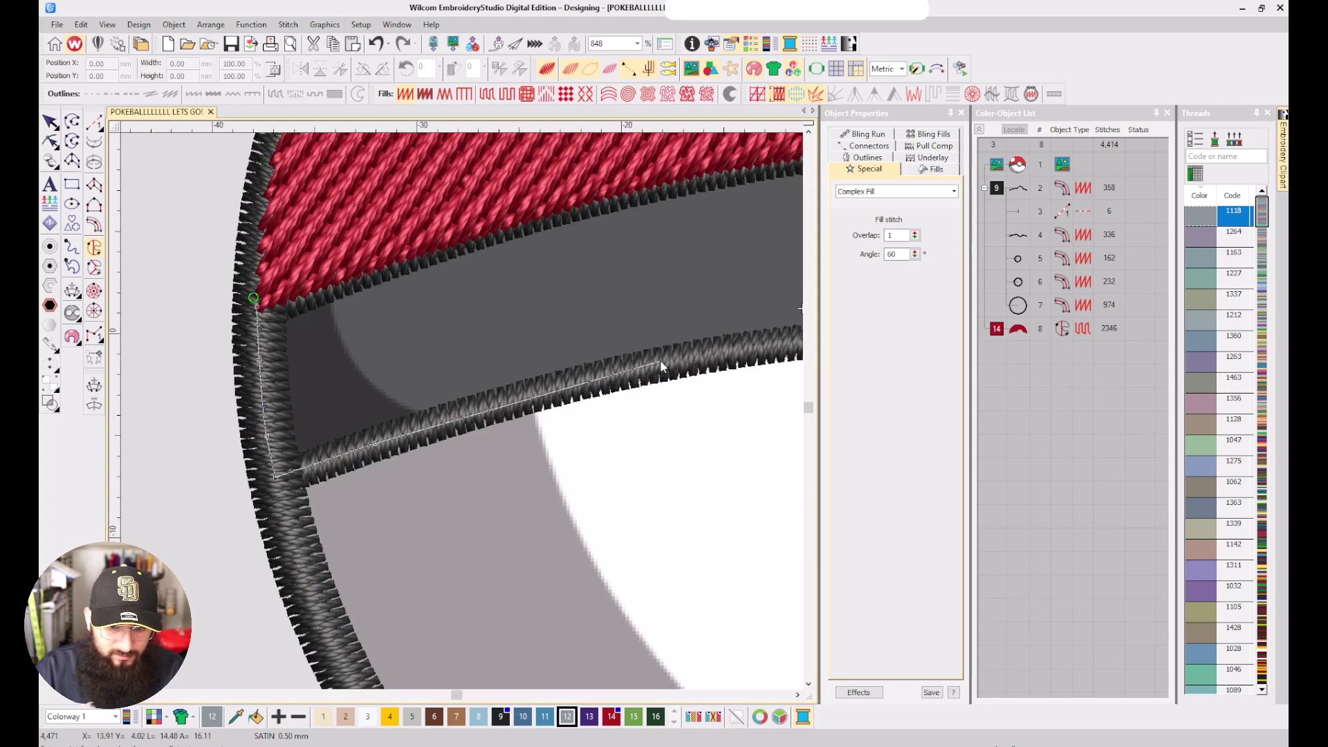
Trace the grey fill outline along the band's left lower edge to the button arch, across the band and back along its upper edge
left_click(659, 361)
left_click(803, 366)
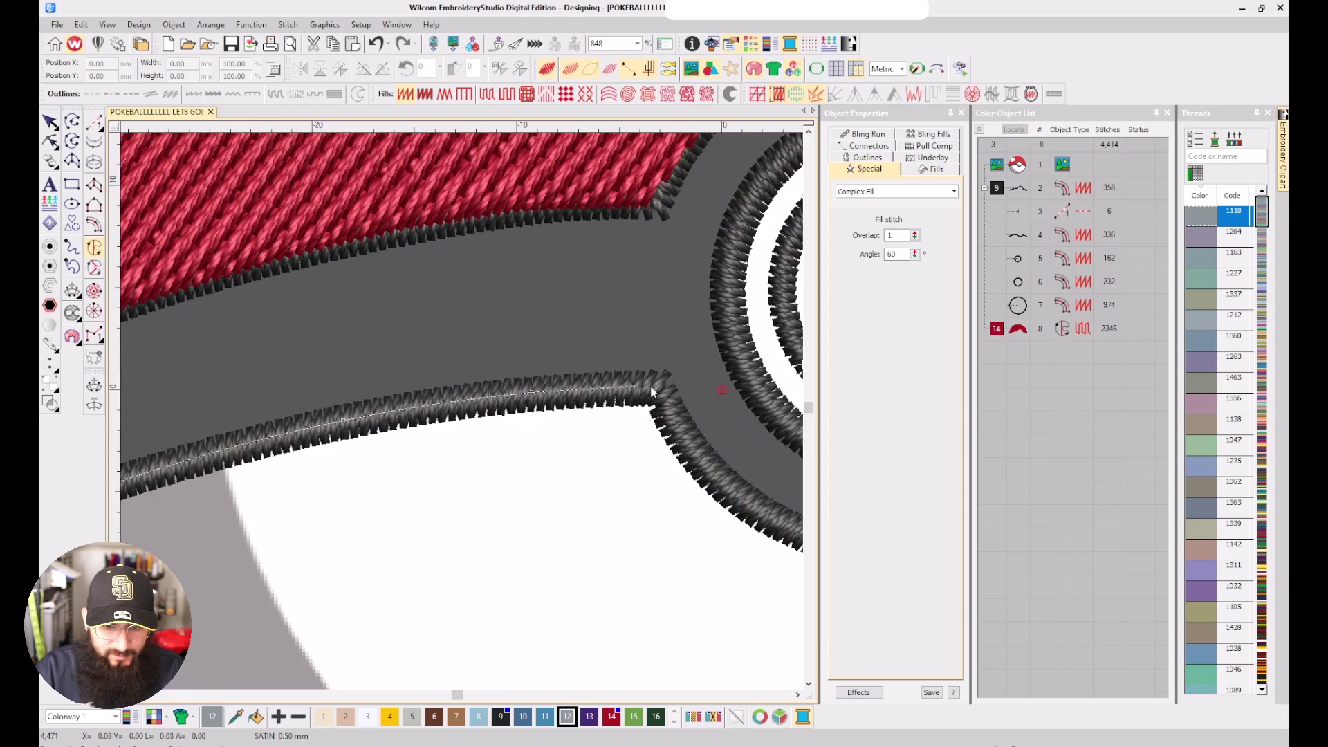
left_click(666, 393)
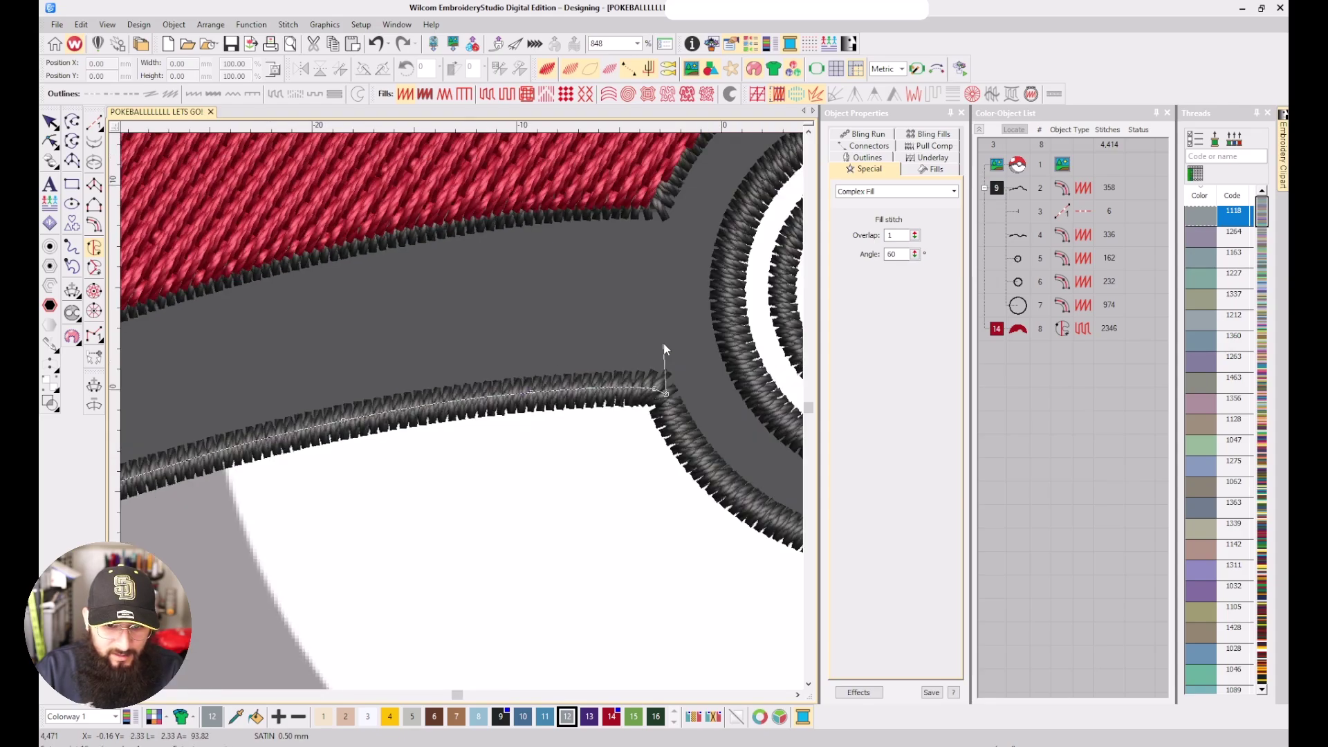
left_click(468, 216)
left_click(285, 360)
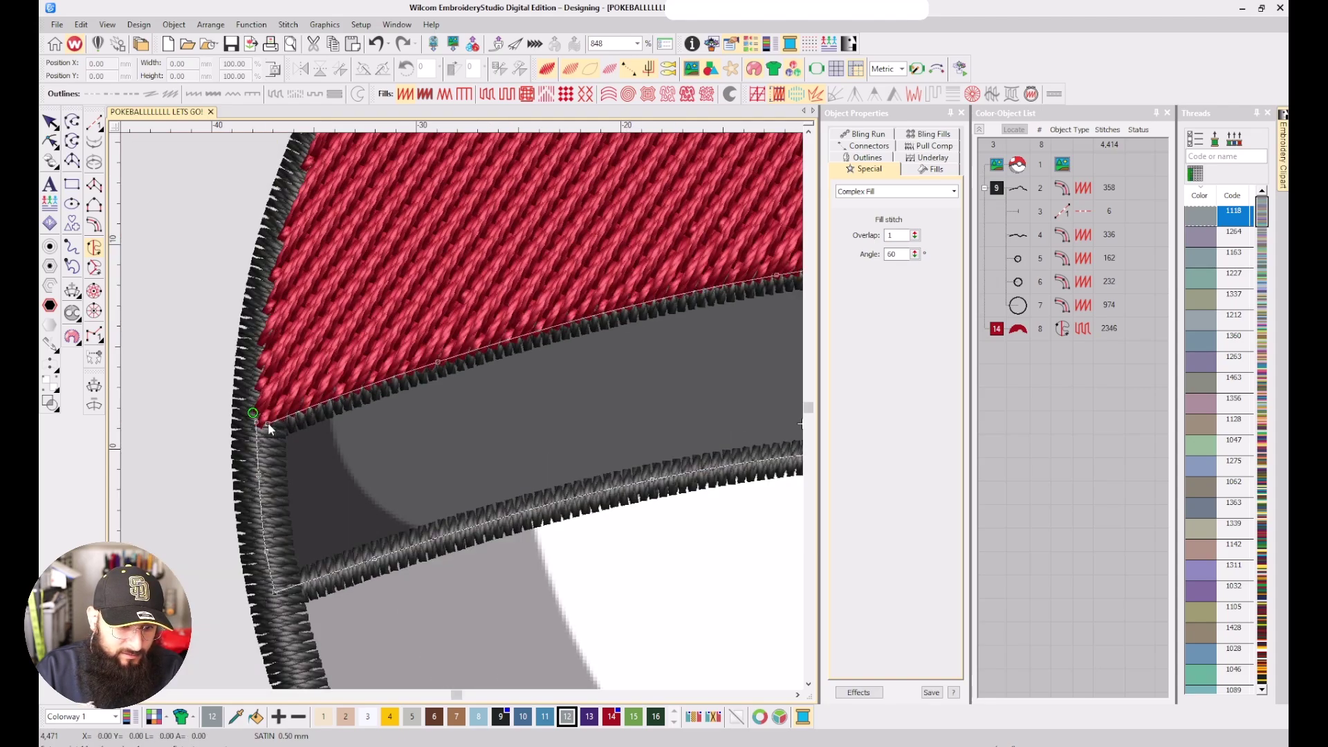
Close the left band outline at its starting point and generate the grey fill with a stitch angle of about 124°
left_click(268, 420)
key("Return")
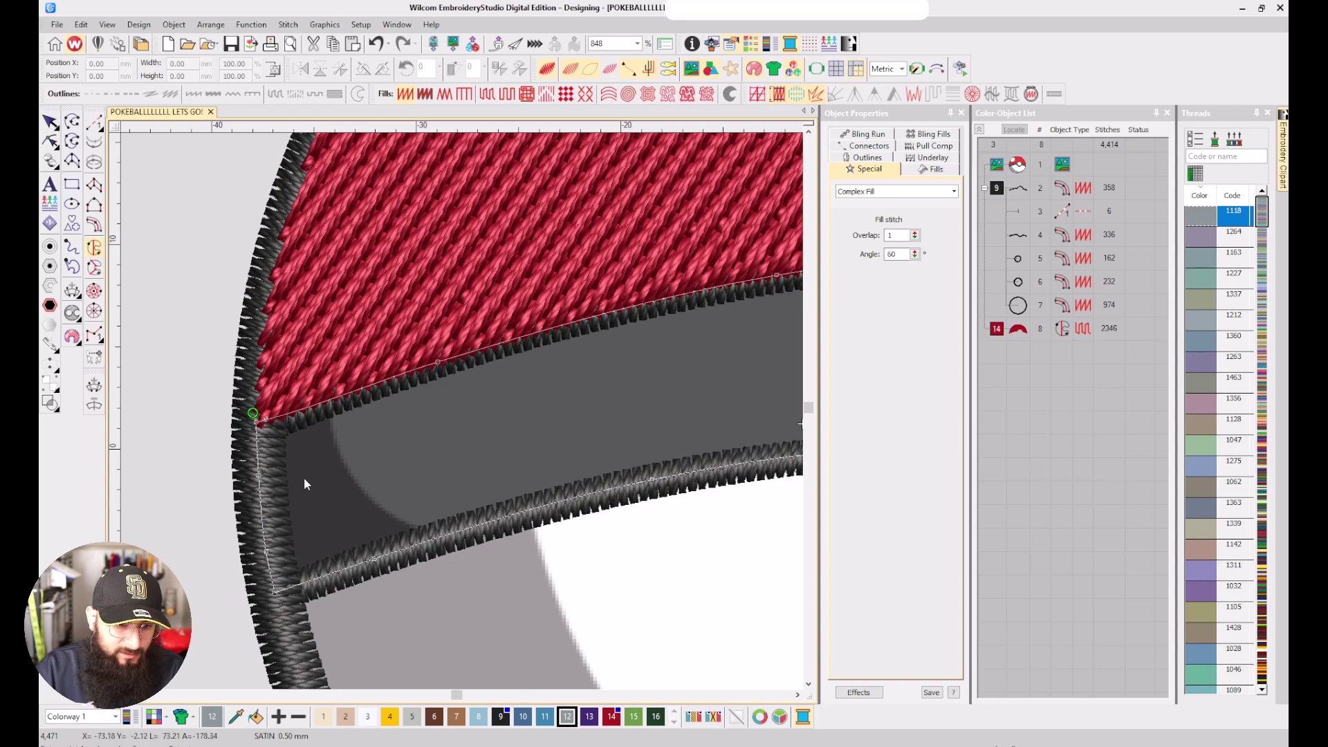
scroll(304, 478, "down", 4)
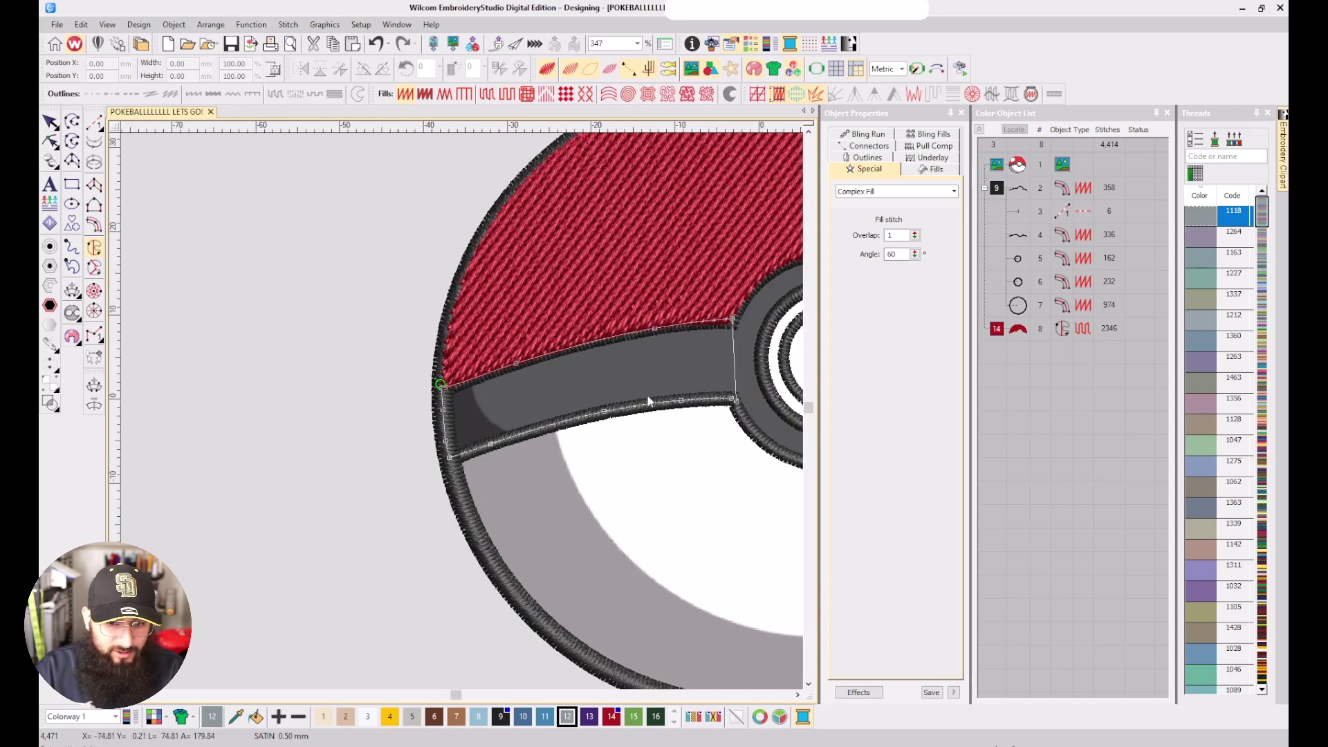
left_click(557, 344)
left_click(632, 459)
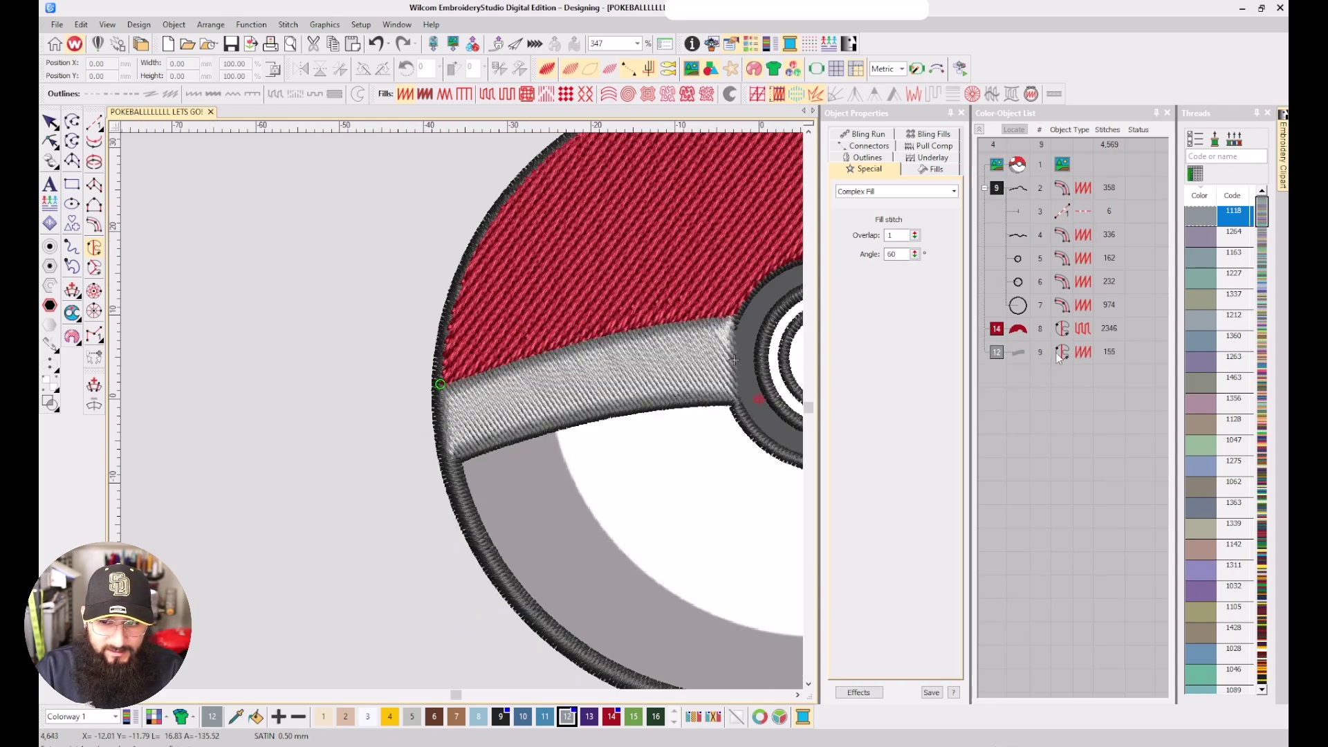
Change the grey left band fill to Tatami stitching and deselect it
left_click(1021, 356)
key("shift+m")
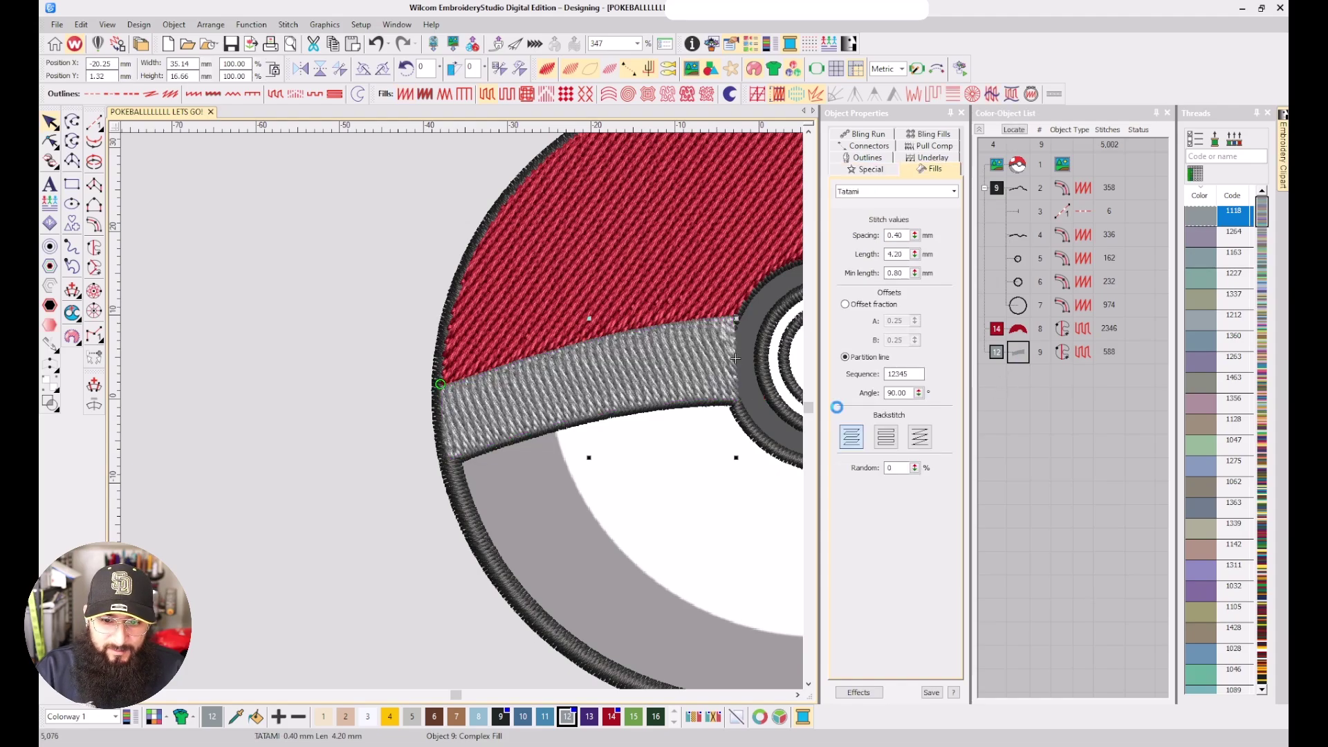
key("Escape")
scroll(736, 368, "down", 1)
scroll(462, 411, "up", 1)
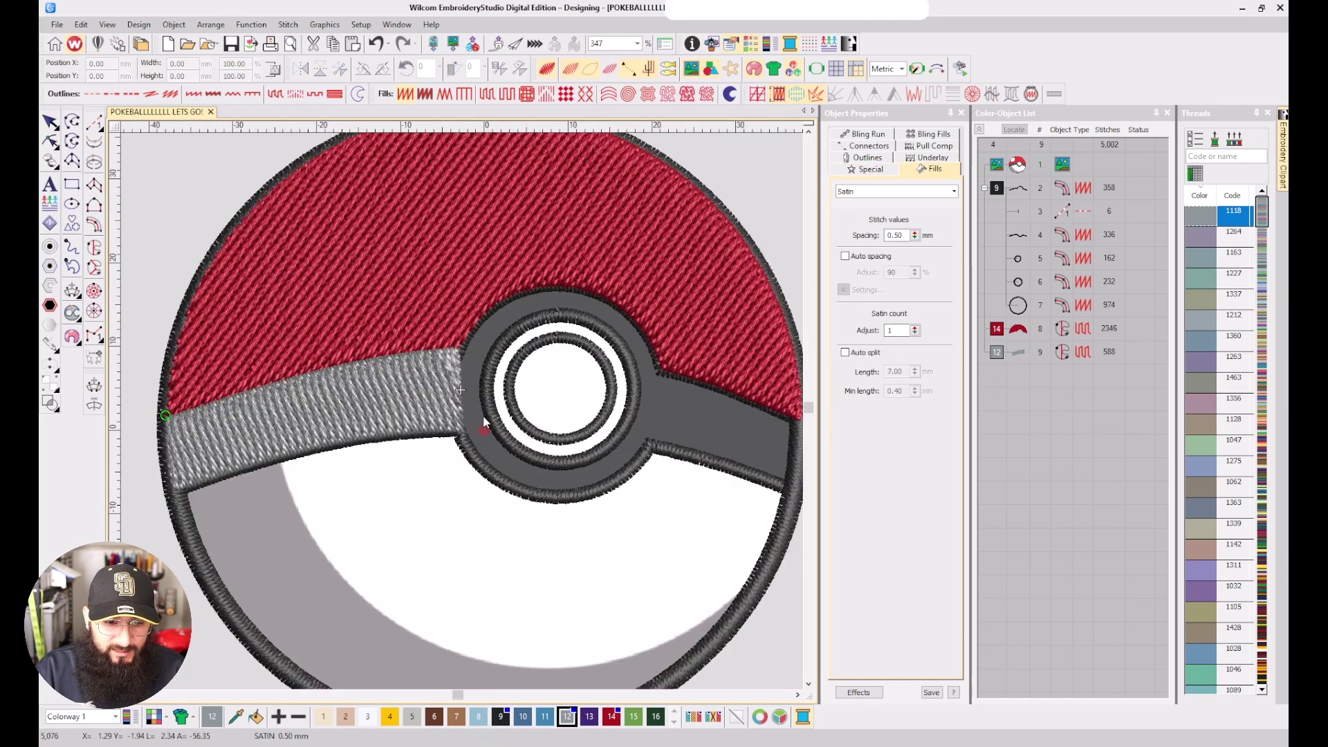
key("s")
key("s")
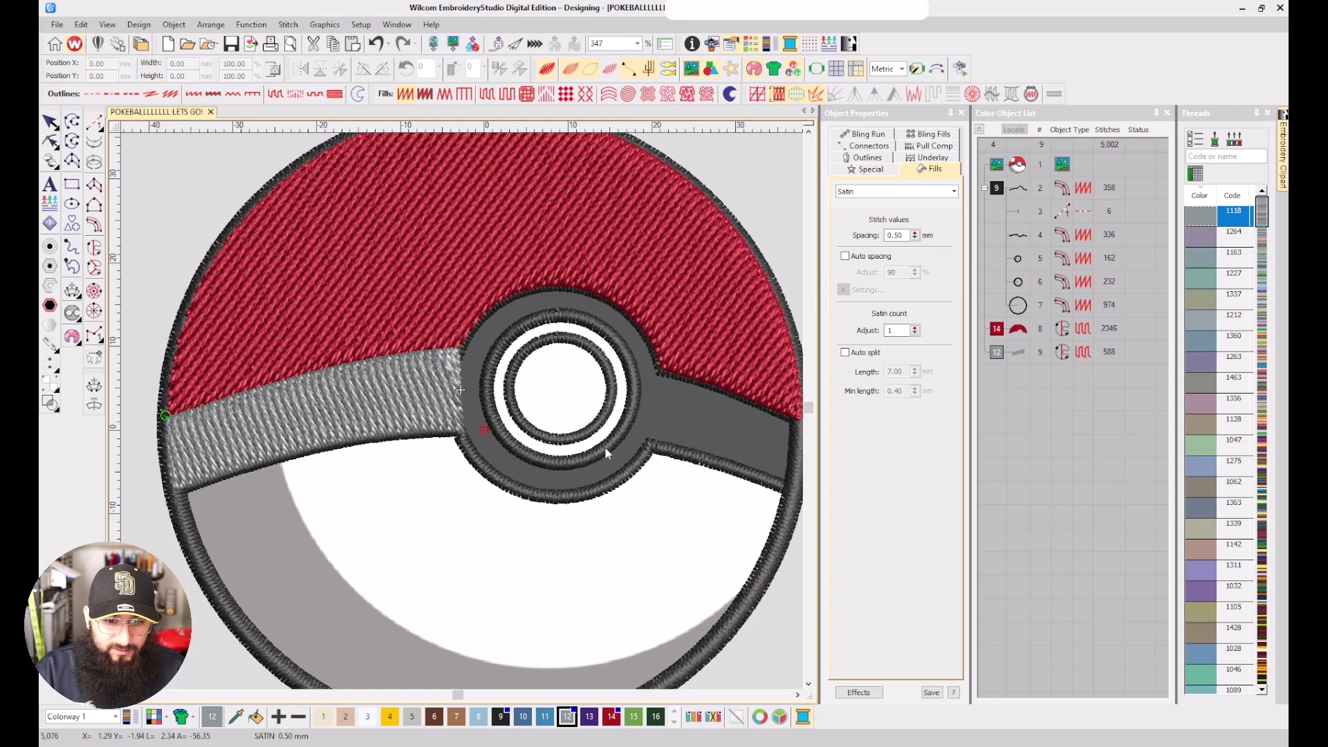
scroll(610, 335, "up", 2)
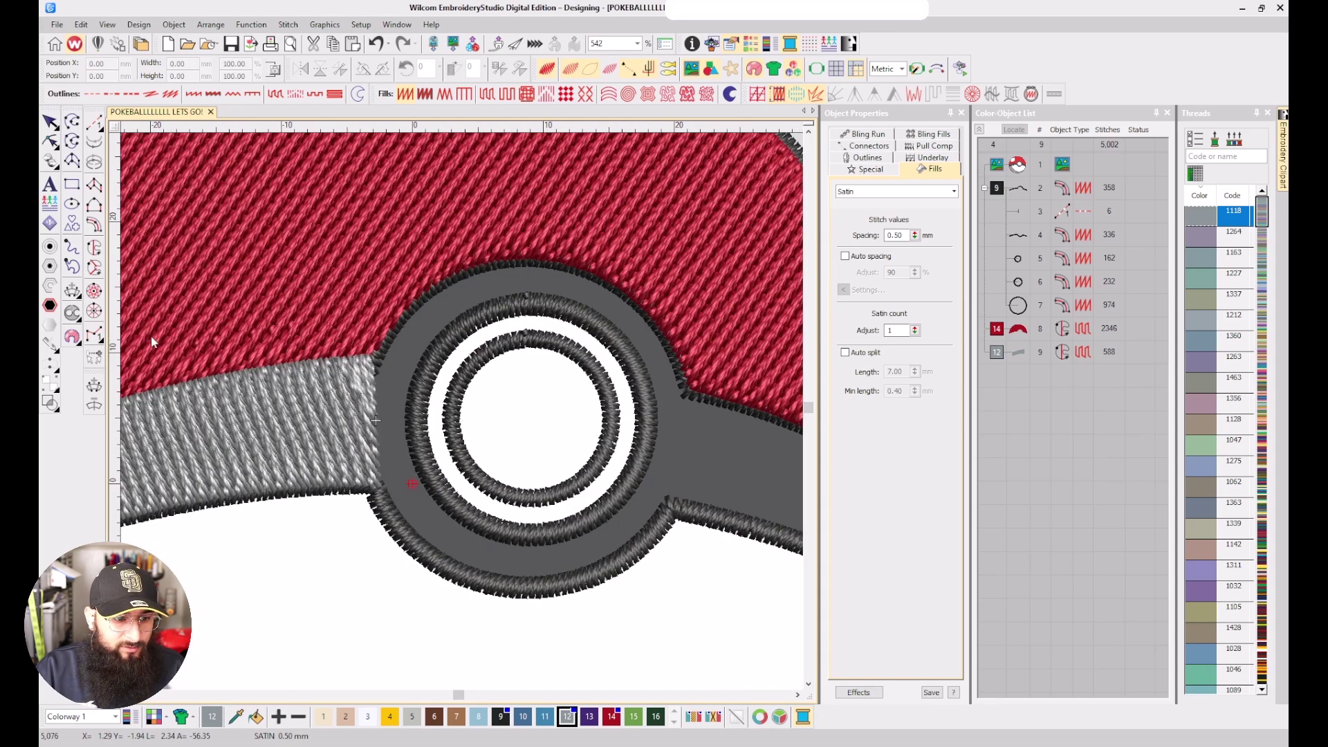
left_click(94, 267)
scroll(364, 366, "up", 2)
scroll(462, 411, "up", 2)
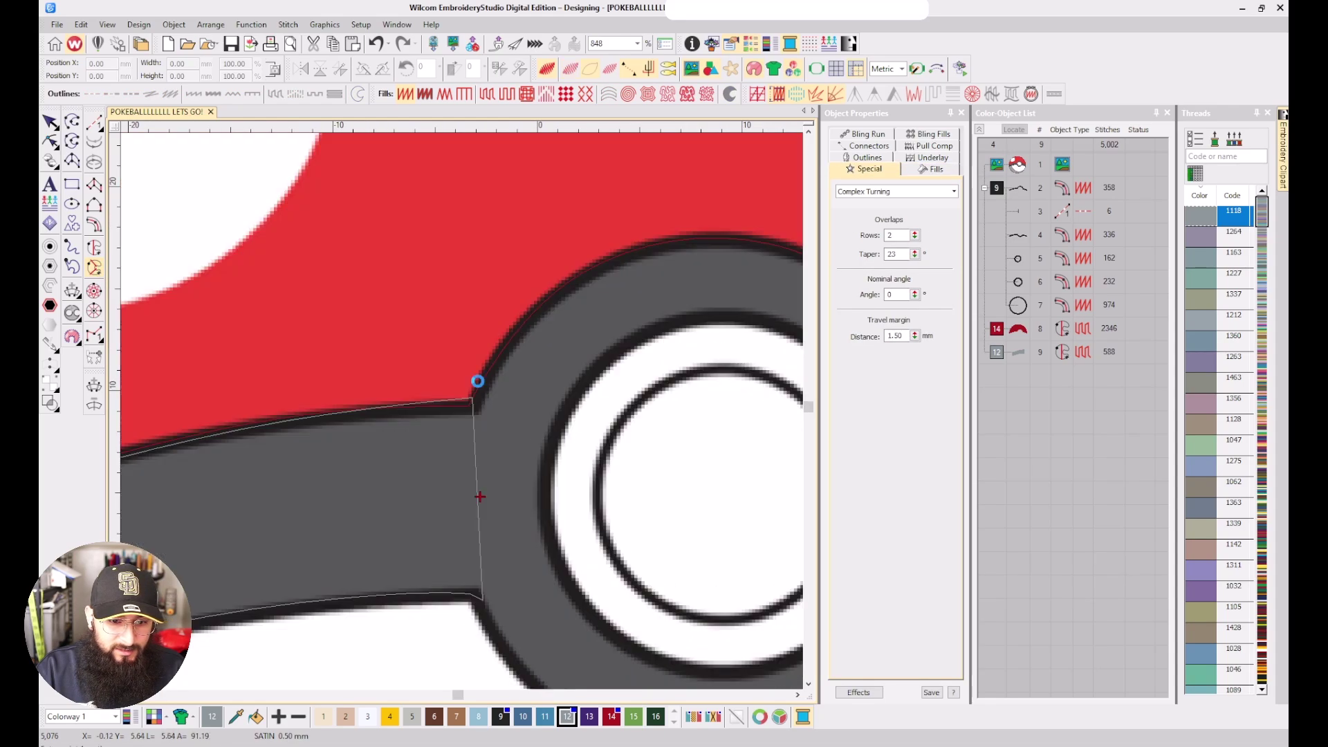
Hide the red upper-half fill and the grey left band fill to expose the artwork and outlines beneath them
left_click(1019, 354)
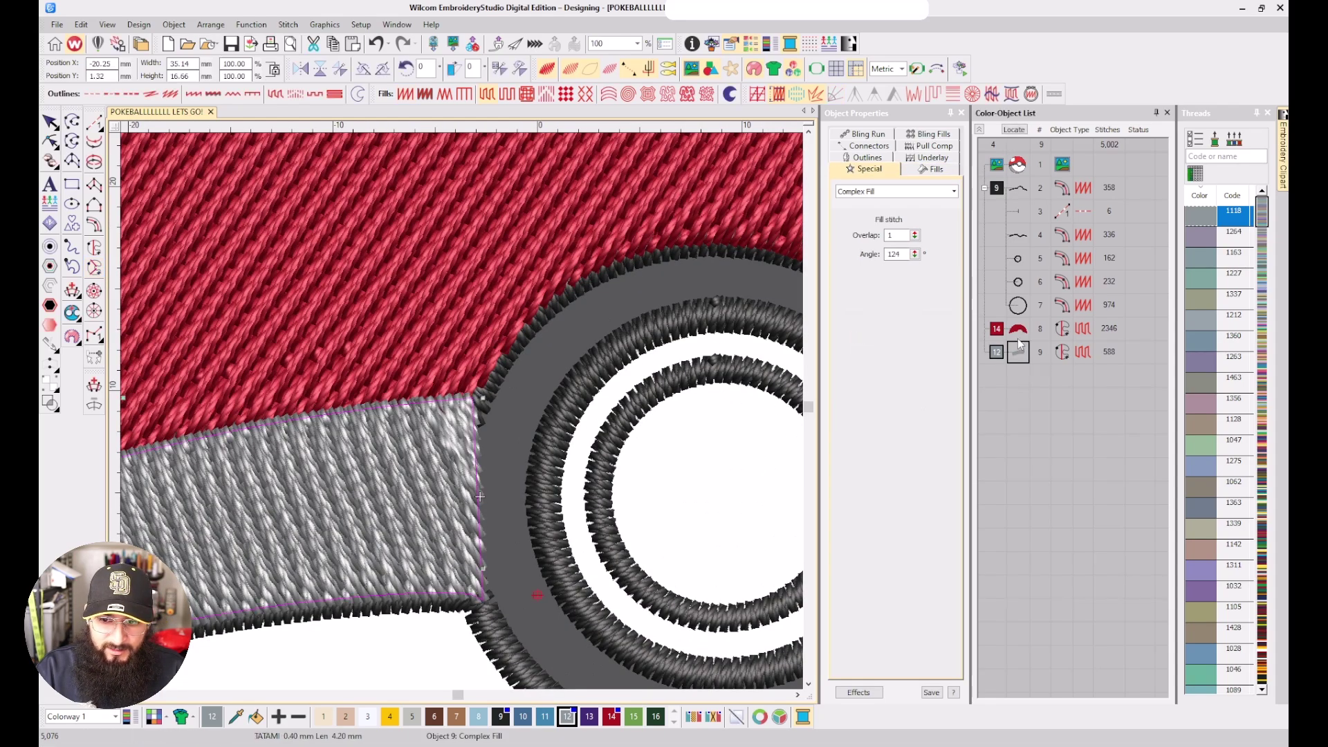
left_click(1017, 331, "ctrl")
right_click(1018, 330)
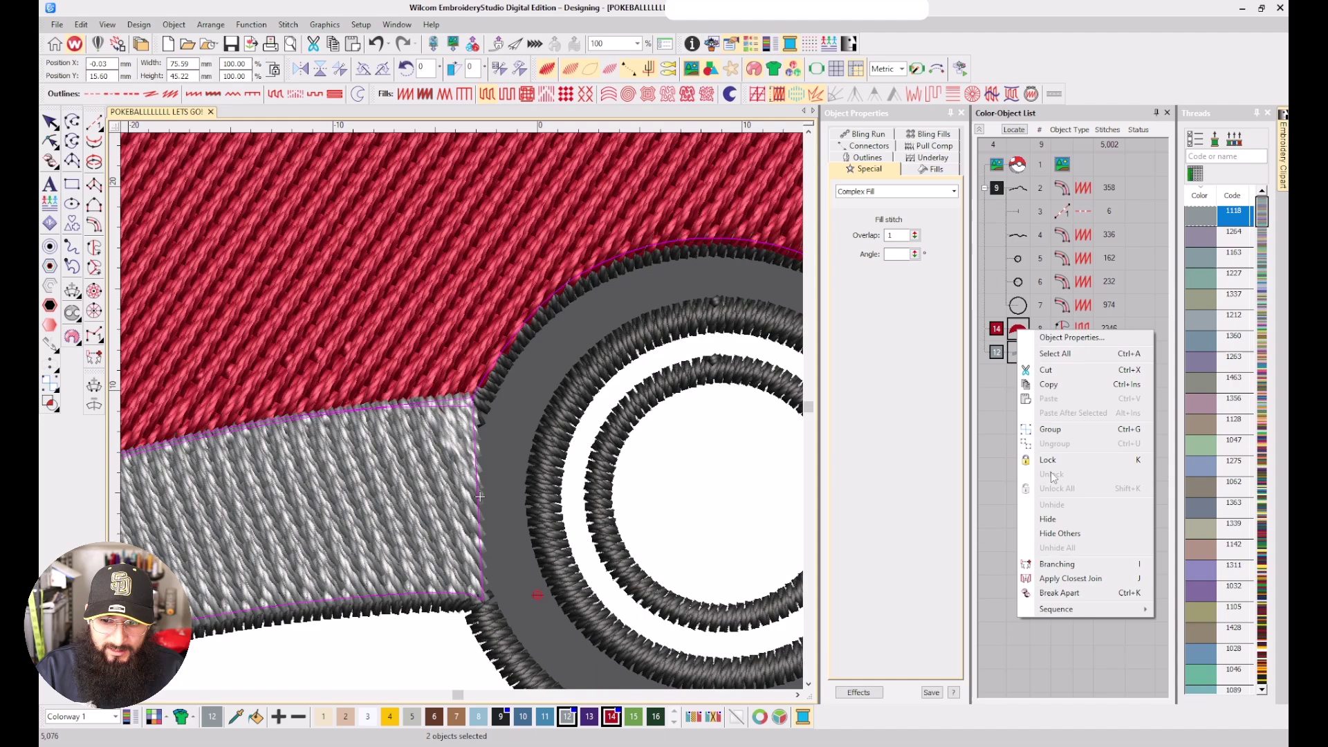
left_click(1050, 518)
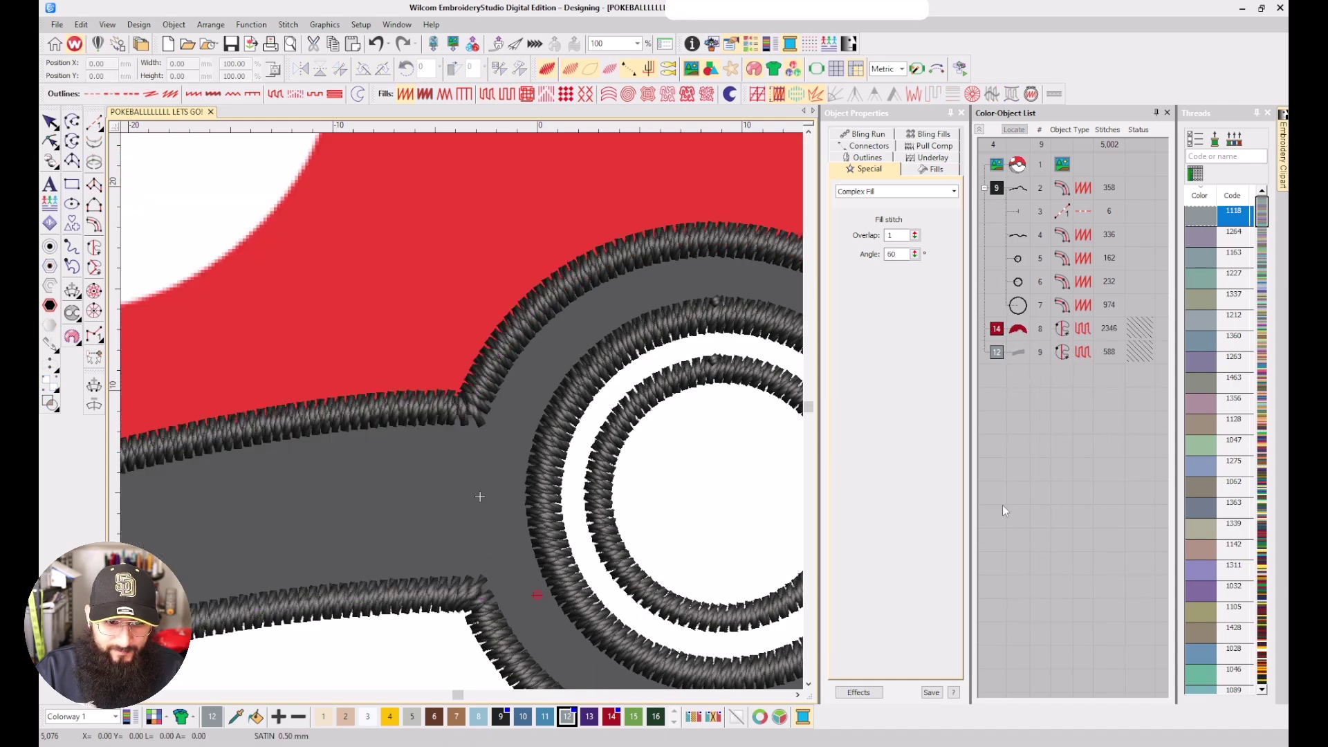
Start a Complex Turning outline at the upper-left end of the button surround and curve it down across the band's left side
left_click(96, 267)
left_click(479, 380)
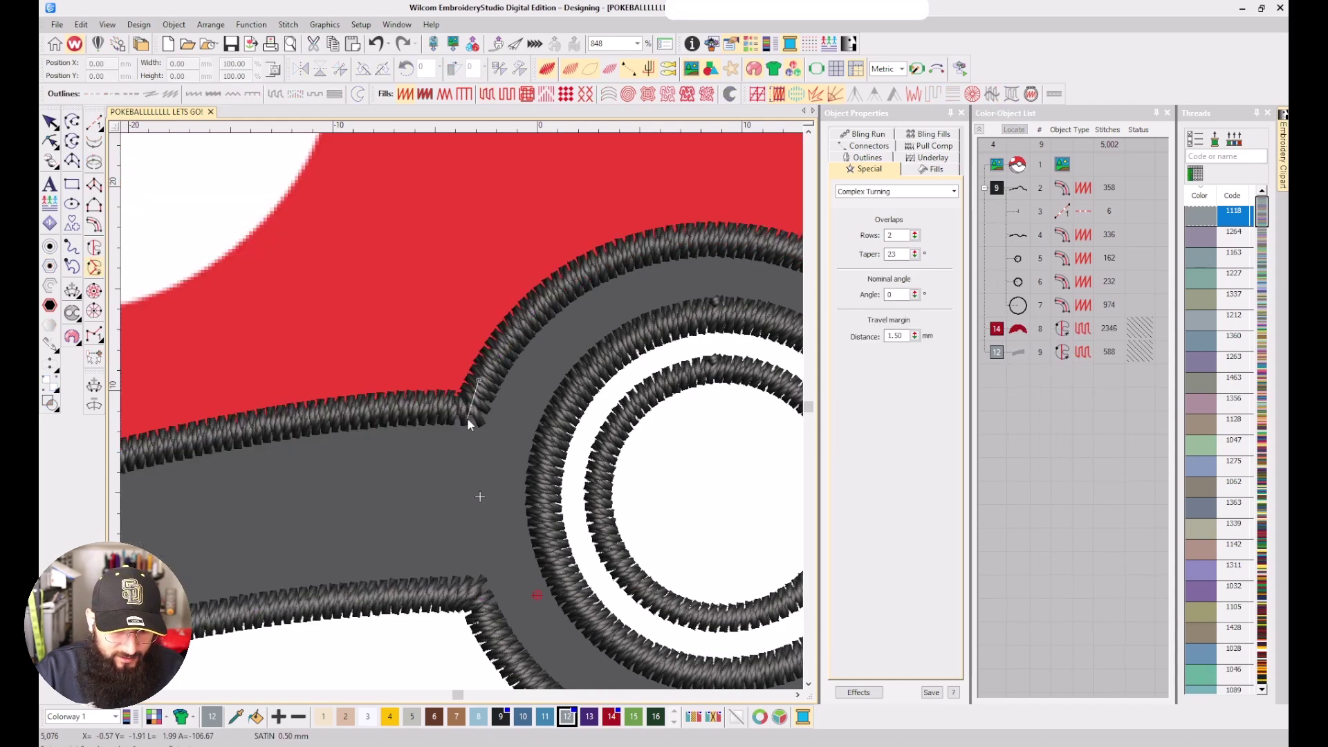
left_click(467, 425)
right_click(470, 594)
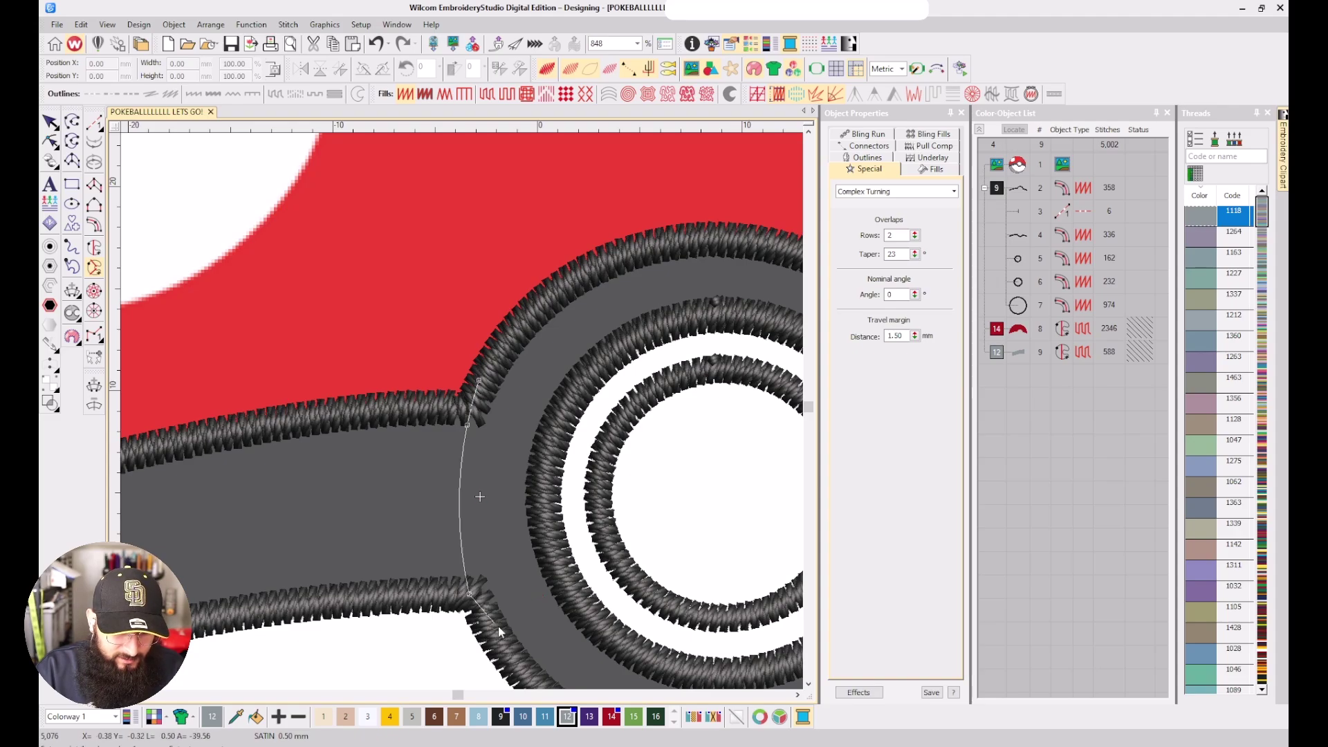
Continue the button surround's outer outline along its lower arc, right side and upper arc, and close it at the starting point
right_click(518, 568)
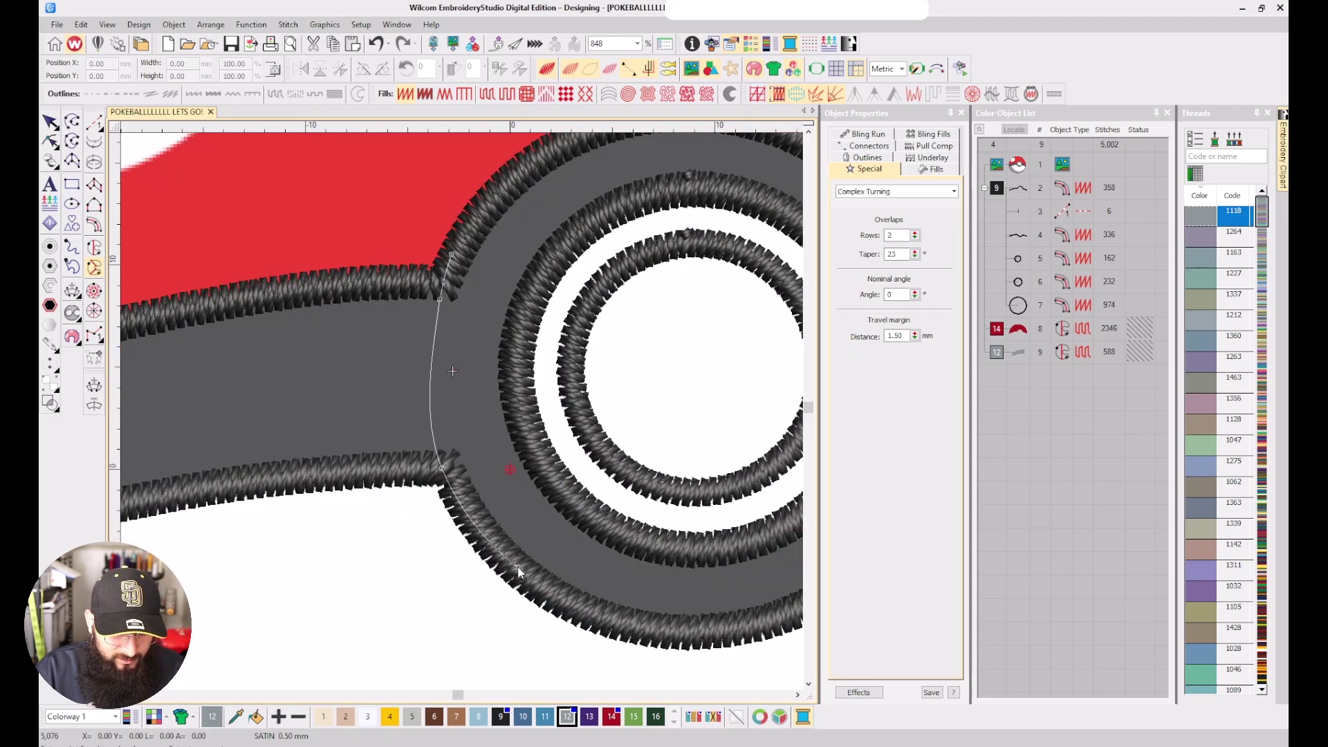
right_click(624, 505)
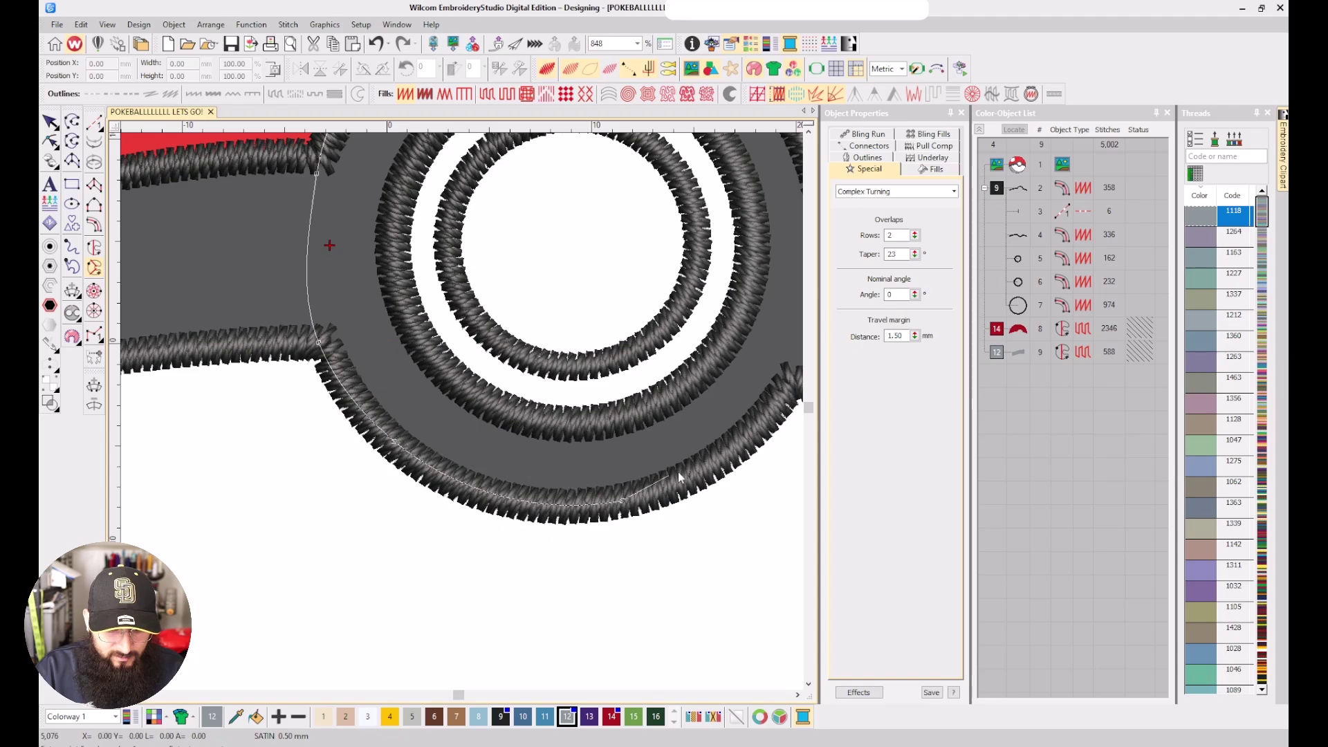
right_click(641, 390)
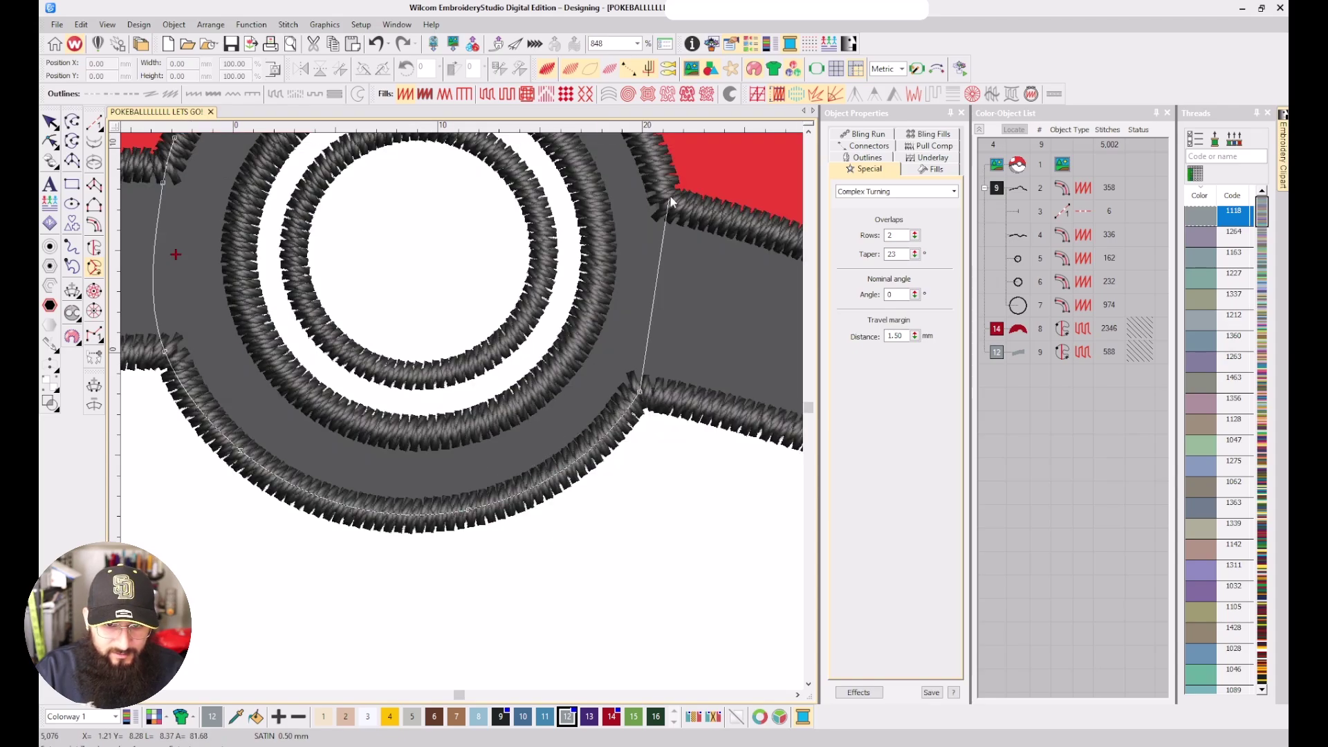
right_click(658, 170)
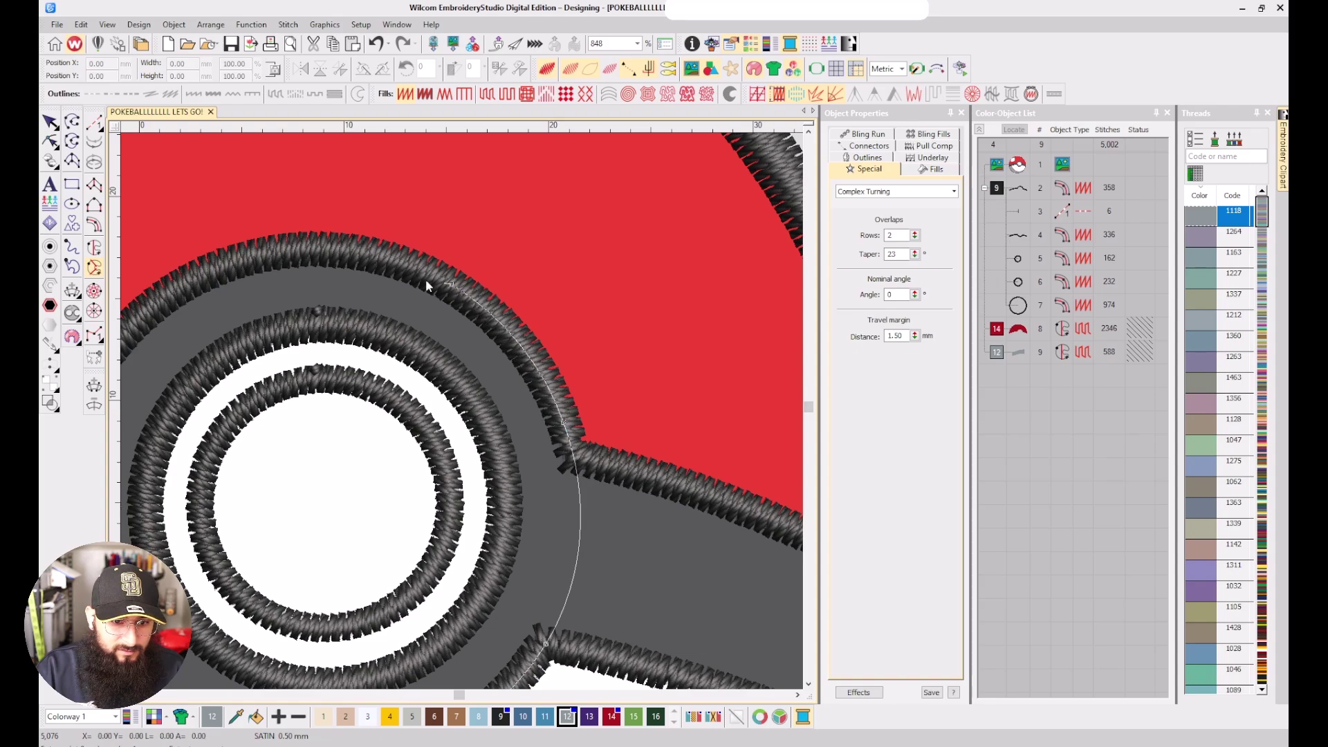
right_click(274, 251)
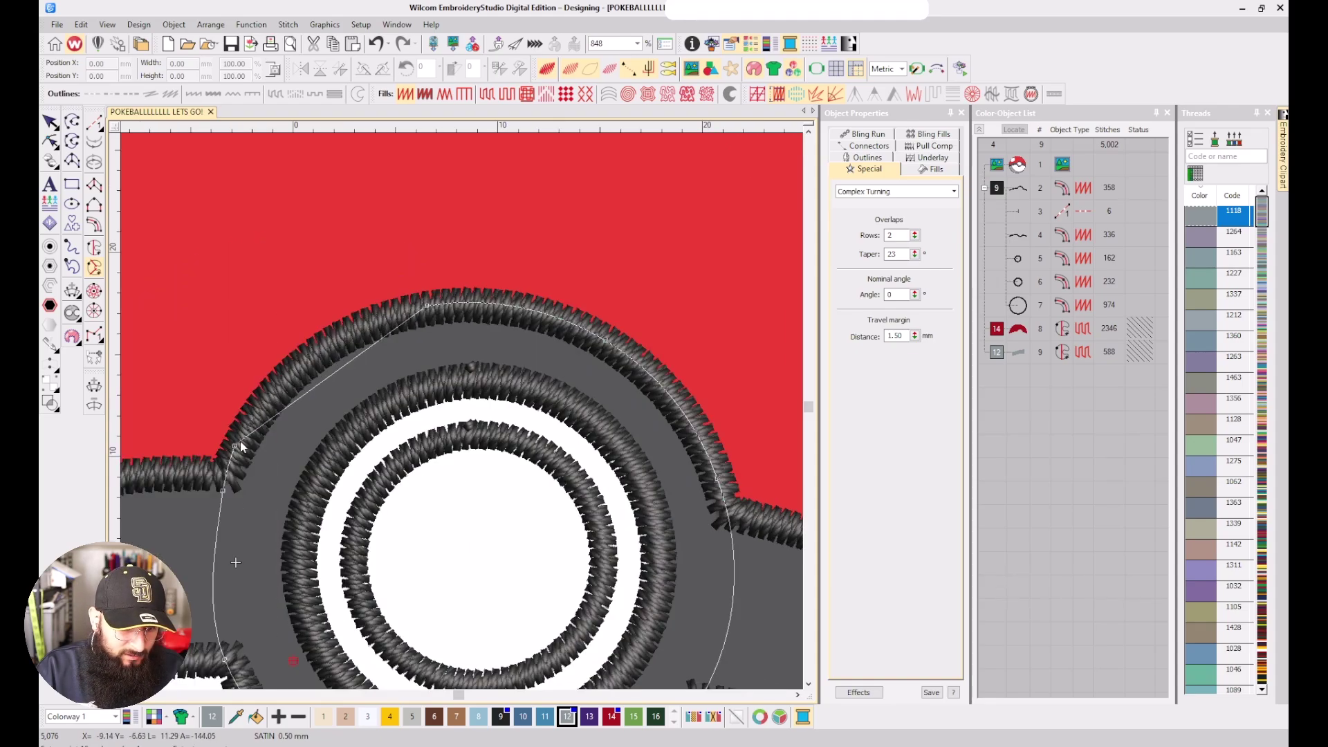
right_click(235, 448)
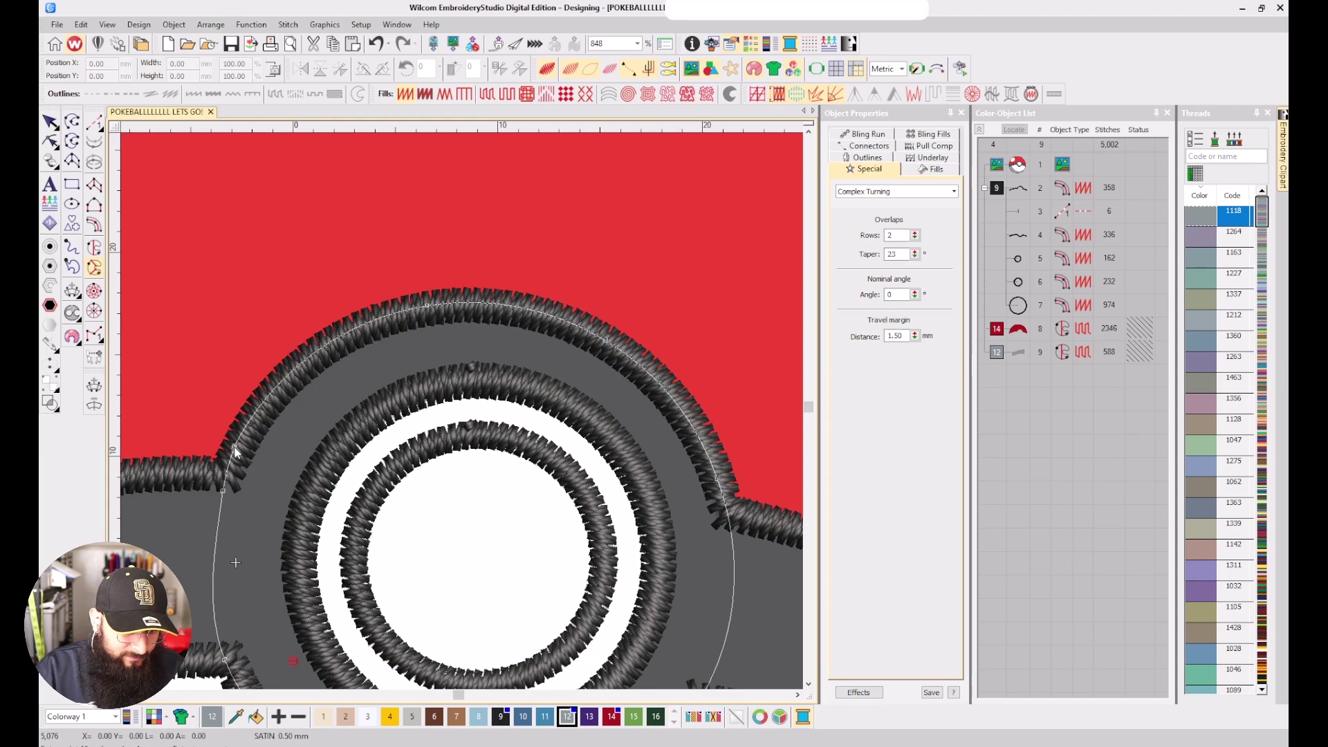
key("Return")
scroll(531, 468, "down", 1)
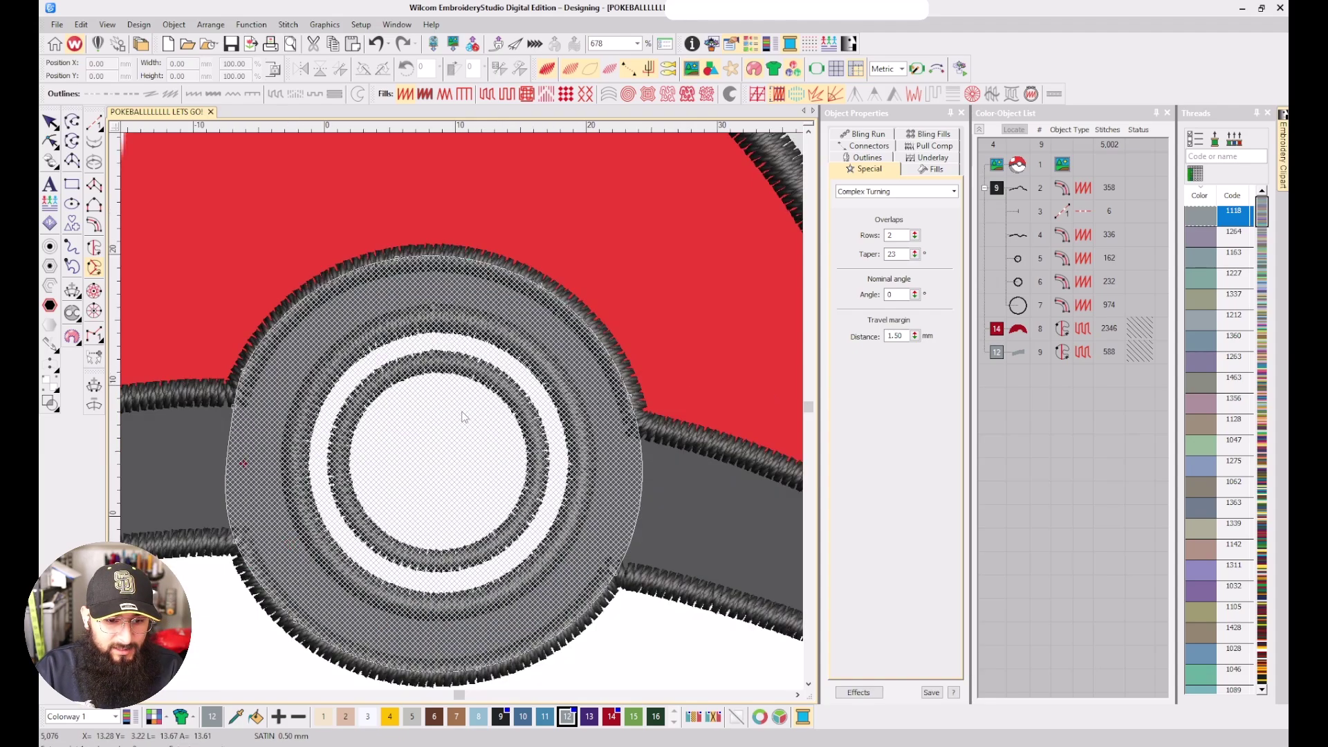
Trace and close an inner circular boundary along the black middle ring, cutting the button's centre out of the surround
scroll(462, 415, "up", 2)
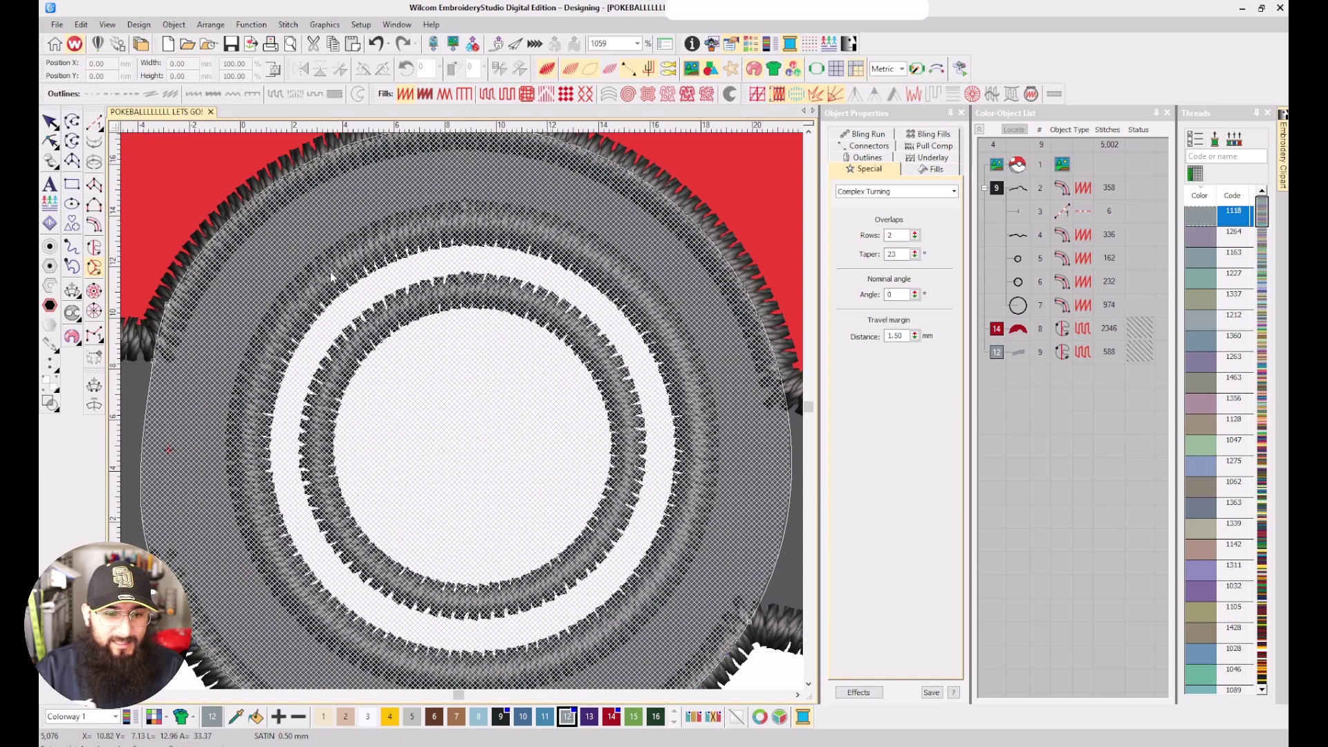
key("Return")
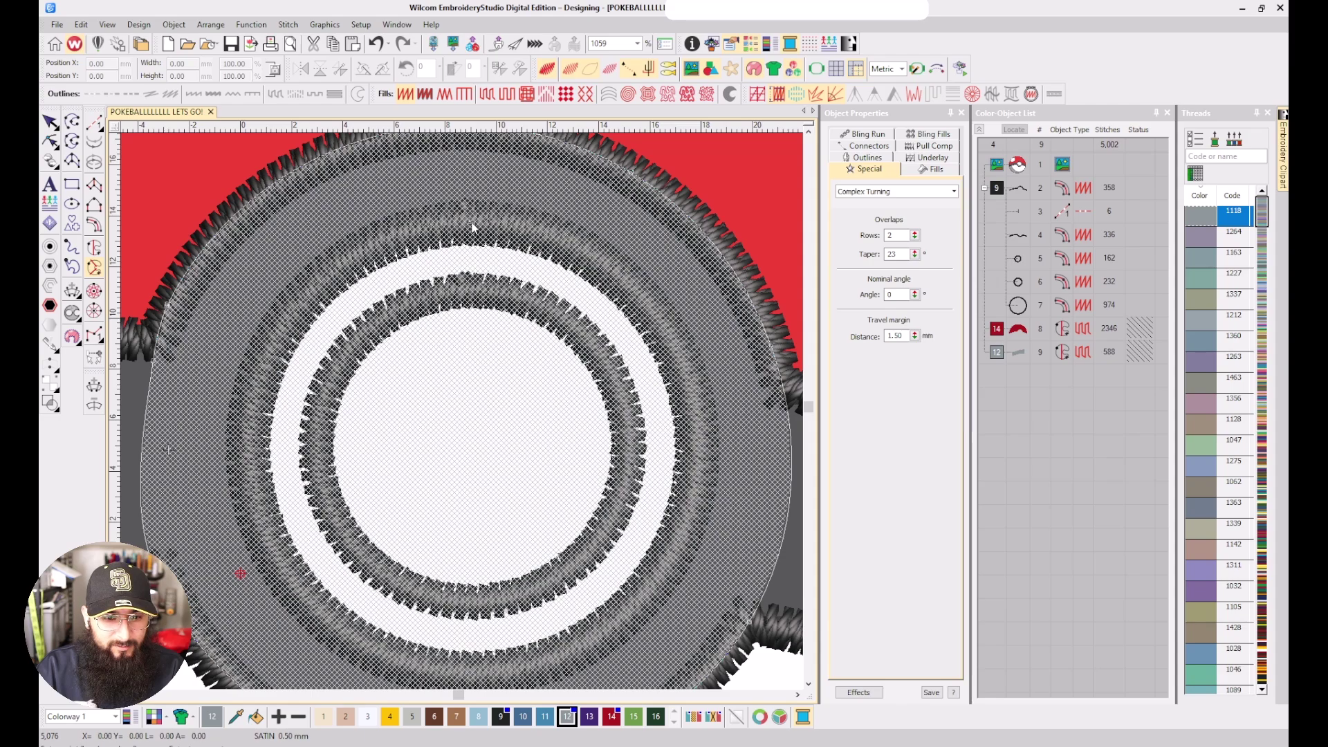
right_click(692, 495)
left_click_drag(491, 666, 475, 541)
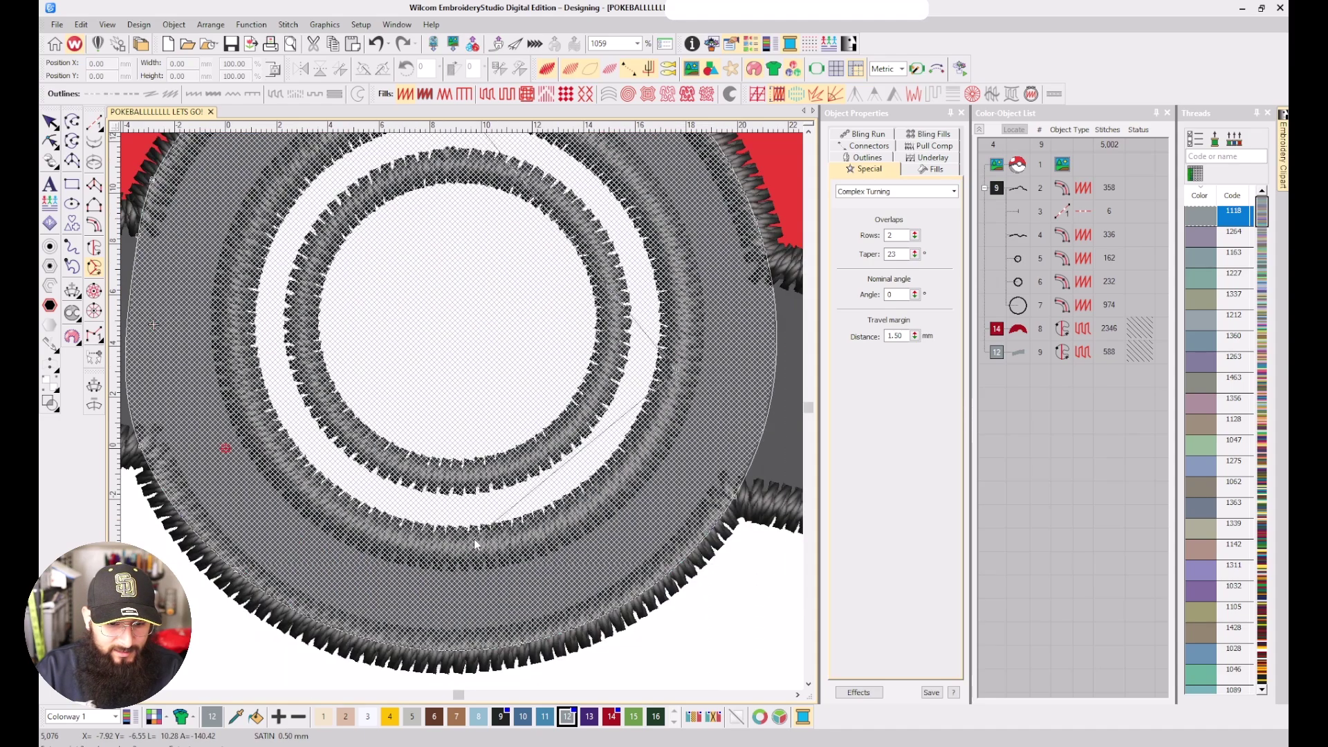
right_click(454, 553)
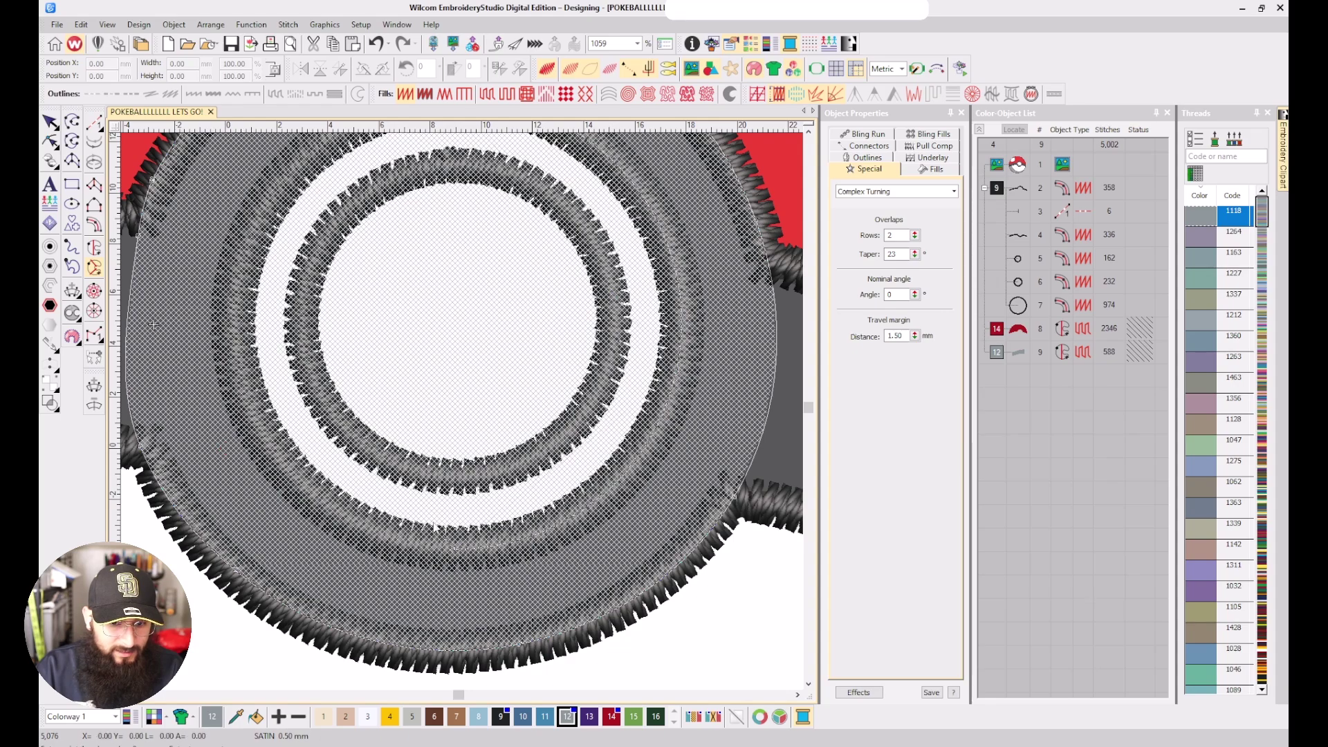
right_click(234, 304)
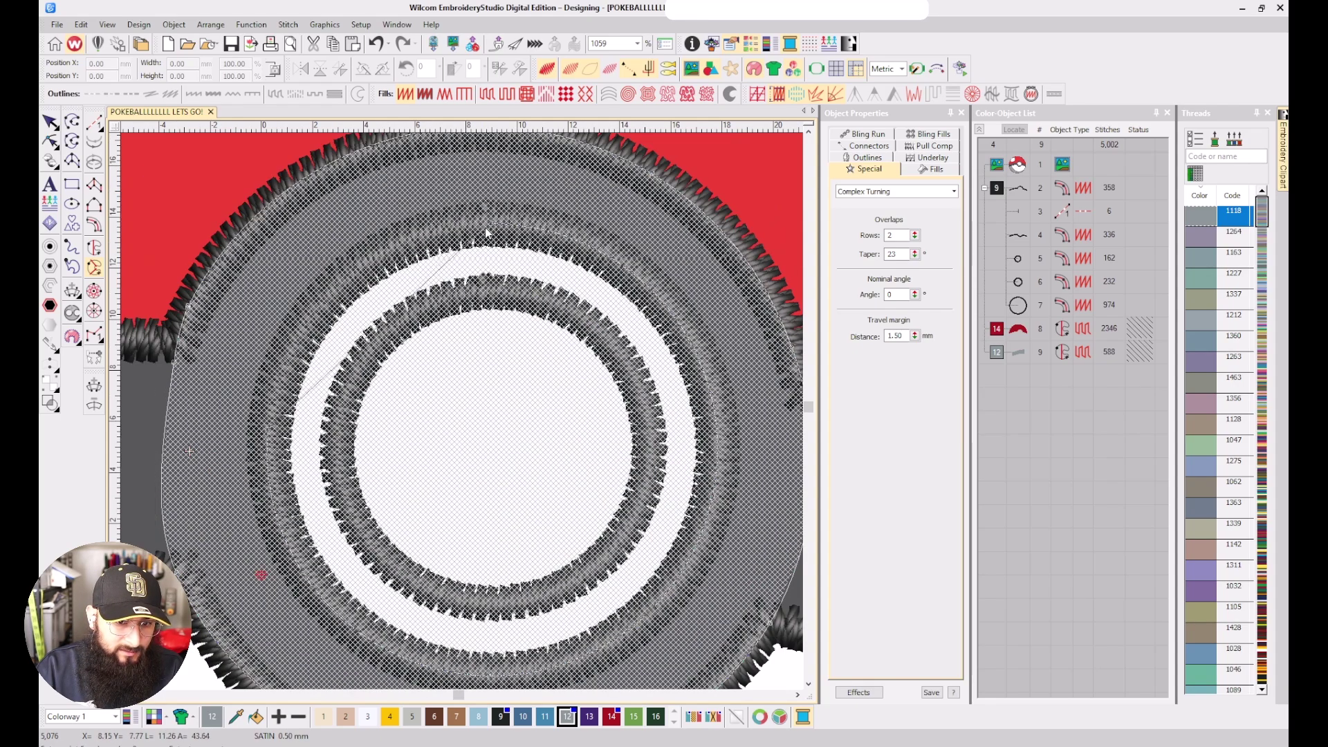
right_click(492, 228)
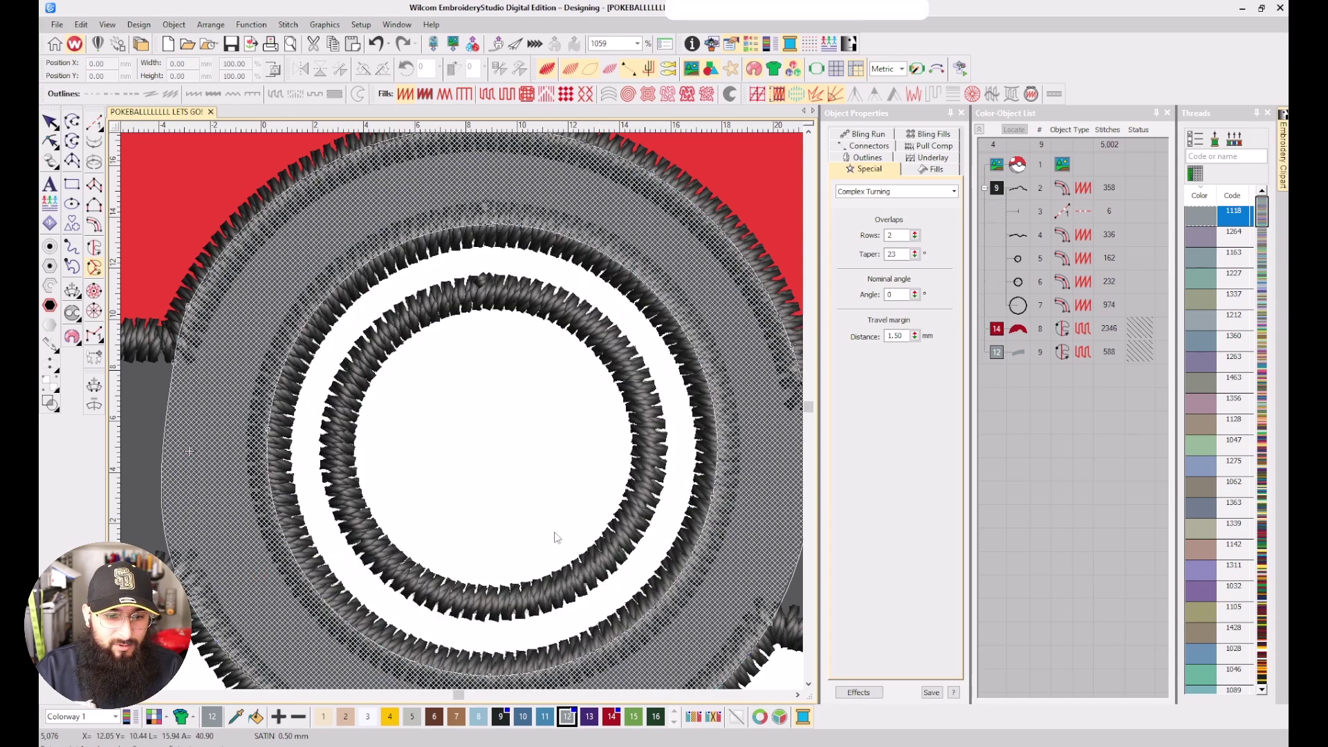
Place radial stitch angle lines around the button surround and generate its grey satin ring fill
scroll(464, 417, "down", 2)
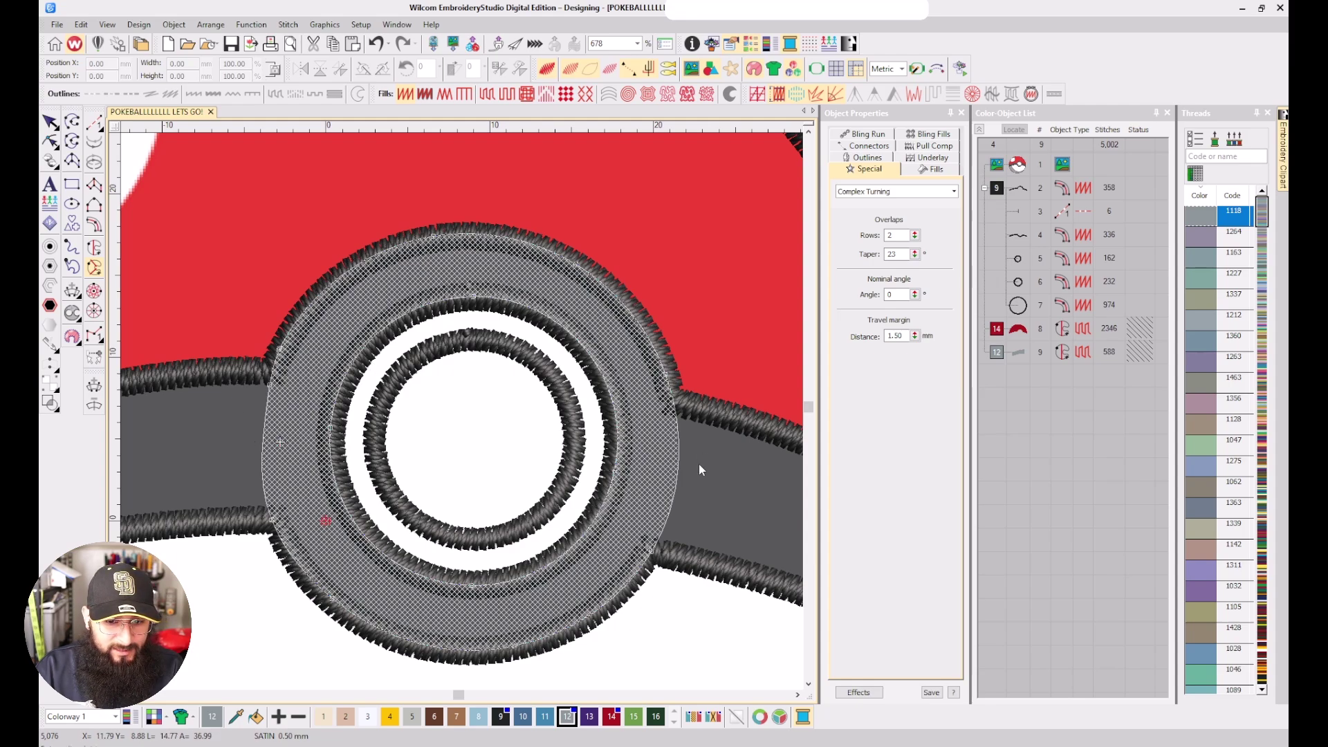
left_click(363, 363)
left_click(303, 297)
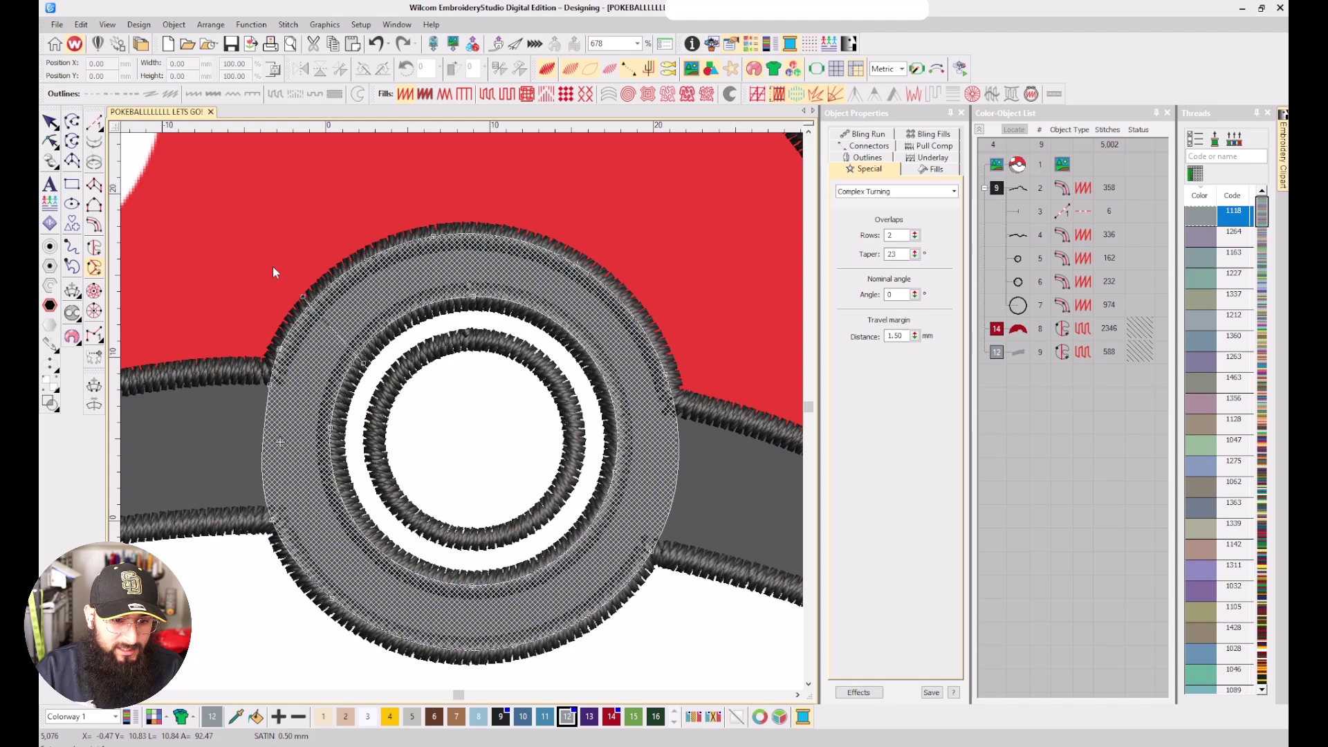
left_click(347, 487)
left_click(205, 604)
left_click(507, 572)
left_click(518, 549)
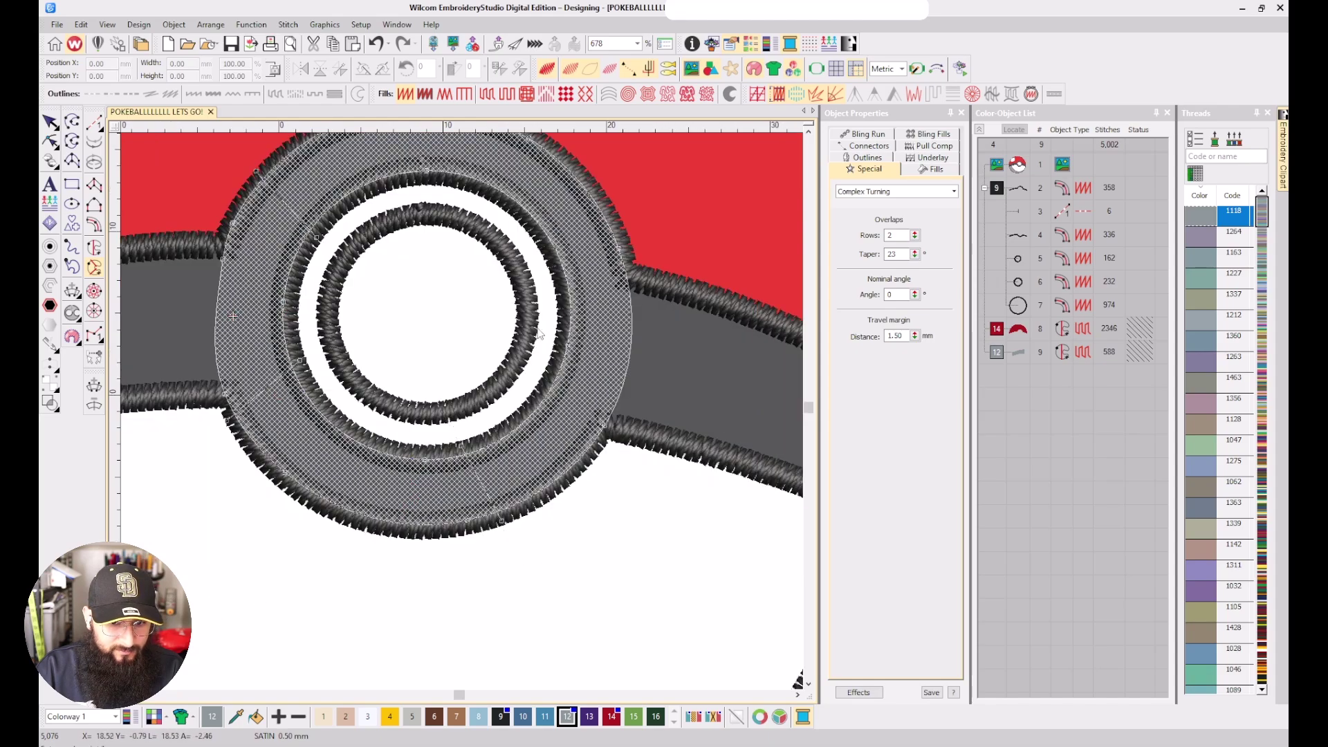
left_click(560, 329)
left_click(734, 335)
key("c")
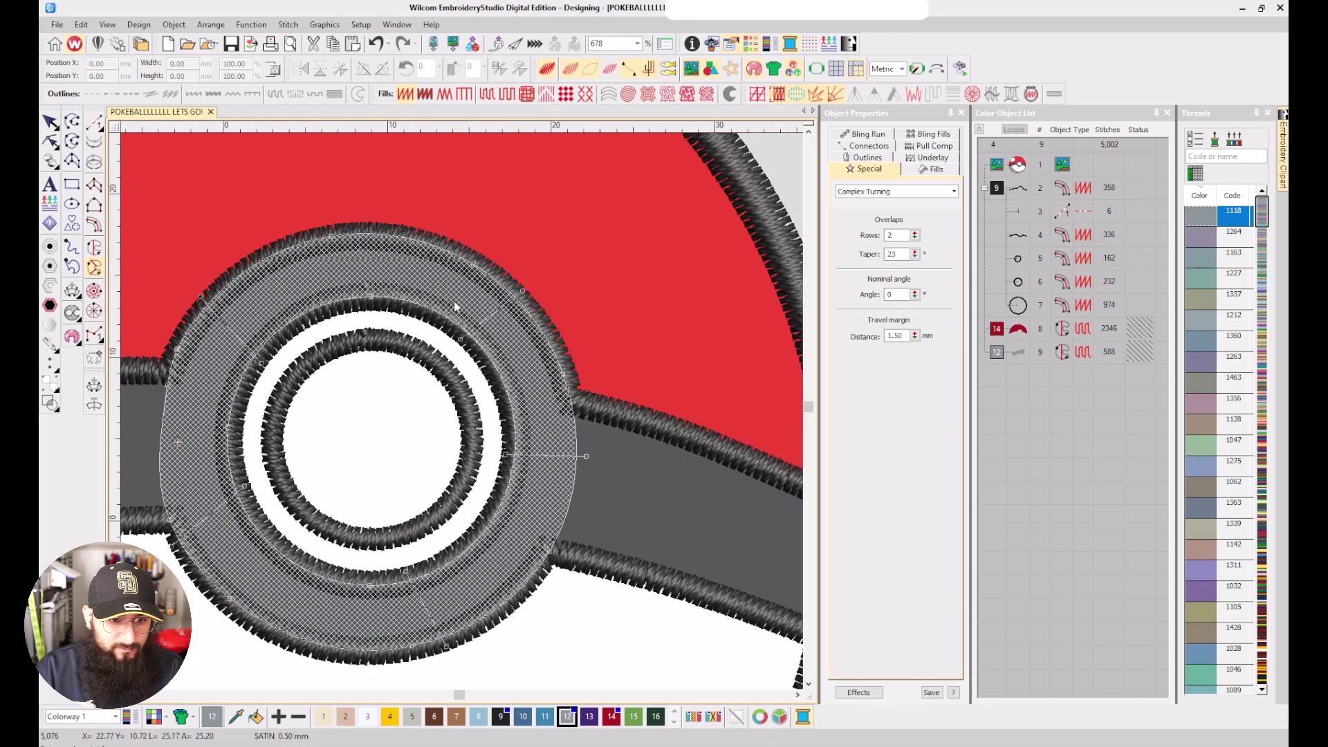
left_click(363, 218)
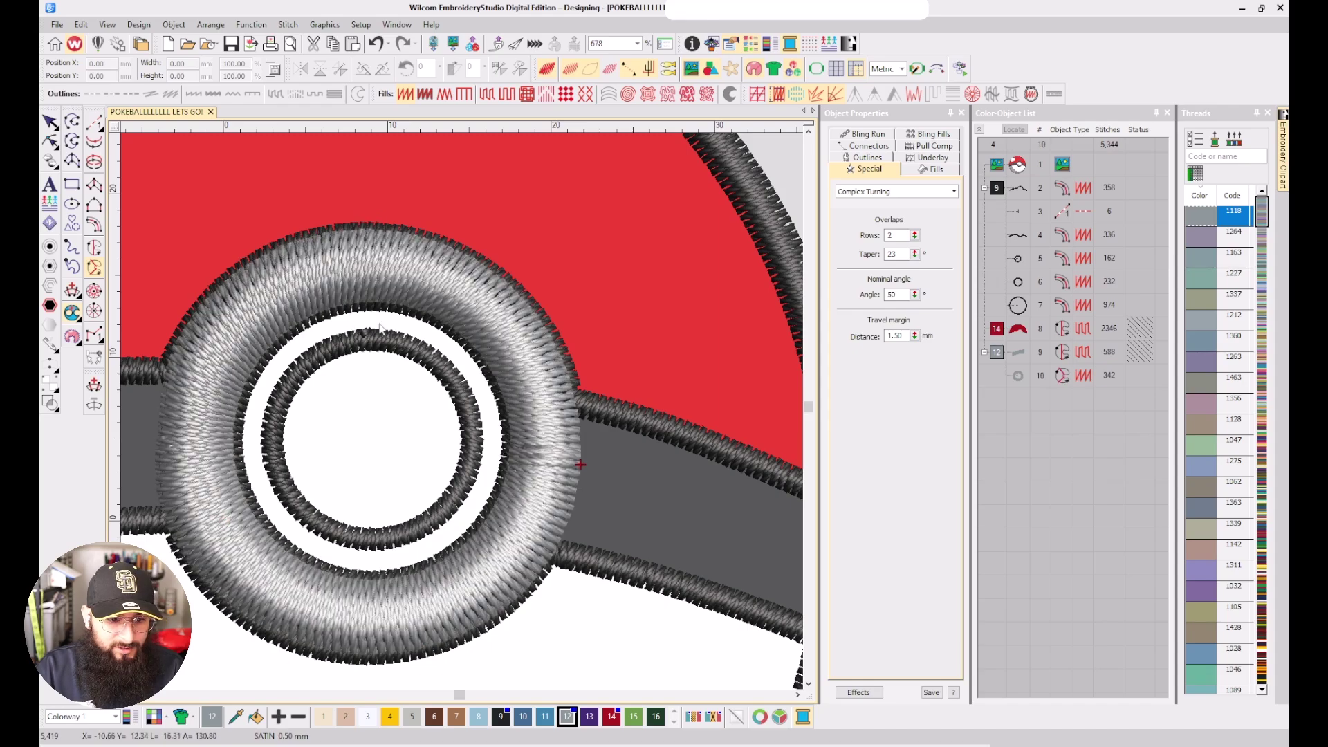
scroll(462, 415, "down", 2)
scroll(456, 408, "up", 1)
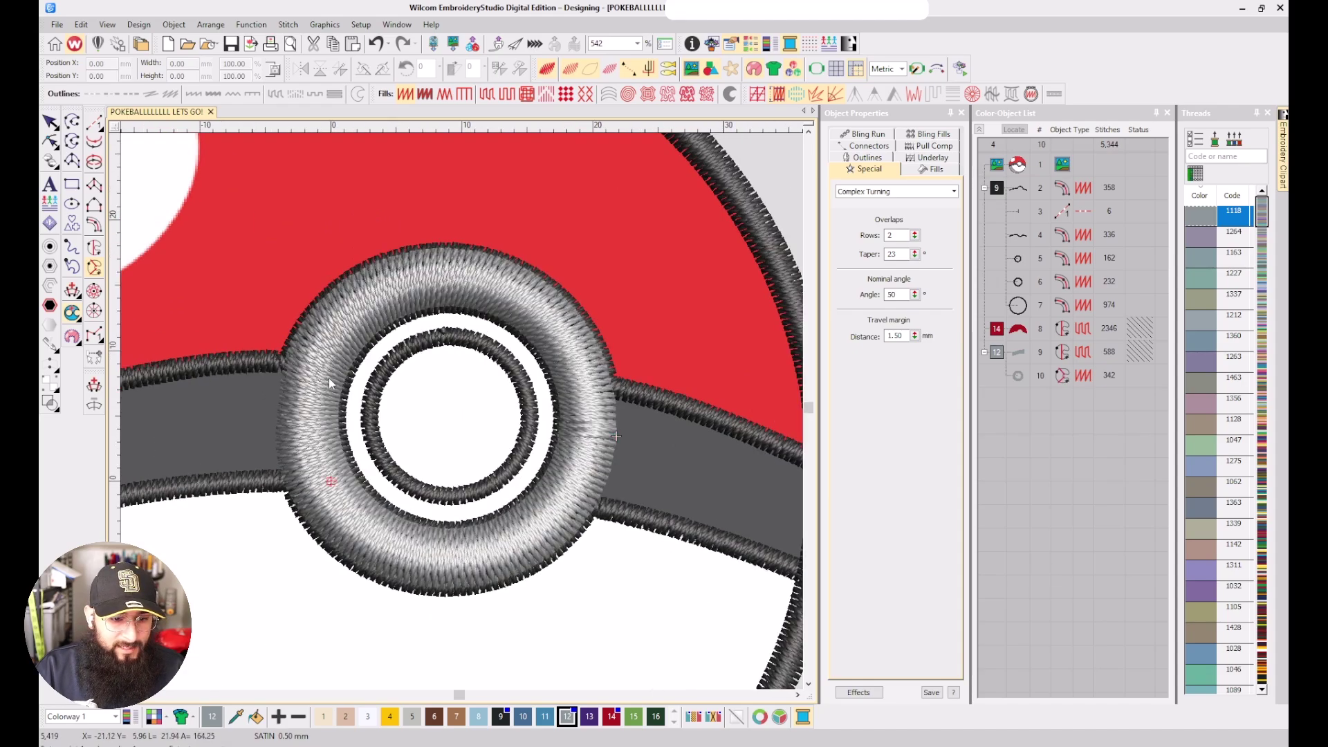
left_click(329, 377)
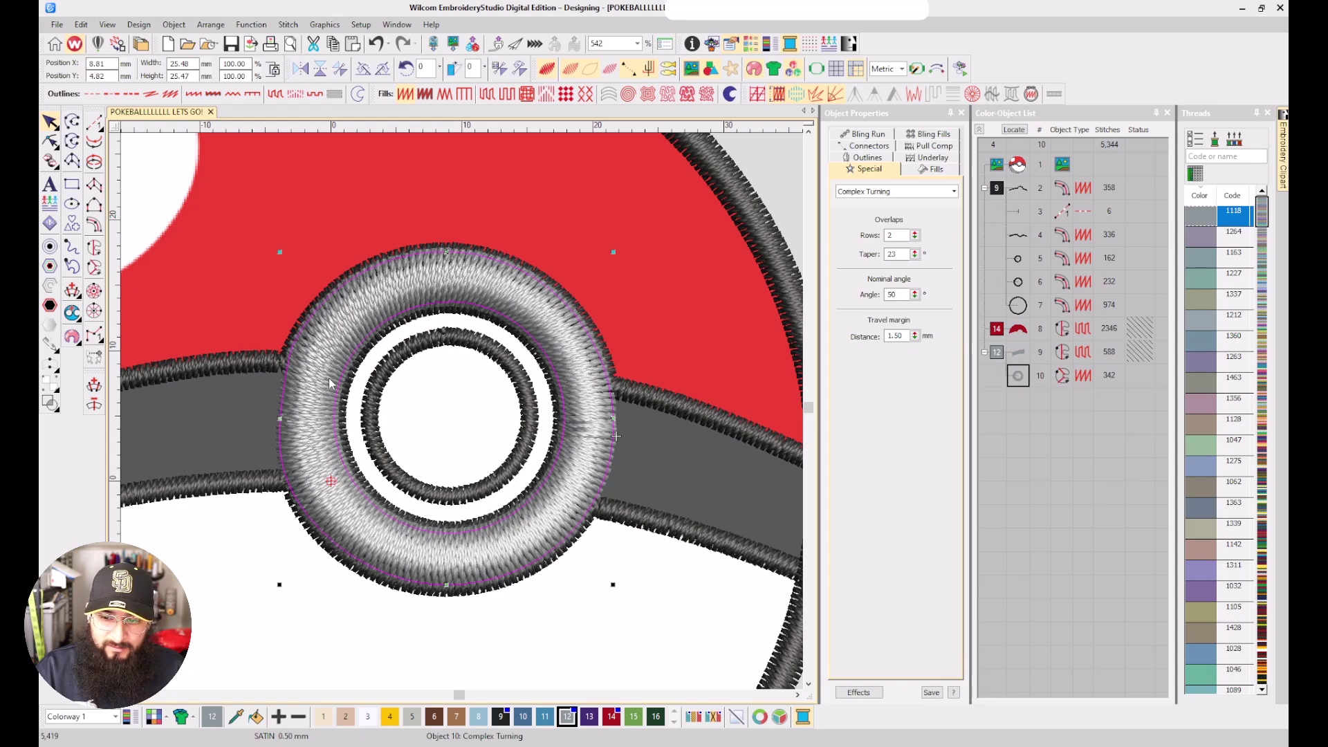
key("Escape")
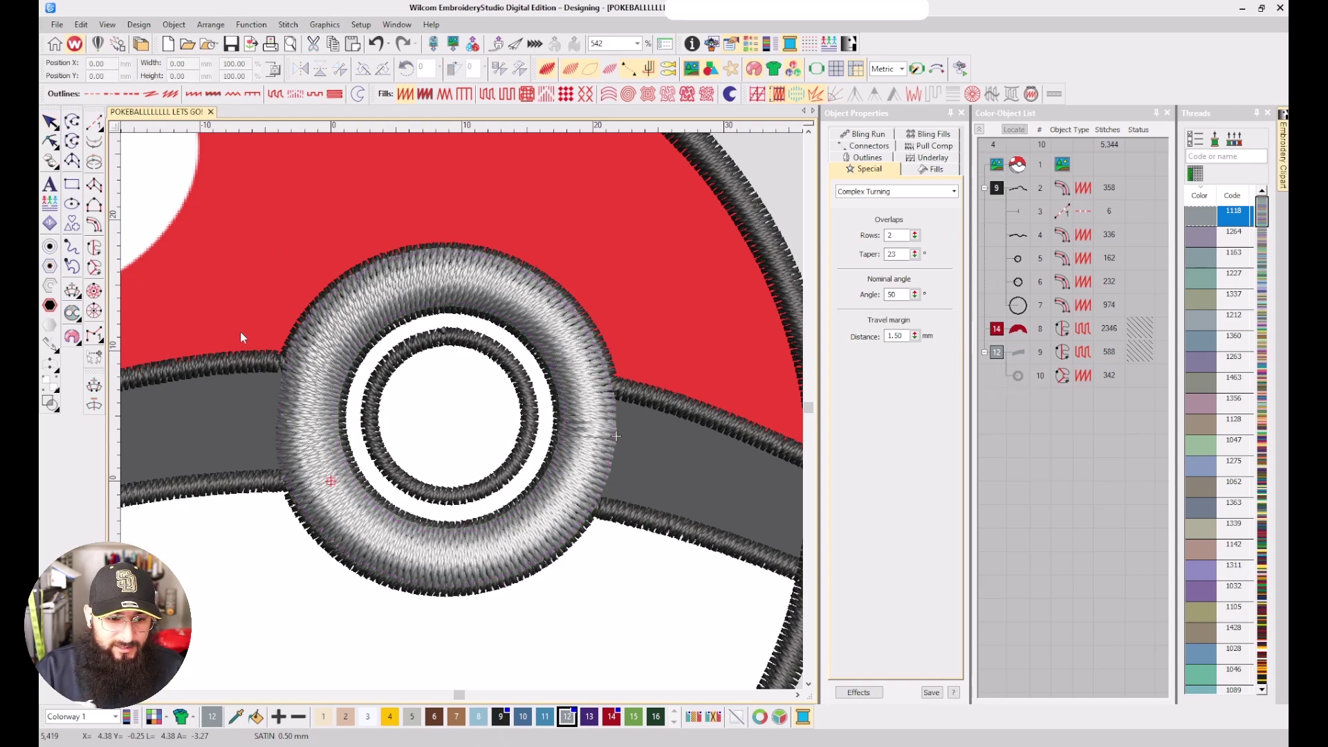
Draw a Run path from the left band along the ring's lower half to the band's right end, and sequence it before the ring fill
left_click(94, 122)
left_click(265, 427)
left_click(297, 427)
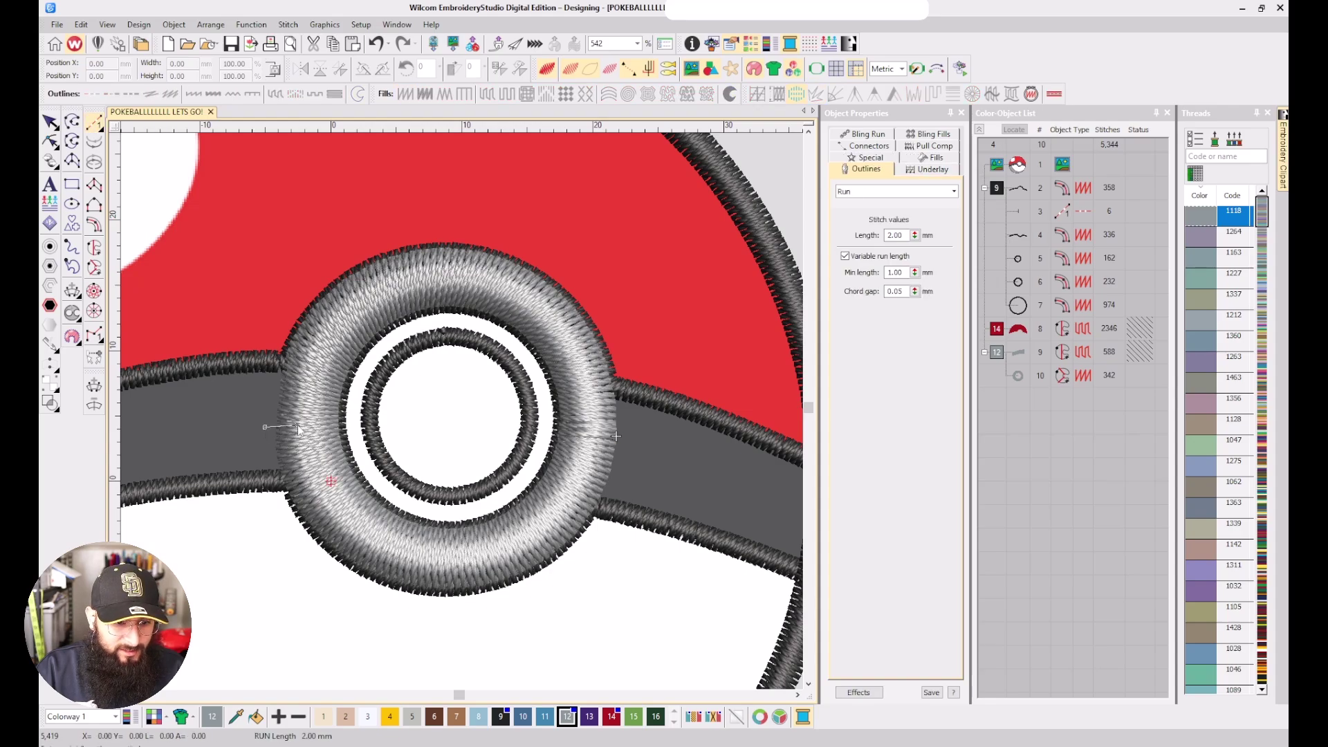
right_click(350, 516)
right_click(462, 553)
right_click(544, 507)
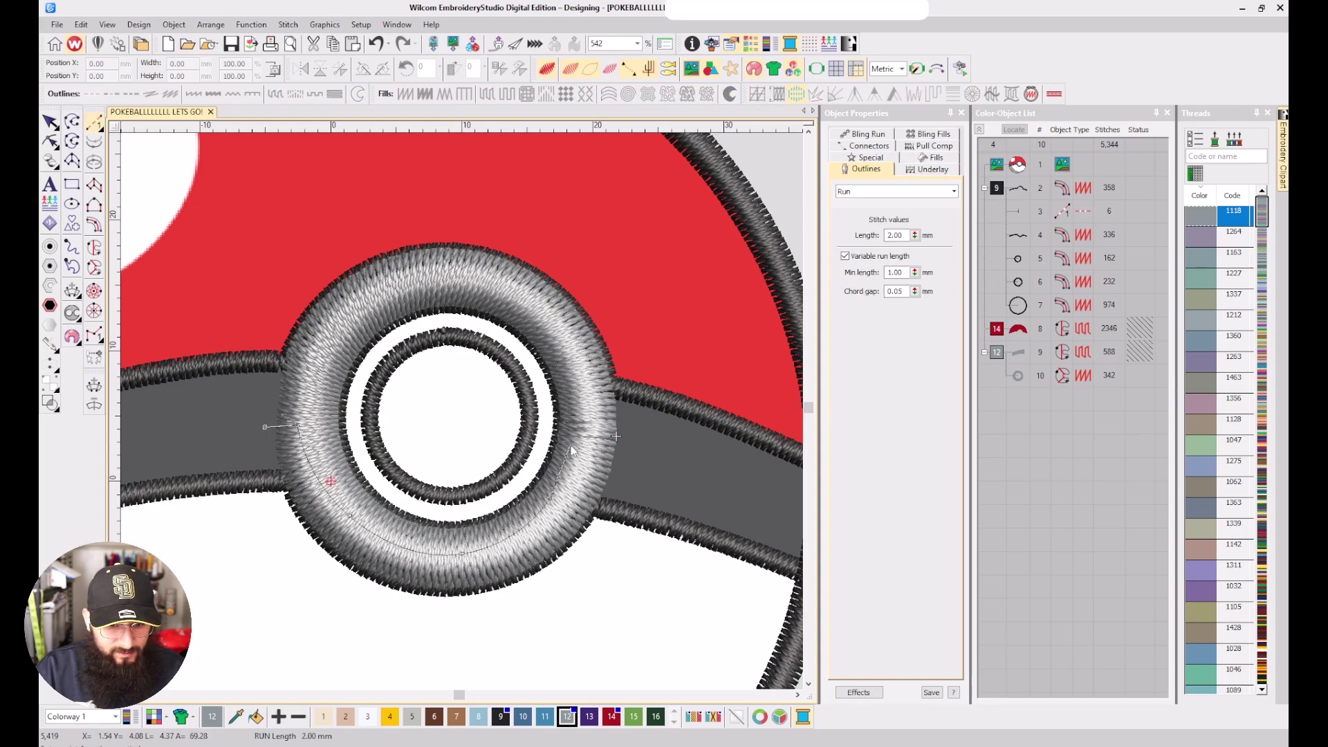
left_click(572, 444)
key("c")
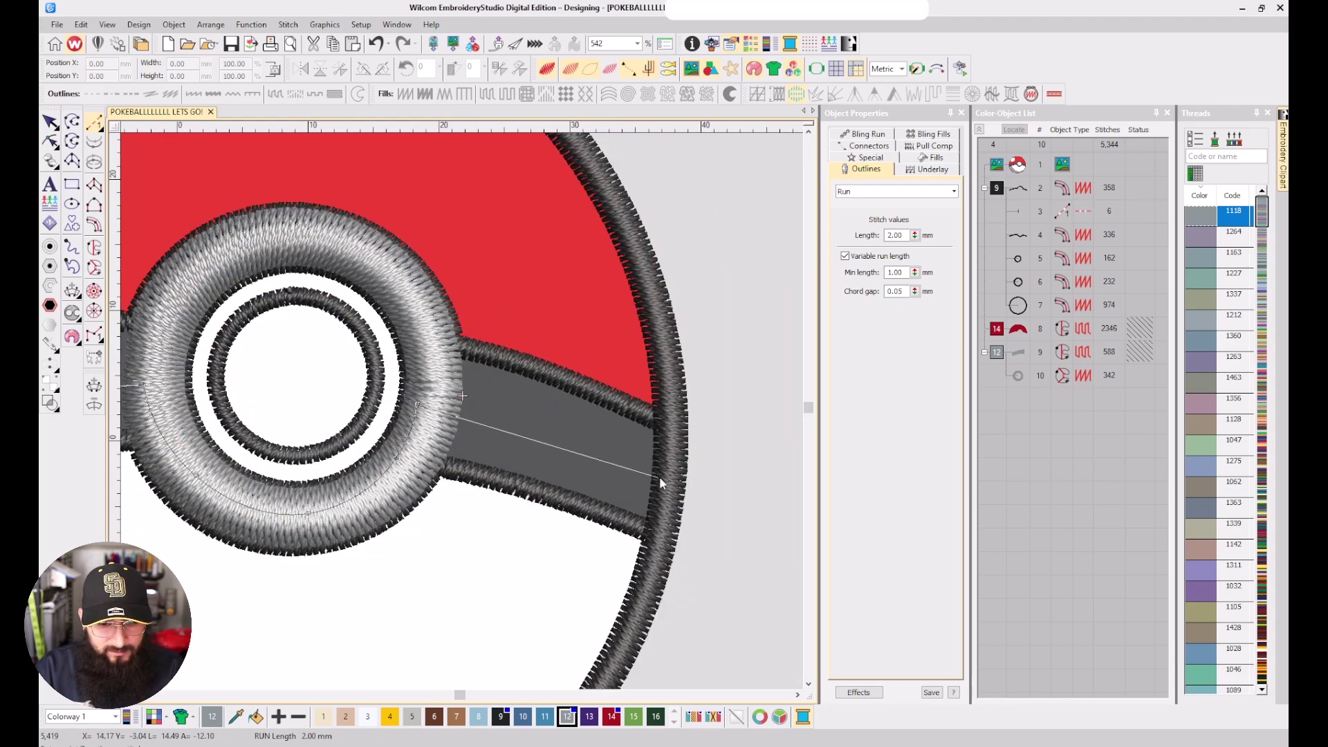
left_click(661, 479)
key("Return")
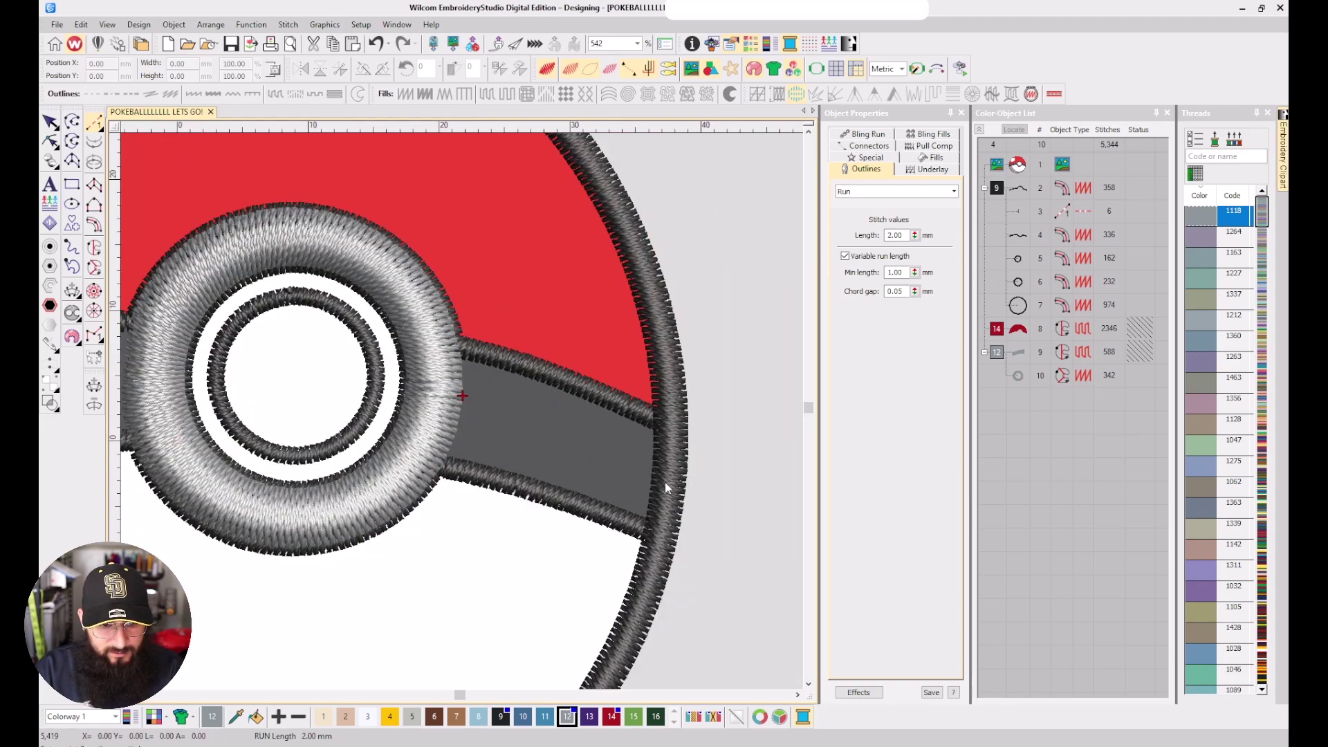
left_click(1022, 399)
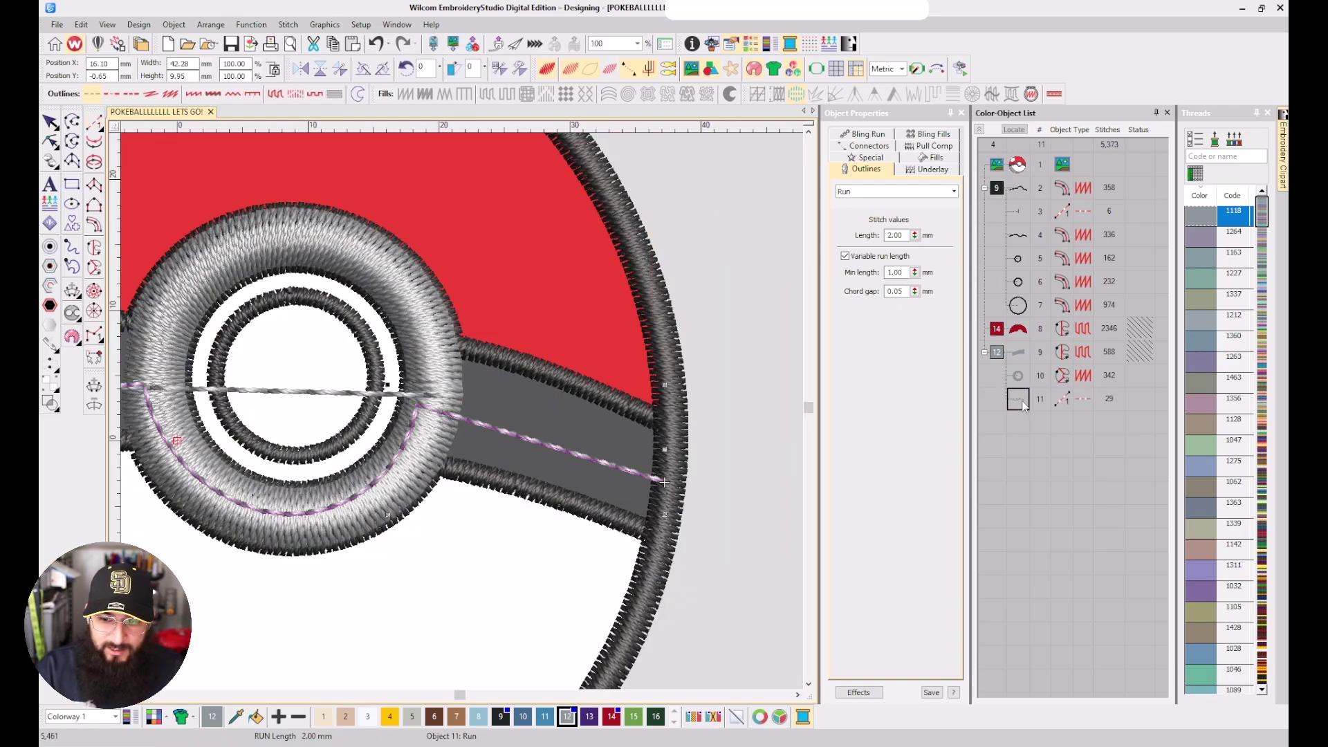
left_click_drag(1022, 399, 1024, 374)
Reshape the grey ring fill, moving its start point to the right side and its end point to the top
left_click(1019, 399)
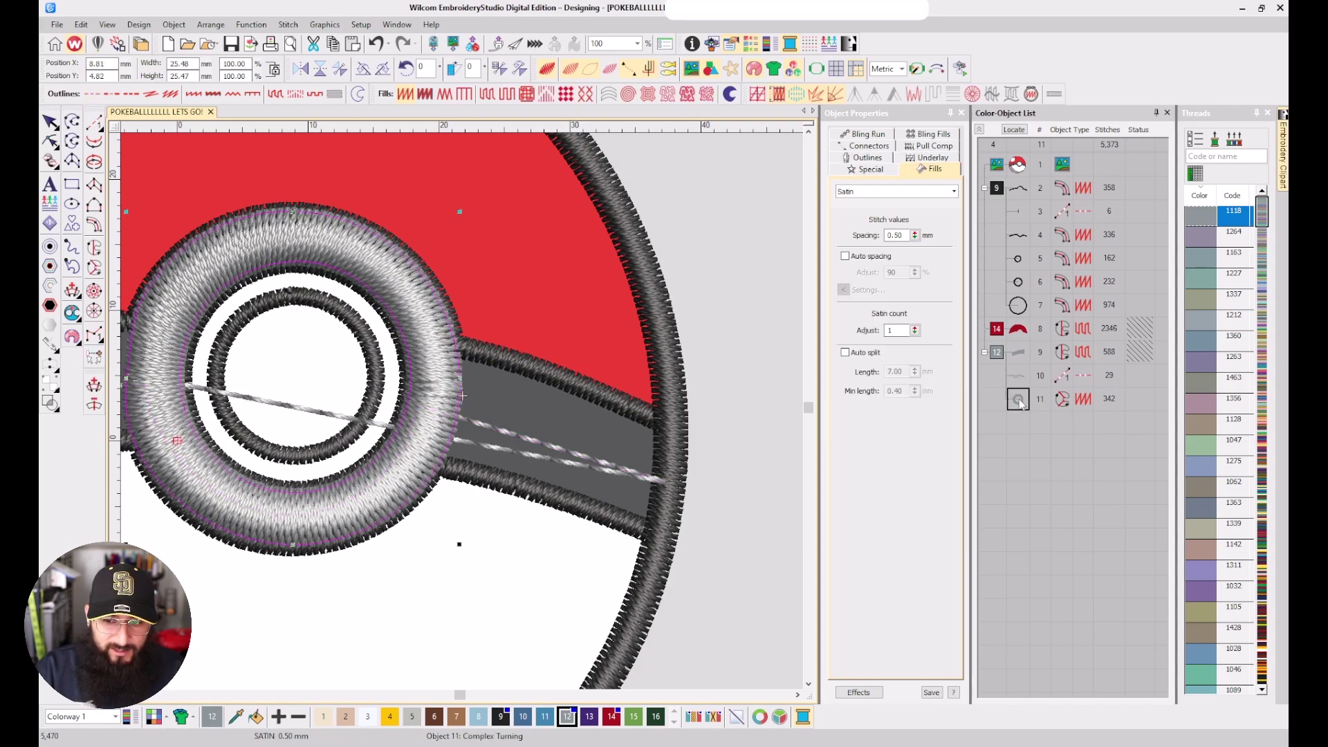
key("h")
scroll(462, 411, "down", 1)
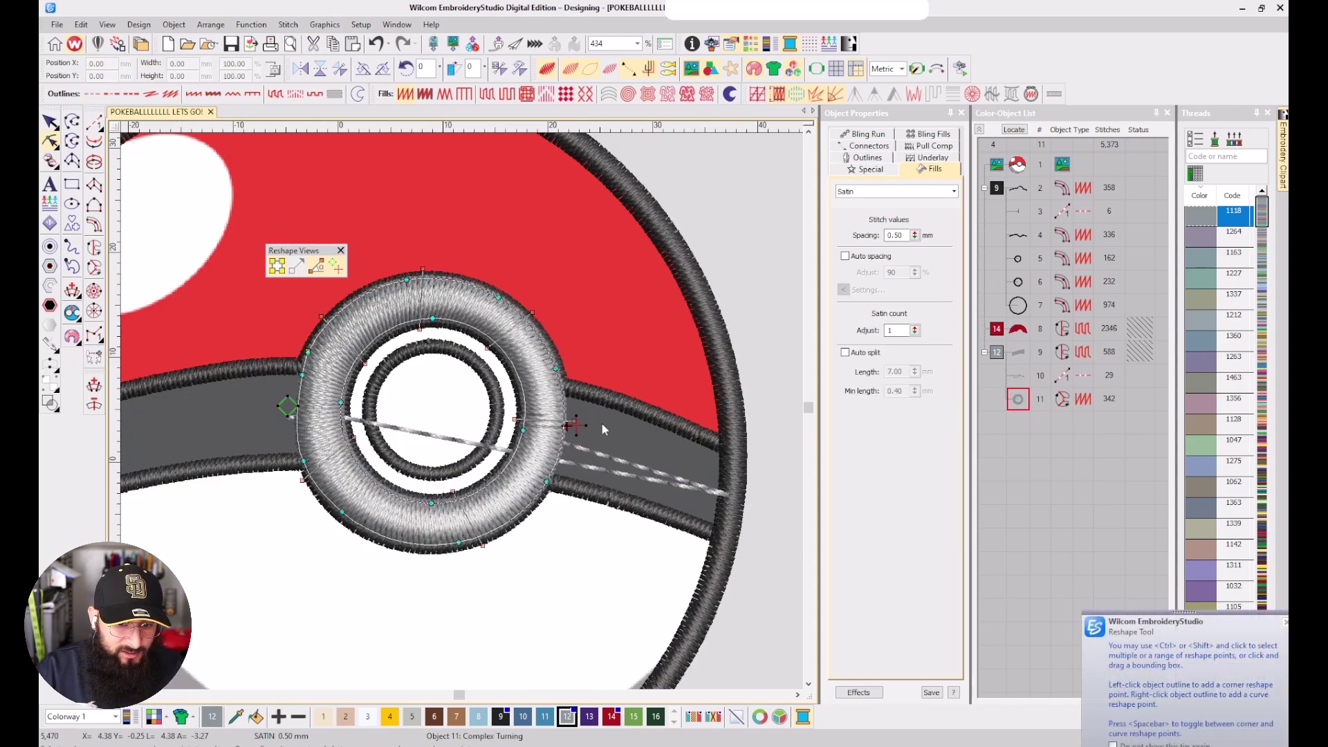
left_click_drag(286, 393, 429, 249)
mouse_move(303, 398)
left_mouse_down()
mouse_move(612, 393)
mouse_move(582, 432)
left_mouse_up()
key("Escape")
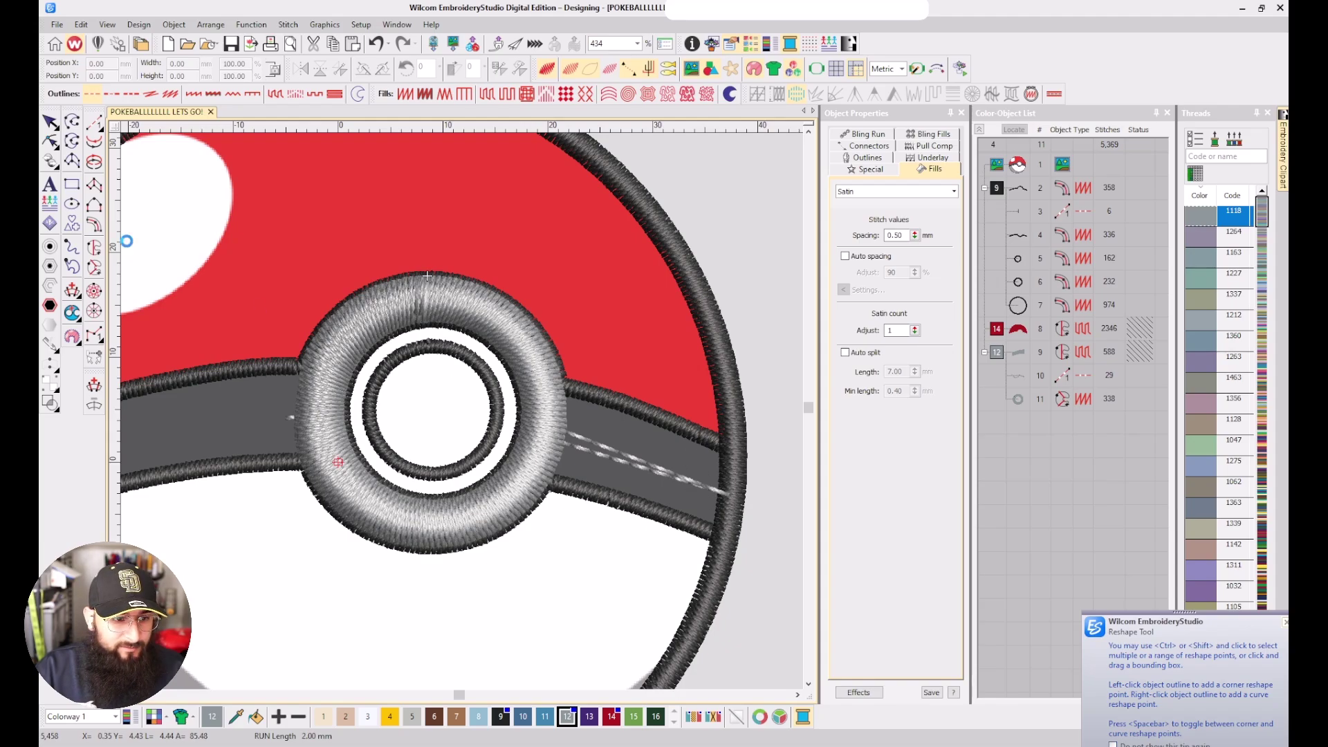
Trace a Complex Fill boundary around the band's right section, between the button surround and the Pokéball's outer outline
left_click(94, 247)
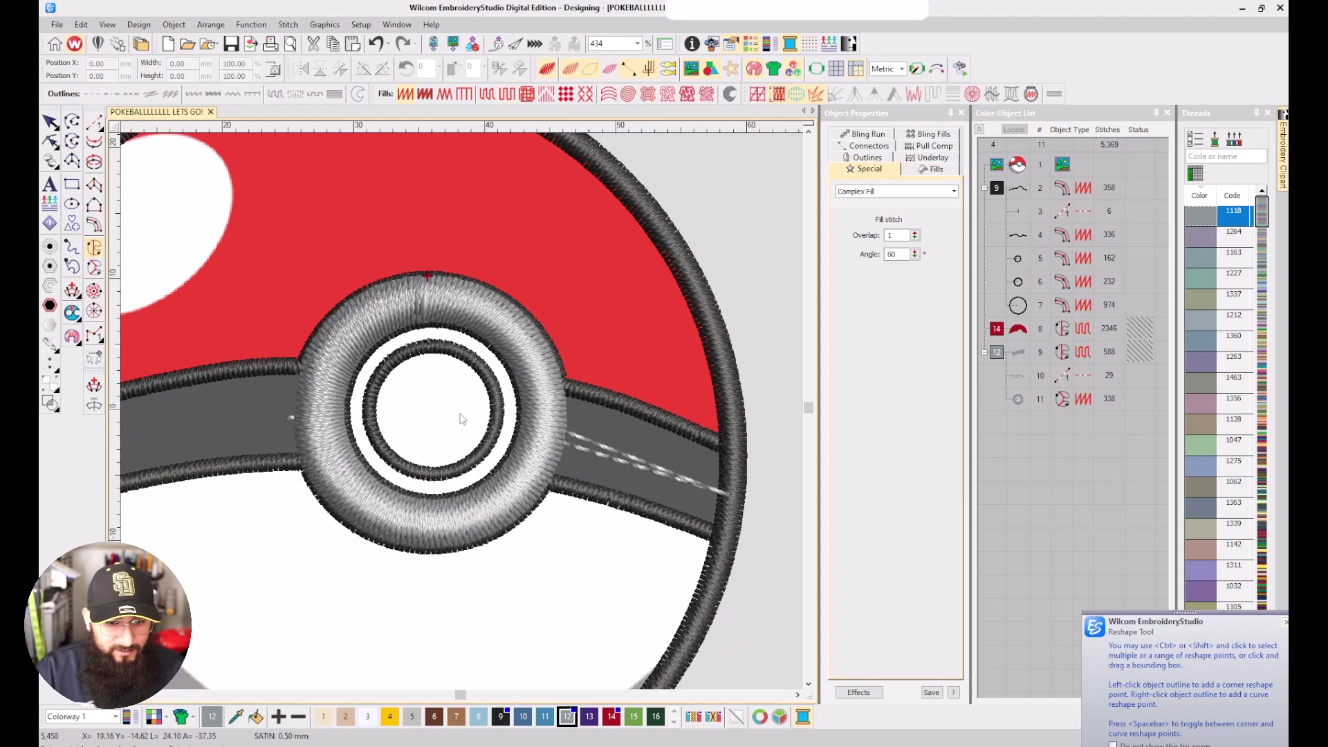
scroll(462, 419, "up", 2)
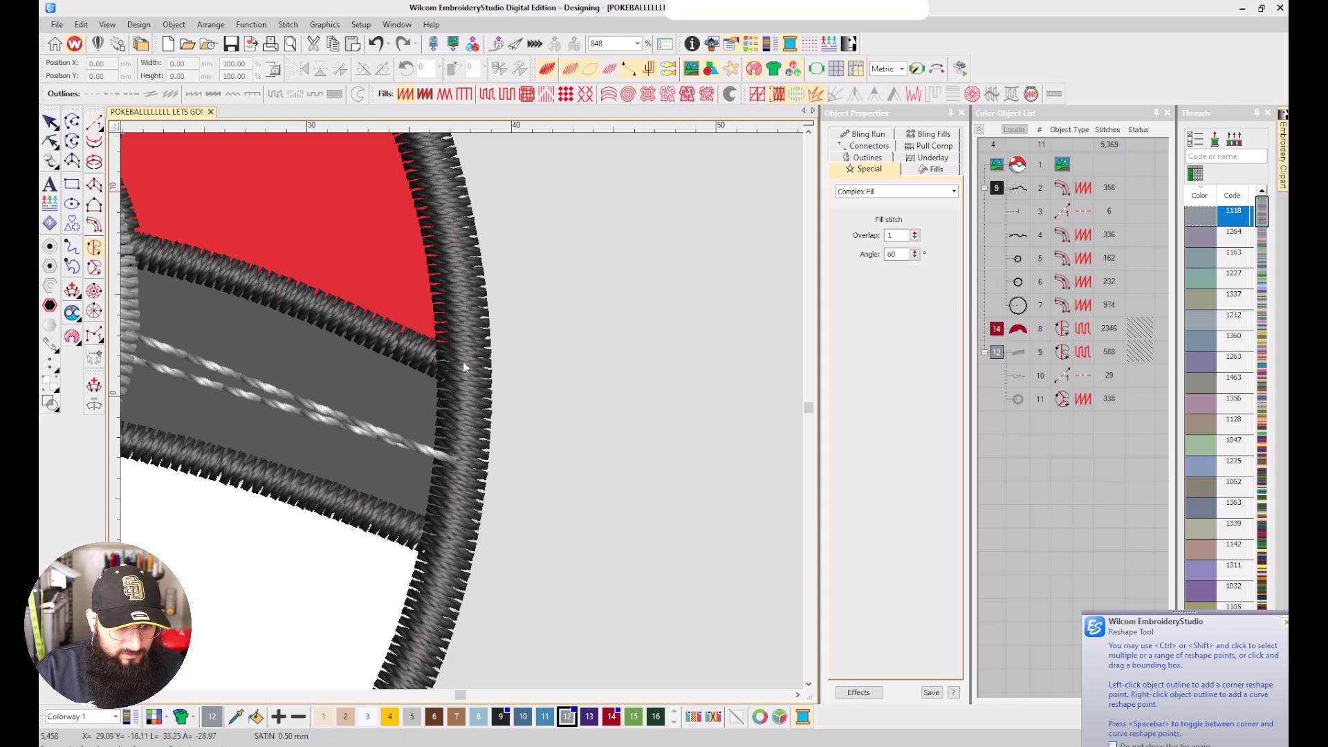
left_click(450, 551)
right_click(350, 507)
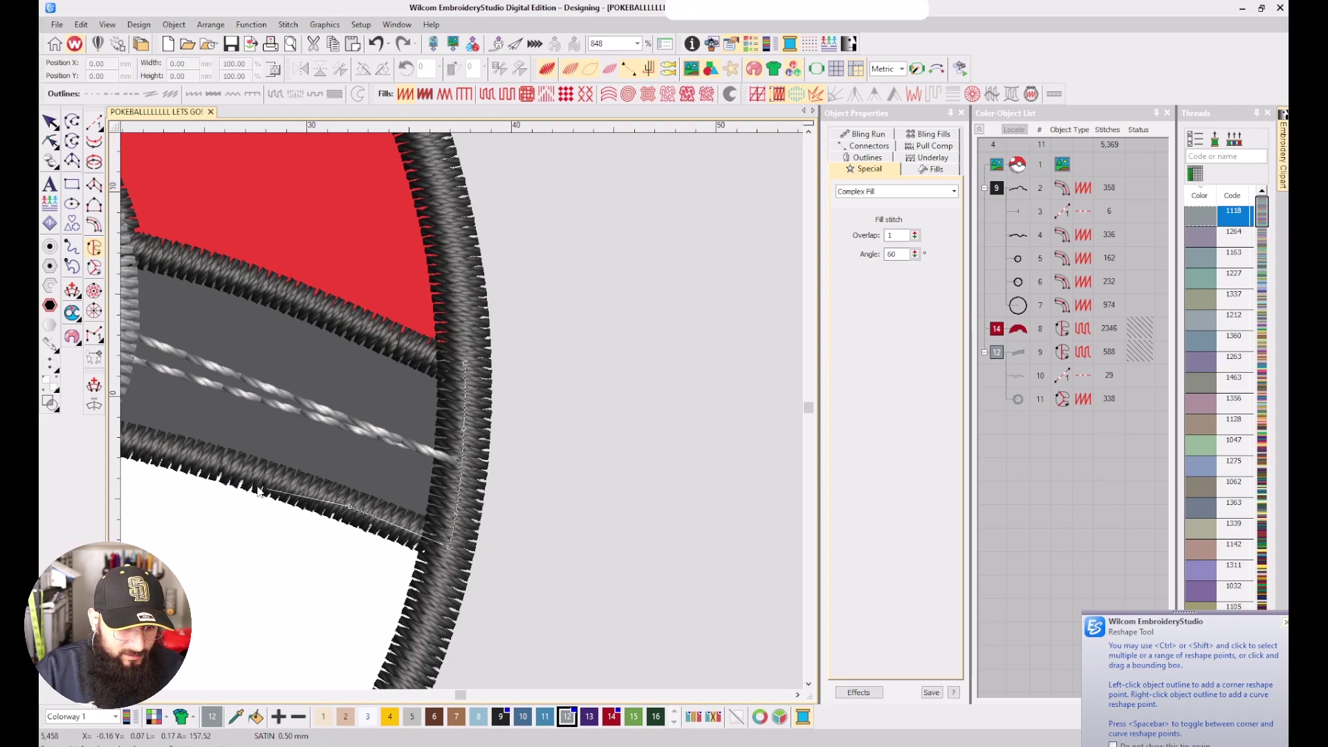
right_click(277, 417)
left_click(247, 414)
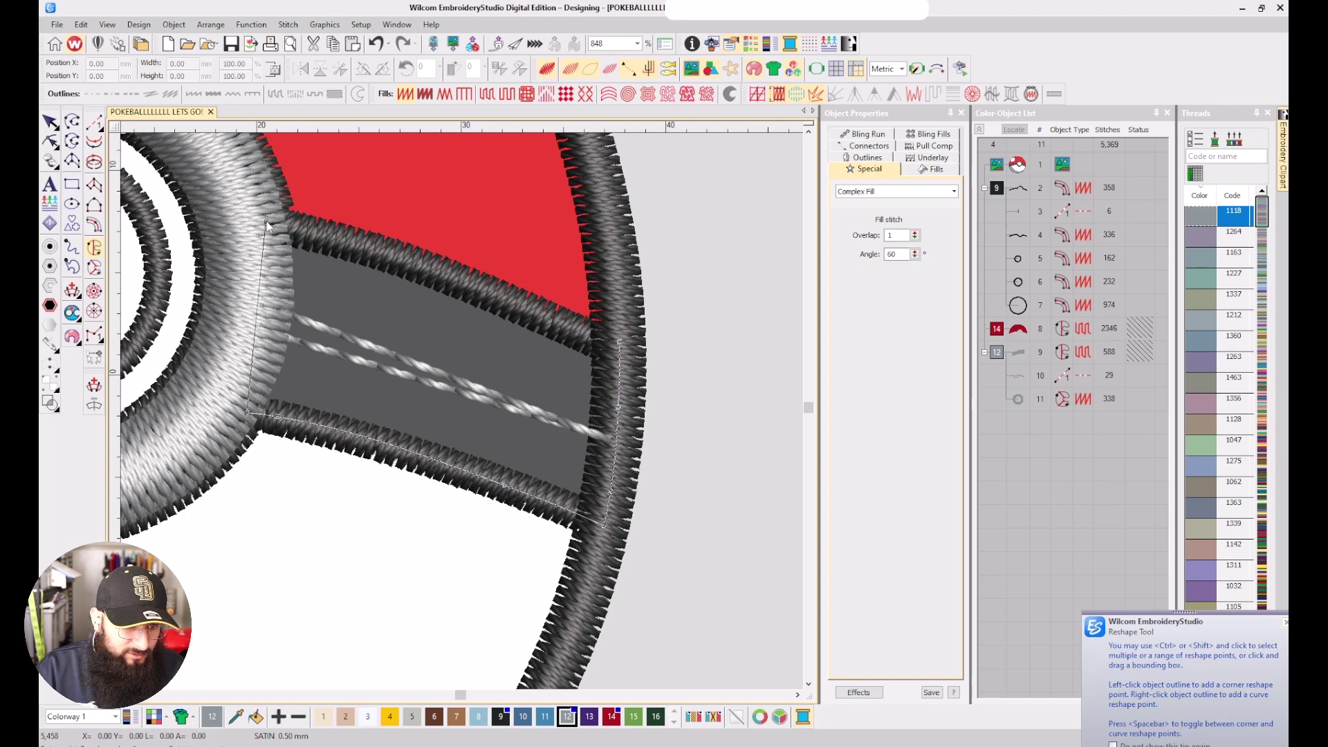
left_click(309, 230)
left_click(476, 284)
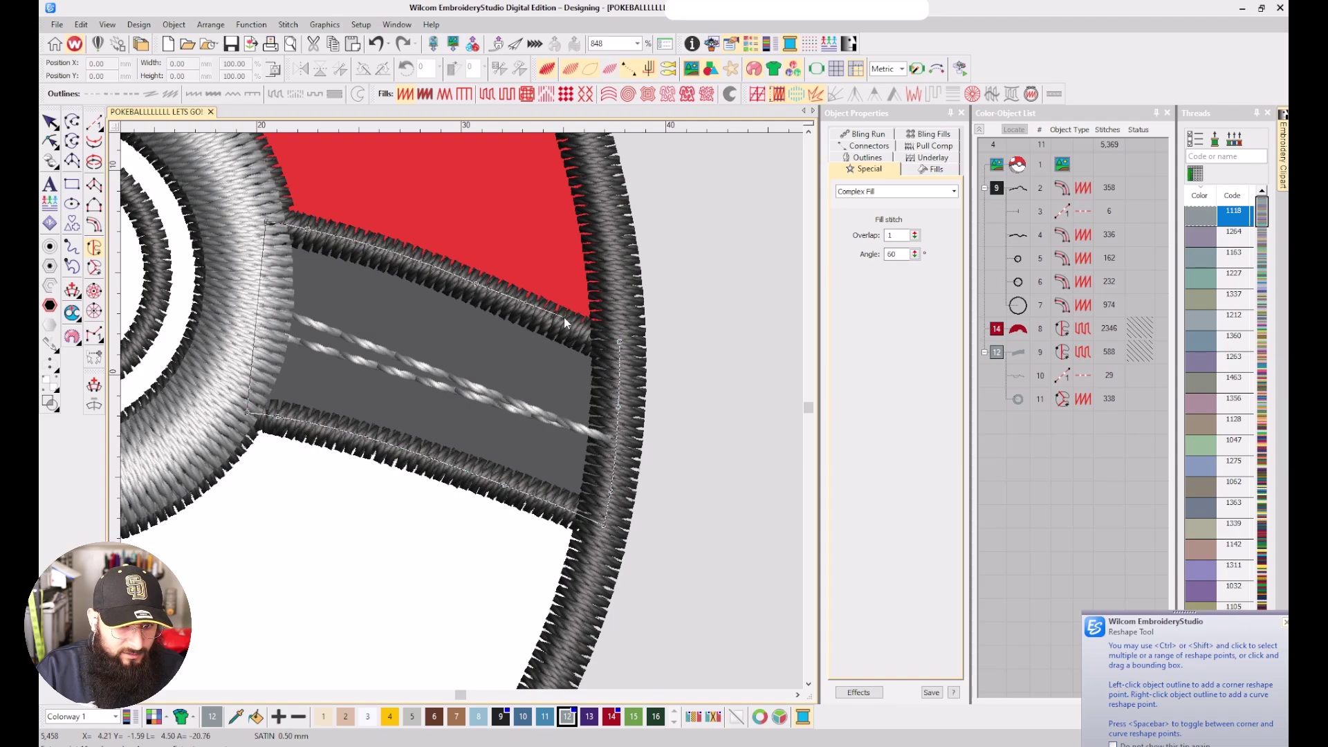
left_click(589, 340)
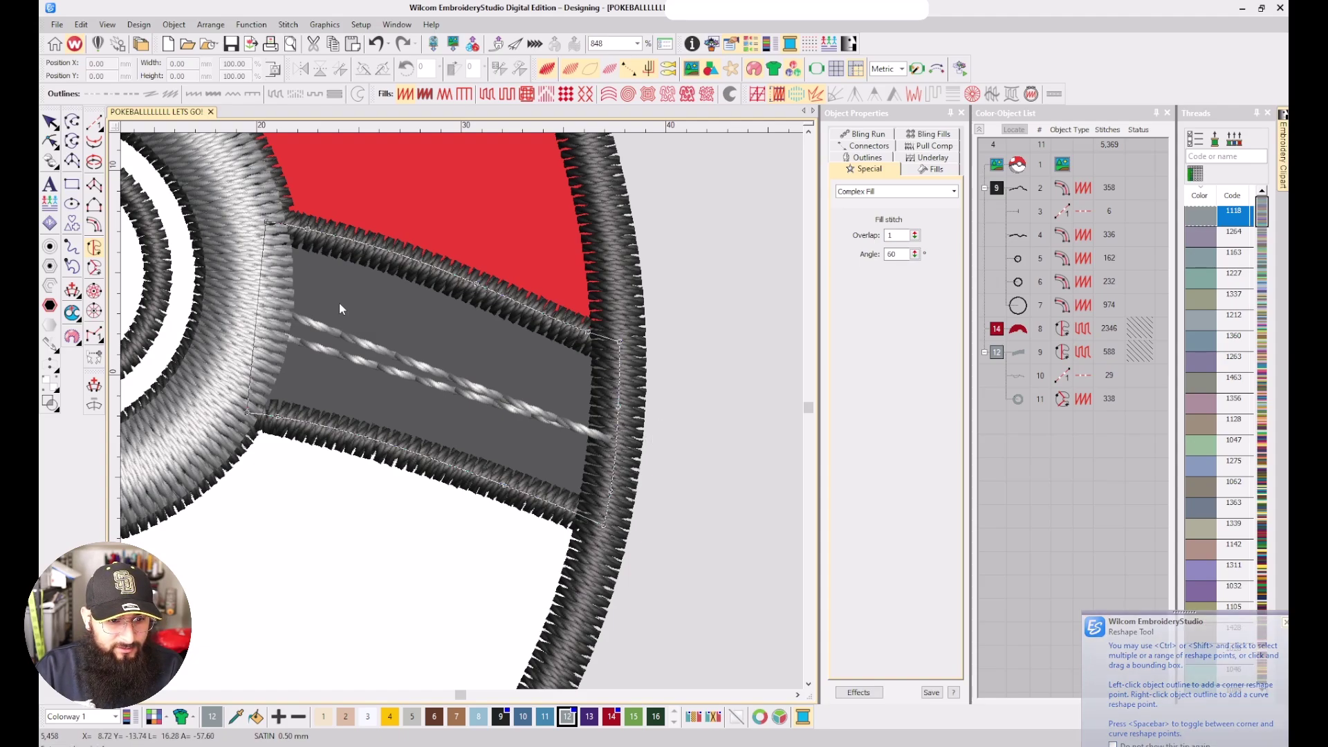
Close the right band section's boundary and generate its grey fill with a steep stitch angle line crossing the band
key("Return")
left_click(442, 234)
left_click(398, 512)
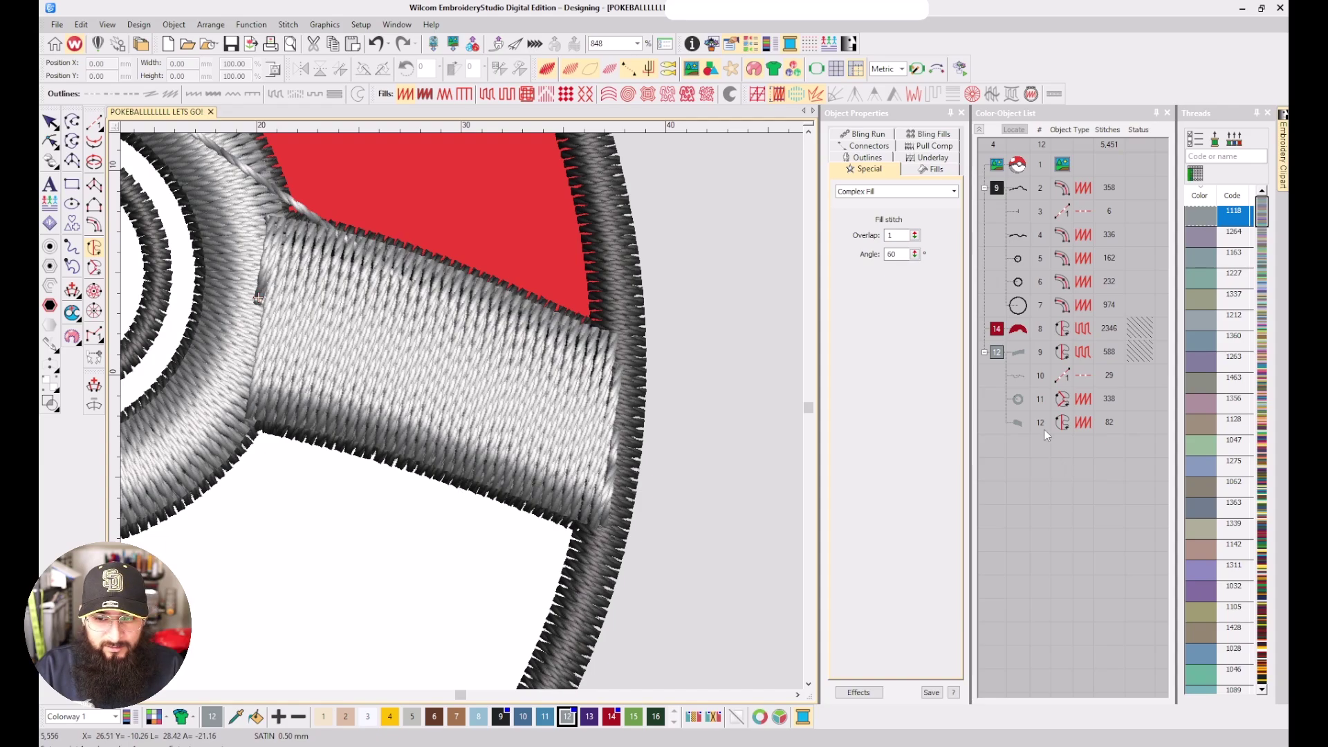
Change the right band section's fill to Tatami and sequence it before the grey ring fill
left_click(1020, 424)
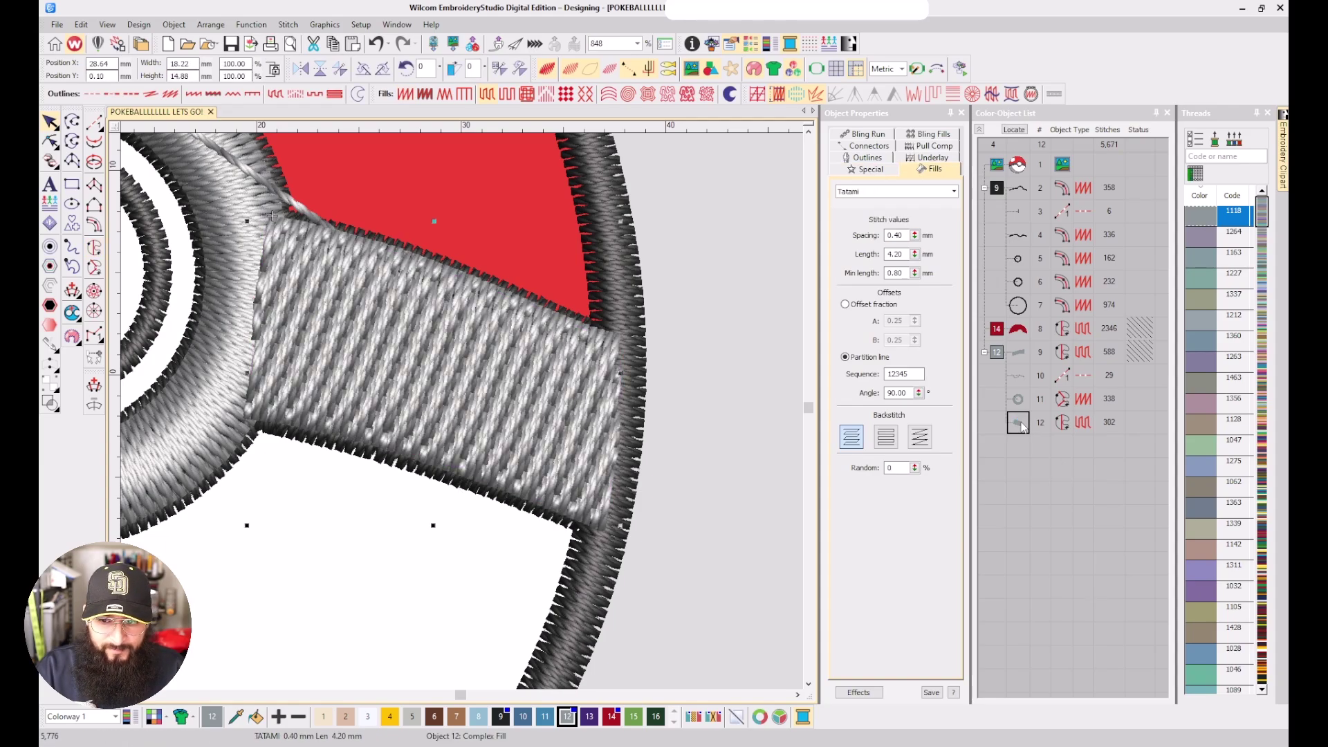
left_click_drag(1023, 427, 1023, 396)
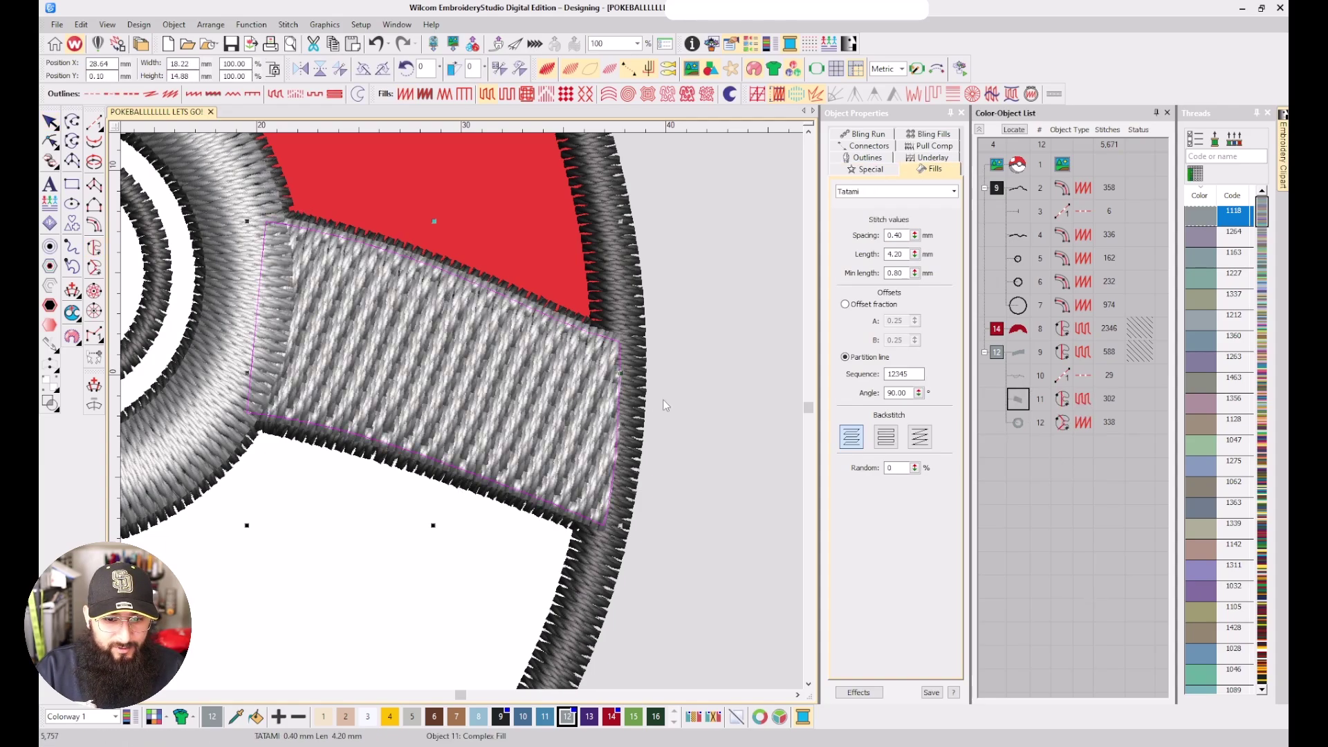
left_click(1016, 423)
key("Escape")
scroll(685, 442, "down", 2)
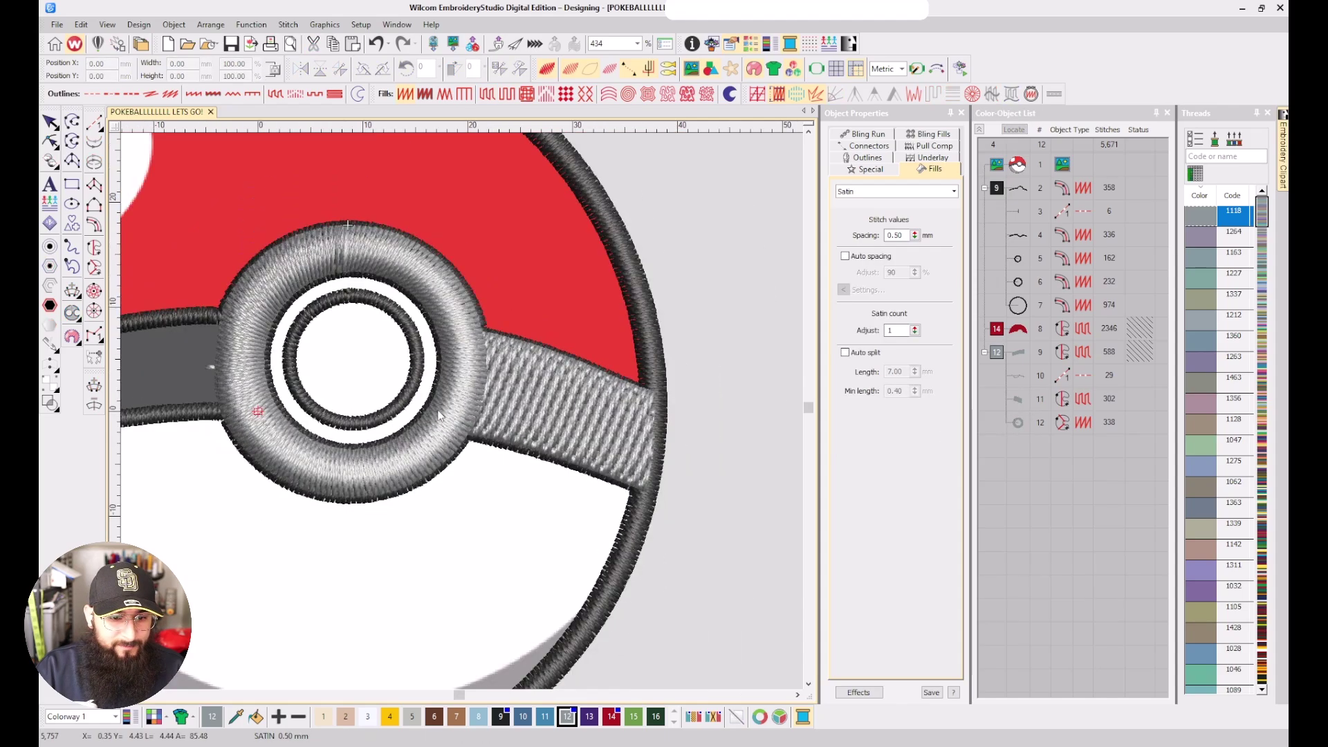
scroll(439, 415, "up", 1)
Unhide all the hidden fills of the design
left_click(998, 350)
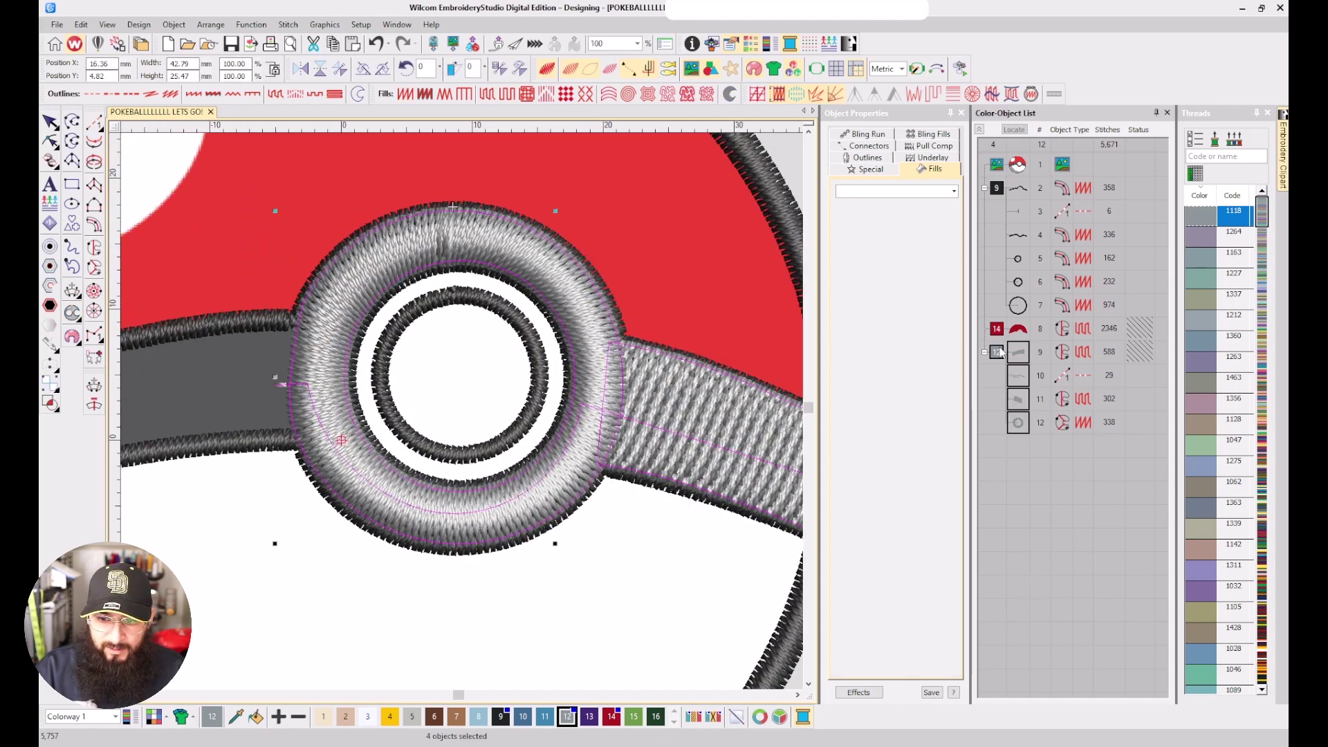
right_click(998, 349)
right_click(995, 503)
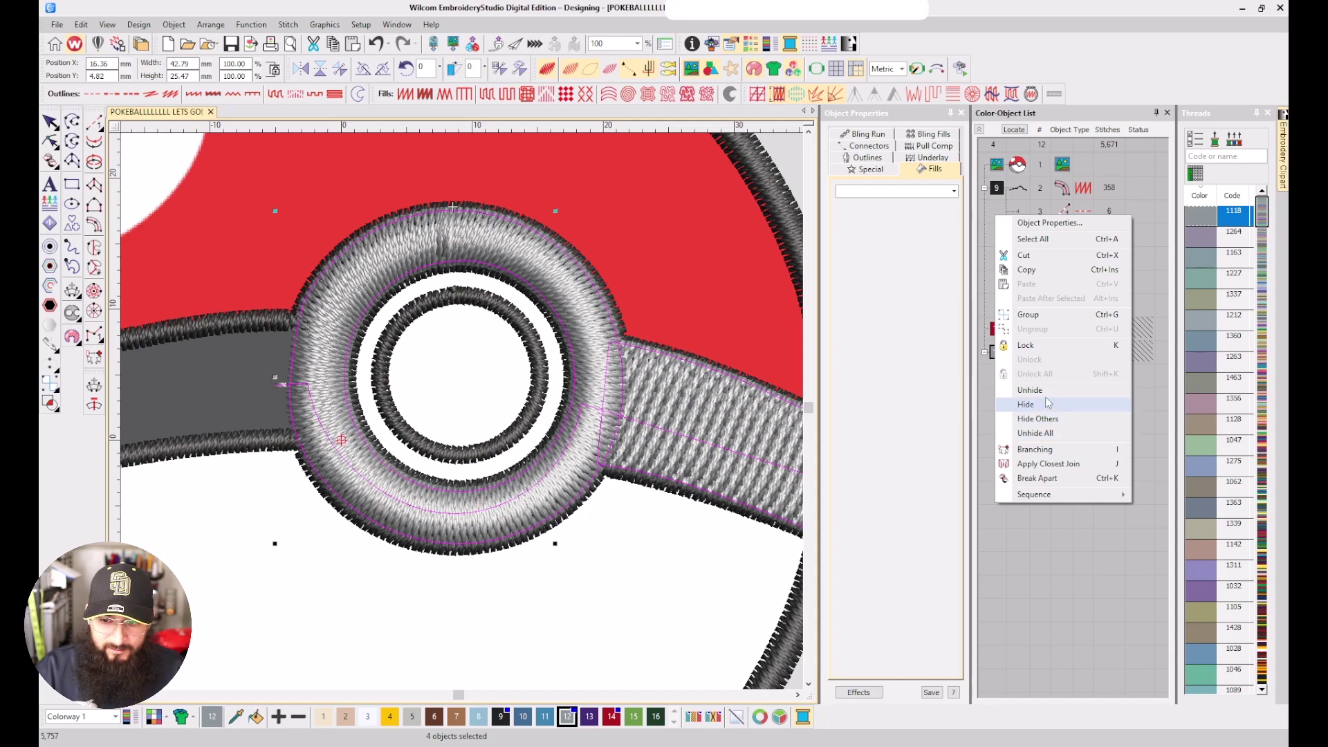
left_click(1037, 433)
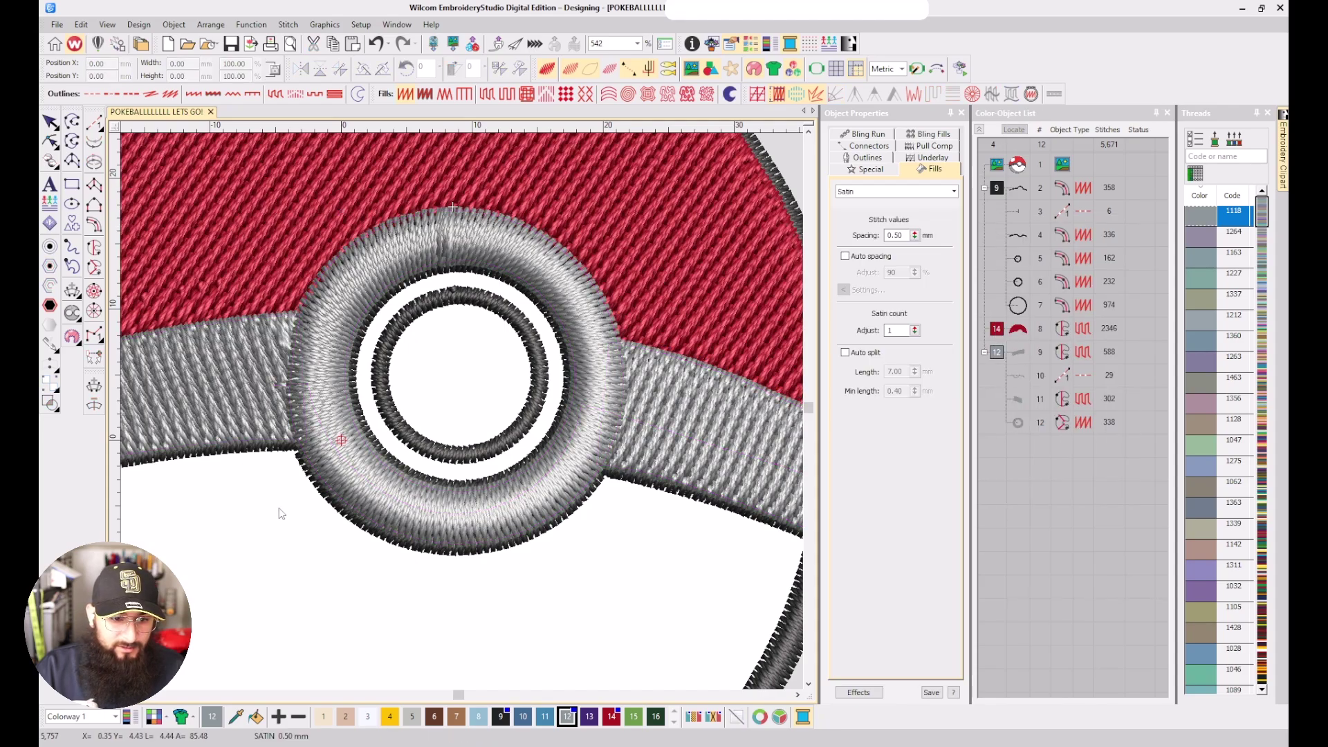
Move all the grey objects ahead of the black outlines in the stitching sequence
scroll(463, 417, "down", 1)
left_click(1002, 354)
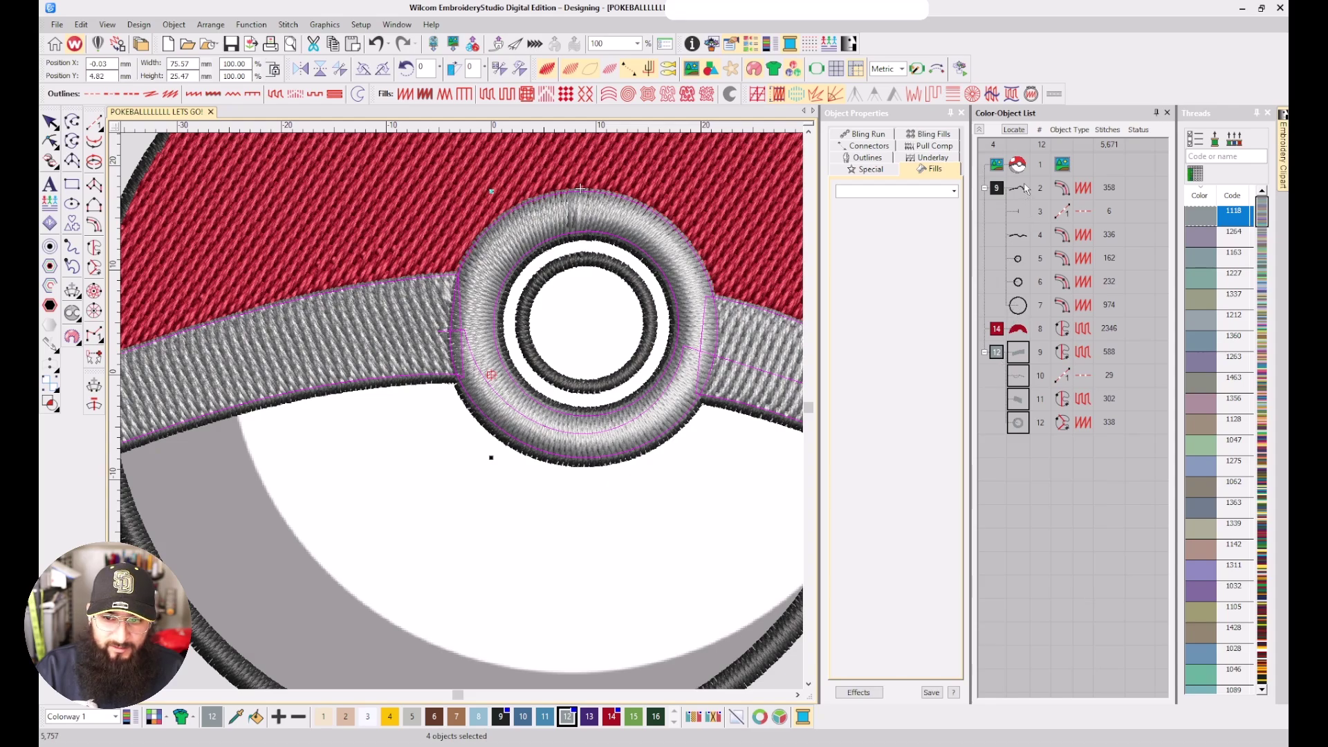
left_click_drag(1025, 188, 1020, 178)
Set the grey ring fill's connector after the object to a 7.0 mm jump with trimming set to Always
left_click(1022, 260)
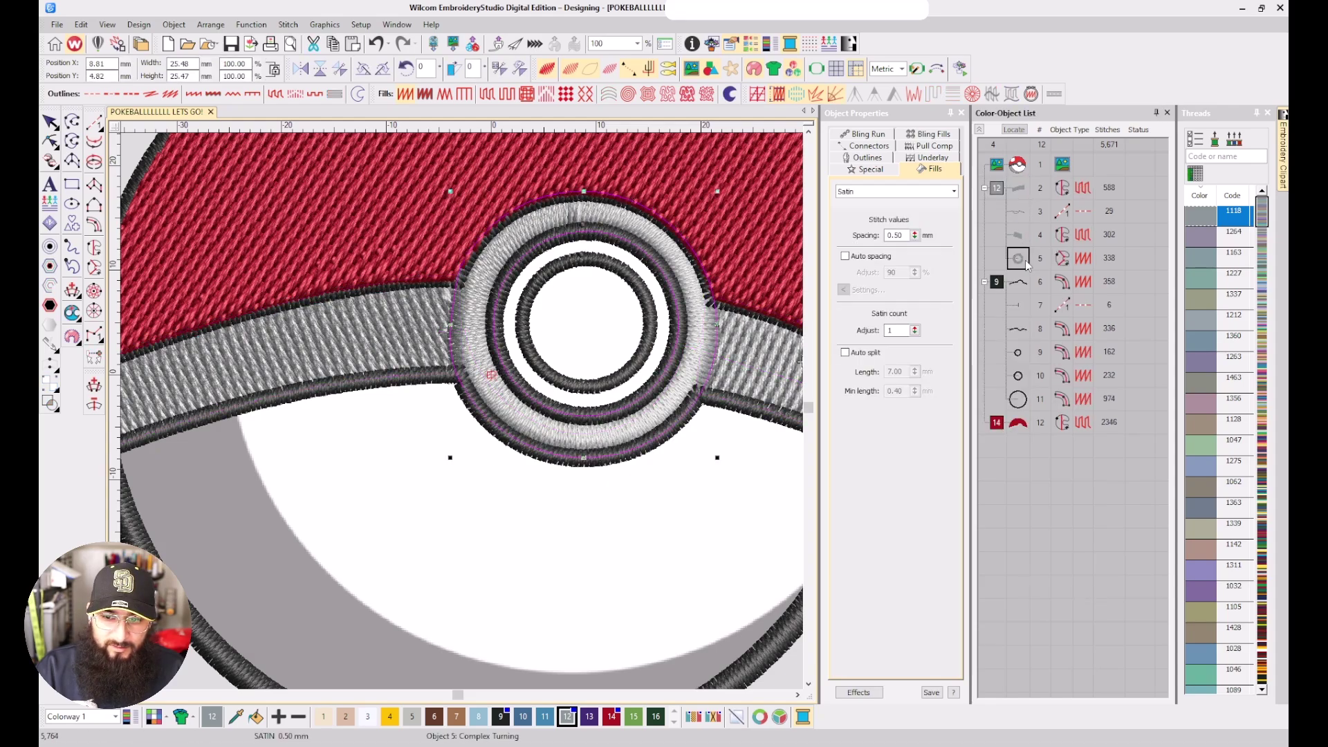
left_click(870, 146)
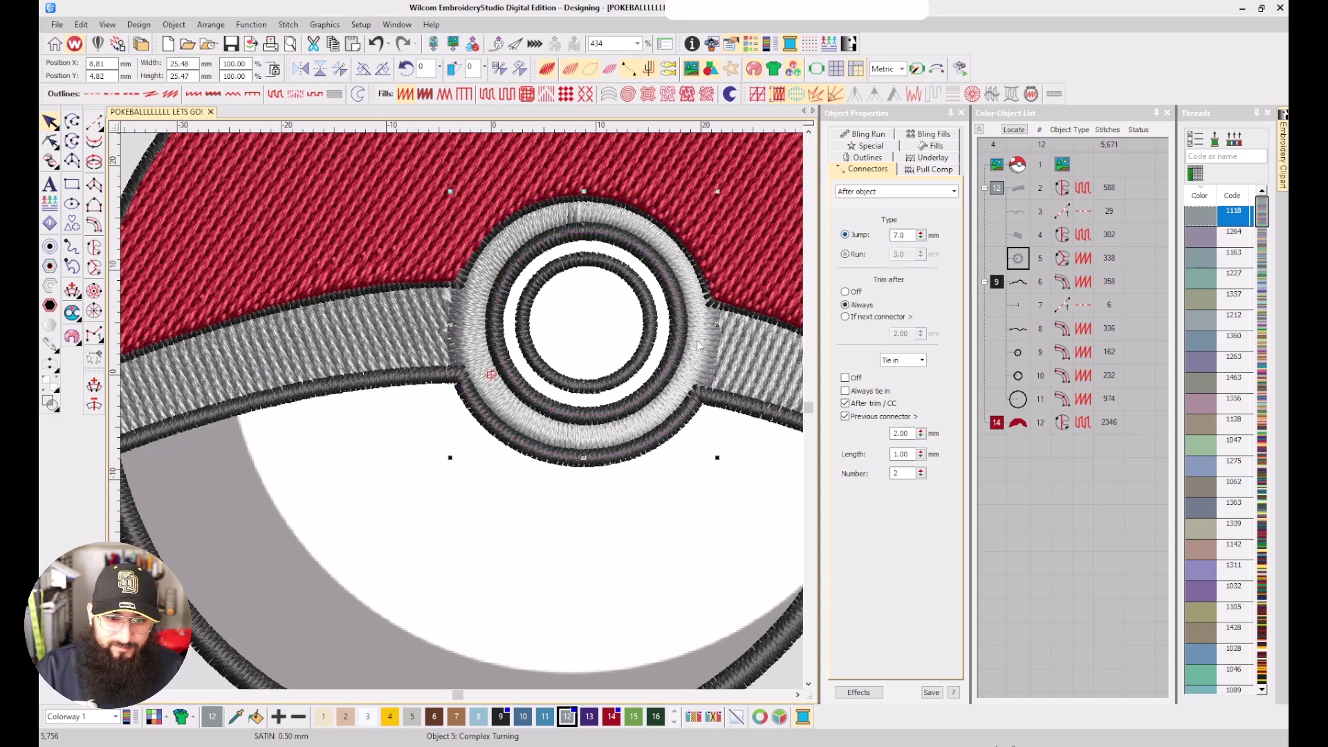
key("Escape")
scroll(568, 400, "down", 2)
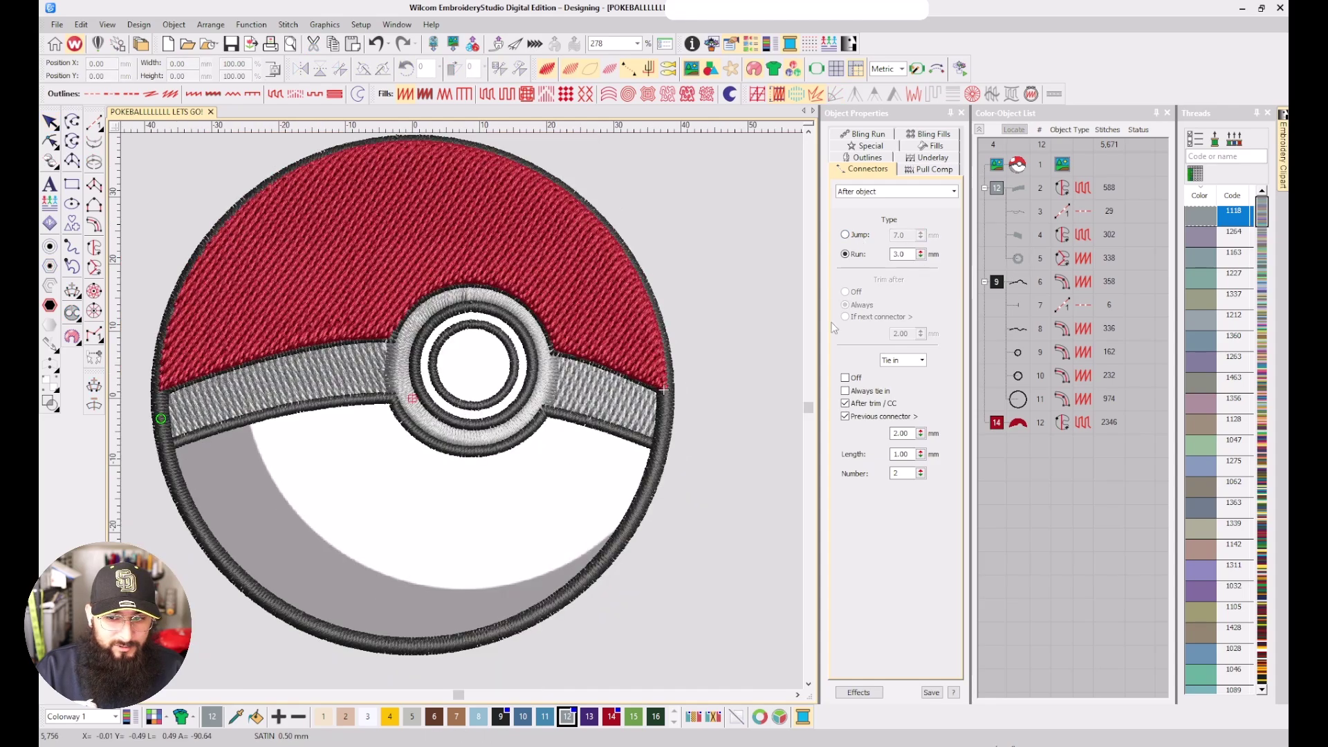
Move the red upper-half fill to the start of the stitching sequence, ahead of the grey objects
left_click(1019, 424)
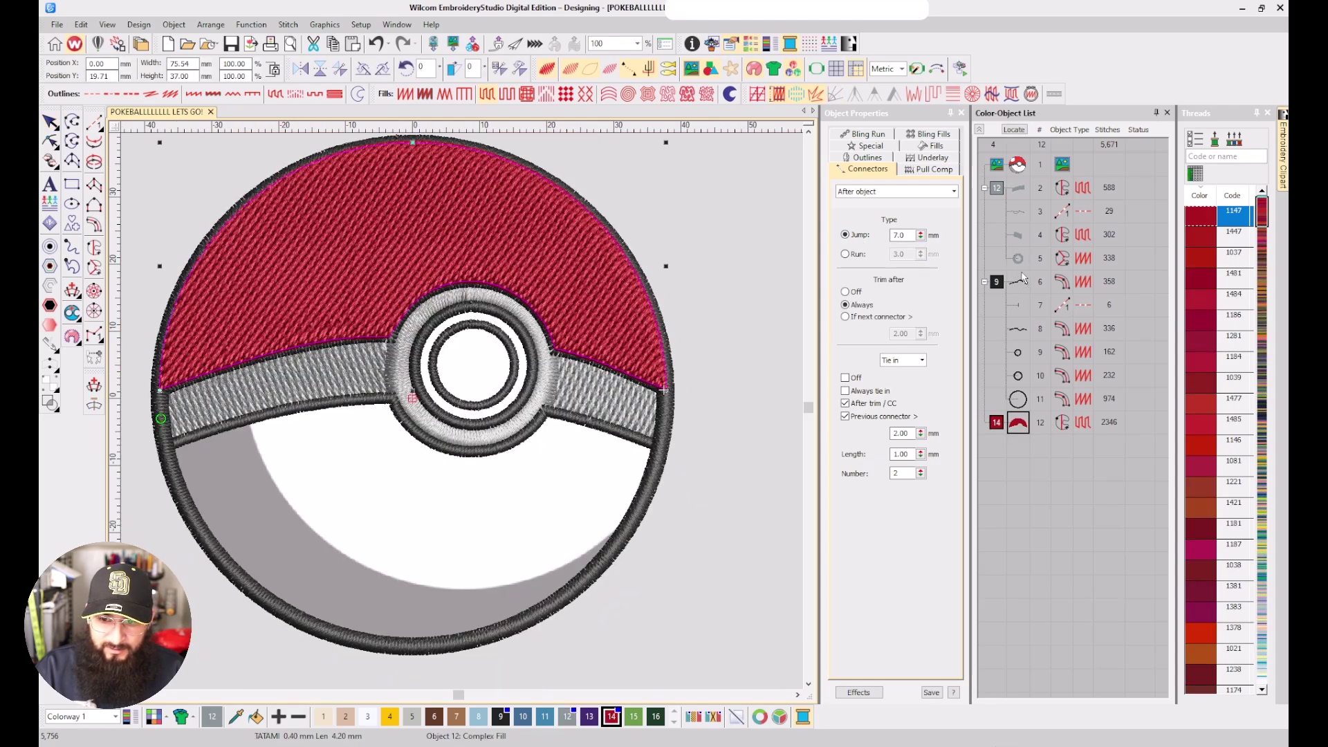
left_click_drag(1018, 422, 1023, 186)
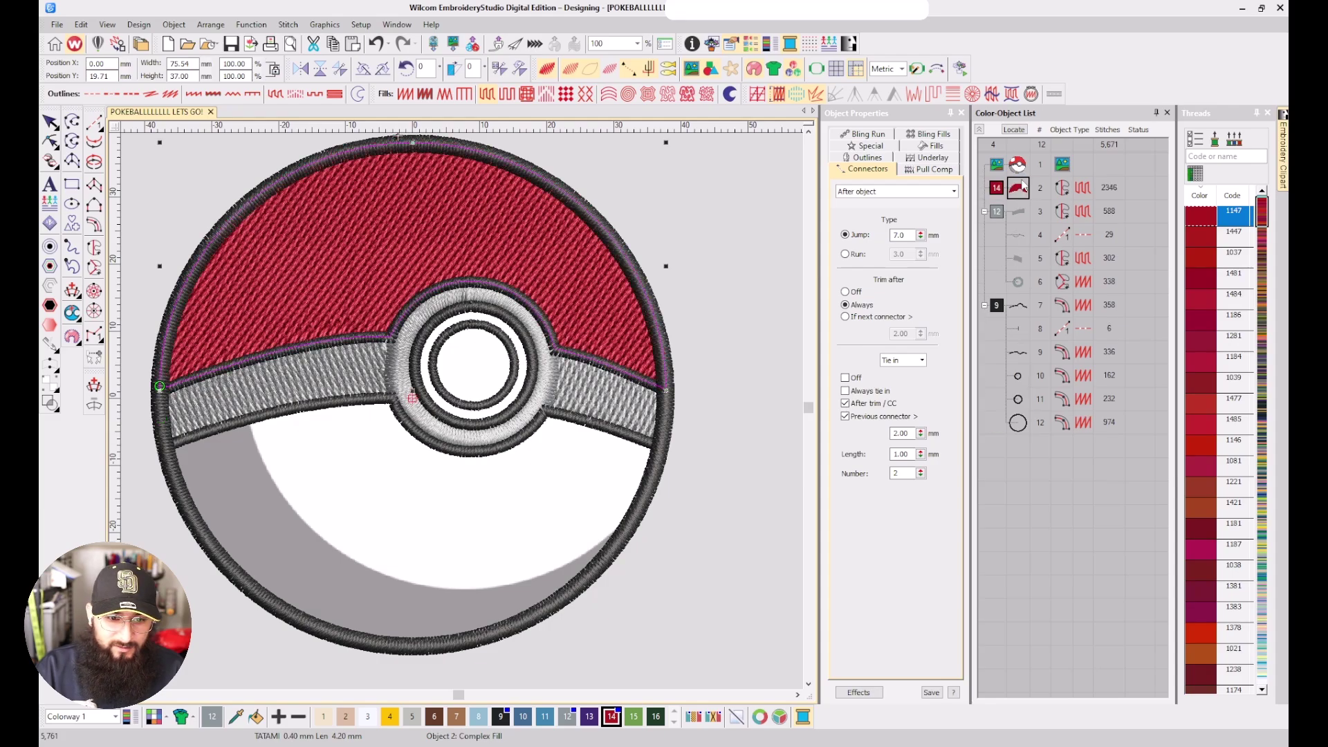
left_click(779, 395)
Examine up close how the black outlines cover the red and grey fills around the centre button
key("s")
key("s")
key("s")
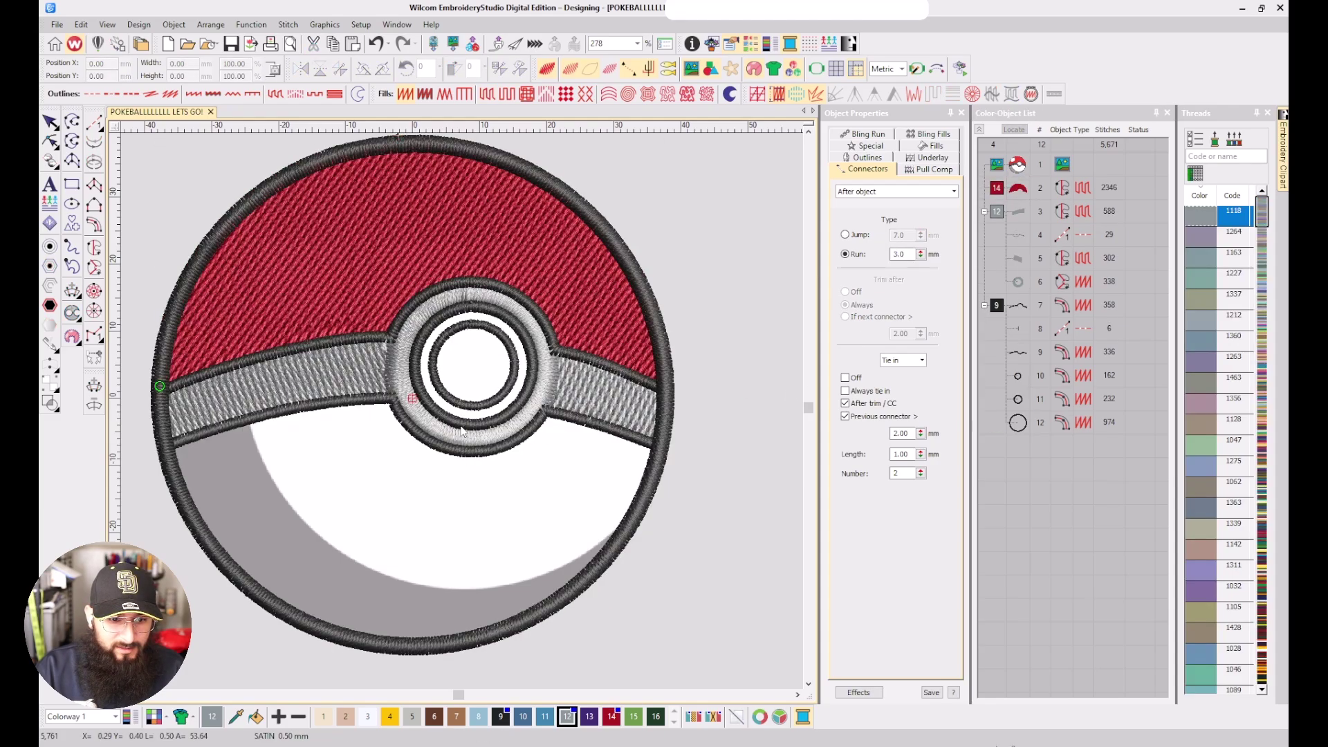
key("s")
scroll(430, 409, "up", 2)
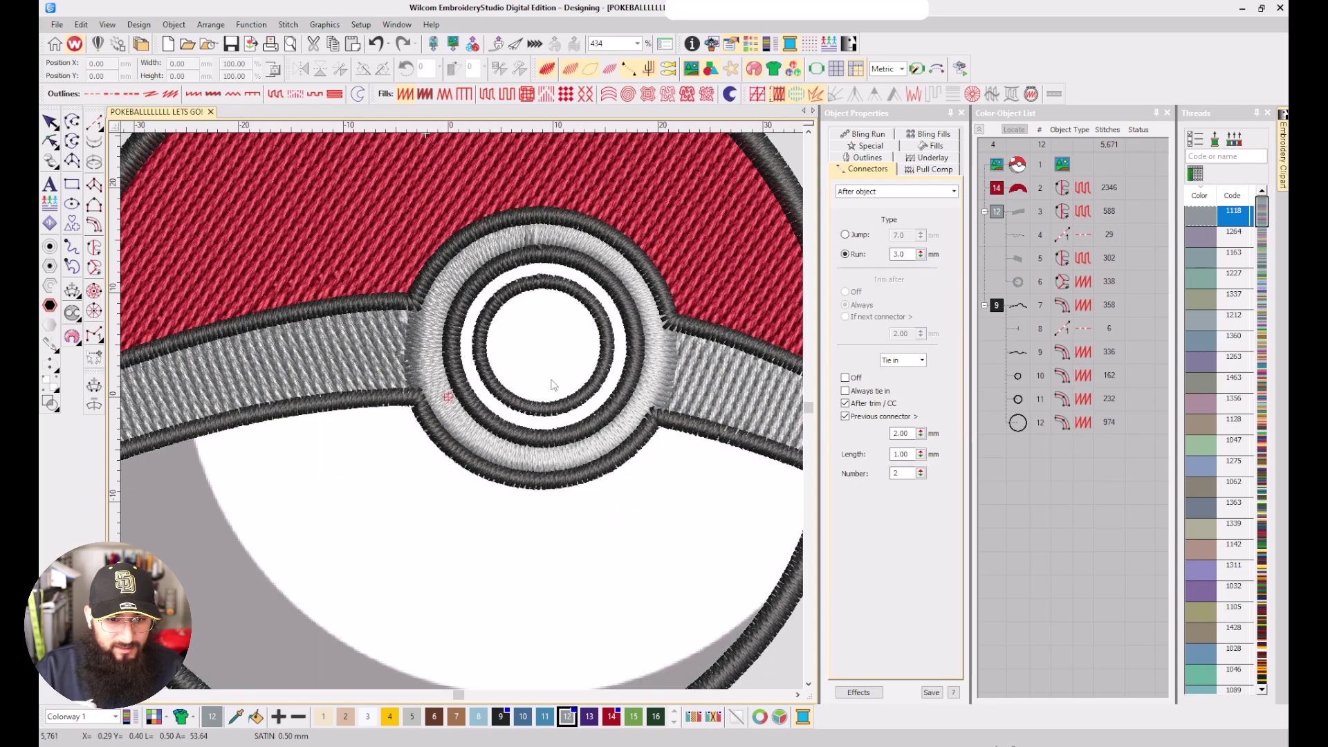
key("s")
key("s")
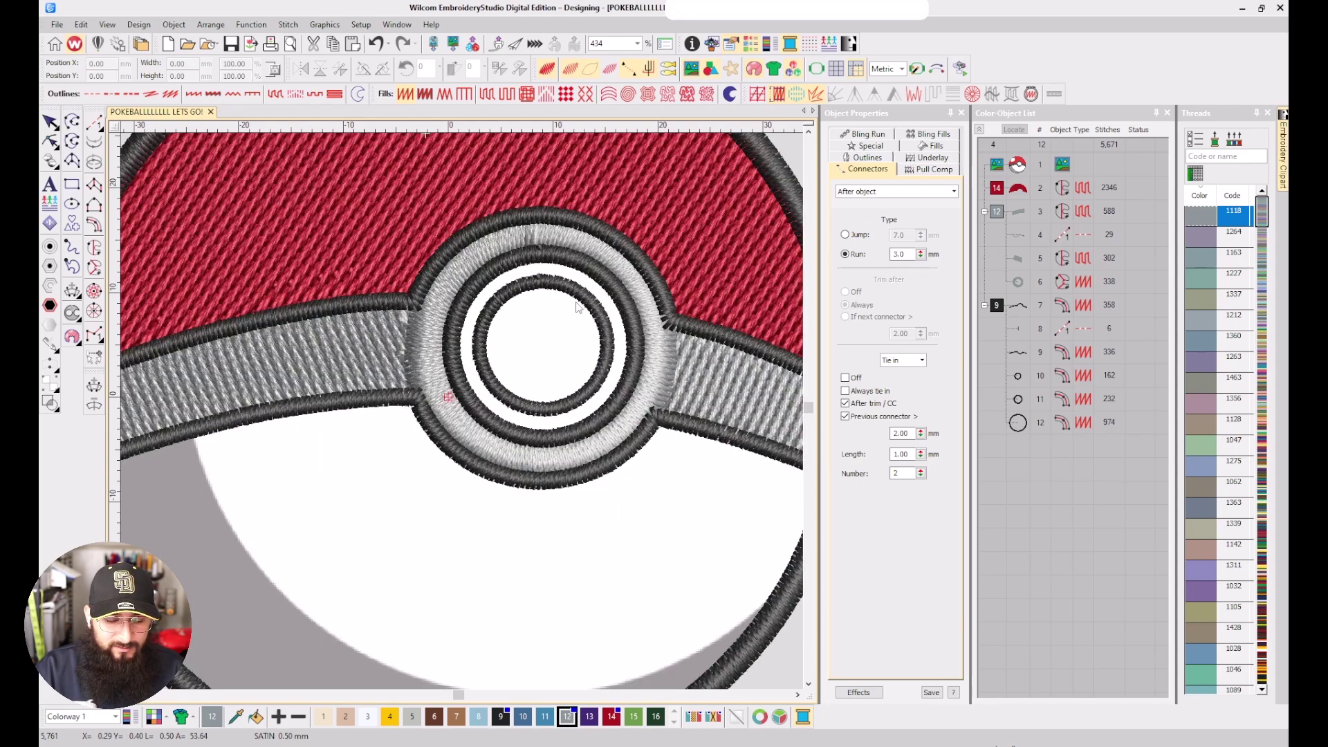
scroll(578, 308, "up", 2)
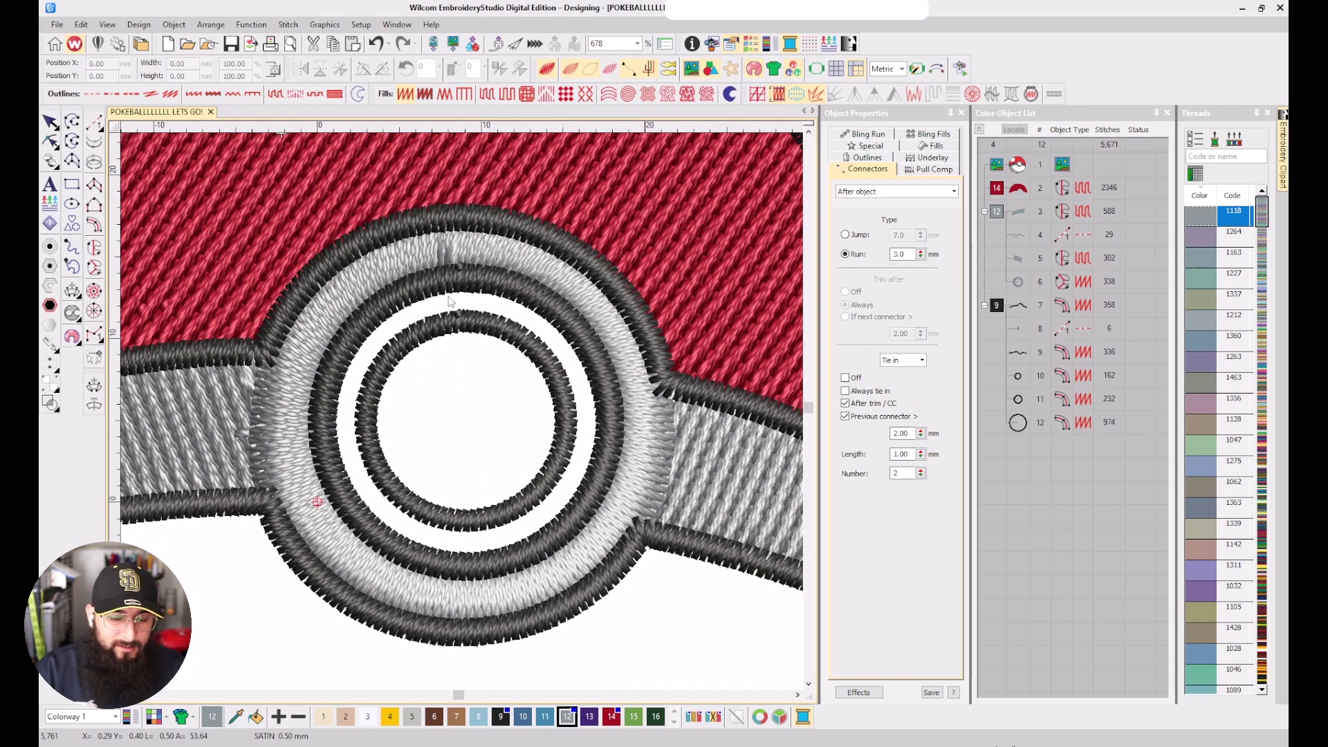
left_click(584, 294)
key("Escape")
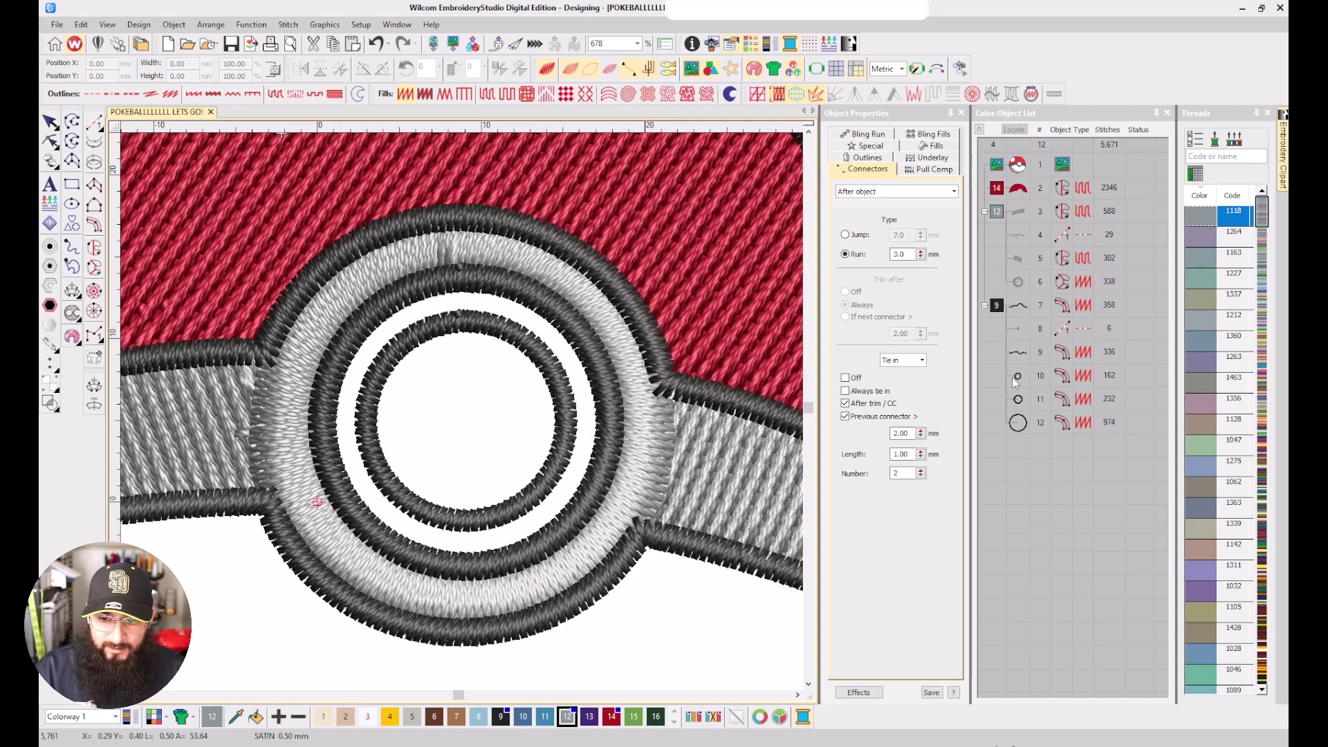
Hide the red fill and all the grey objects so the artwork shows beneath the black outlines
left_click(999, 212)
left_click(1000, 189, "ctrl")
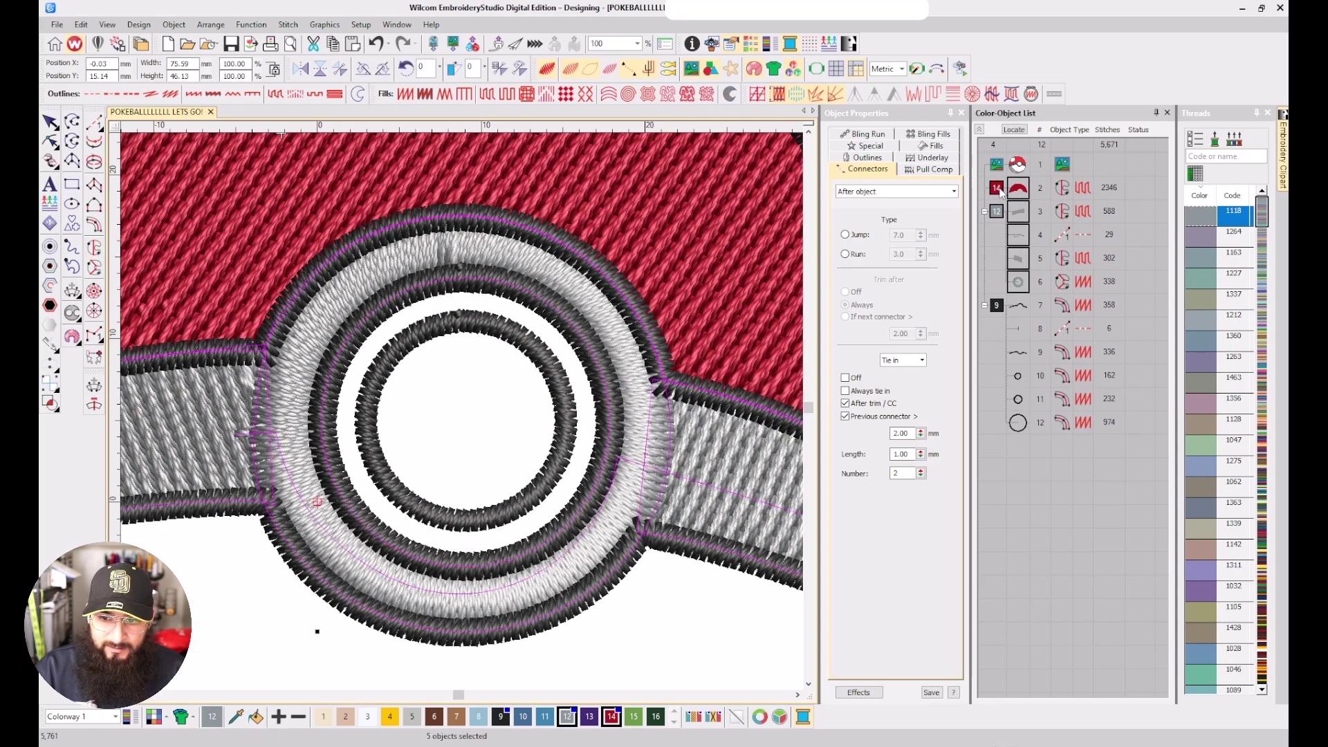
right_click(1001, 189)
left_click(1058, 381)
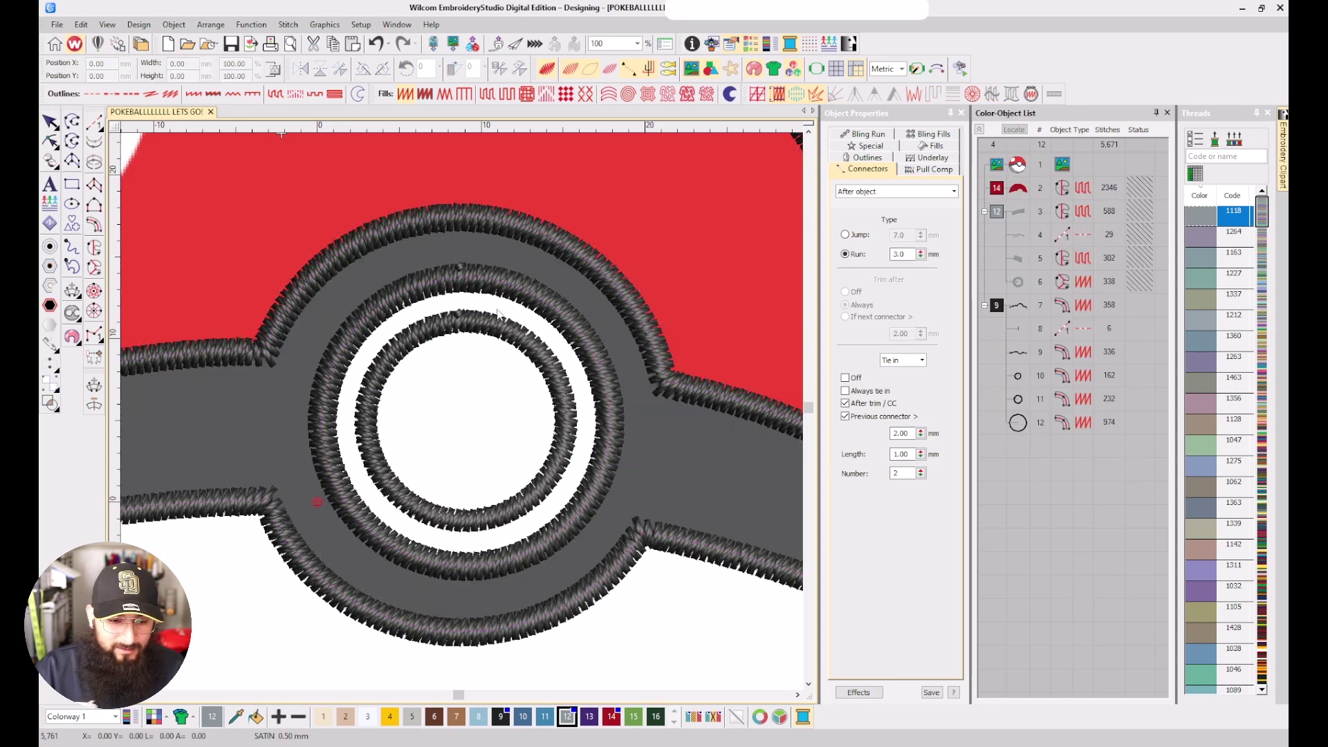
Trace and close a circular Complex Turning boundary along the black middle ring around the button
left_click(94, 247)
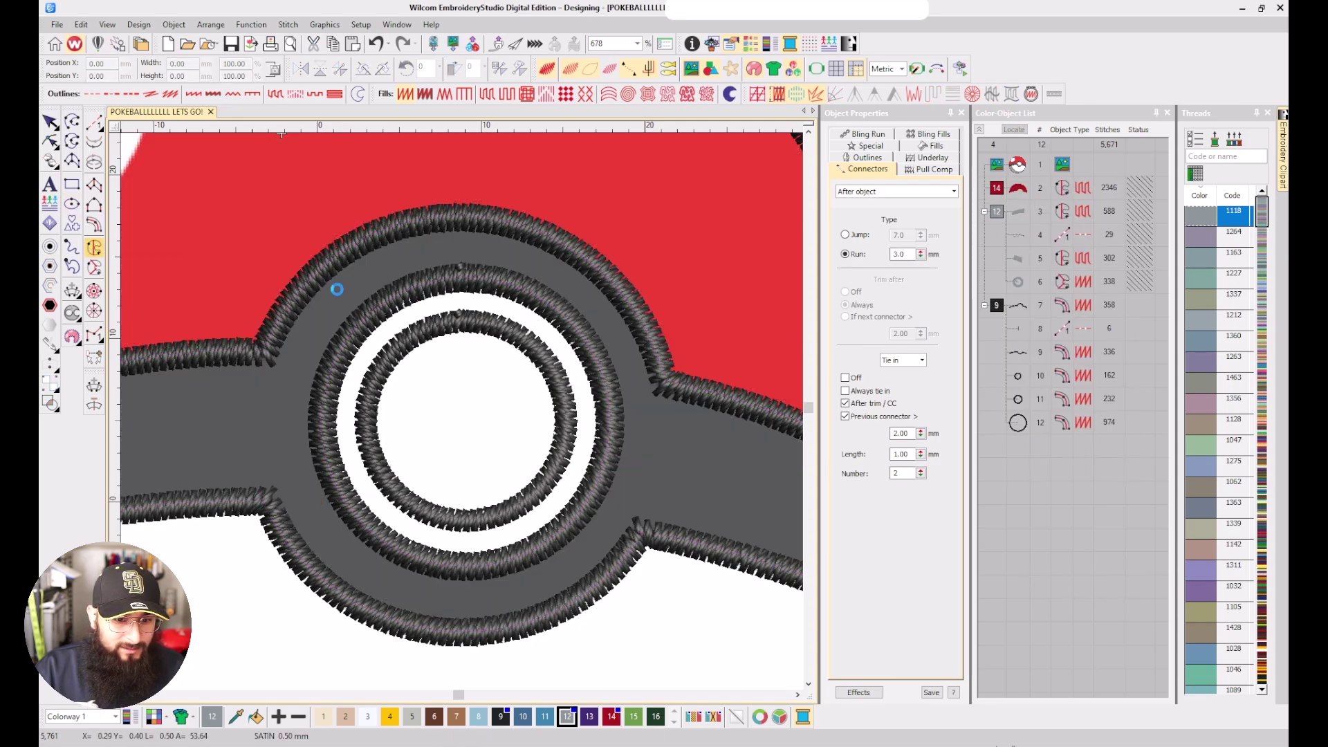
scroll(475, 307, "up", 2)
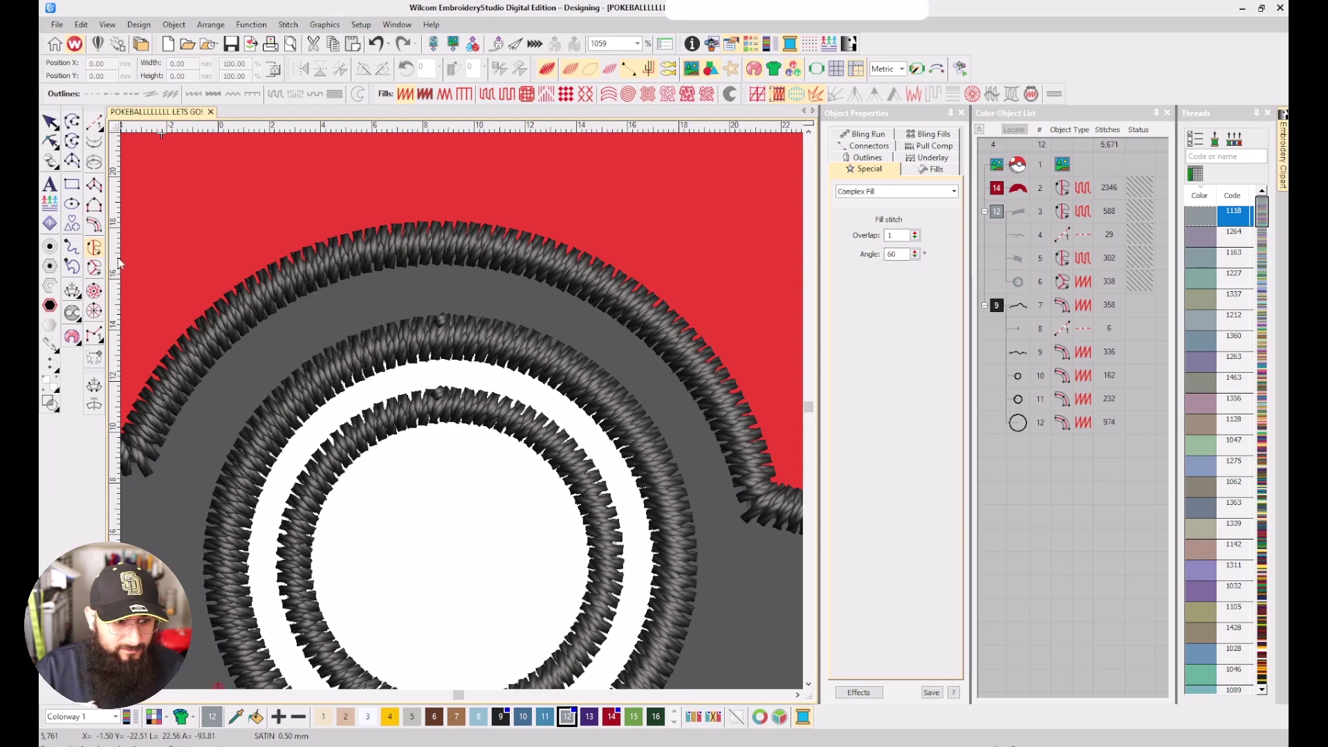
left_click(94, 266)
scroll(463, 416, "down", 1)
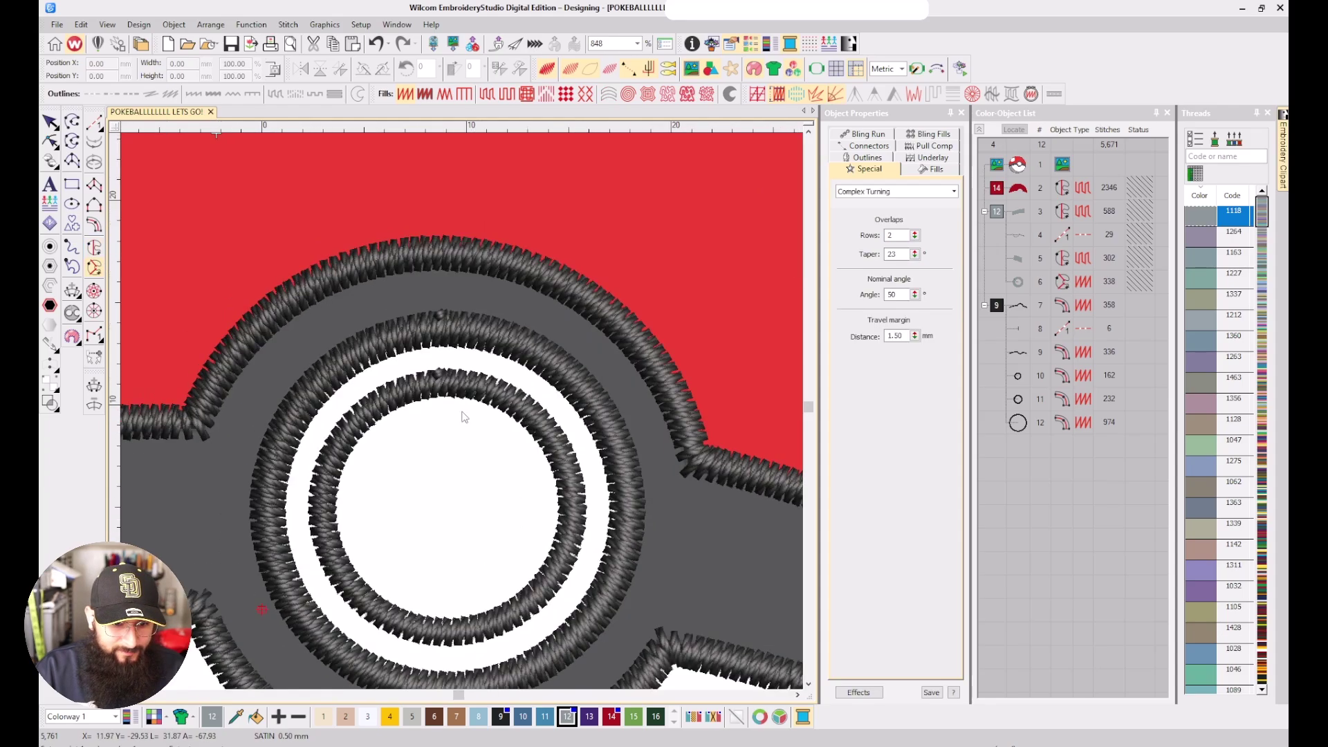
left_click(443, 325)
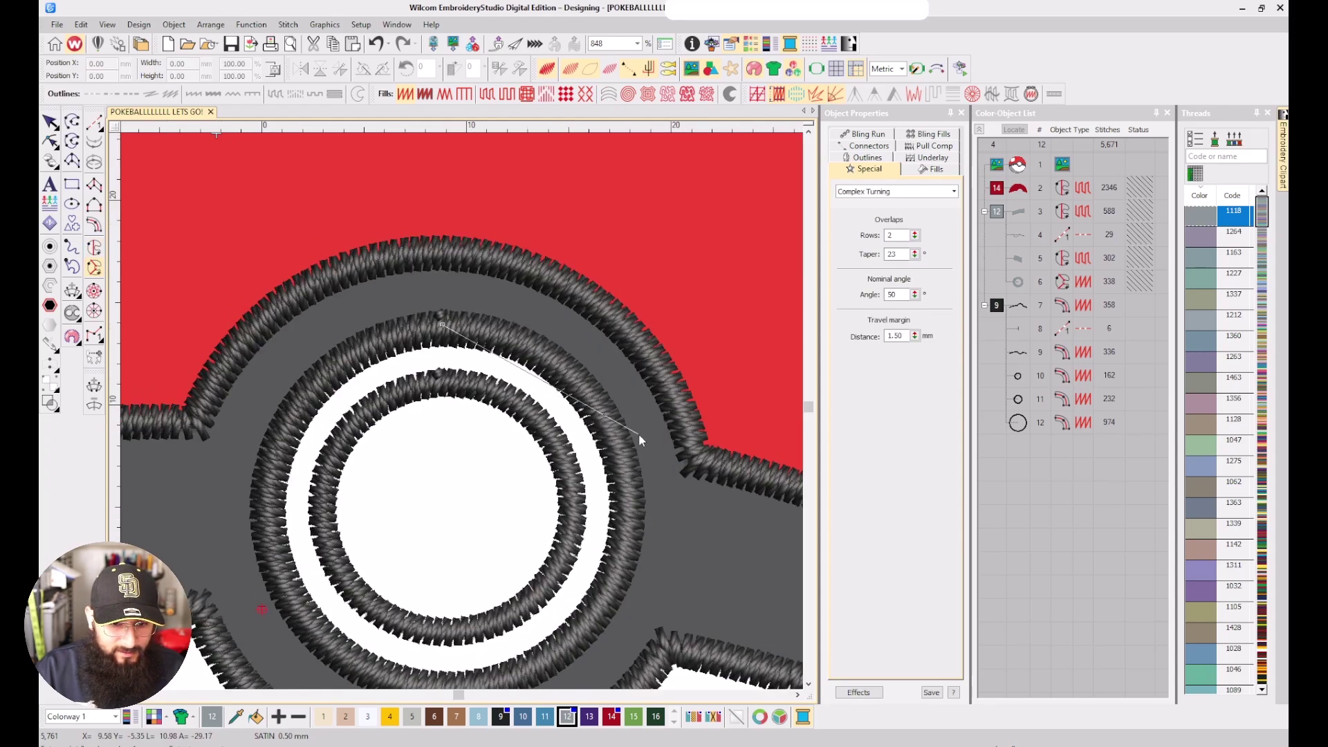
left_click(627, 529)
left_click(433, 566)
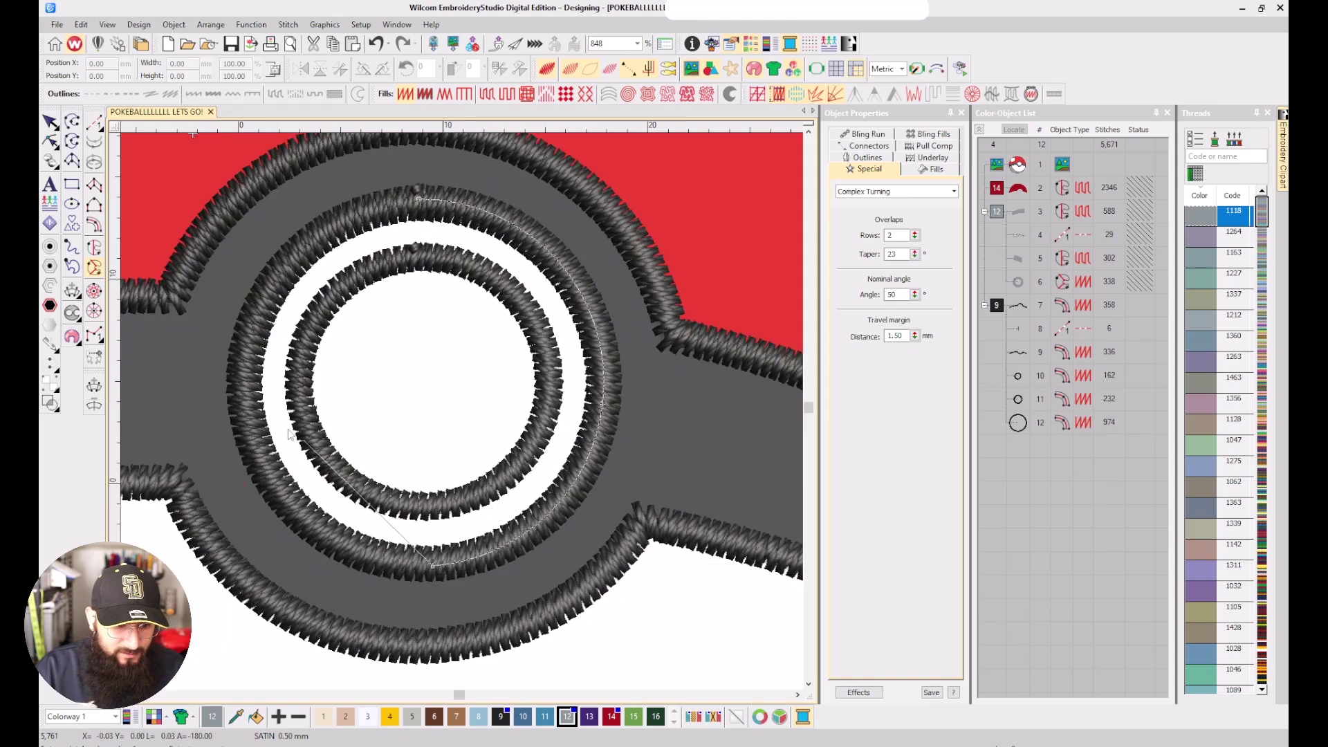
left_click(242, 392)
left_click(419, 198)
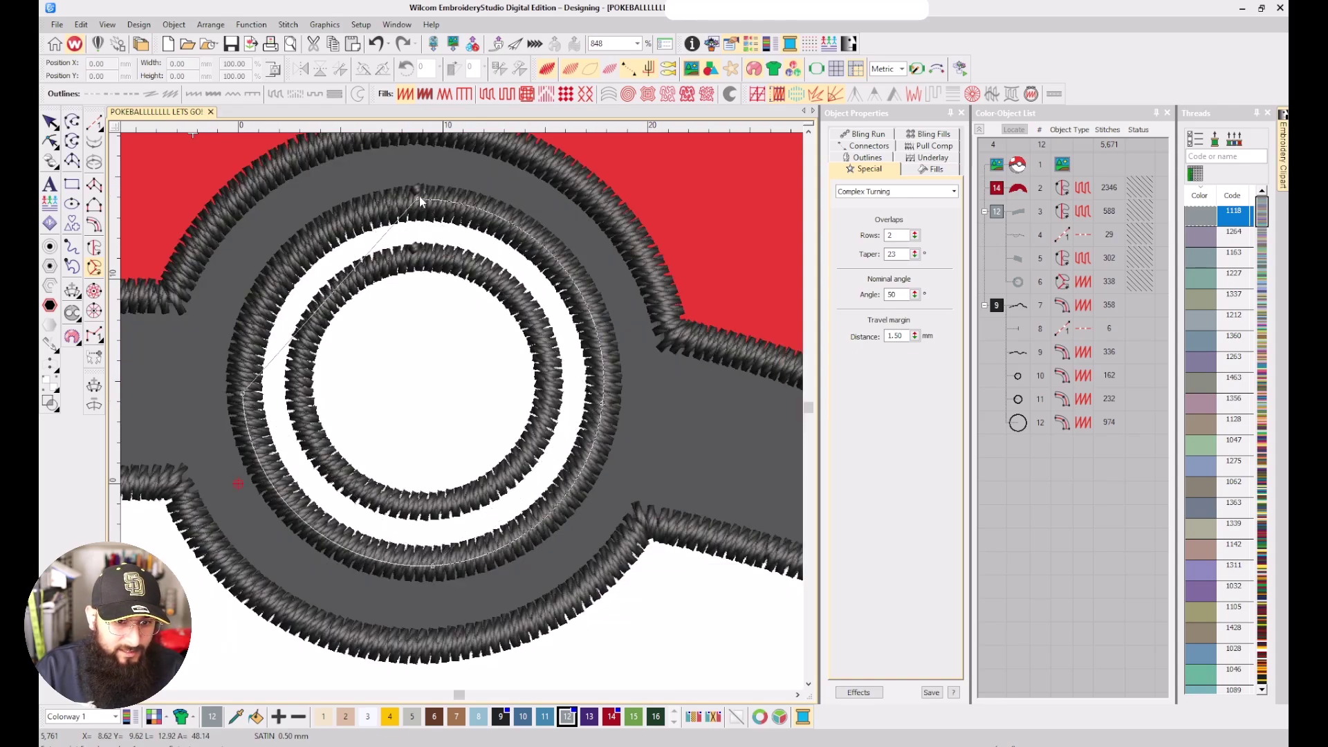
key("Return")
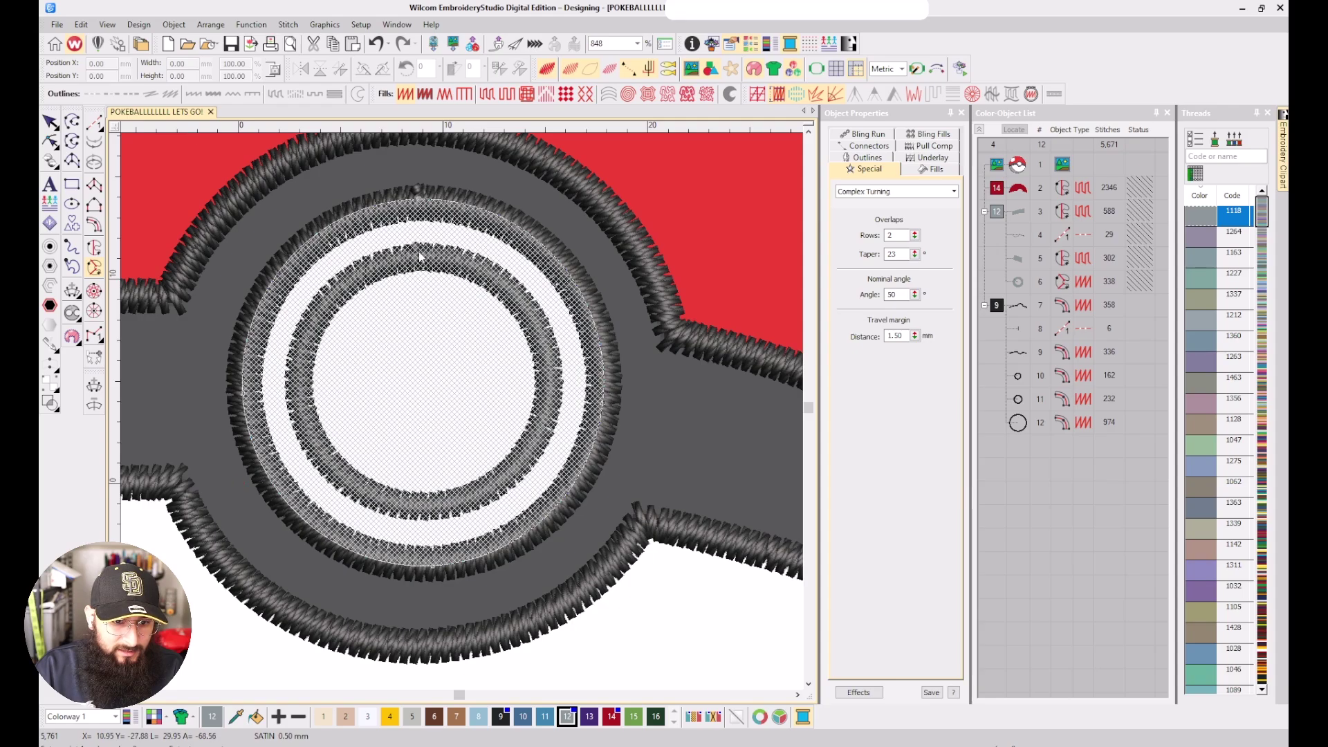
Trace and close the circular inner boundary of the Complex Turning ring along the black inner circle around the button
left_click(424, 261)
left_click(554, 401)
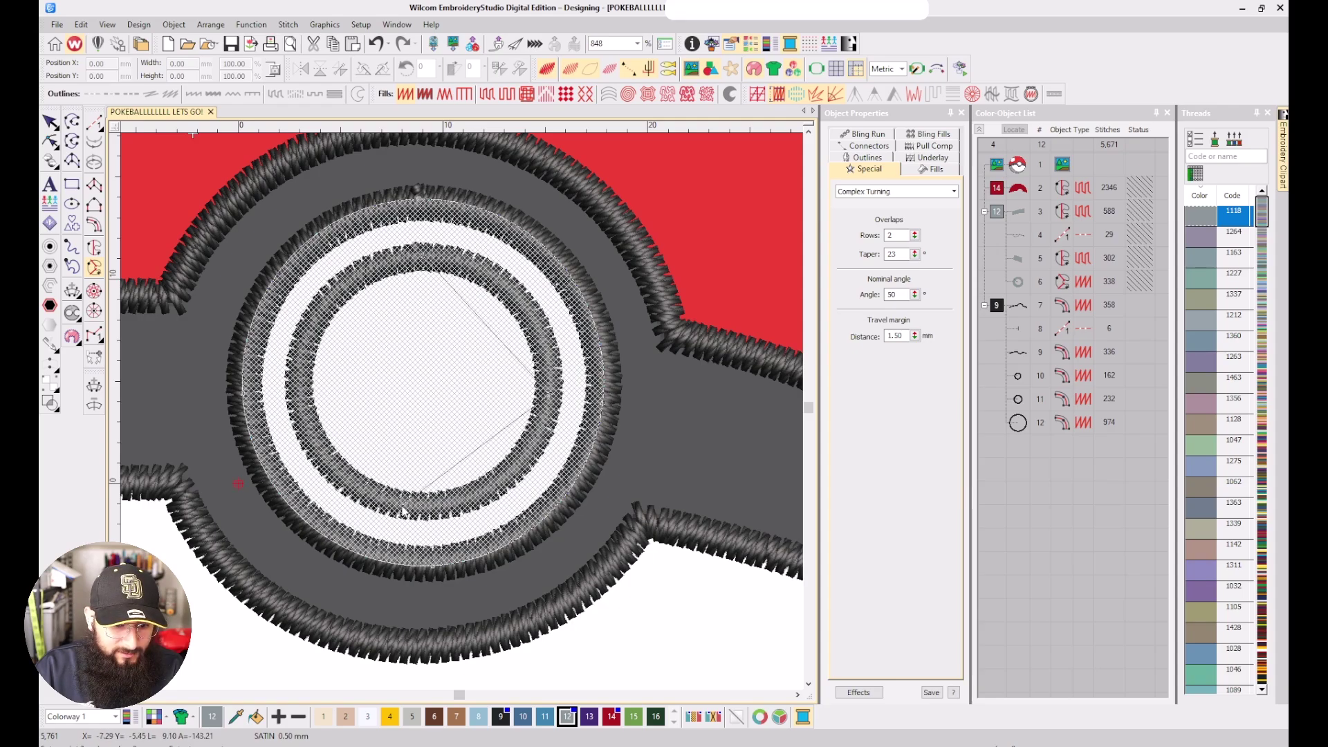
right_click(423, 506)
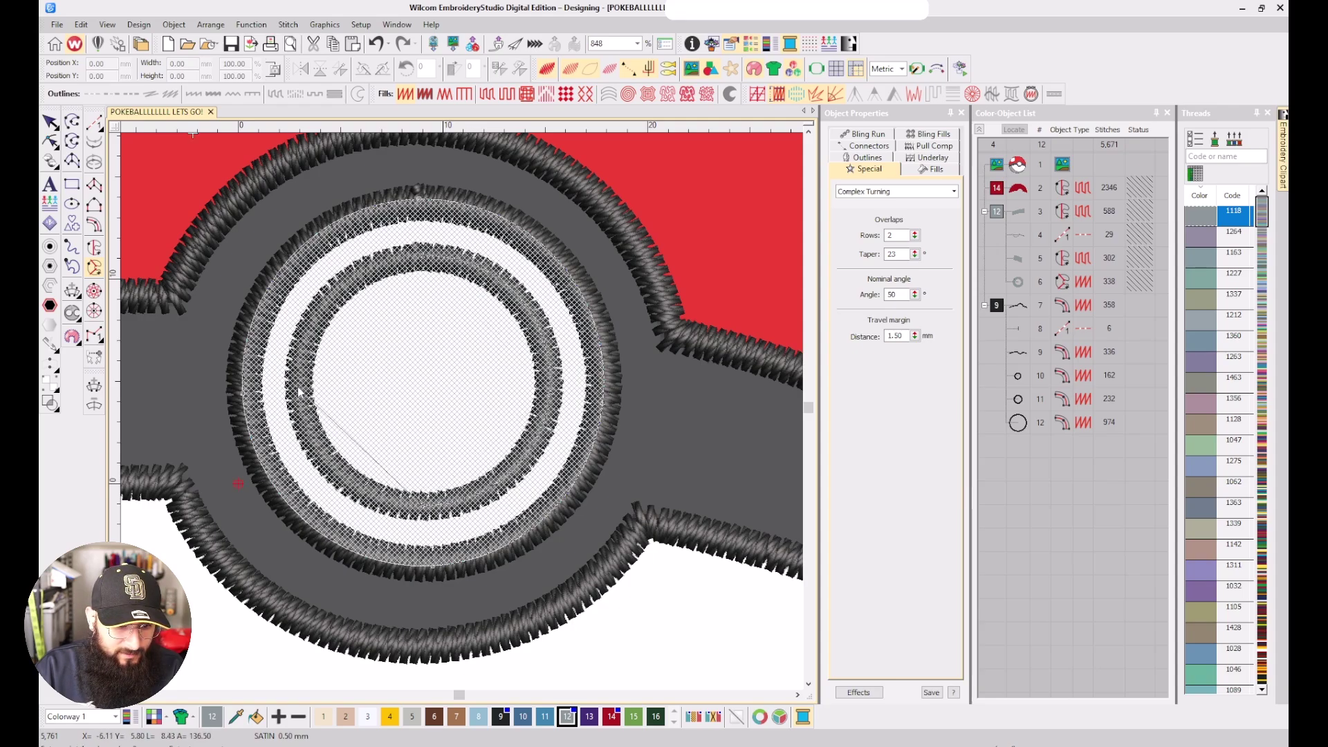
right_click(298, 390)
left_click(424, 261)
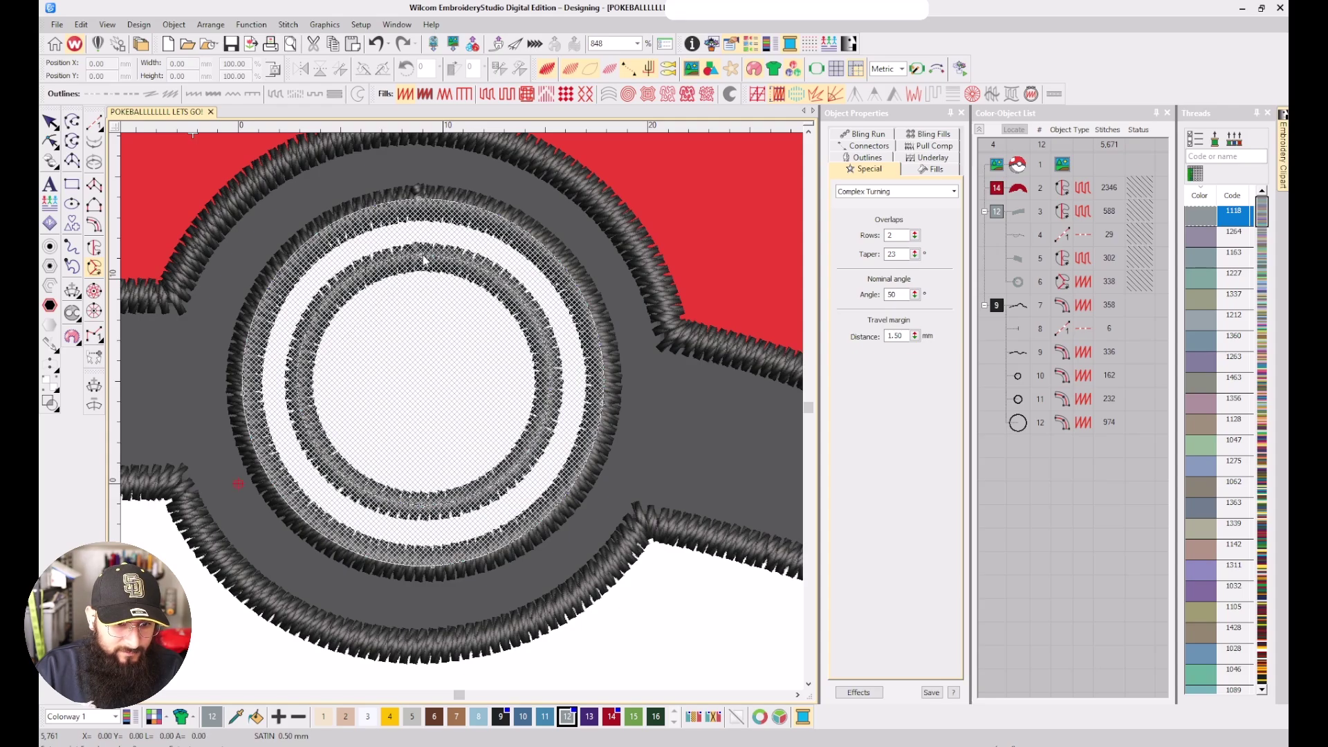
key("Return")
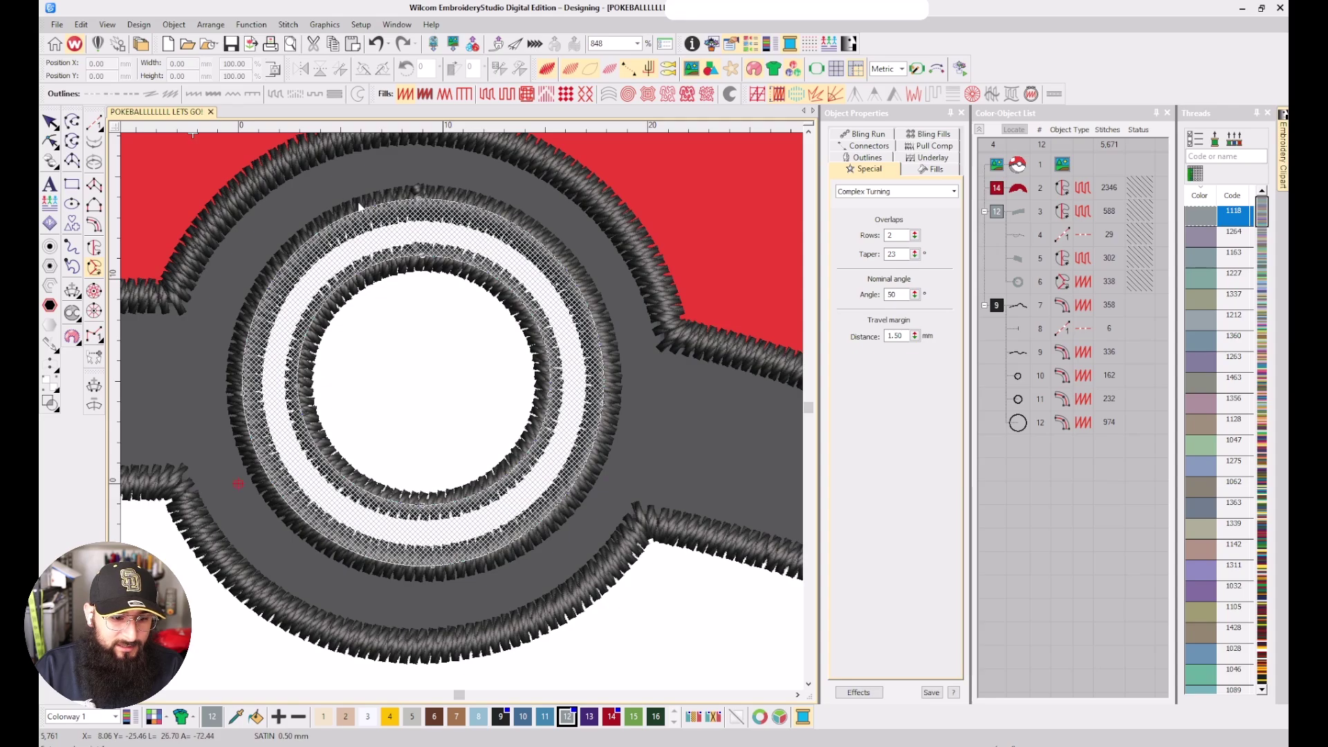
Define three radial stitch angle lines across the ring, at its upper-left, lower-left and lower-right, and generate the turning satin fill
left_click(385, 276)
left_click(346, 405)
left_click(231, 469)
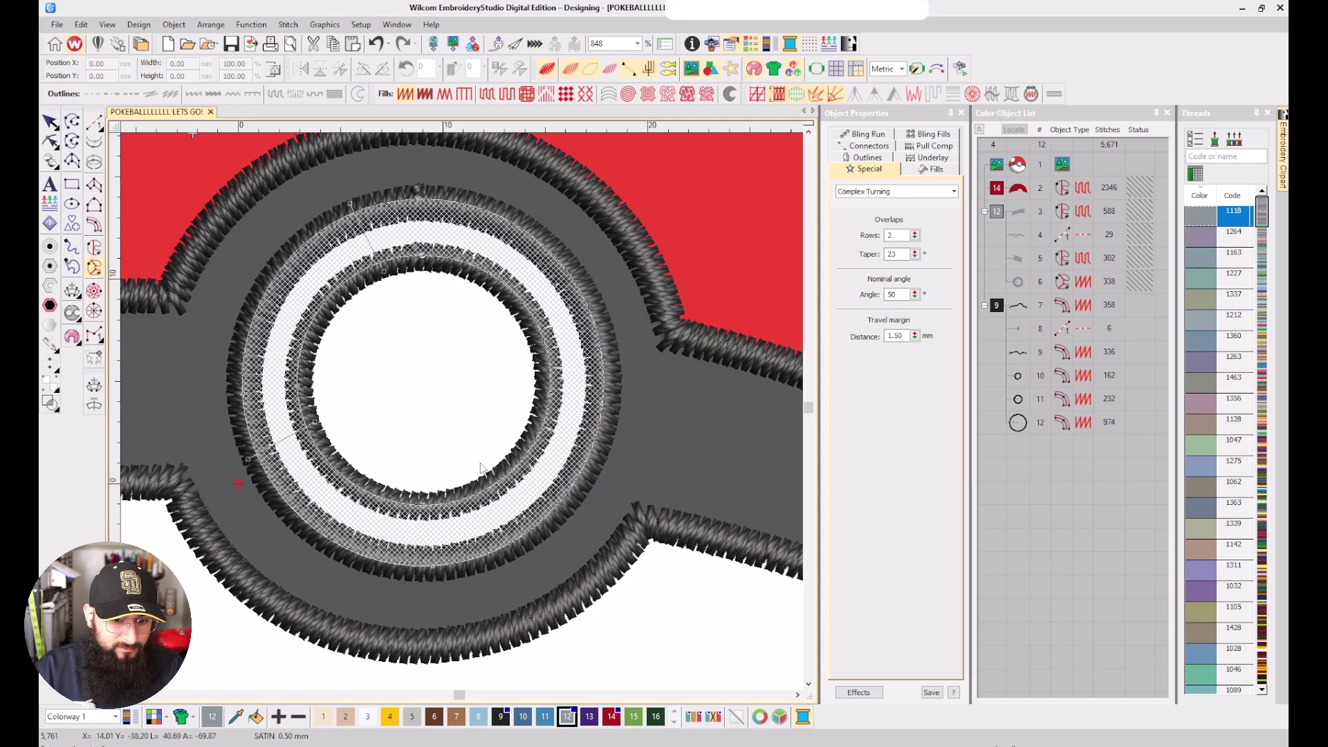
left_click(478, 462)
left_click(586, 553)
key("Return")
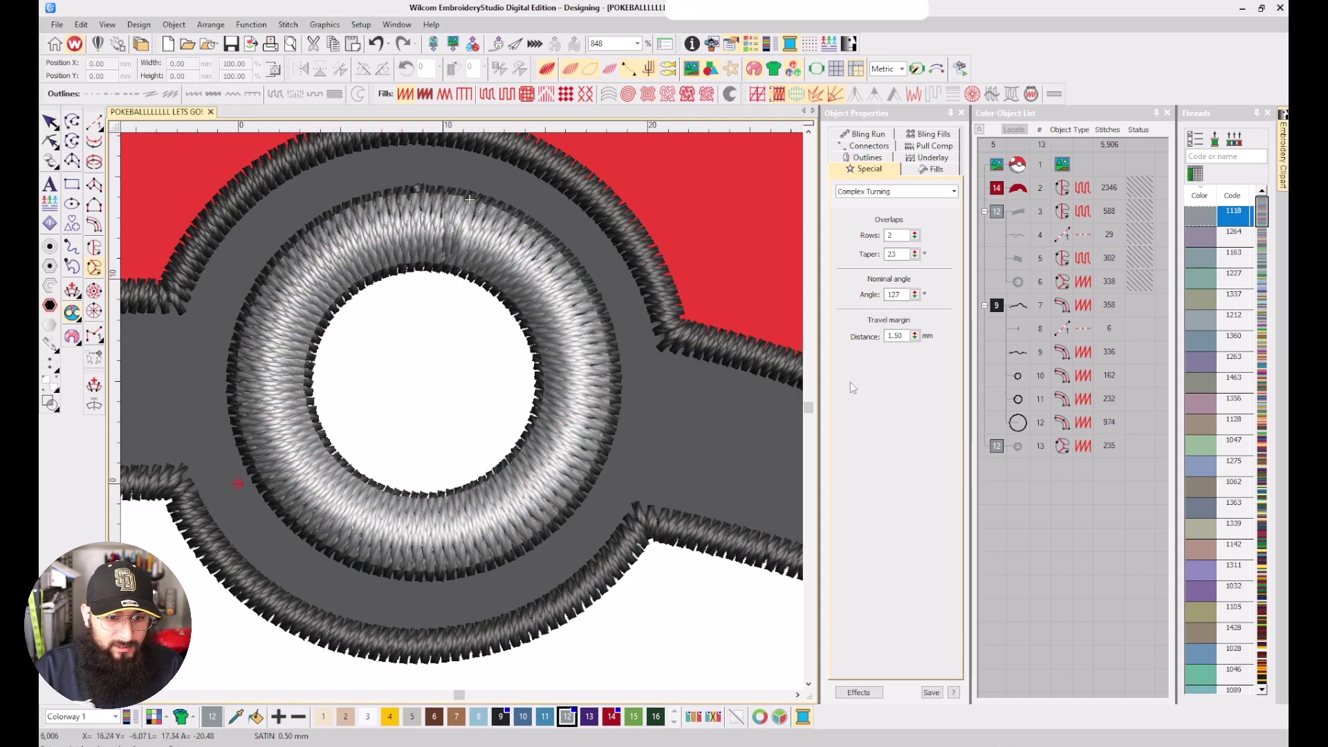
Recolour the new ring fill to white, palette colour 3, and hide it so the artwork shows
left_click(999, 451)
left_click(367, 717)
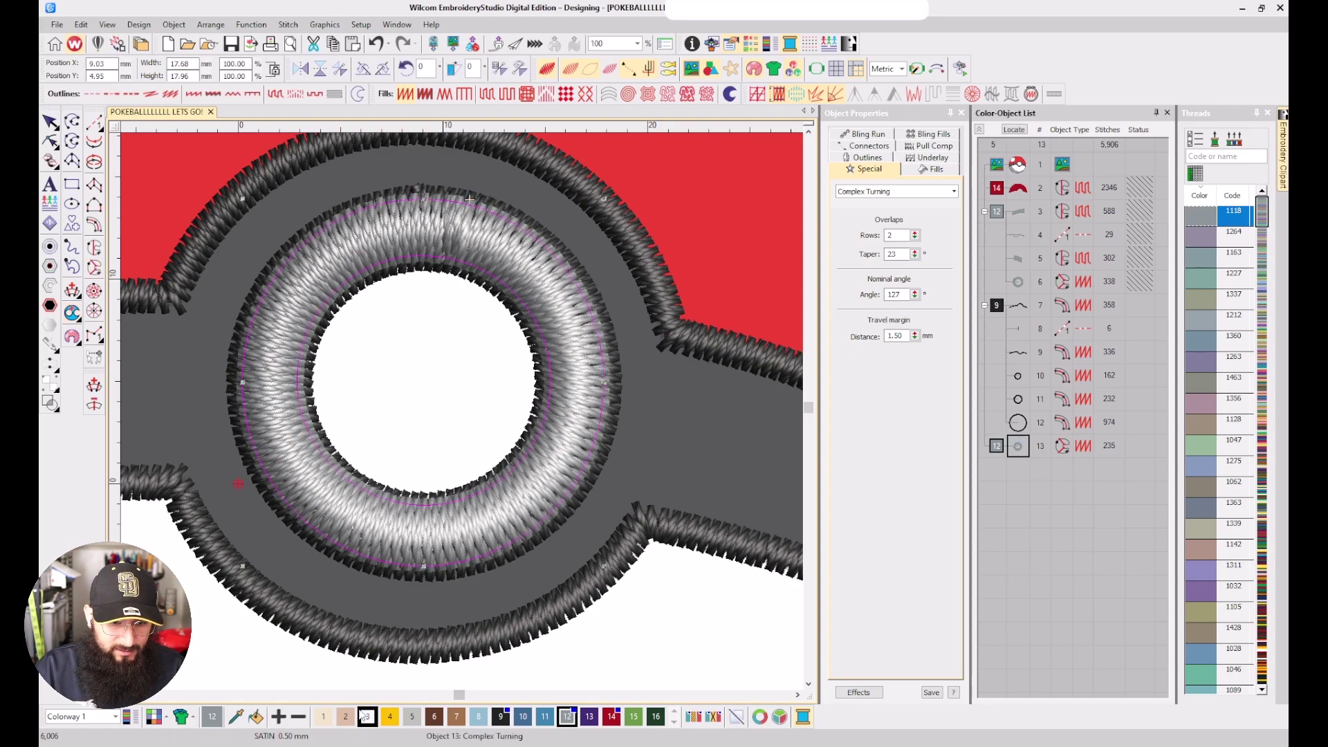
left_click(866, 145)
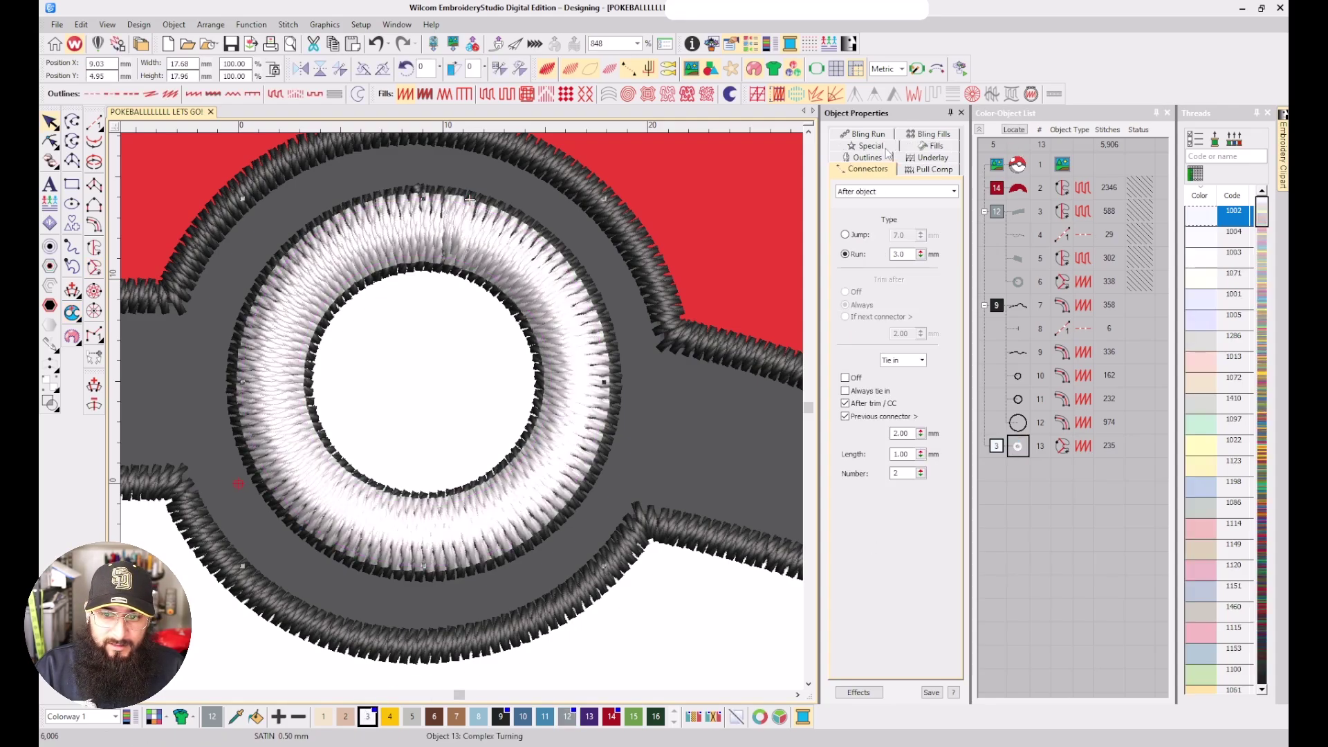
right_click(1027, 452)
left_click(1065, 640)
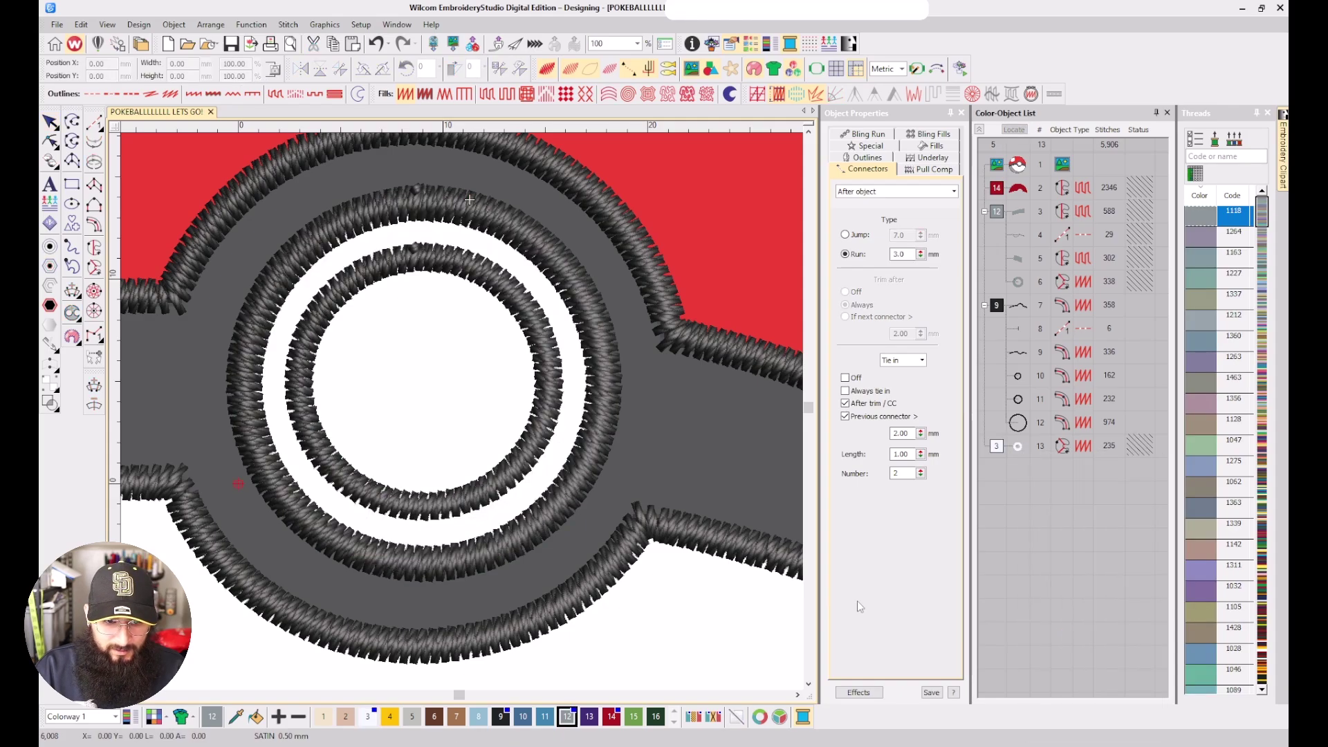
Trace a circular Complex Fill boundary along the inner black ring around the centre button
left_click(453, 367)
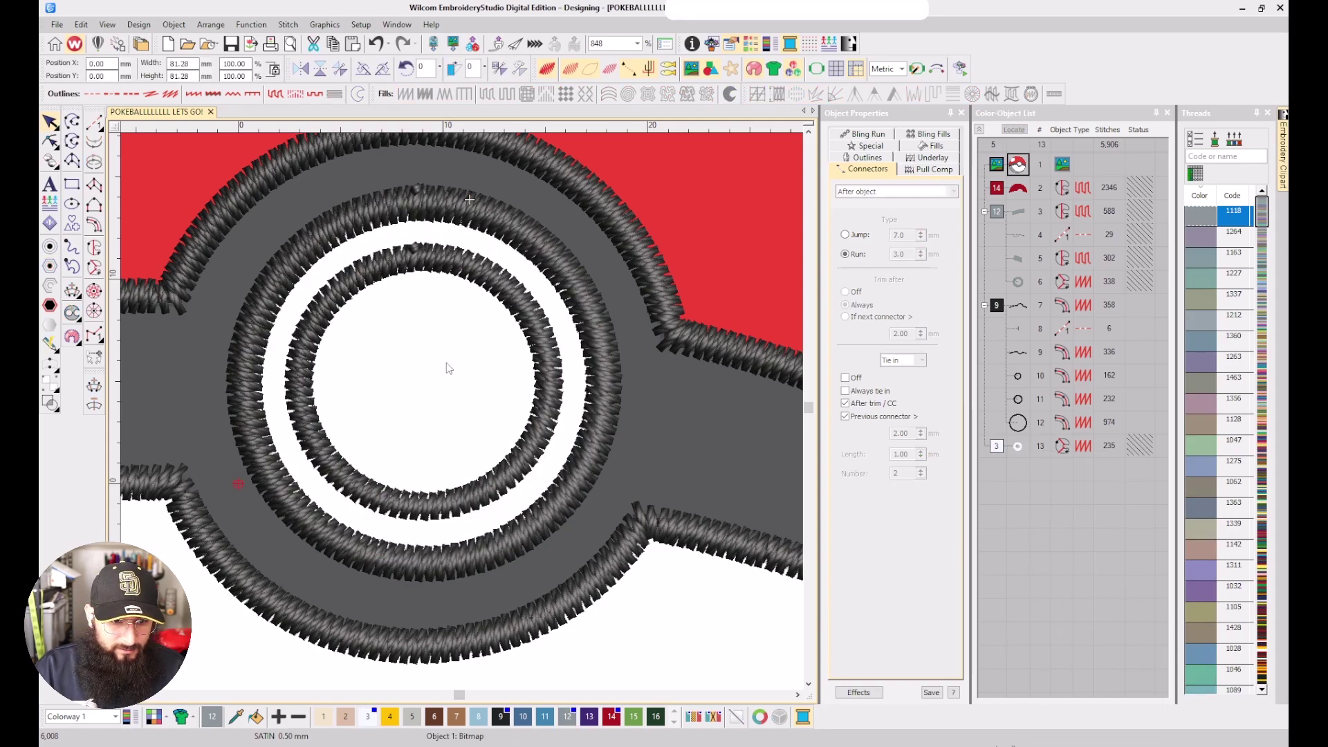
left_click(94, 246)
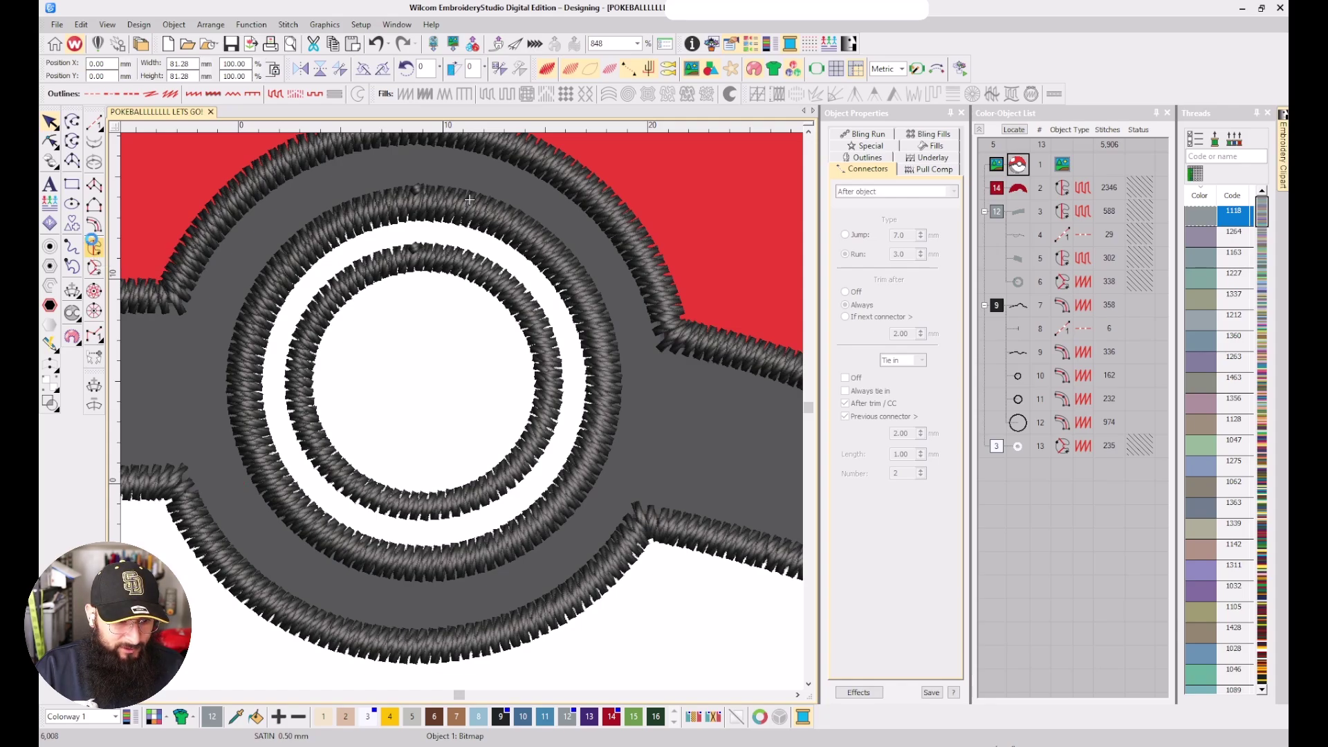
left_click(422, 255)
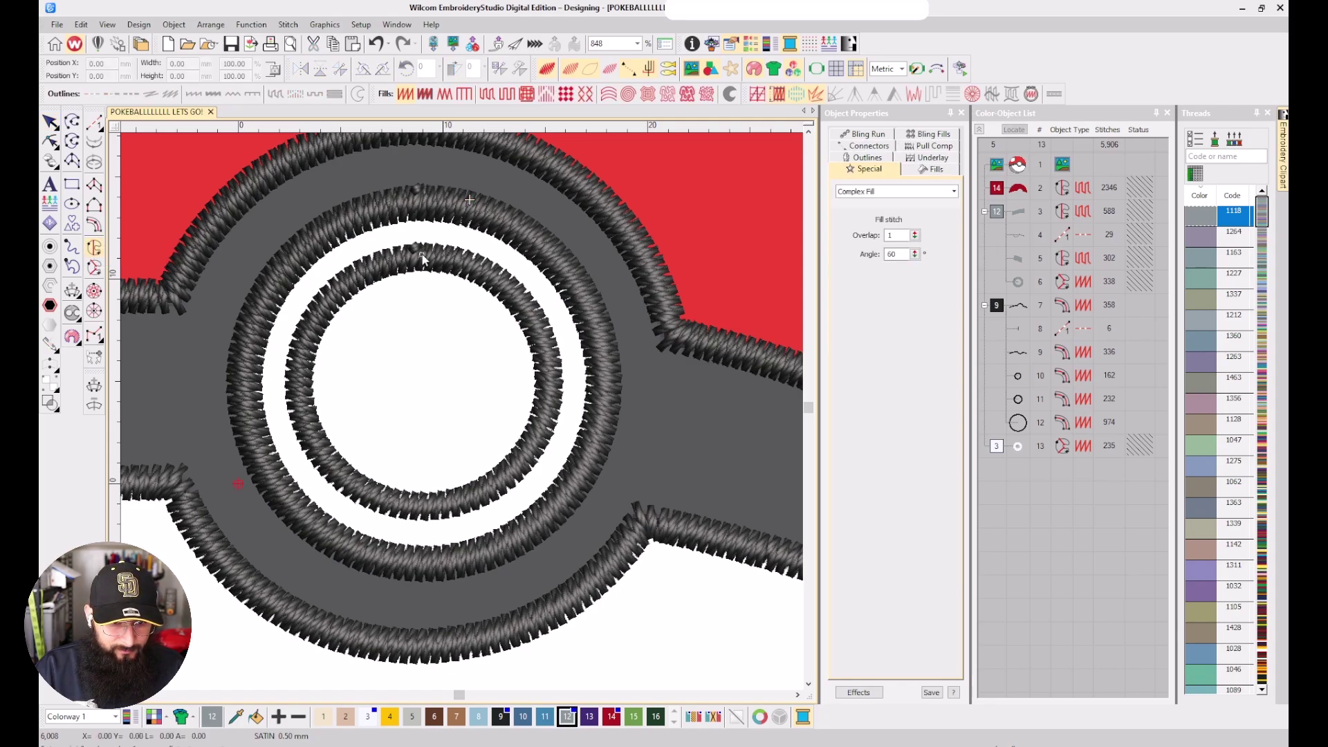
right_click(550, 395)
right_click(424, 507)
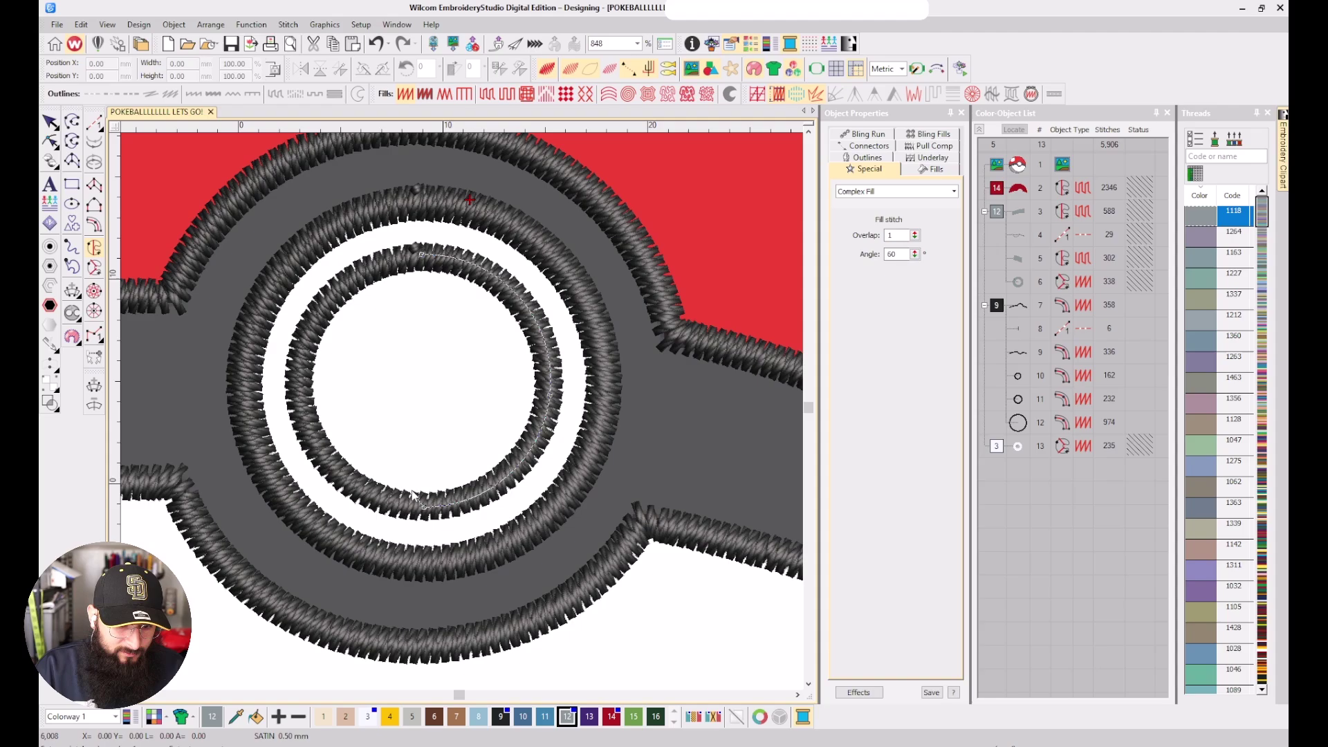
right_click(297, 388)
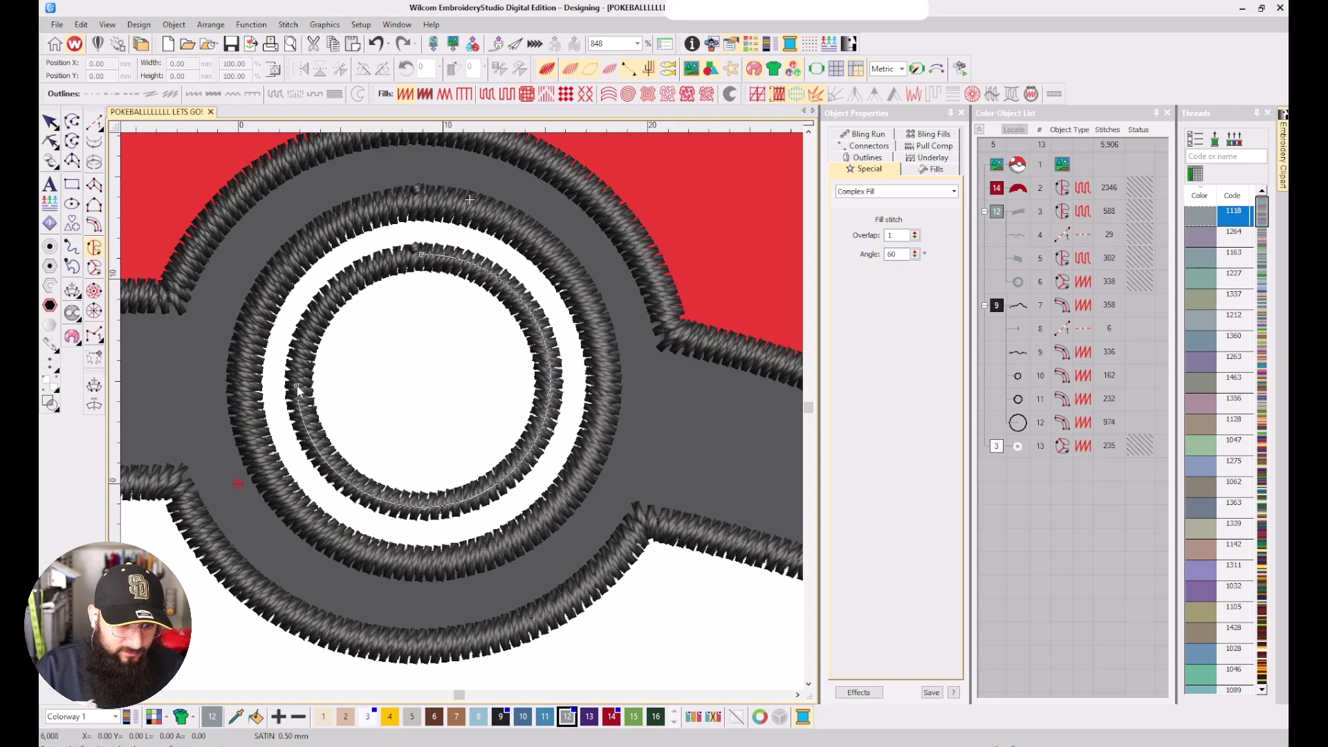
Complete the complex fill of the inner button circle with a near-horizontal stitch angle and assign it color 3
left_click(421, 255)
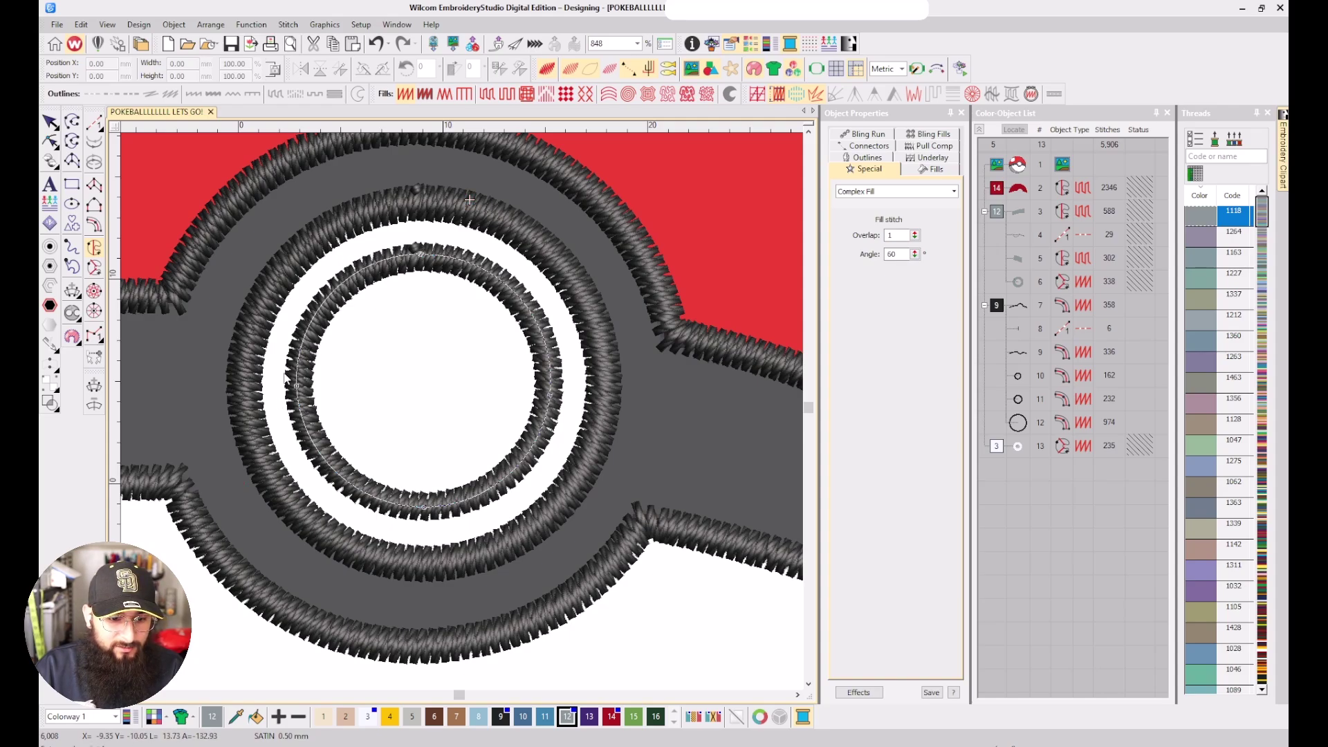
left_click(284, 373)
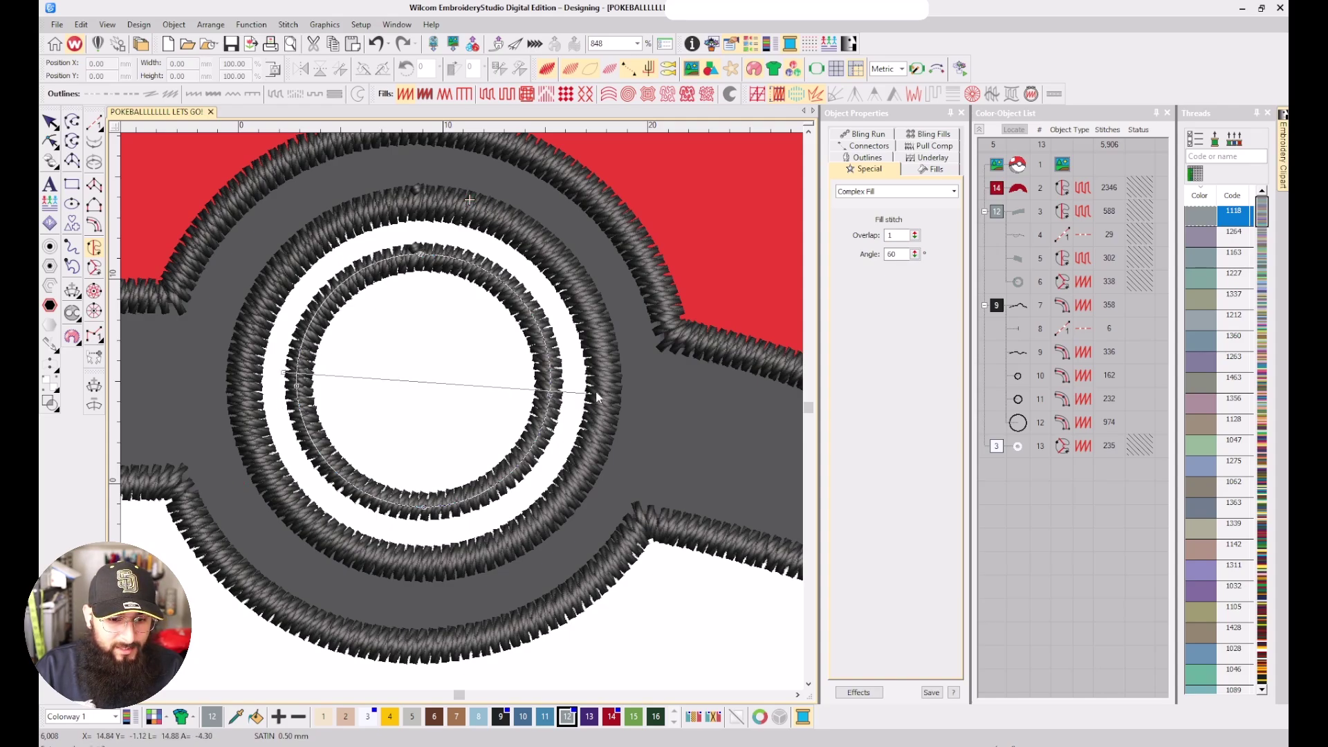
left_click(632, 375)
key("Return")
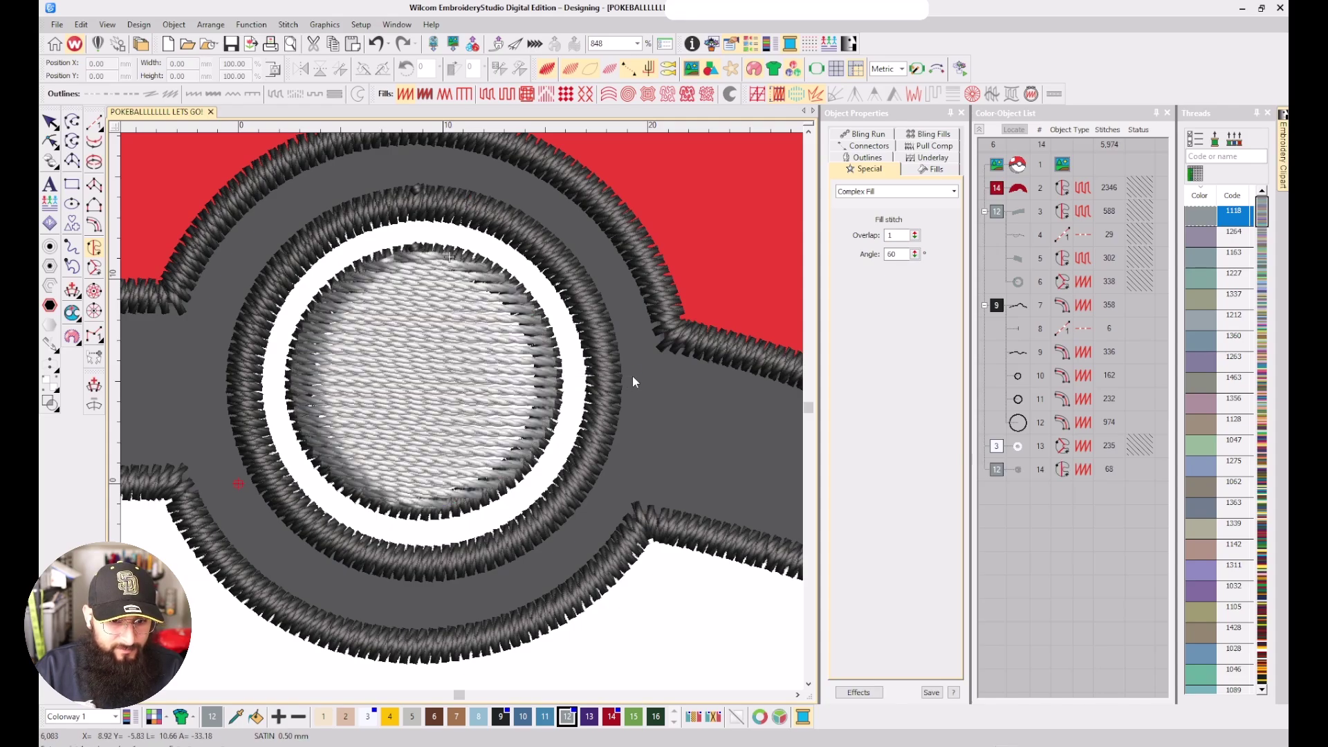
key("Escape")
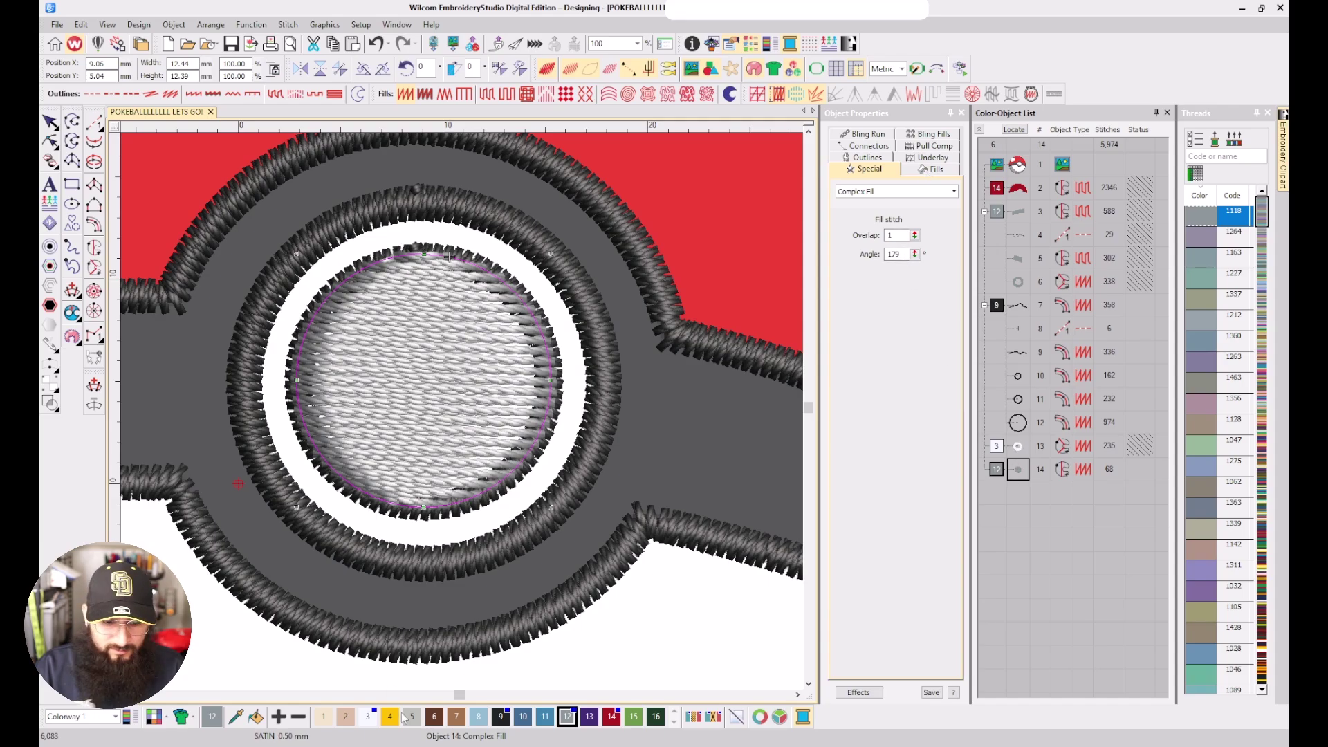
left_click(367, 717)
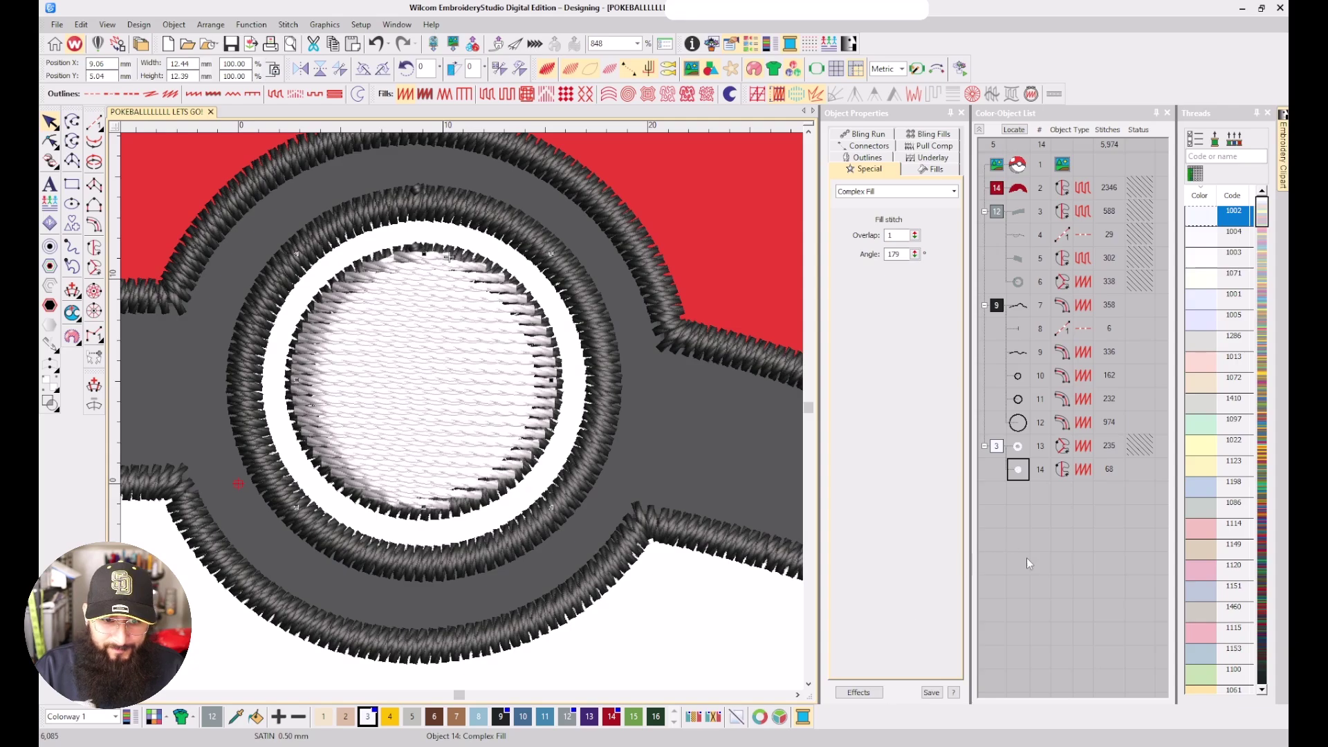
Move both white button fills ahead of the black outlines in the stitch sequence and set their after-object connector to Jump
left_click(1017, 449, "ctrl")
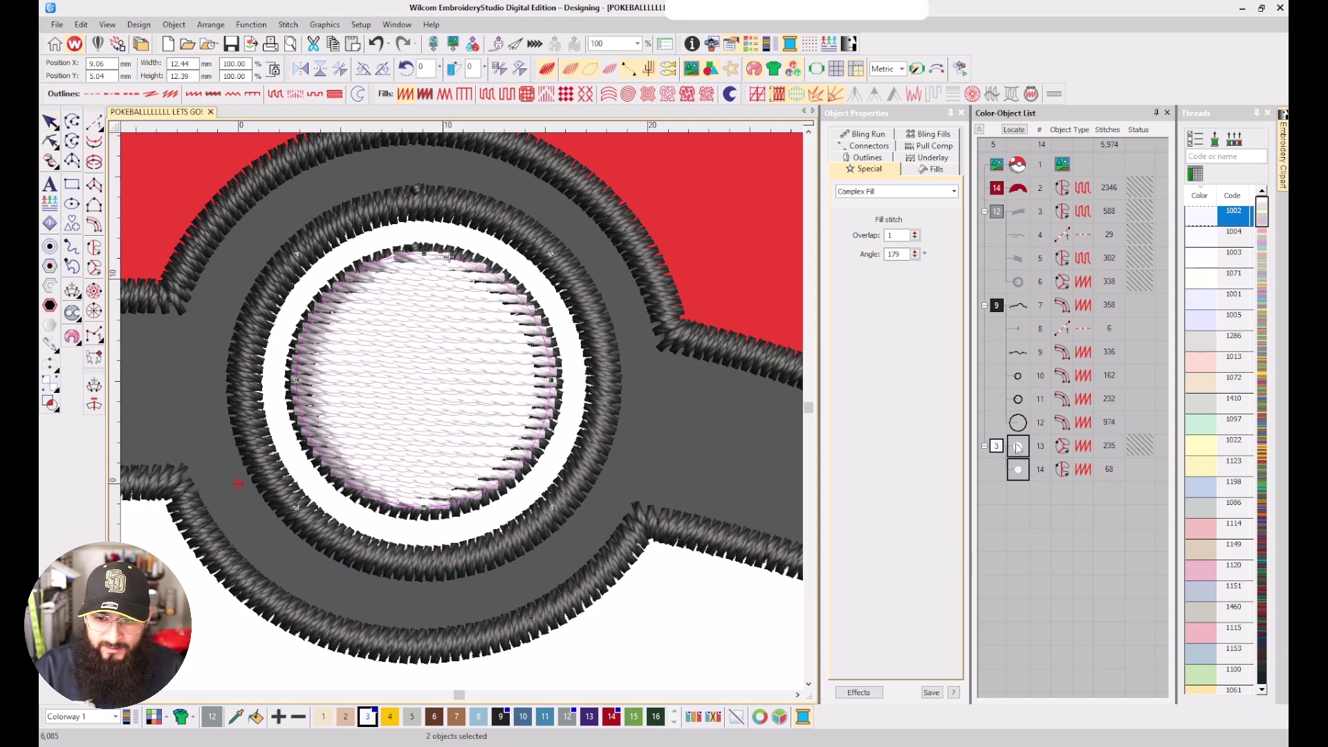
left_click_drag(1024, 302, 1026, 303)
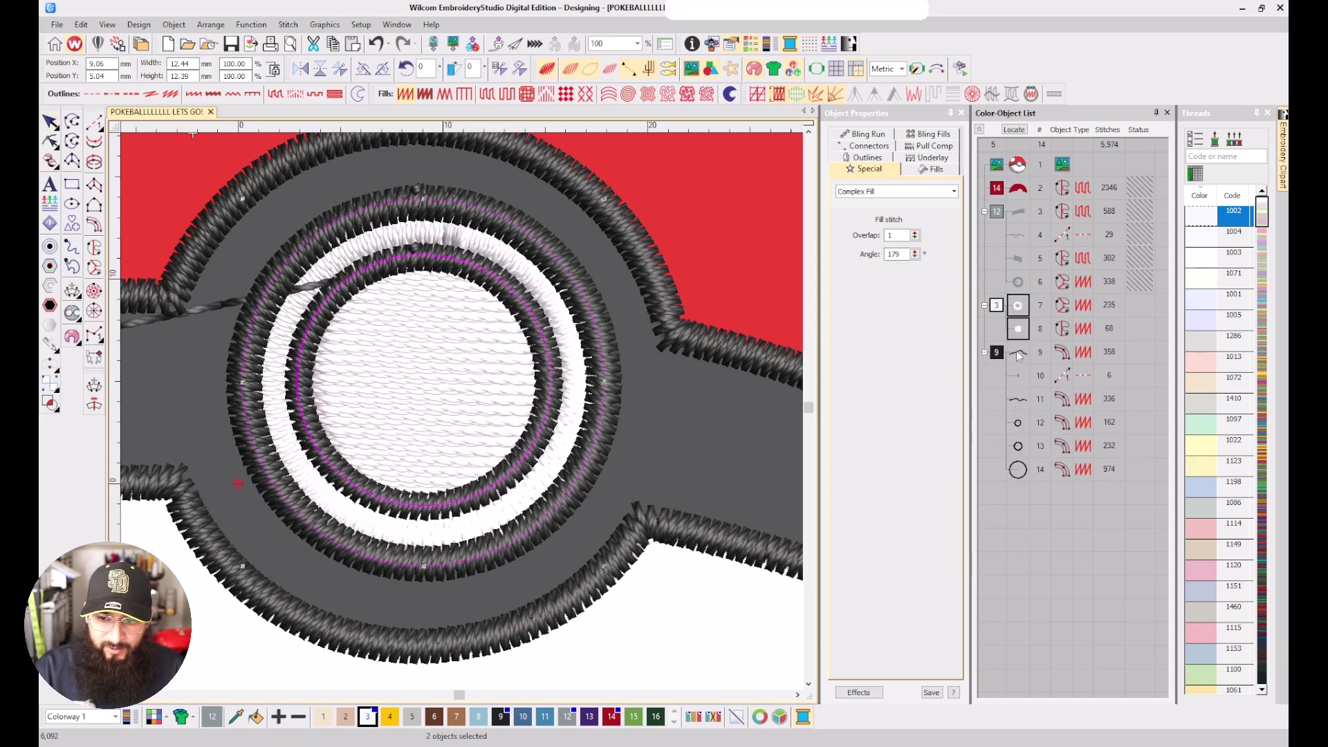
left_click(878, 147)
left_click(846, 235)
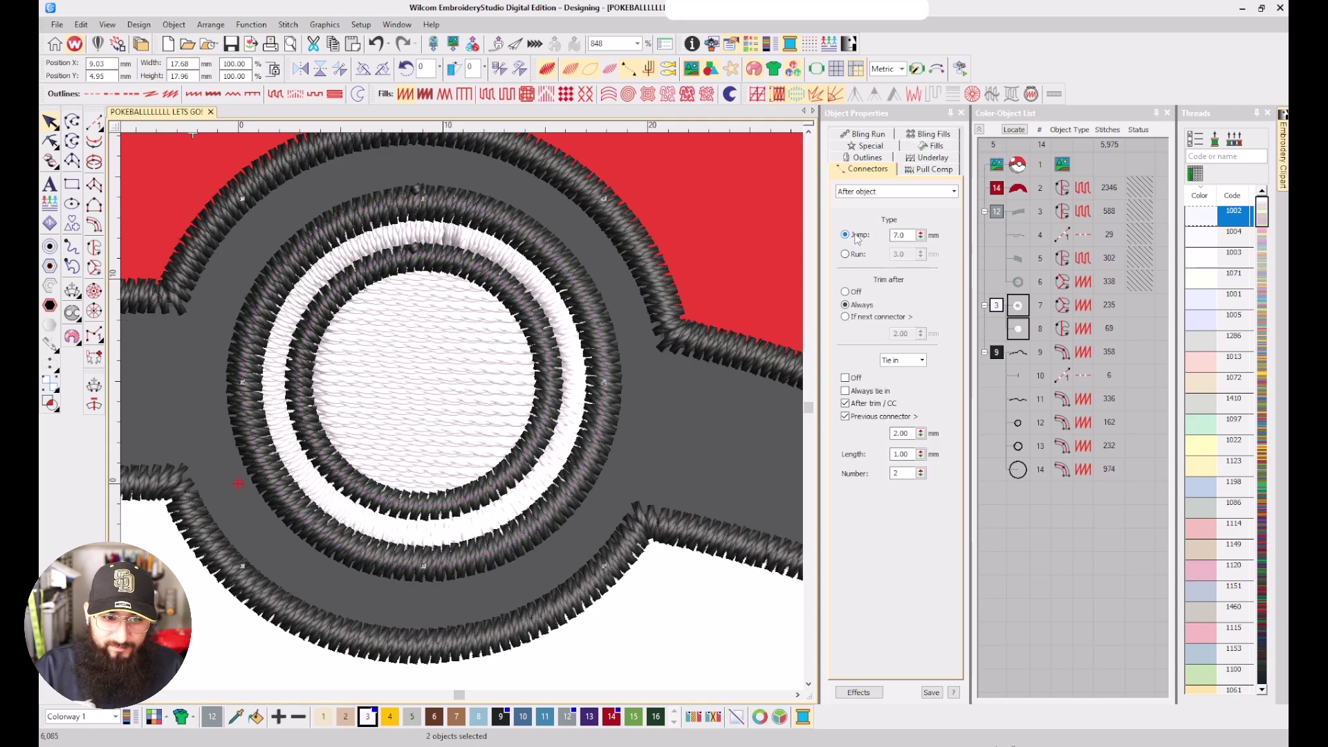
key("Escape")
scroll(400, 455, "down", 4)
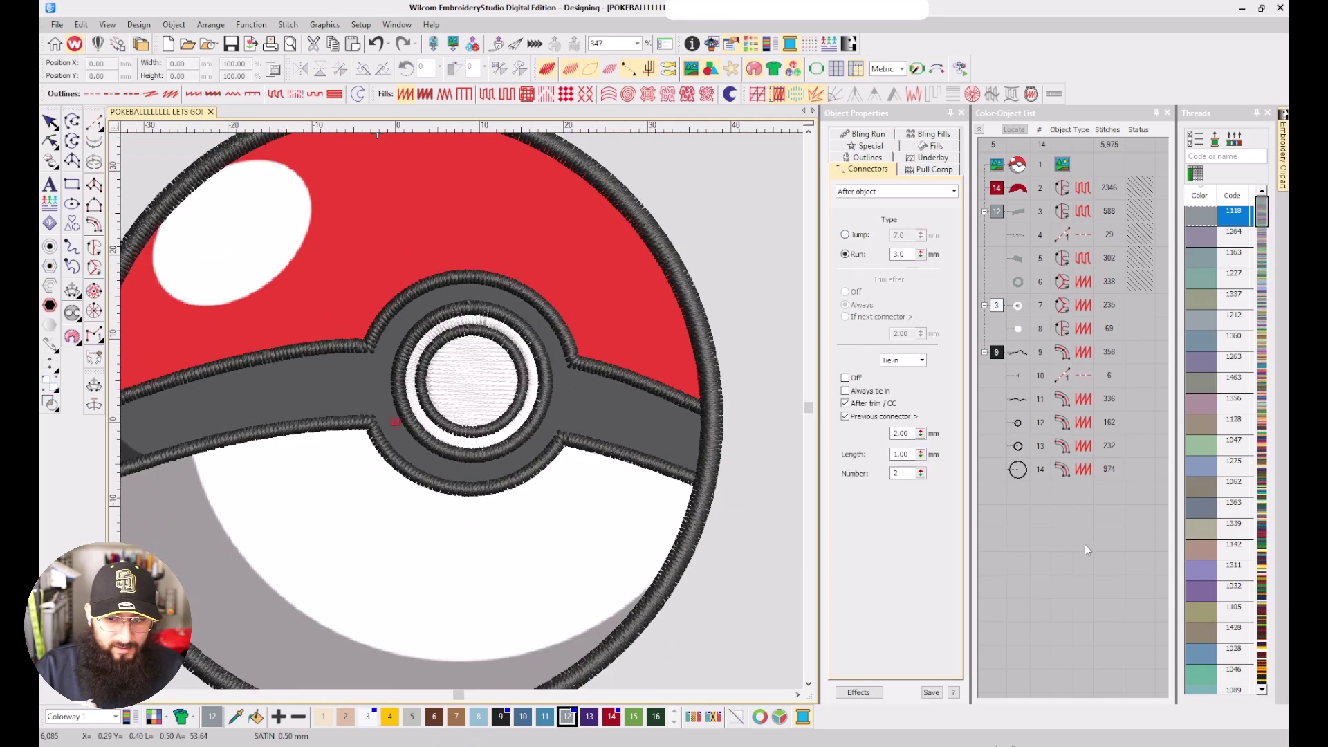
Unhide all objects and resequence the white center circle fill ahead of the white ring
right_click(1040, 555)
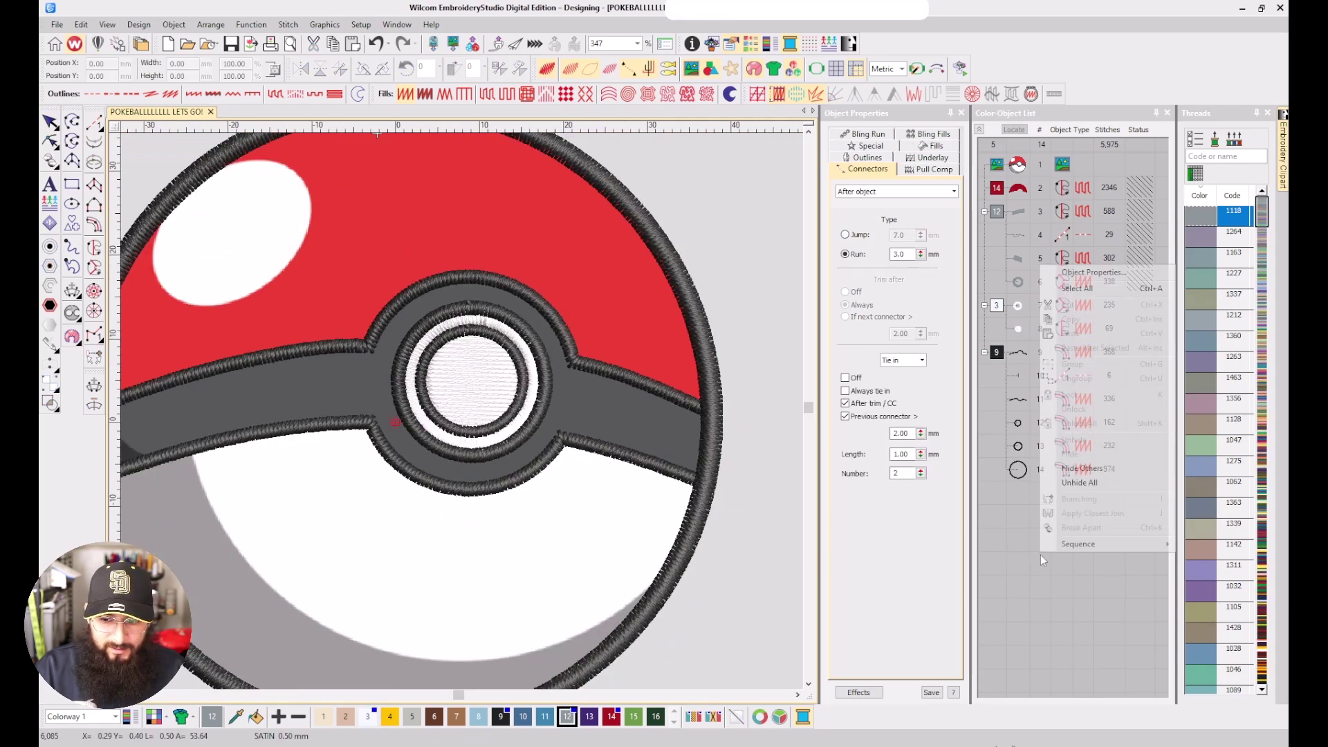
left_click(1079, 482)
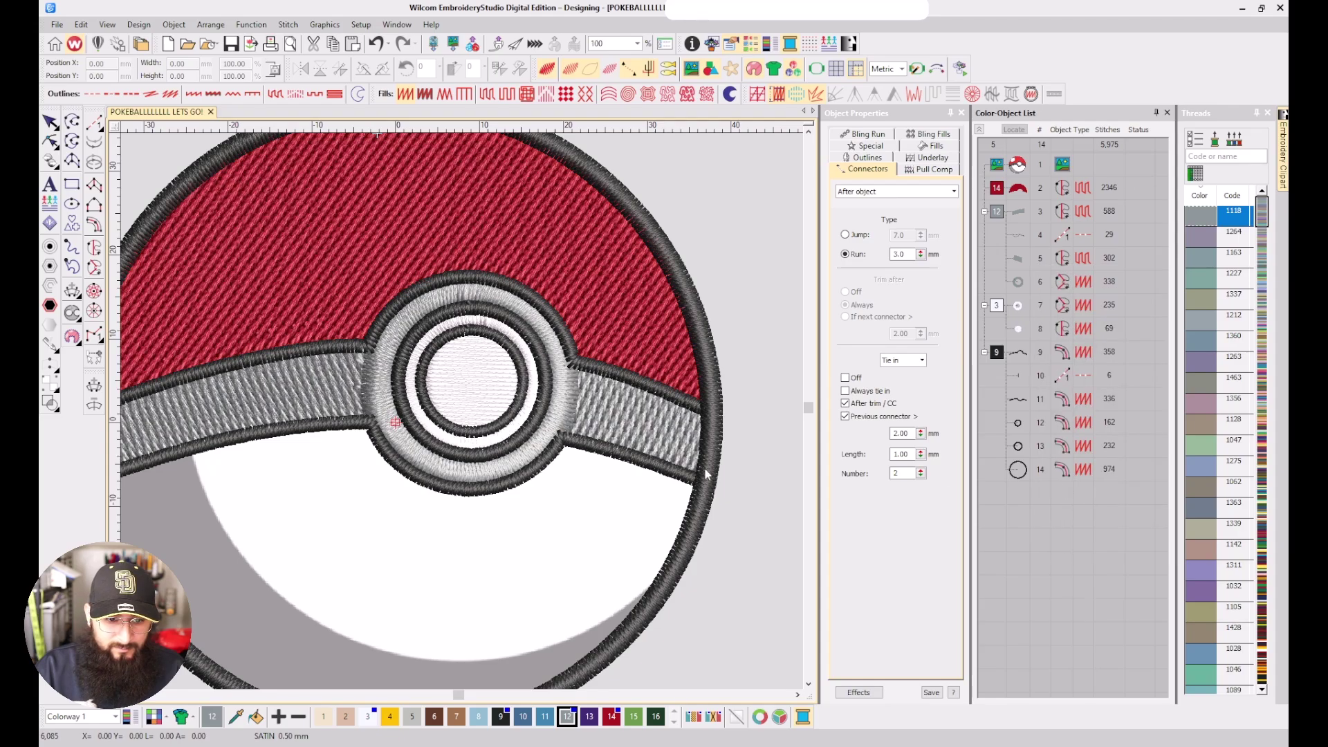
left_click(1023, 306)
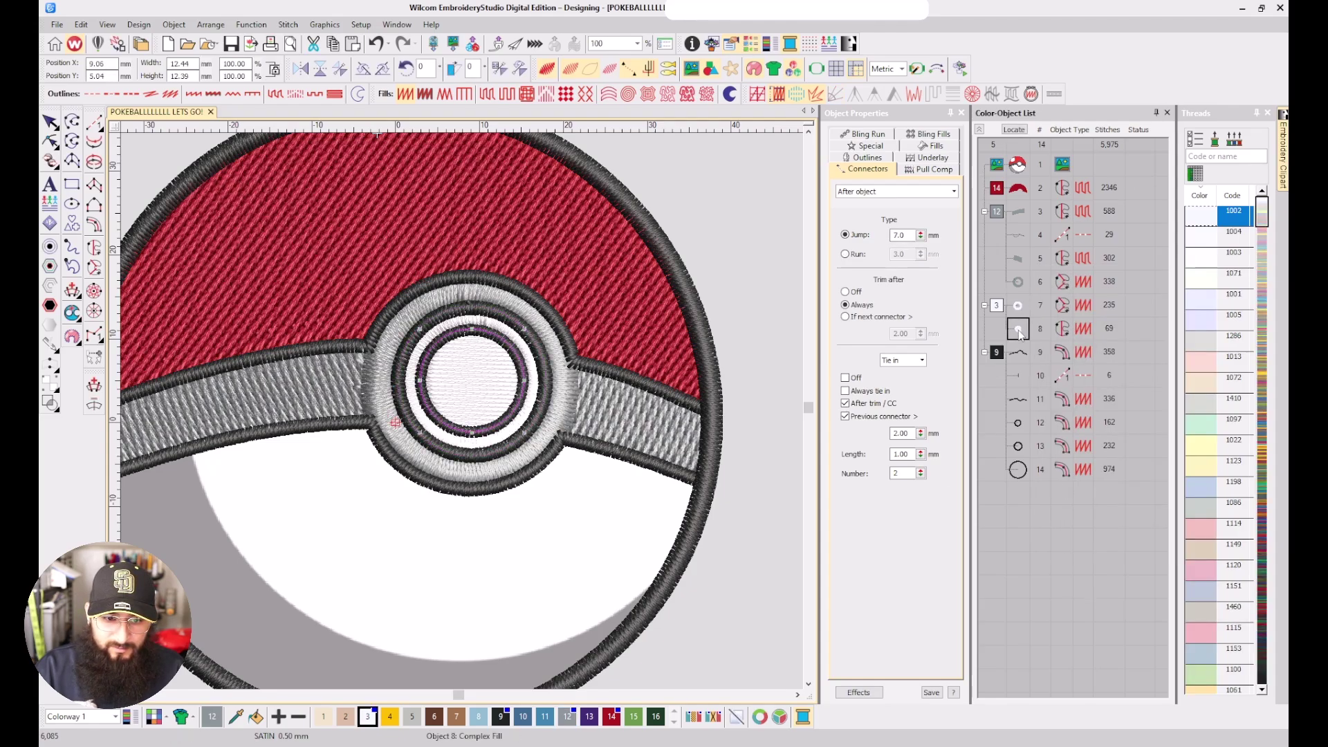
left_click(1018, 332)
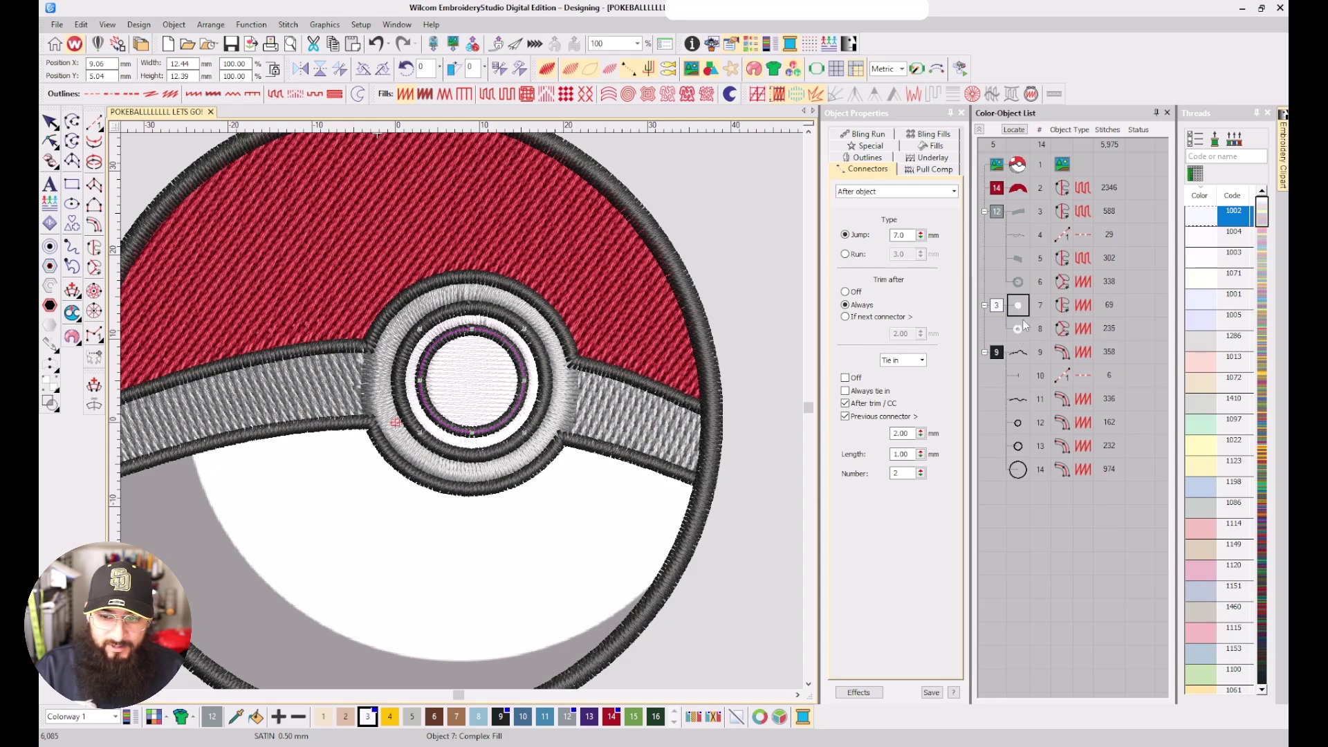
left_click(773, 405)
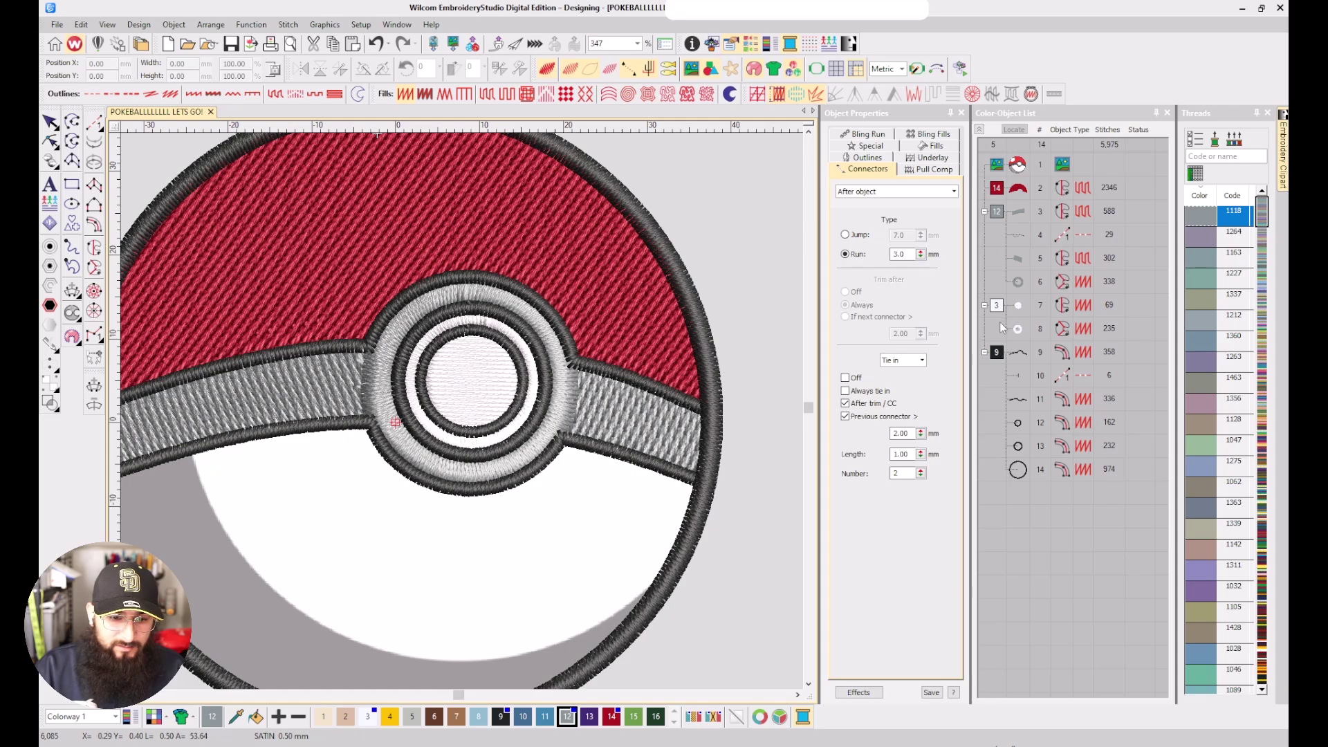
Start a complex fill in color 3 and trace the gray band's lower edge from the center button to the ball's left outline
scroll(498, 370, "down", 1)
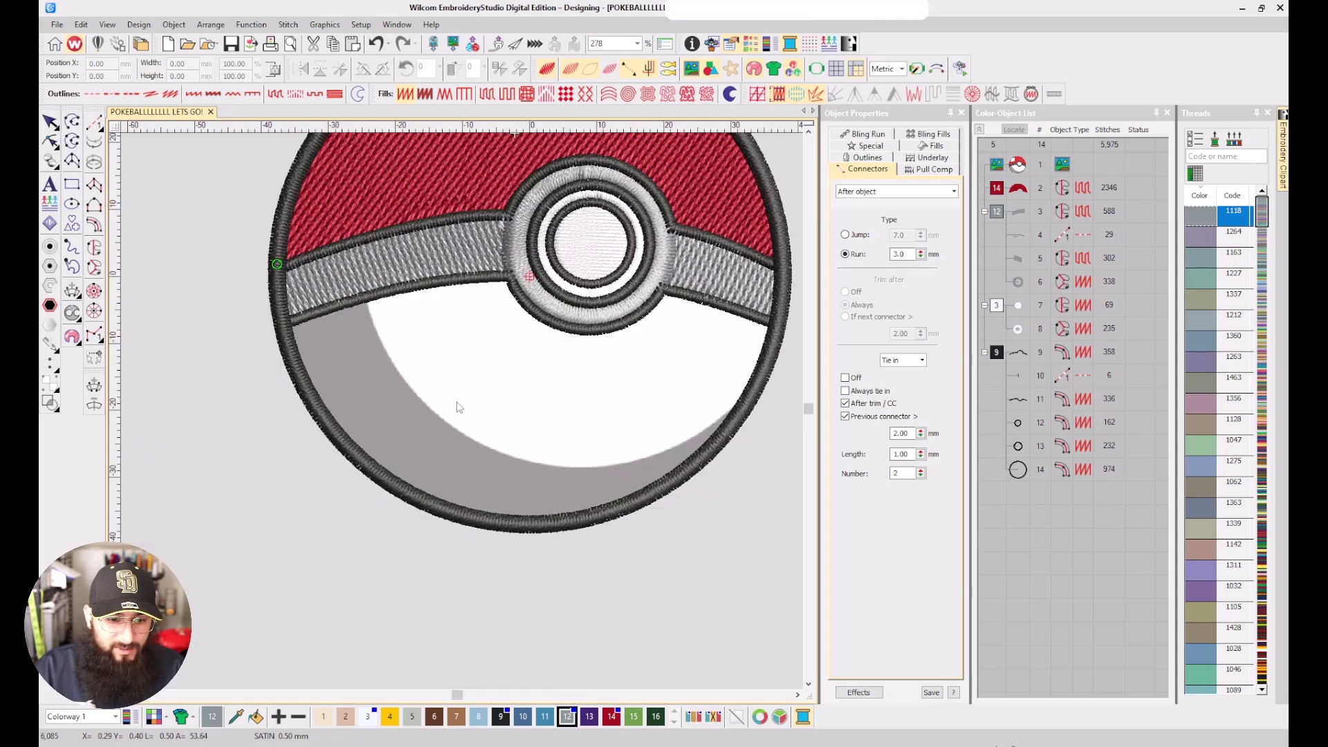
scroll(459, 408, "up", 1)
scroll(467, 415, "down", 1)
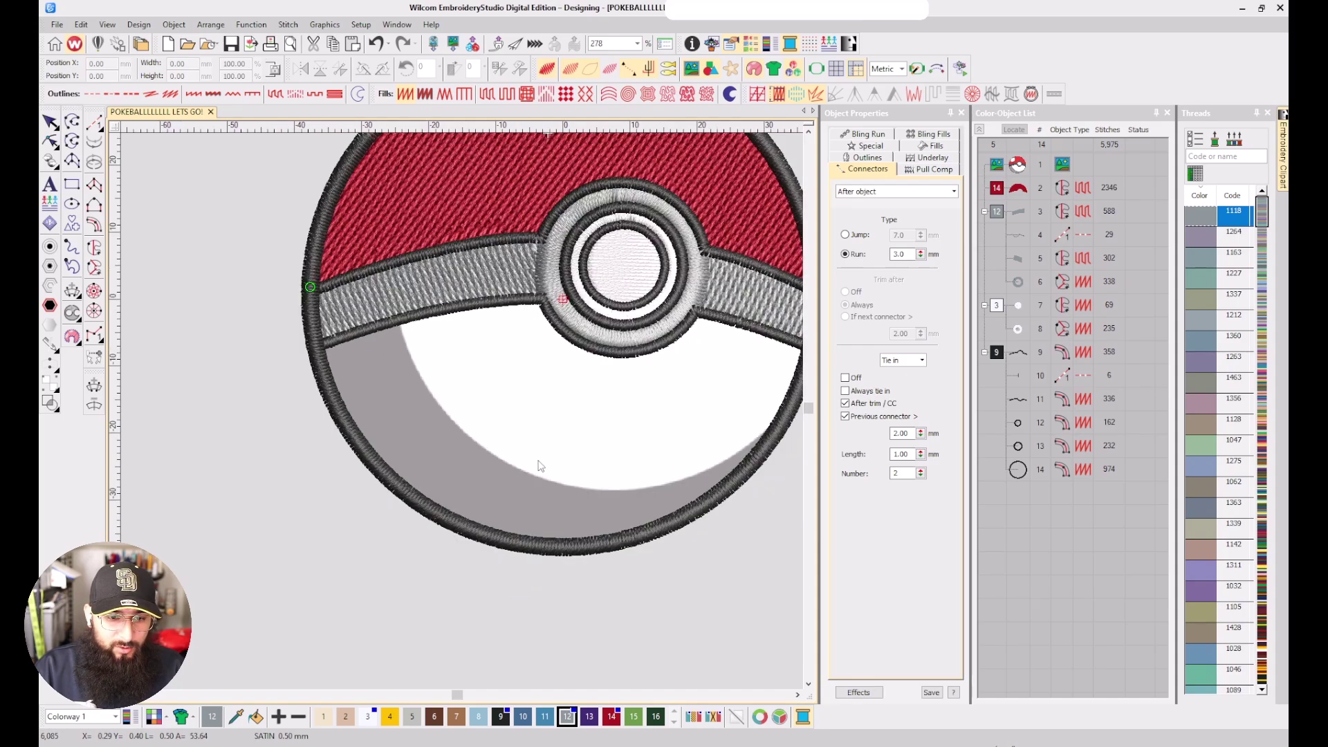
left_click(93, 247)
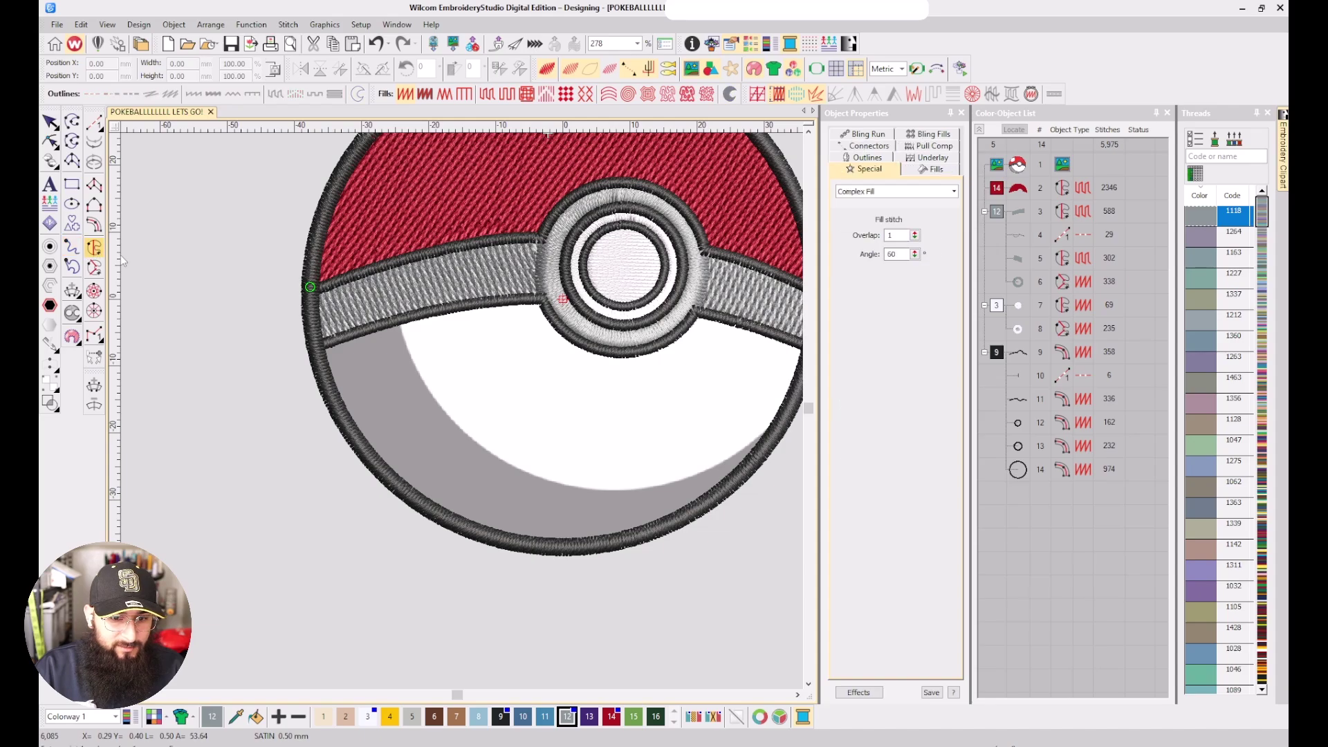
scroll(373, 297, "up", 2)
scroll(608, 516, "down", 2)
left_click(367, 717)
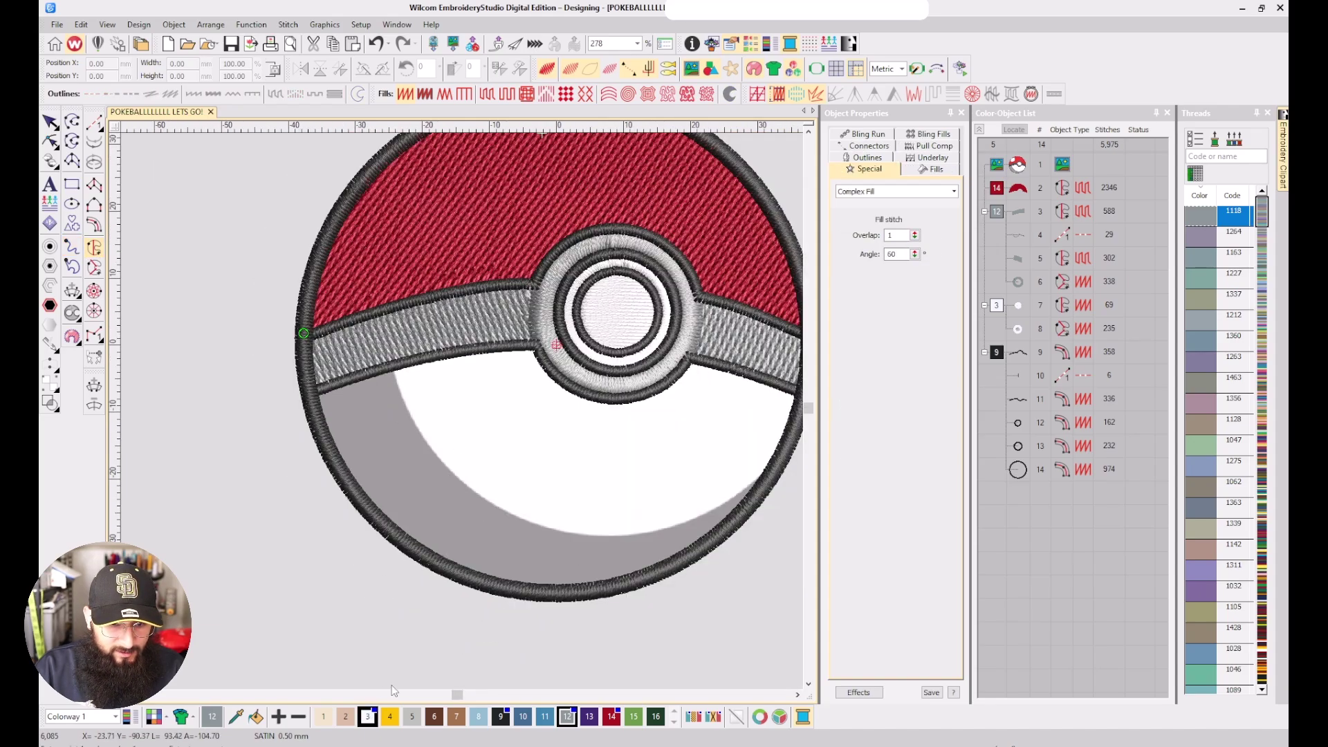
scroll(495, 325, "up", 3)
left_click(593, 367)
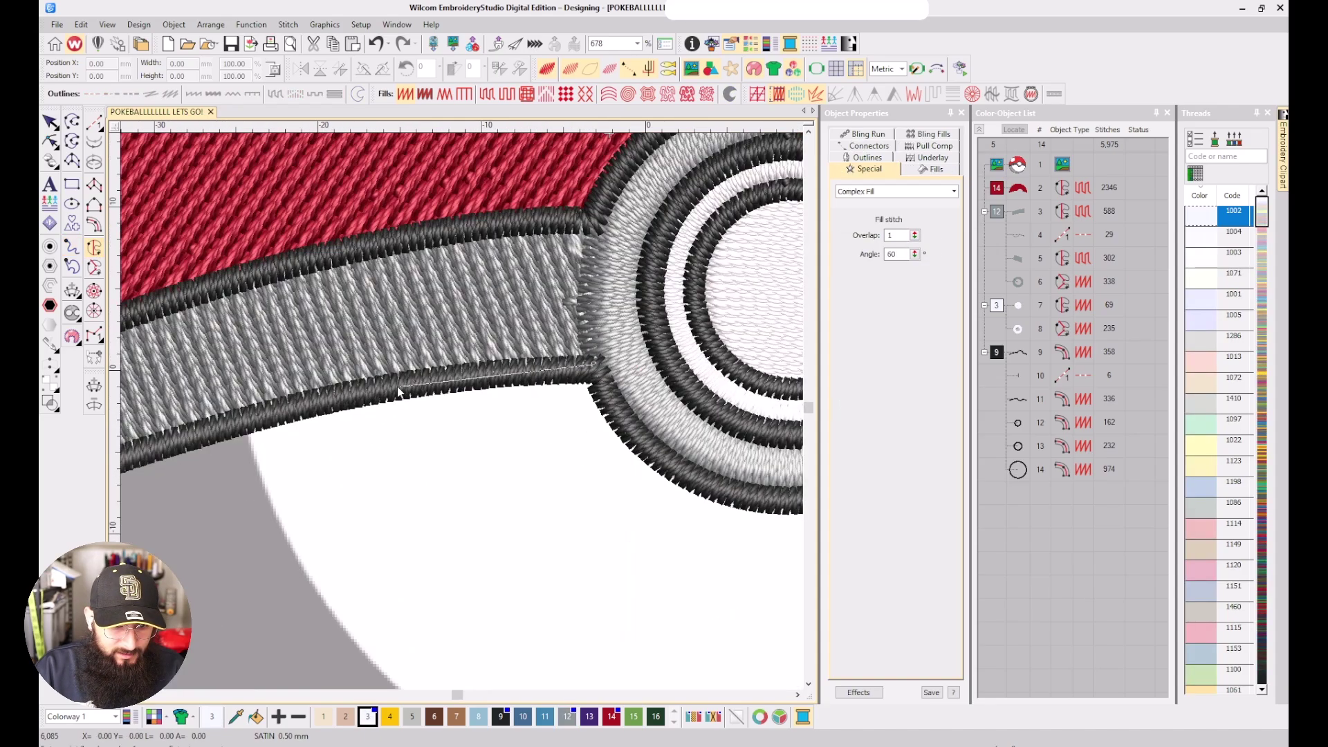
right_click(449, 378)
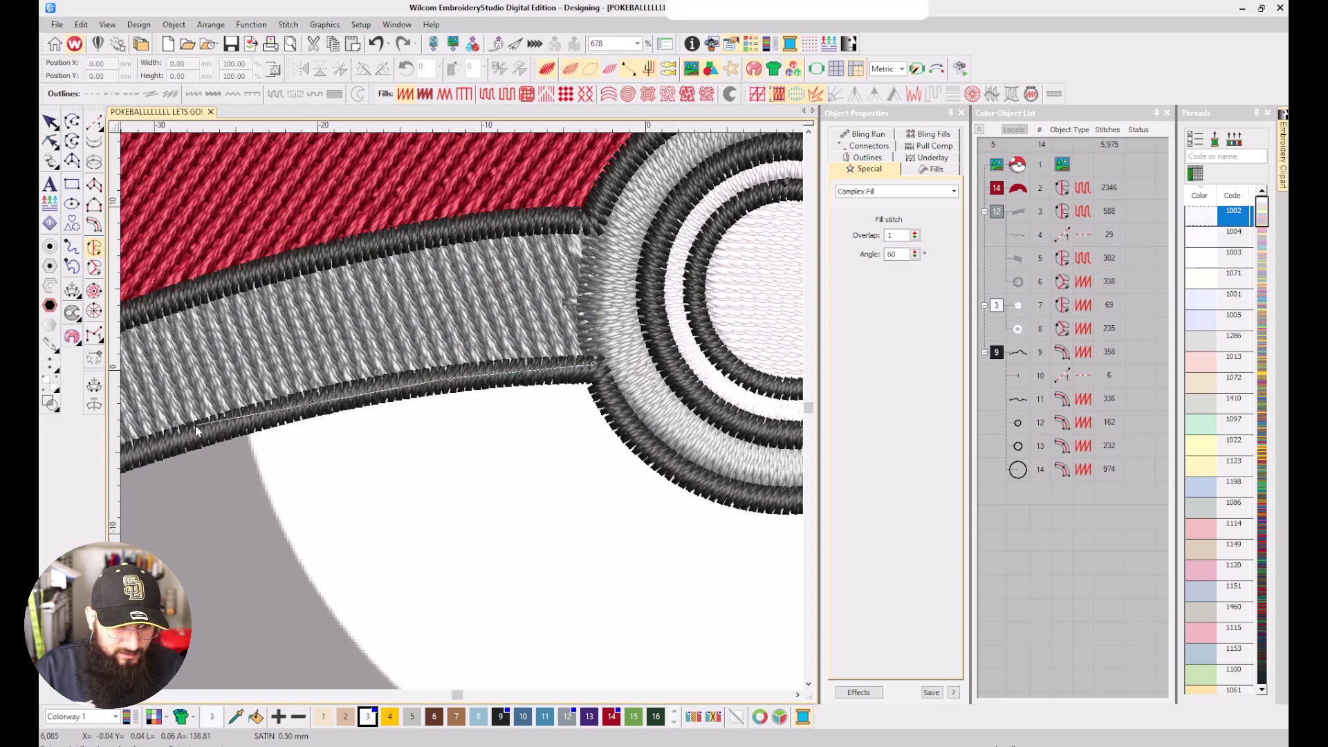
right_click(184, 436)
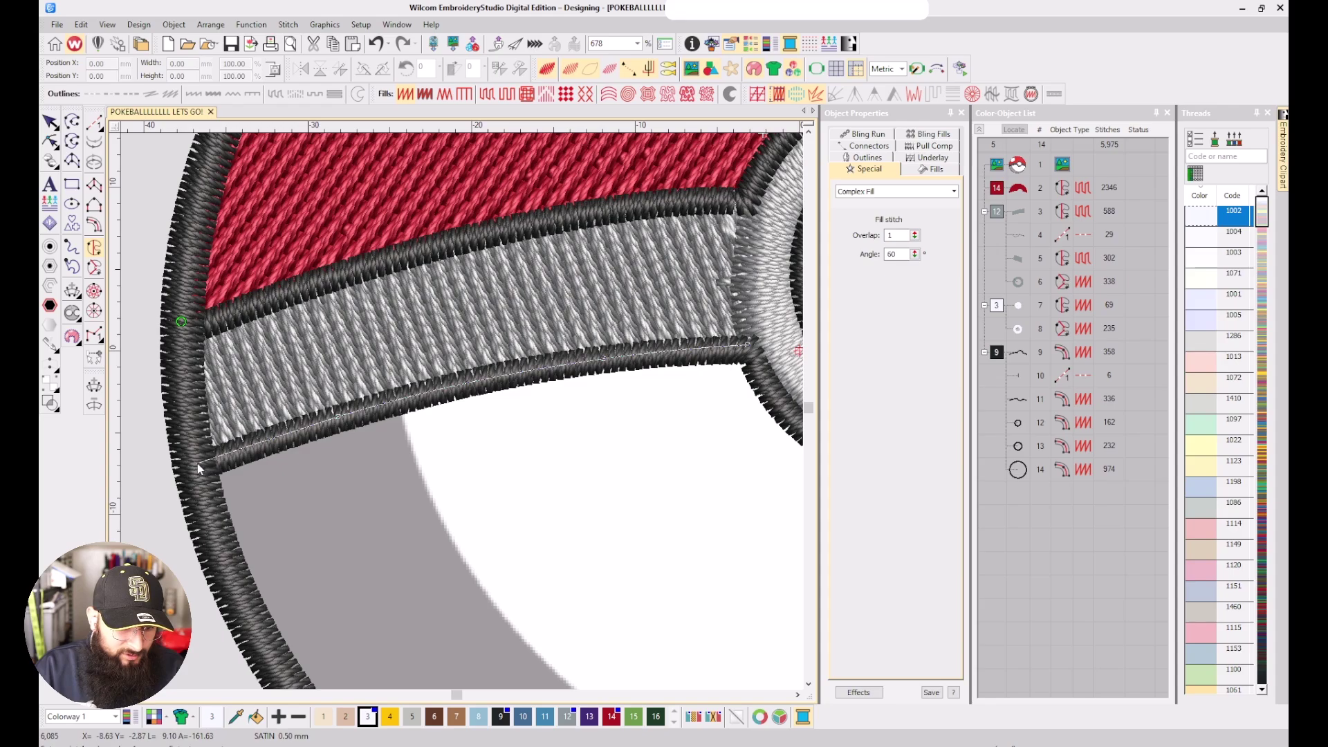
left_click(193, 465)
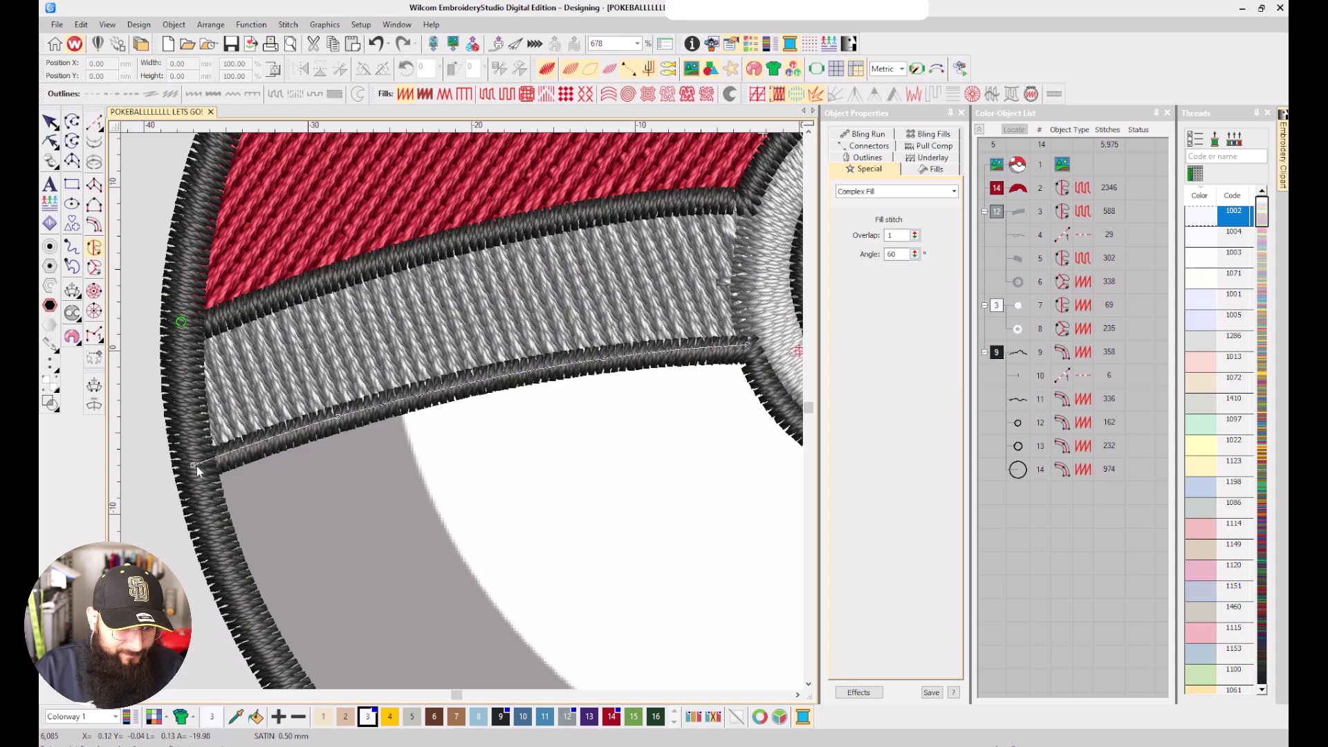
Continue the fill boundary along the ball's lower outer outline up to the lower corner of the gray band's right half
left_click(210, 529)
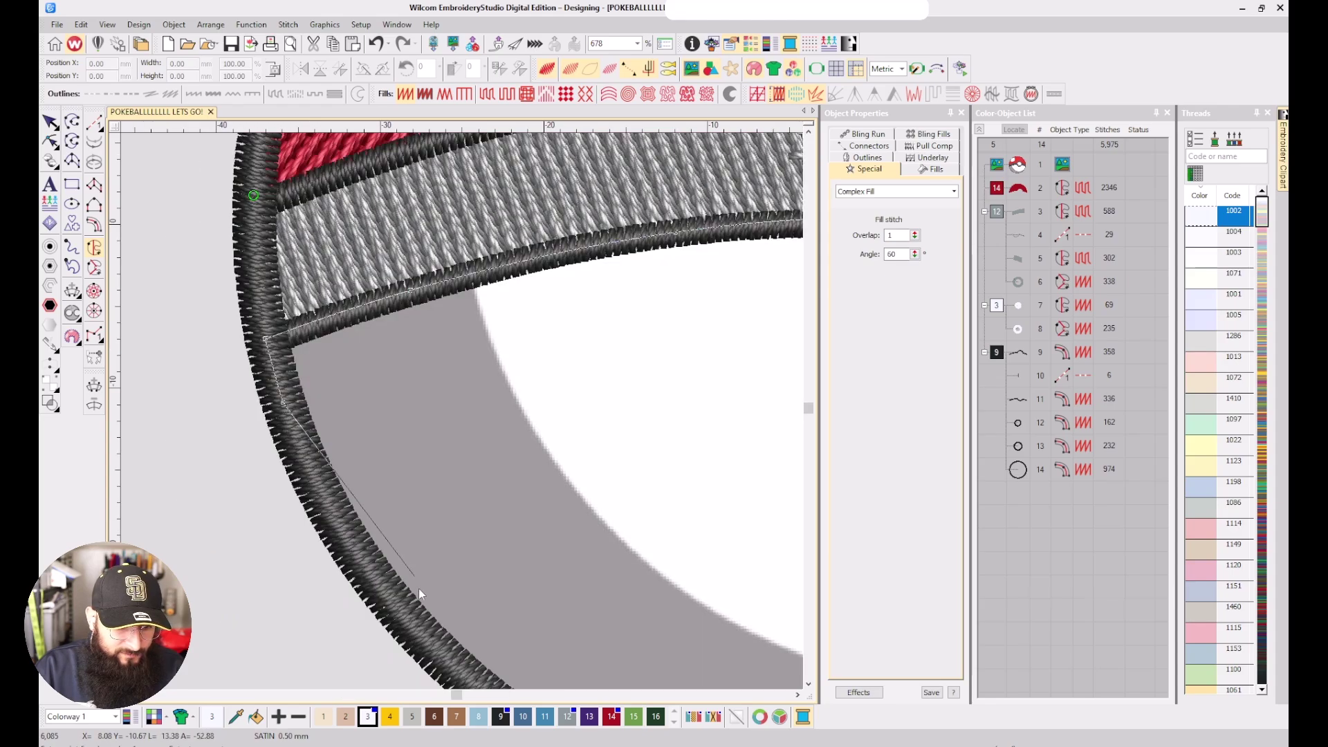
left_click(429, 639)
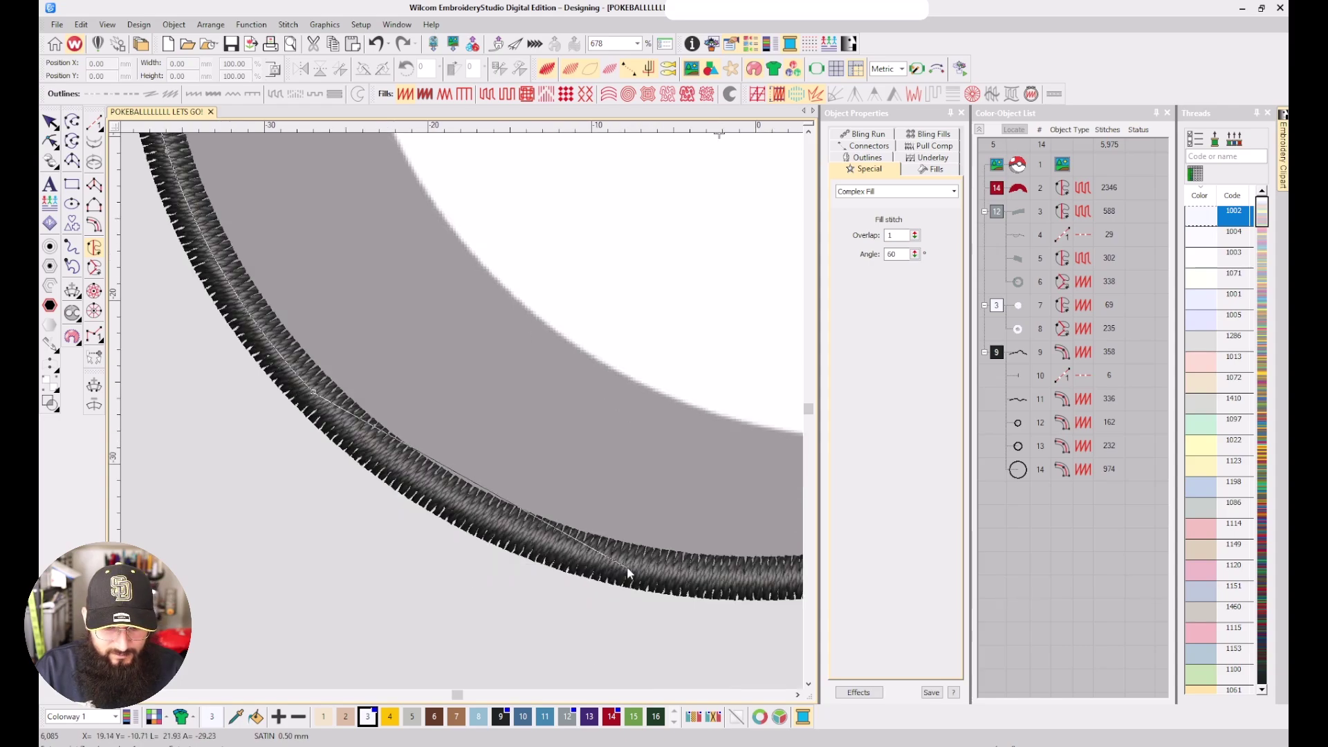
left_click(626, 565)
left_click(745, 445)
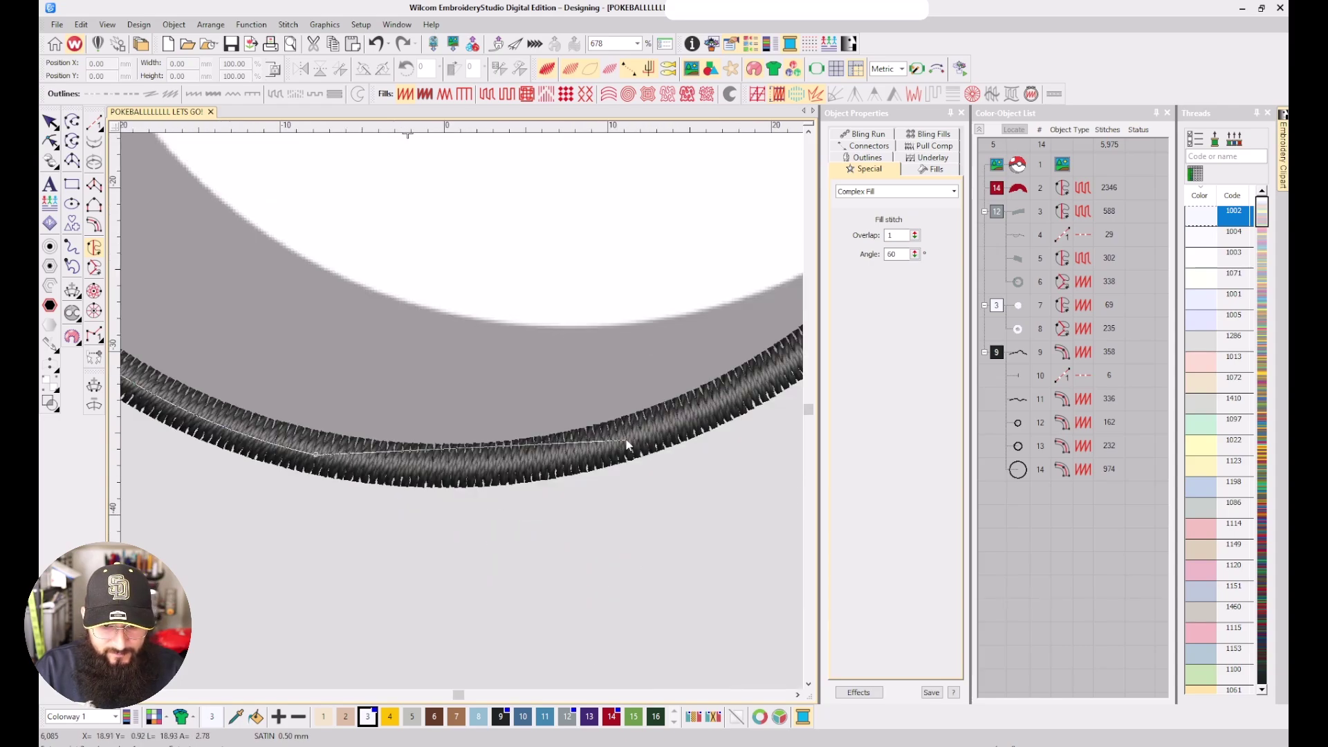
left_click(667, 424)
scroll(667, 425, "down", 2)
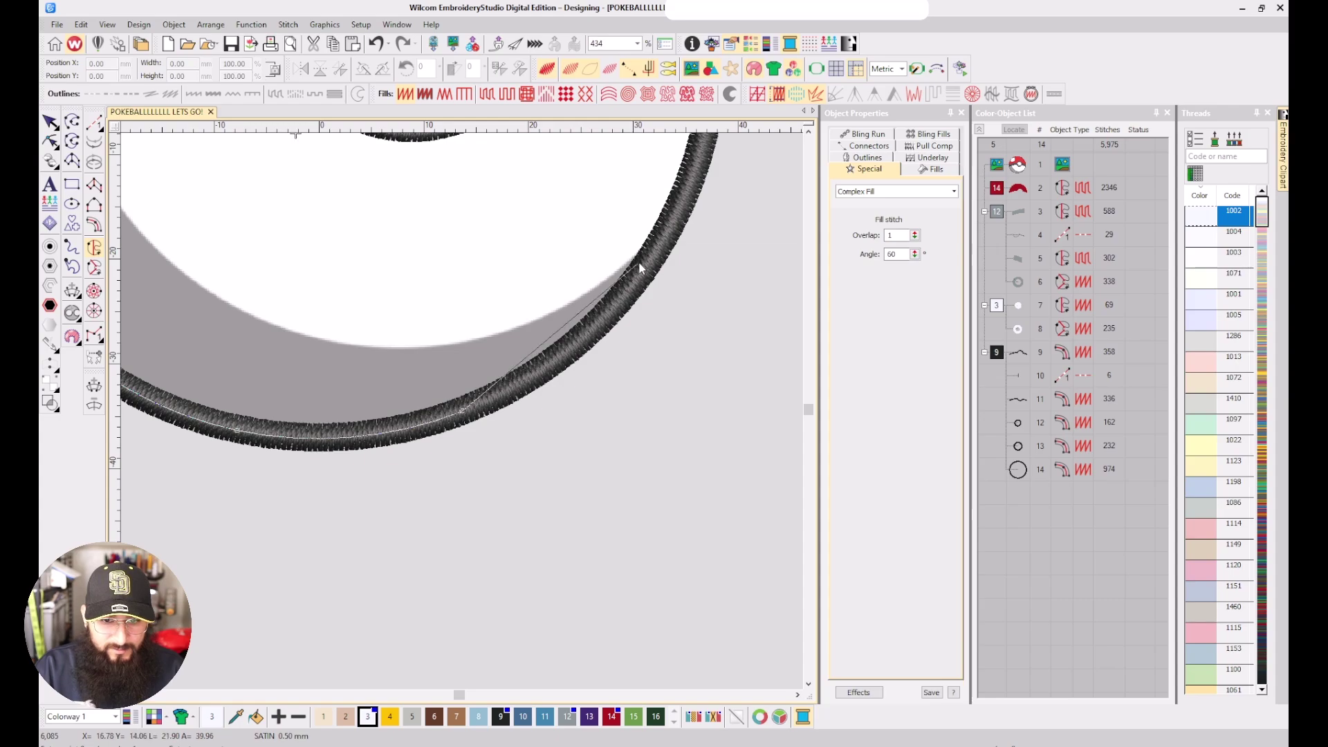
left_click(659, 255)
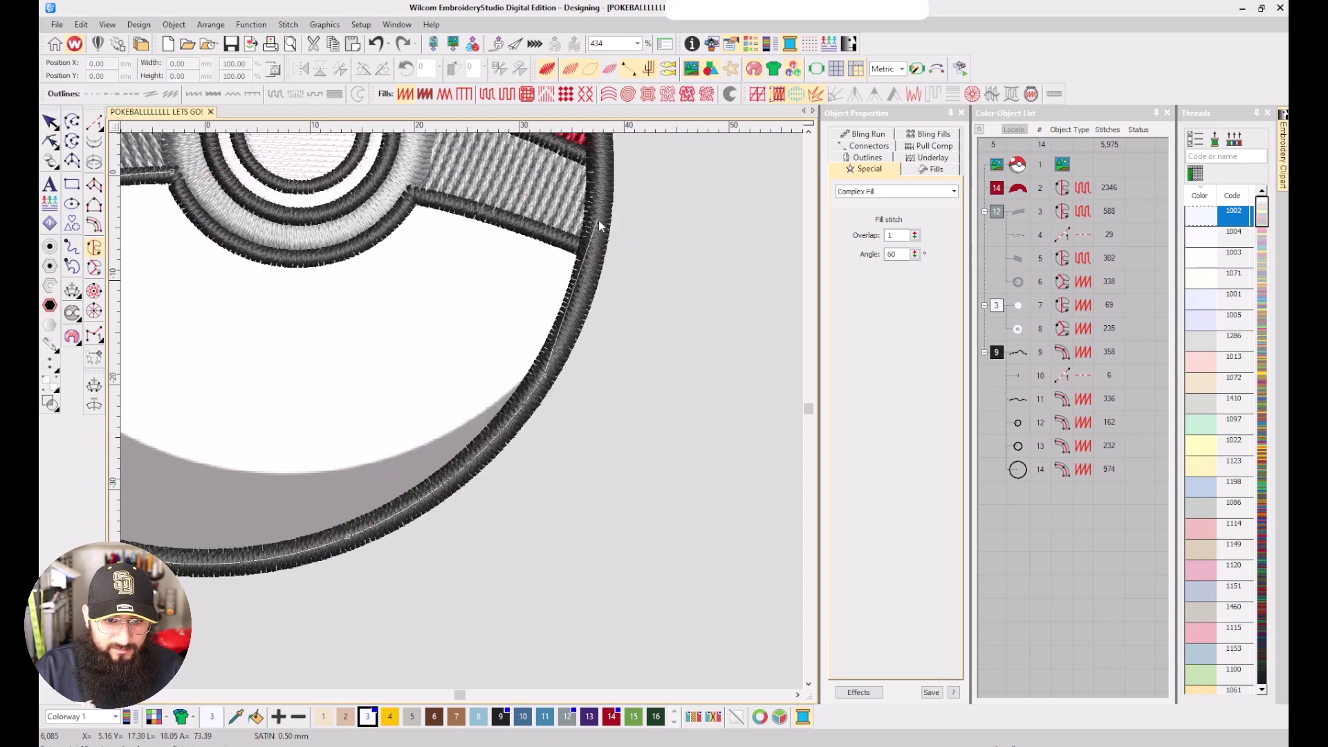
left_click(708, 124)
scroll(594, 252, "up", 3)
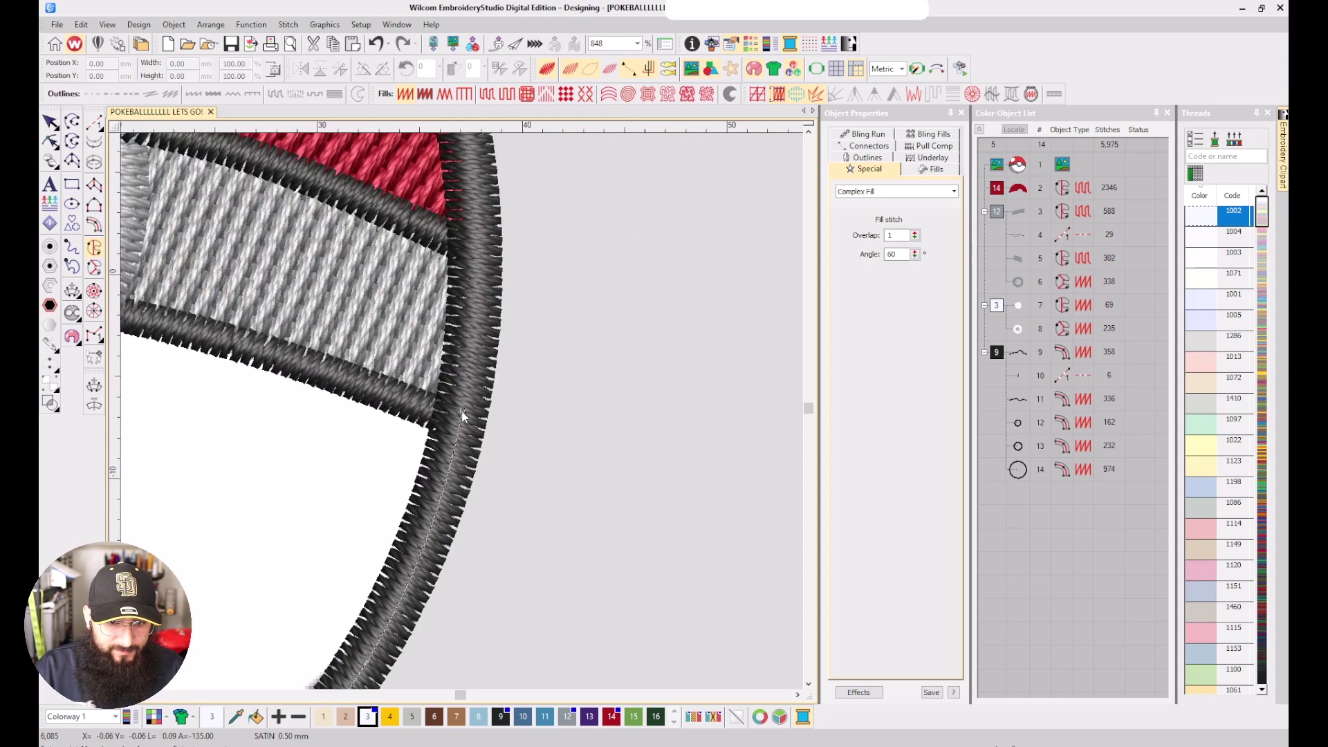
left_click(461, 415)
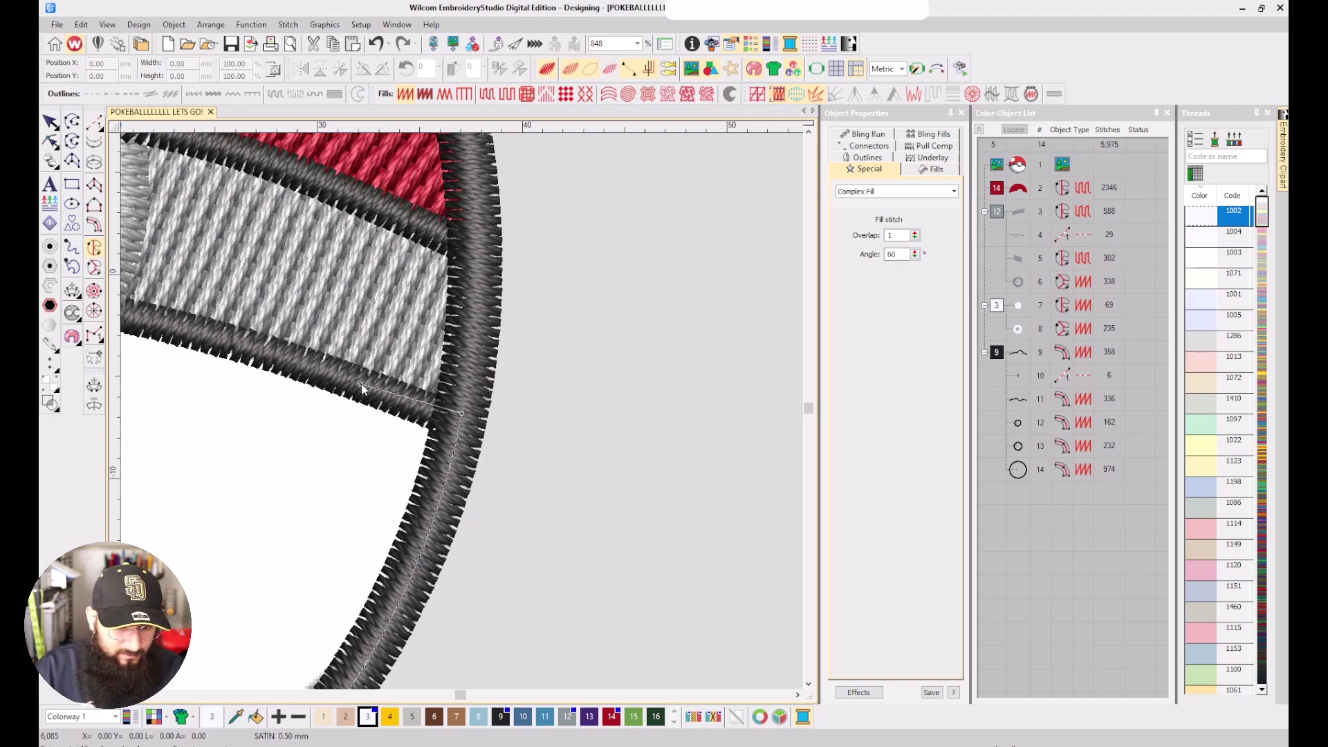
Trace the fill boundary along the right band's lower edge and around the button's underside back to the starting corner
left_click(299, 360)
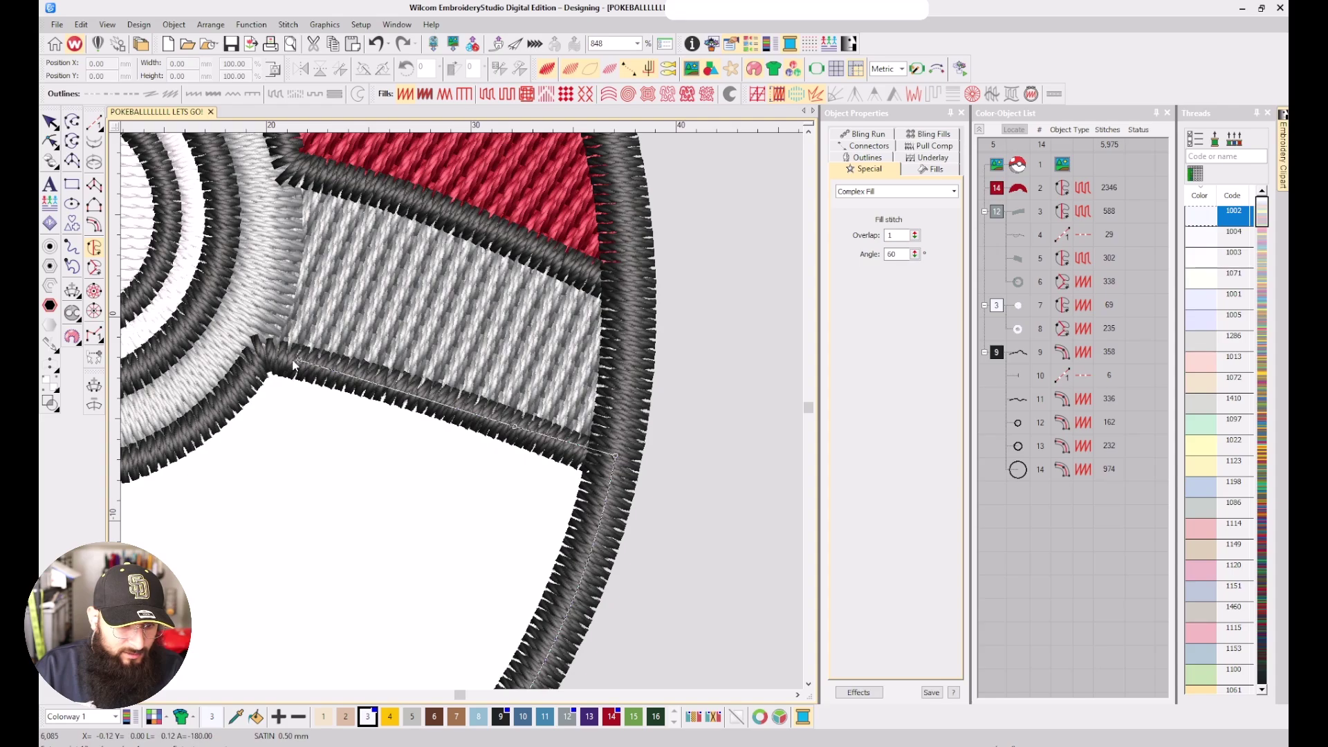
left_click(262, 356)
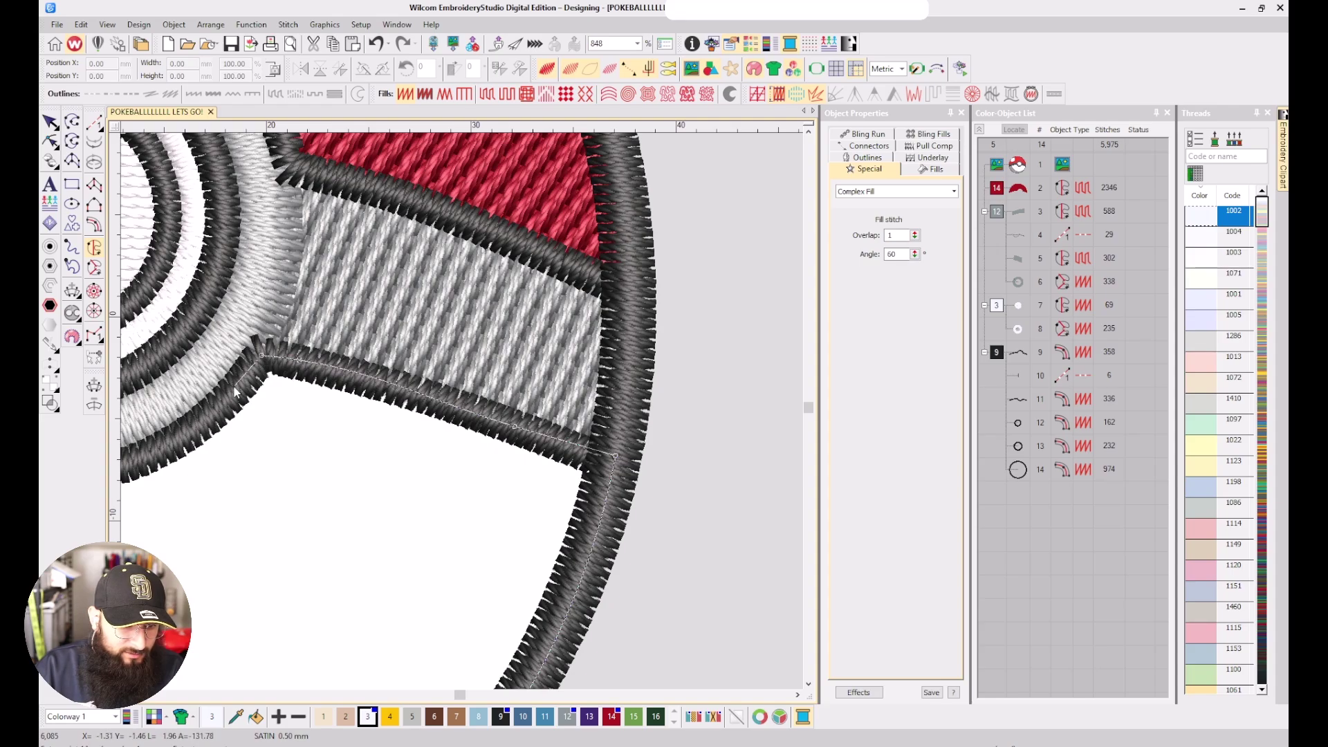
right_click(209, 415)
left_click(204, 464)
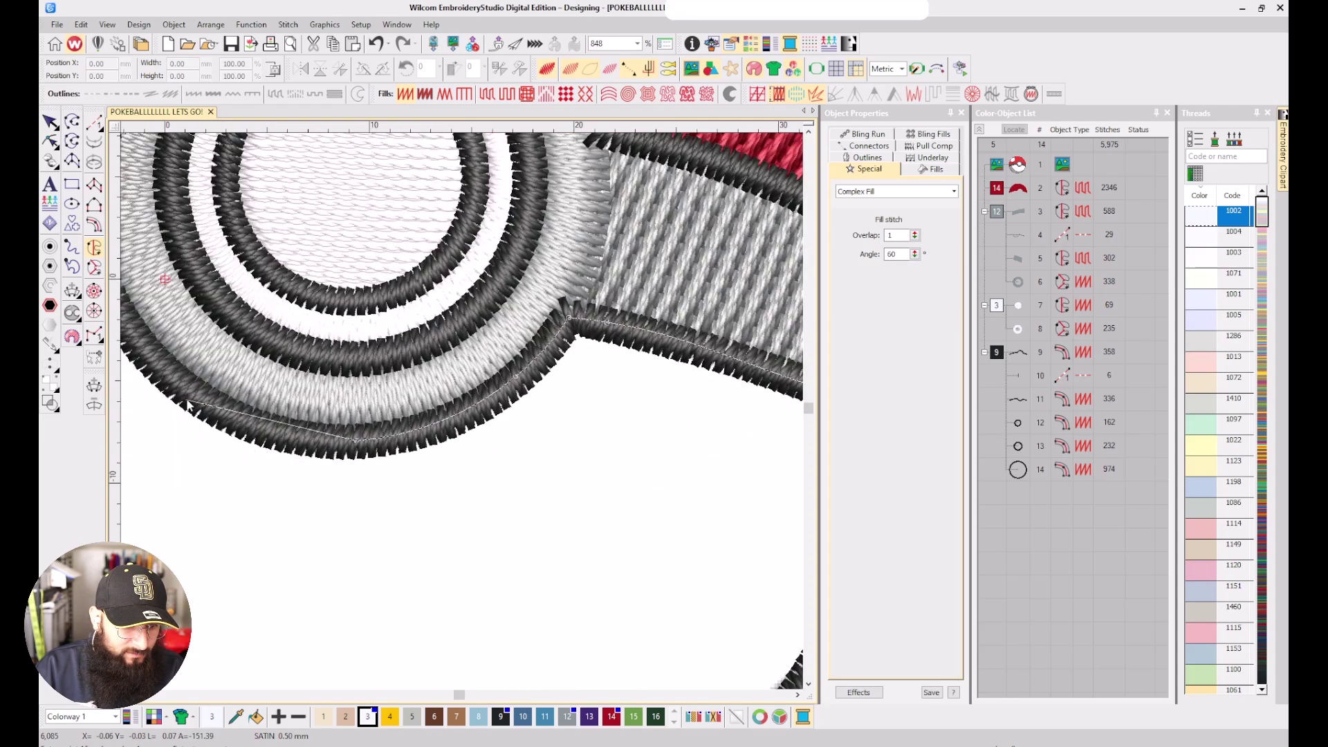
right_click(285, 360)
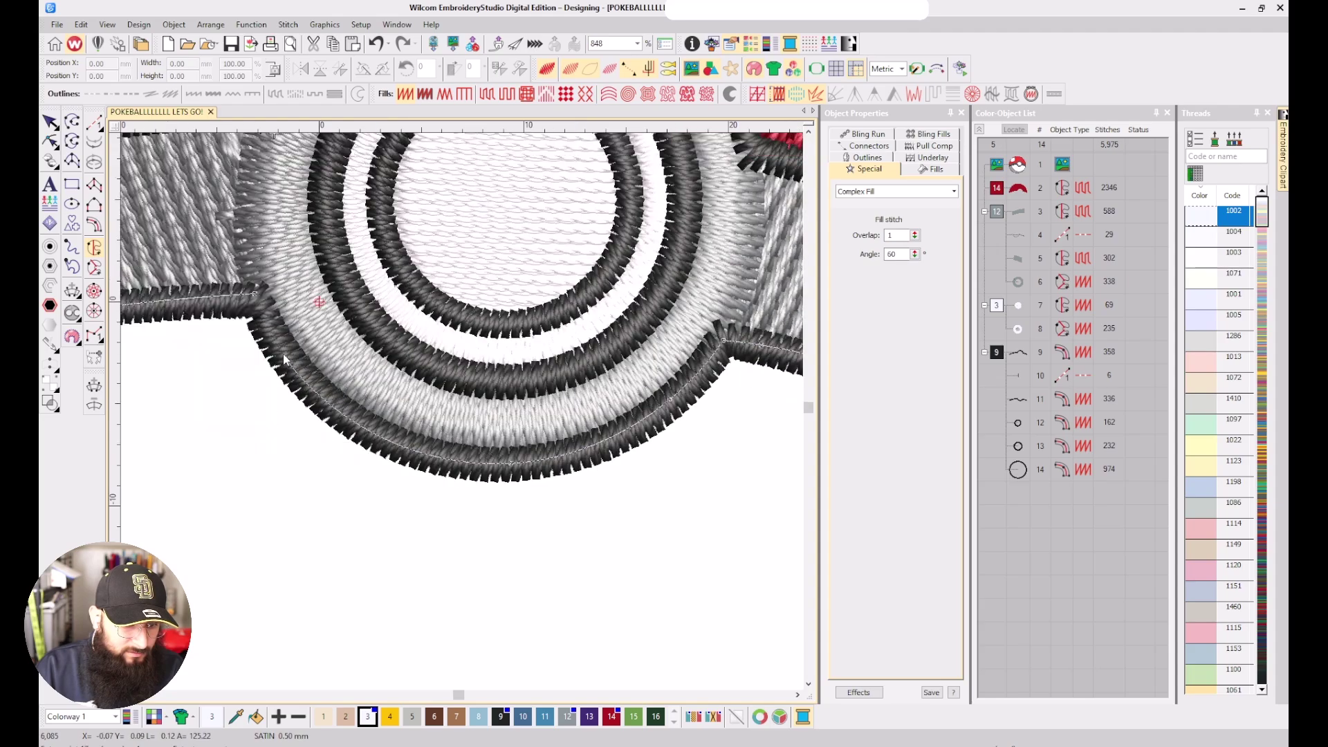
left_click(256, 305)
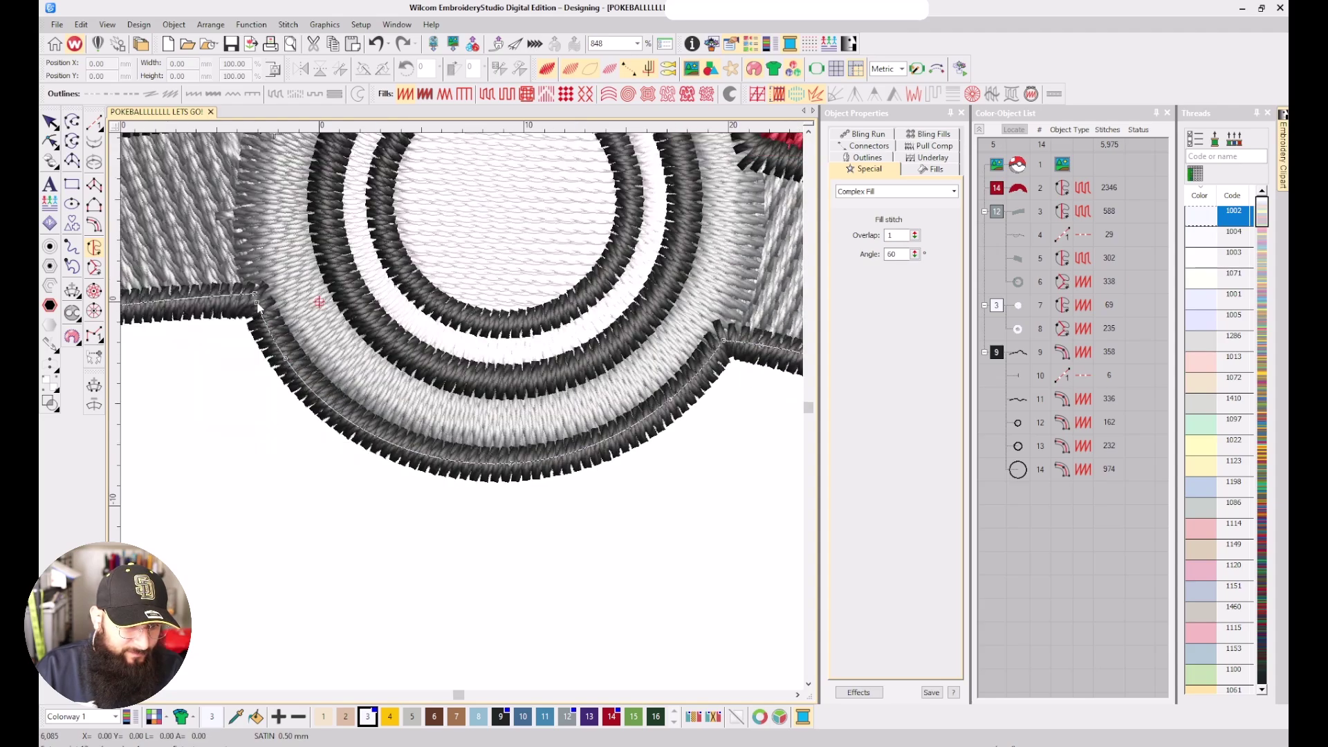
scroll(453, 436, "down", 4)
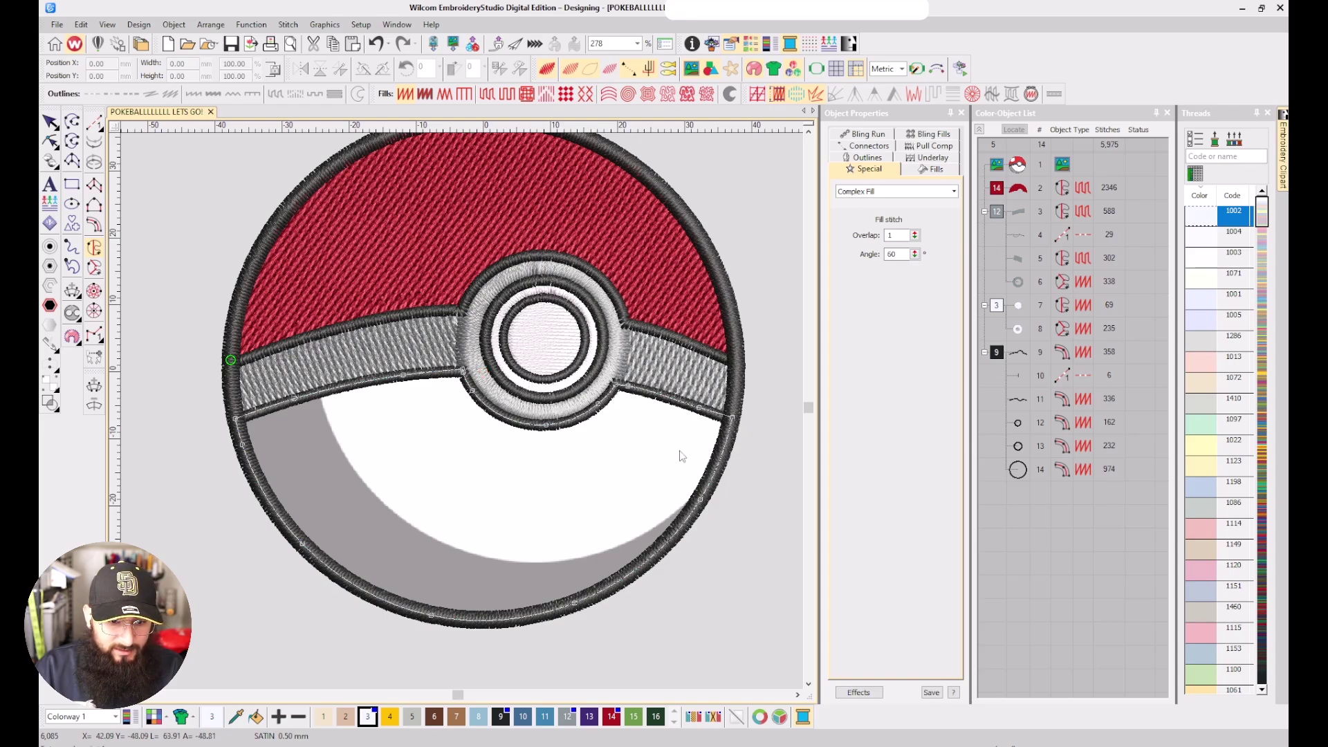
Set a diagonal stitch angle for the lower-half white fill and convert it to Tatami
left_click(500, 398)
left_click(303, 592)
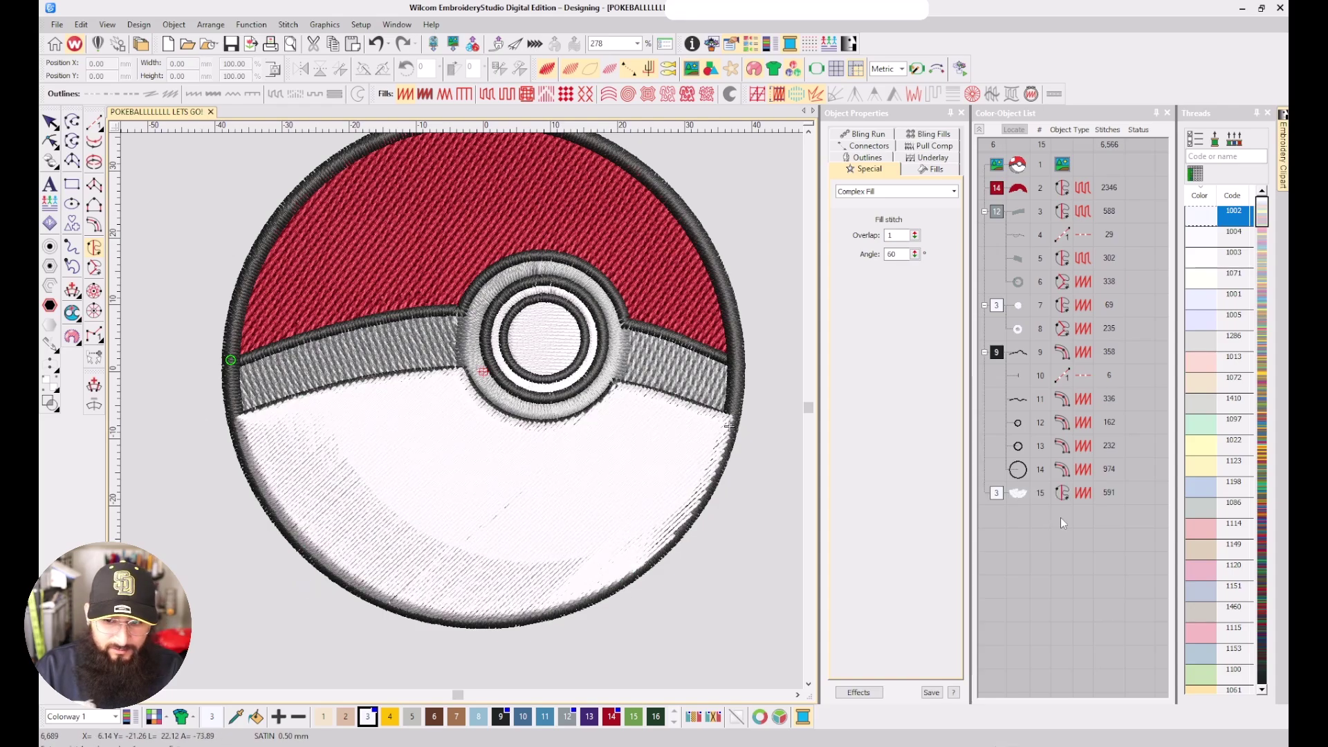
left_click(1015, 494)
key("shift+m")
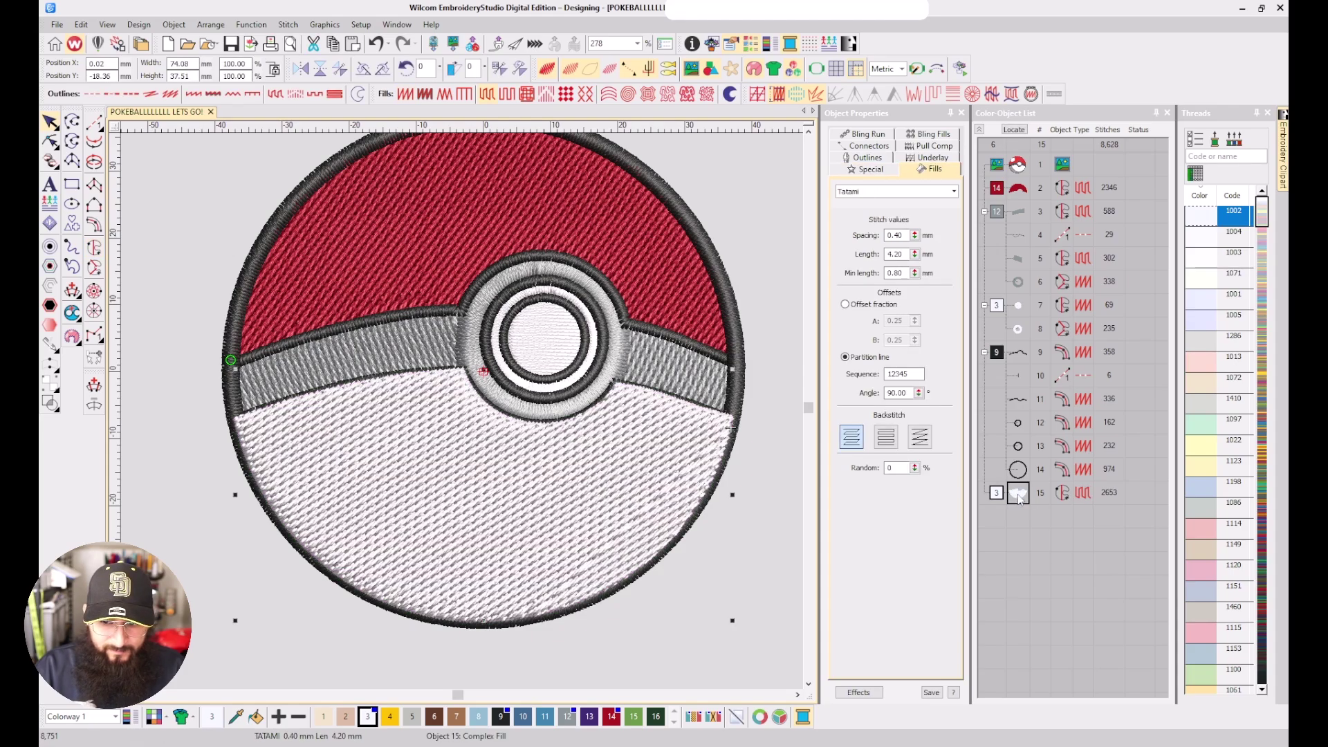
Resequence the lower-half white fill to the start of the color 3 block and open its connector settings
left_click_drag(1020, 349, 1020, 306)
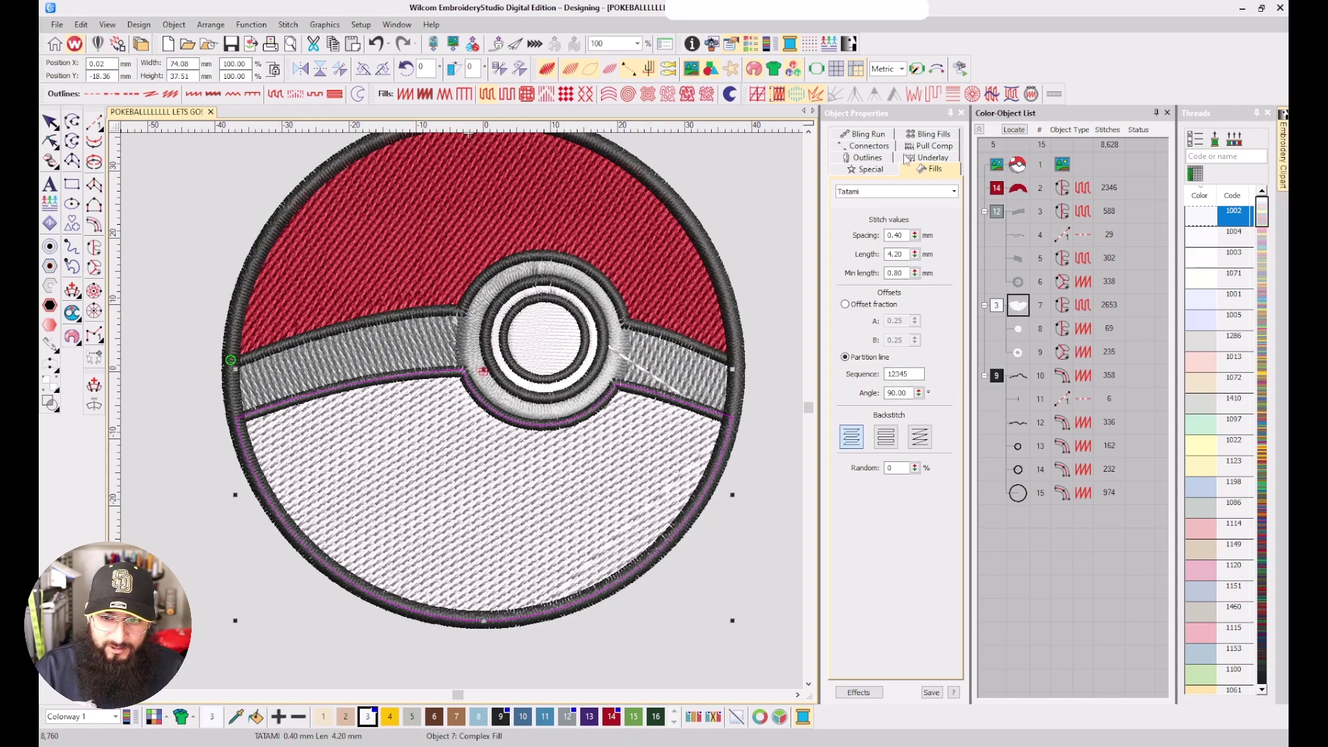
left_click(875, 147)
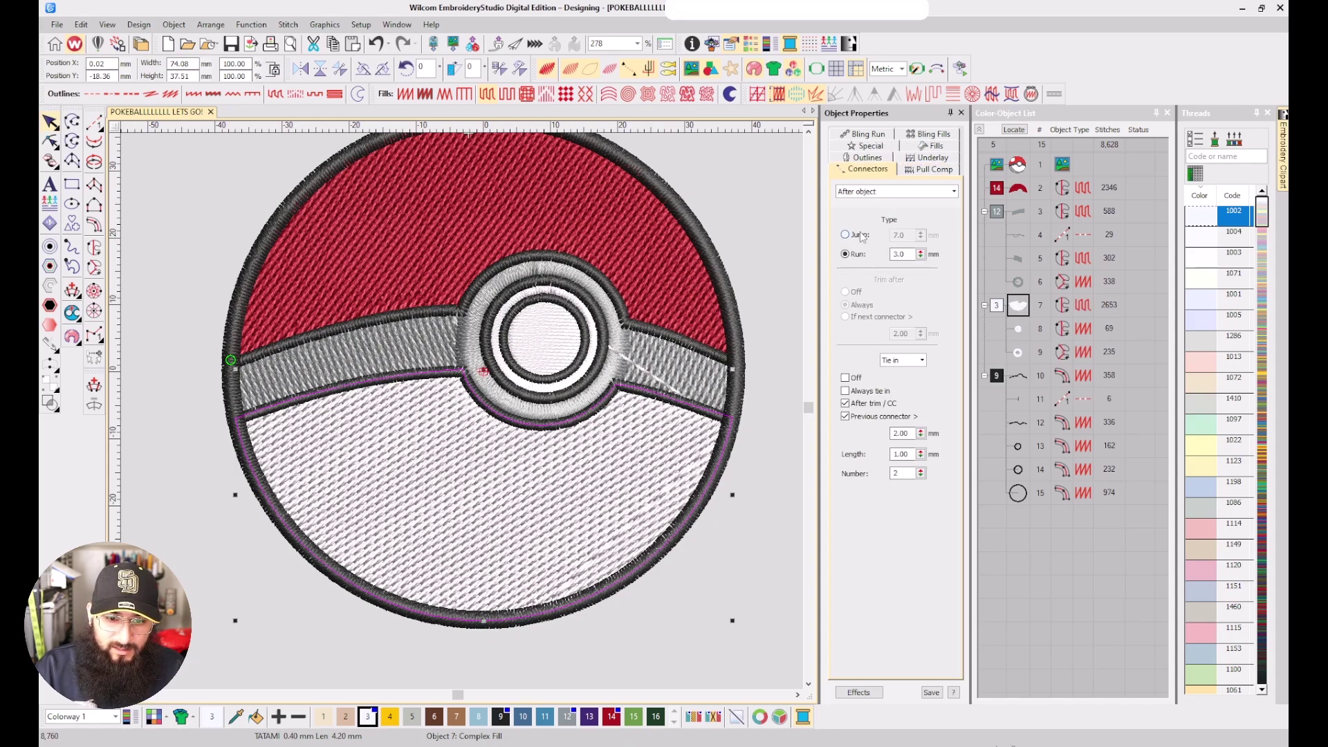
key("Escape")
Compare the stitched view of the ball with the background artwork
key("s")
key("s")
key("s")
key("s")
key("s")
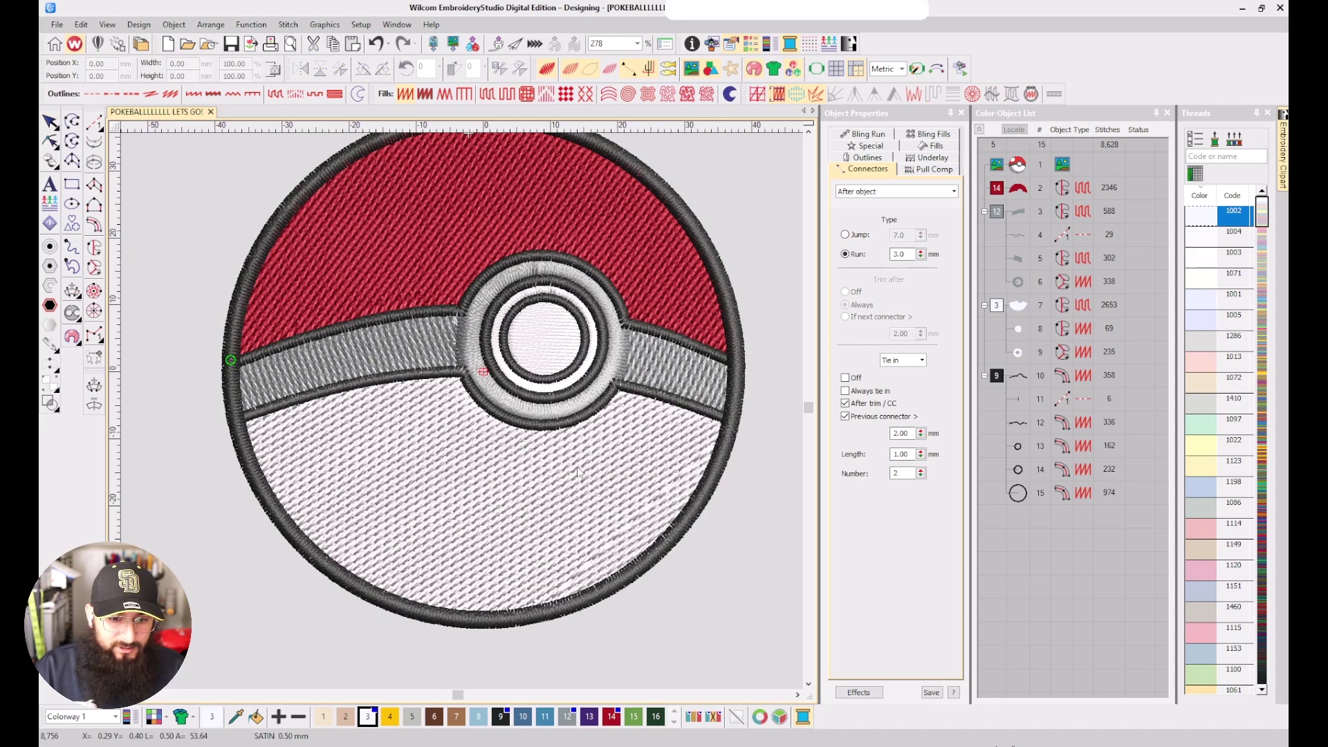
key("s")
key("s")
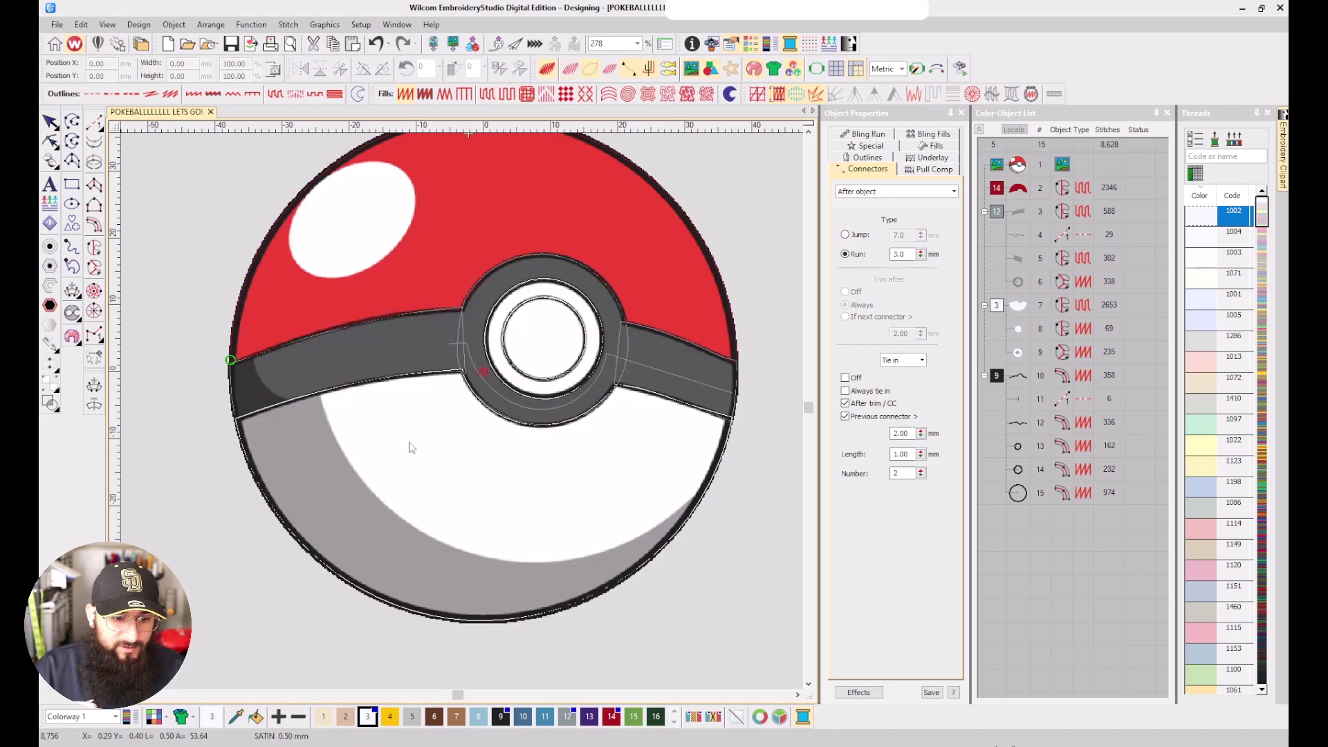
key("s")
key("s")
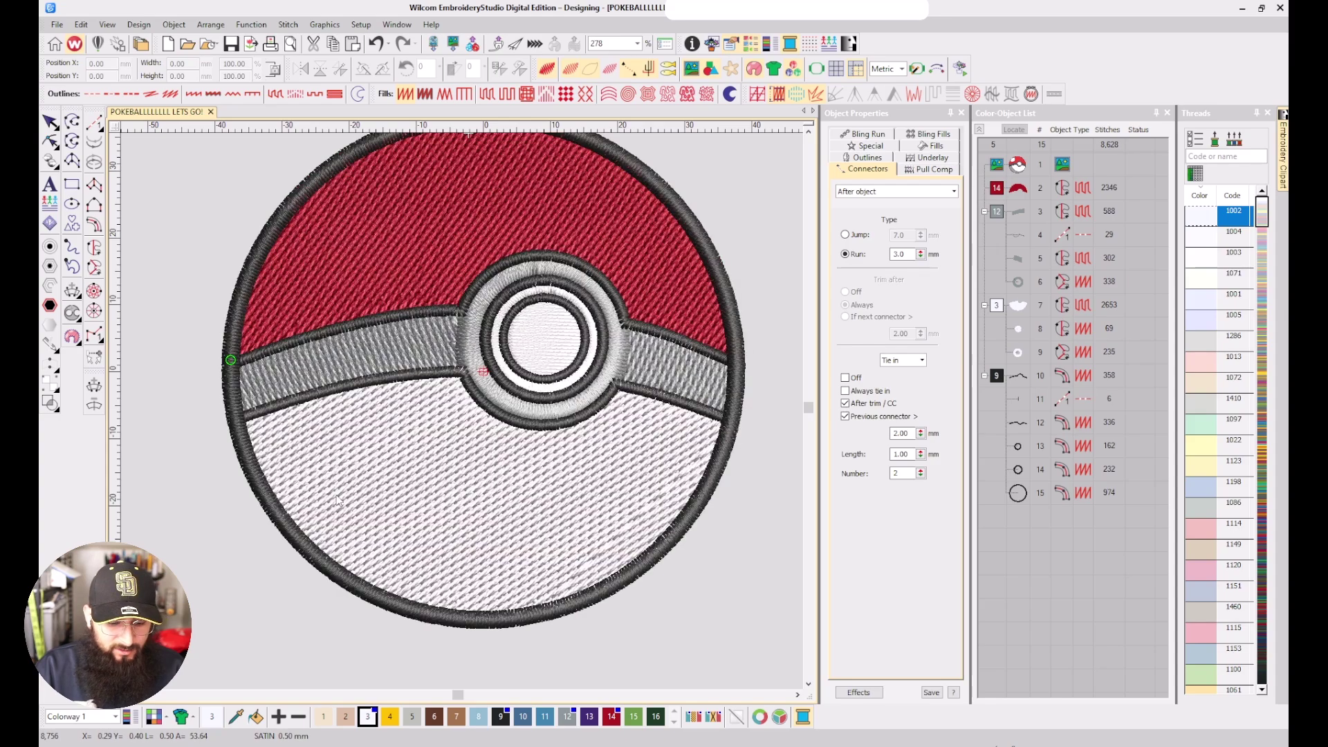
key("s")
Add Madeira PolyNeon 40 to the selected thread charts alongside Madeira Classic 40
left_click(1203, 140)
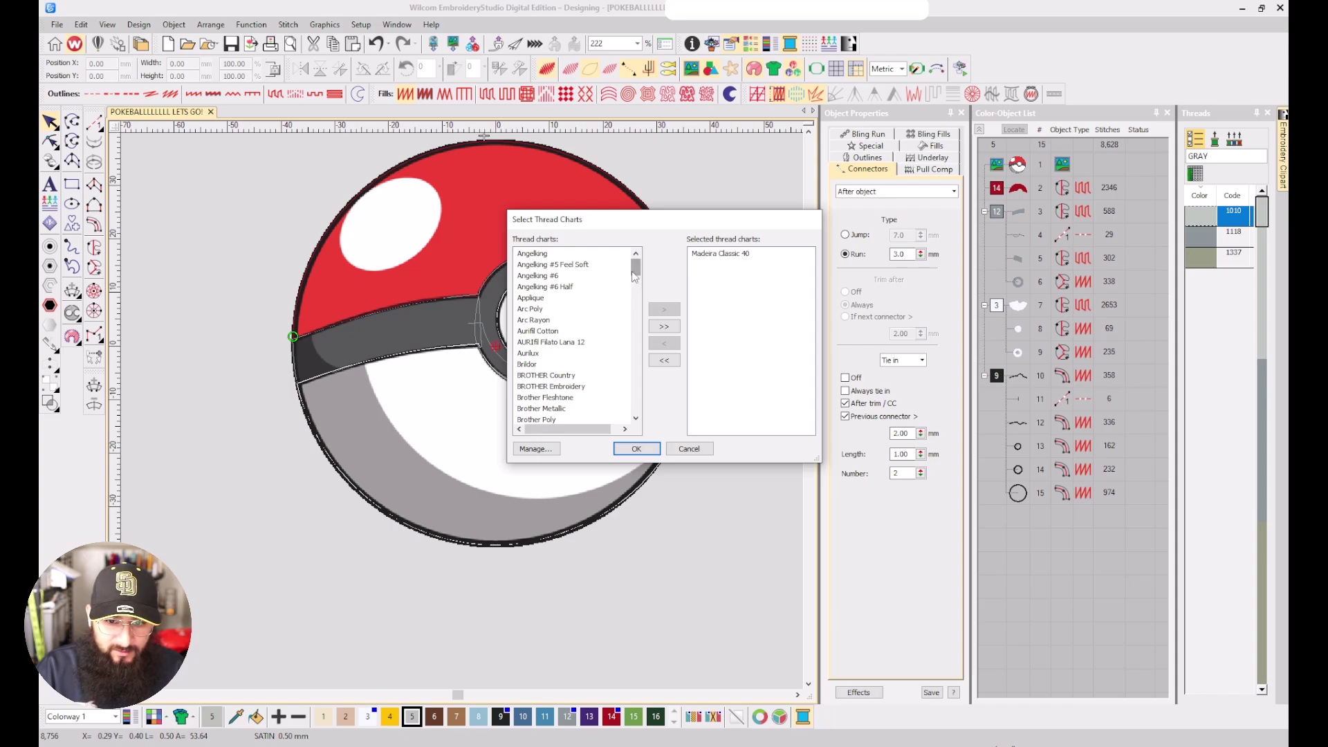
left_click_drag(635, 269, 635, 353)
scroll(635, 352, "down", 1)
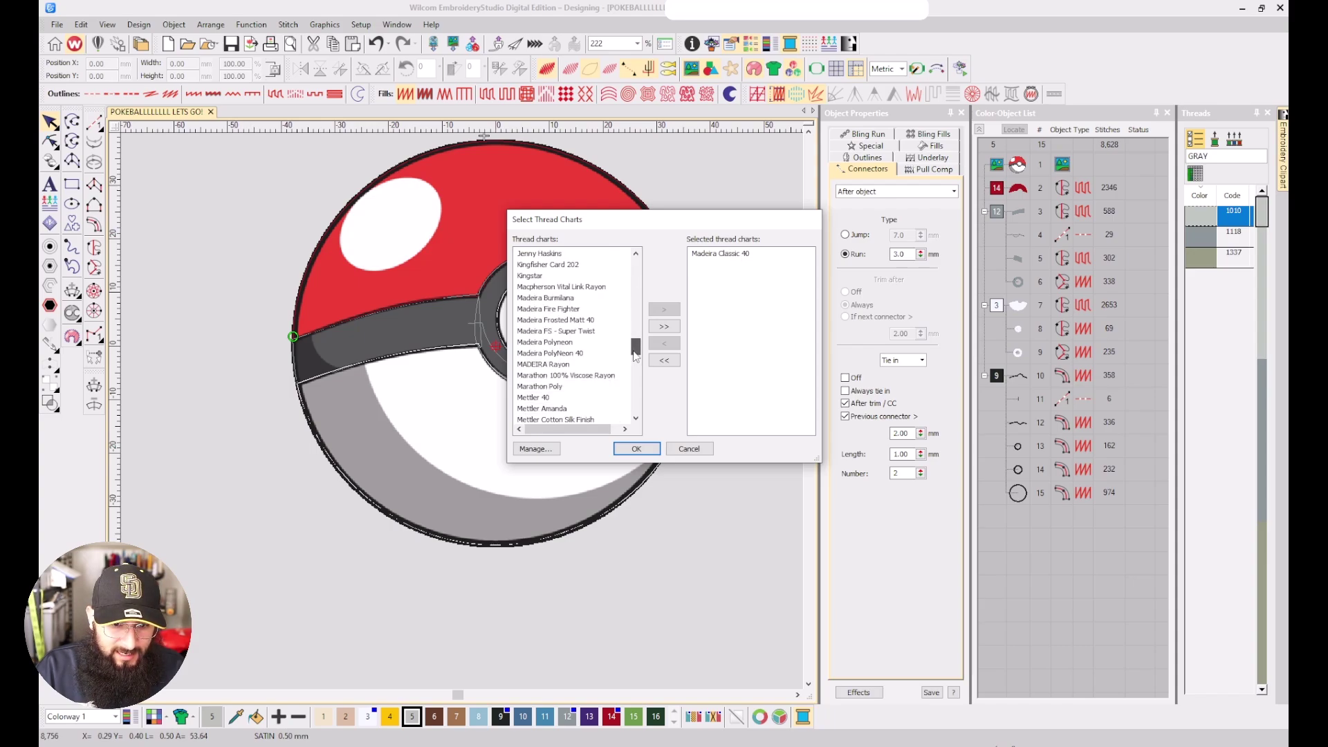
left_click(596, 354)
left_click(664, 310)
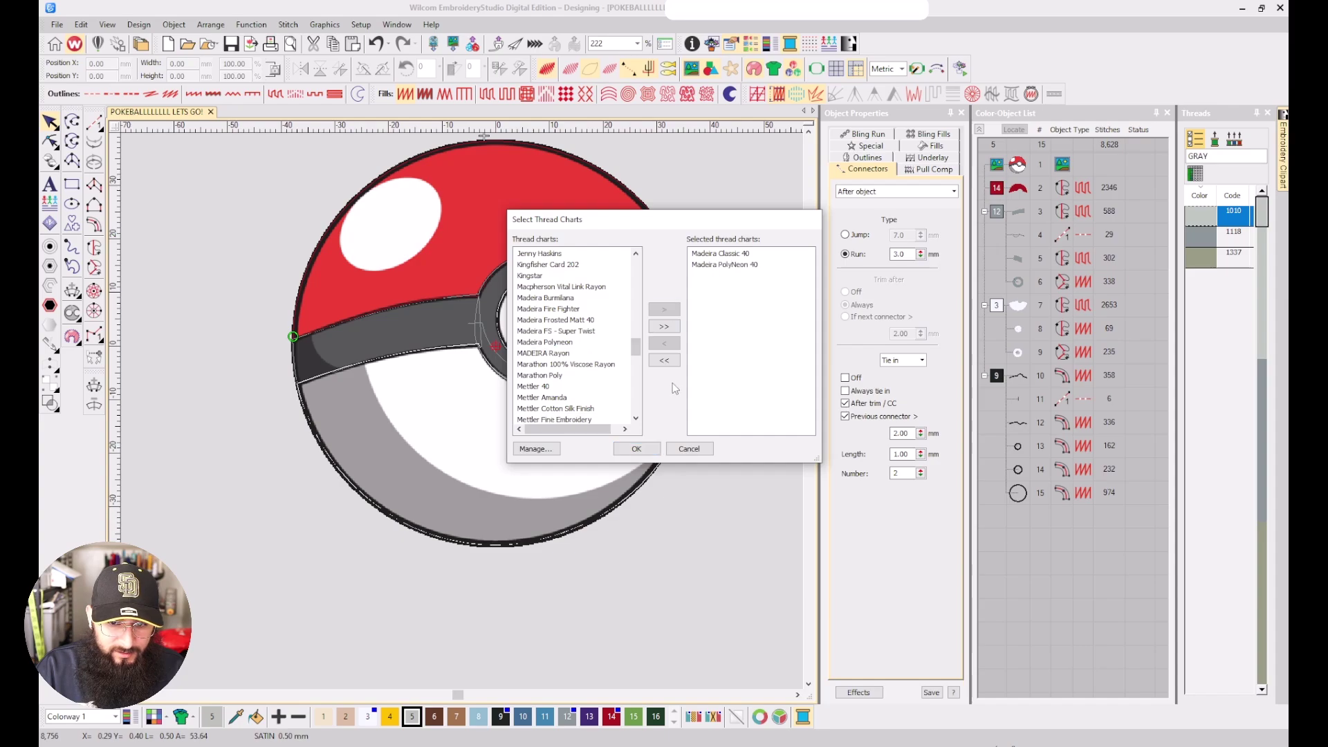
left_click(636, 448)
Search the threads for "GRANI" and assign thread 1619 to color 5
left_click(1221, 160)
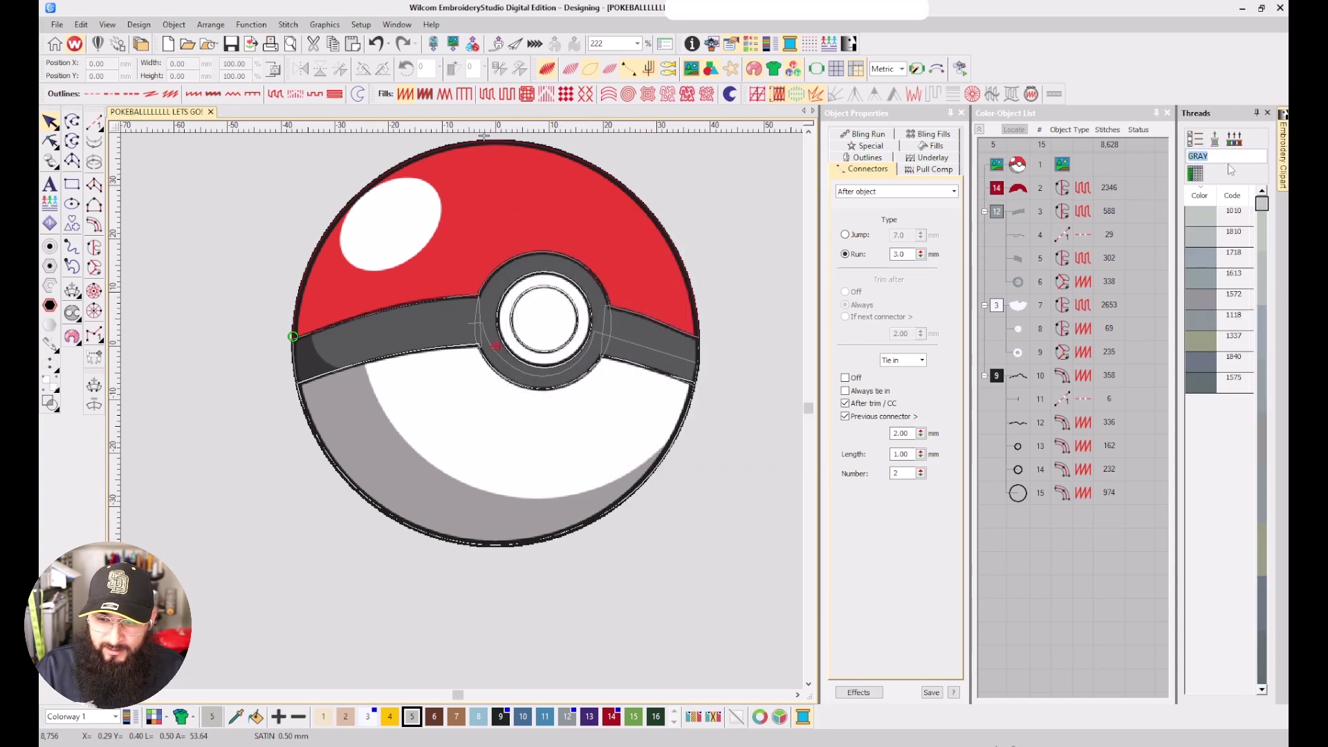
key("BackSpace")
type("NI")
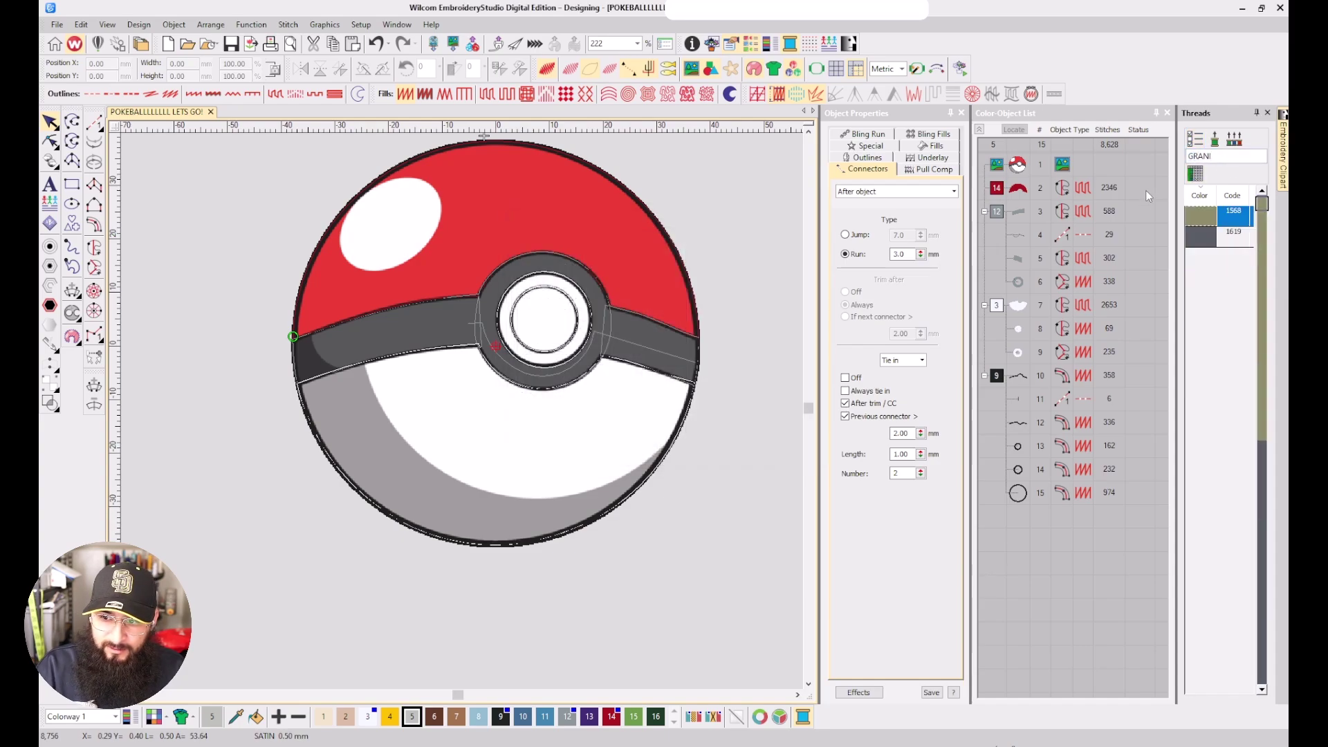
double_click(1201, 238)
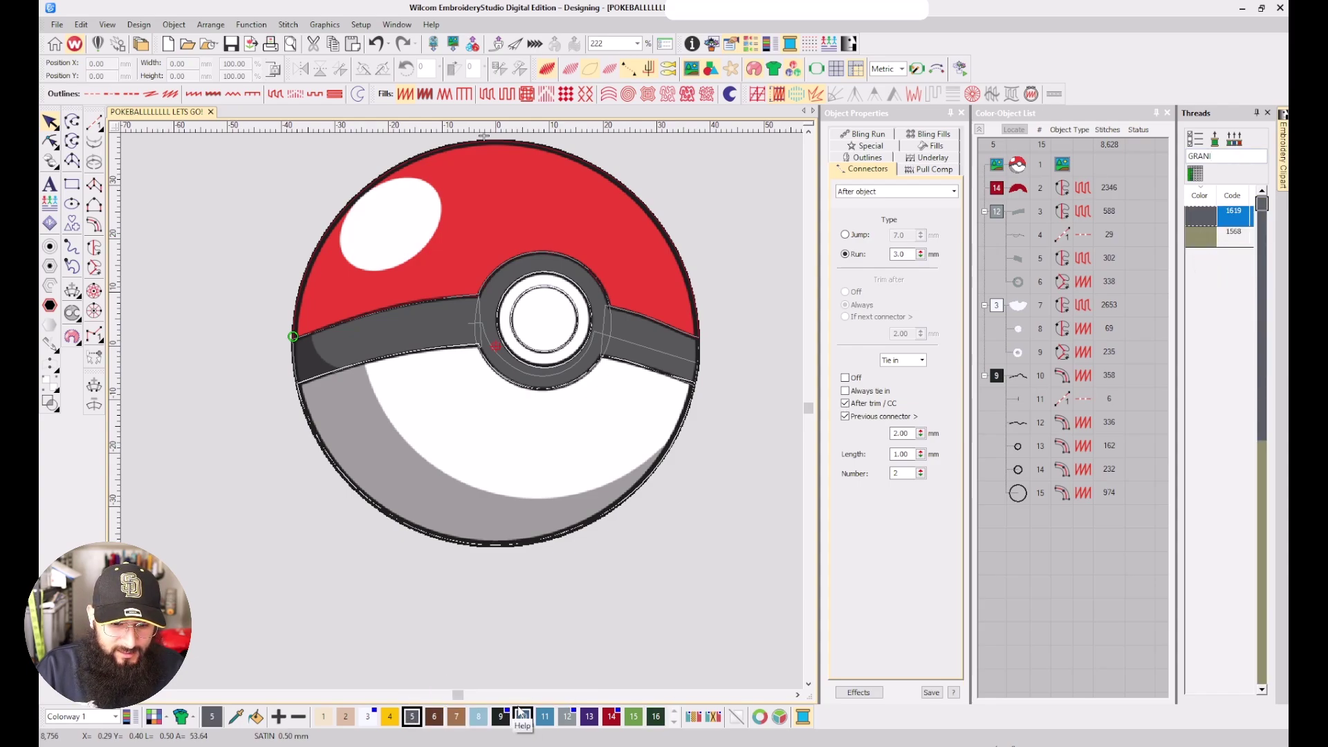
Search the threads for "GRAY", assign thread 1575 to color 12, and close the thread list
left_click(566, 717)
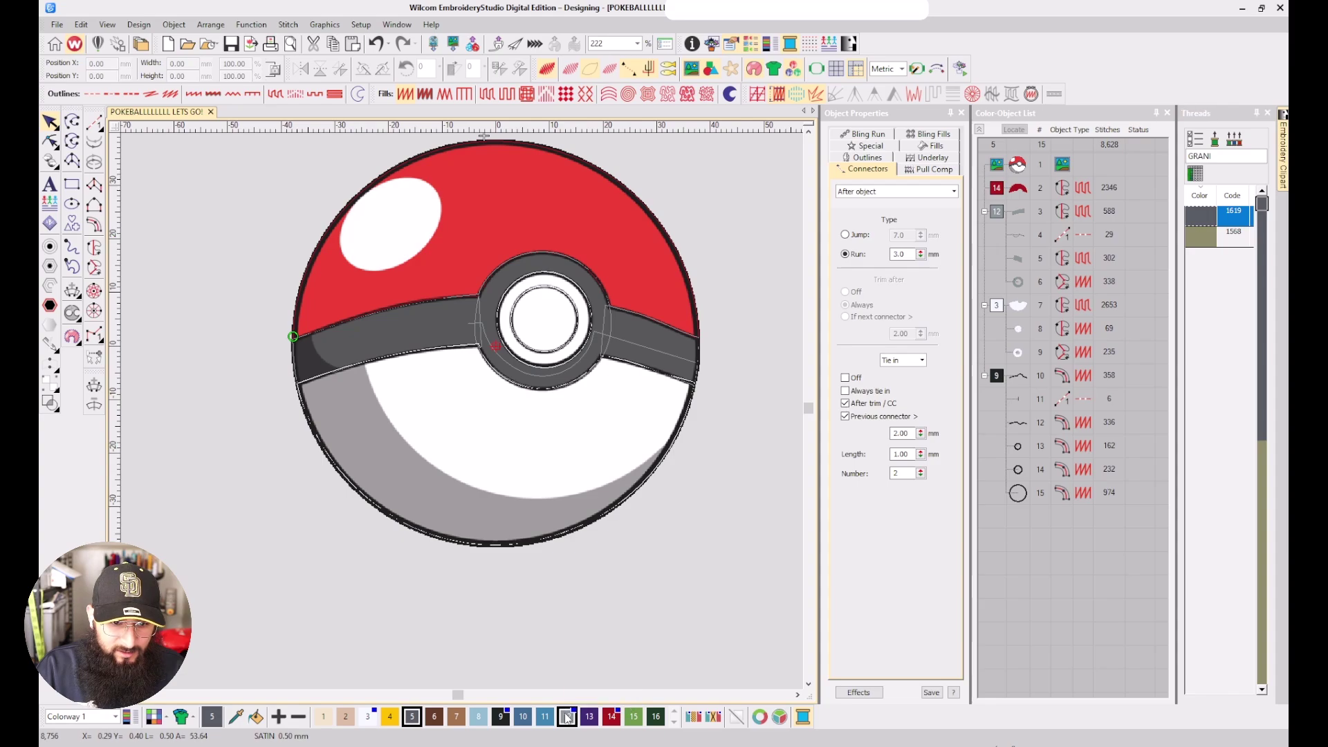
left_click(1188, 156)
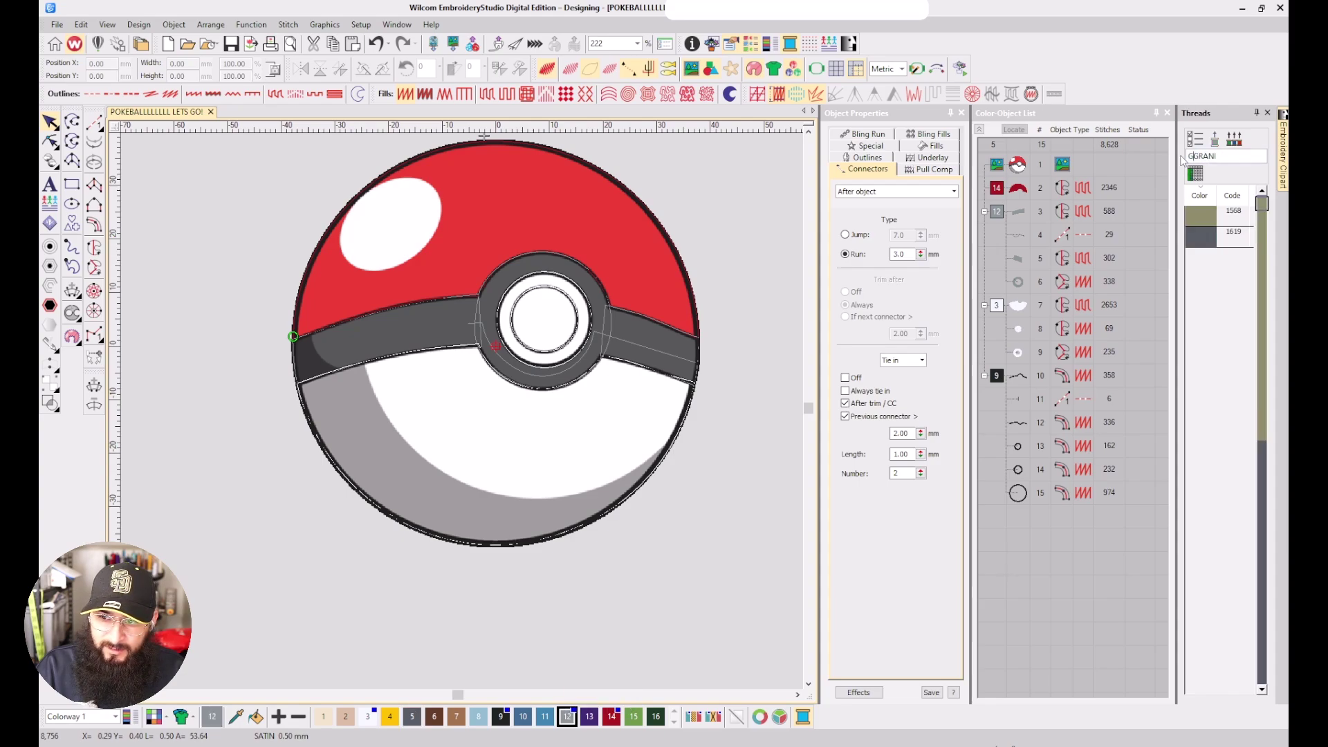
type("G")
key("BackSpace")
key("BackSpace")
key("BackSpace")
key("BackSpace")
key("BackSpace")
key("BackSpace")
type("GRAY")
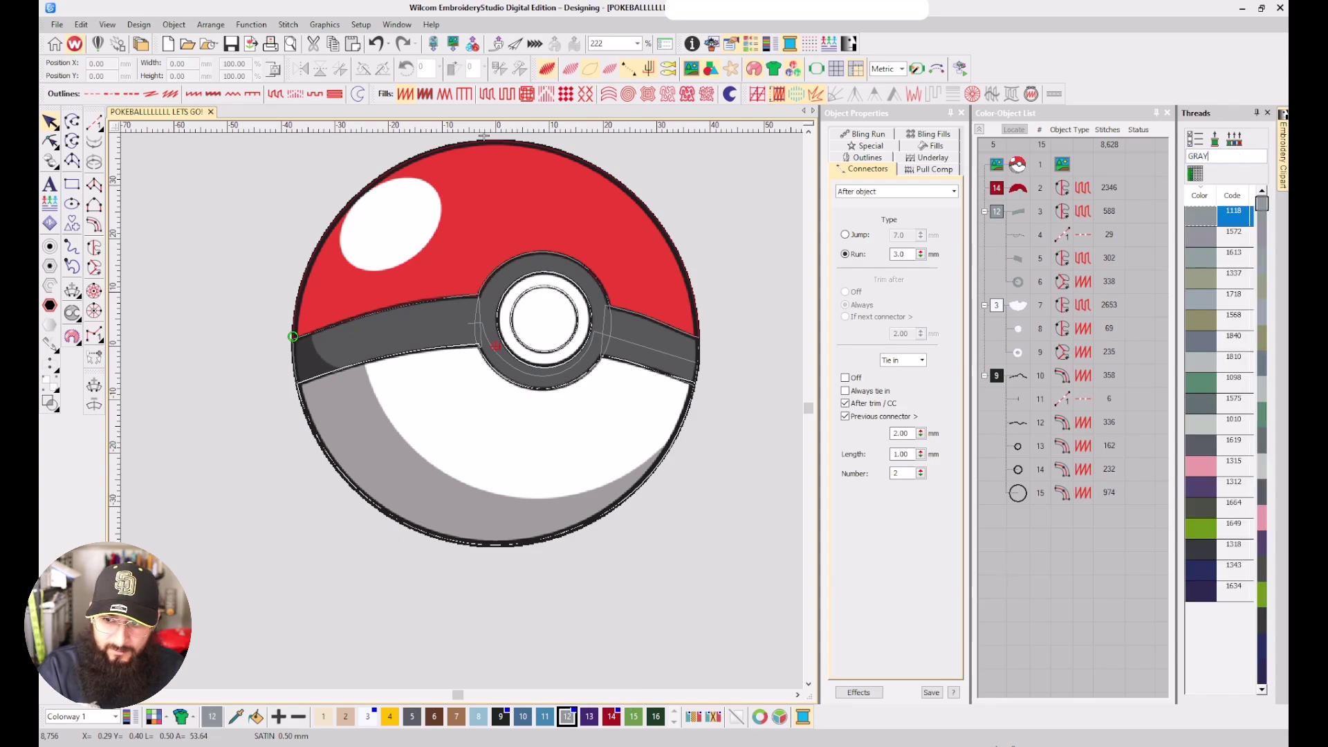
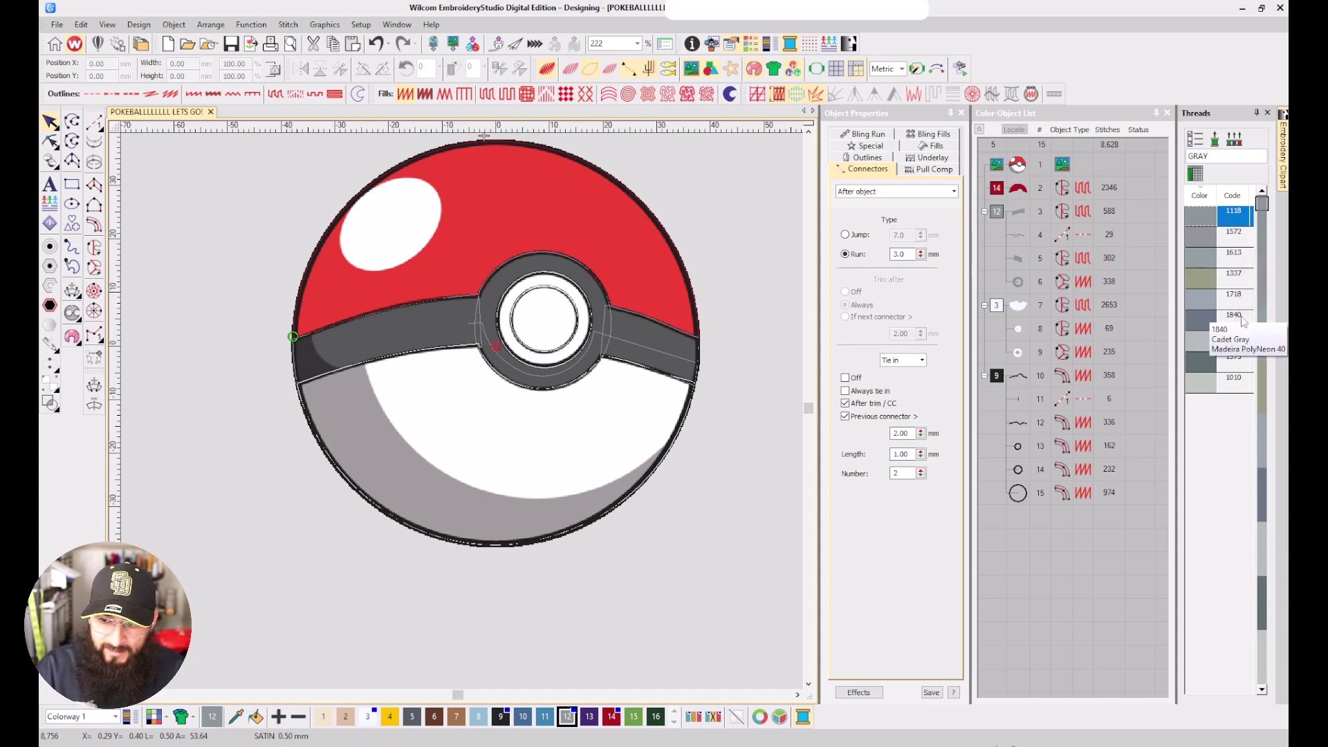
left_click(1245, 367)
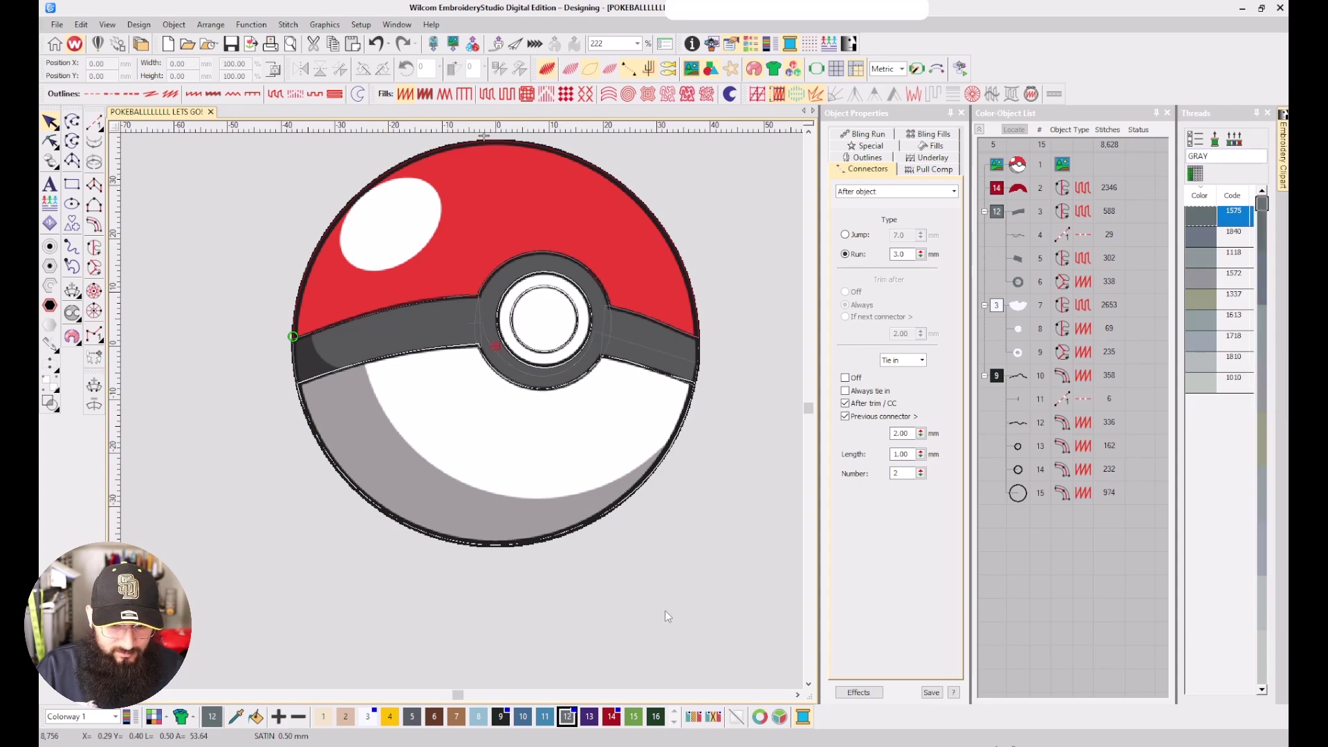
left_click(1268, 112)
key("s")
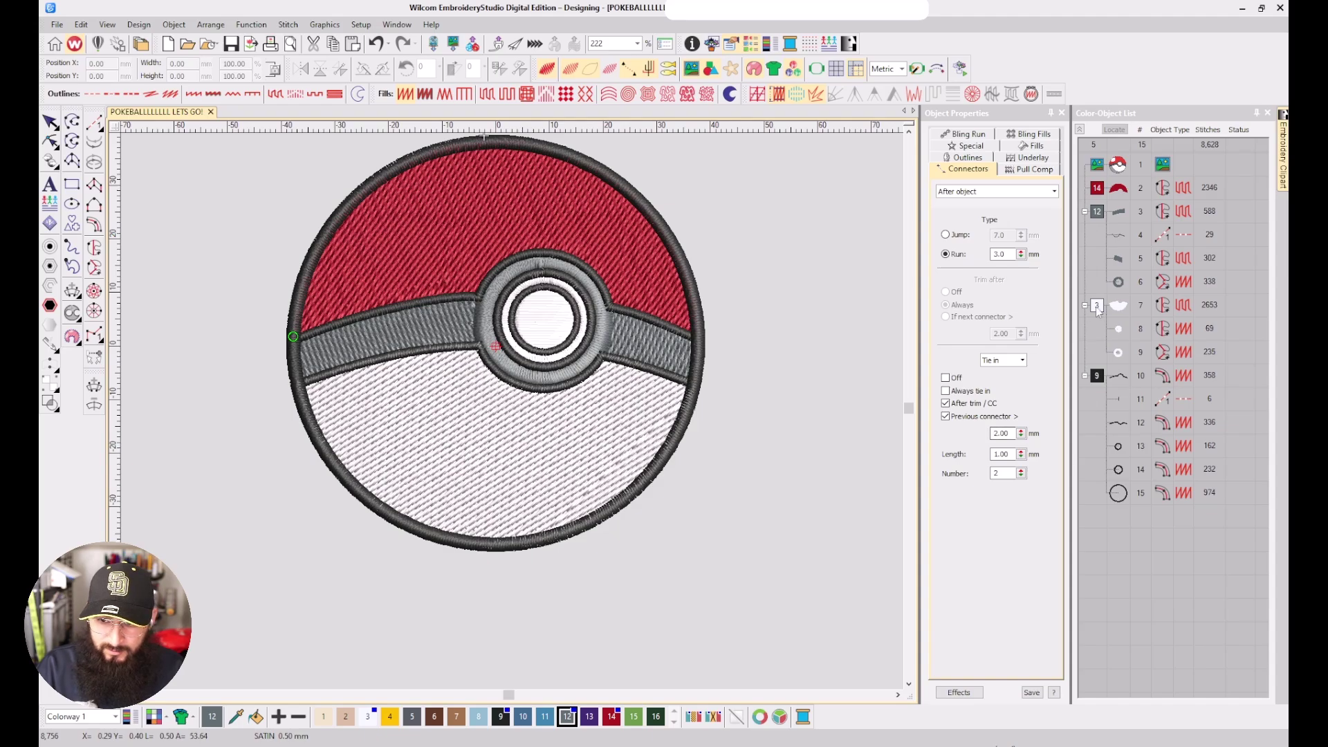
Recolor the gray ring around the center button with color 5
left_click(1097, 212)
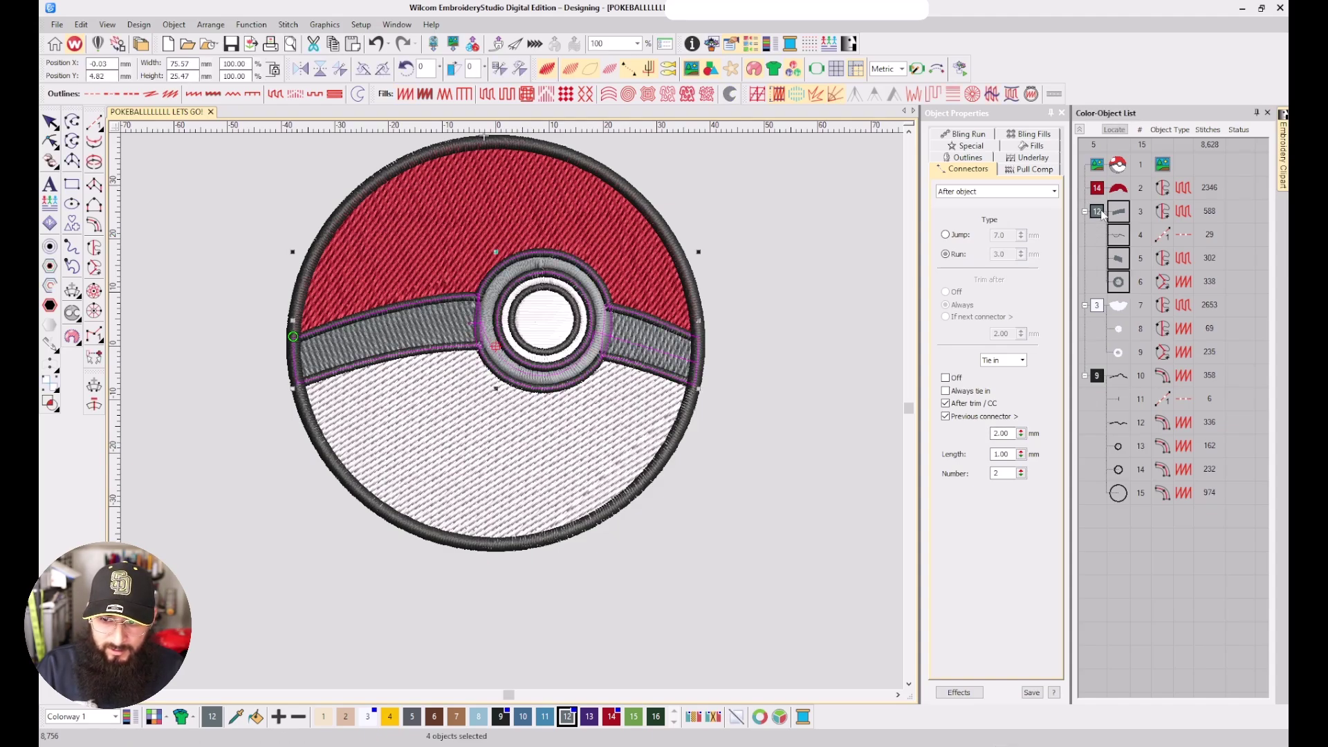
left_click(567, 720)
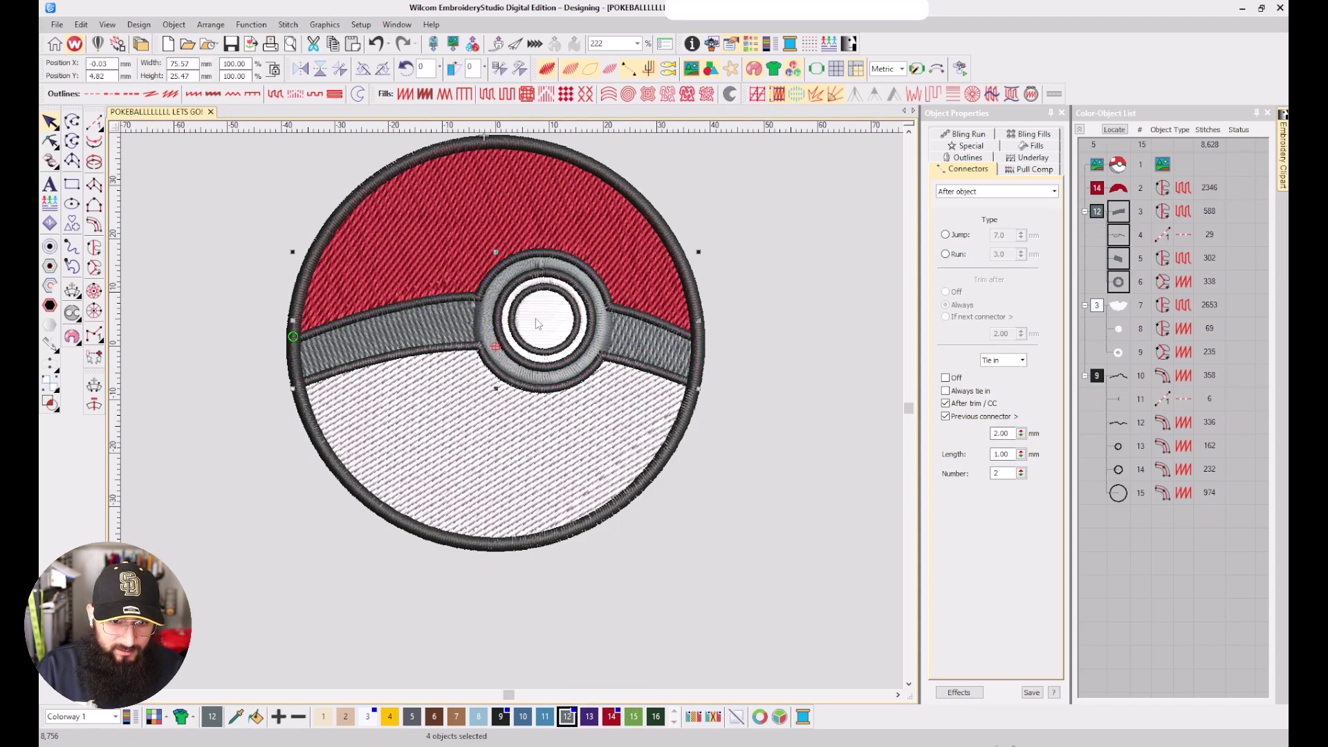
key("Escape")
scroll(536, 318, "up", 3)
left_click(676, 387)
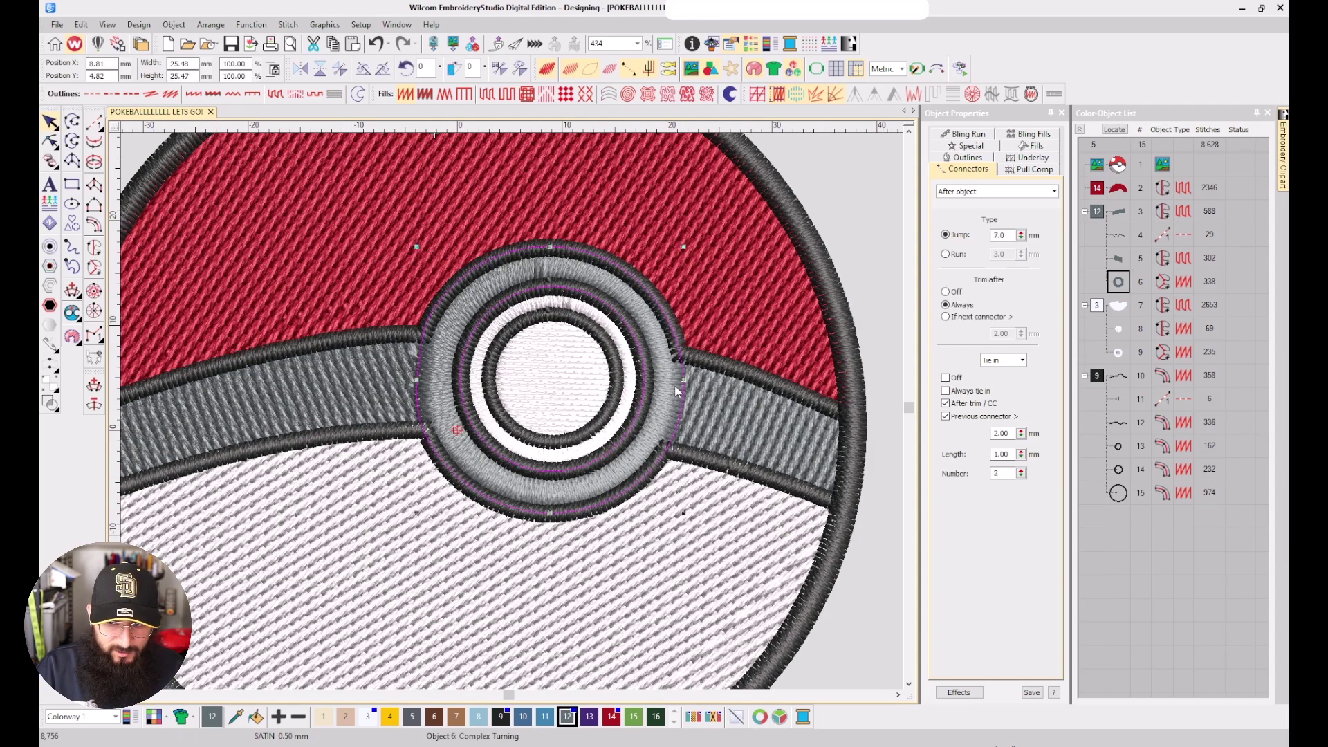
left_click(412, 719)
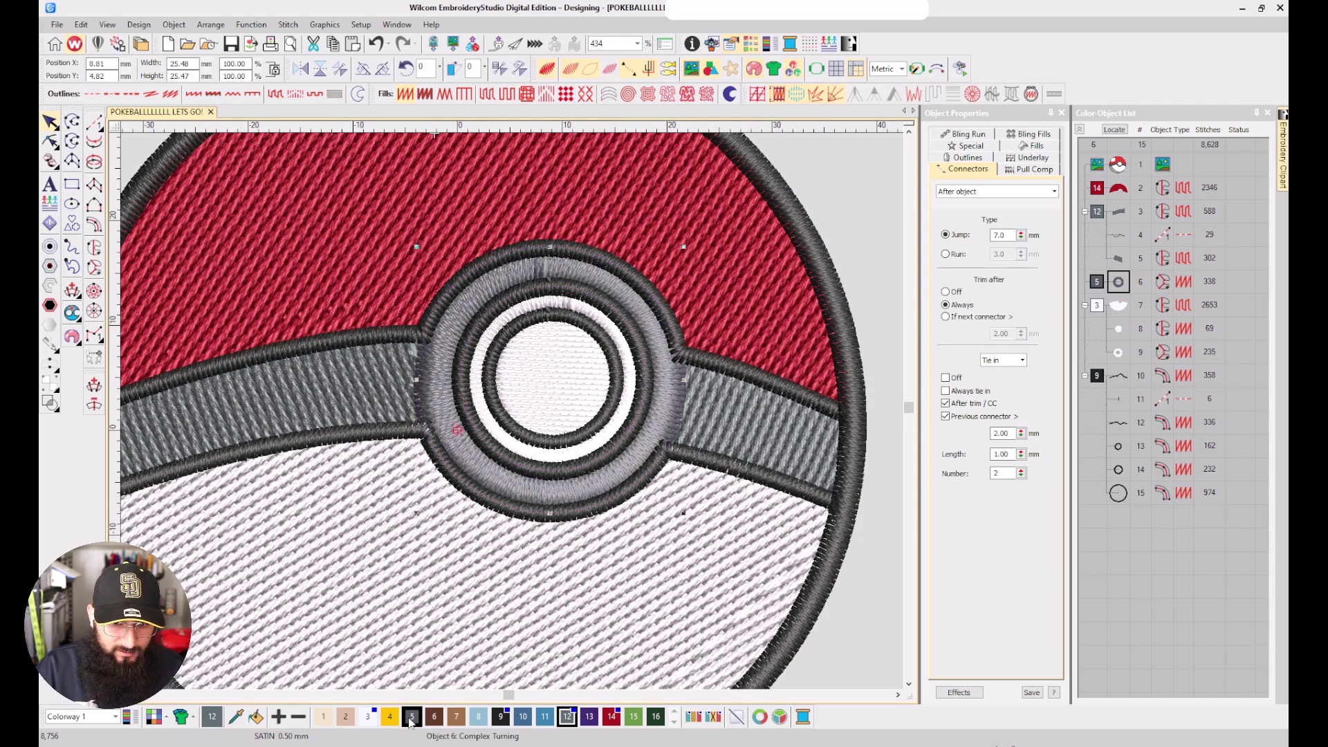
key("Escape")
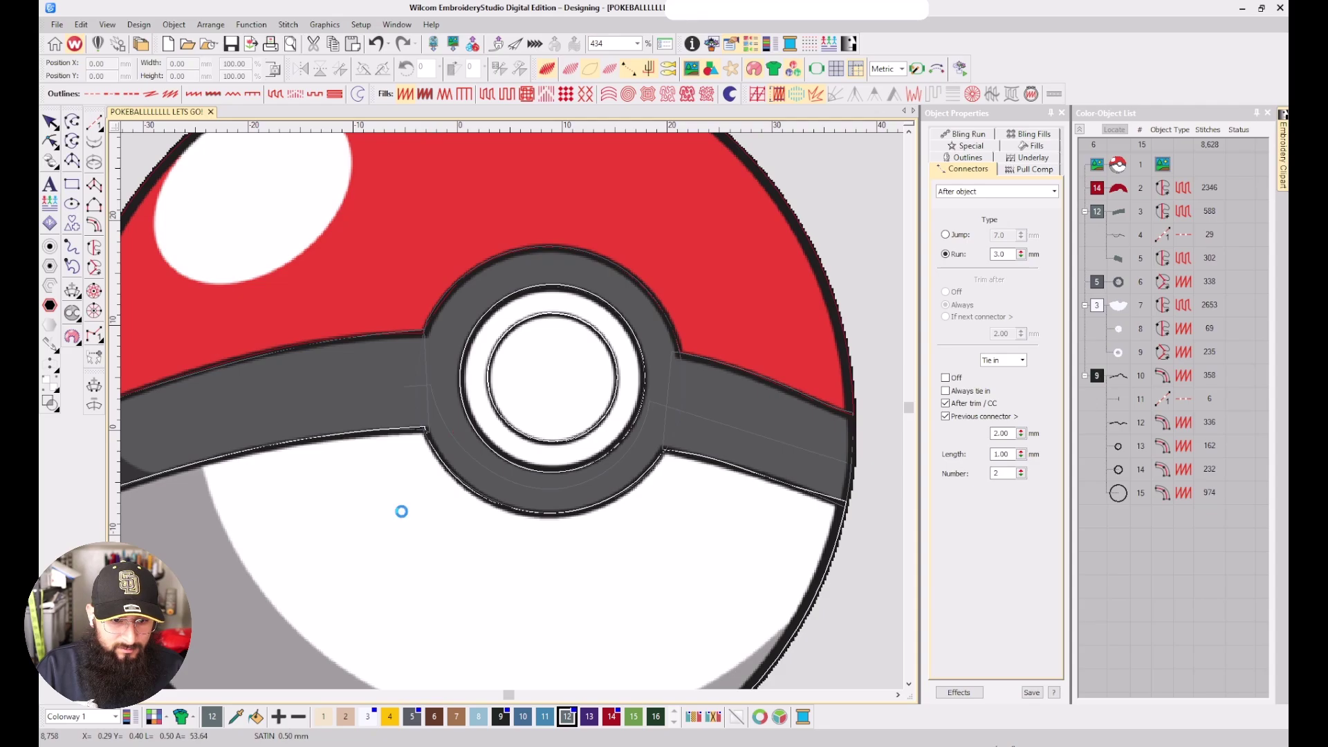
Recolor both halves of the gray band and their travel run with color 5
scroll(229, 492, "down", 2)
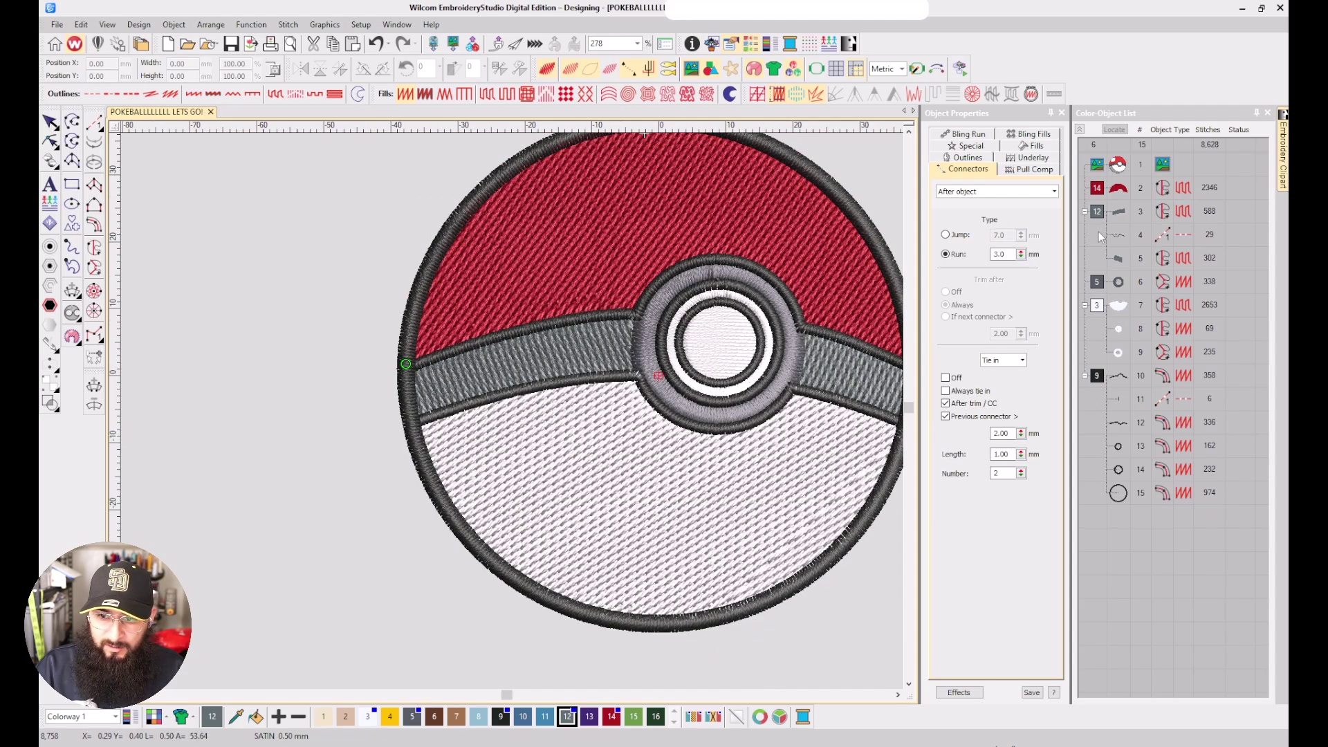
left_click(1098, 212)
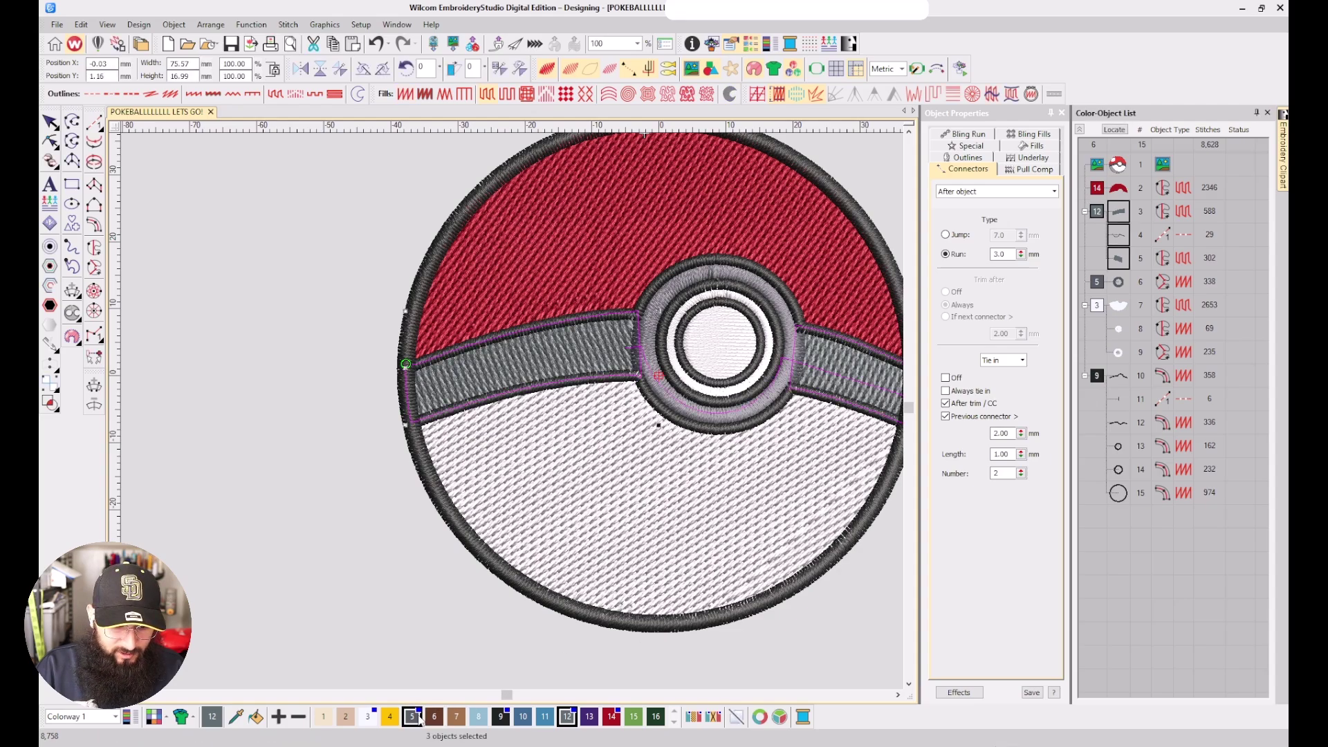
left_click(414, 717)
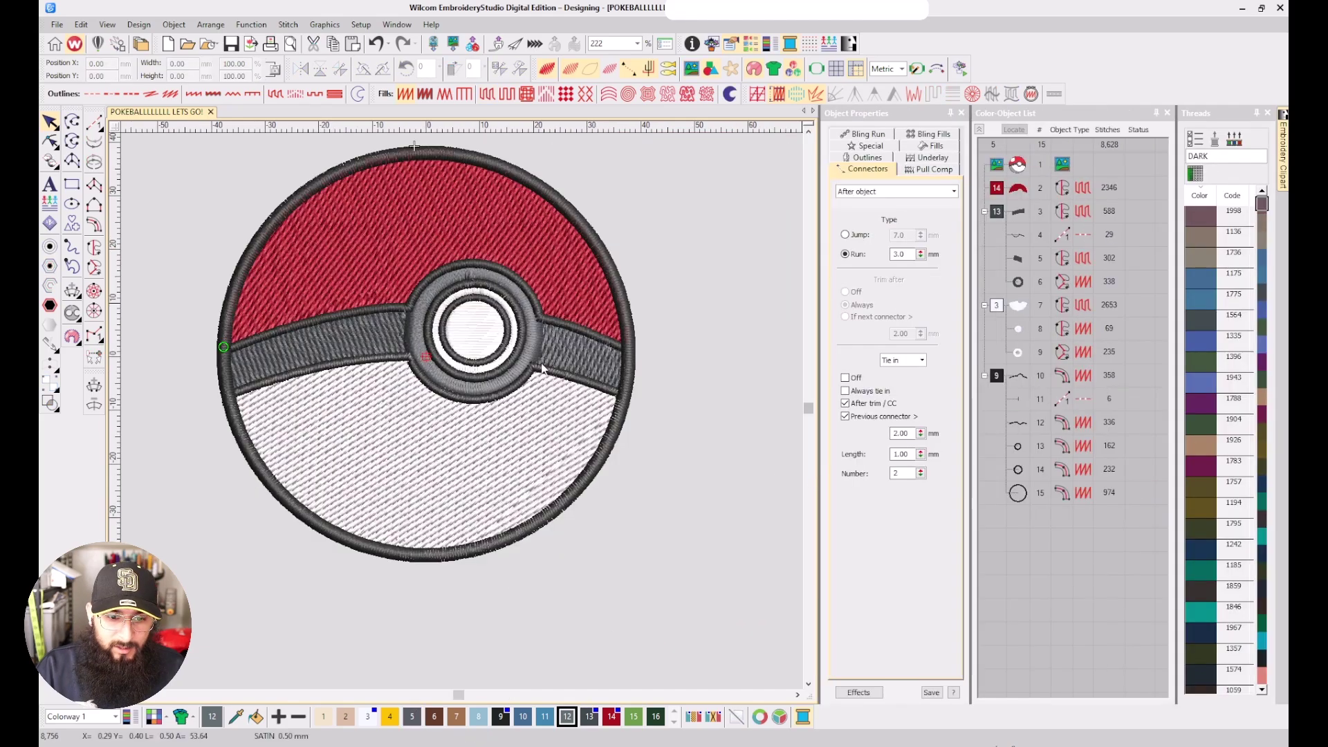
Inspect the color 13 band and ring objects and check the stitched shading against the background artwork
left_click(996, 212)
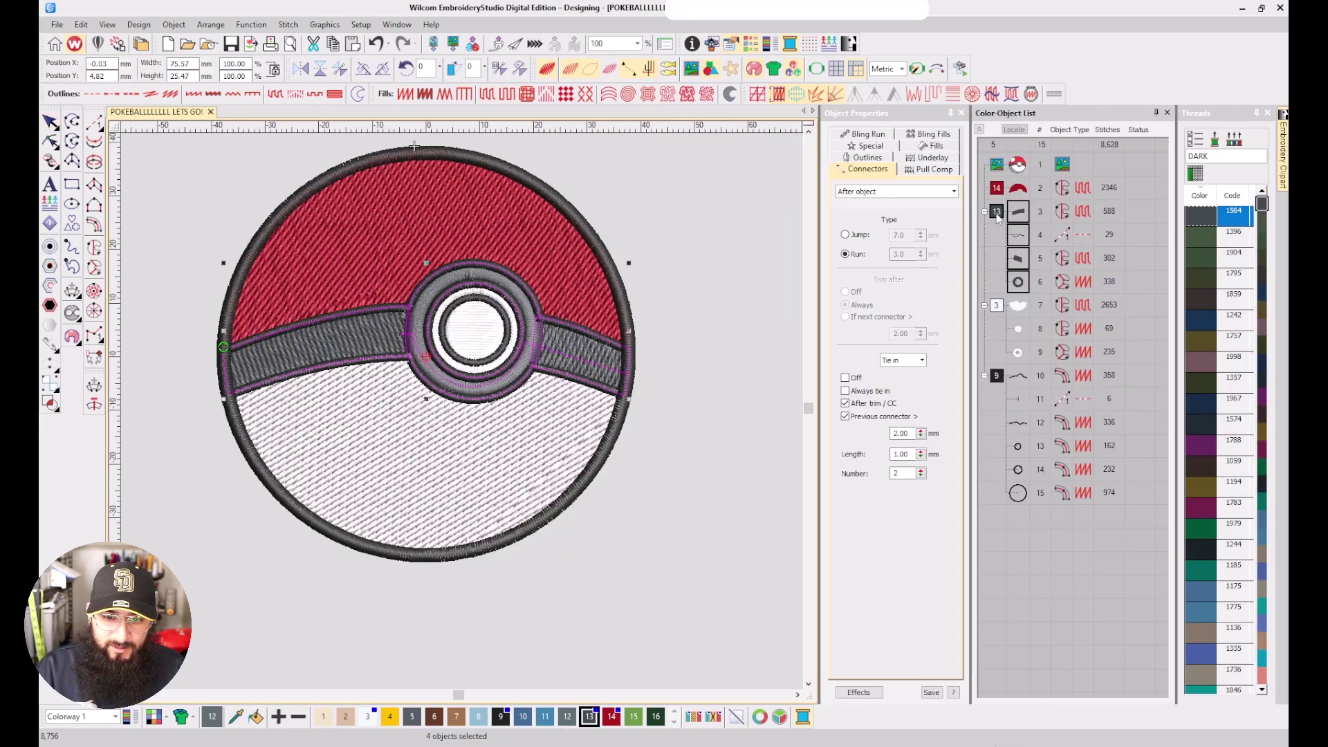
left_click(1014, 130)
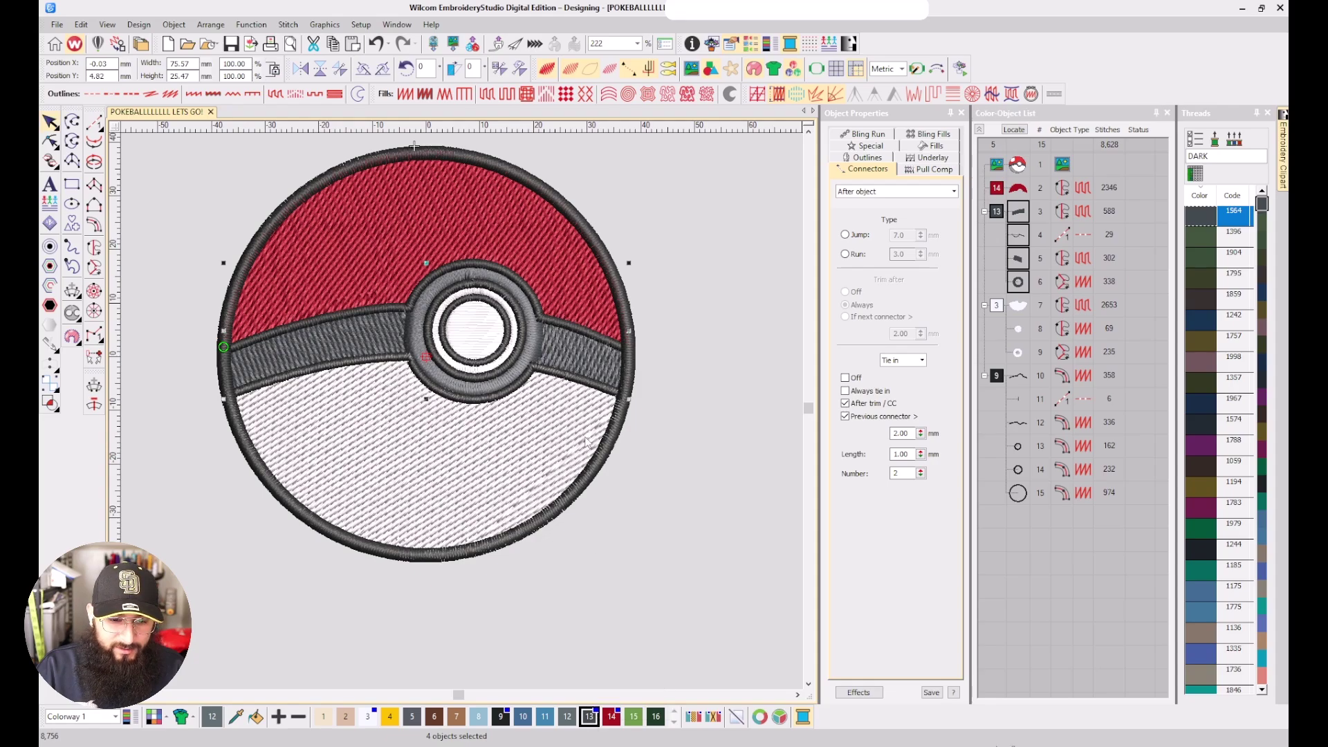
left_click(676, 390)
key("s")
key("s")
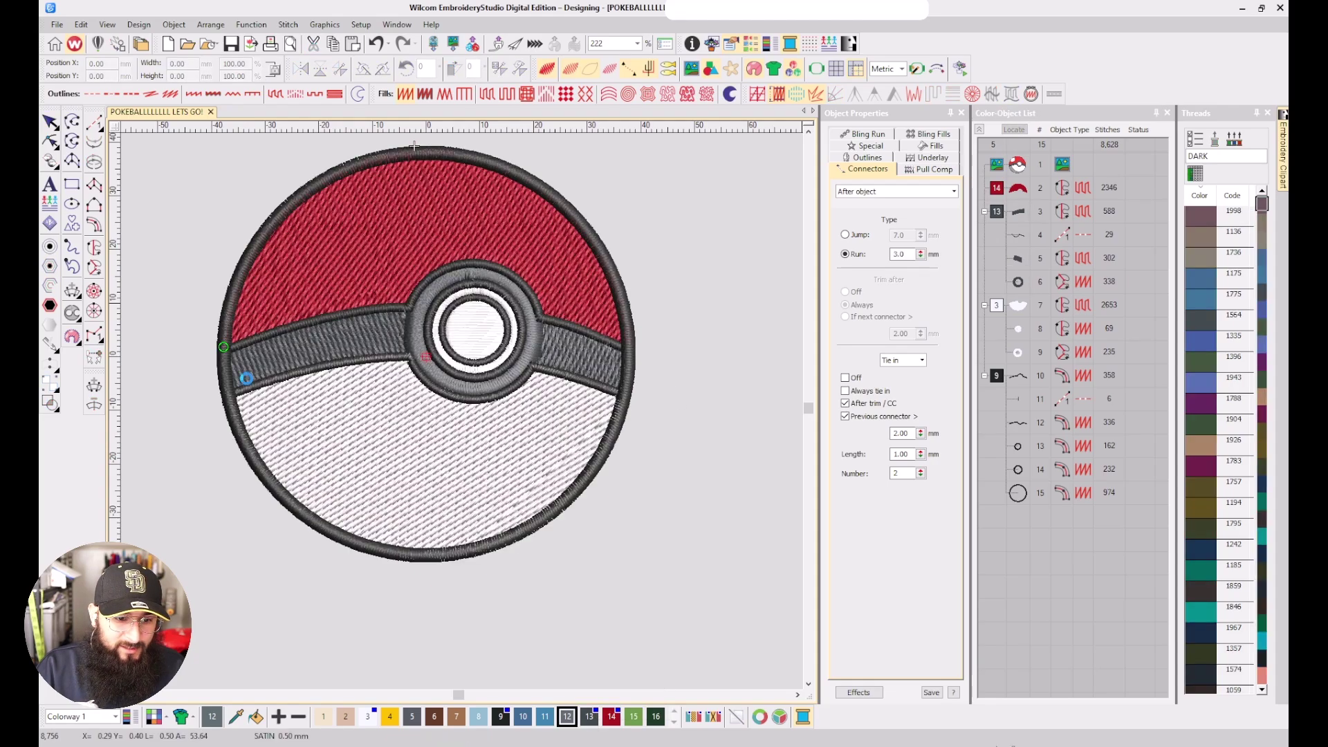
key("d")
key("s")
key("s")
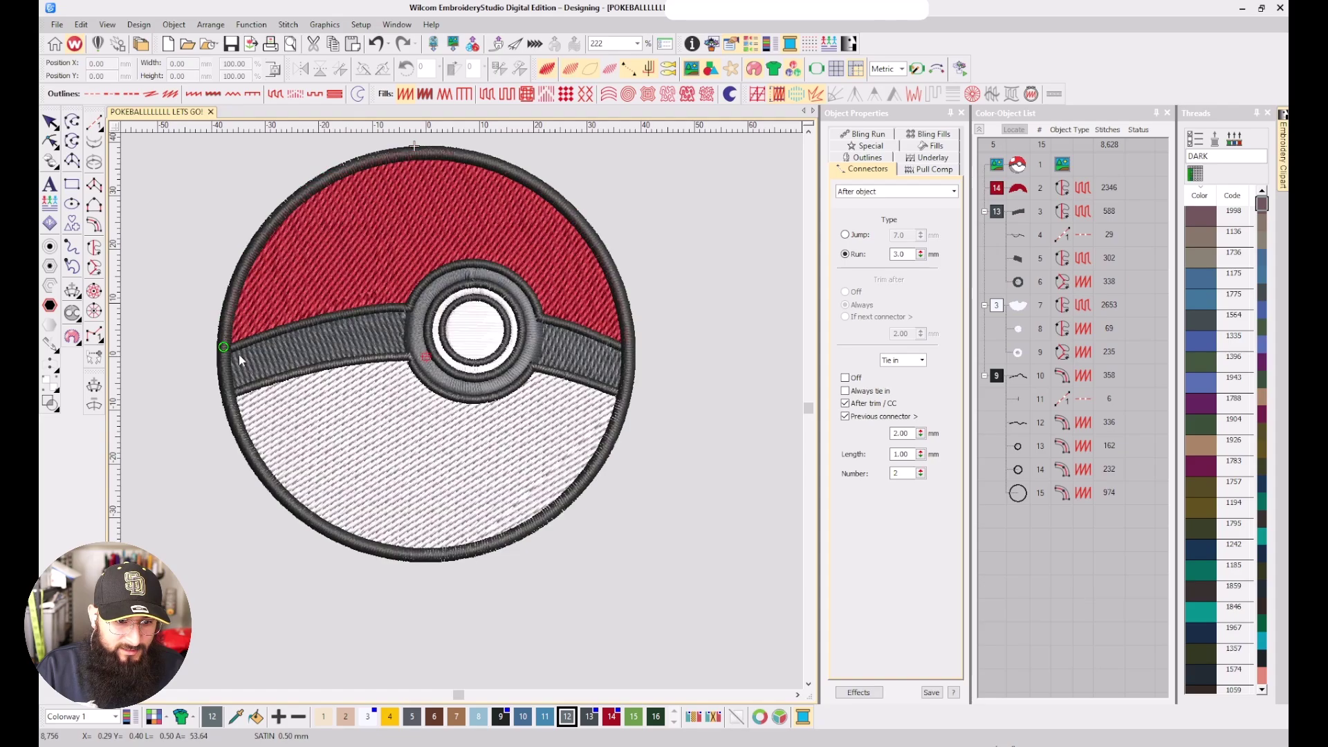
key("s")
key("s")
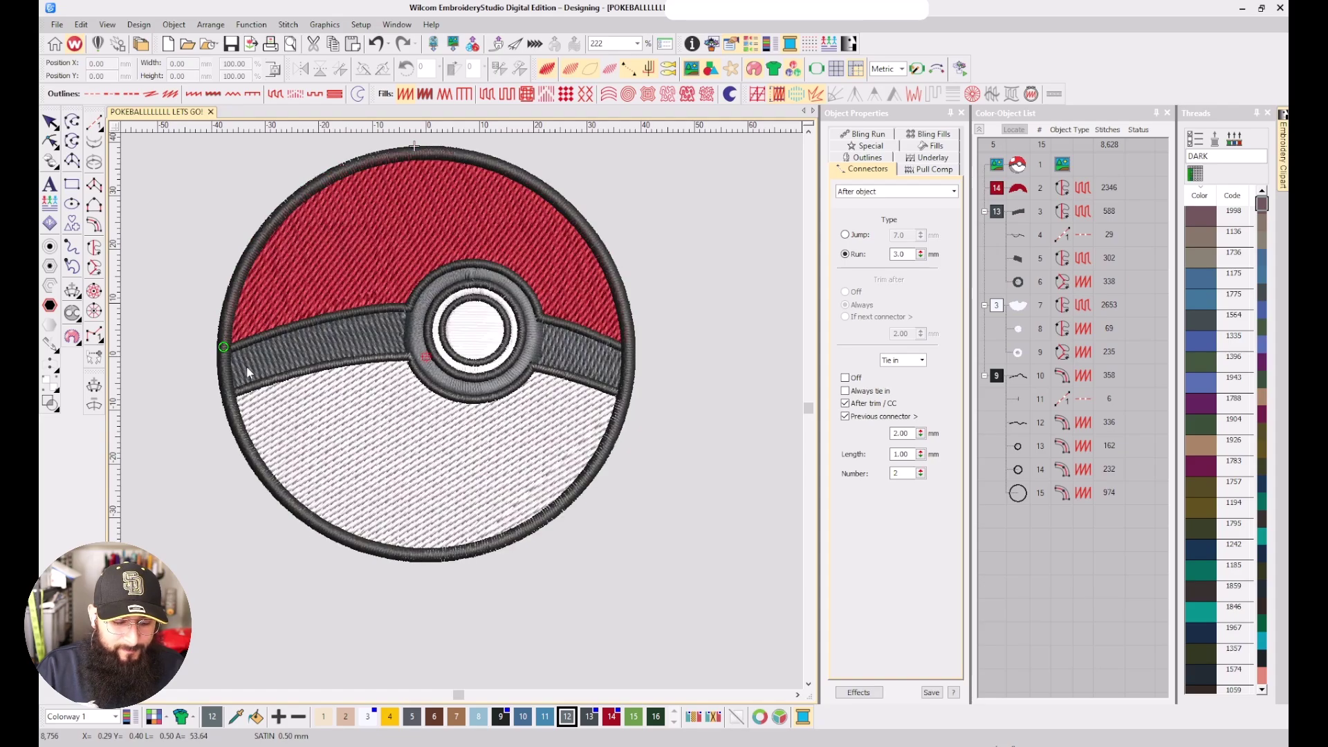
key("s")
key("s")
key("s")
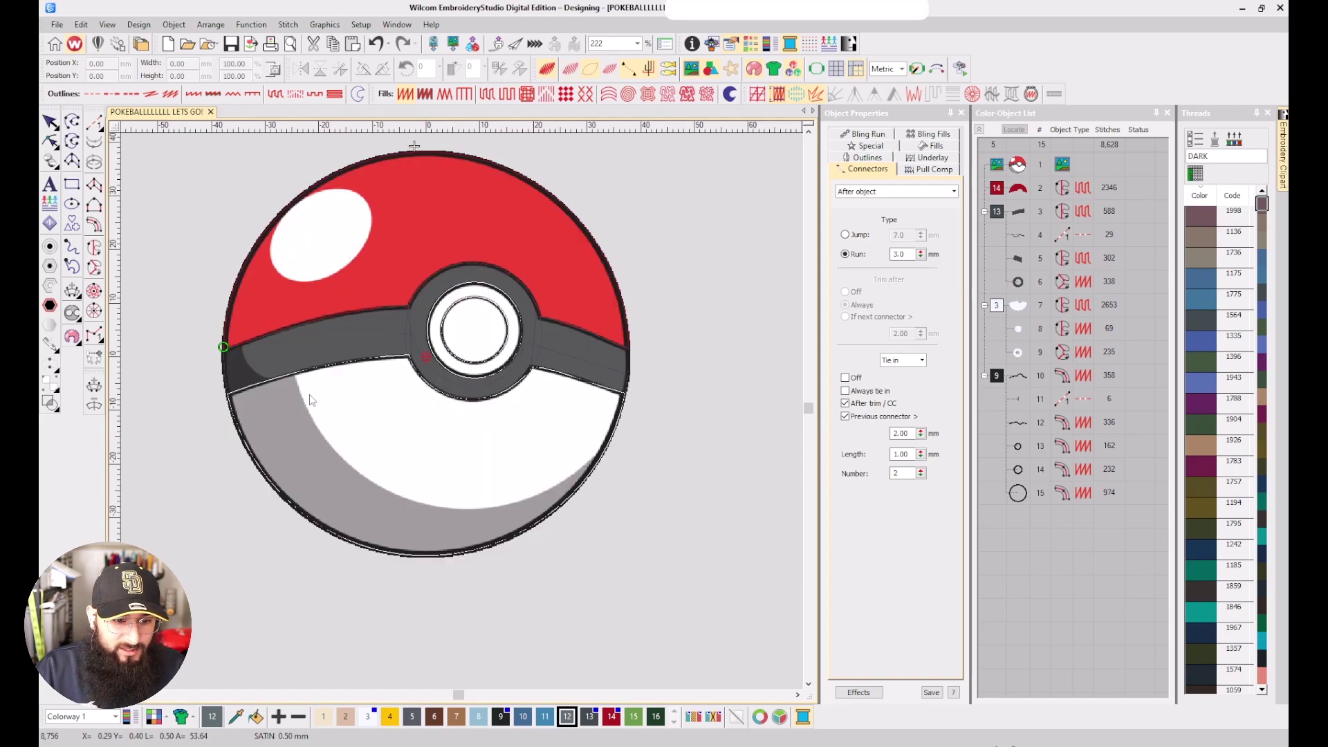
key("s")
key("s")
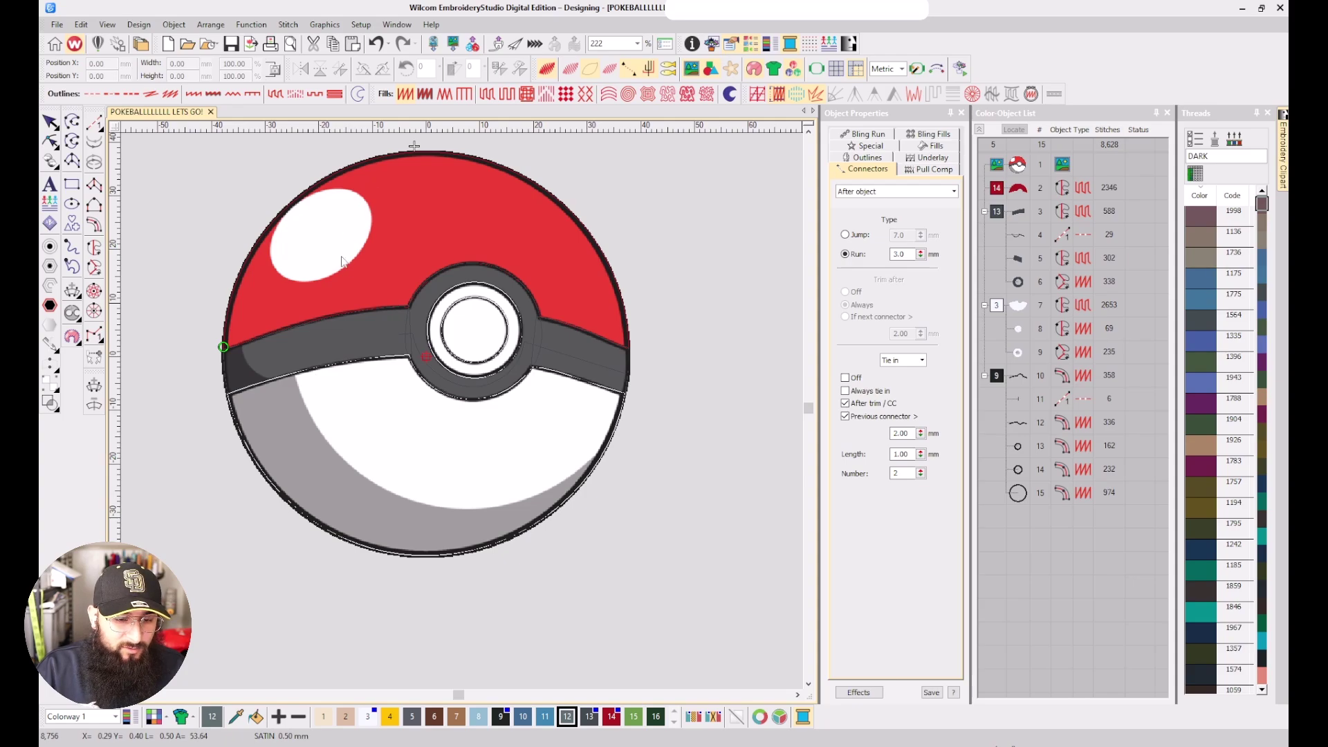
Trace the white oval highlight on the red upper half with points around its edge as a Complex Fill
left_click(94, 247)
scroll(361, 215, "up", 3)
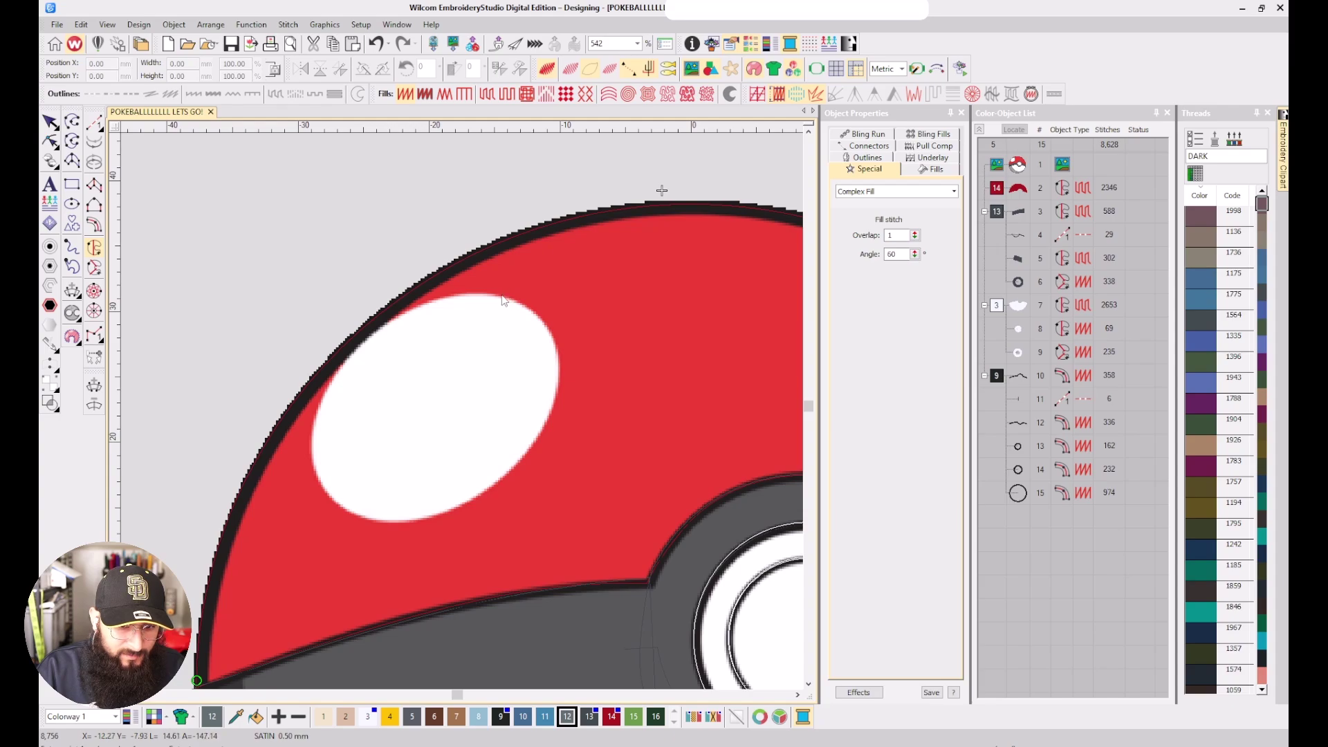
left_click(524, 303)
left_click(556, 341)
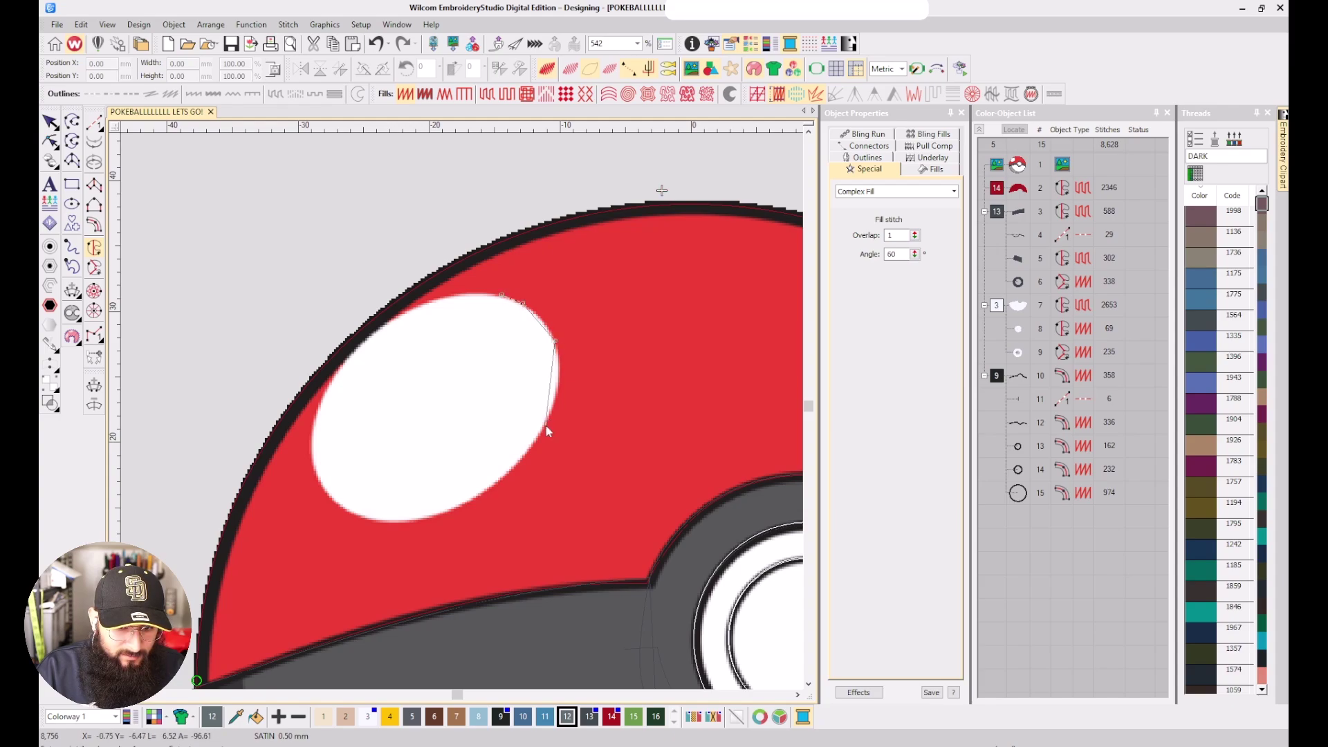
left_click(545, 425)
left_click(443, 514)
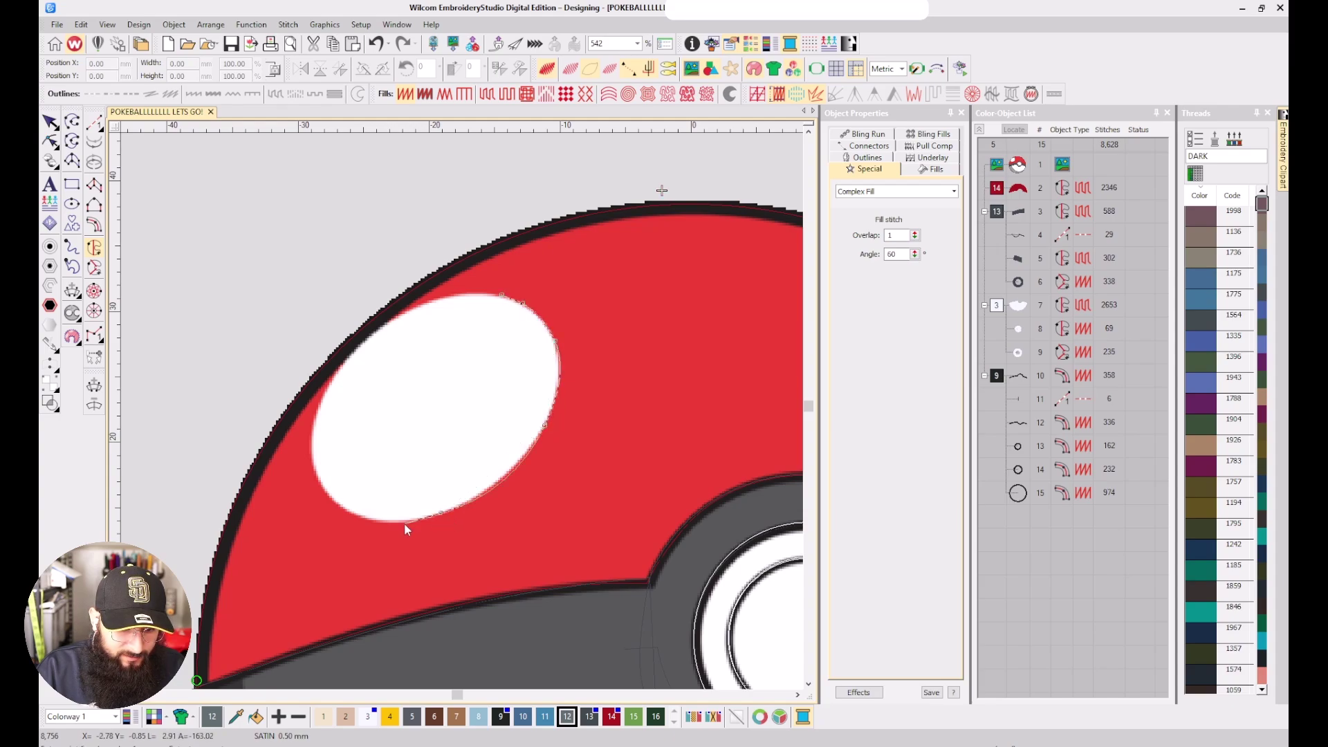
left_click(386, 523)
left_click(337, 504)
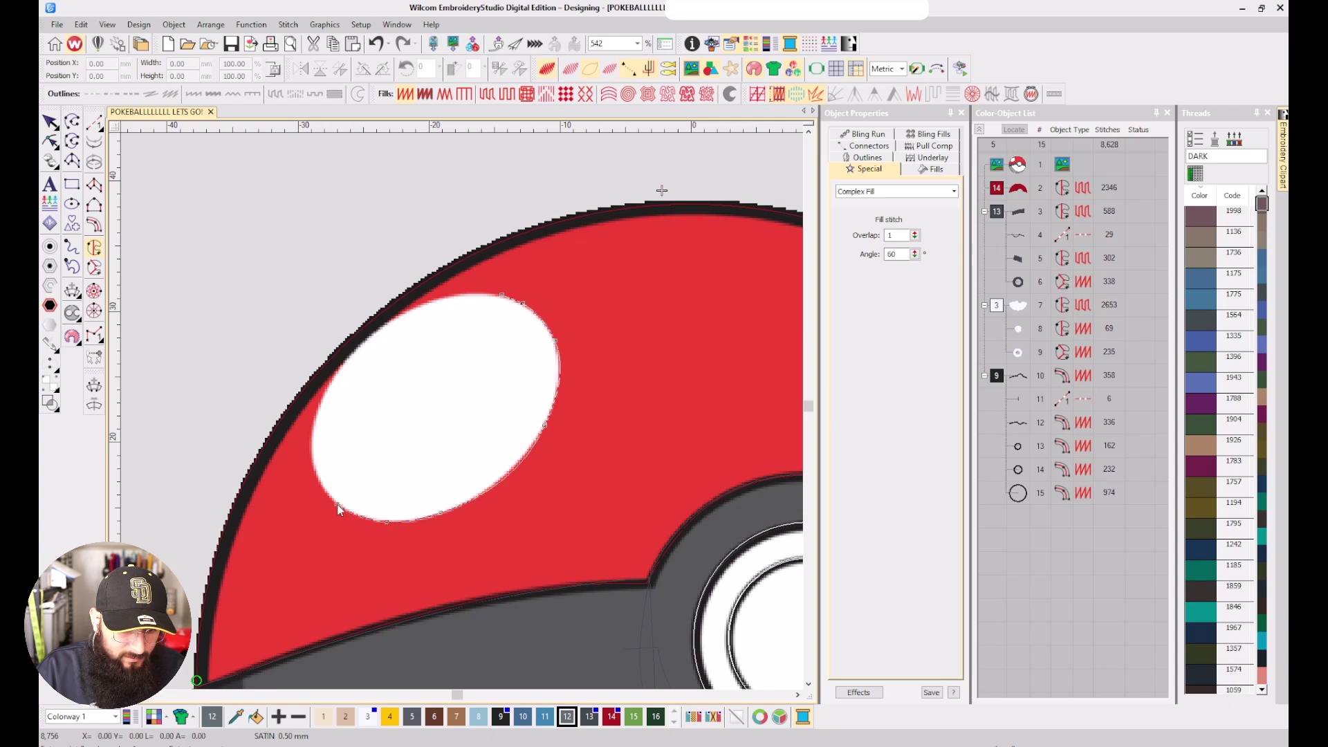
left_click(312, 460)
left_click(315, 423)
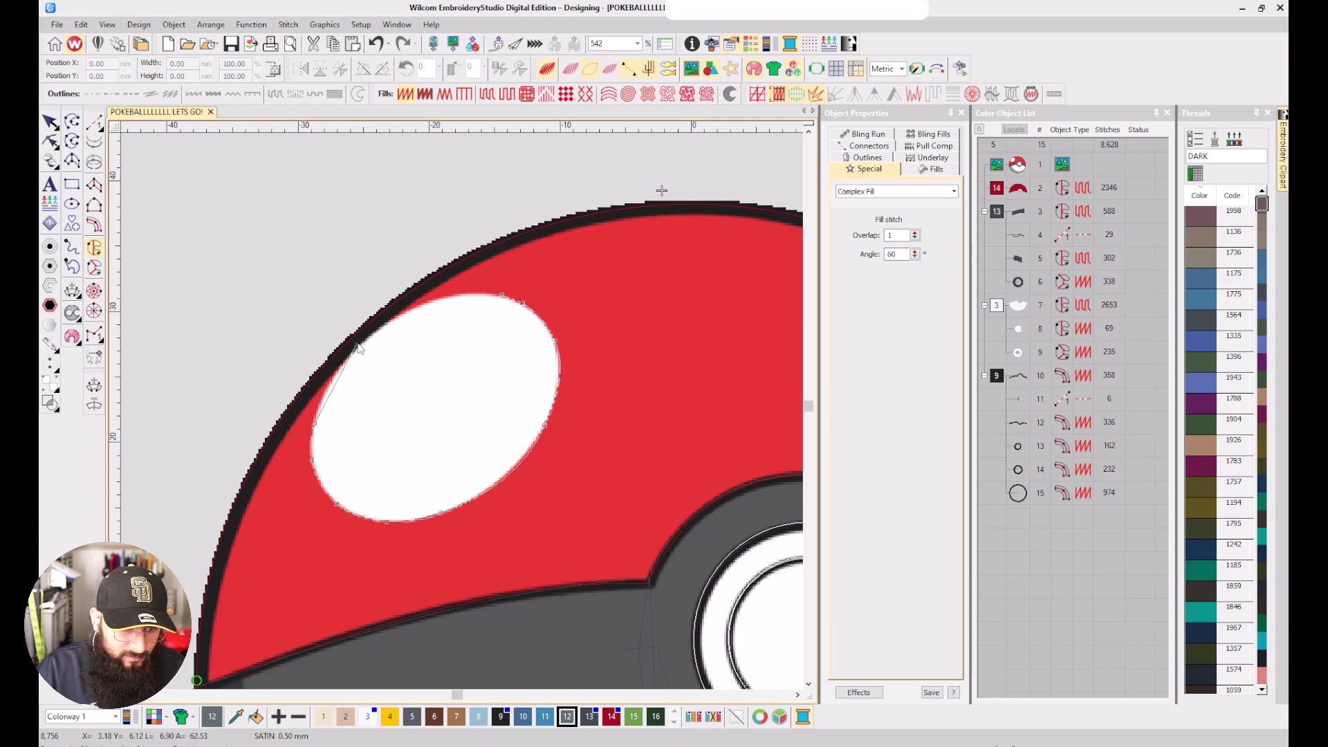
left_click(360, 344)
left_click(437, 300)
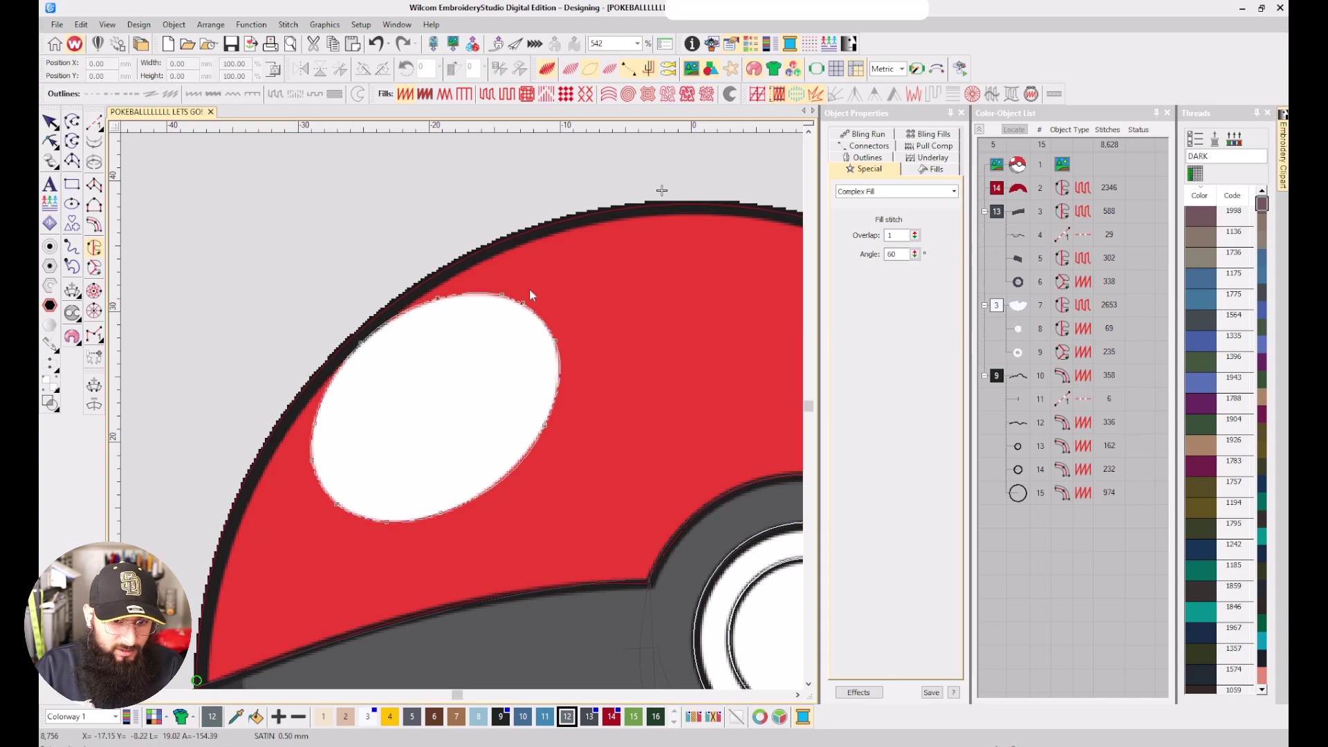
Close the highlight shape with a stitch angle of about 100°, recolor it with color 3, and check its stitches
key("Return")
key("Return")
left_click(376, 285)
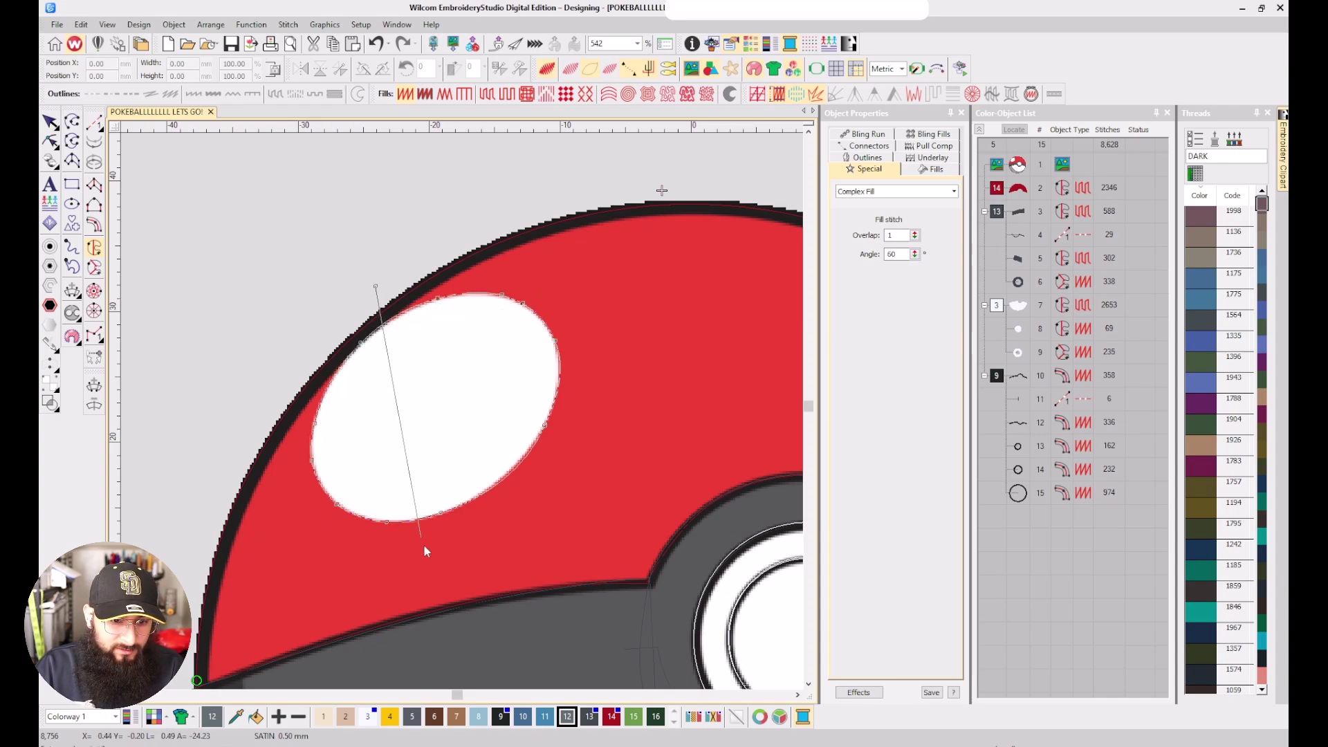
left_click(424, 545)
left_click(1018, 516)
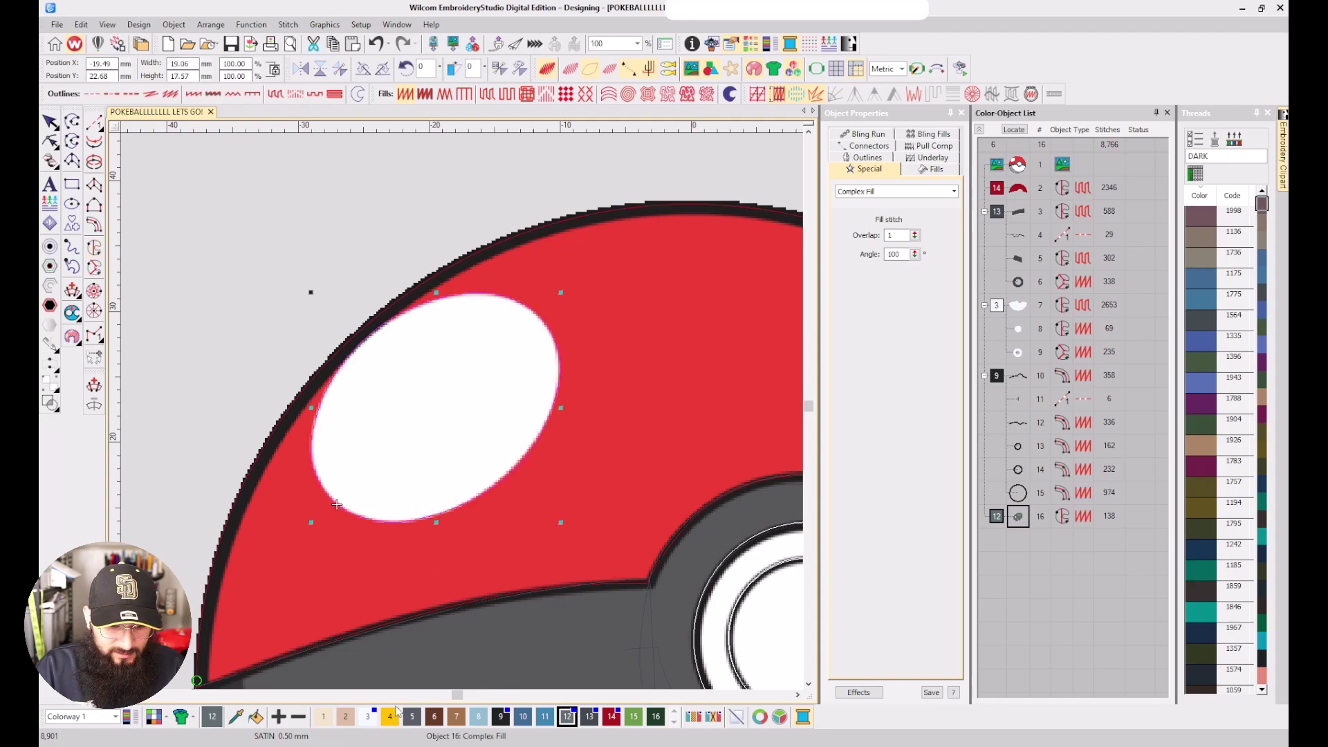
left_click(367, 716)
key("s")
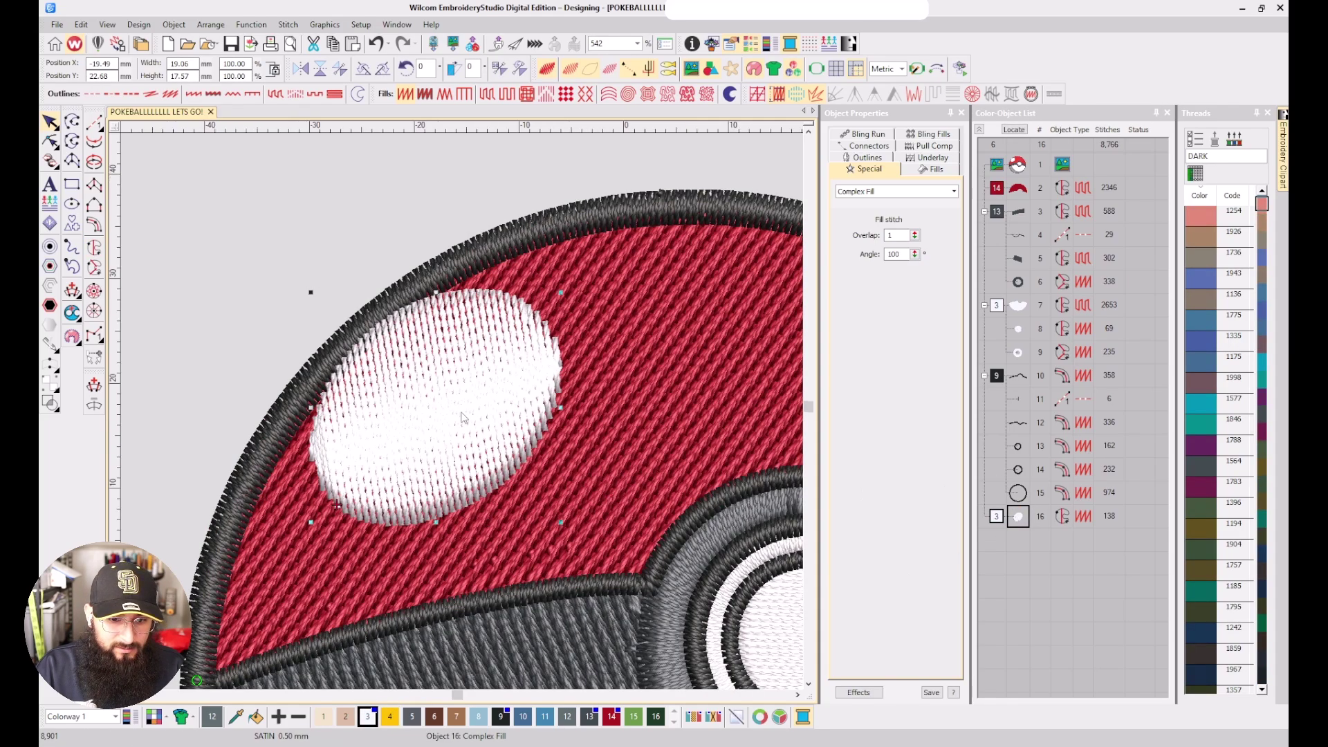
scroll(463, 422, "down", 2)
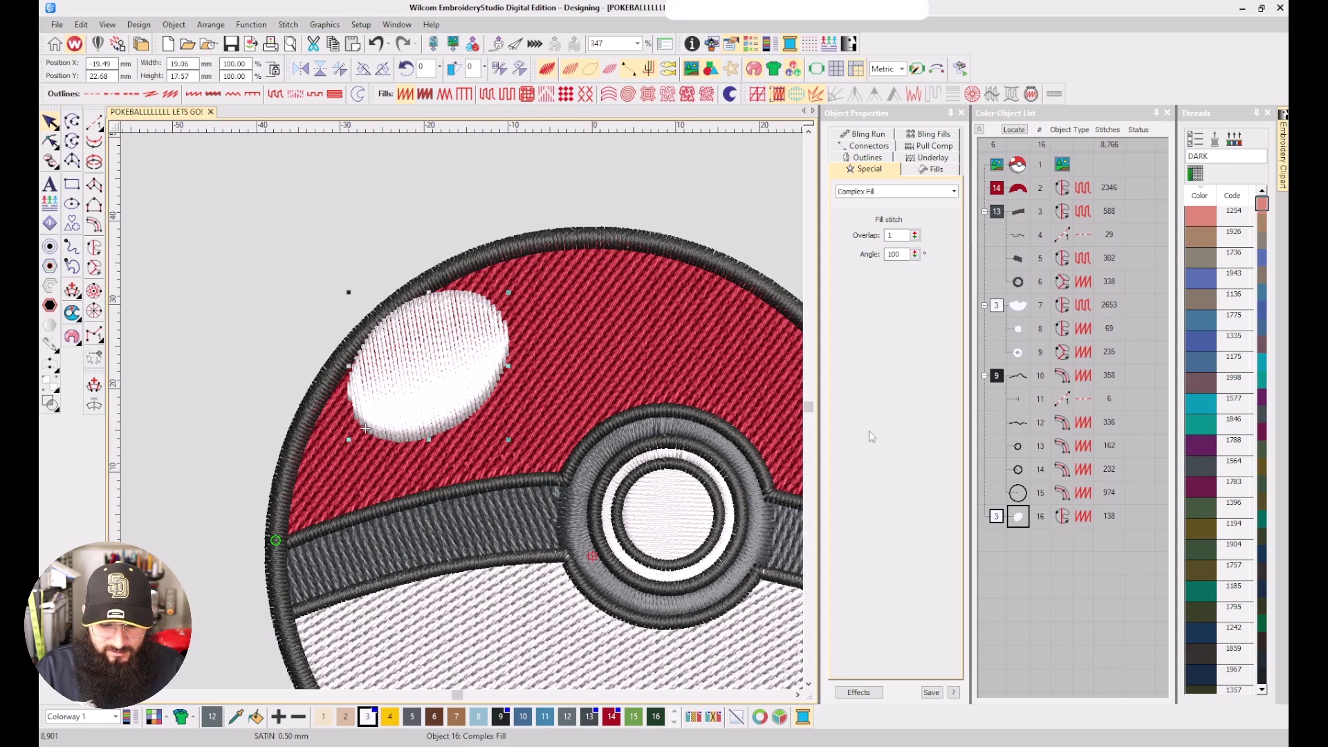
Set the highlight's satin spacing to 0.80 mm
key("shift+m")
key("ctrl+y")
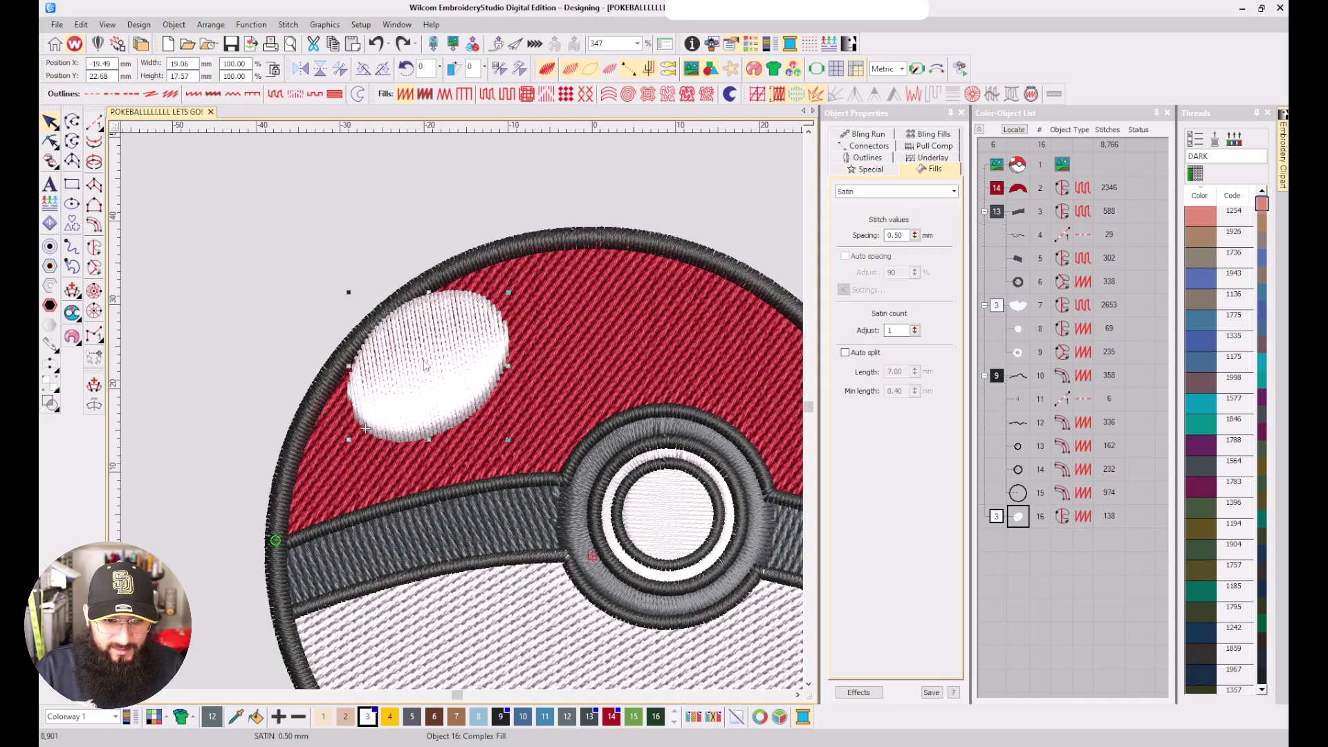
left_click_drag(906, 235, 857, 236)
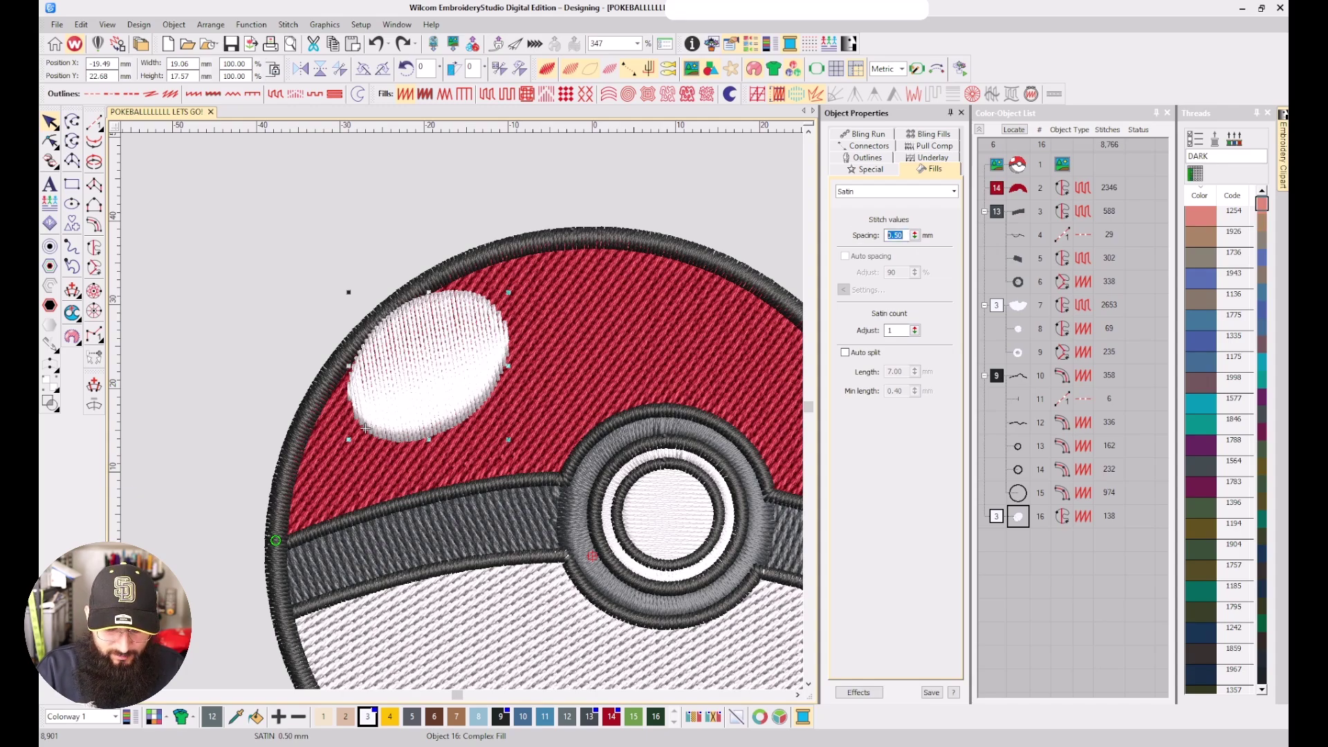
type("0.80")
key("Return")
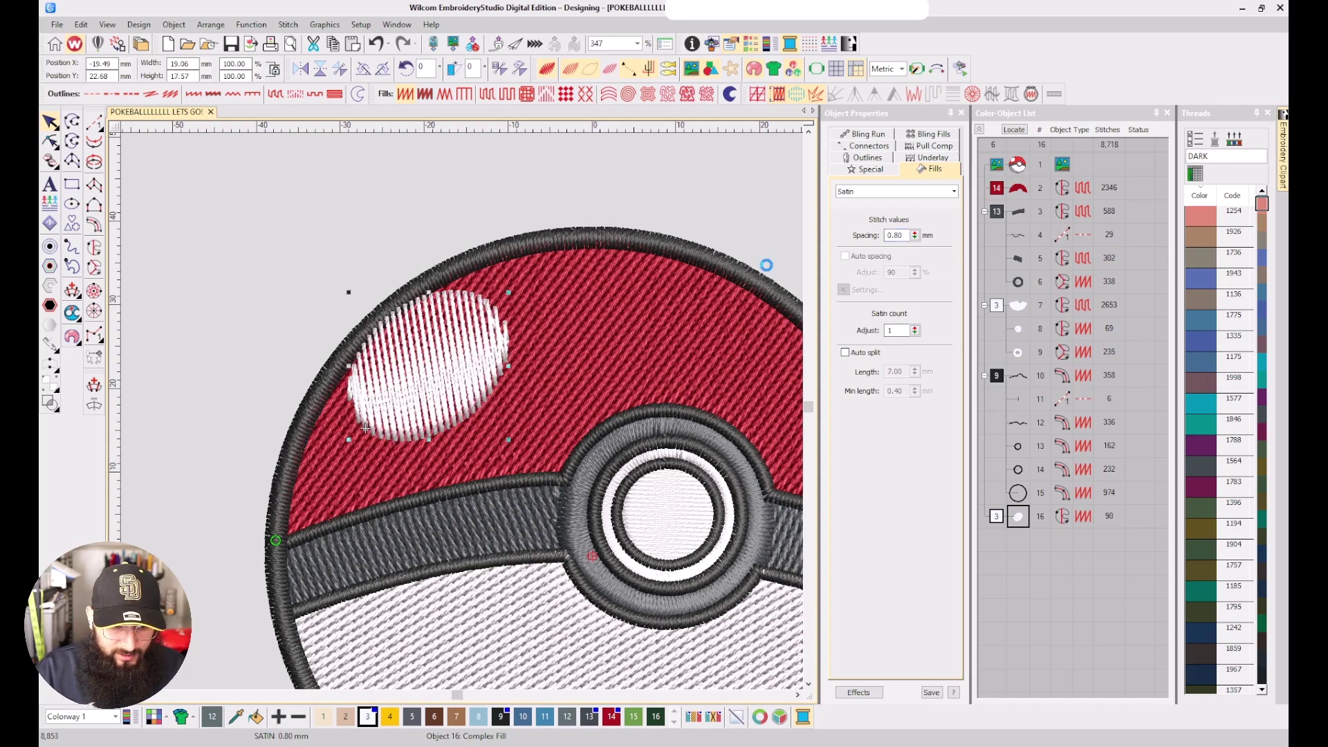
Reshape the highlight's stitch angle so its stitches run diagonally from upper left to lower right
key("h")
left_click_drag(309, 280, 222, 307)
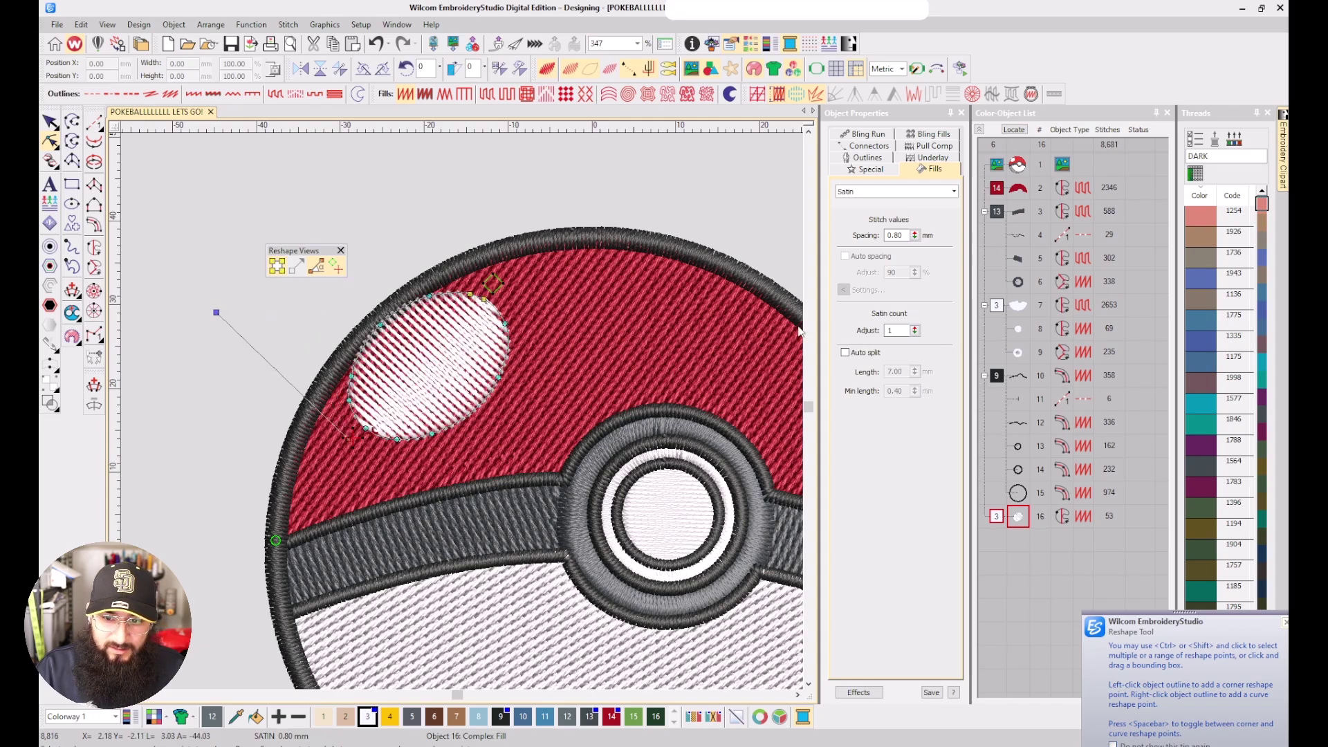
double_click(896, 235)
key("Escape")
scroll(484, 354, "down", 2)
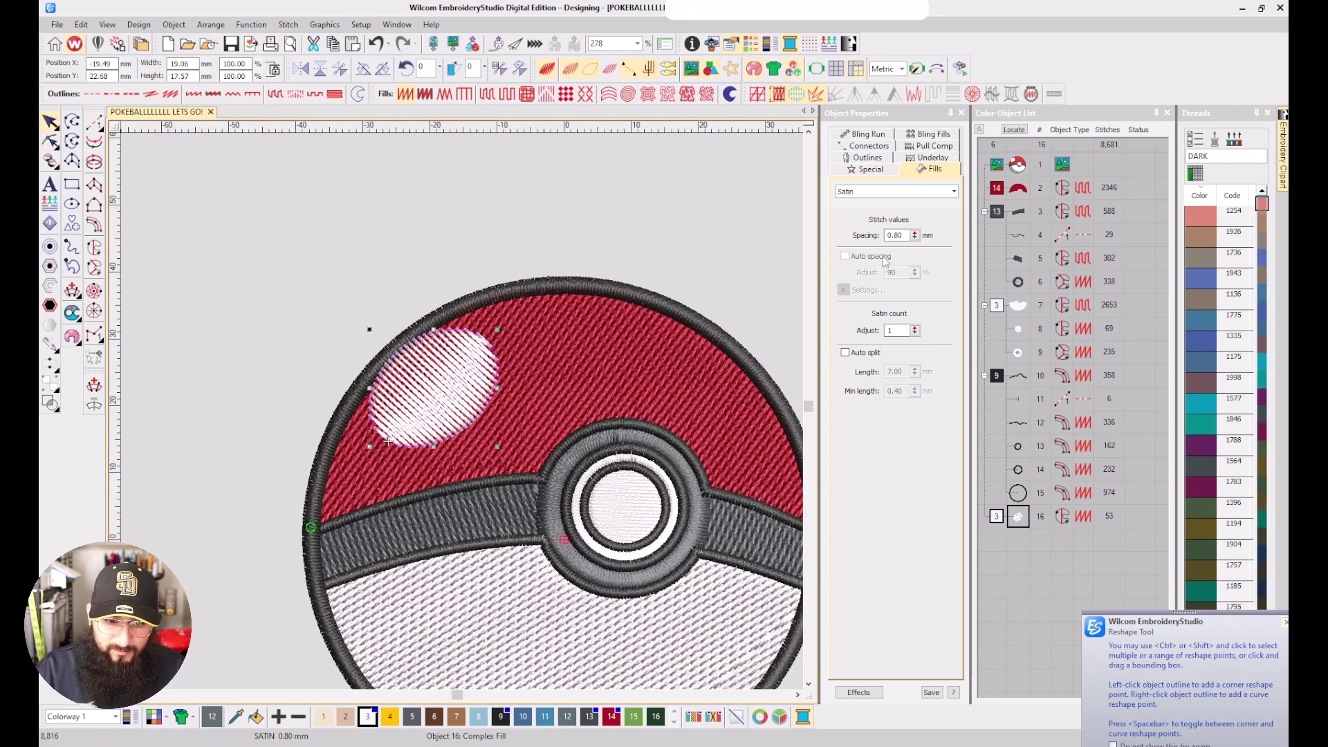
Reposition the start and end points of the highlight's stitching around its edge, and check its underlay settings
left_click(389, 441)
left_click_drag(484, 321, 370, 325)
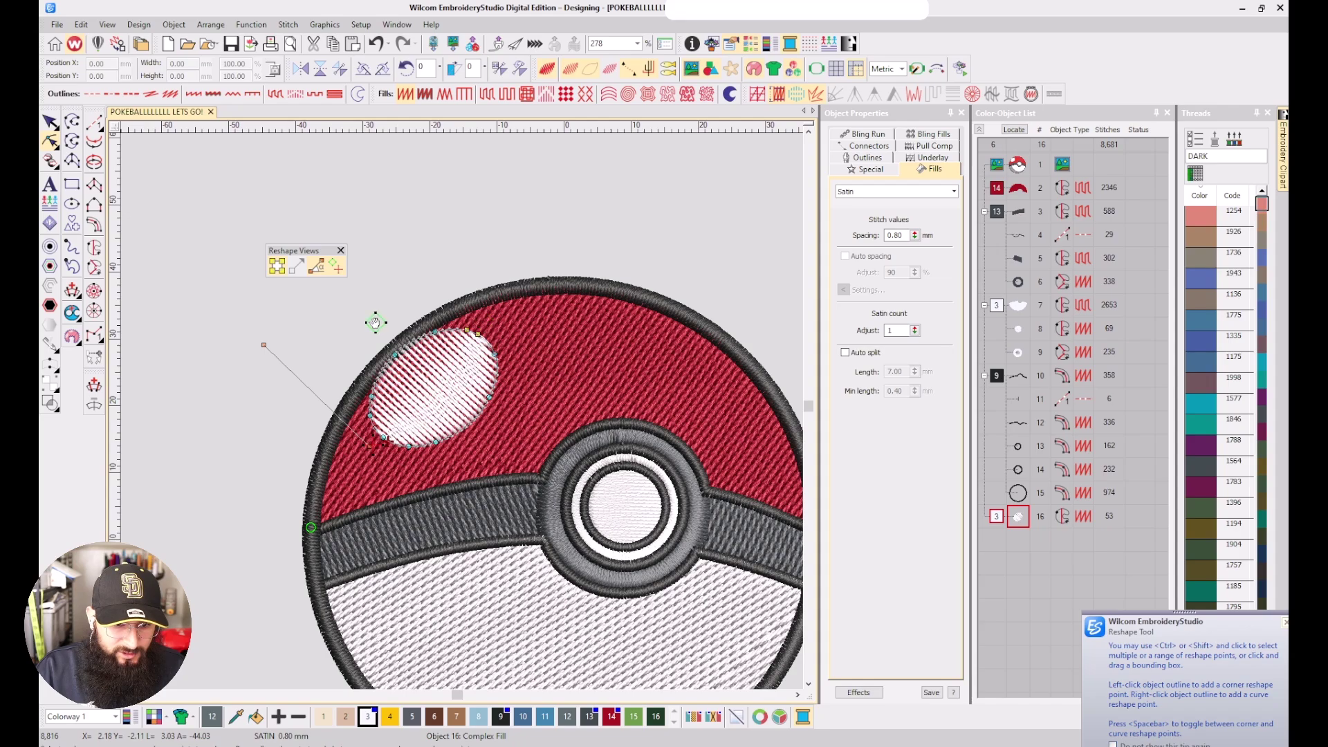
mouse_move(378, 451)
left_mouse_down()
mouse_move(456, 450)
mouse_move(504, 429)
mouse_move(480, 435)
mouse_move(503, 318)
mouse_move(496, 329)
left_mouse_up()
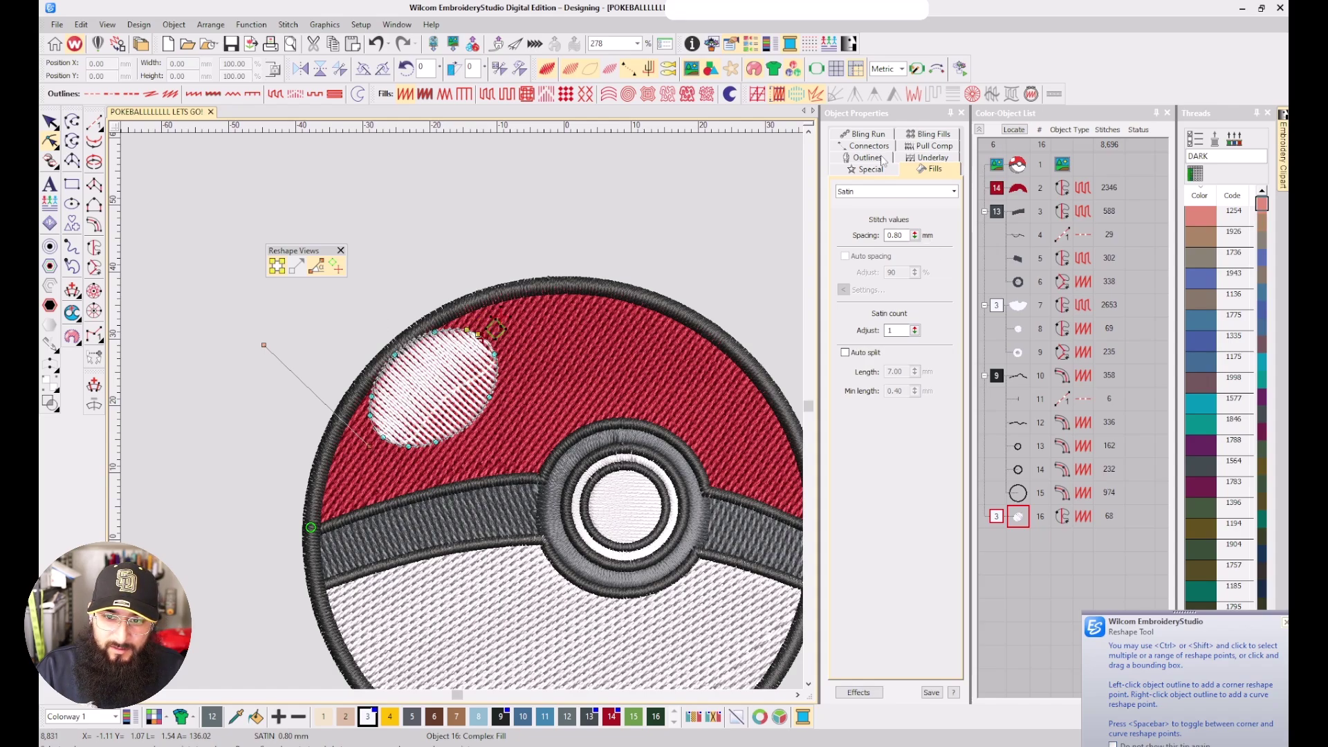
left_click(925, 161)
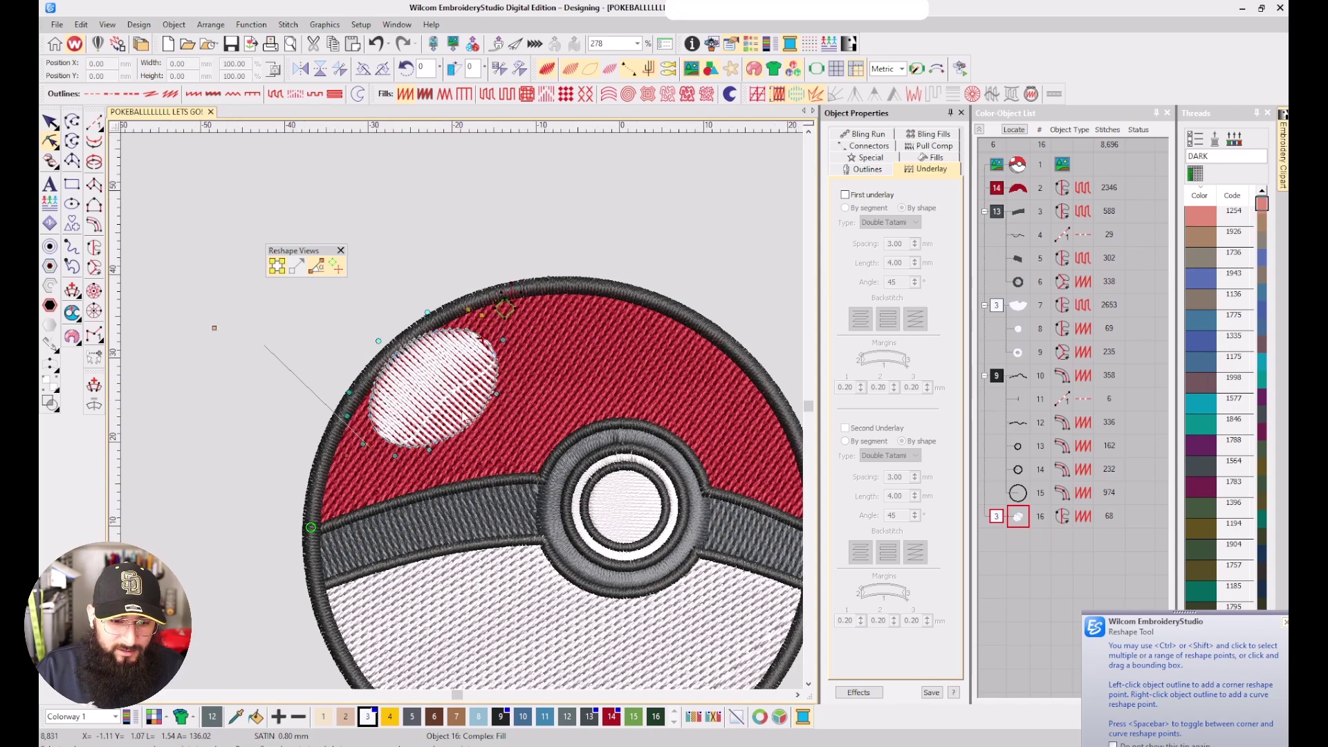
scroll(463, 416, "up", 2)
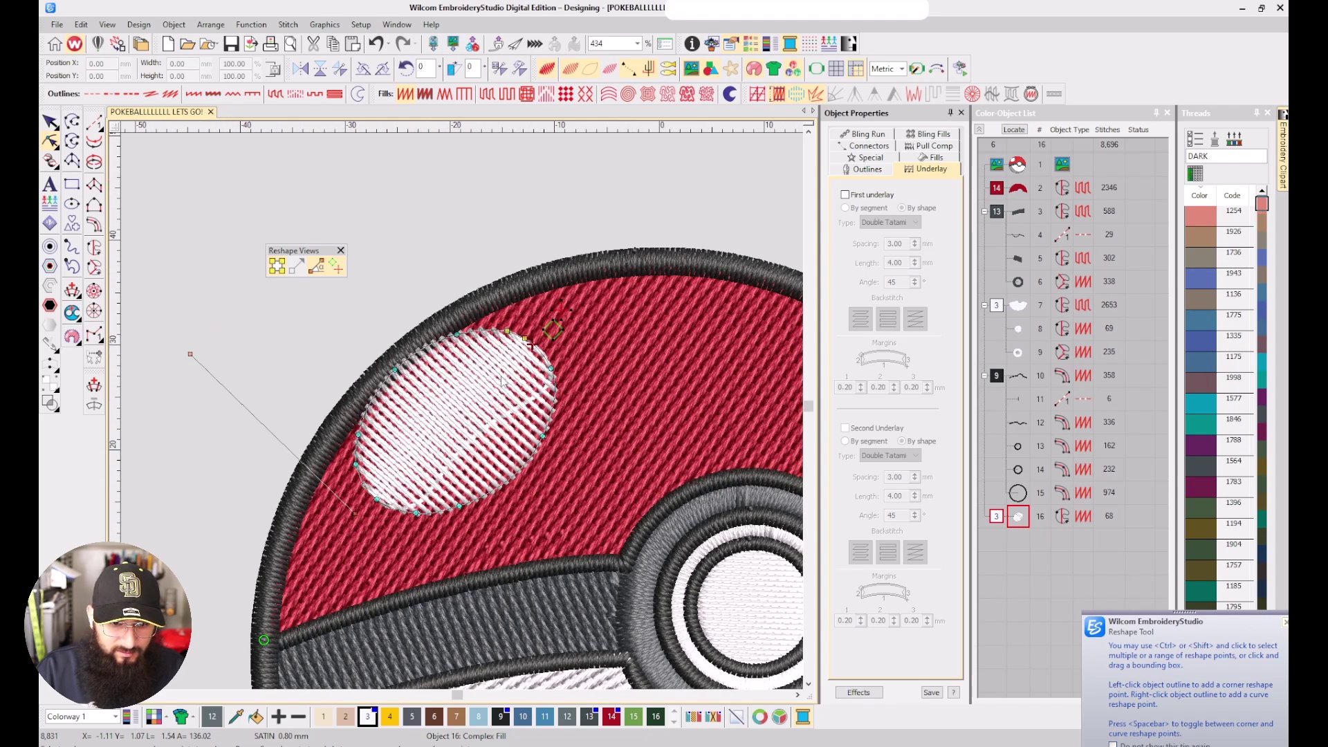
left_click(353, 522)
key("Return")
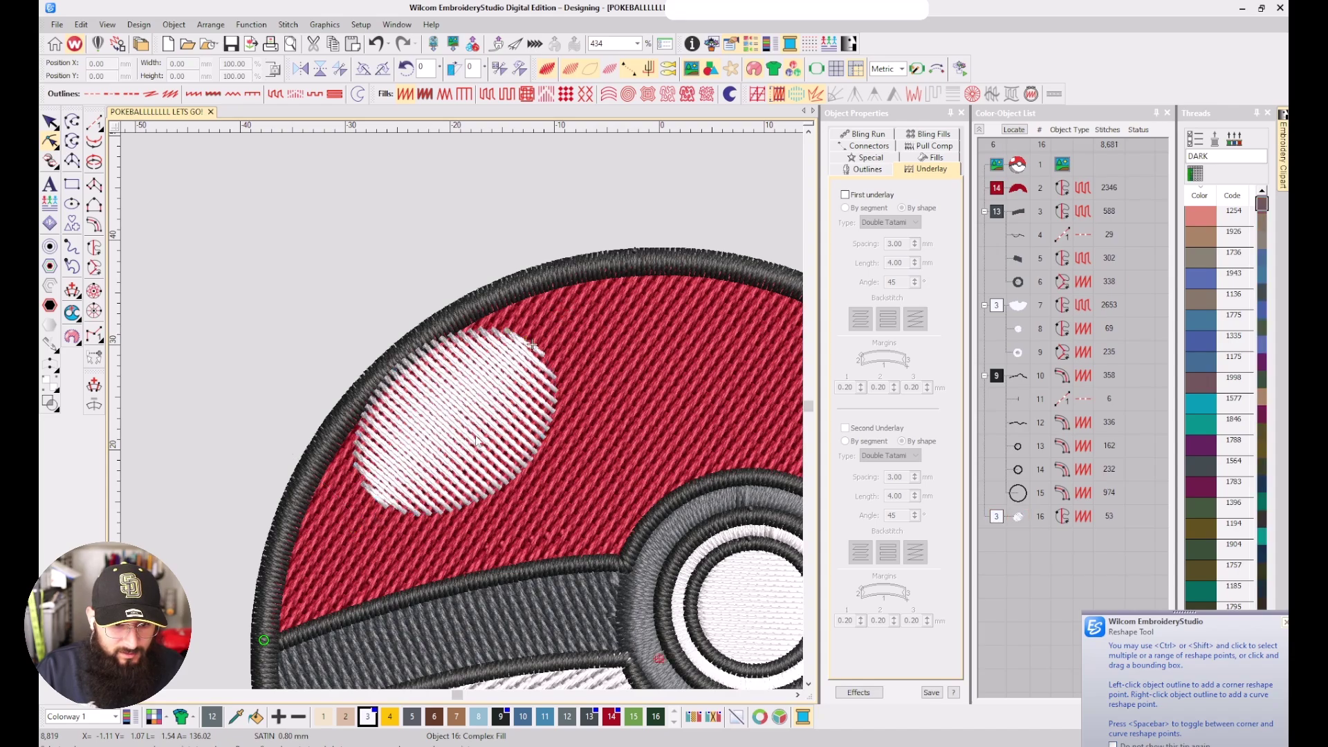
Try satin spacings of 0.60 mm and 0.65 mm on the highlight
left_click(890, 159)
left_click(933, 169)
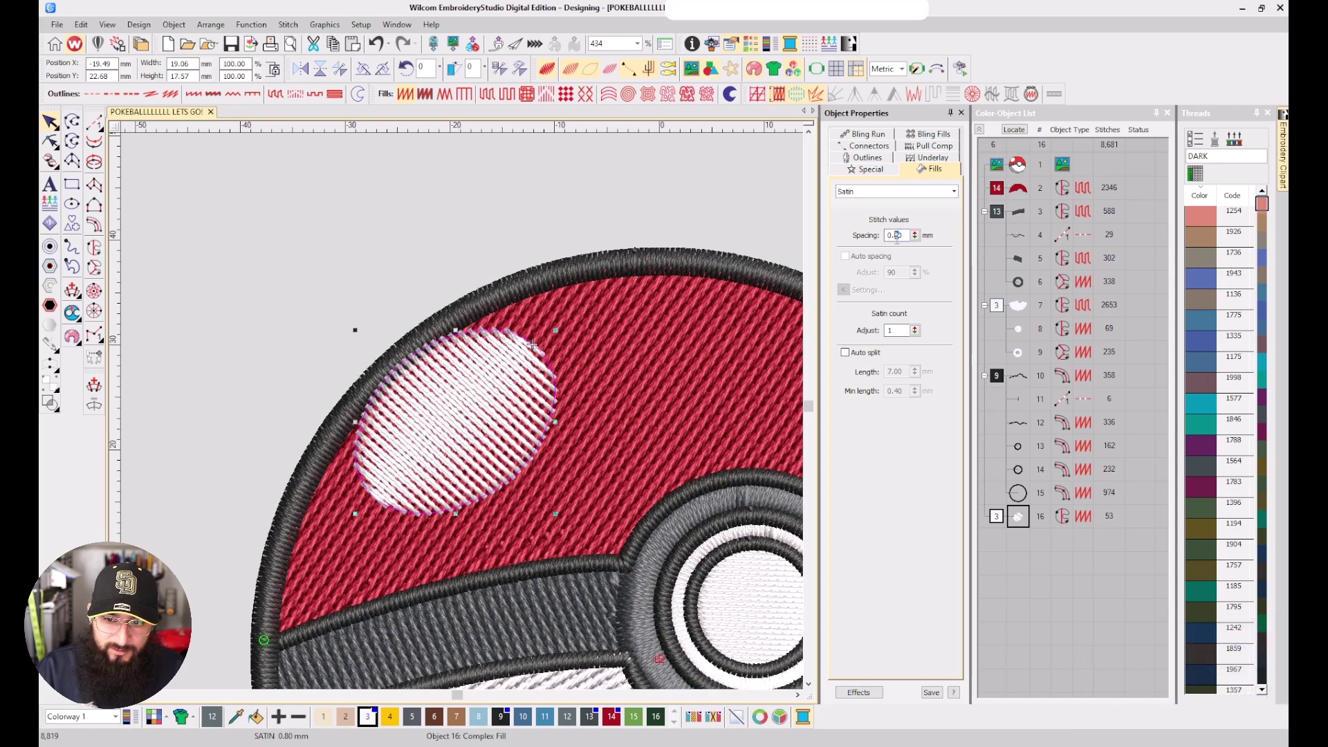
key("Return")
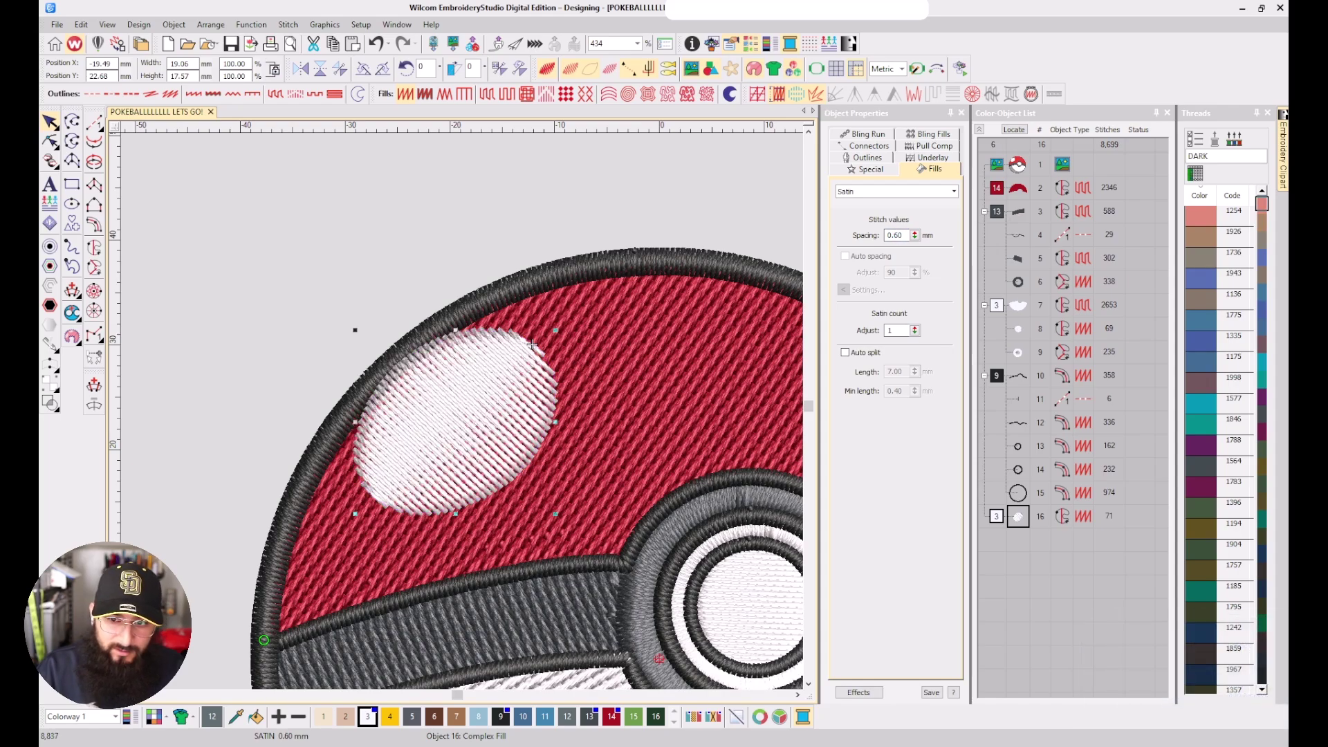
left_click(903, 233)
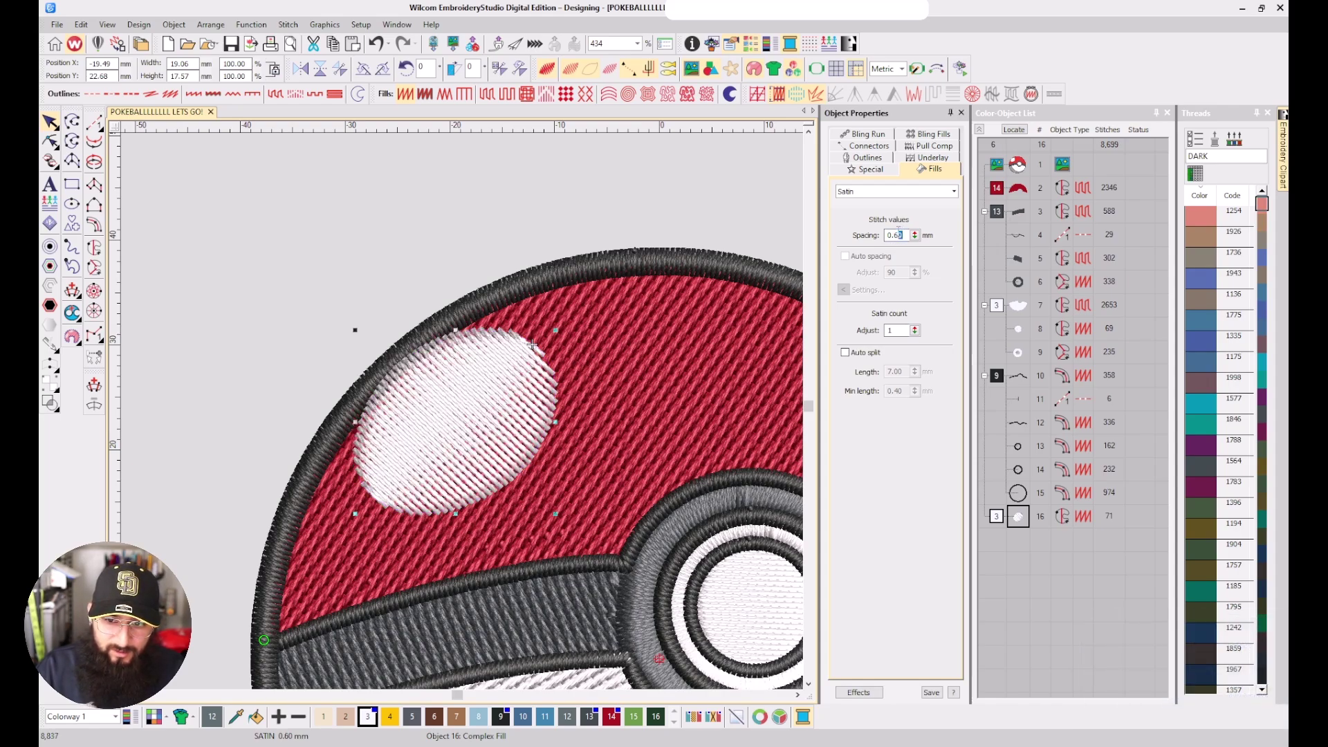
key("Return")
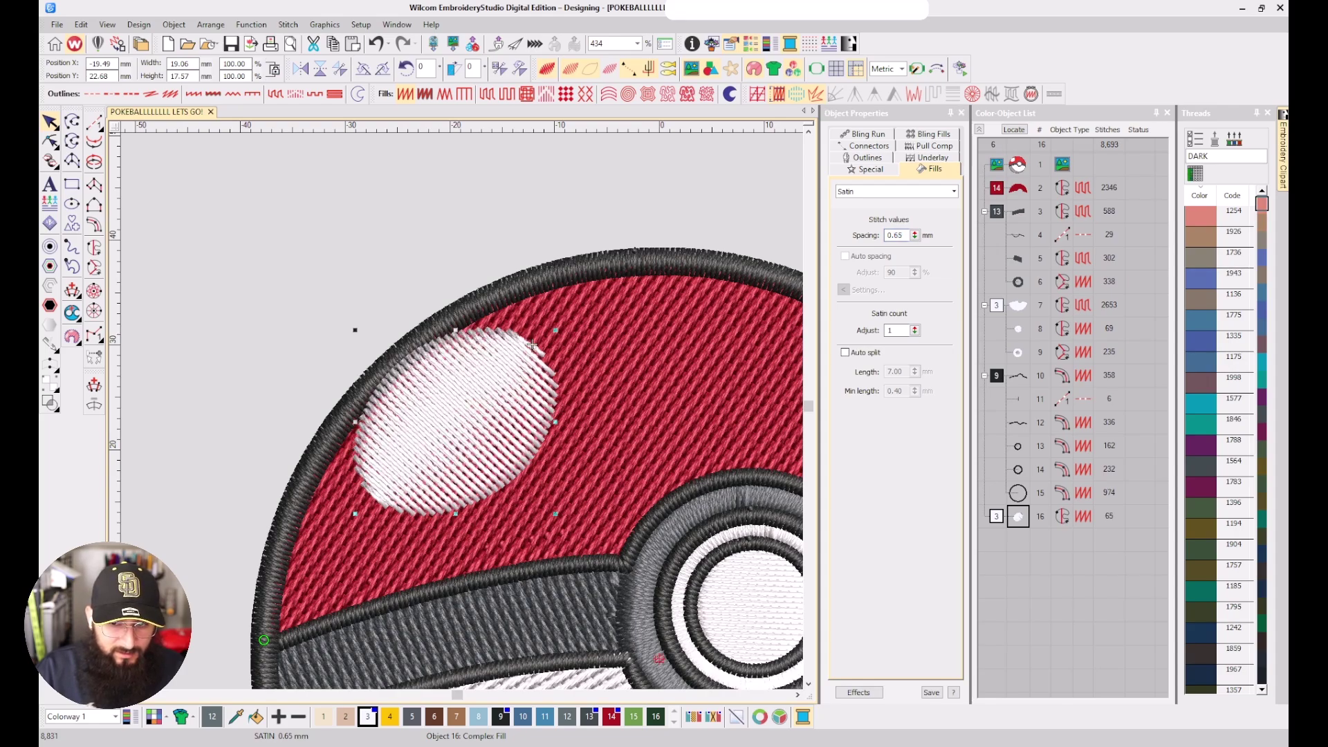
Set the highlight's satin spacing to 0.70 mm and deselect it
left_click(908, 234)
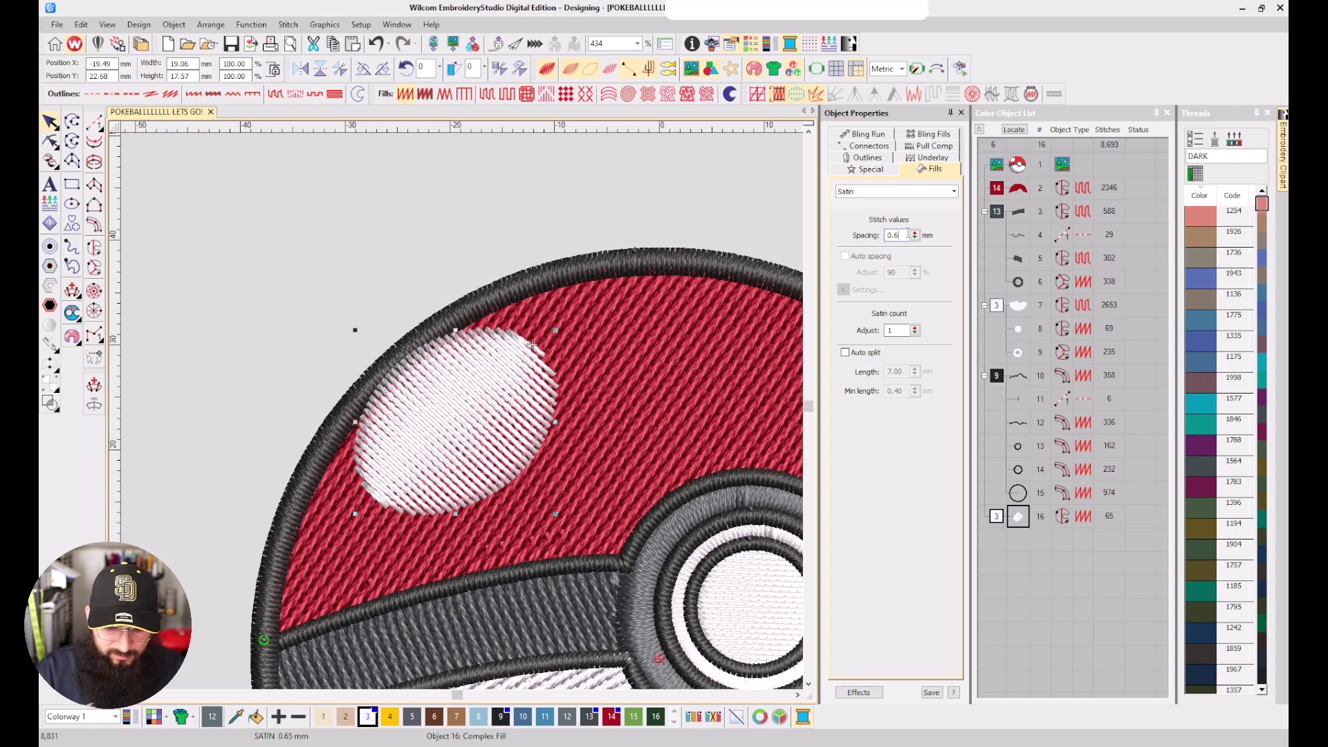
type("70")
key("Return")
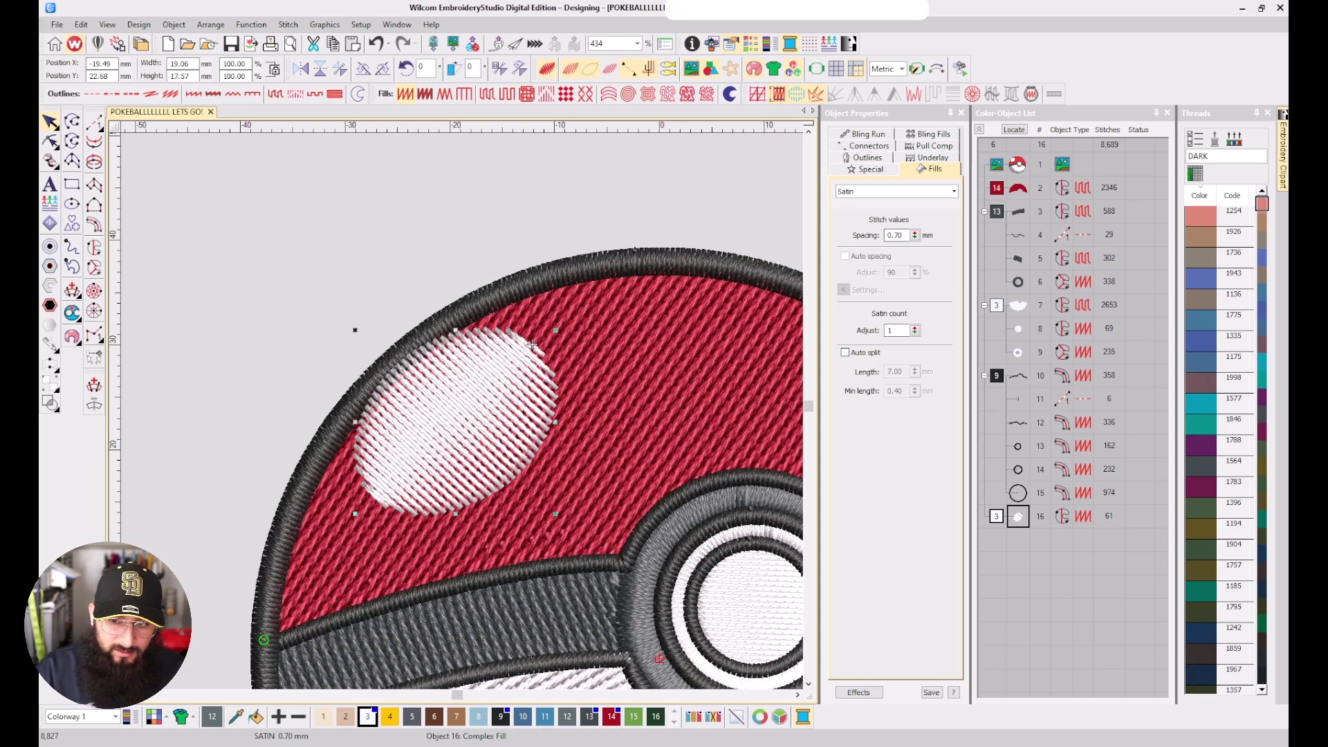
scroll(457, 408, "down", 4)
key("Escape")
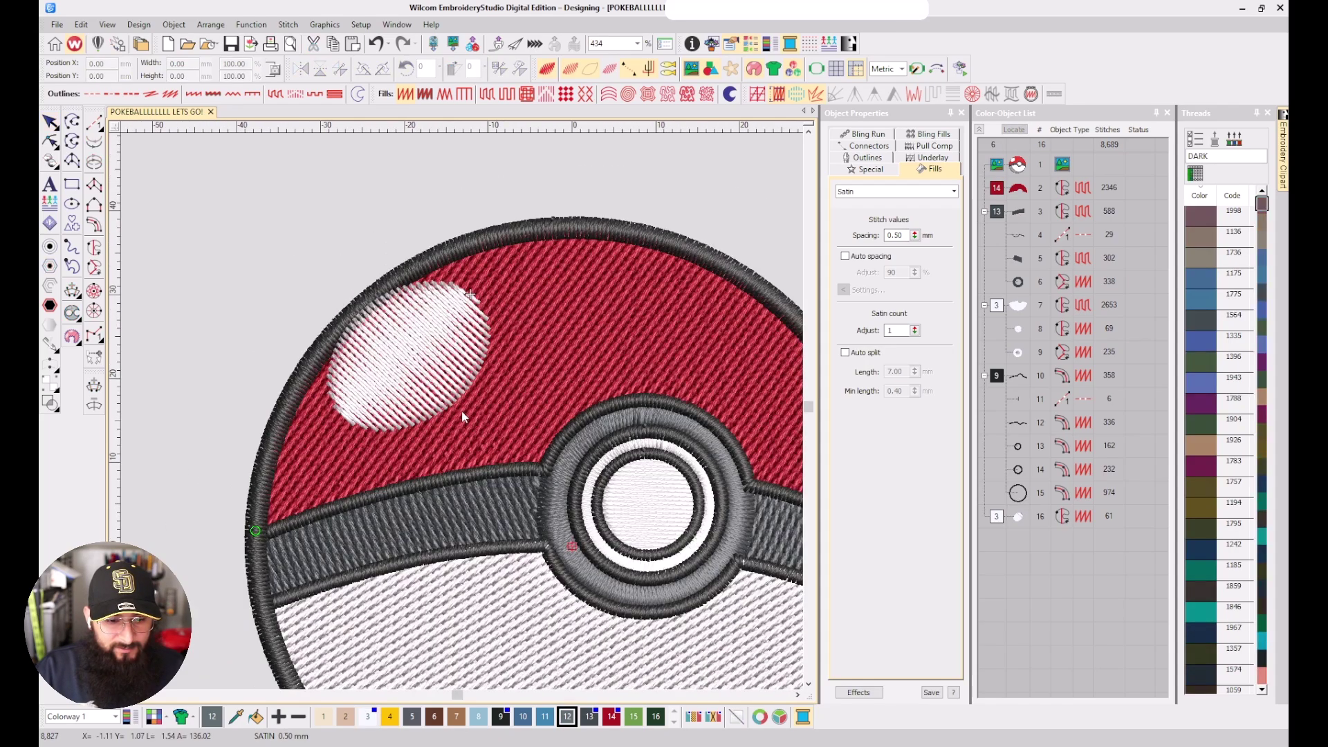
Try a satin count adjustment of 3 on the highlight and inspect the stitches up close
left_click(1016, 515)
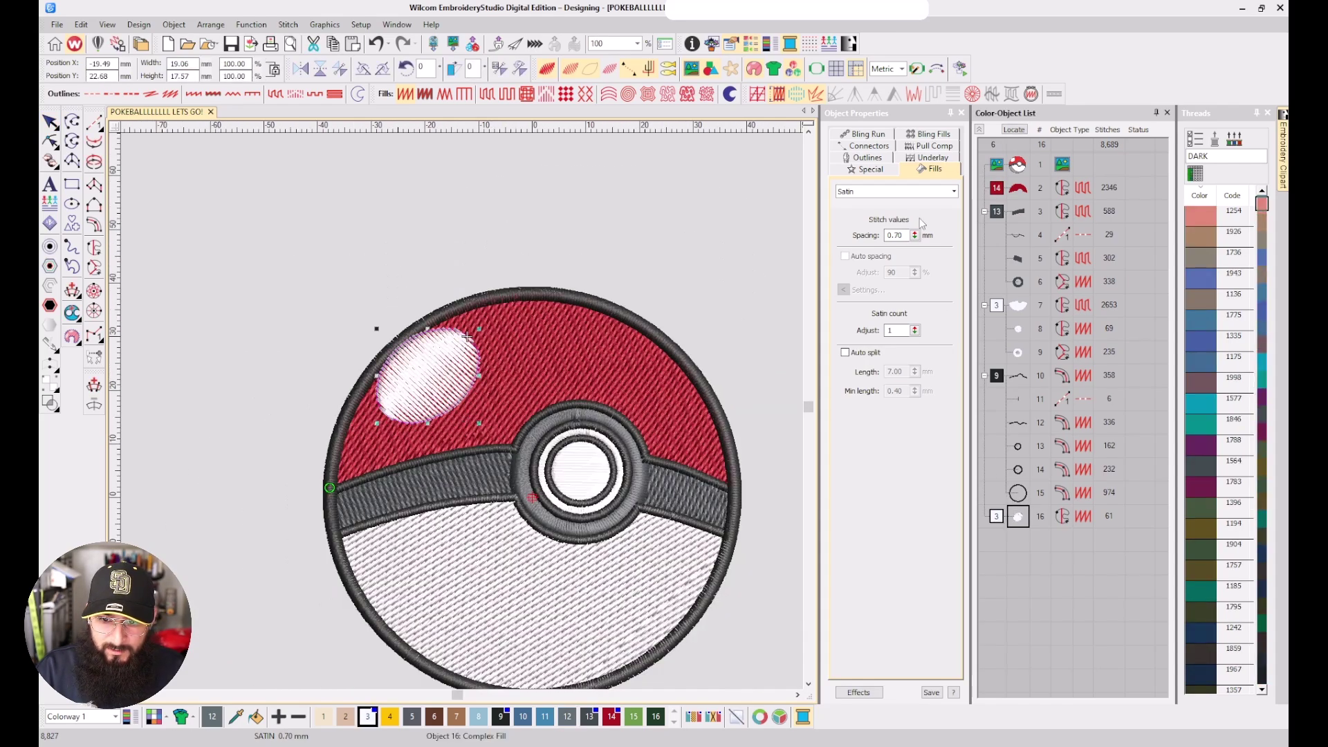
left_click(891, 330)
type("3")
key("Return")
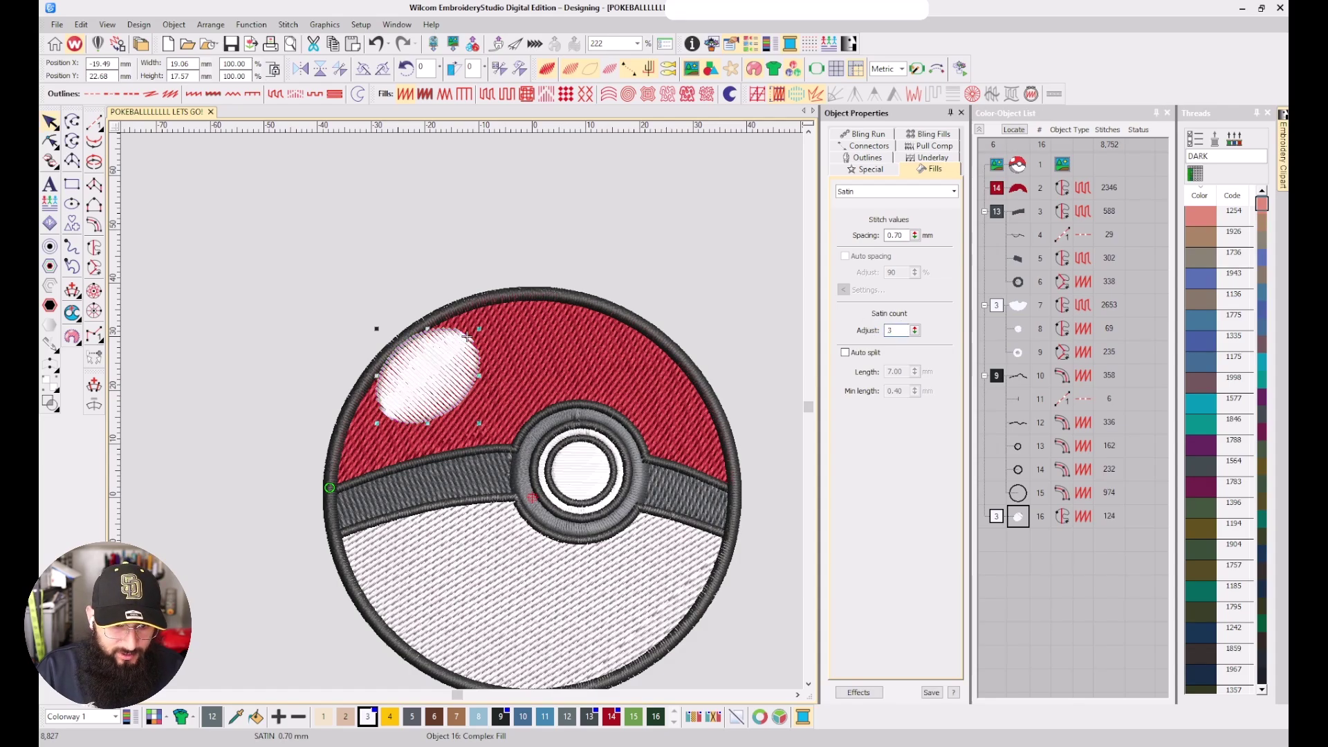
scroll(430, 300, "up", 4)
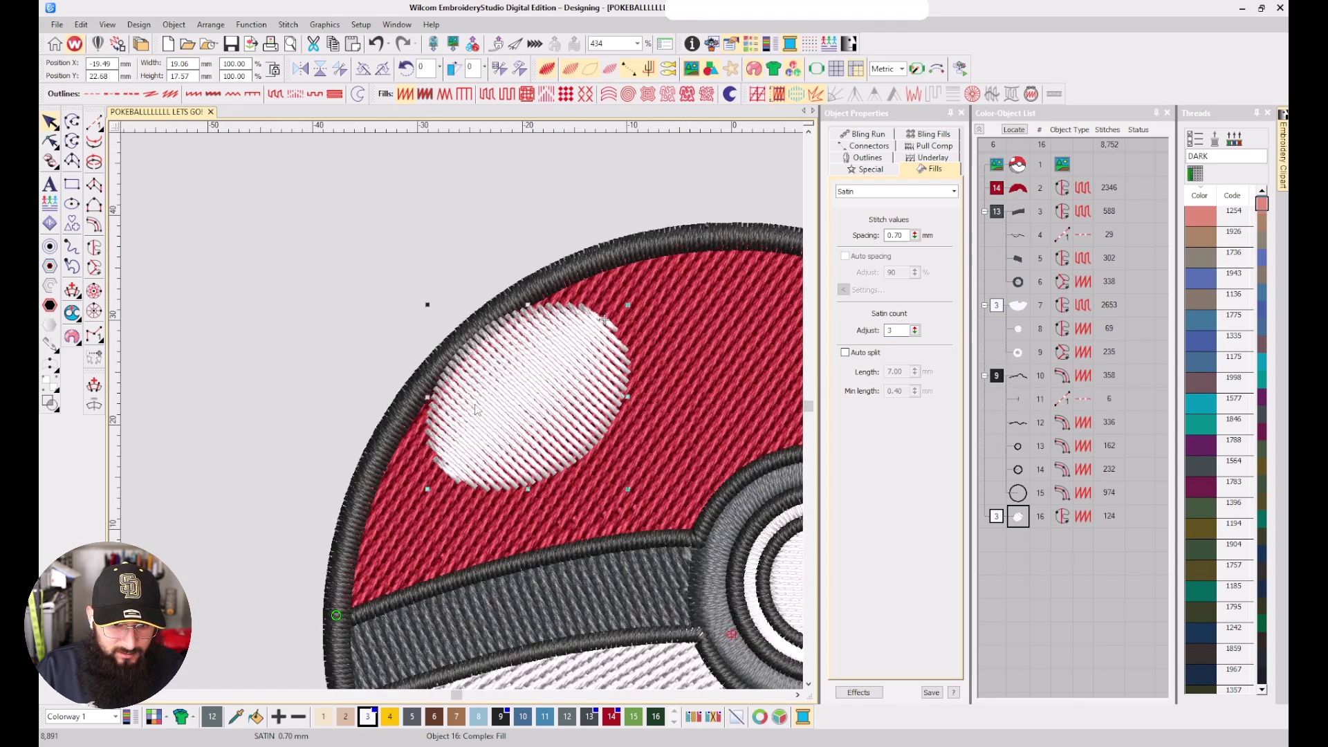
Set the highlight's satin count adjustment to 1, check it against the whole design, and select the highlight again
left_click(894, 331)
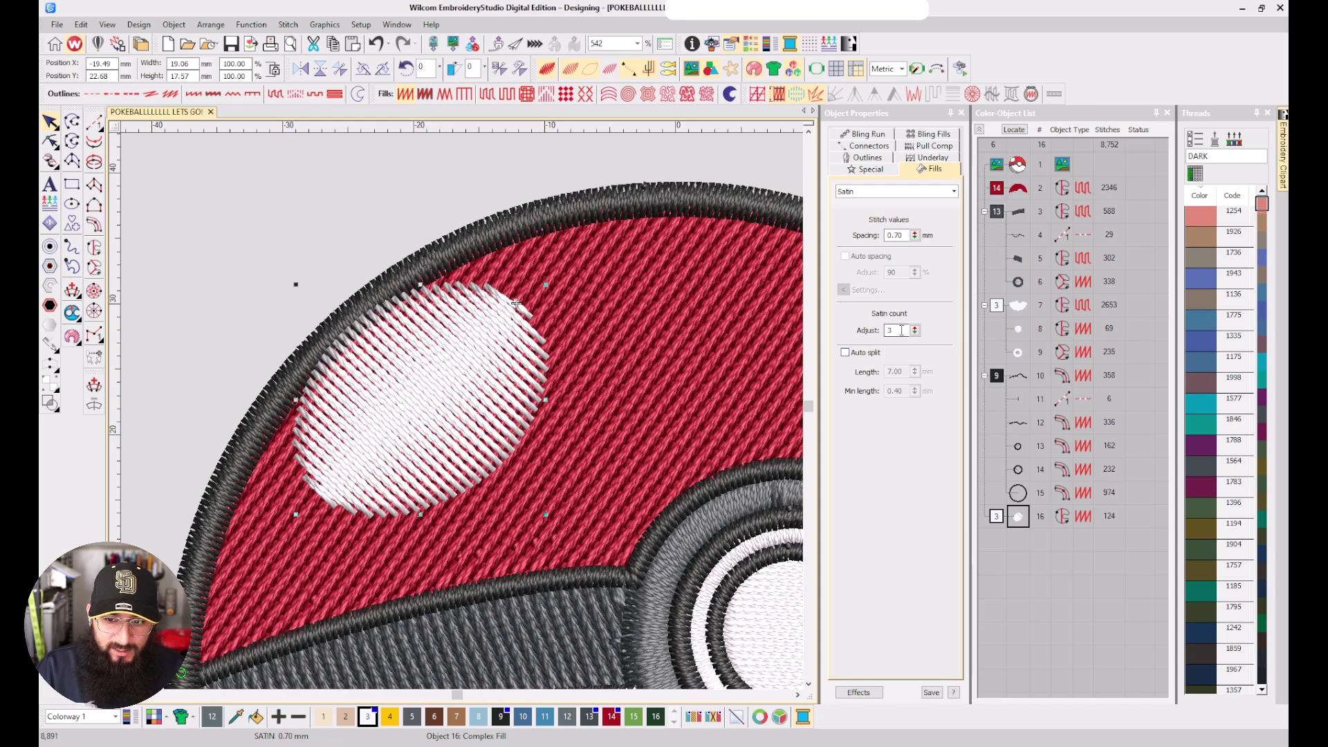
type("2")
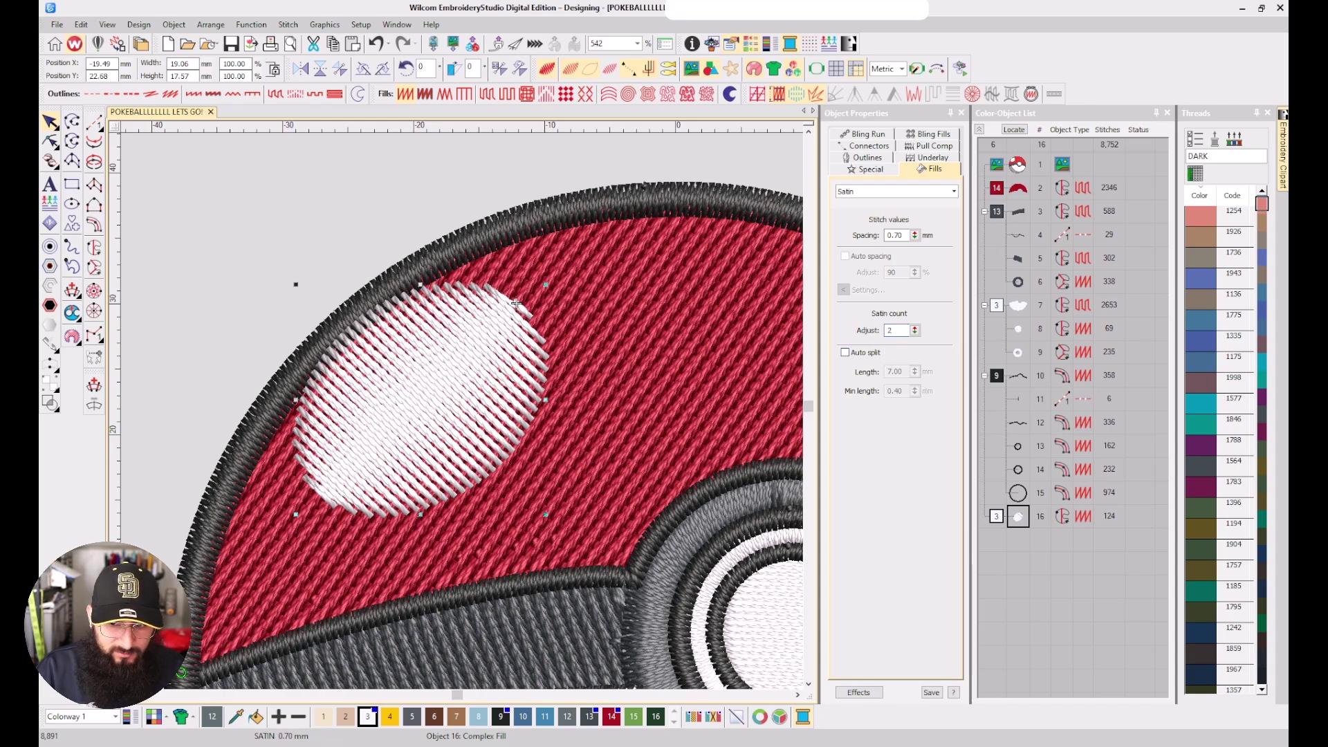
left_click(888, 332)
type("2")
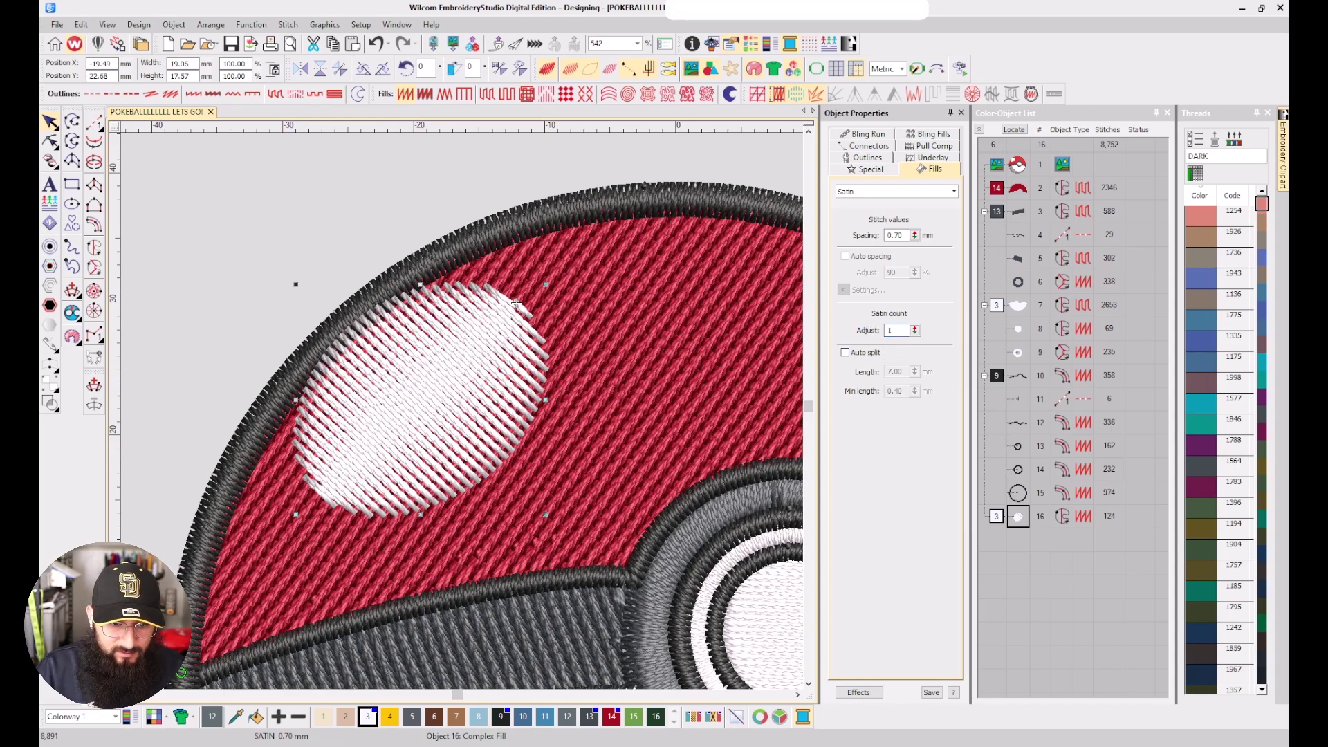
key("Return")
key("Escape")
scroll(537, 372, "down", 2)
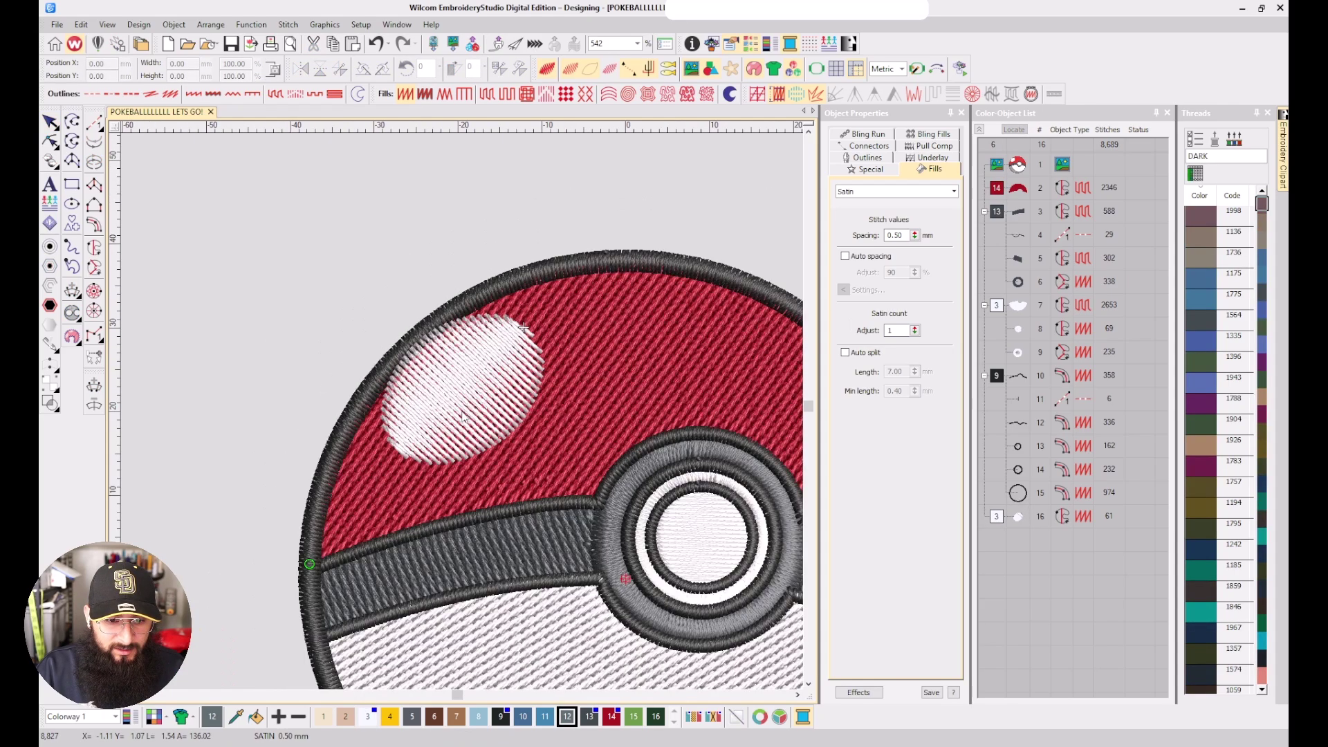
scroll(462, 419, "down", 1)
left_click(460, 408)
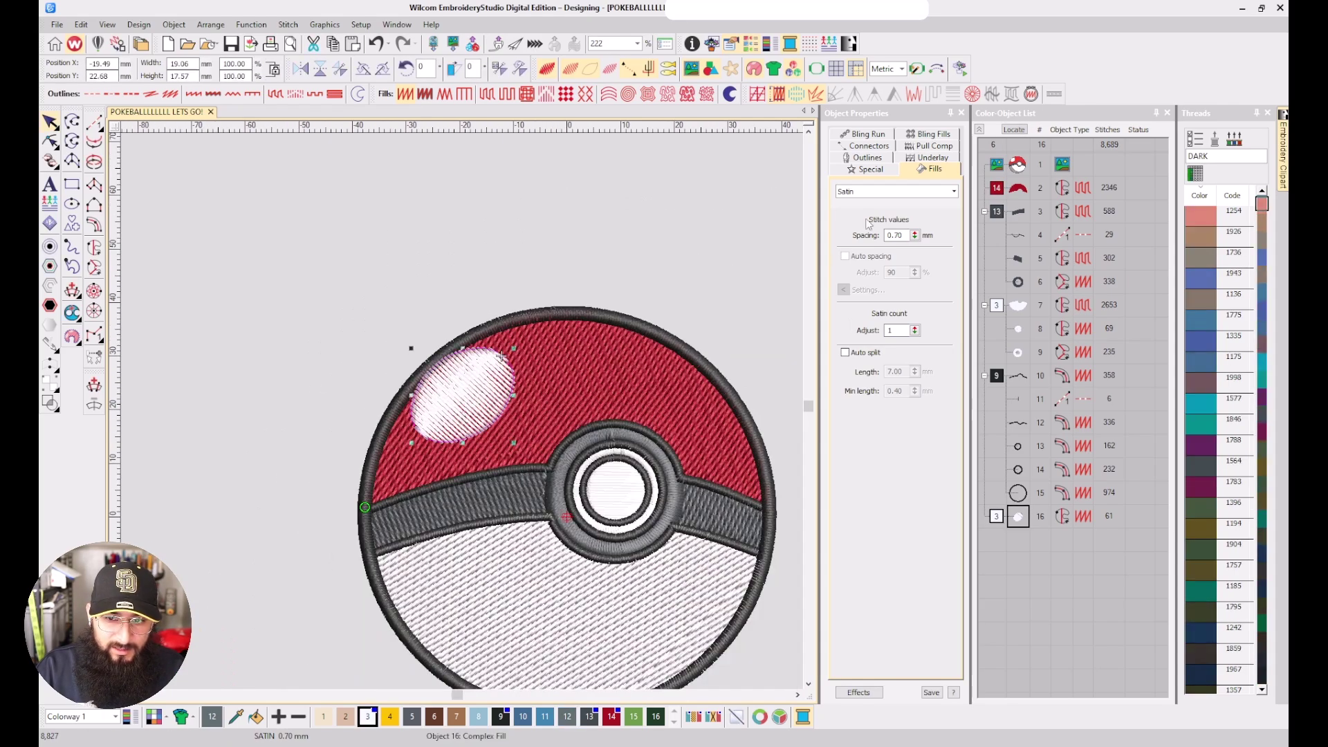
Set the highlight's connector type to Jump, move it directly after the other white objects in the stitching order, and deselect it
left_click(890, 145)
left_click(854, 235)
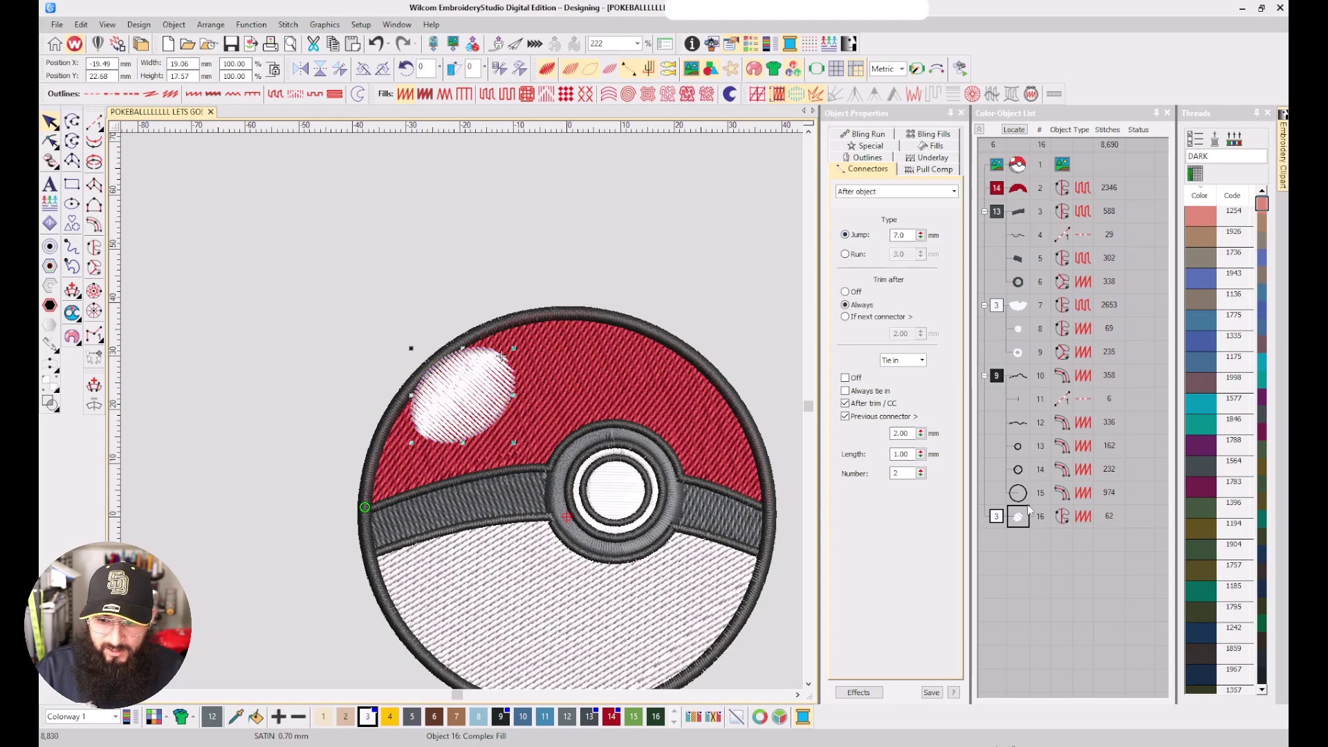
left_click_drag(1026, 376, 1024, 376)
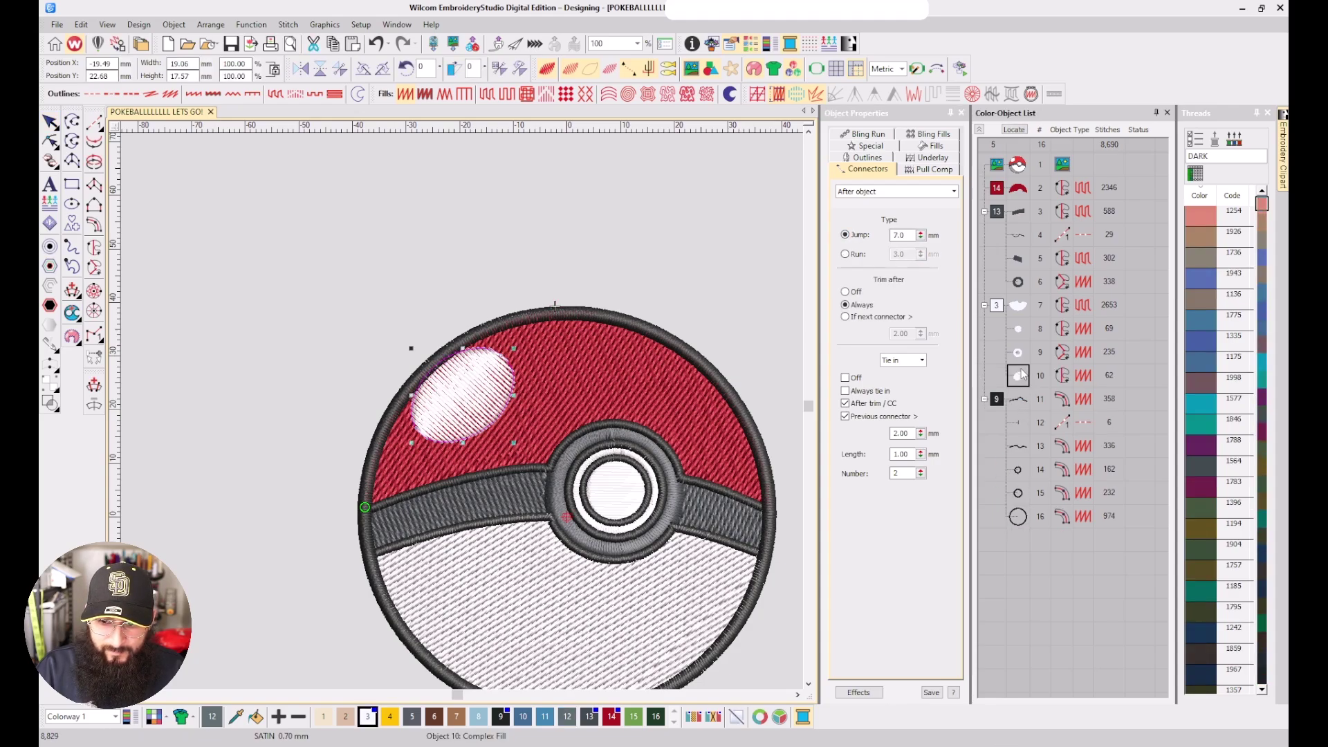
key("Escape")
scroll(529, 545, "down", 1)
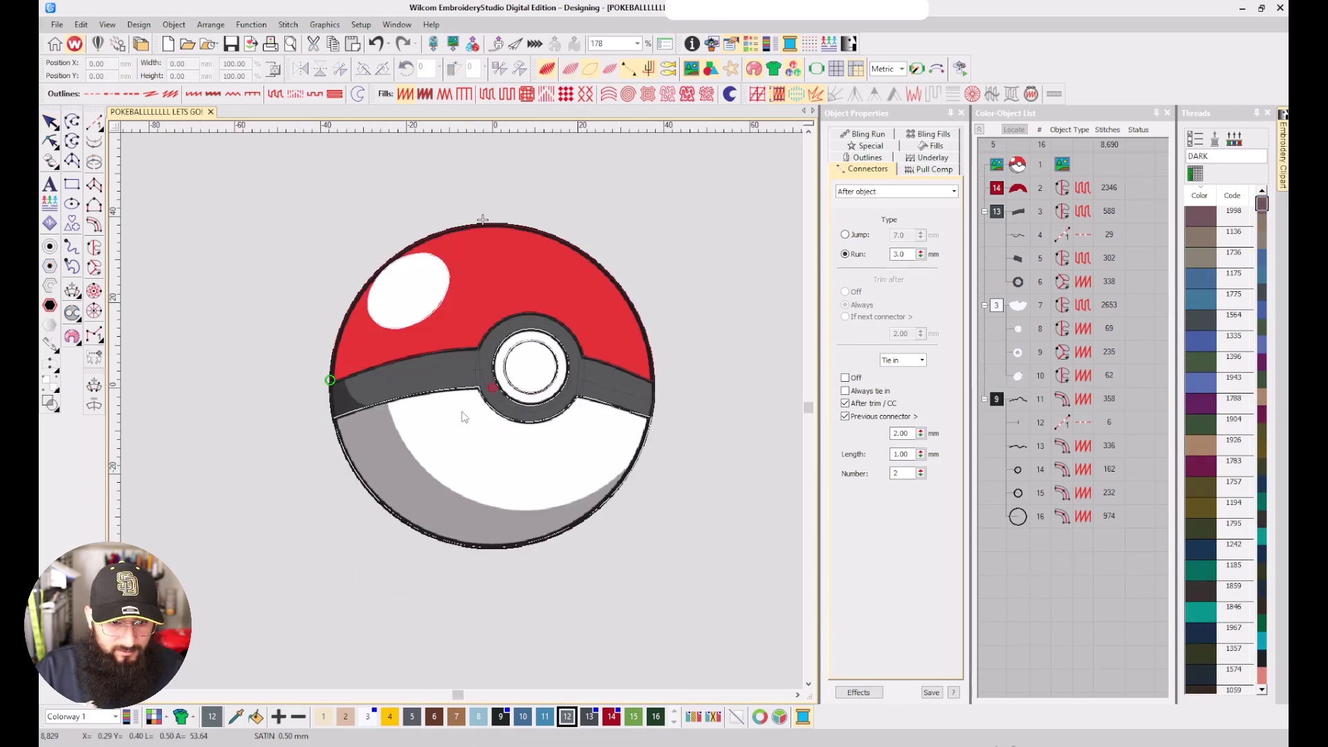
Start a Complex Turning shape at the grey shadow's upper inner corner and place points along the band's lower edge to the ball's outline
scroll(463, 416, "up", 1)
key("s")
key("s")
key("s")
key("s")
key("s")
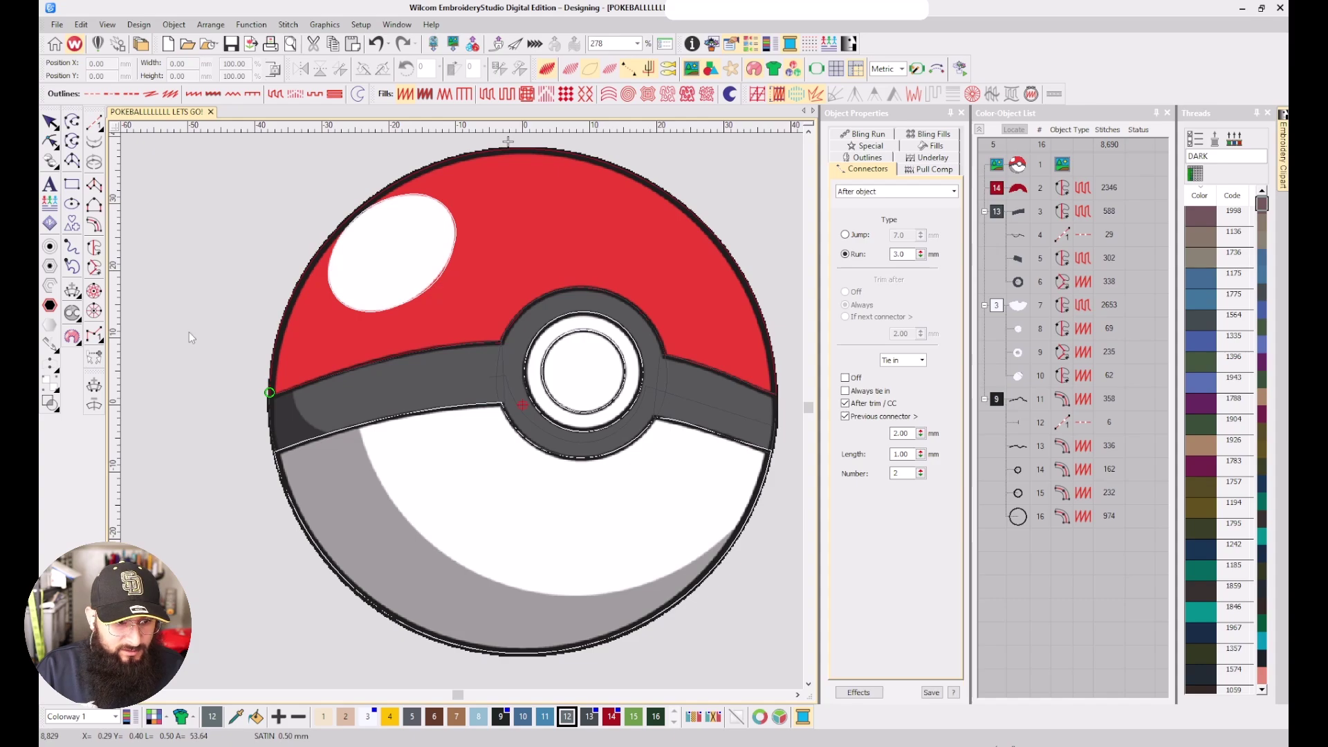
left_click(94, 267)
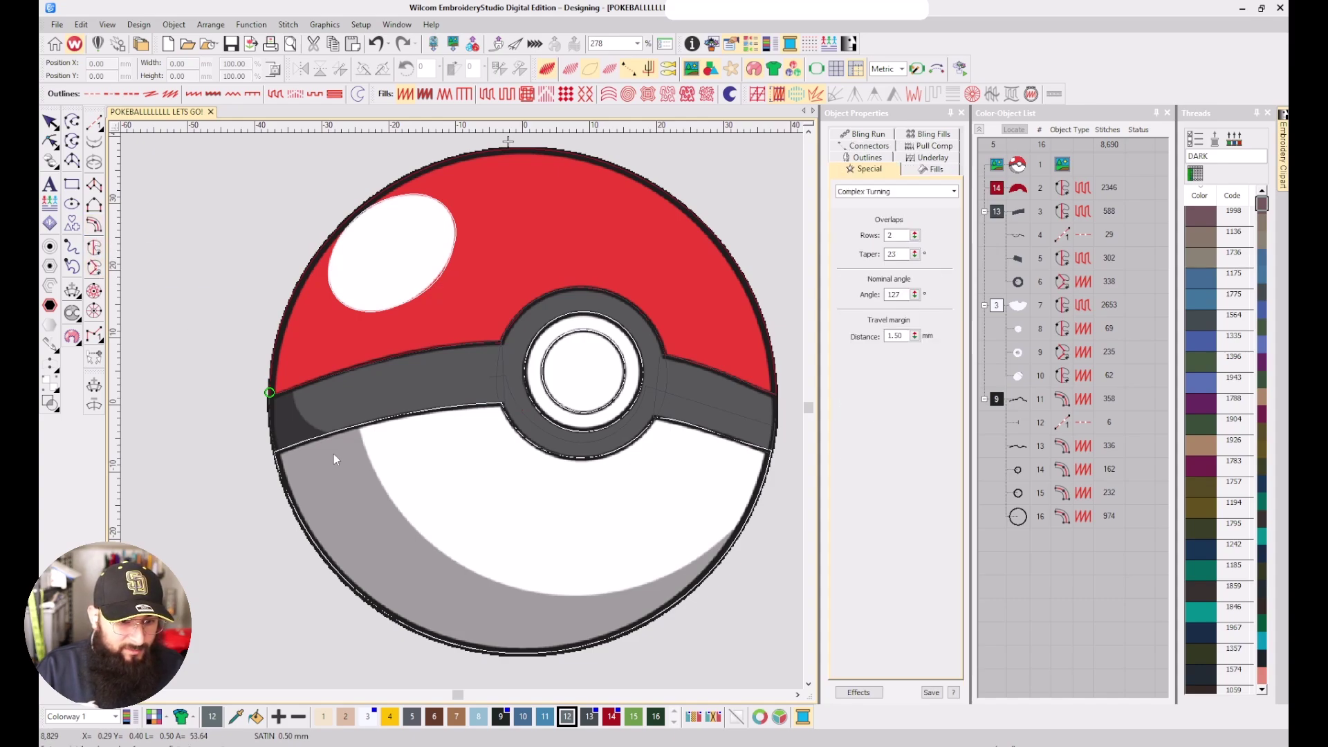
scroll(459, 409, "up", 4)
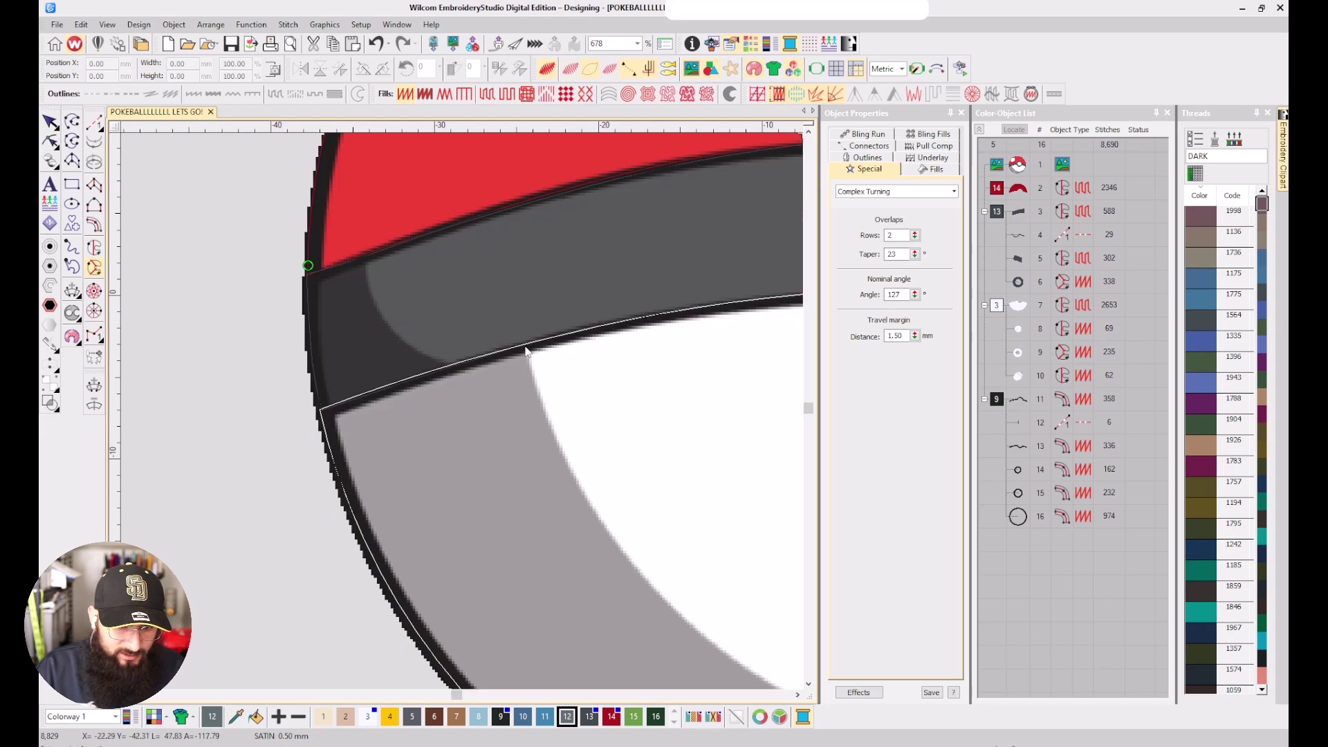
left_click(527, 344)
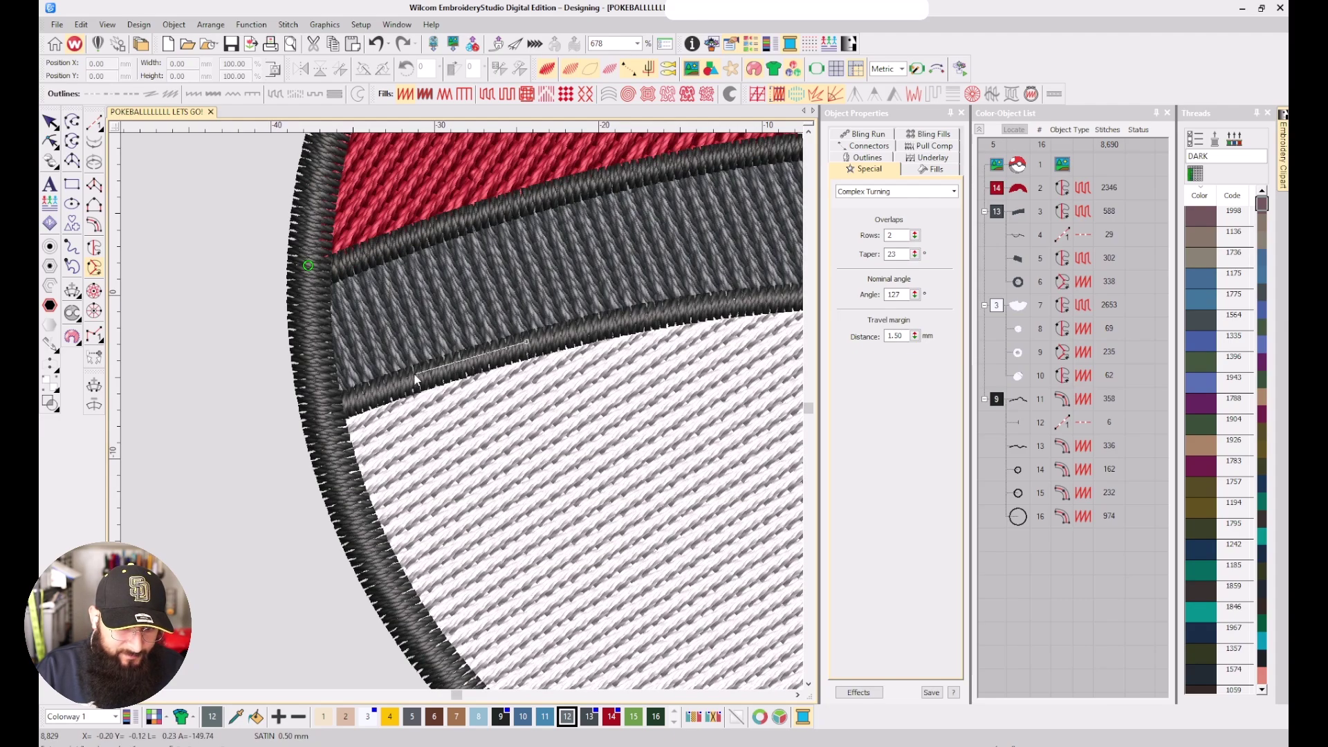
left_click(396, 385)
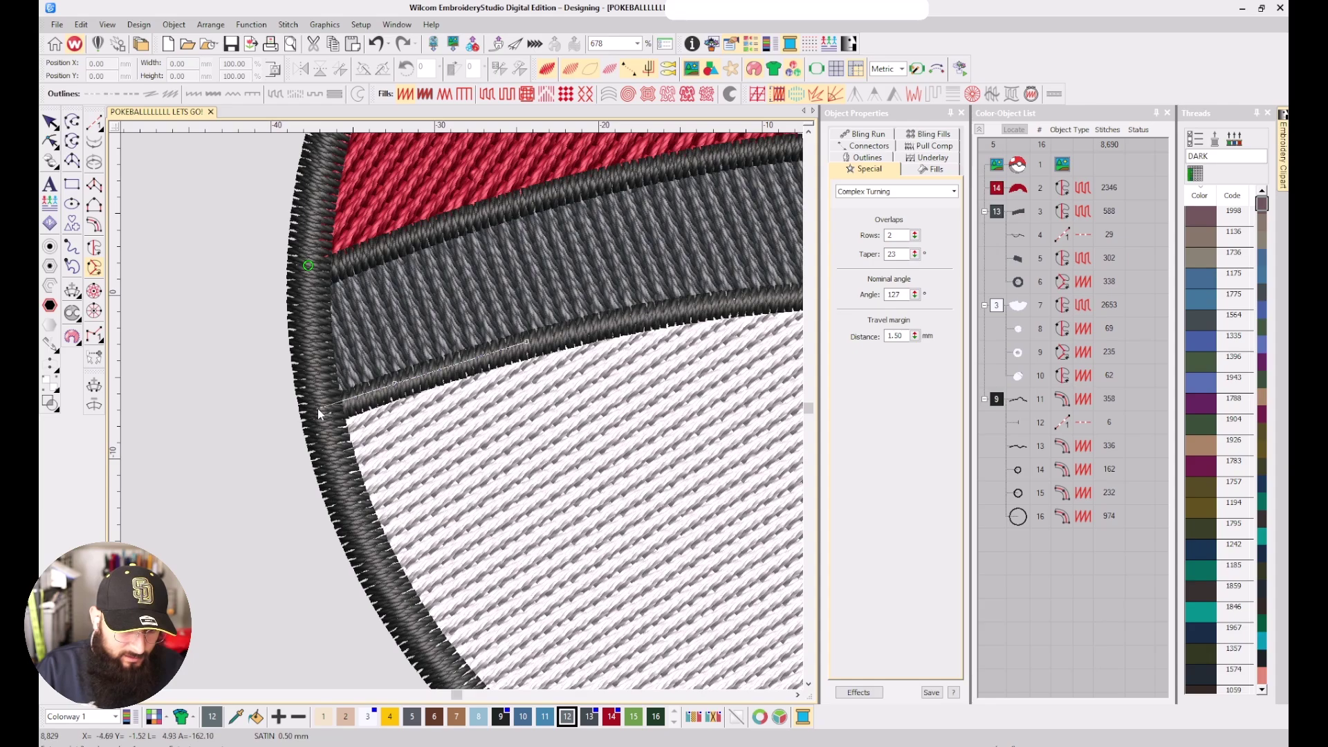
left_click(322, 410)
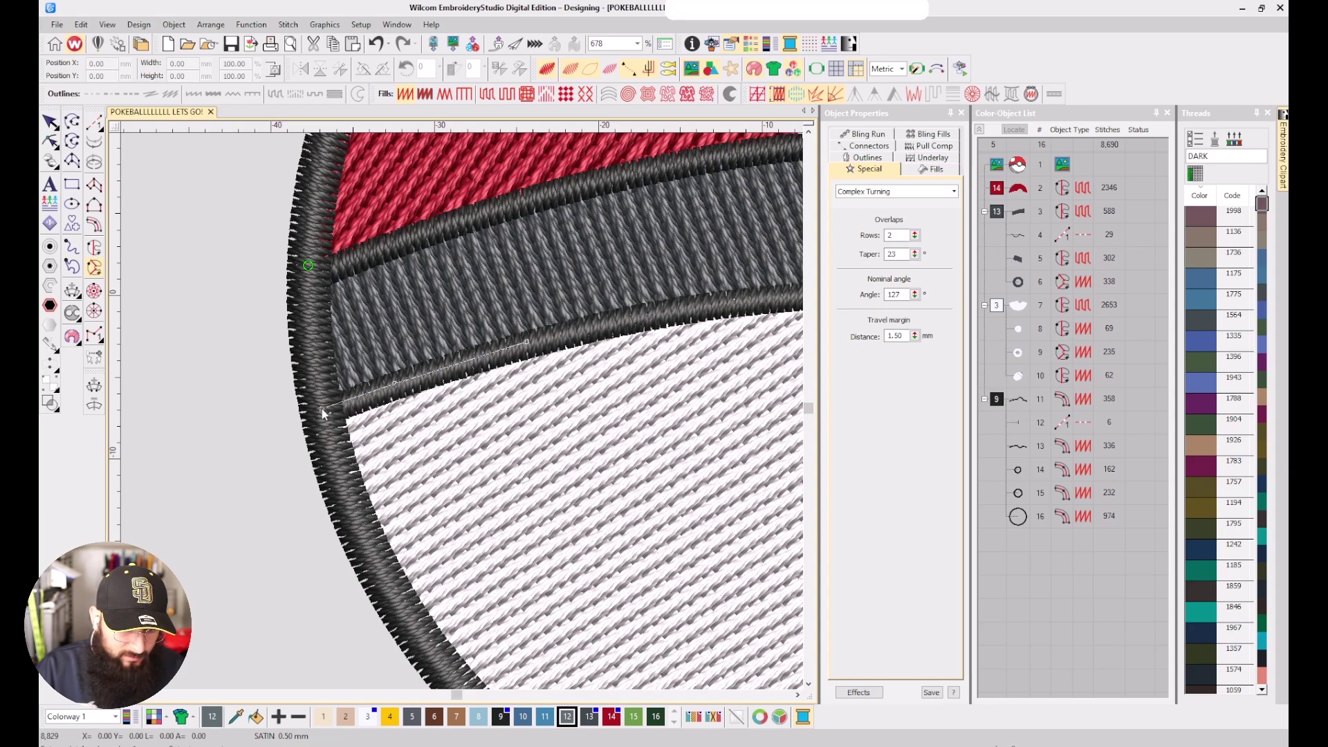
left_click(354, 529)
left_click(474, 657)
key("BackSpace")
key("BackSpace")
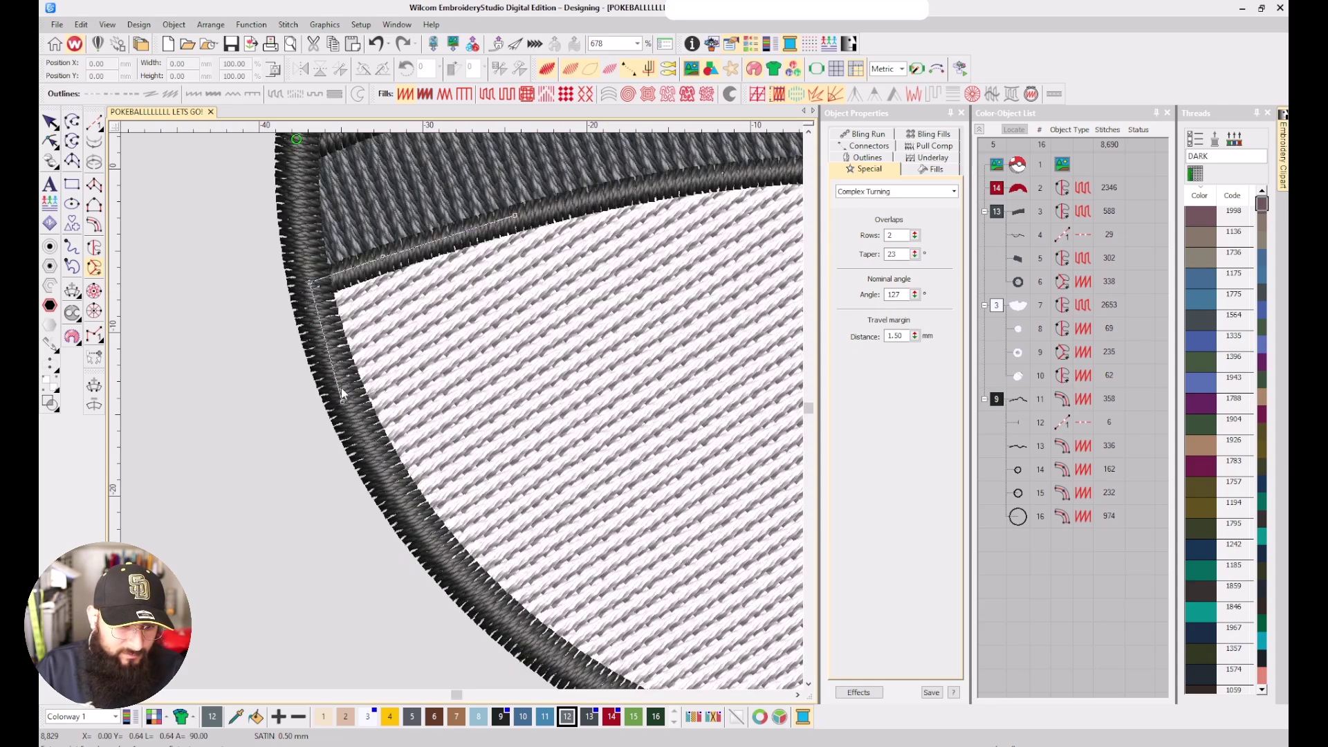
Trace the grey shadow's outer edge with curve points under the ball's lower black outline up to the shadow's tapered tip
right_click(334, 375)
right_click(498, 613)
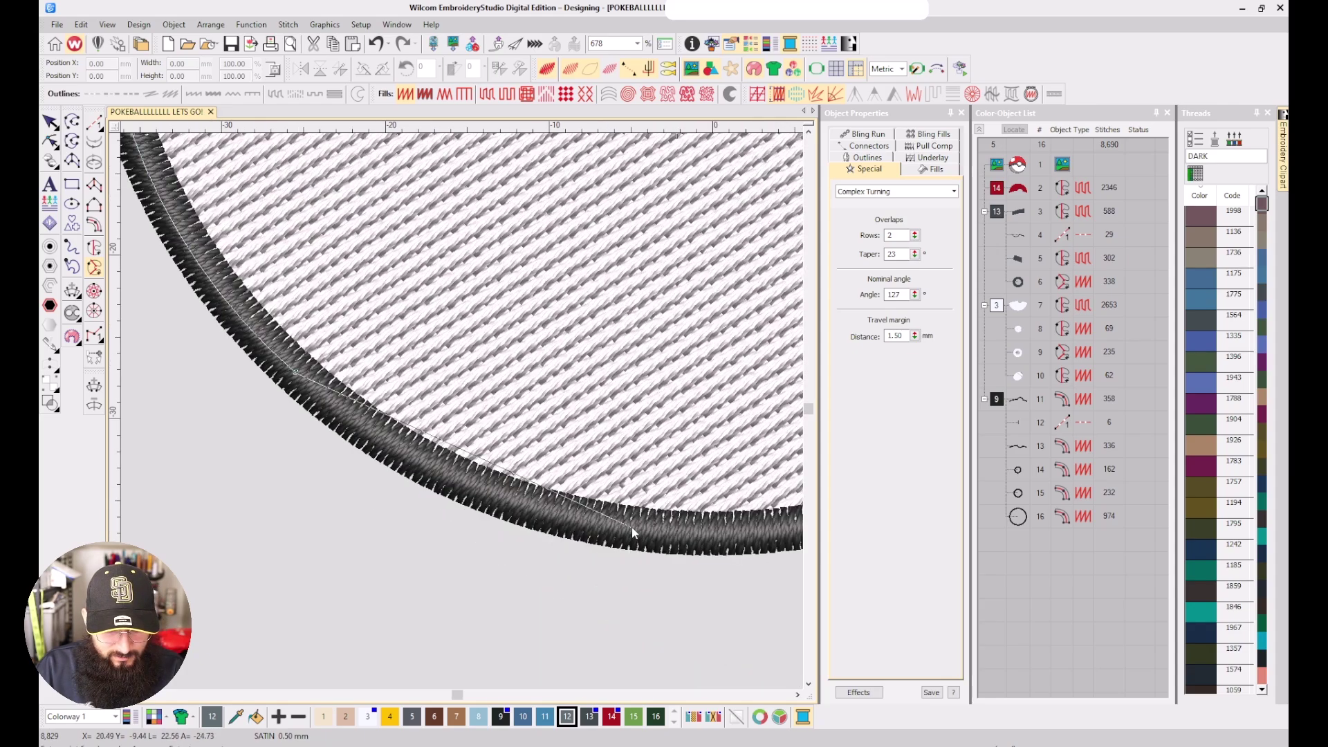
right_click(631, 527)
scroll(783, 541, "down", 2)
key("s")
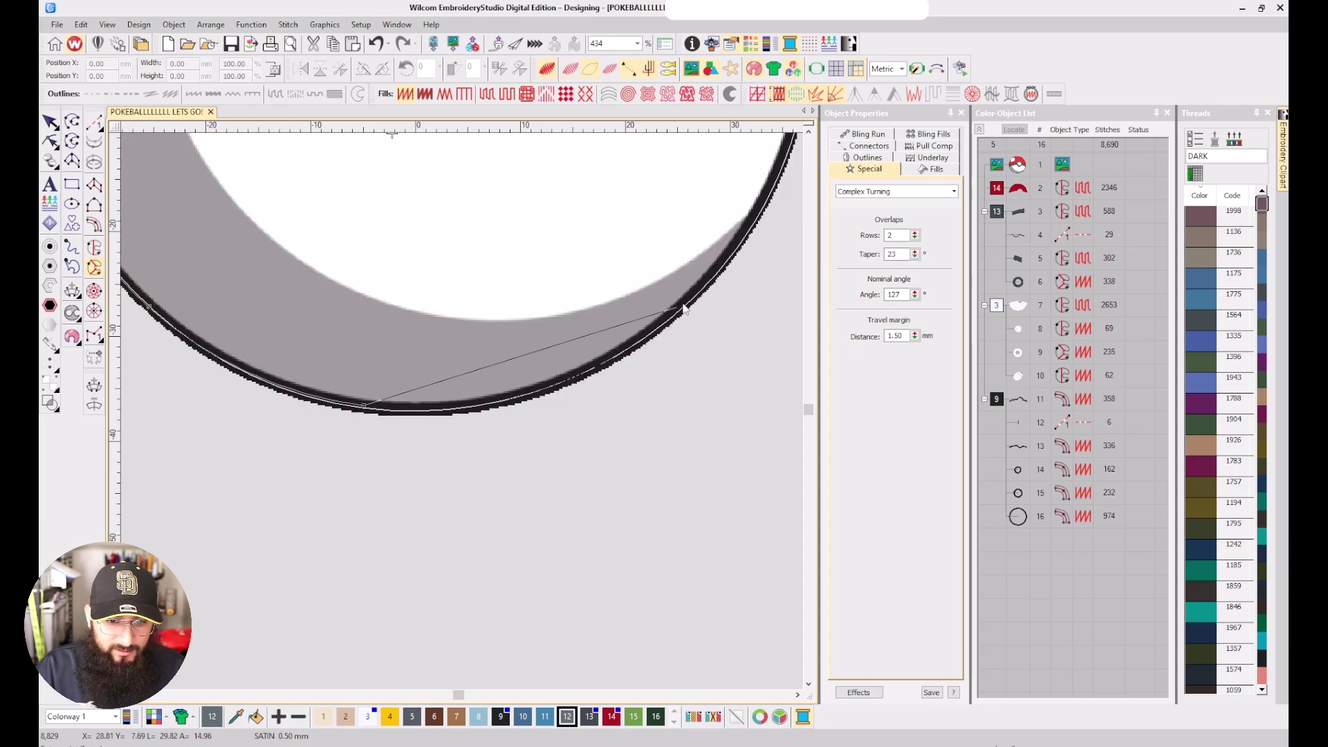
key("s")
right_click(622, 353)
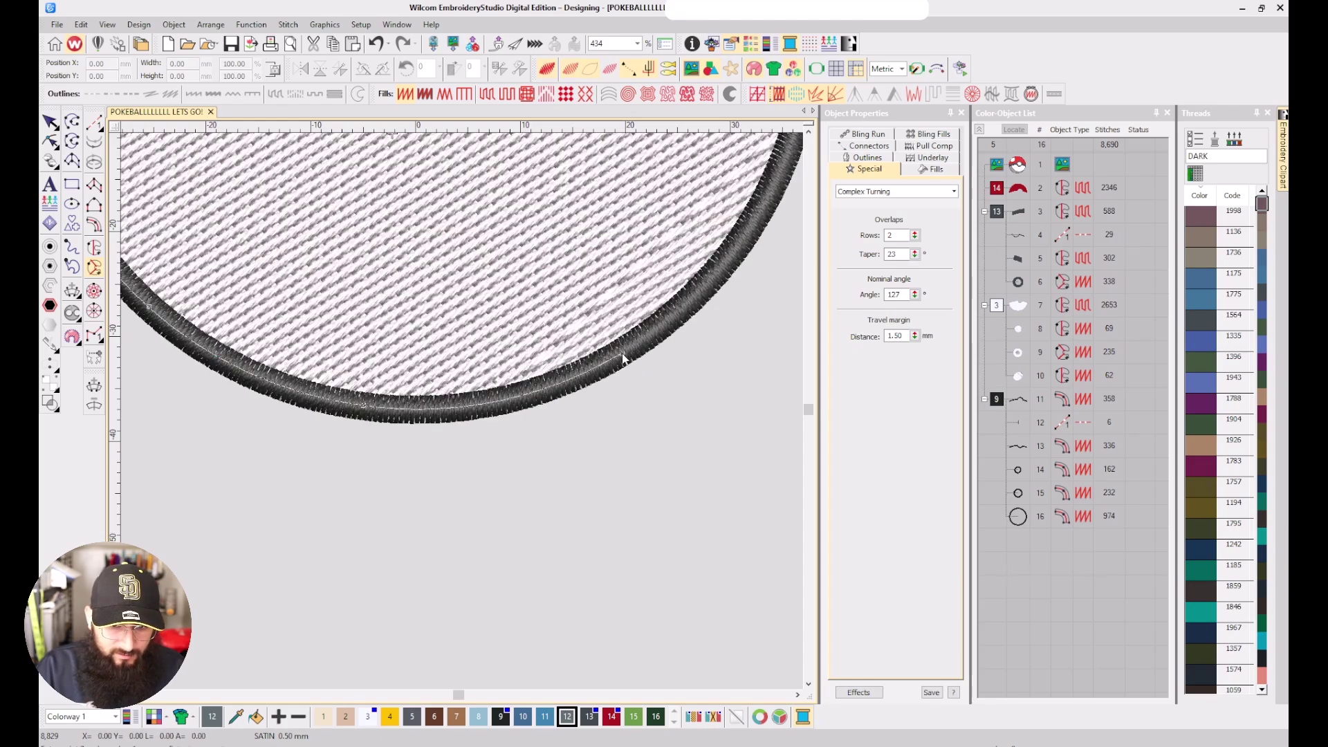
key("s")
key("s")
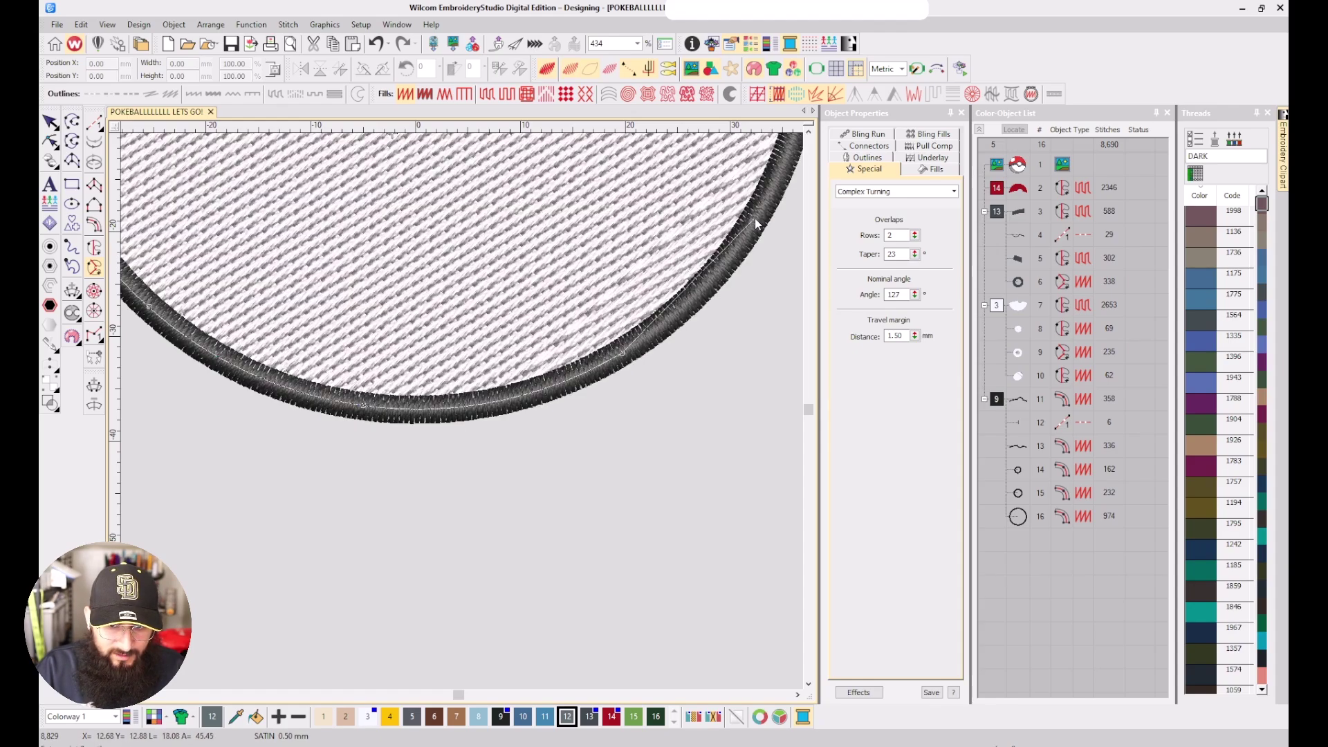
key("s")
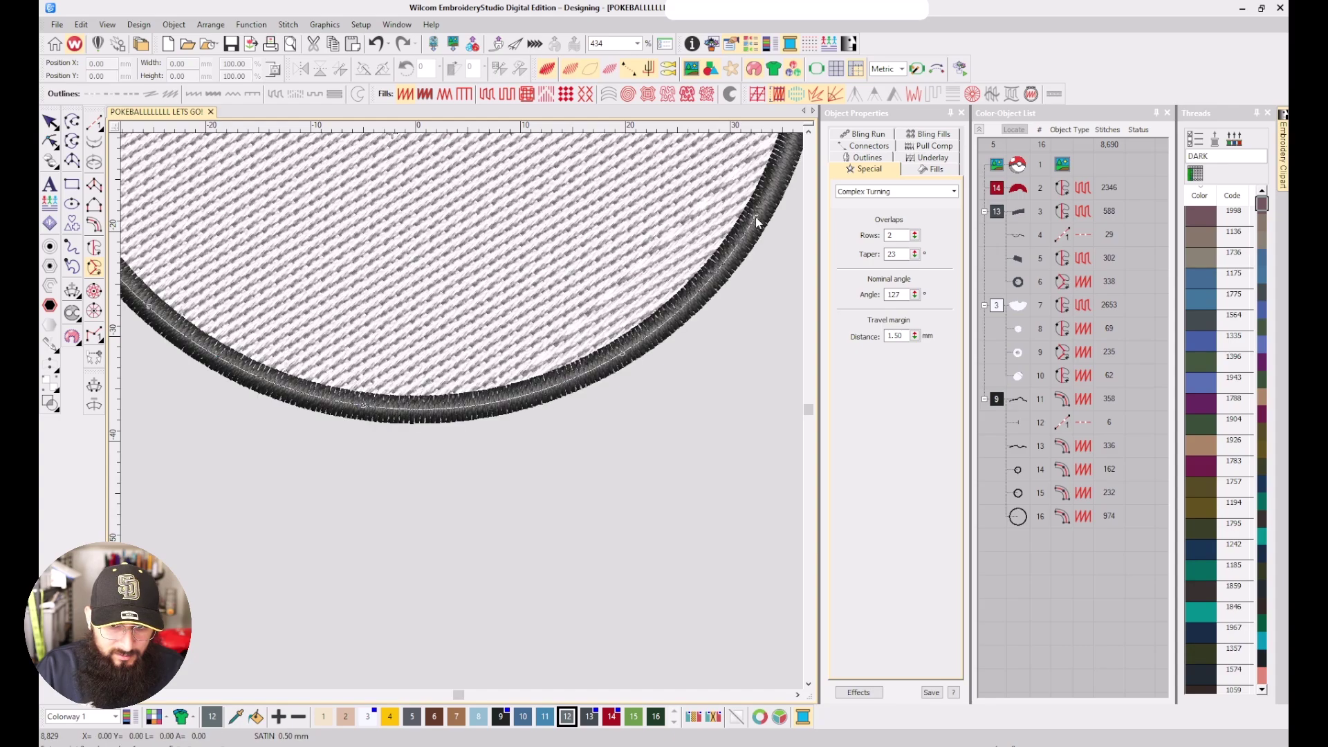
Trace the shadow's inner edge back from the tip to the band, slightly overlapping the white area, and close the shape
left_click(742, 209)
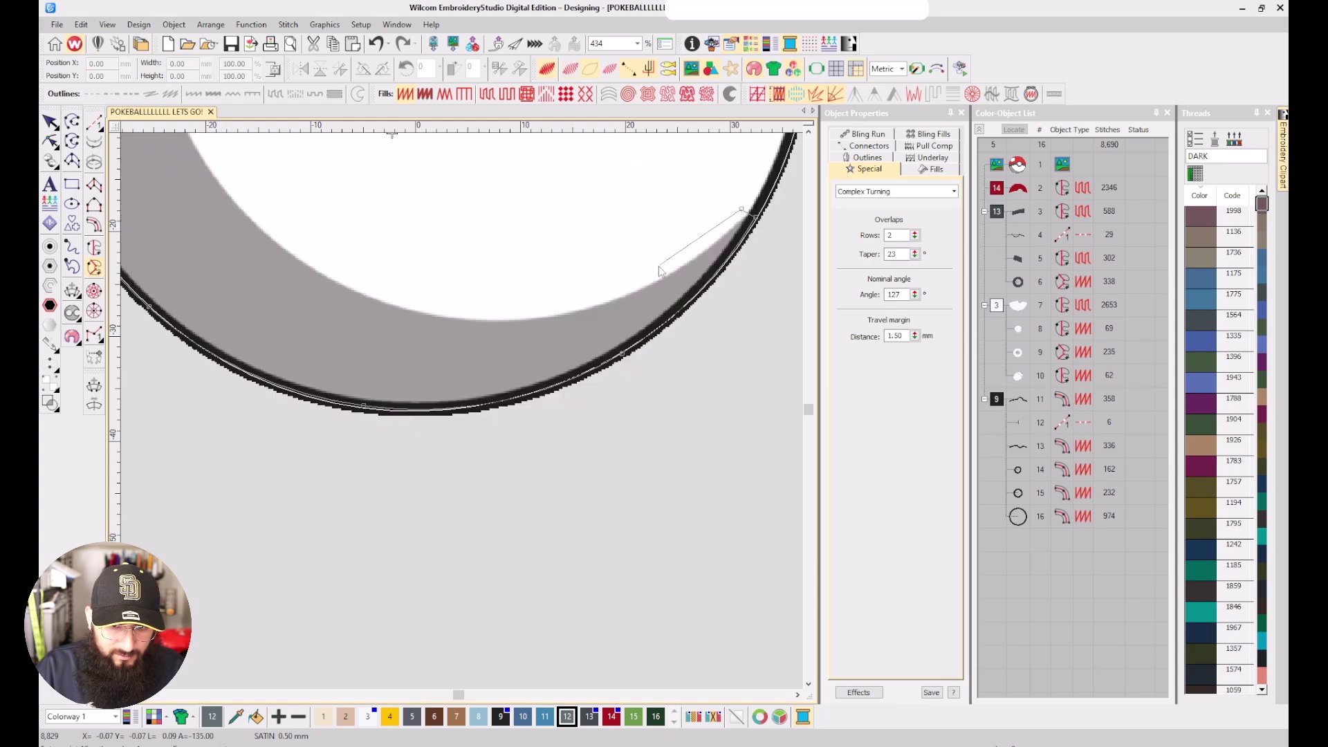
right_click(637, 277)
right_click(427, 302)
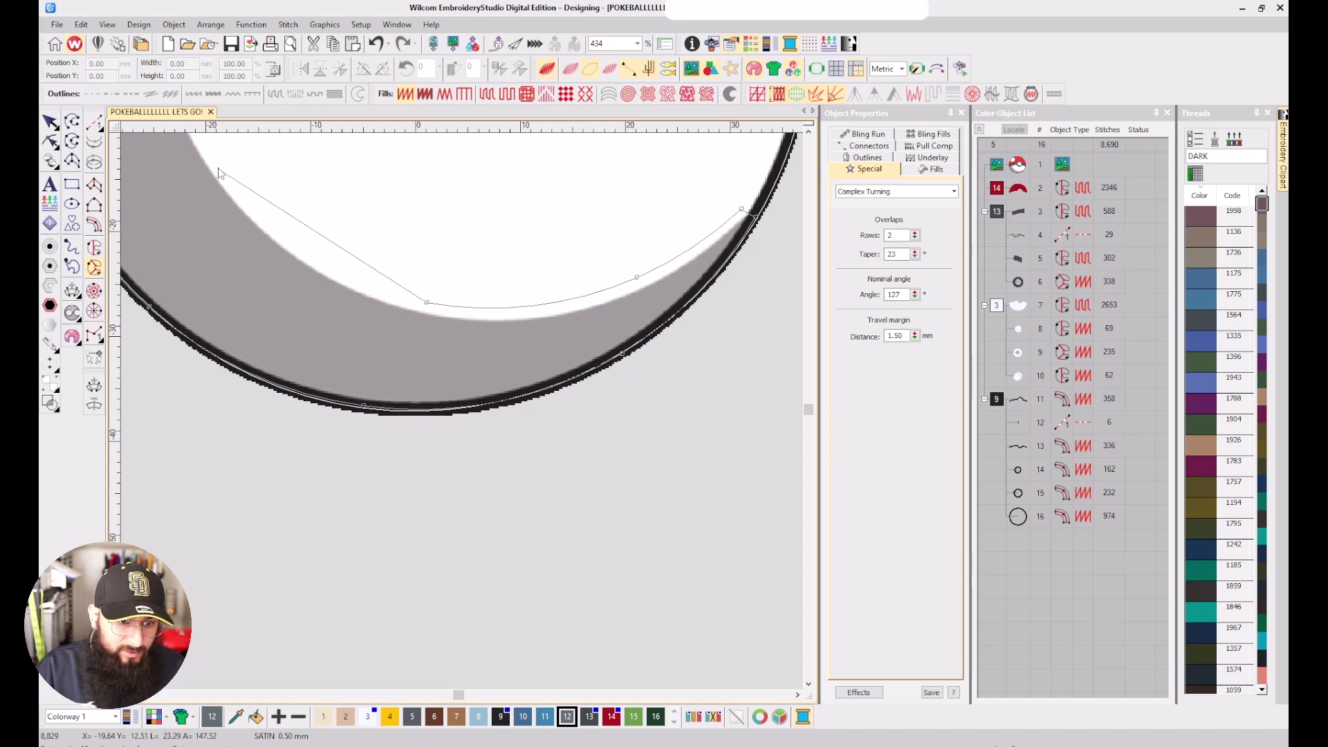
right_click(316, 253)
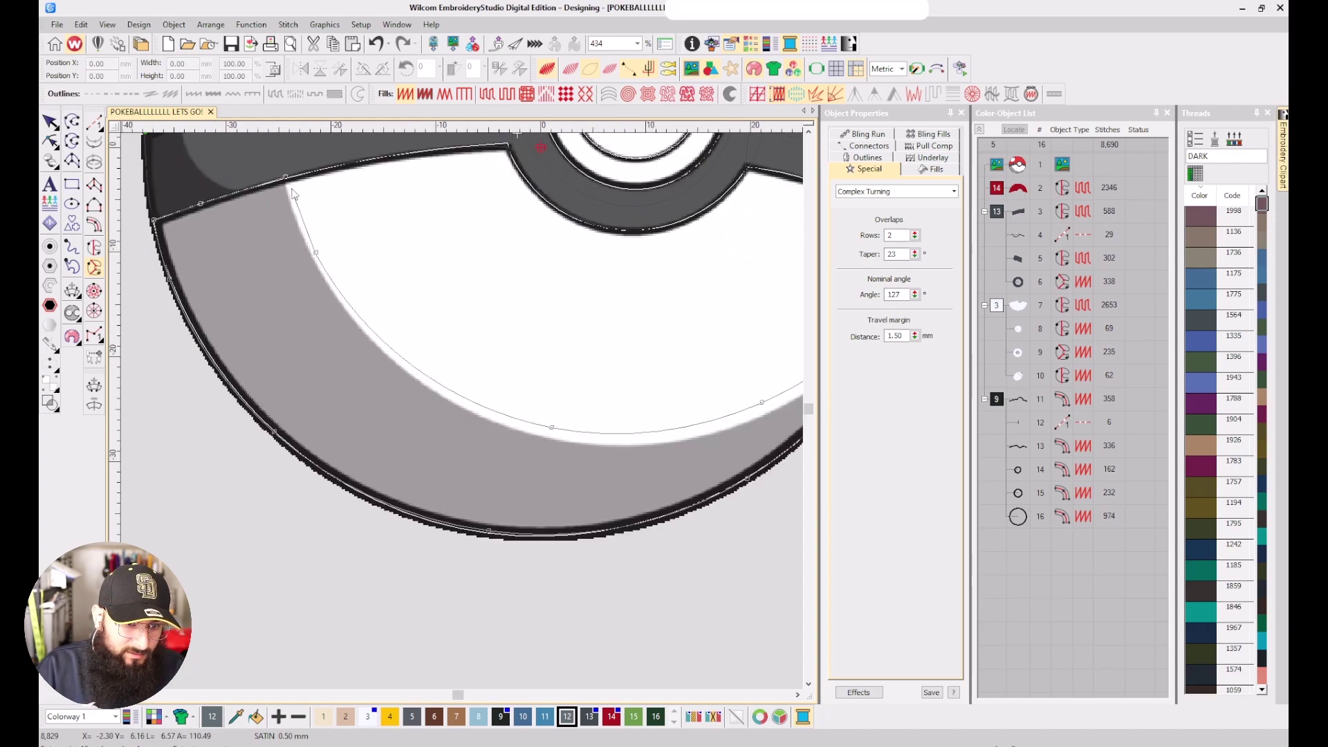
left_click(292, 189)
key("Return")
Draw two stitch angle lines across the shadow, one at its wide end and one near its lower middle, and generate the stitches
scroll(324, 267, "down", 1)
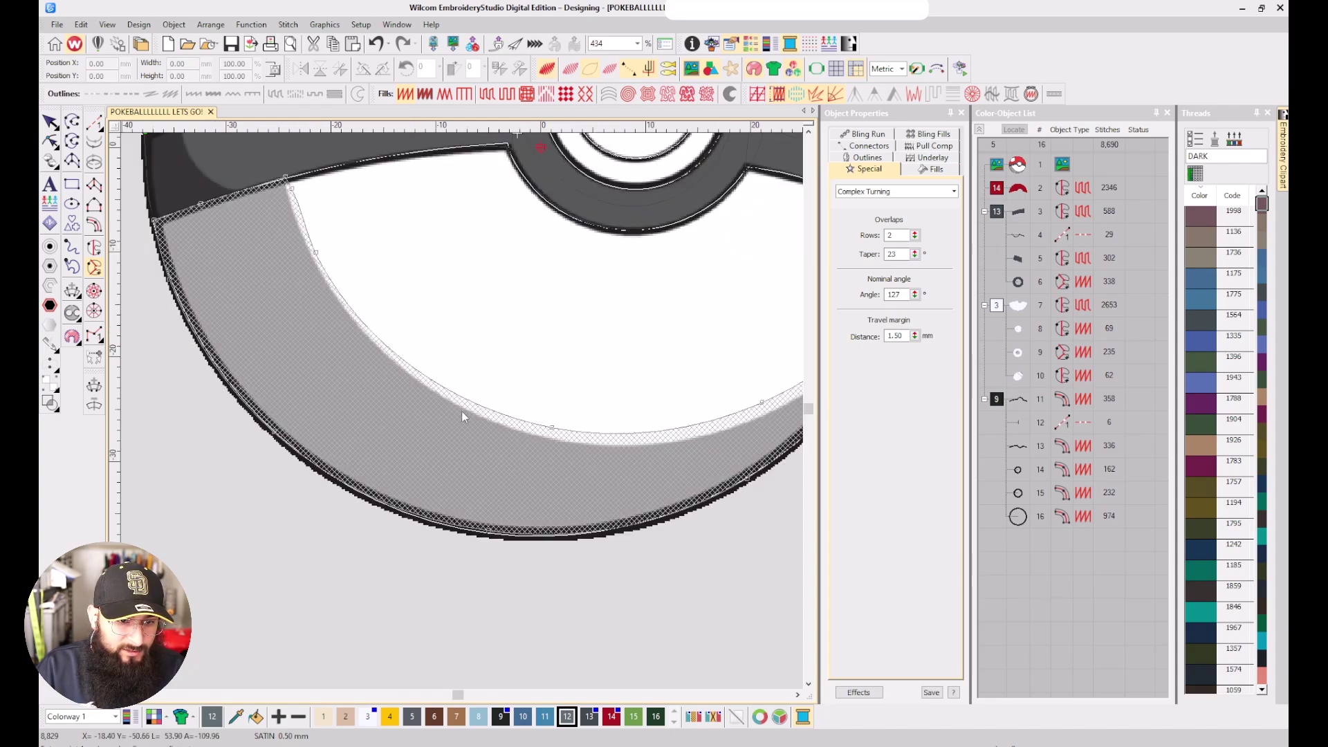
scroll(457, 407, "up", 4)
scroll(451, 382, "up", 2)
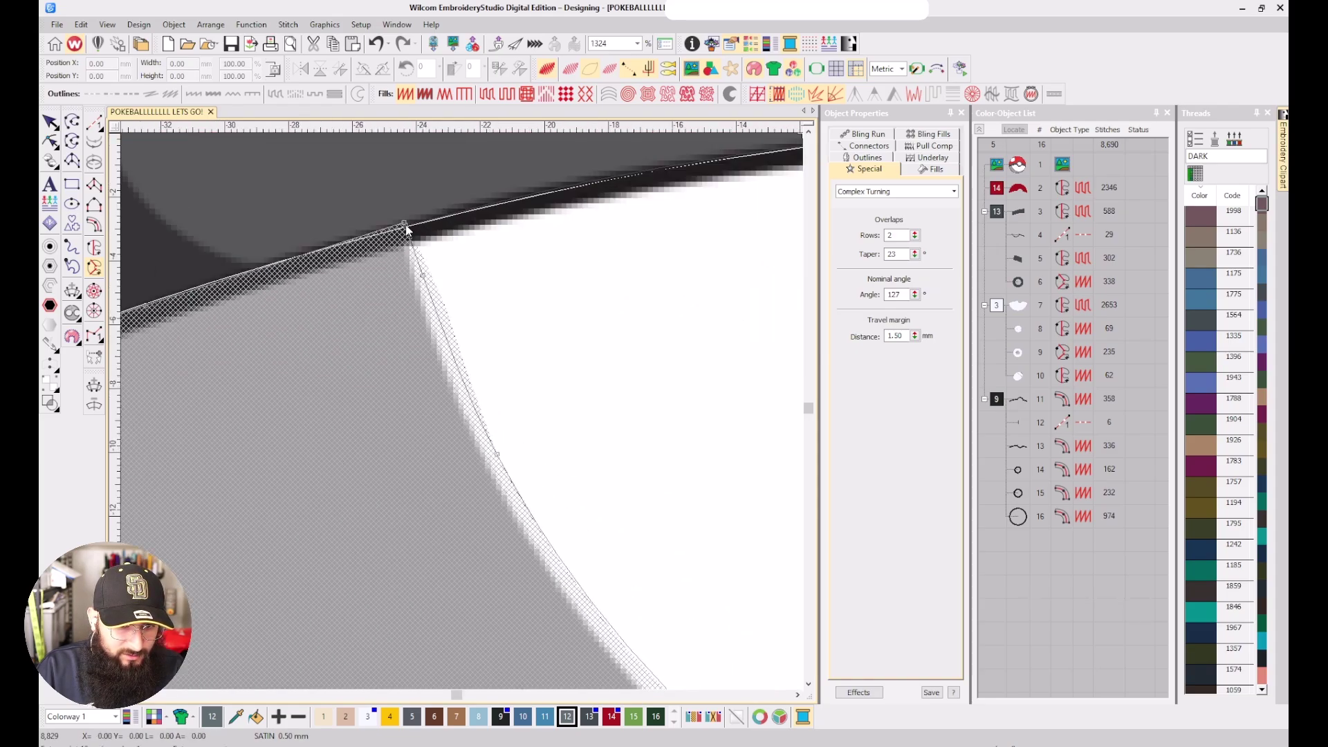
scroll(455, 431, "down", 6)
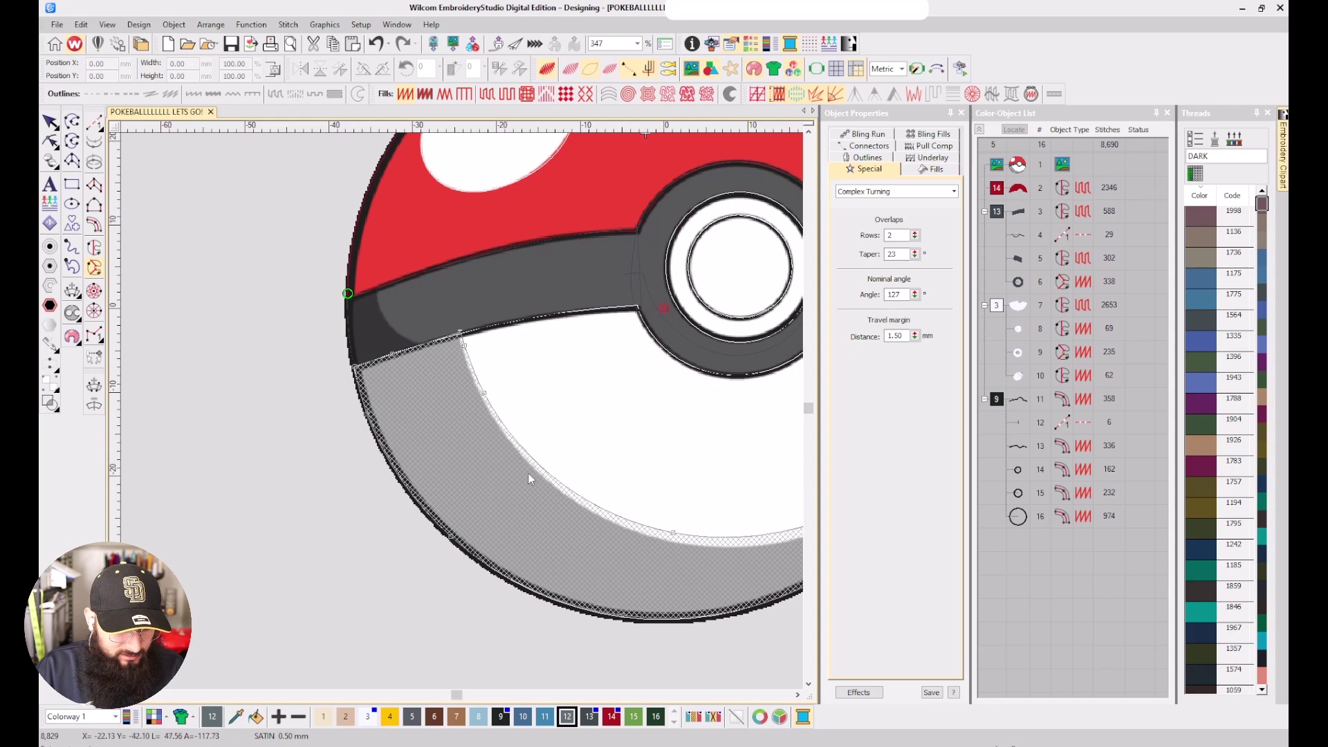
scroll(398, 329, "down", 3)
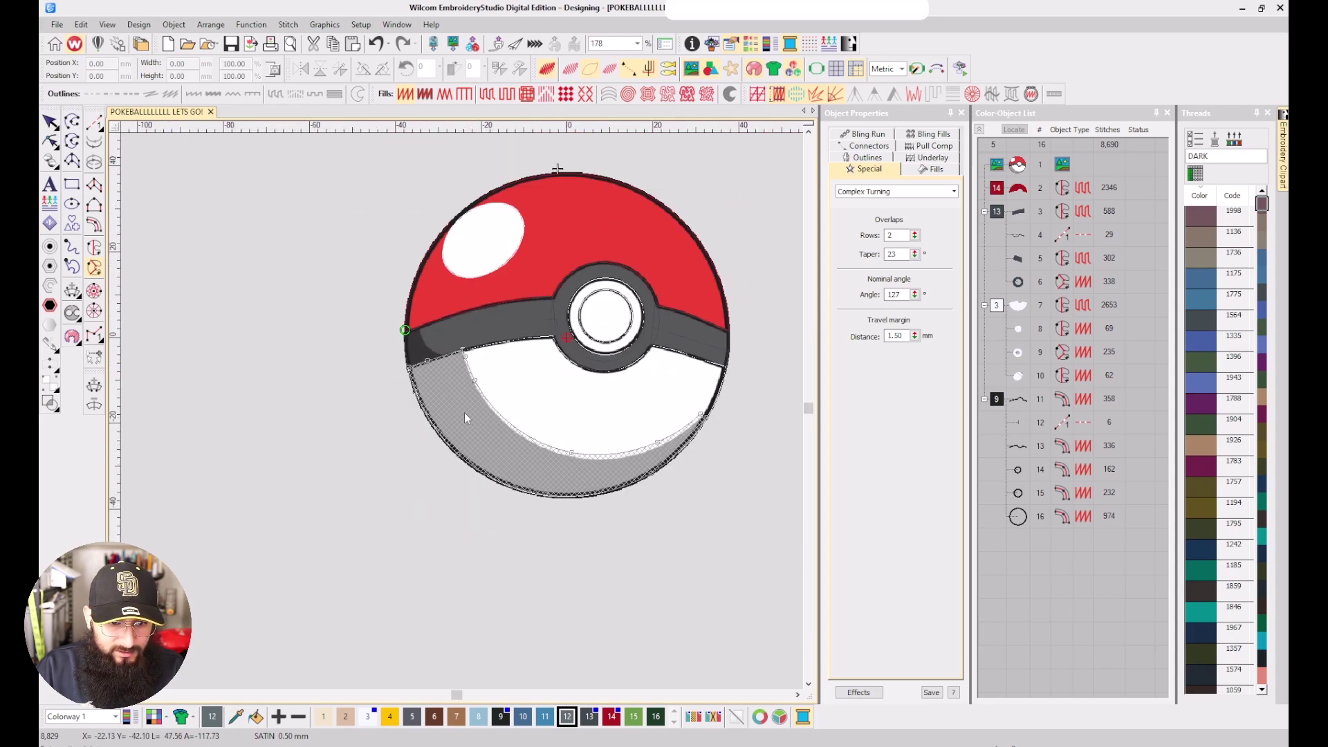
left_click(481, 373)
left_click(422, 426)
left_click(612, 444)
left_click(617, 498)
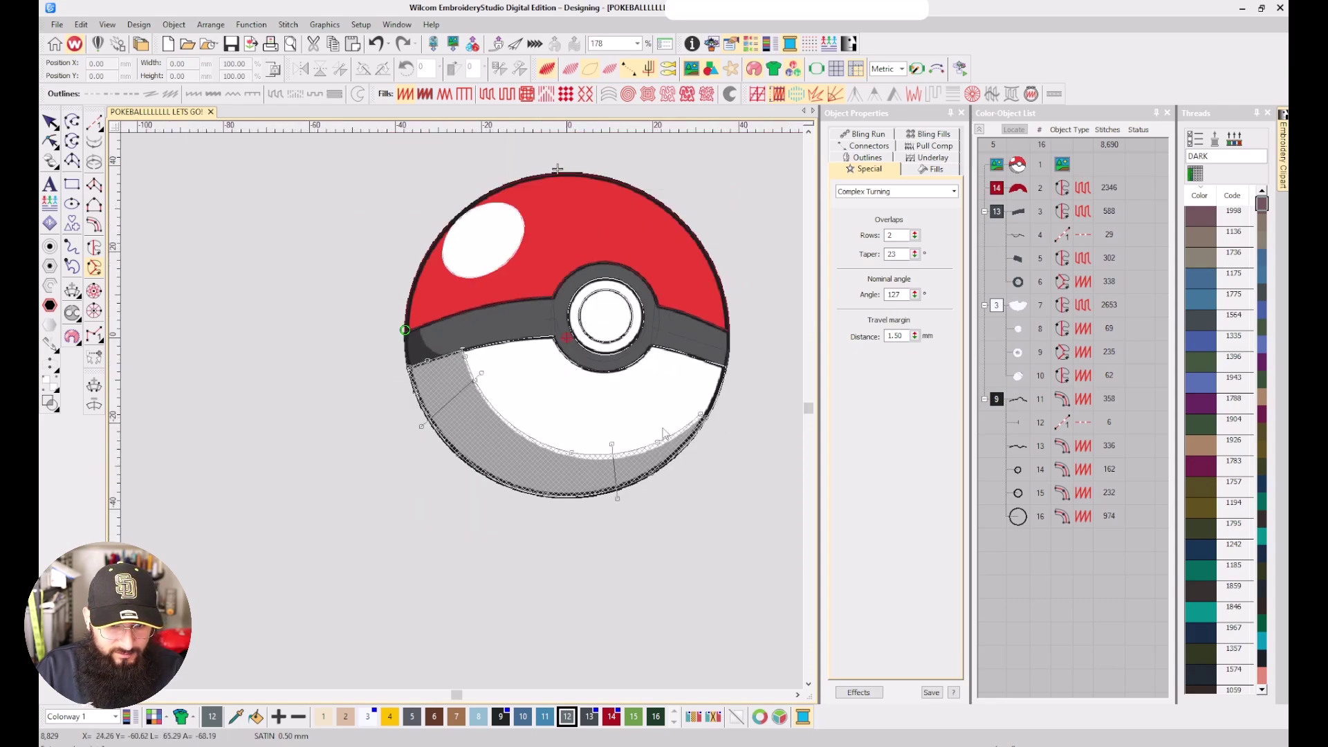
key("Return")
key("t")
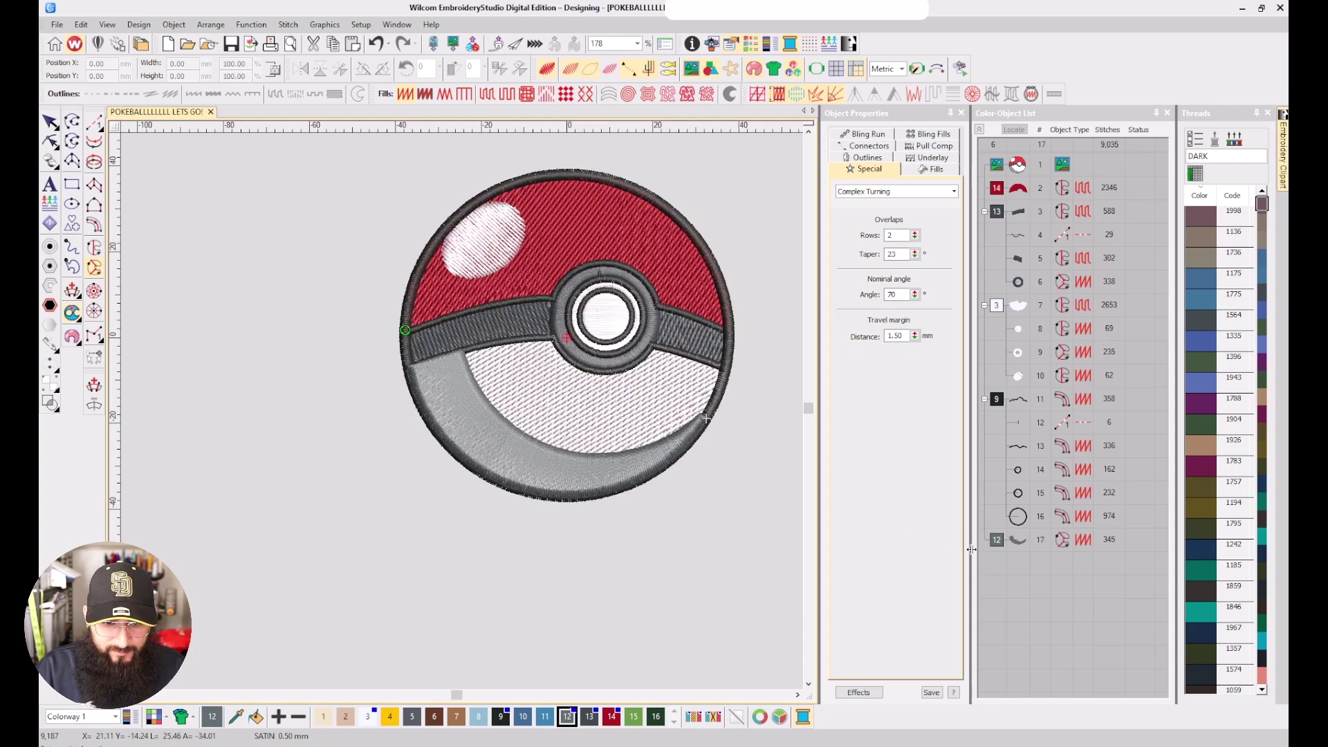
Try a satin spacing of 0.70 mm on the grey shadow to match the white highlight
left_click(1014, 540)
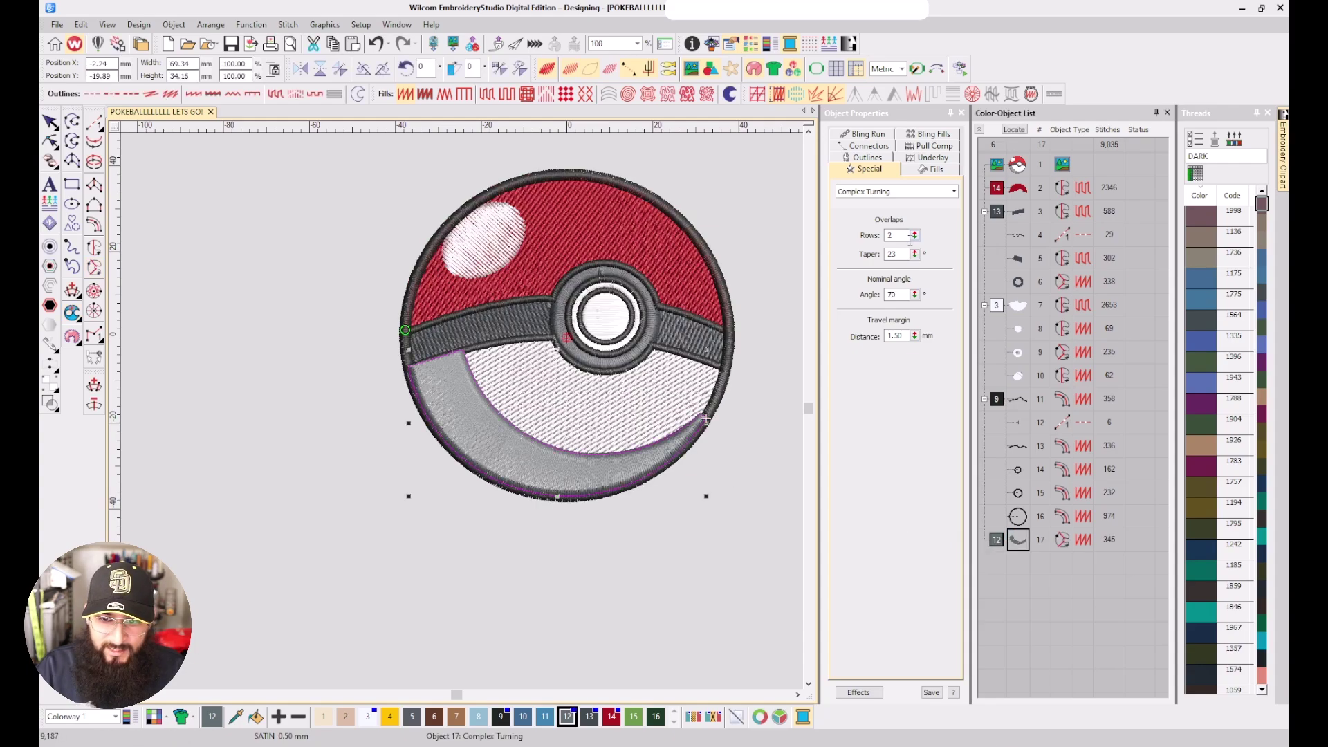
left_click(932, 169)
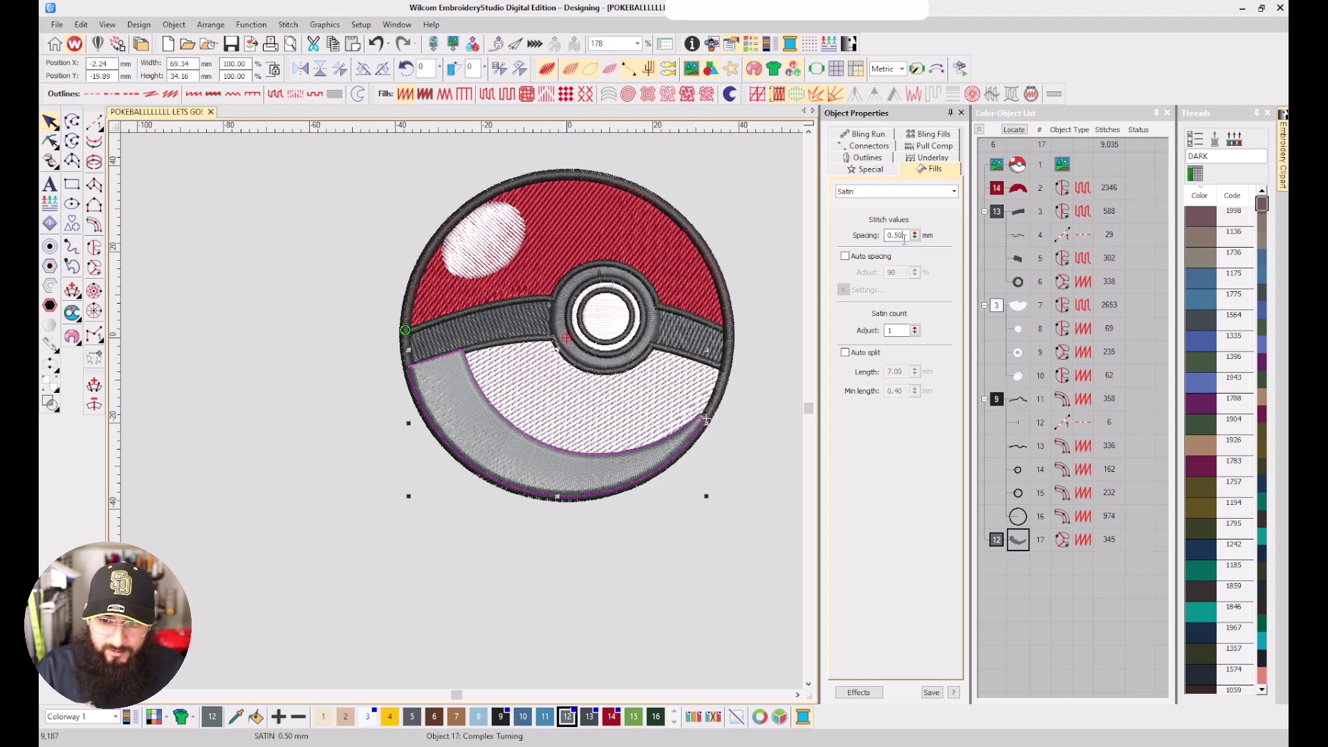
left_click(1022, 374)
left_click(1015, 534)
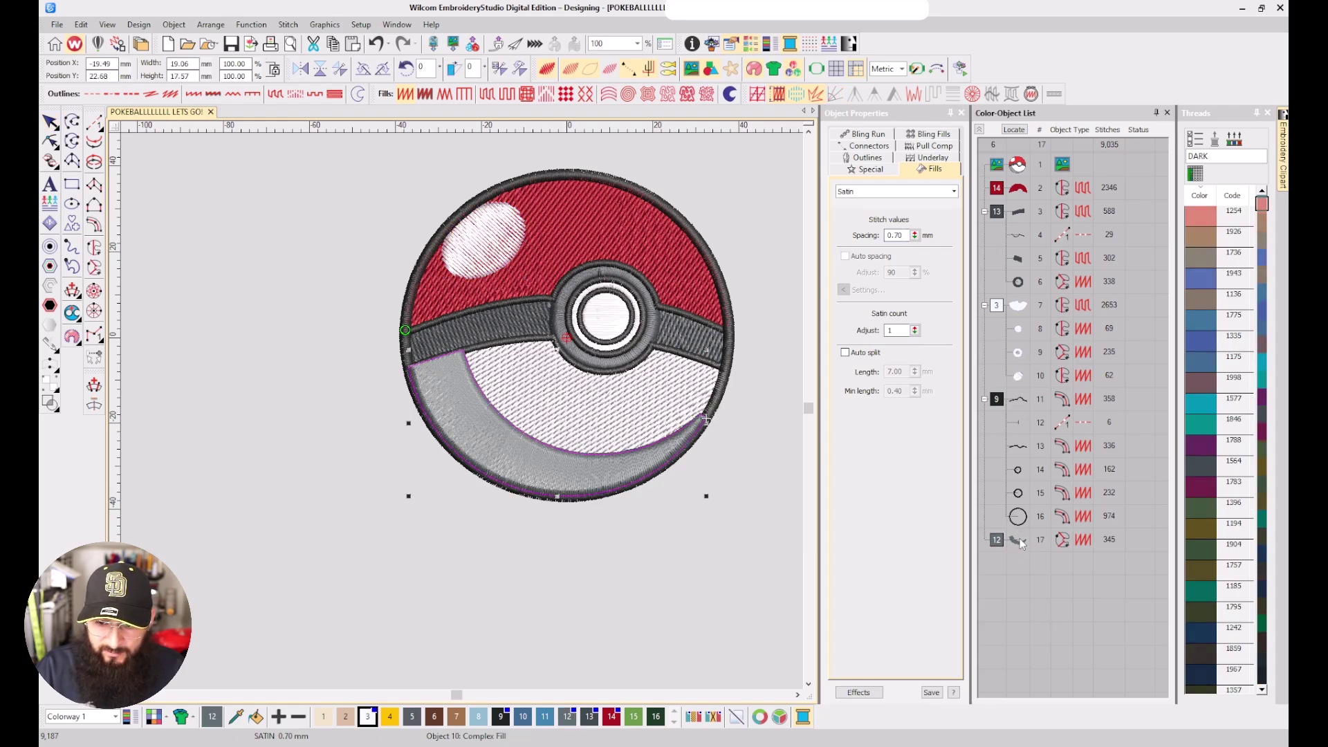
left_click(896, 236)
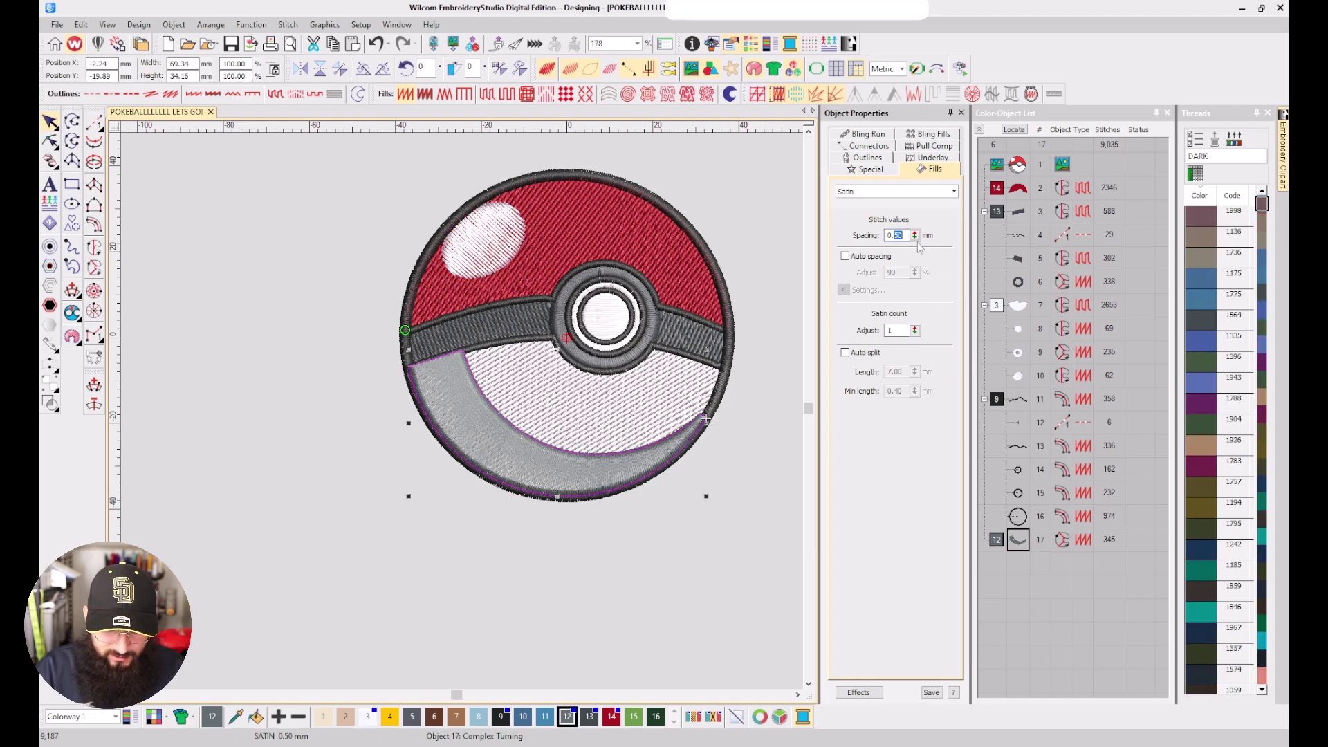
type("0.7")
key("Return")
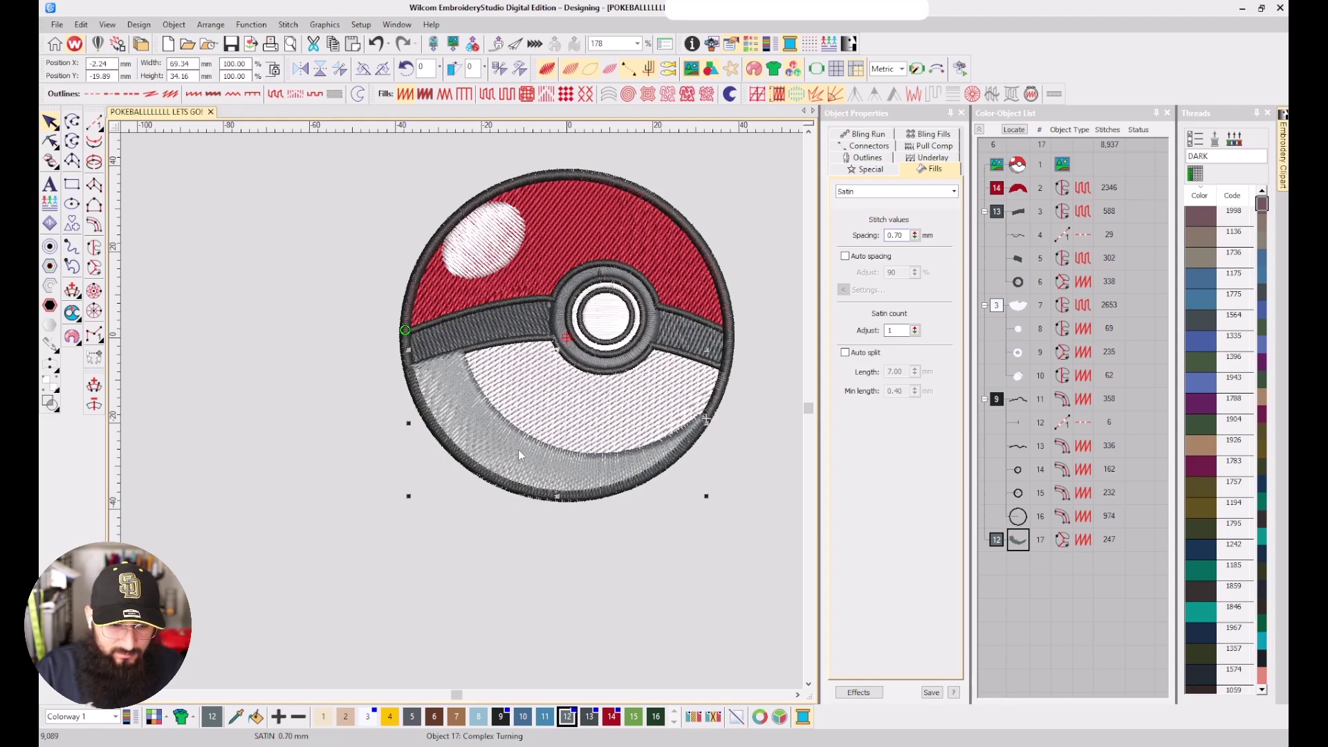
Set the shadow's satin spacing to 0.80 mm and inspect its stitches up close and isolated from the other objects
double_click(907, 236)
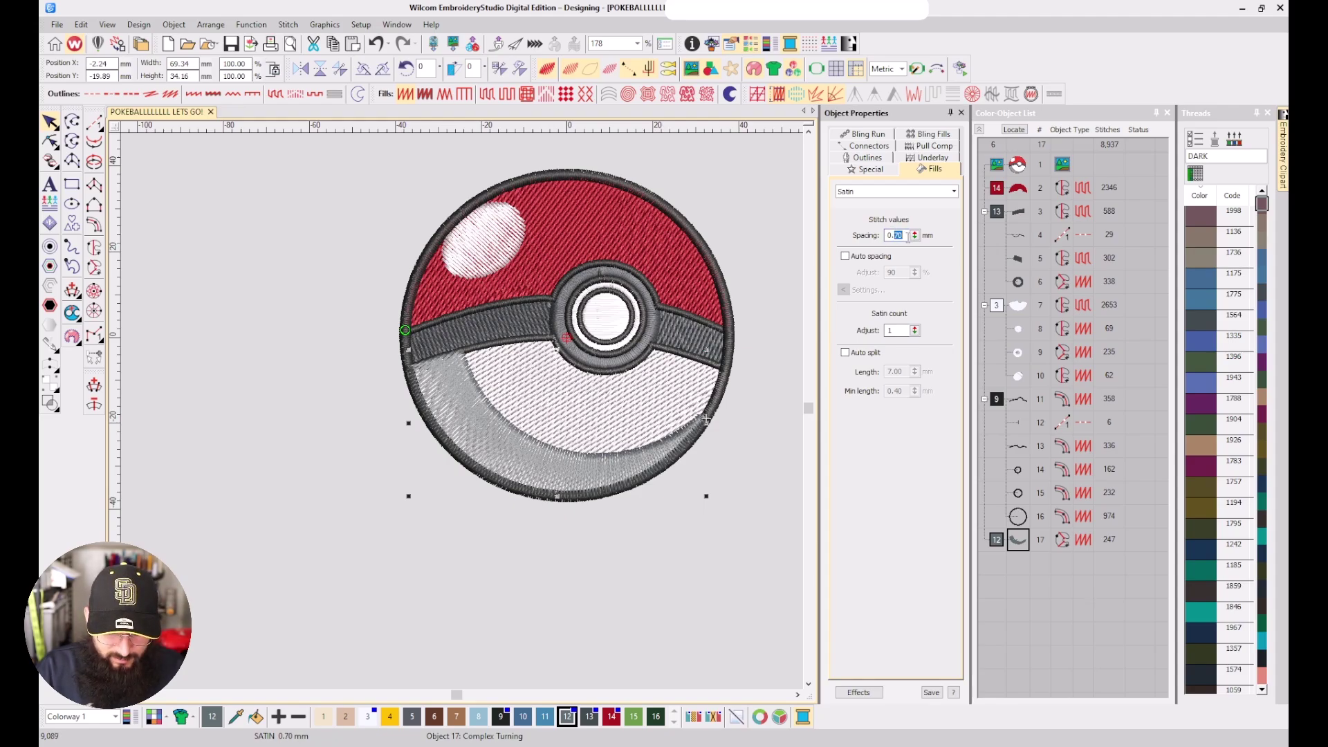
type("80")
key("Return")
scroll(422, 454, "up", 4)
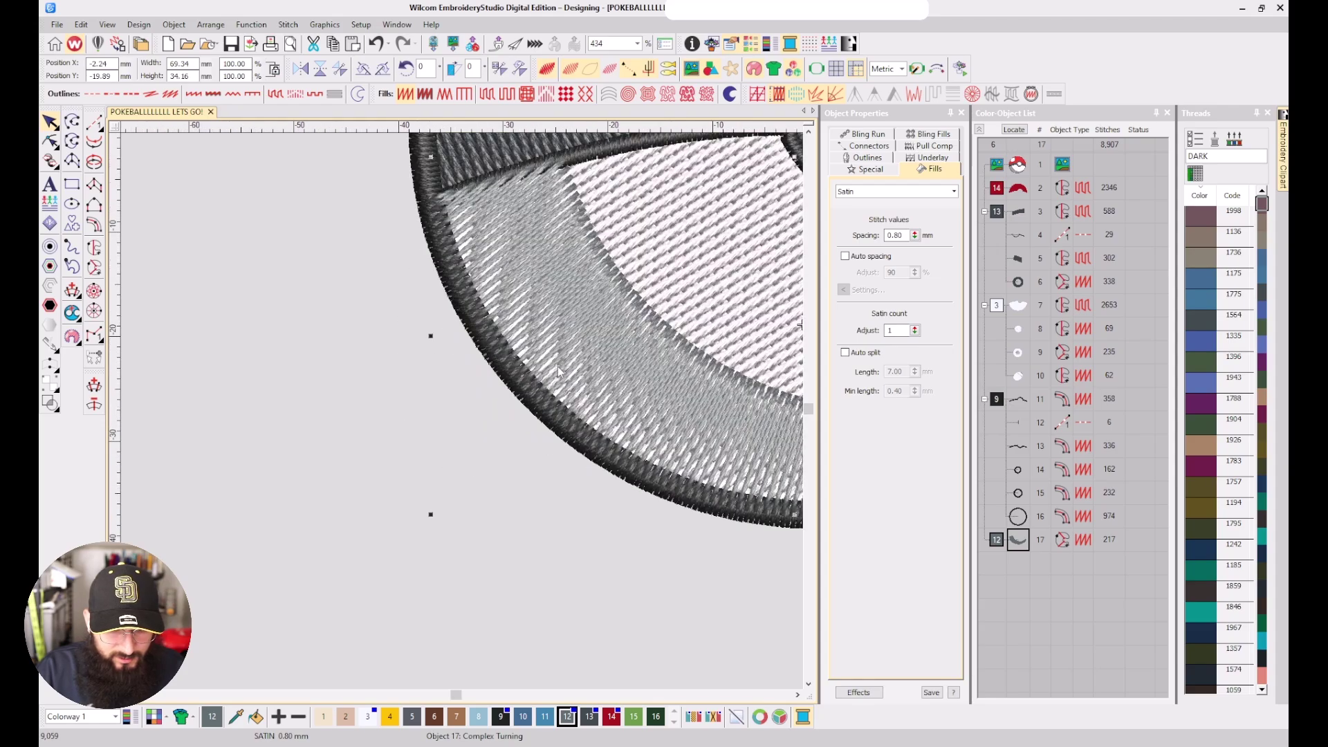
scroll(163, 515, "down", 2)
left_click(1015, 131)
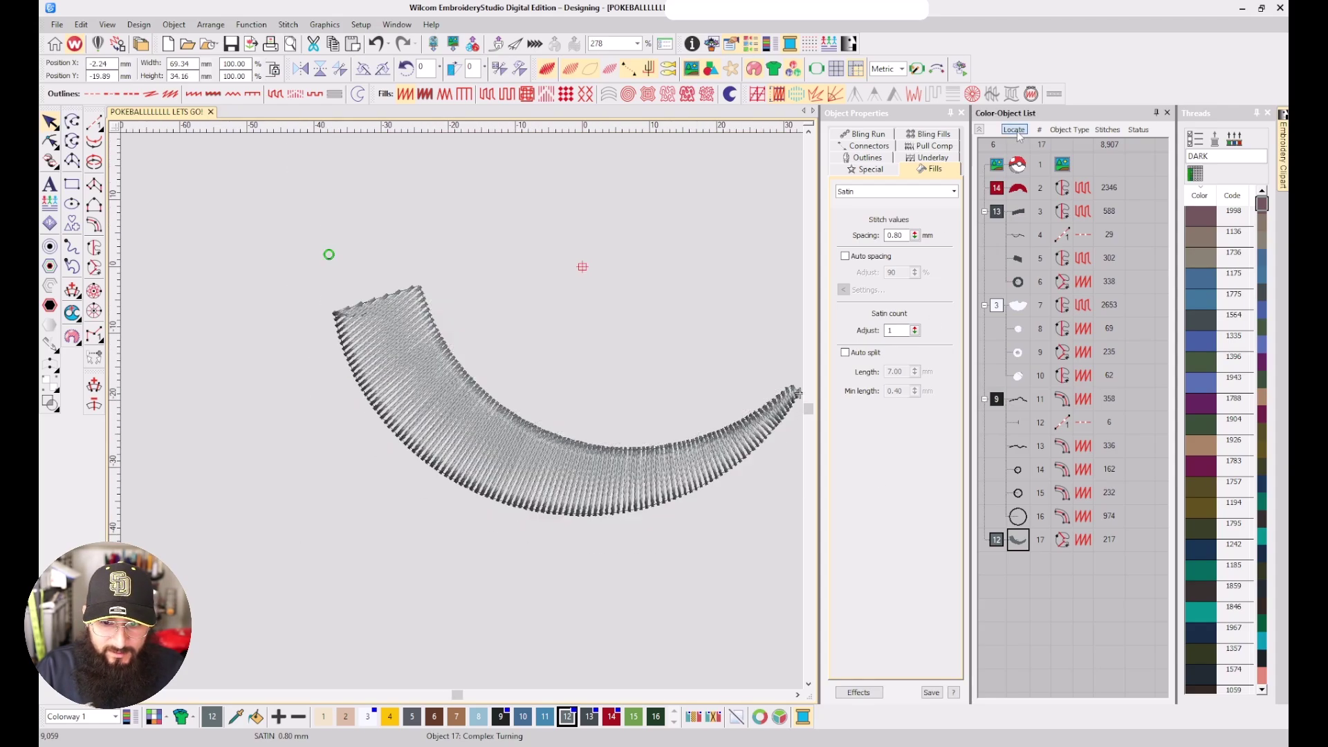
Set the shadow's connector type to Jump, move it between the white highlight and the black outlines in the stitching order, and deselect it
left_click(872, 146)
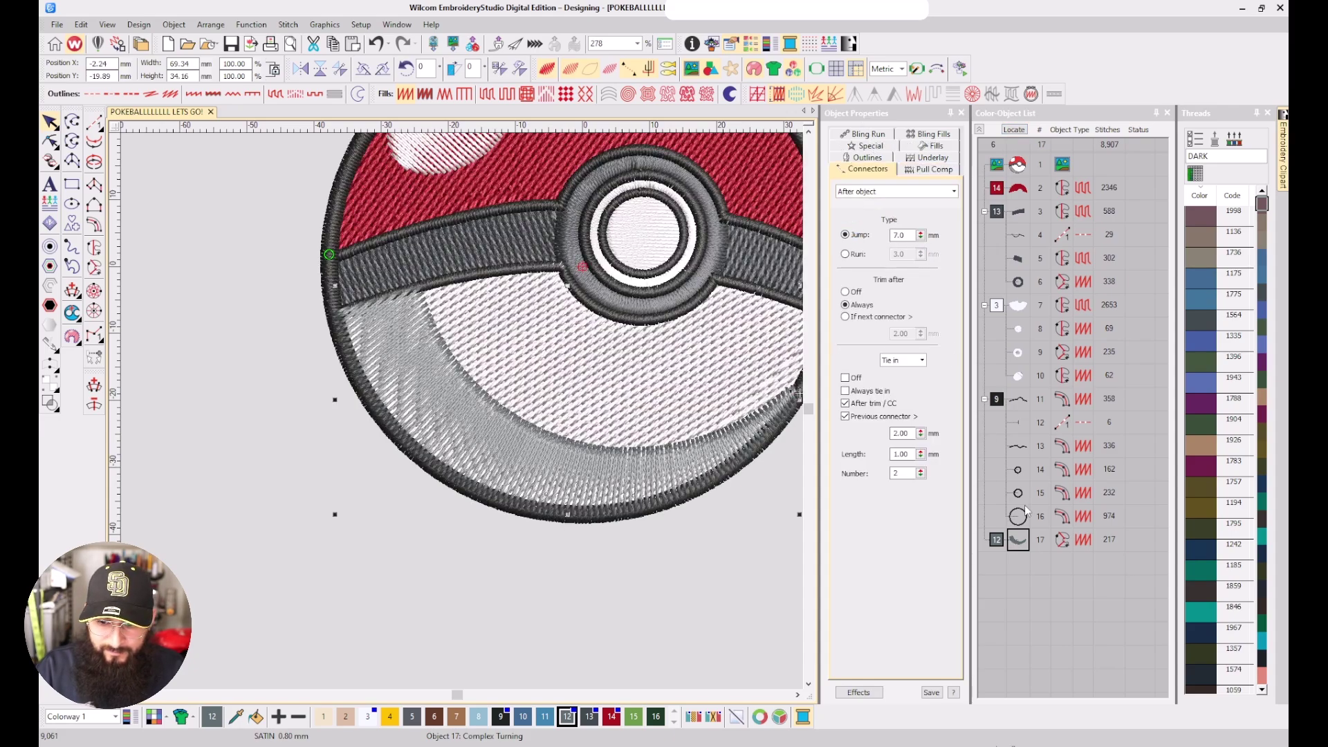
left_click_drag(1022, 541, 1021, 394)
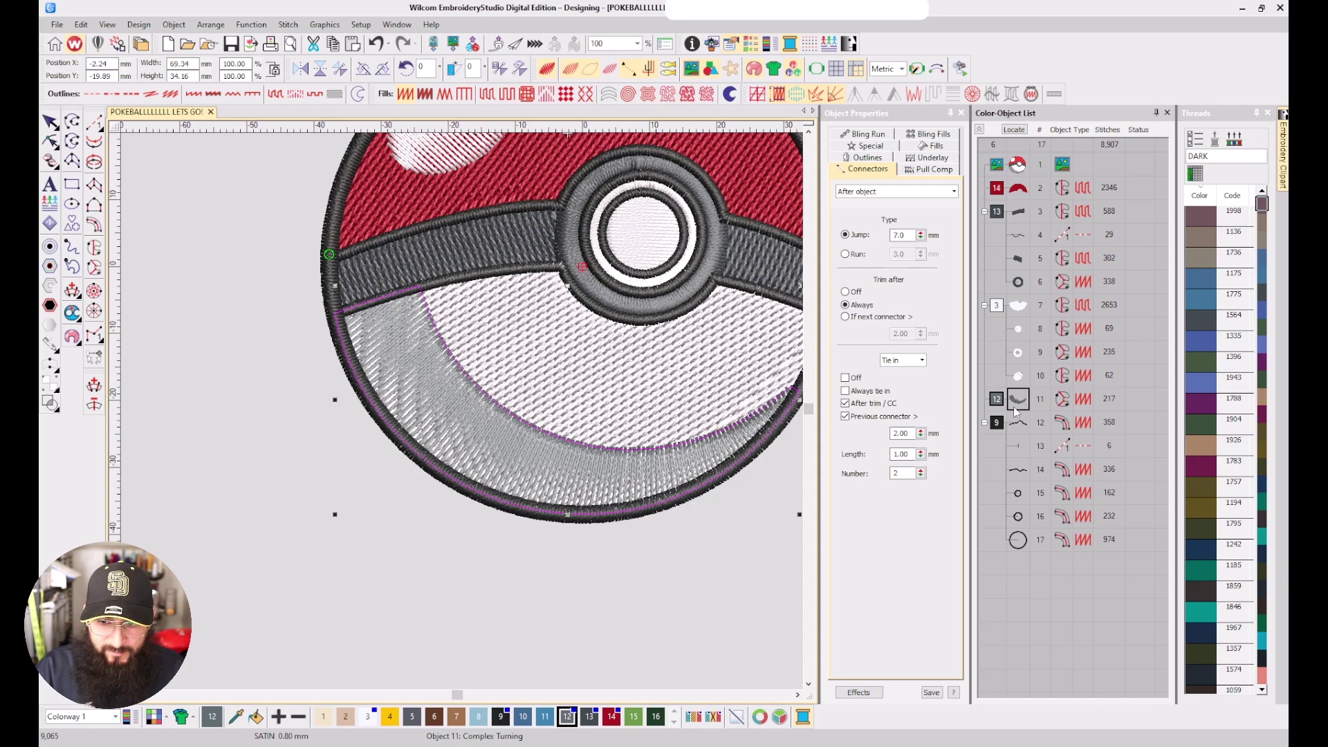
key("Escape")
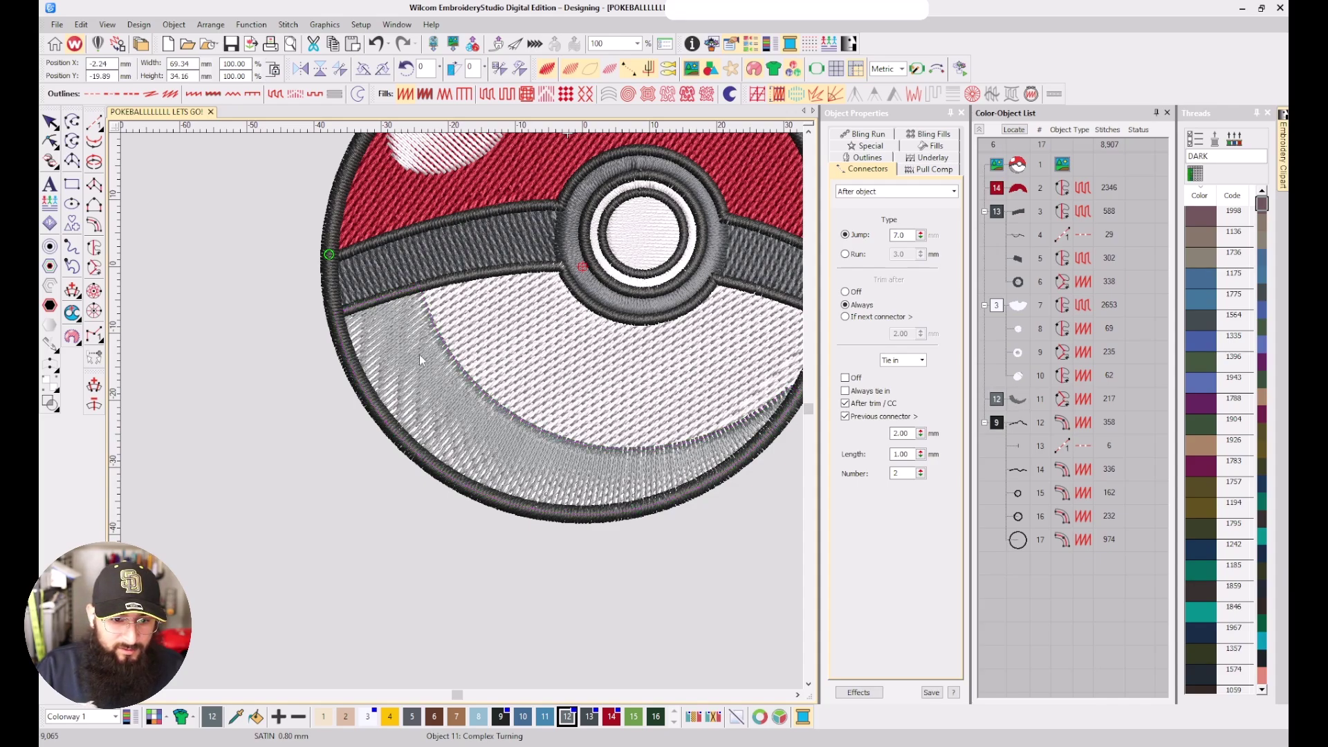
Compare the stitched design with the source artwork, looking closely at the left end of the dark grey band
scroll(419, 354, "down", 1)
key("Escape")
key("s")
key("s")
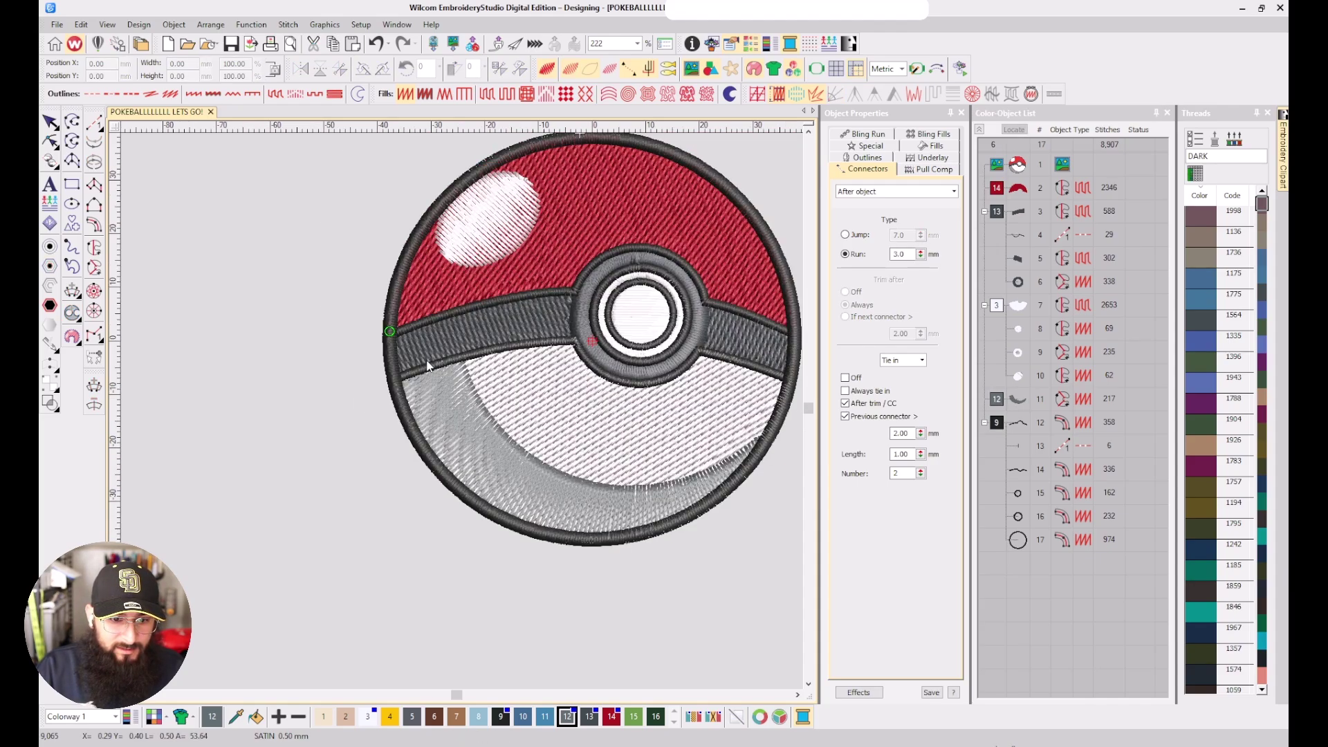
key("t")
key("t")
key("t")
key("t")
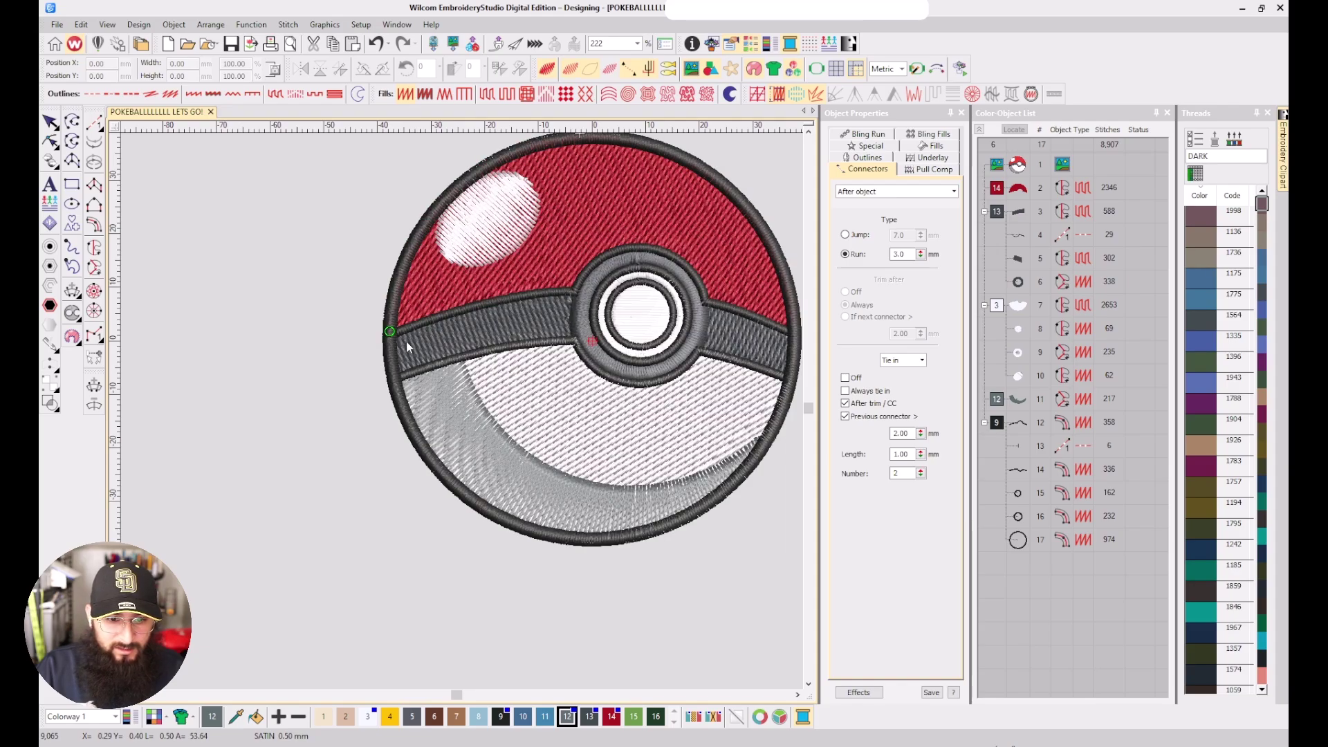
key("t")
key("t")
scroll(409, 359, "up", 3)
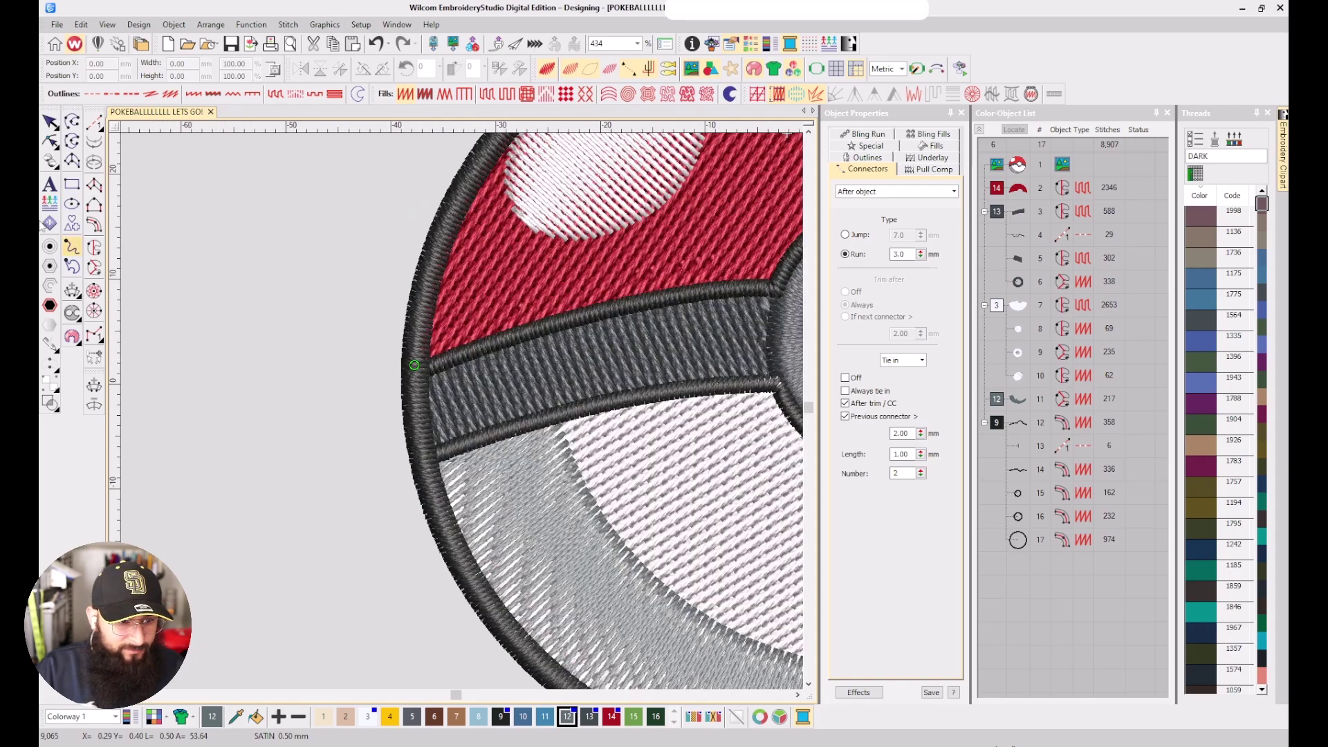
key("t")
key("t")
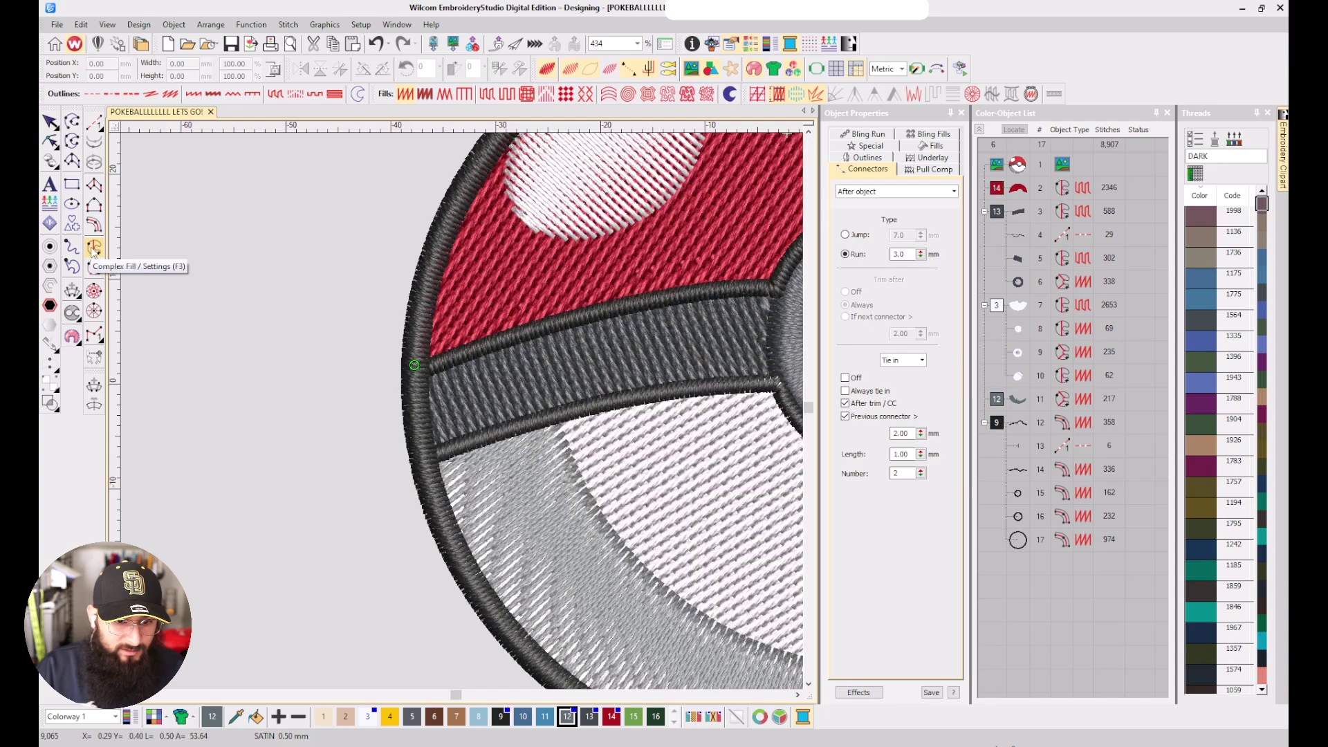
Start a Complex Fill outline for the band's shadow, tracing its upper-left corner and the outer left edge down to the band's lower corner
left_click(93, 248)
key("t")
scroll(462, 410, "up", 4)
key("t")
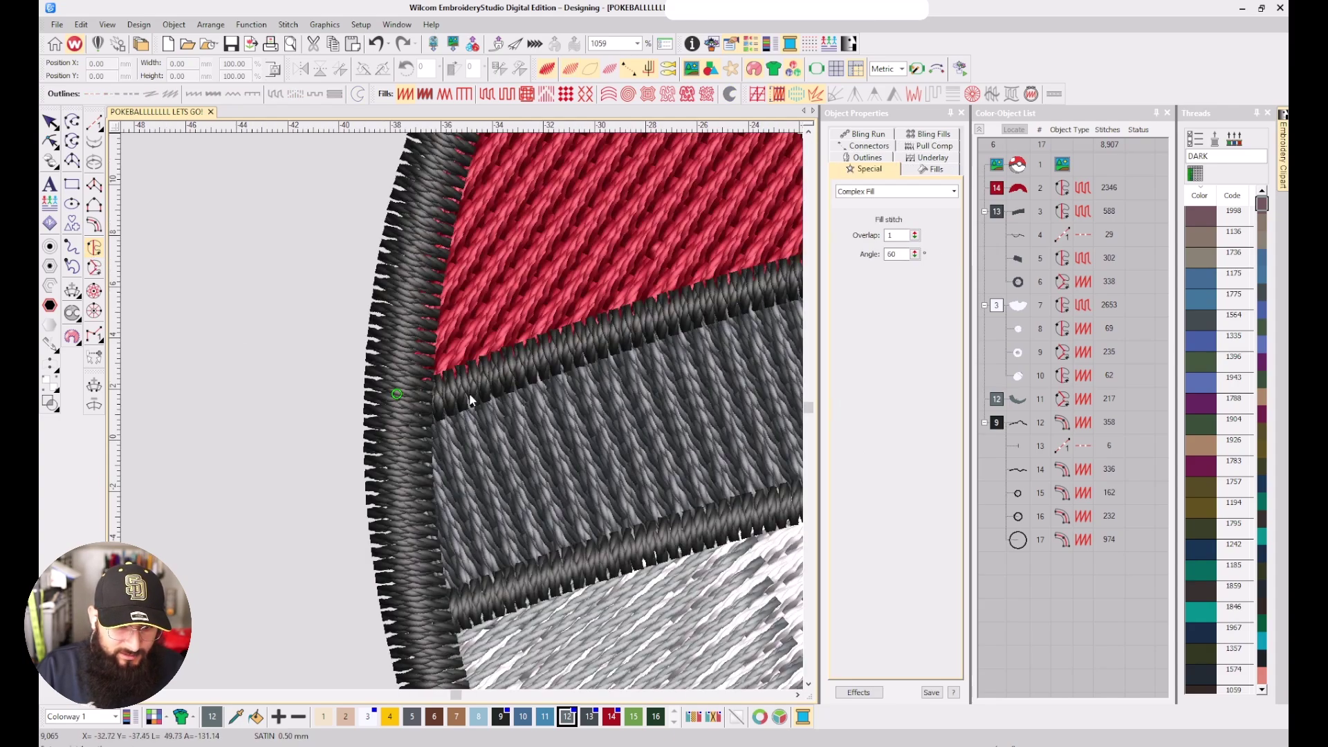
left_click(510, 368)
key("t")
key("t")
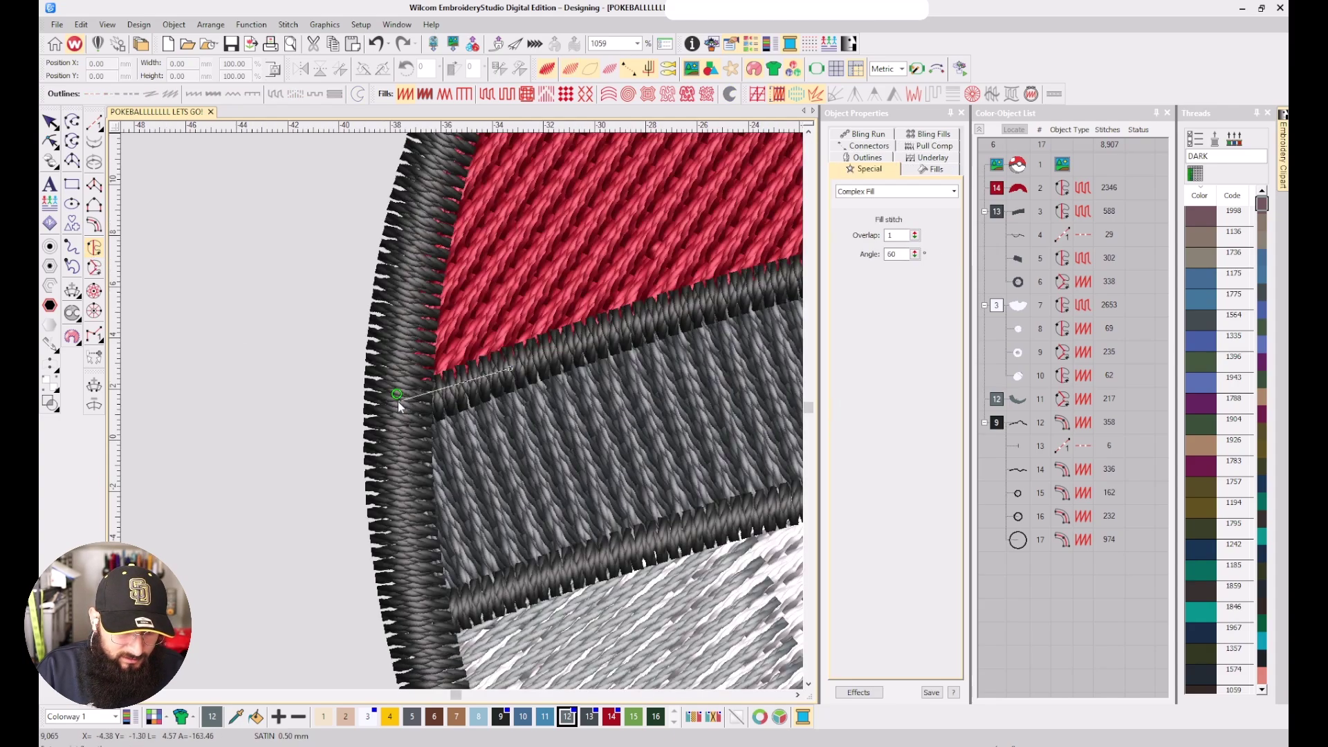
left_click(394, 403)
left_click(397, 478)
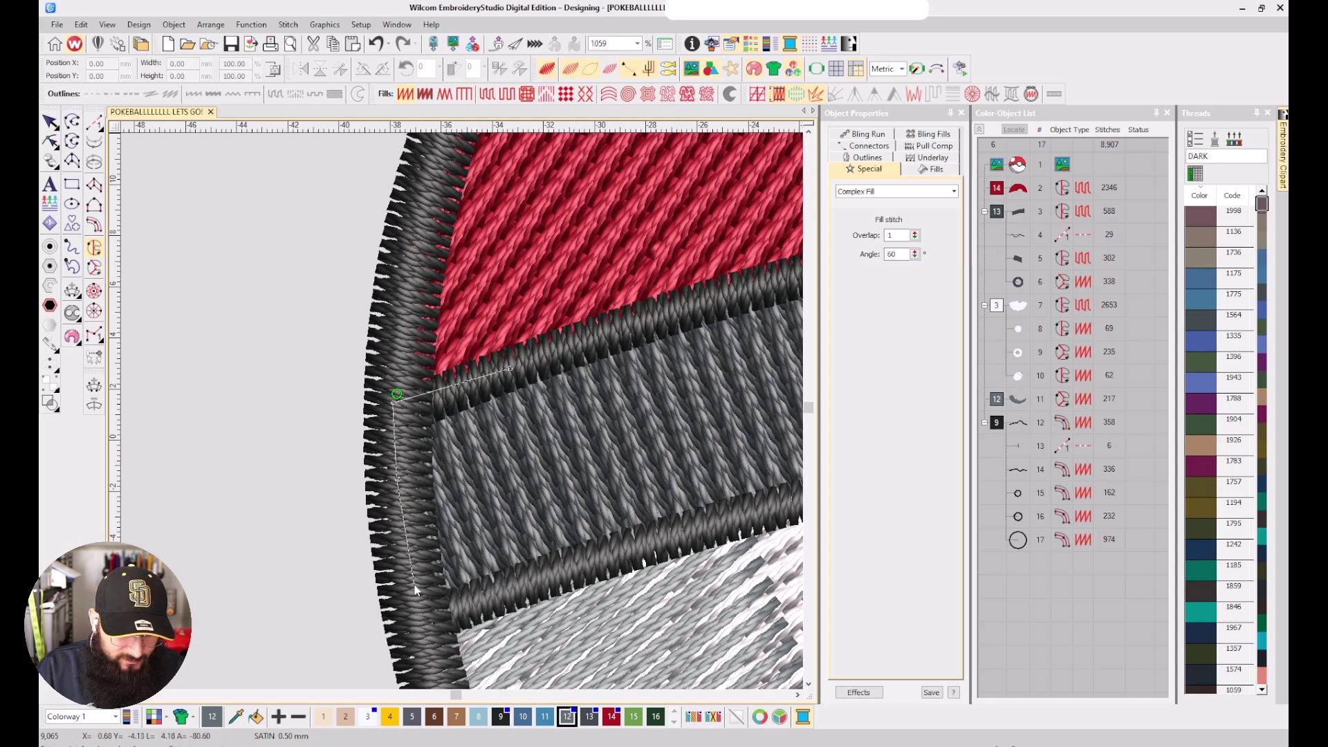
left_click(418, 623)
Close the band shadow outline along the lower edge and curved inner boundary, about 9.8 by 10 mm, with a stitch angle of about 35°
key("t")
key("t")
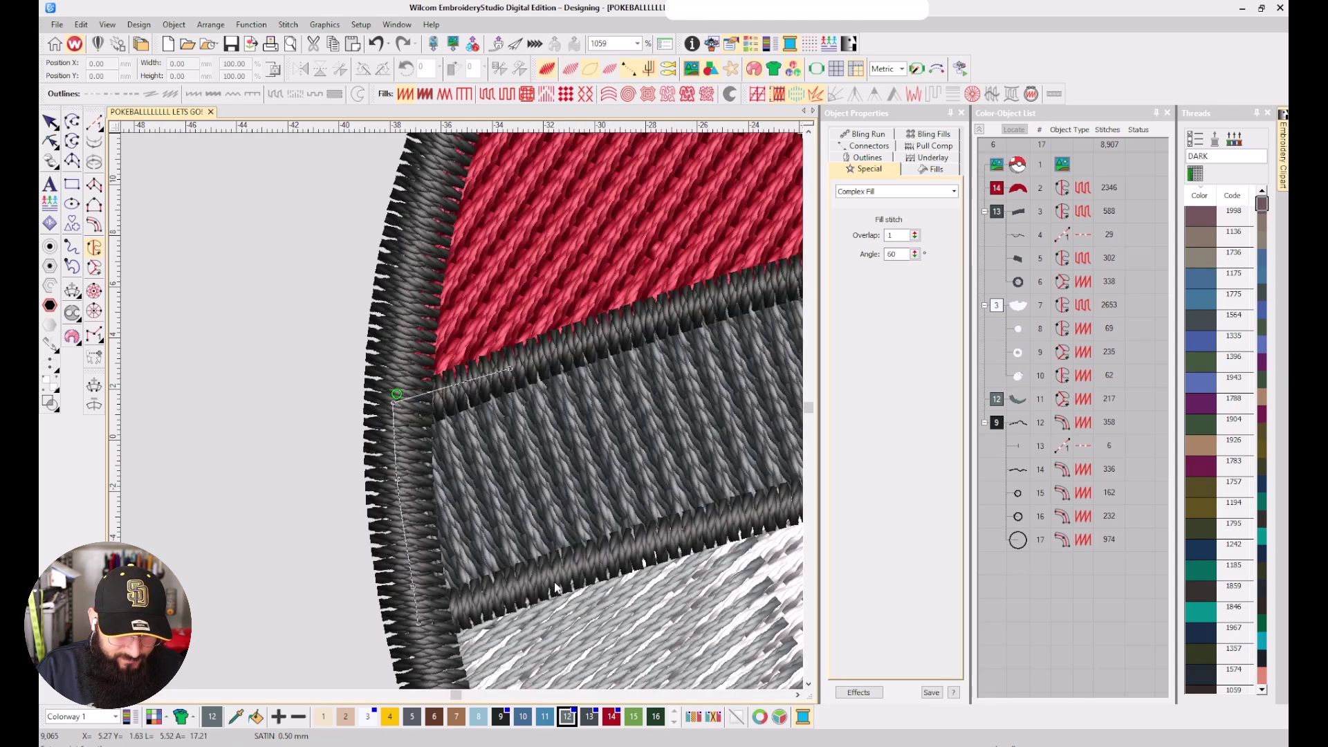
key("t")
key("t")
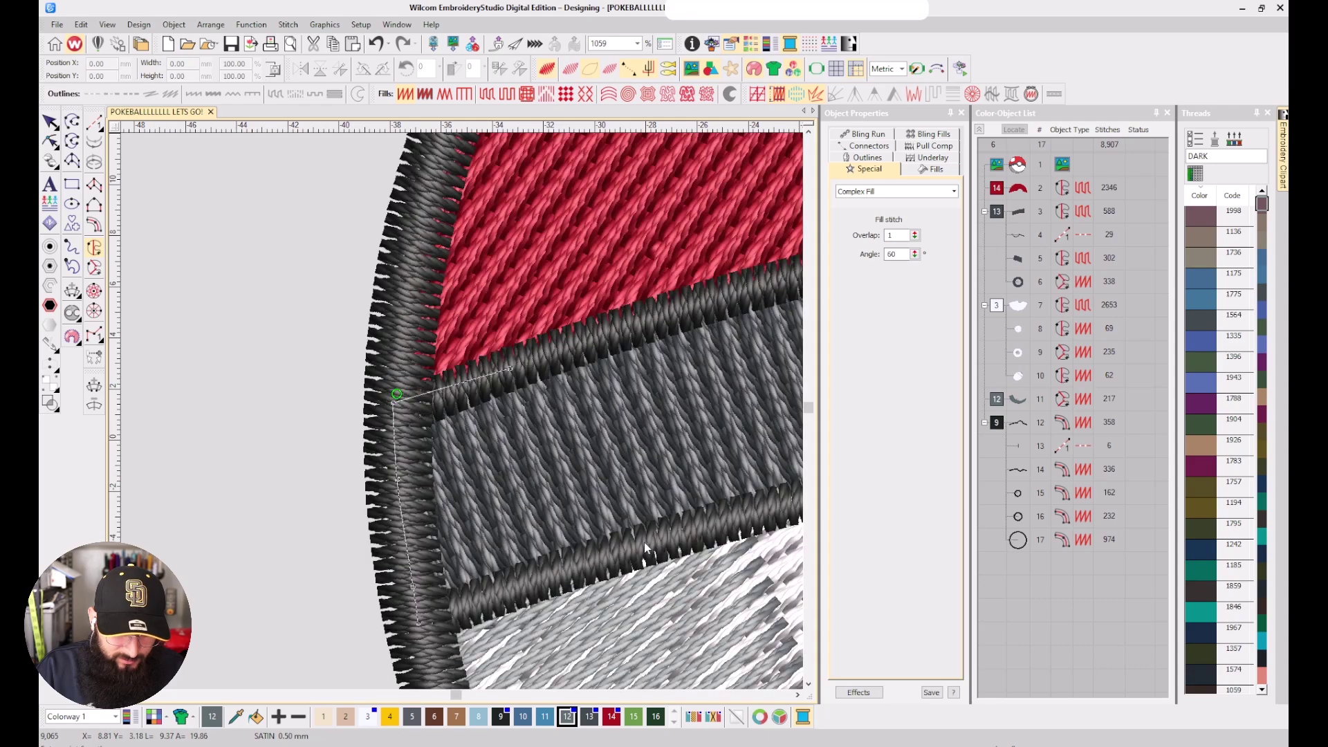
left_click(644, 542)
key("t")
right_click(566, 514)
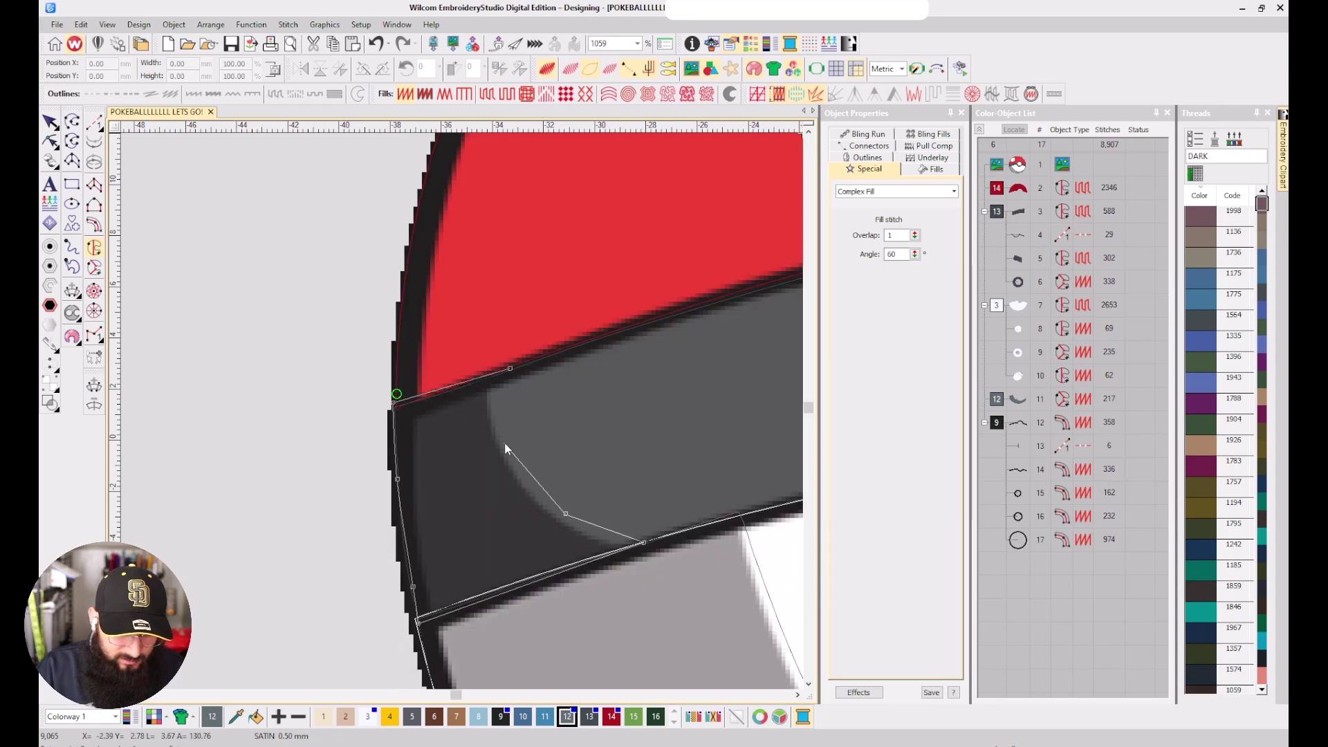
right_click(503, 442)
right_click(496, 389)
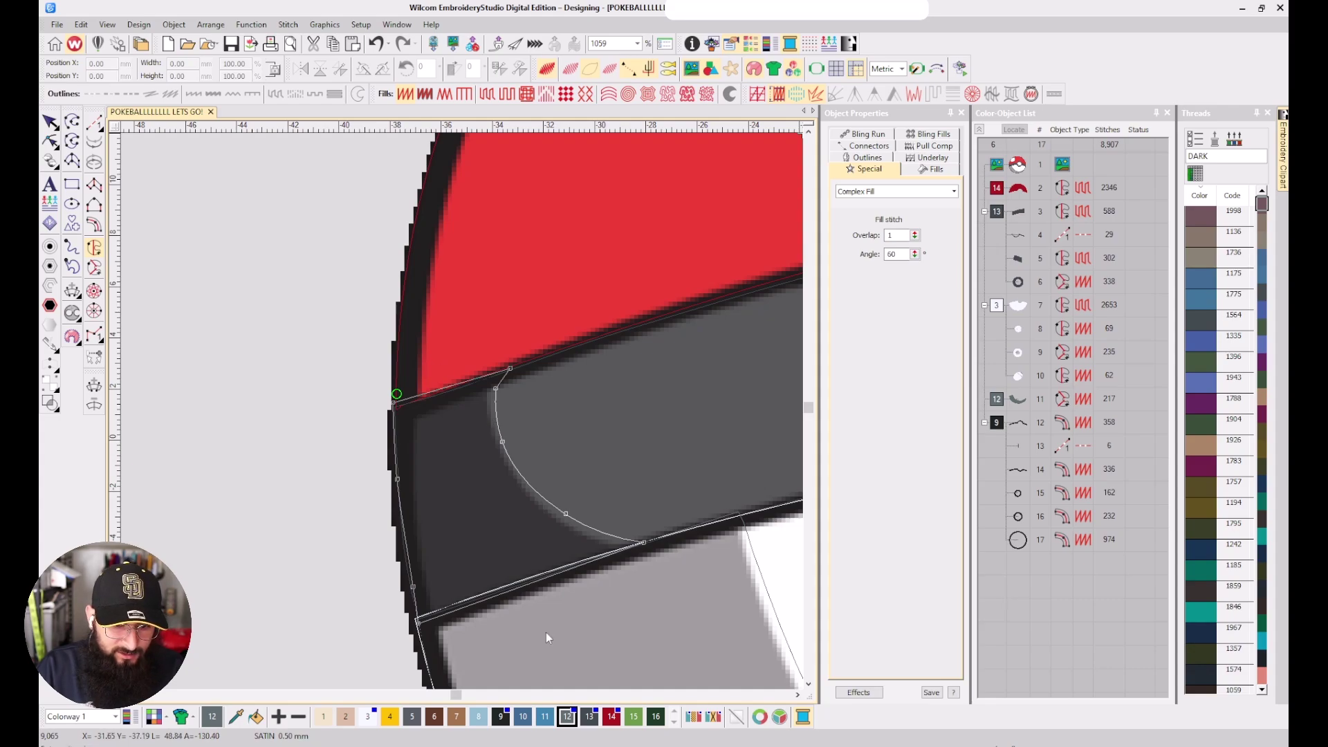
key("Return")
key("Return")
left_click(534, 450)
left_click(311, 600)
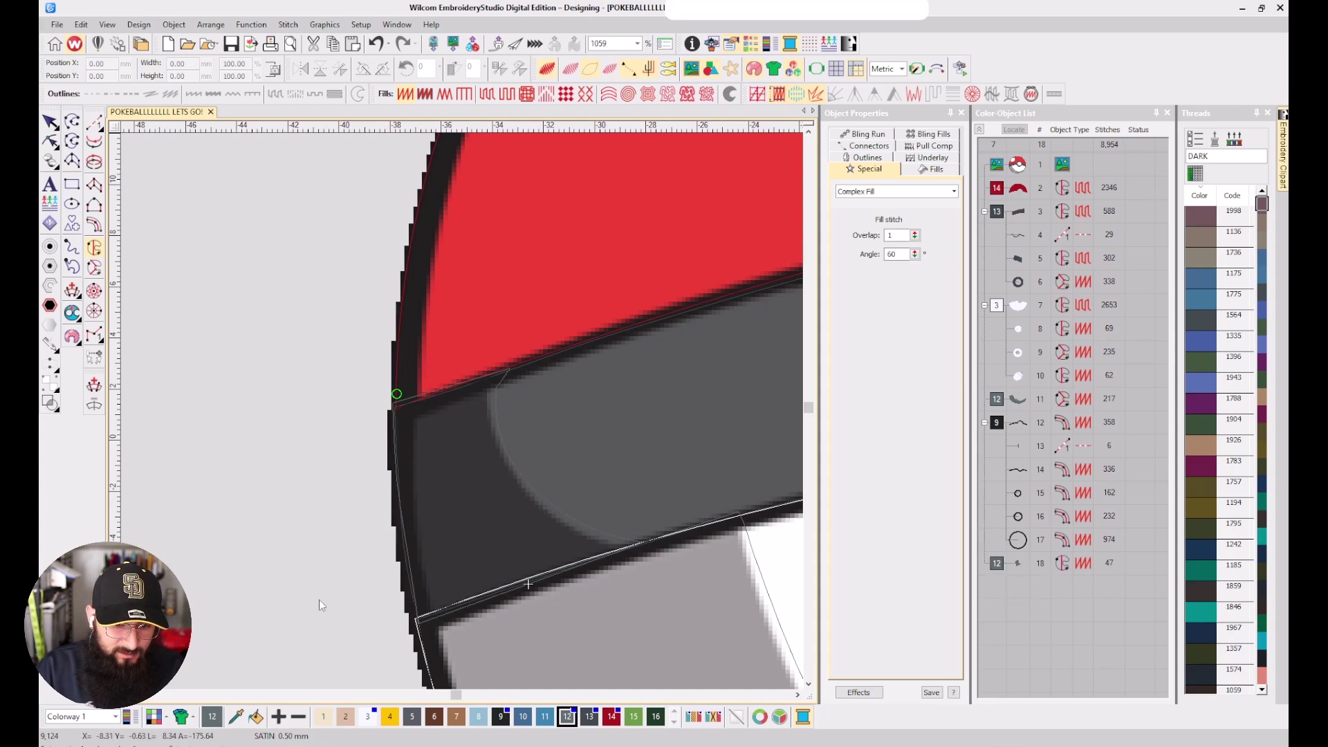
Move the band shadow between the large grey shadow and the black outlines in the stitching order, and assign it colour 15
left_click(1018, 563)
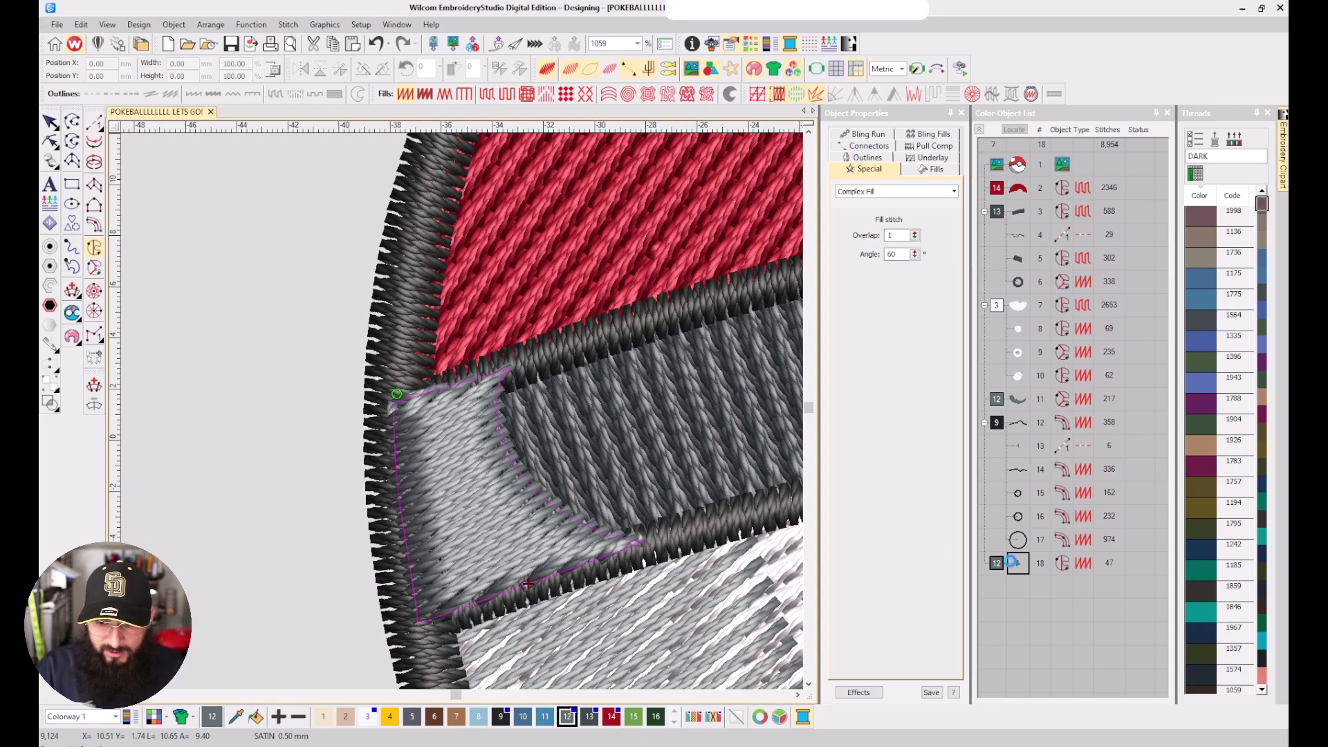
left_click_drag(1018, 564, 1018, 422)
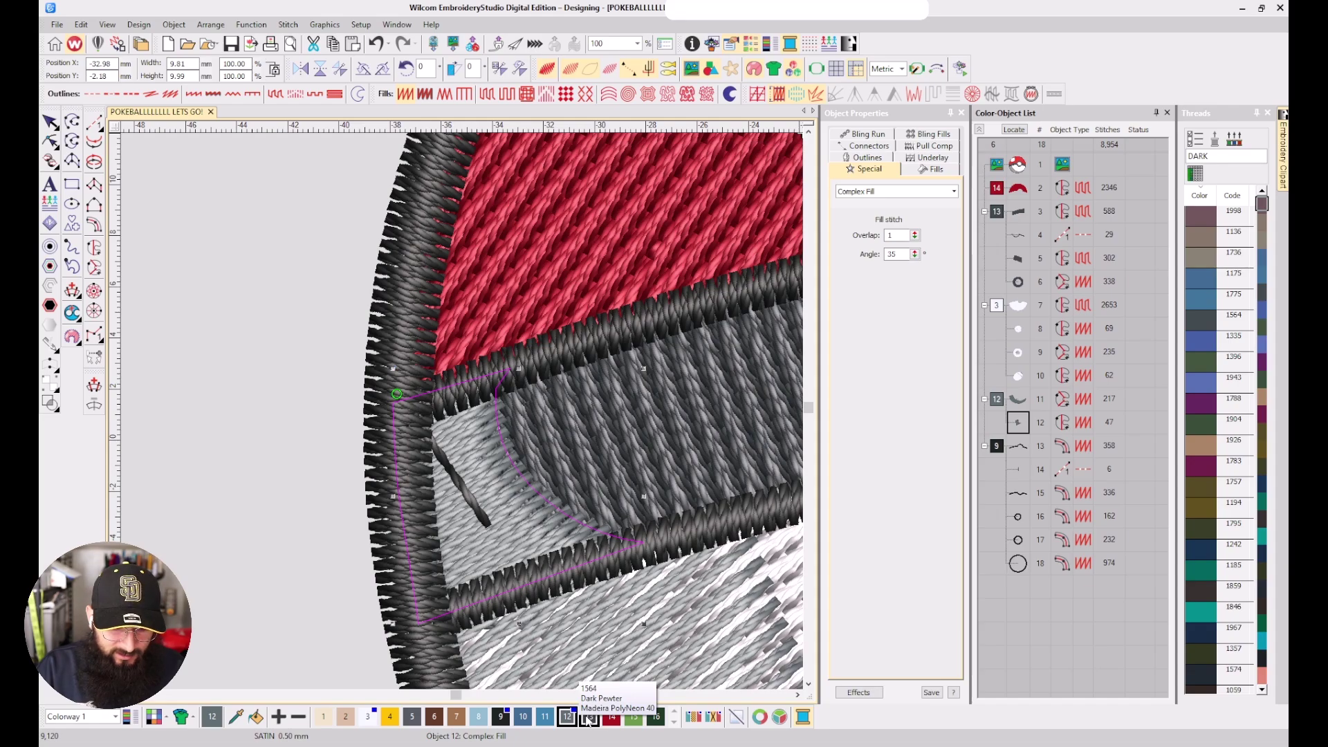
left_click(411, 718)
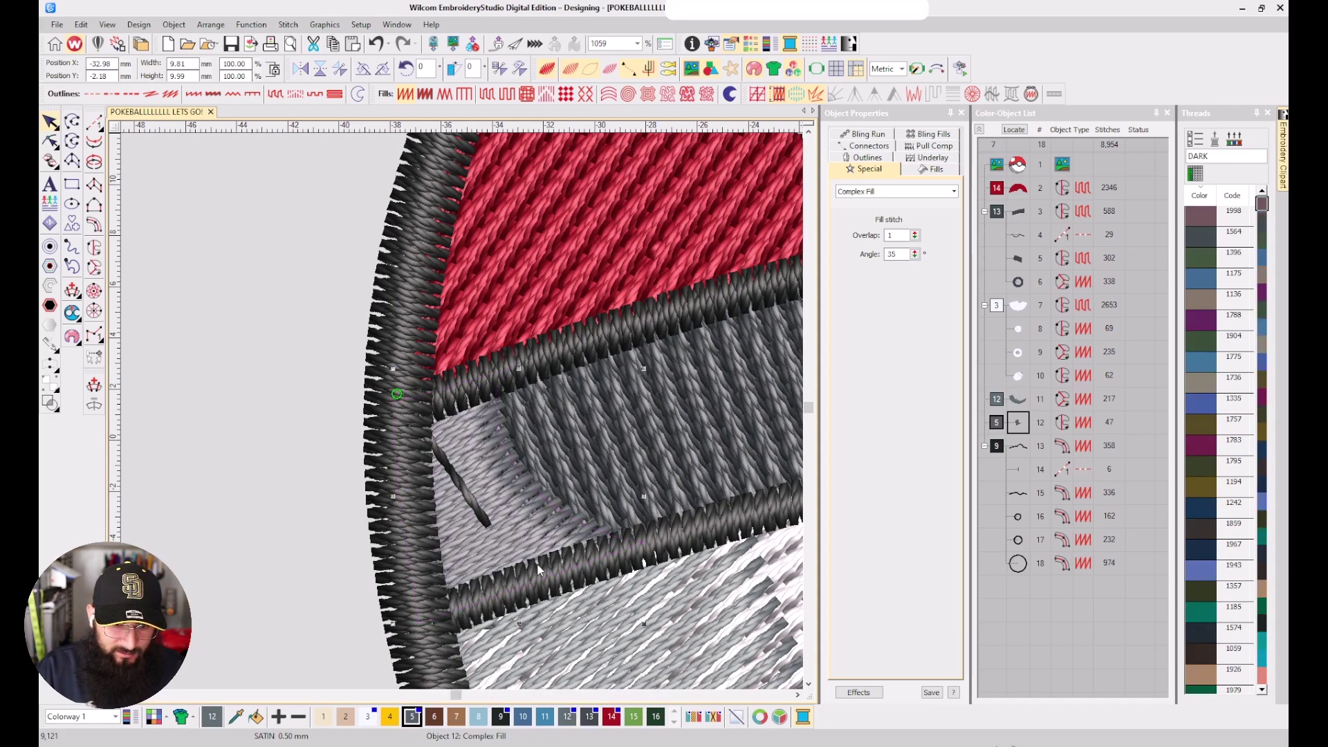
scroll(462, 411, "down", 2)
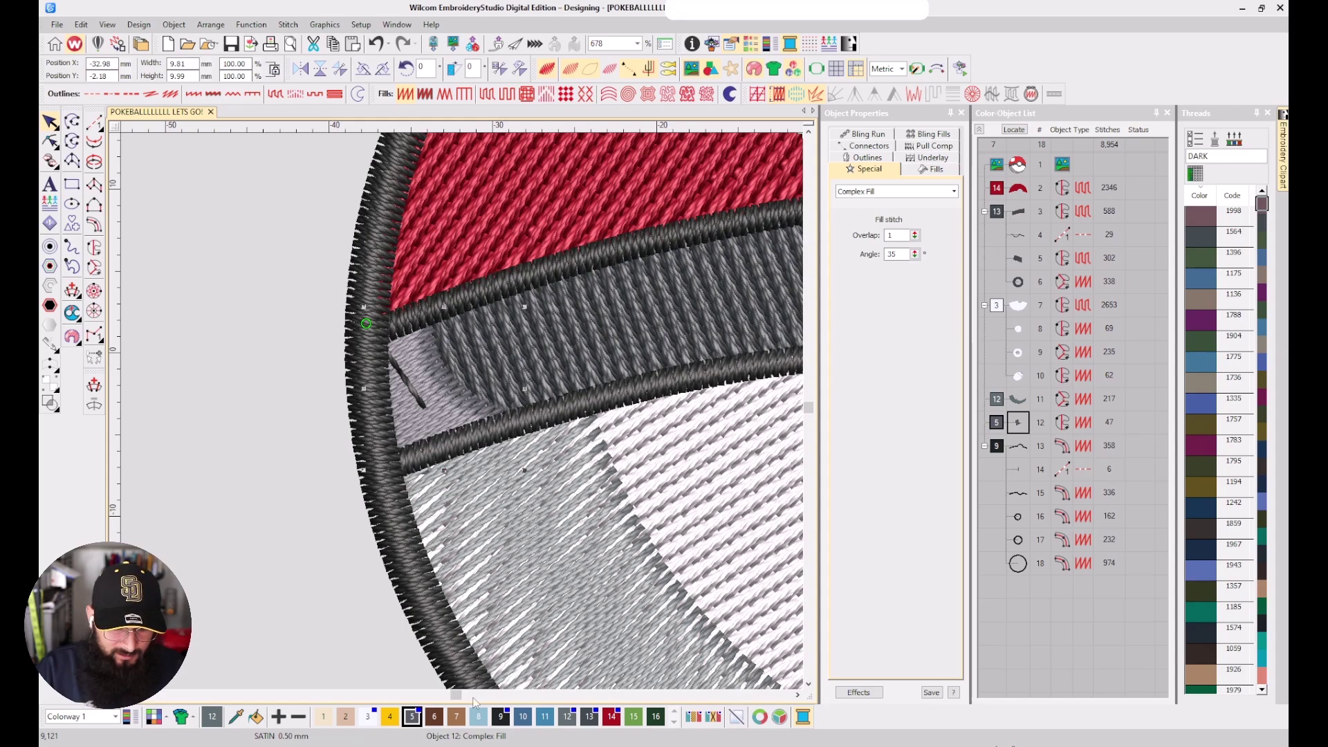
left_click(631, 717)
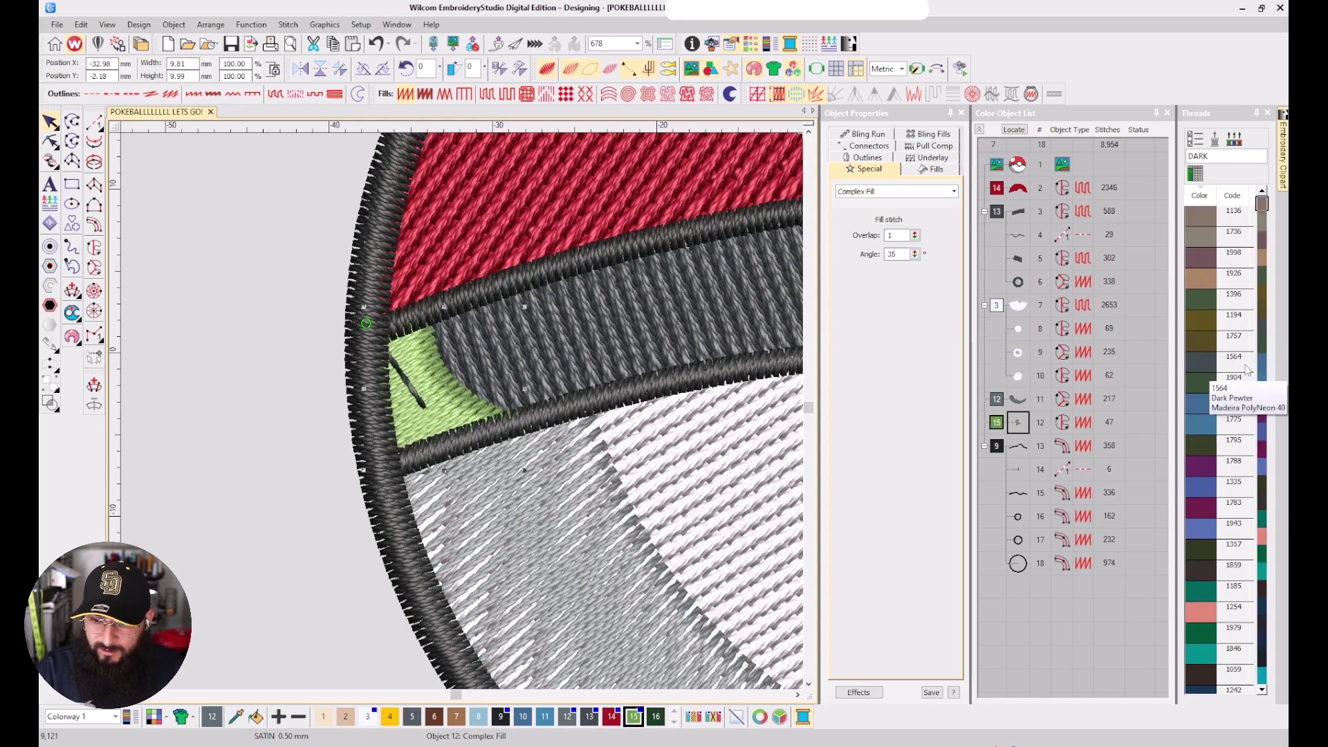
Try thread 1059 for the band shadow's colour 15, and replace it with the darker thread 1244
left_click_drag(1267, 211, 1274, 370)
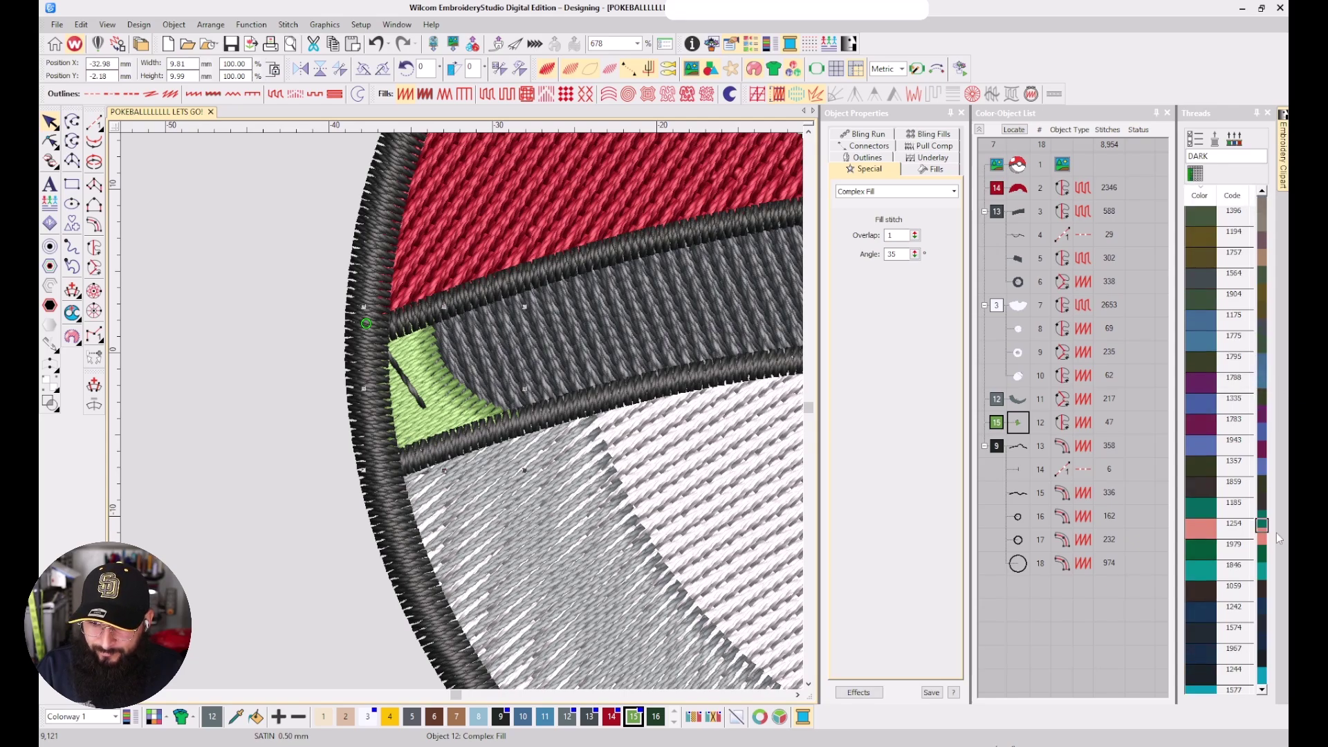
left_click(1227, 590)
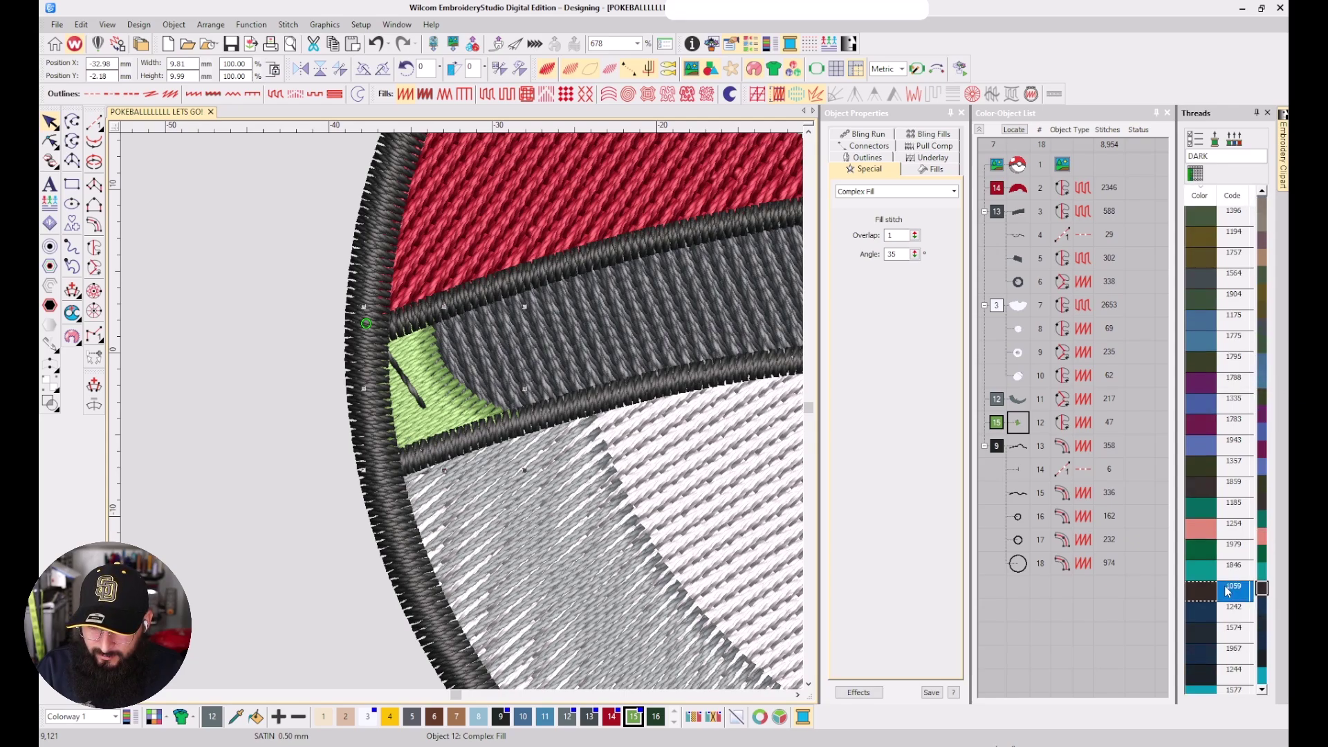
double_click(1227, 590)
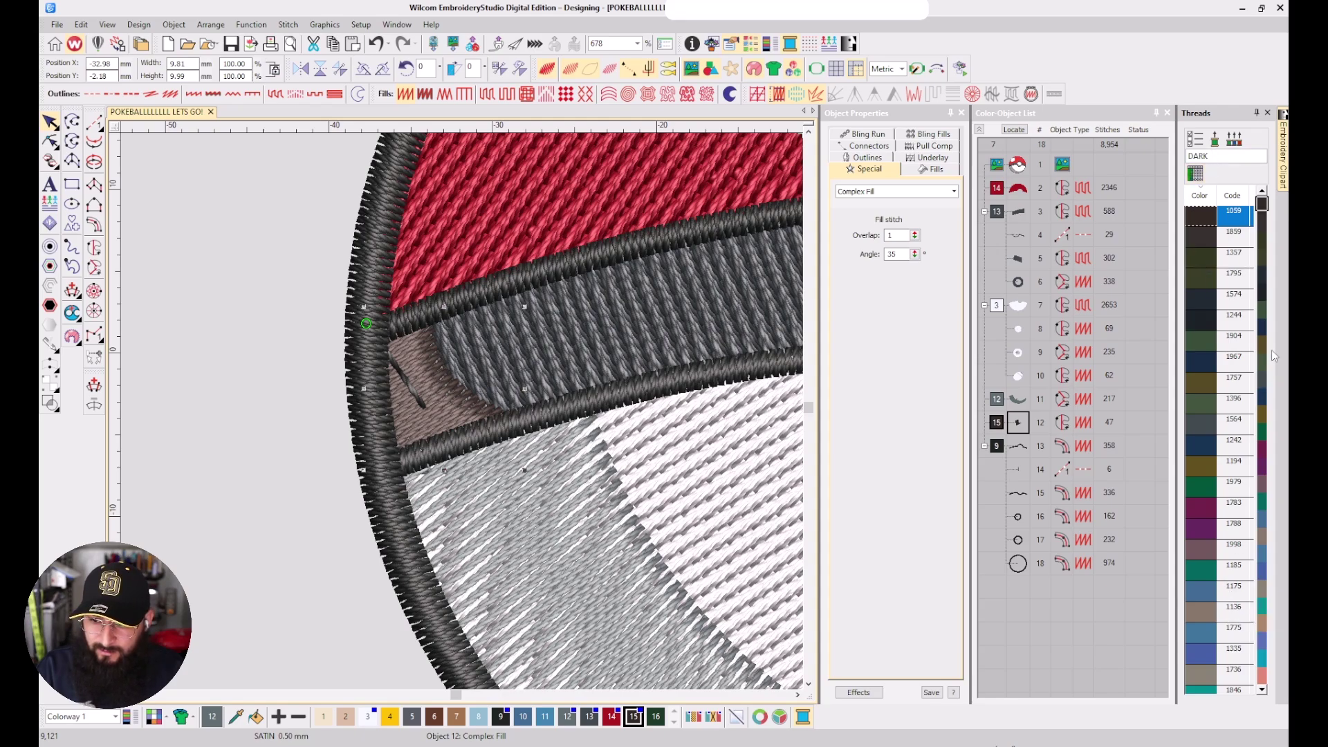
left_click(1265, 313)
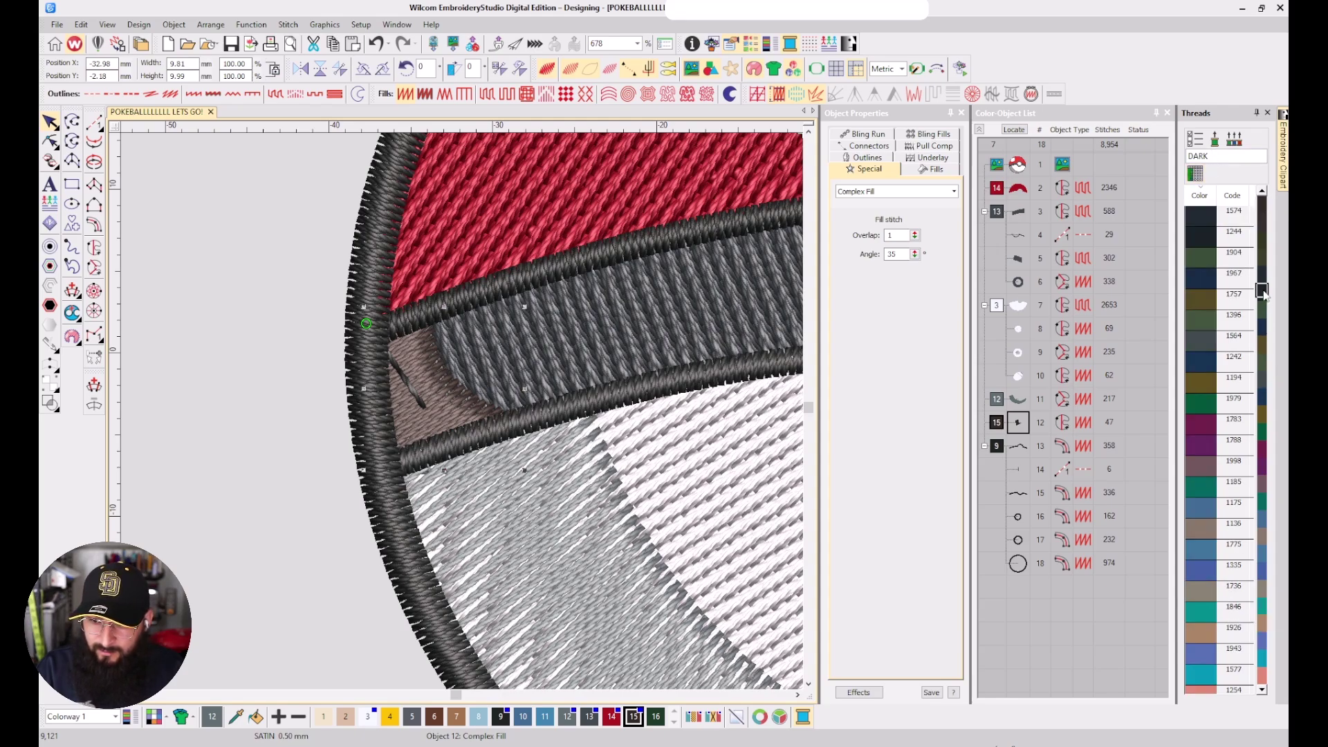
double_click(1229, 239)
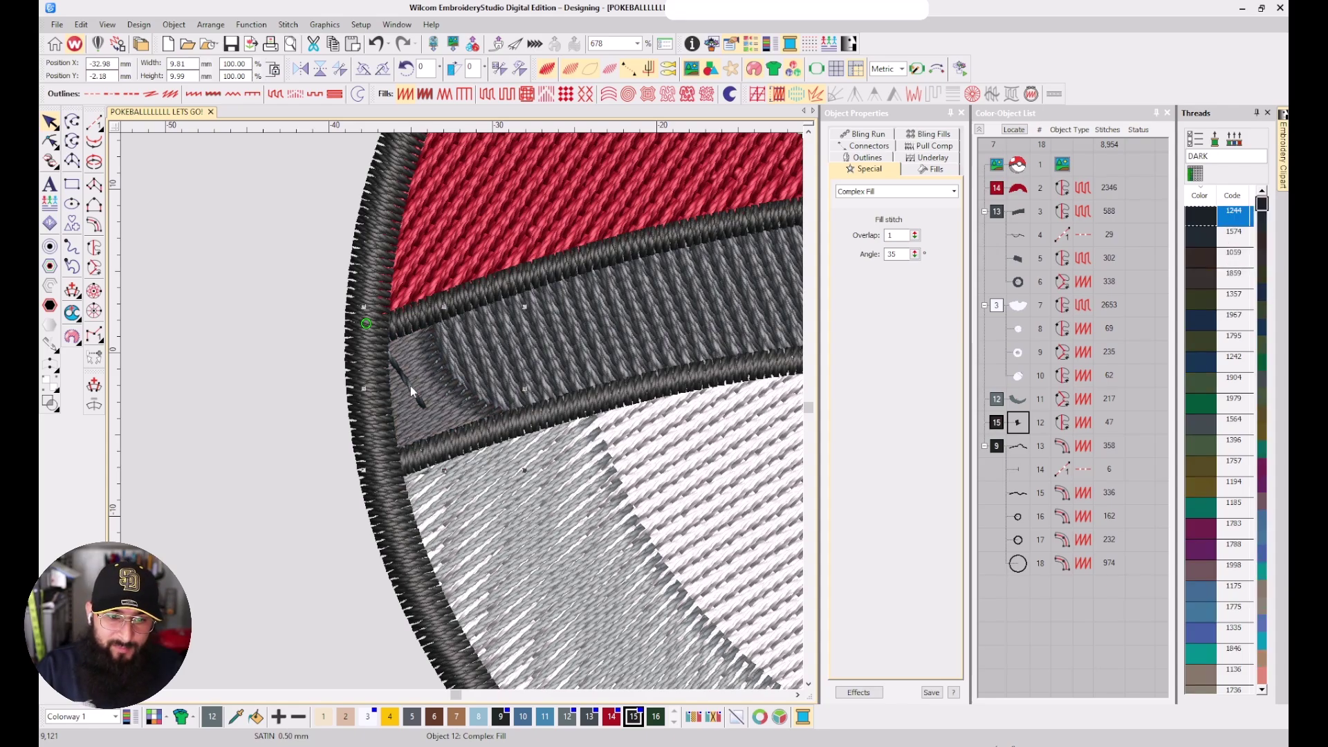
Set the connector type of both shadow objects to Jump and deselect them
left_click(1019, 401, "ctrl")
left_click(868, 146)
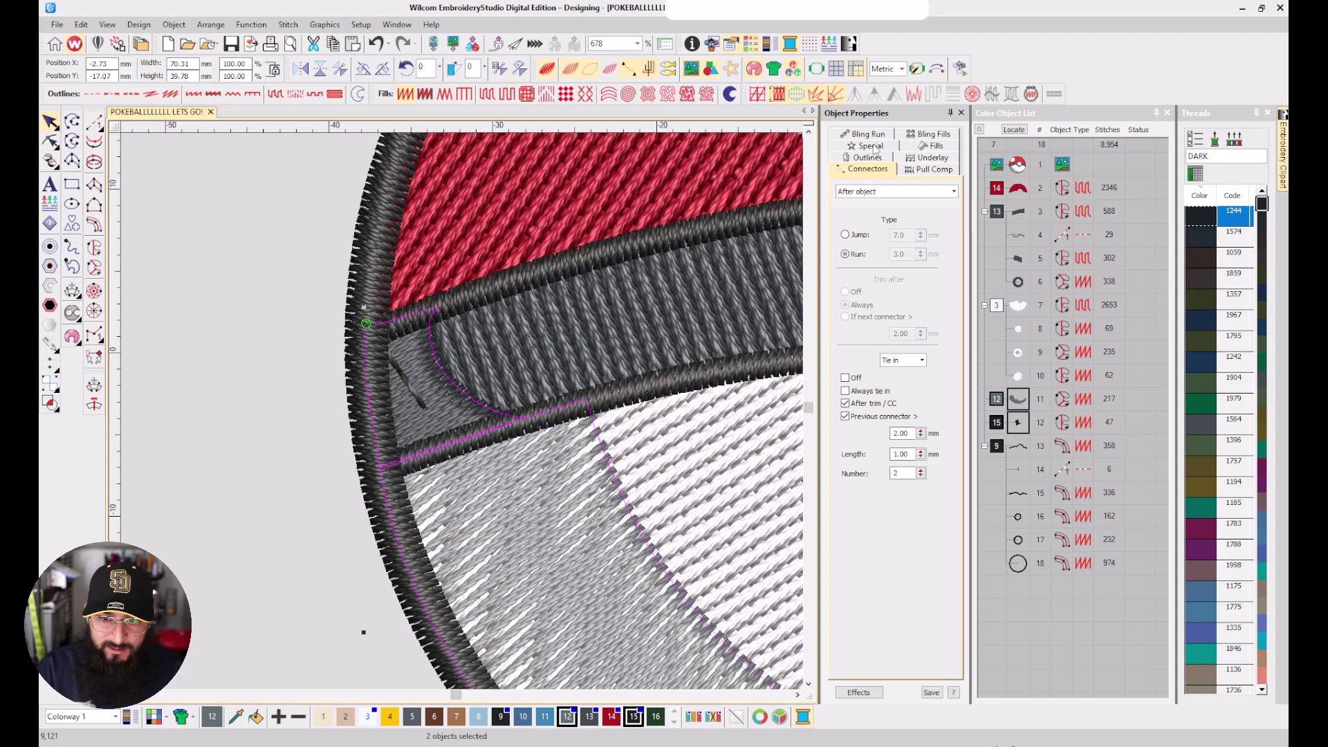
left_click(856, 235)
left_click(325, 403)
Examine the whole design and compare its stitched colours with the source artwork
scroll(462, 412, "down", 6)
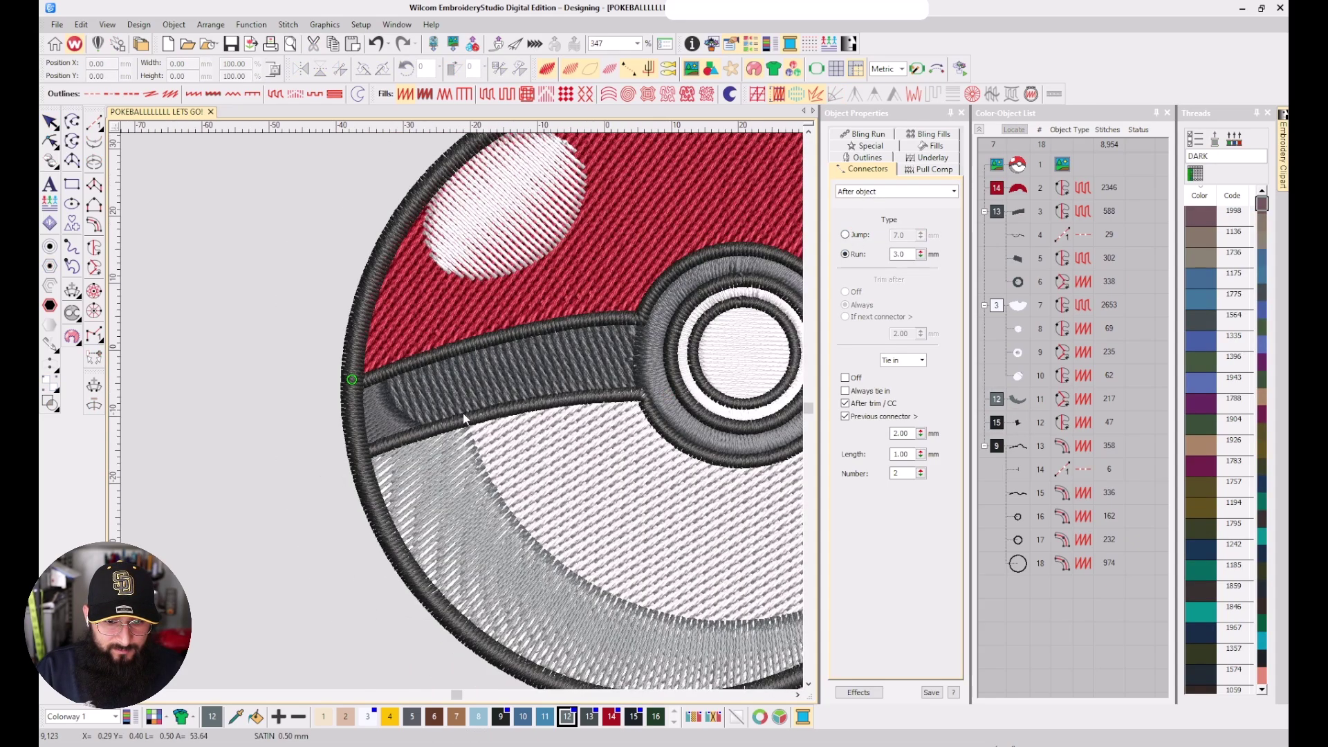
key("0")
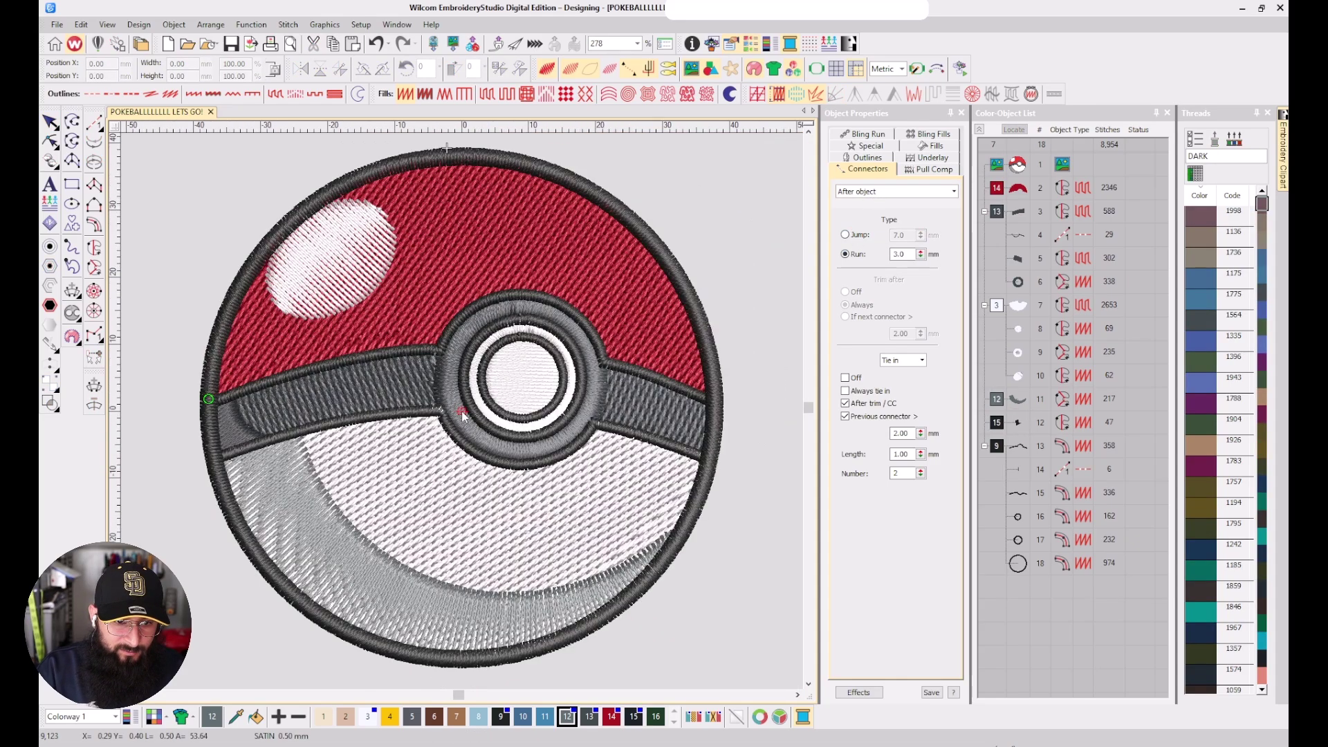
key("shift+s")
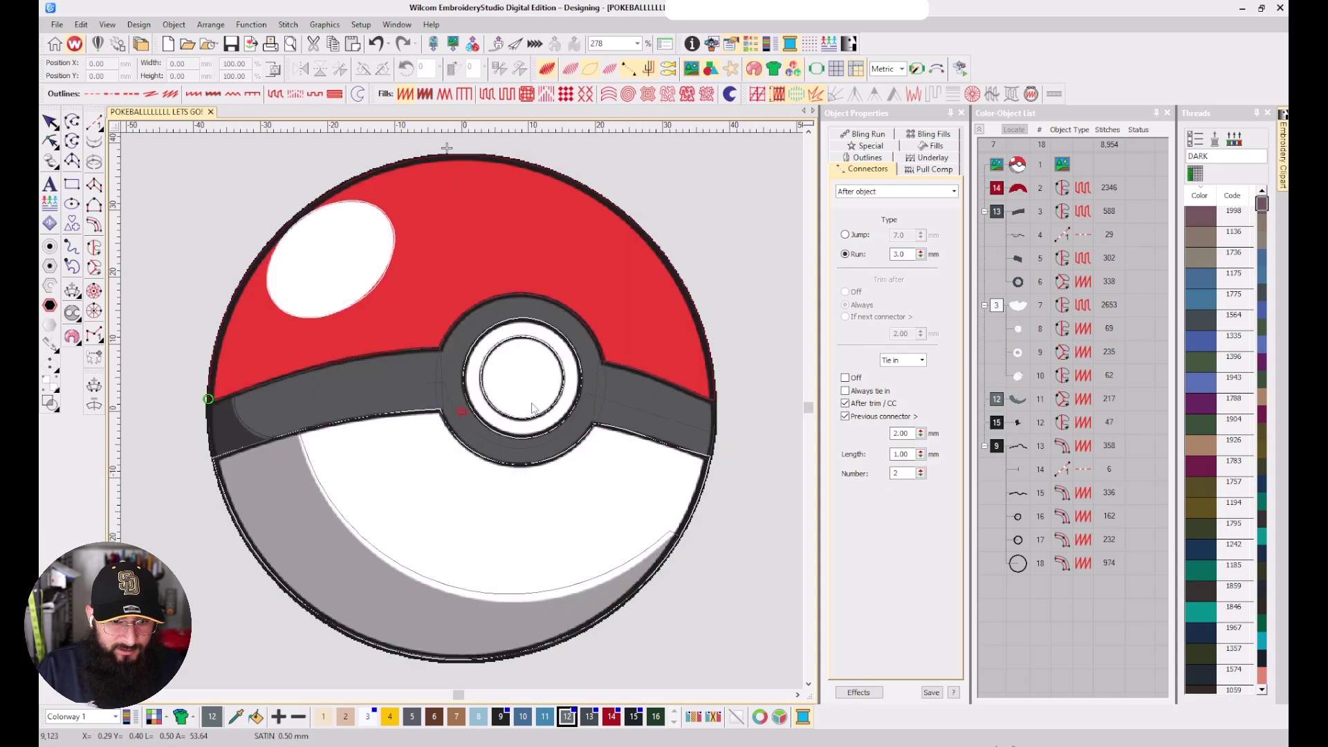
key("shift+s")
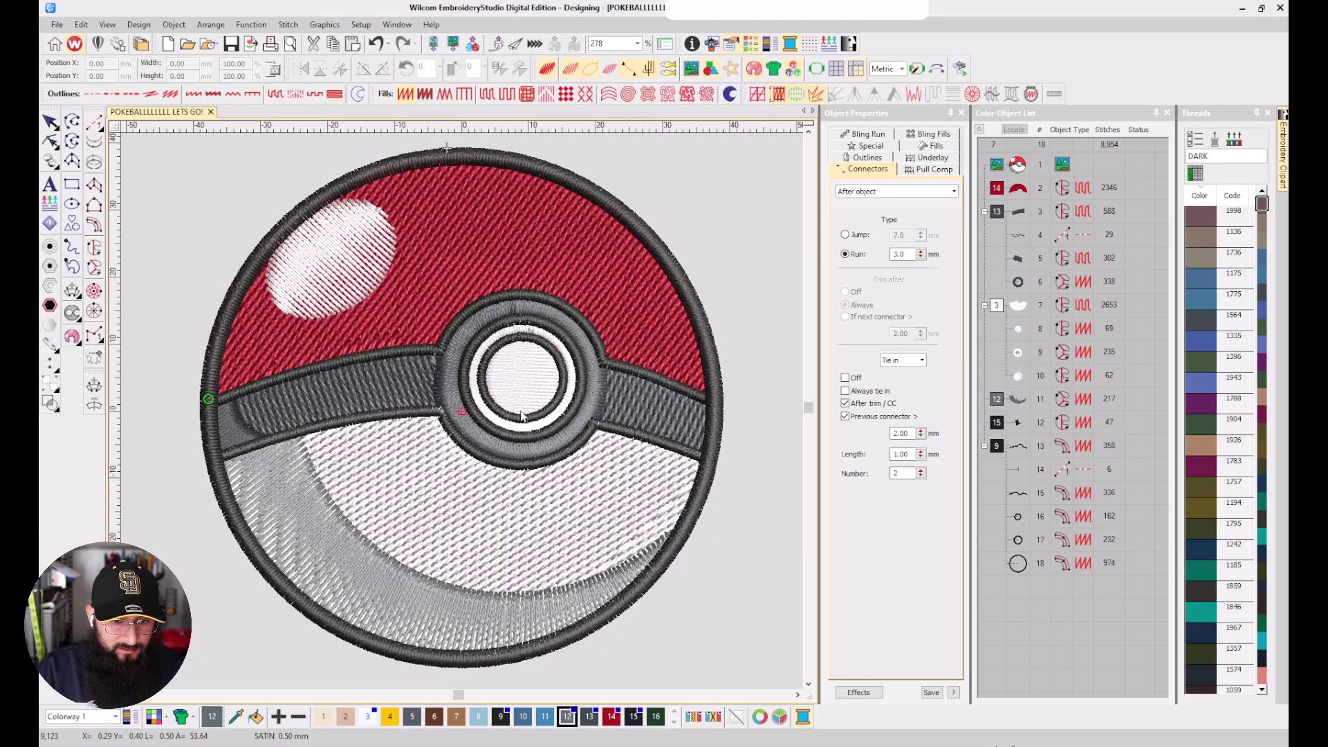
key("s")
key("s")
key("s")
key("s")
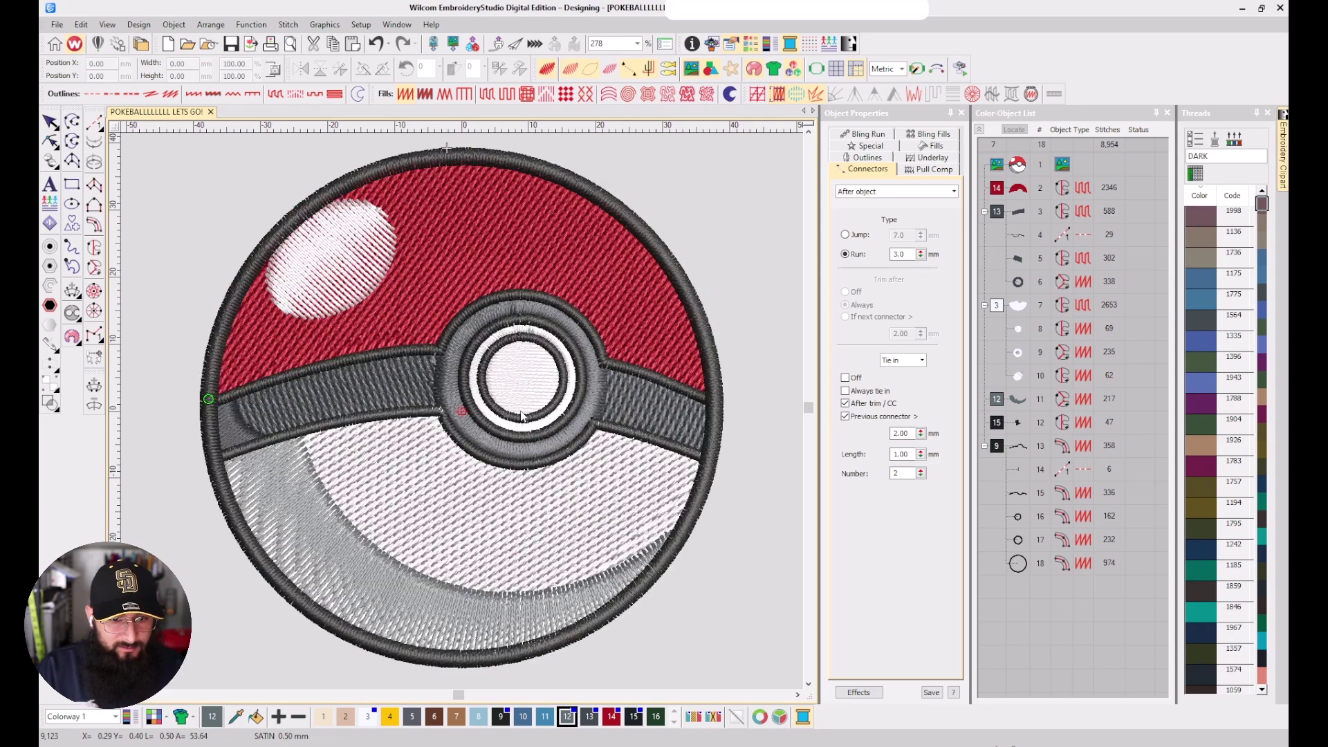
Search the thread chart for RED, change the red upper half's thread to 1146, and deselect it
left_click(455, 237)
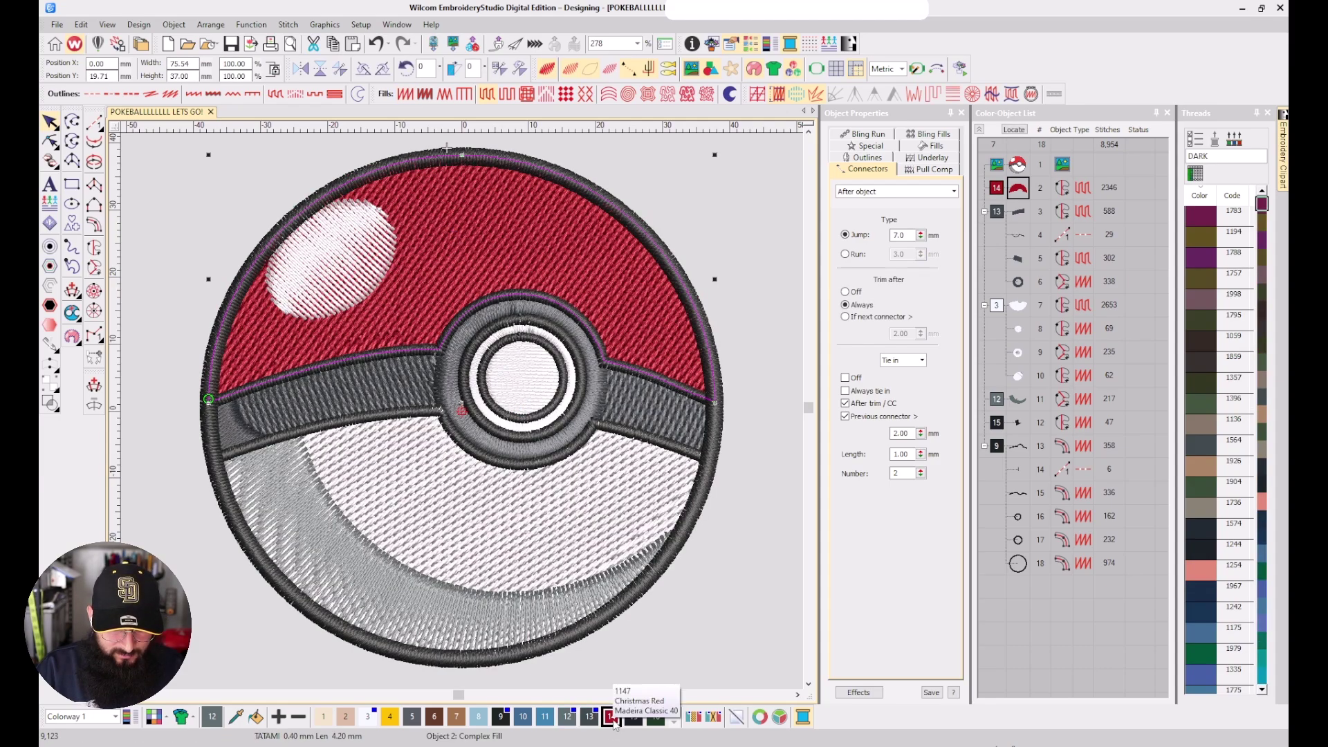
double_click(1225, 155)
type("RED")
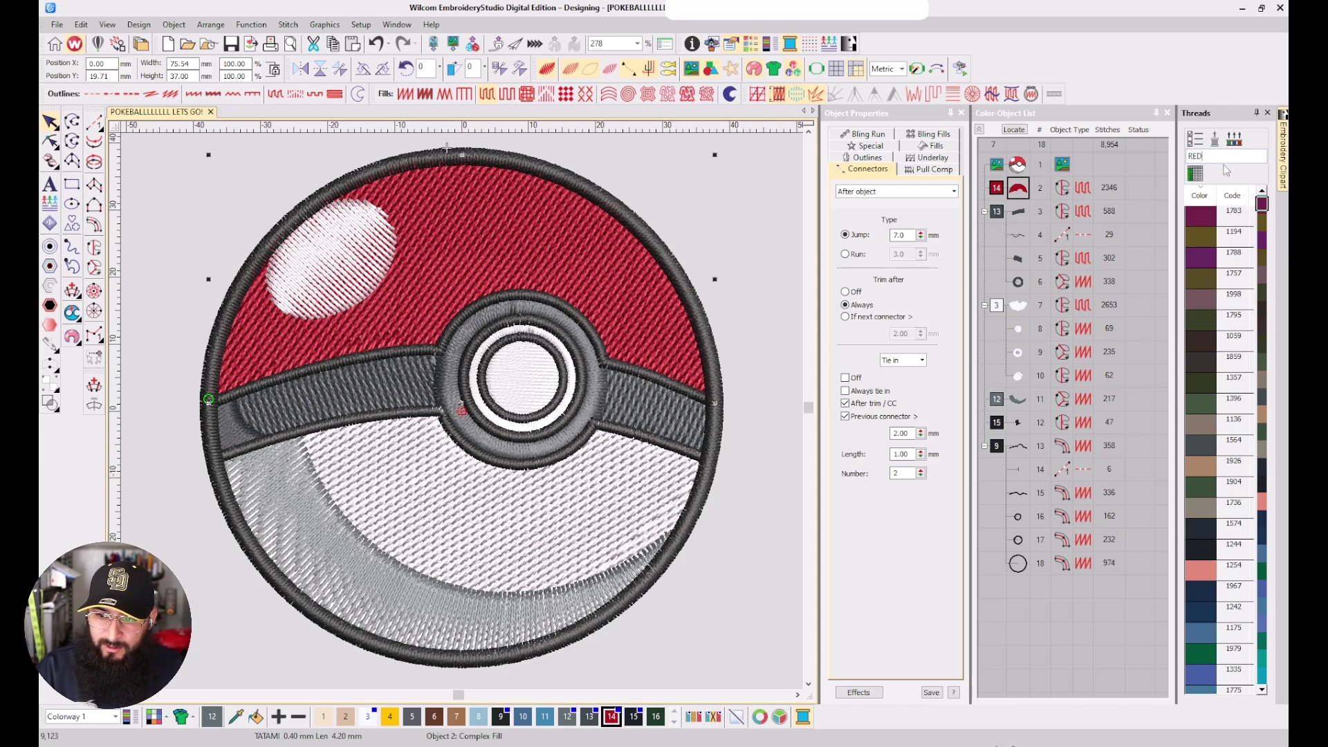
key("Return")
left_click(1226, 350)
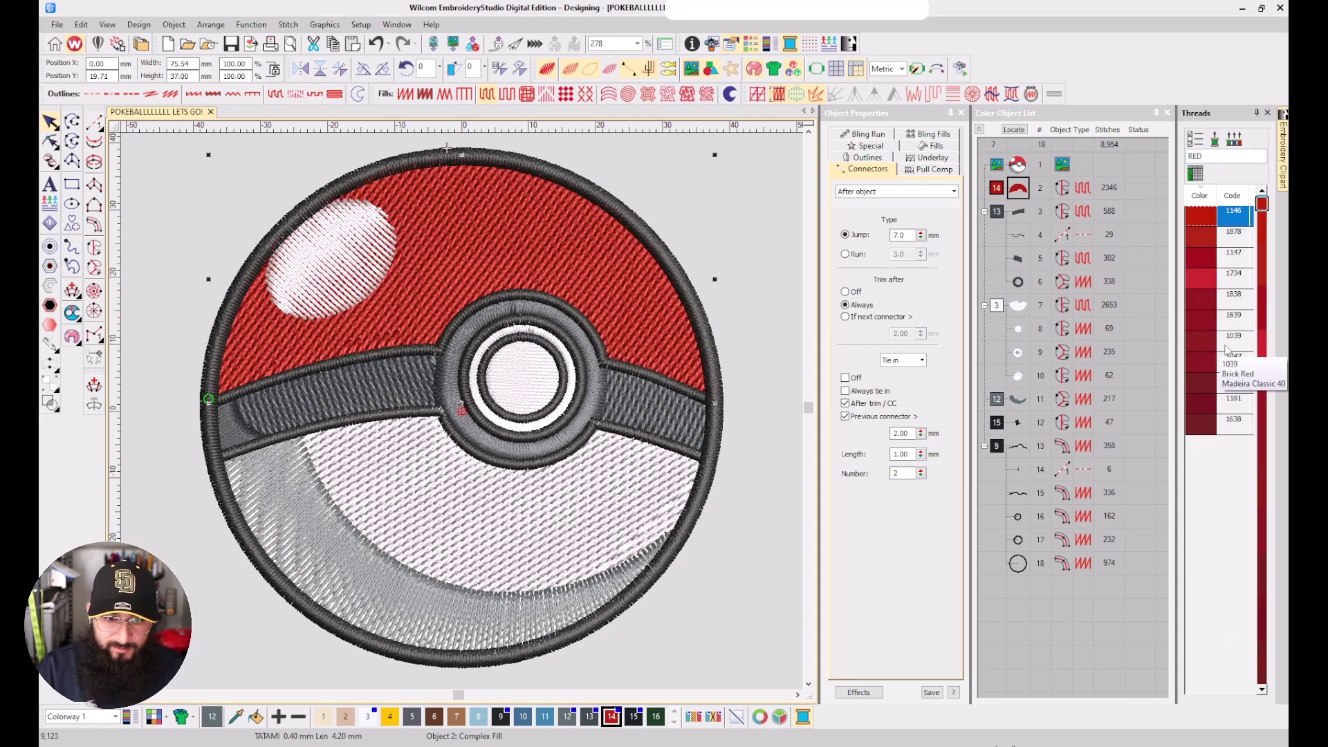
left_click(771, 247)
Compare the new red with the source artwork, and try thread 1734 on the current colour 12
key("s")
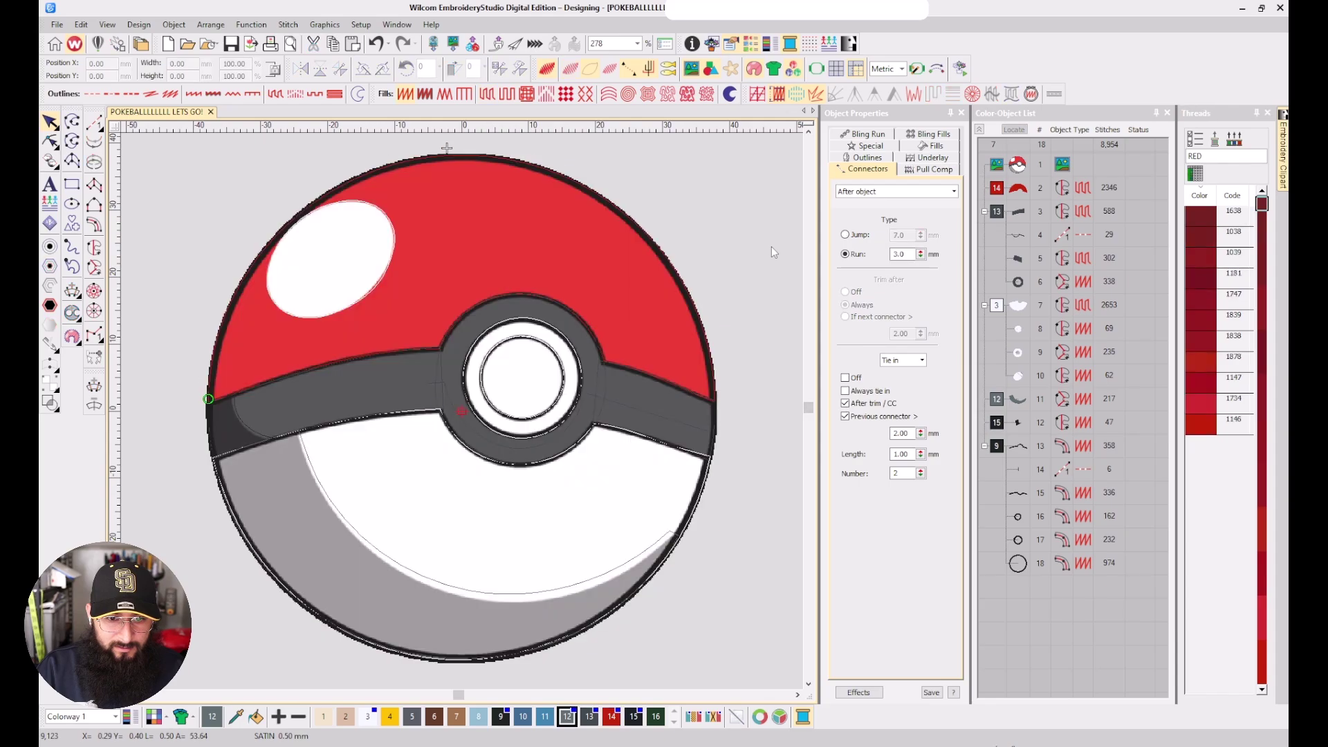
key("s")
key("s")
key("t")
key("s")
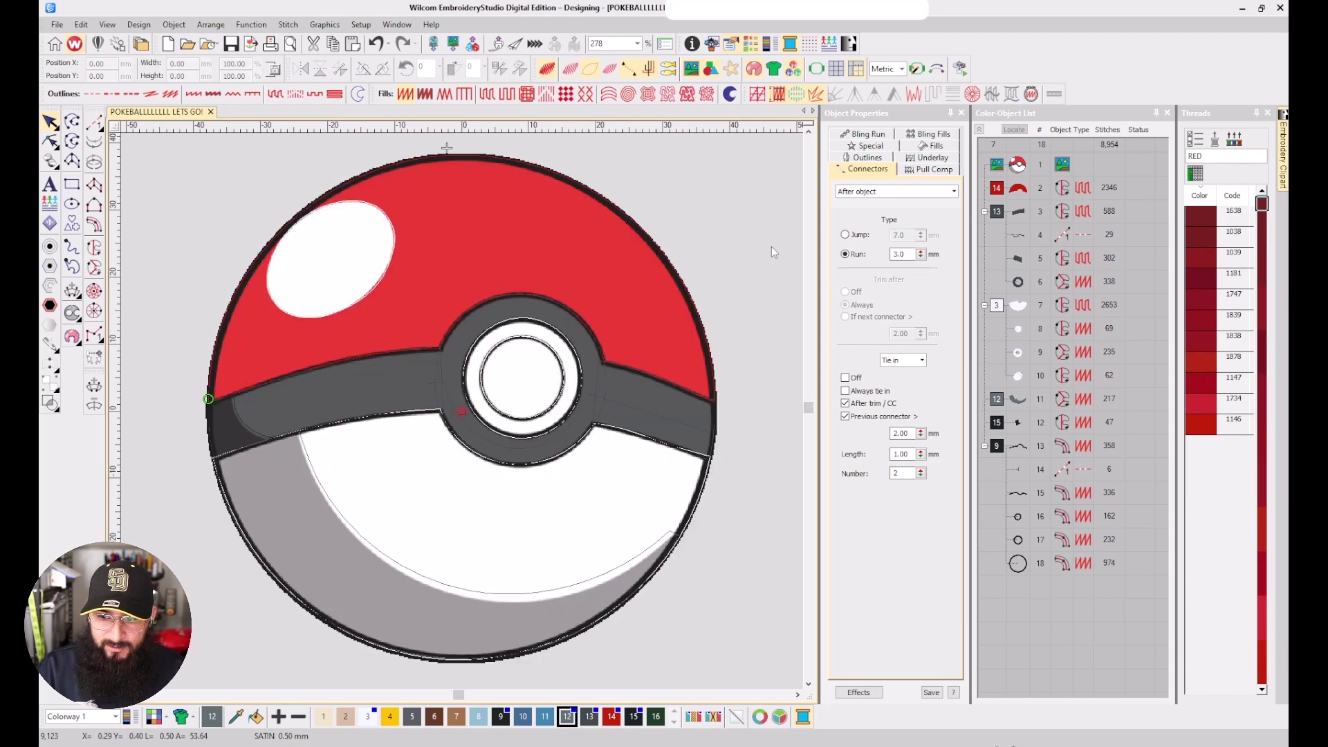
key("t")
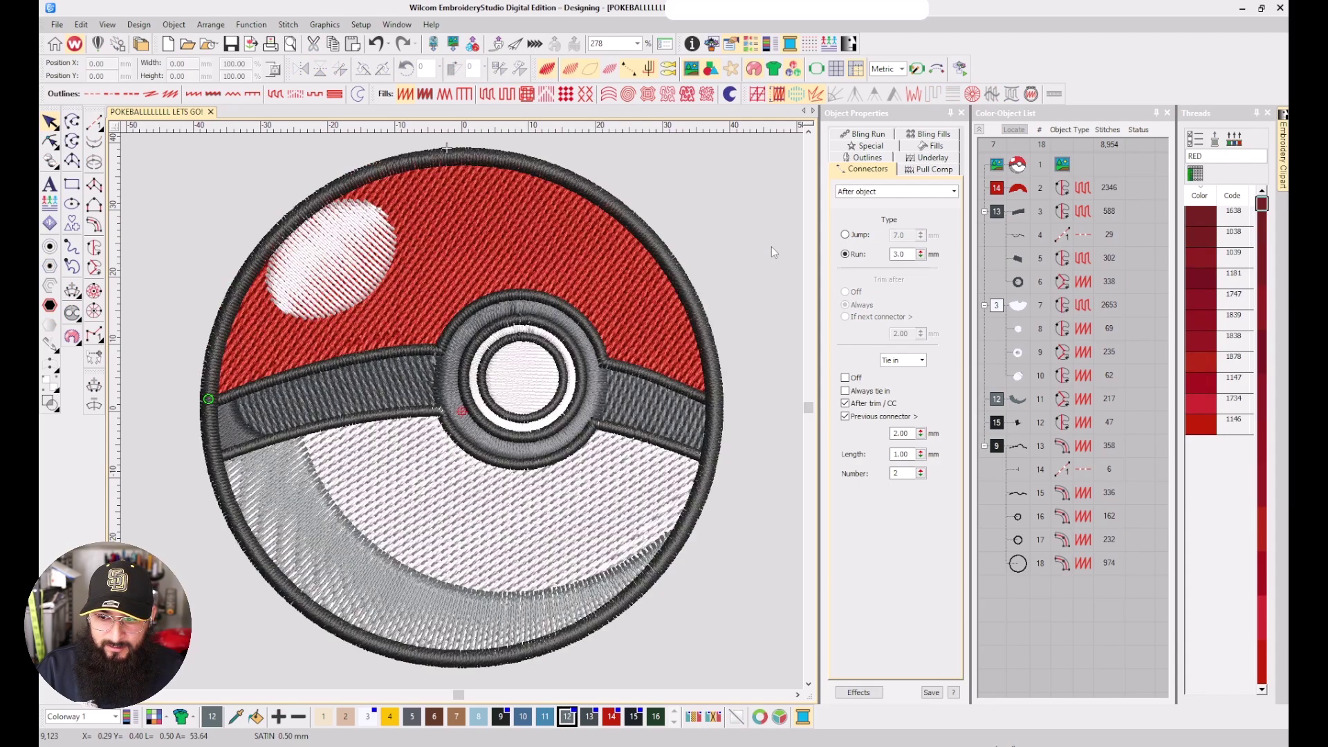
left_click(1205, 408)
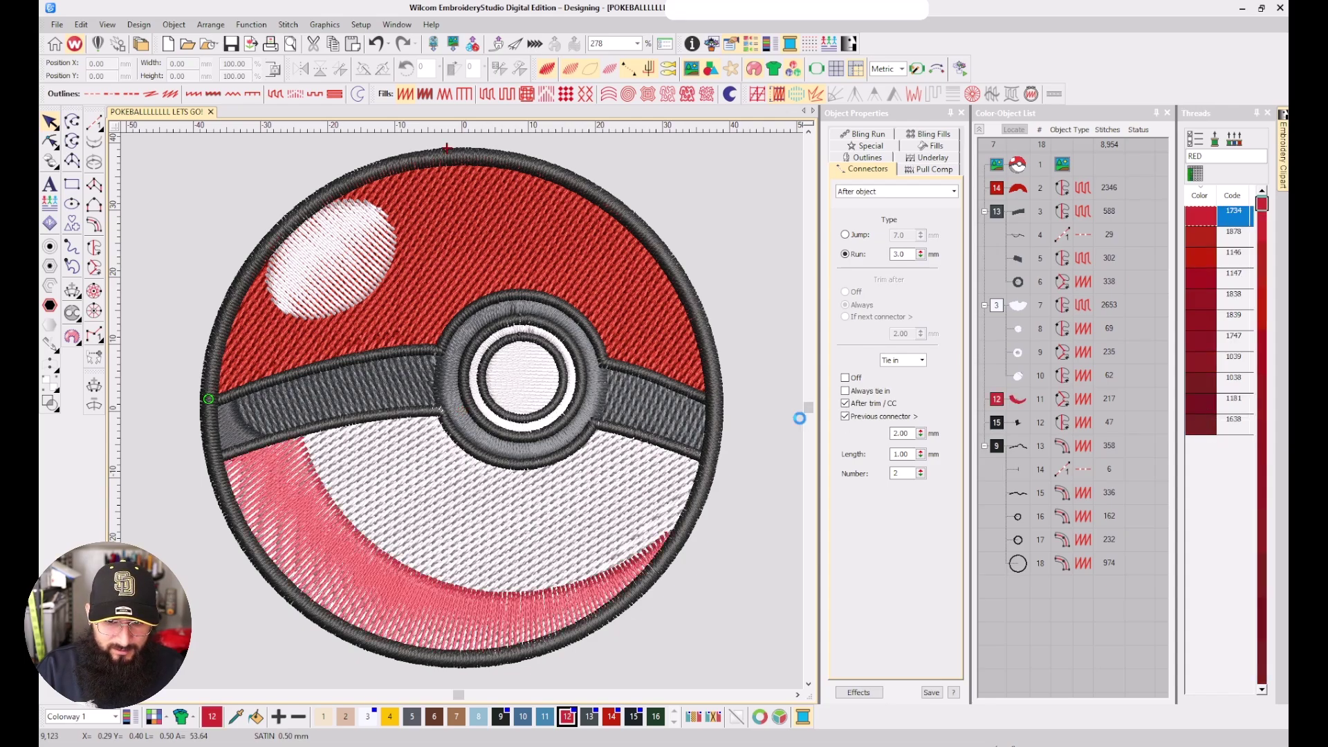
Undo the thread change on colour 12, and change colour 14, the red upper half, to thread 1734
key("ctrl+z")
left_click(612, 715)
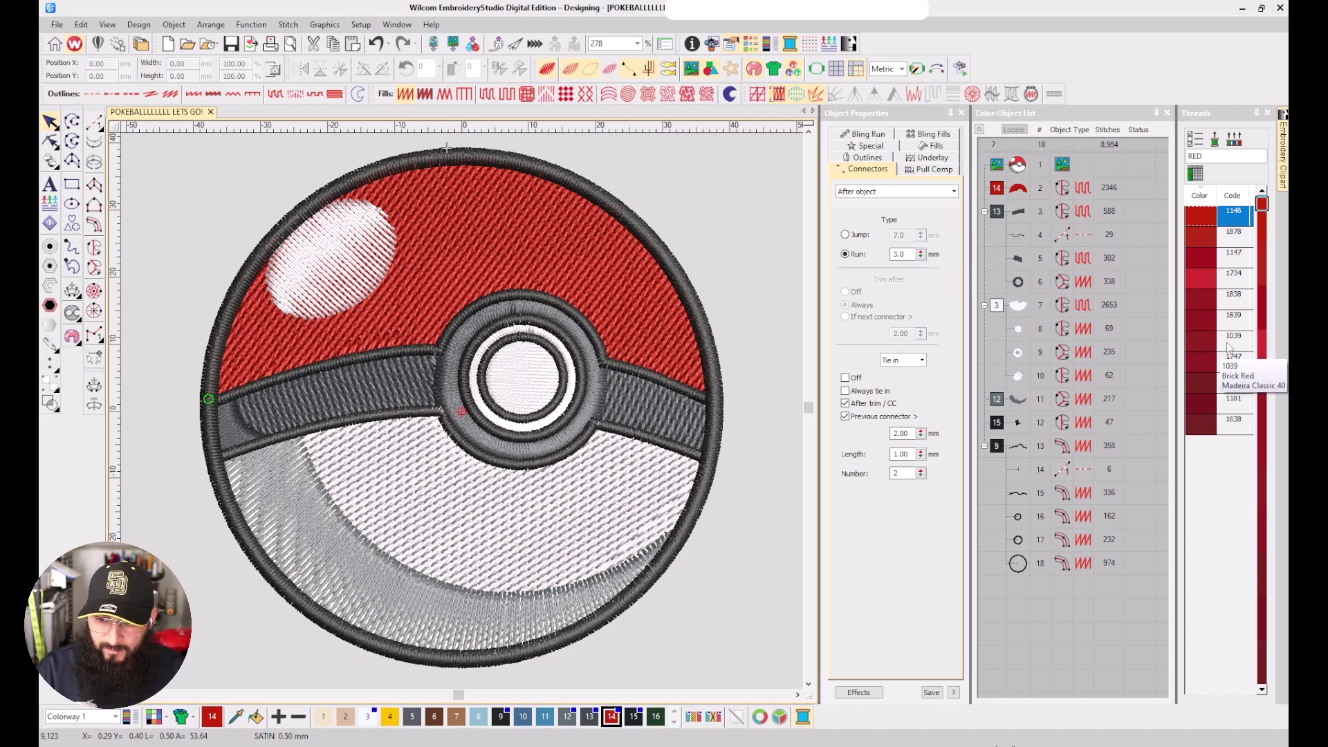
left_click(1229, 278)
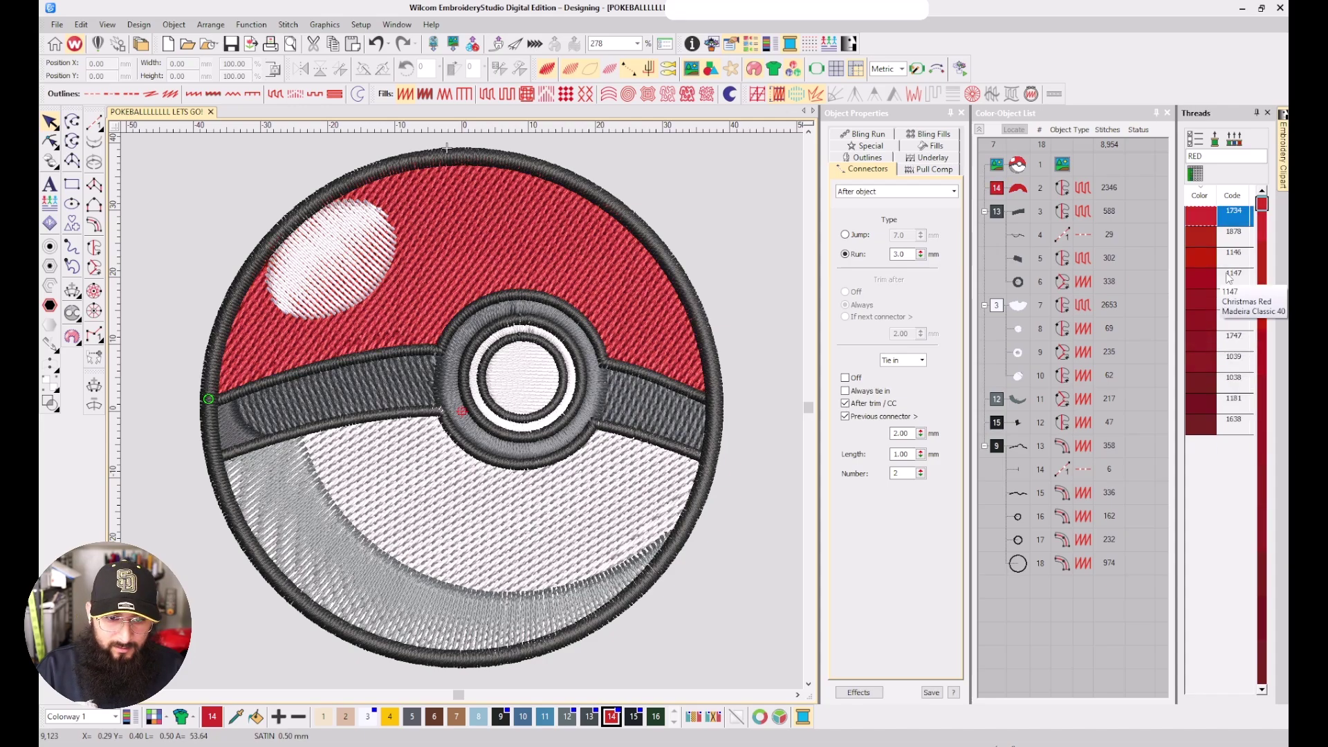
Compare the stitched colours of the whole ball with the source artwork
key("s")
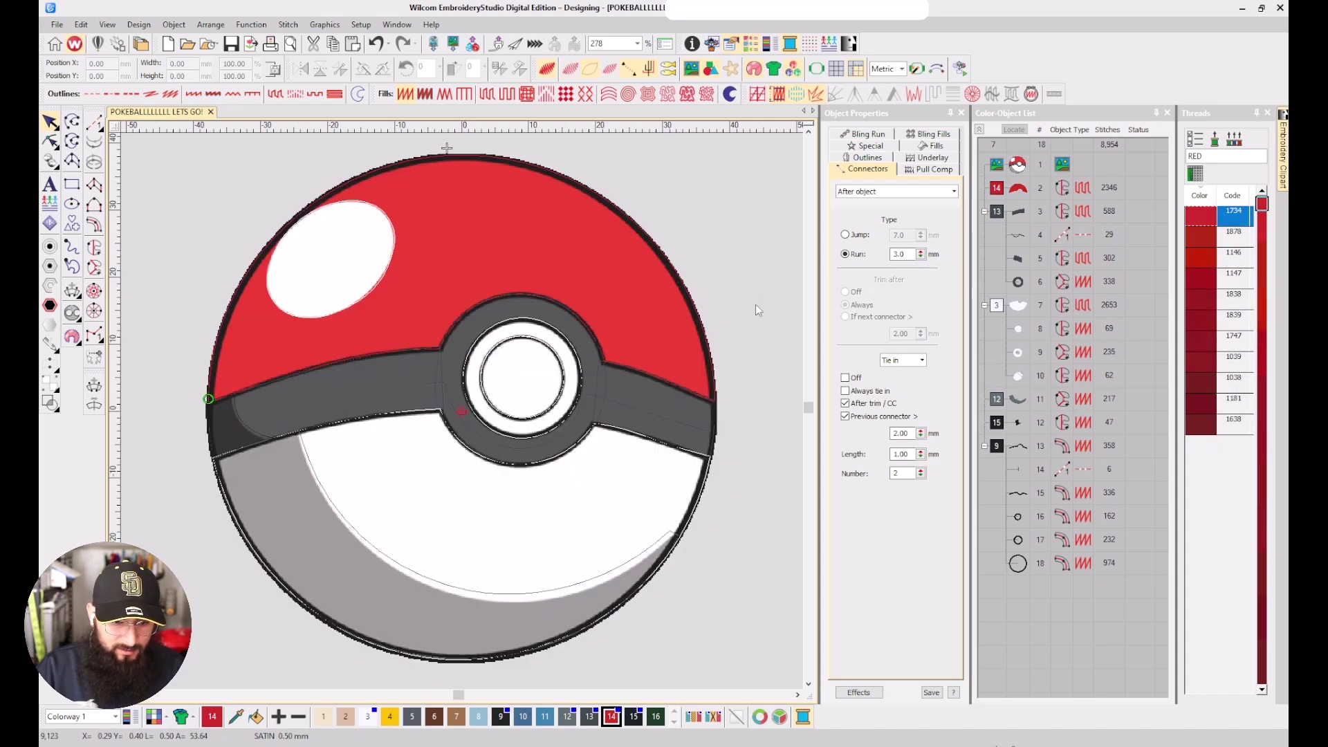
key("s")
key("s")
key("s")
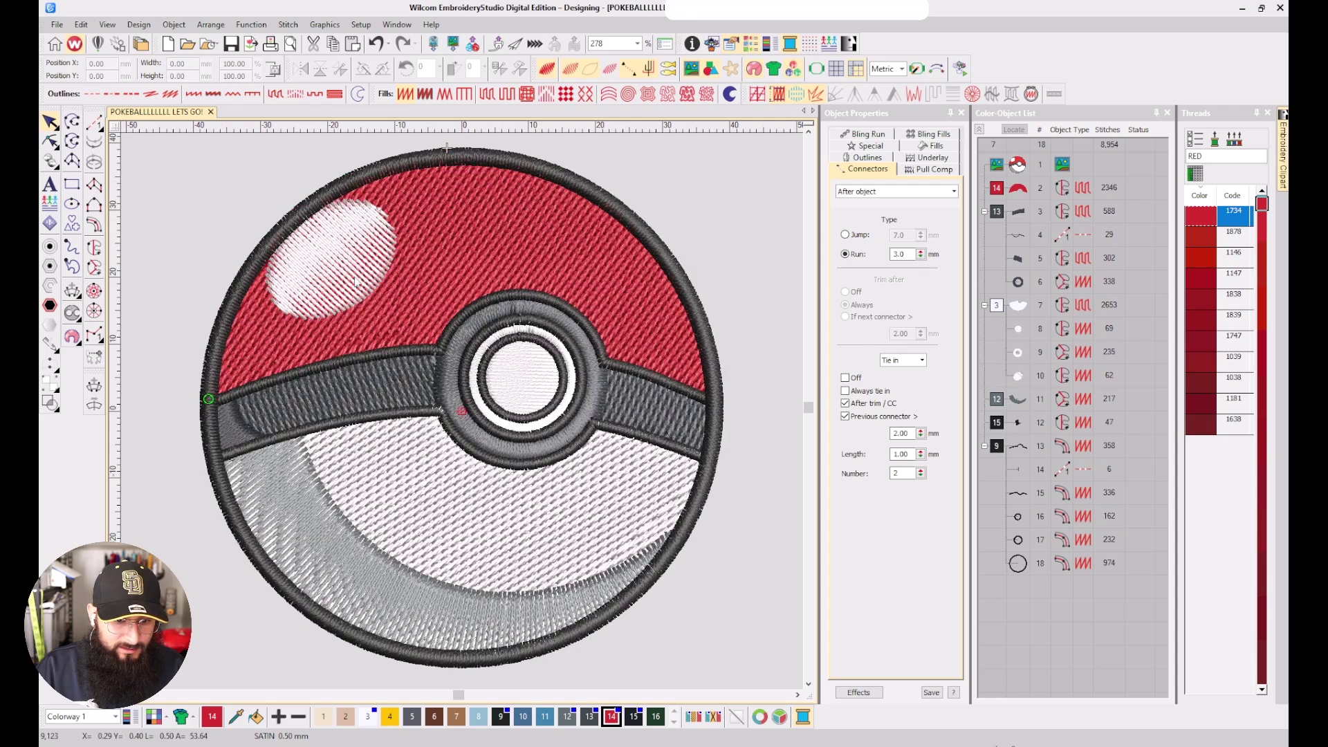
key("s")
key("s")
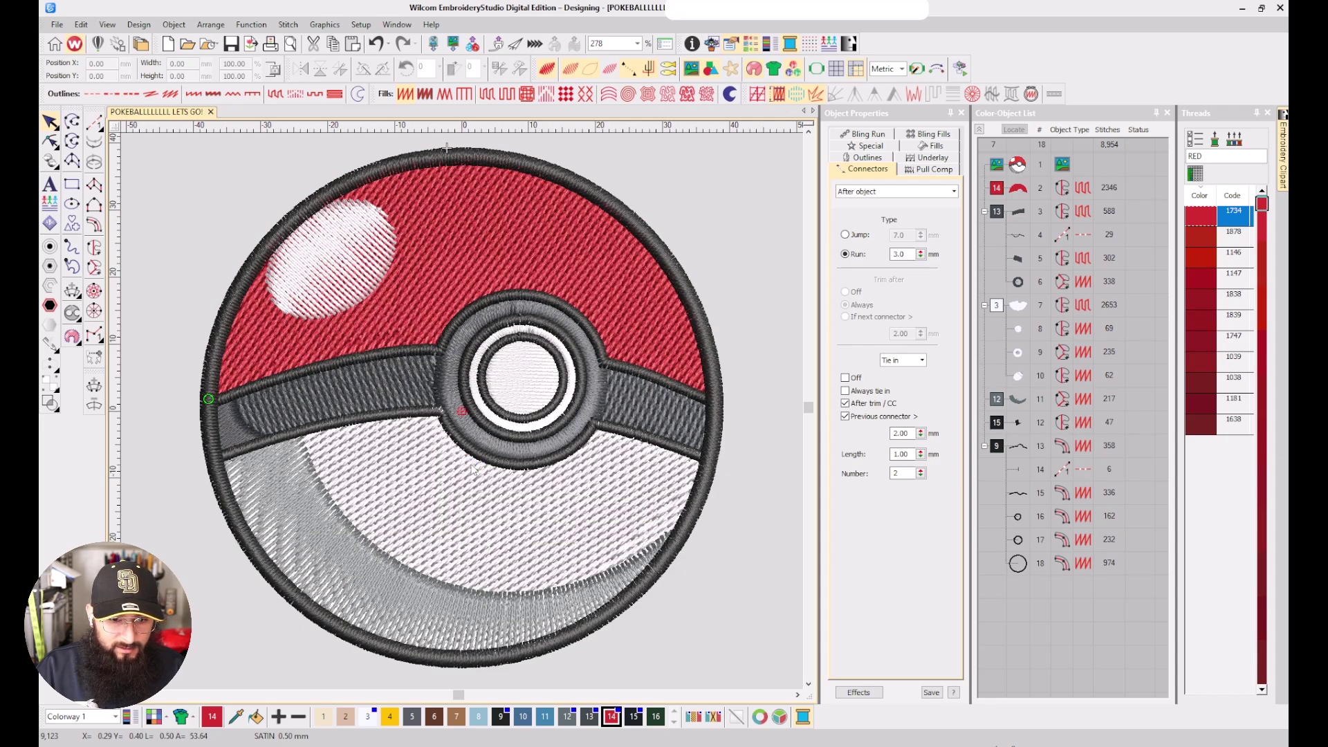
scroll(556, 485, "down", 1)
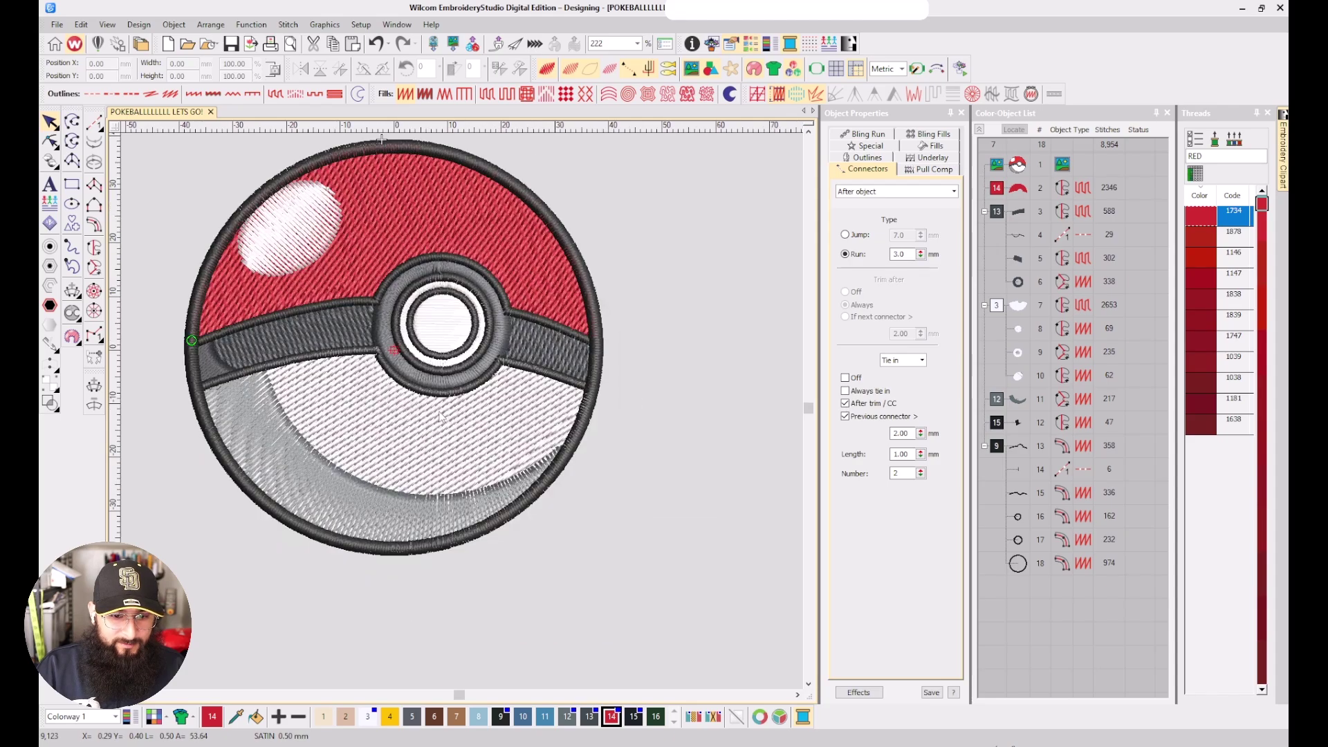
Select the small dark shadow at the grey band's left end, try a satin spacing of 0.70 mm, and set it to 0.80 mm
key("z")
key("z")
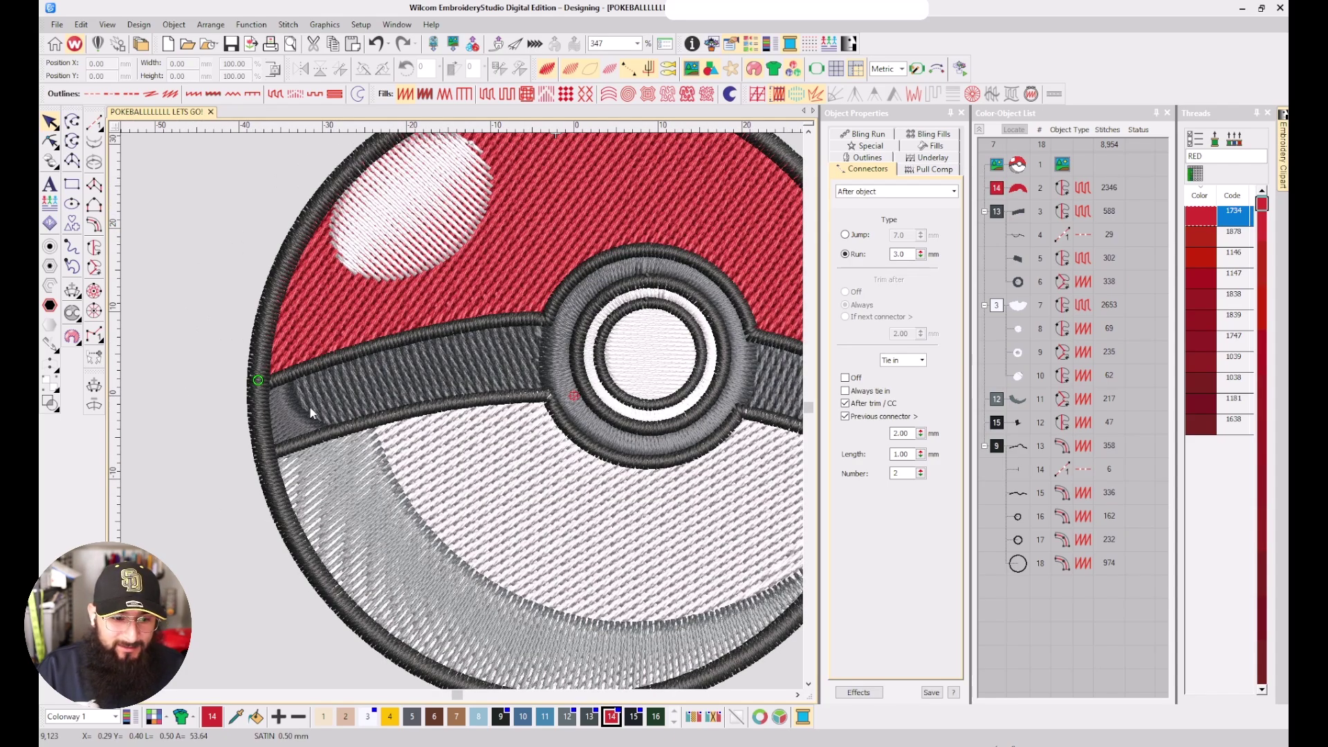
left_click(287, 415)
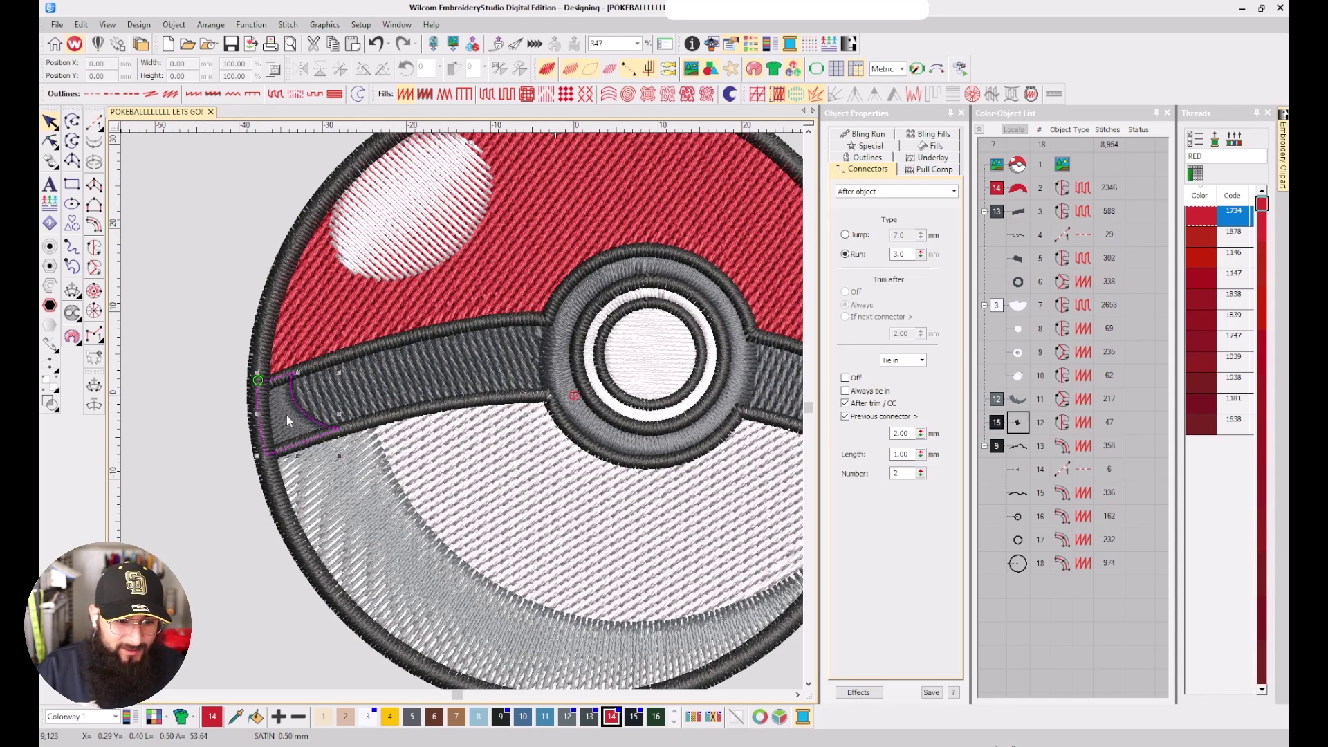
left_click(931, 148)
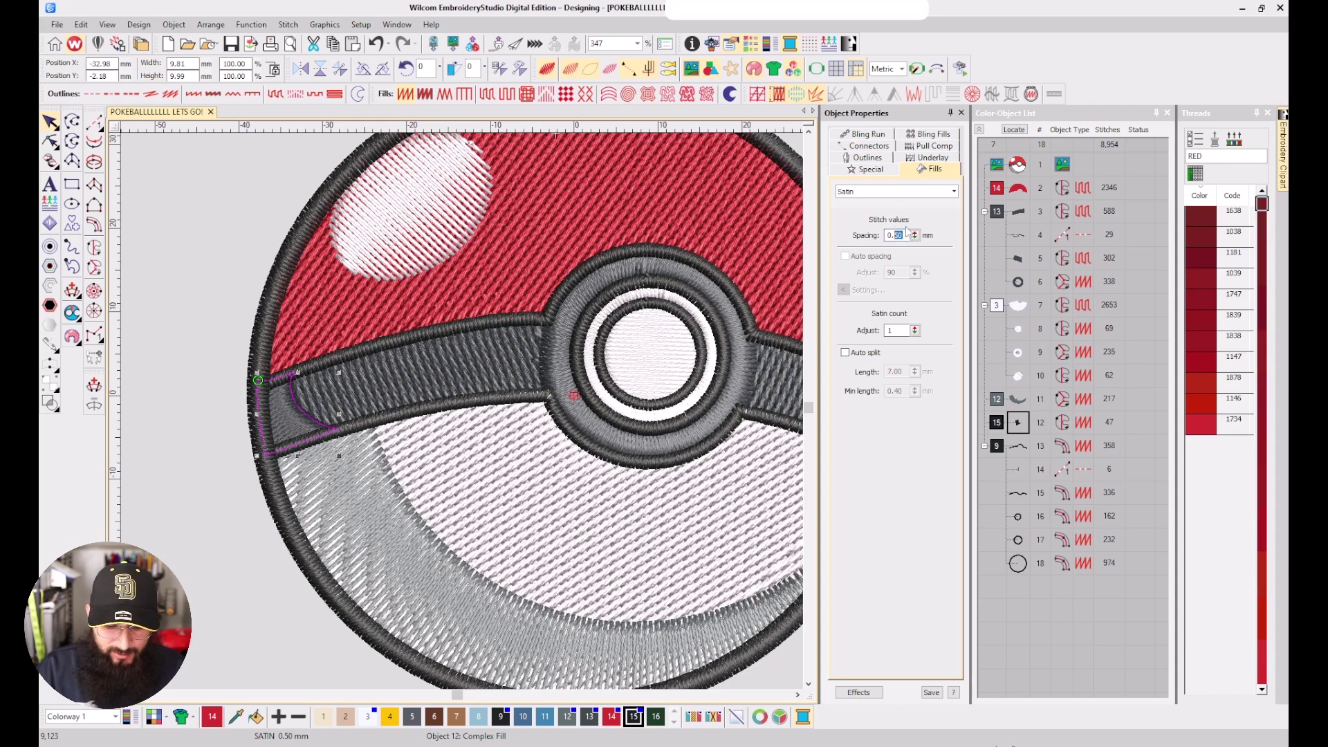
type("0.70")
key("Return")
scroll(462, 411, "up", 4)
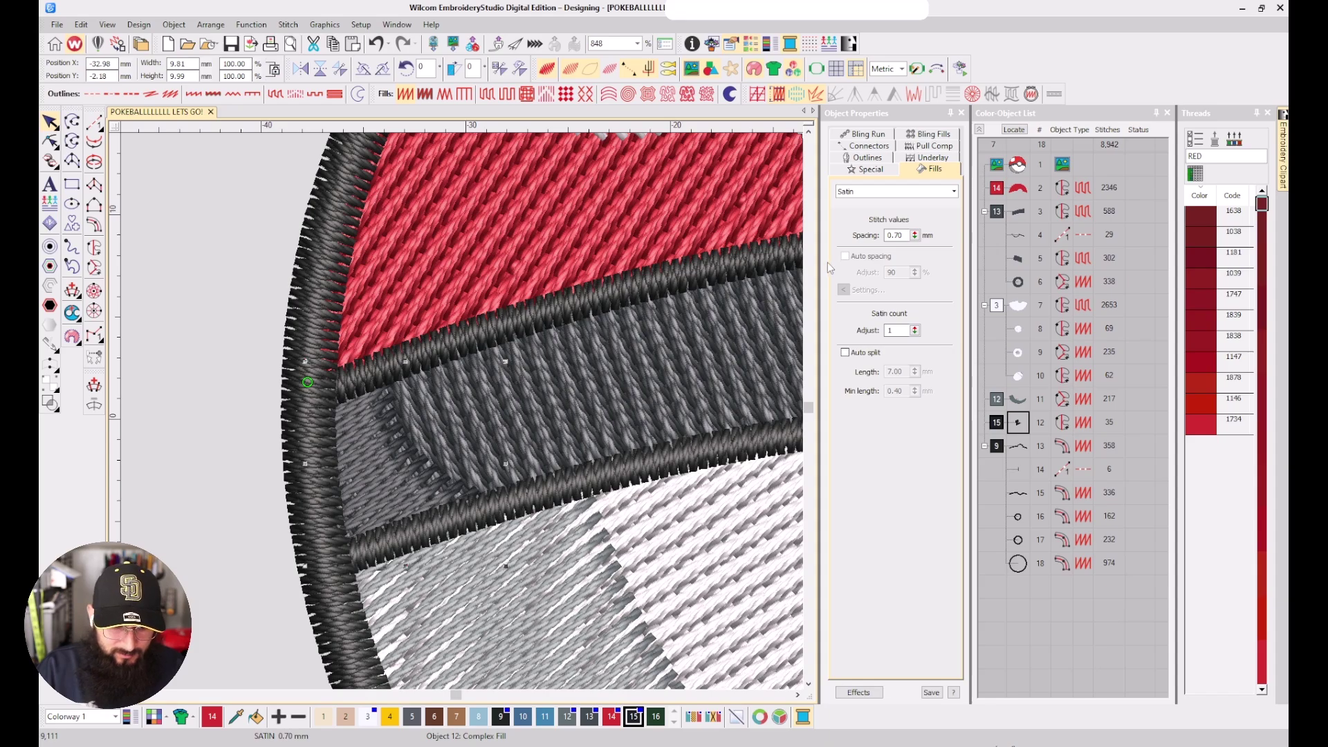
left_click(903, 236)
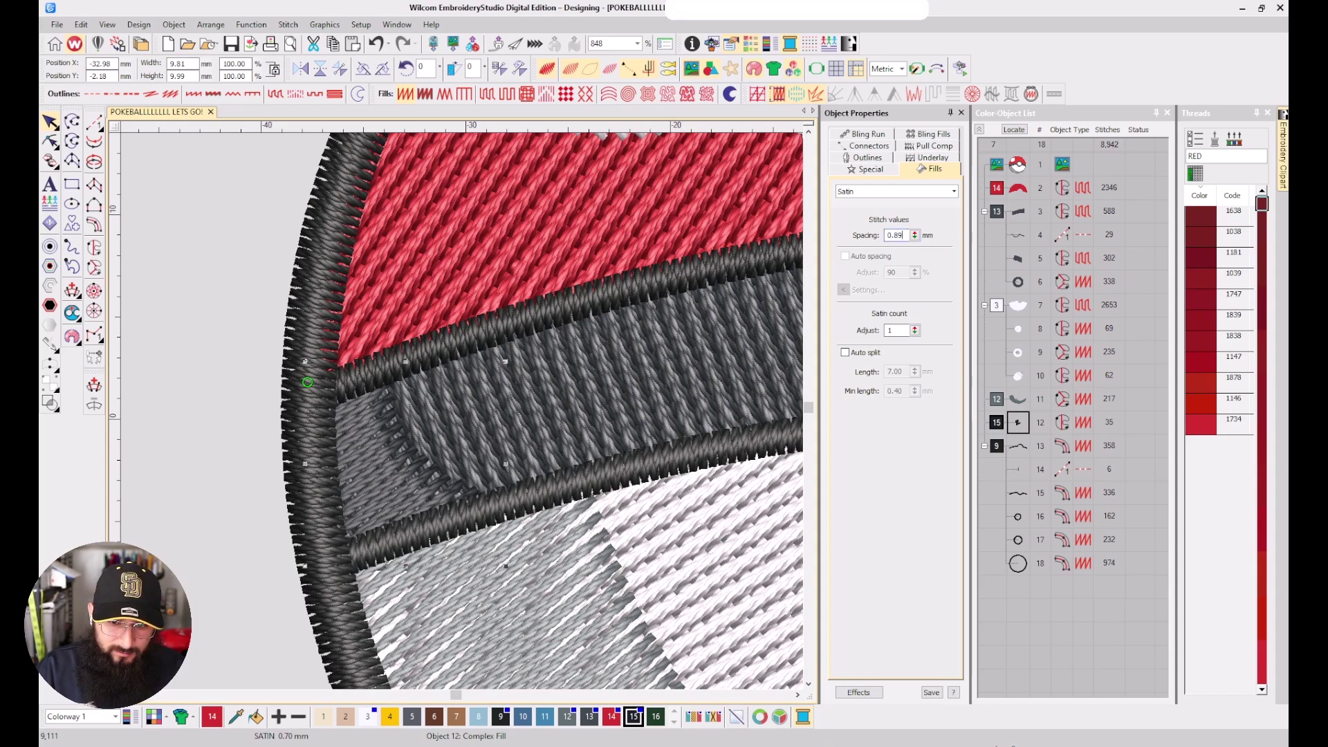
key("Return")
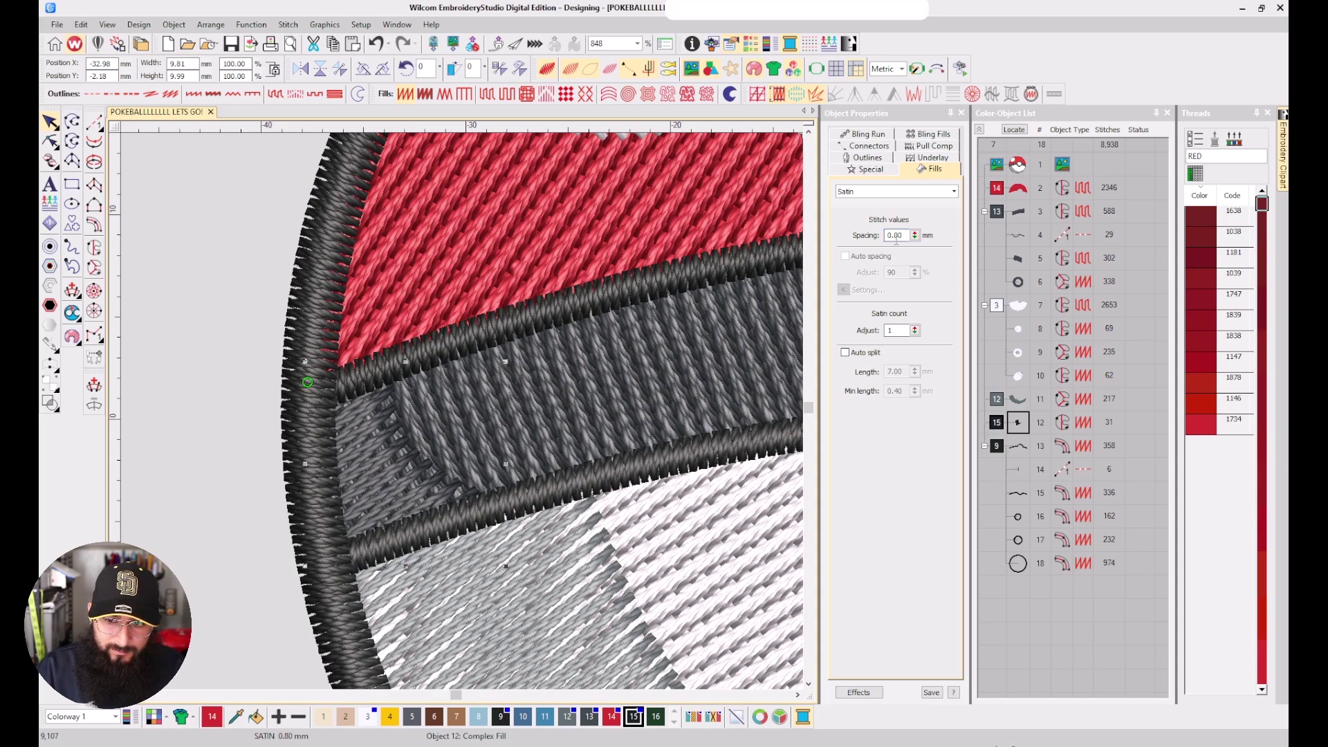
Try a 1.00 mm satin spacing on the small band shadow, and set it back to 0.80 mm
double_click(901, 236)
type("1")
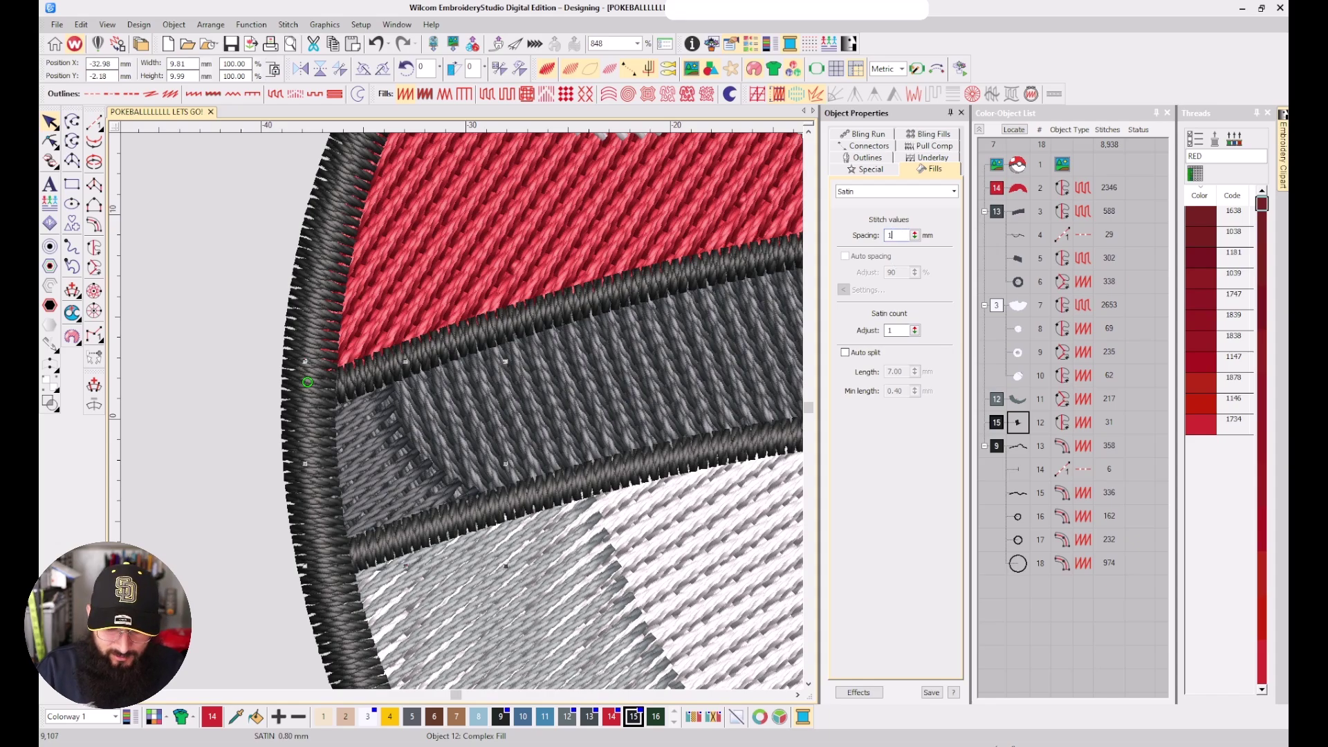
key("Return")
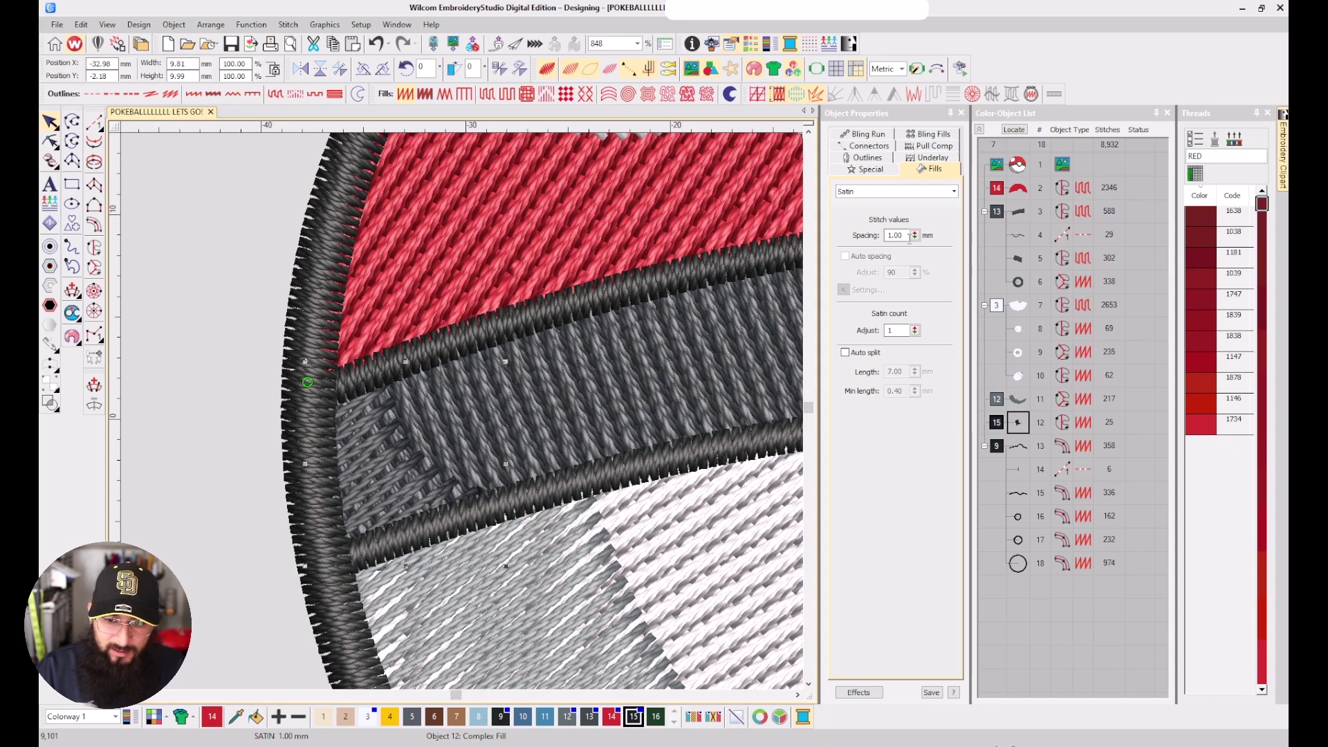
type("8")
key("Return")
scroll(462, 415, "down", 5)
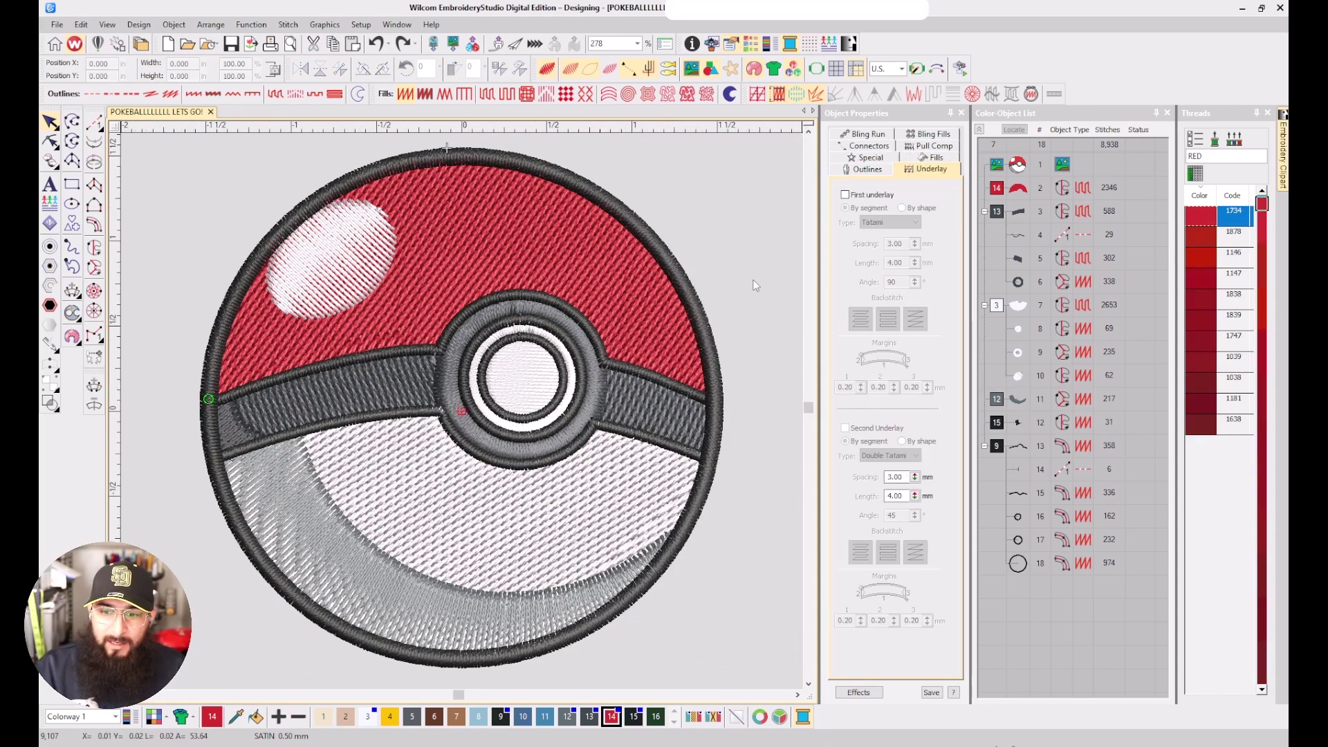
Turn on the first underlay for the red upper half, both grey band segments and the white lower half, and deselect them
left_click(1018, 188)
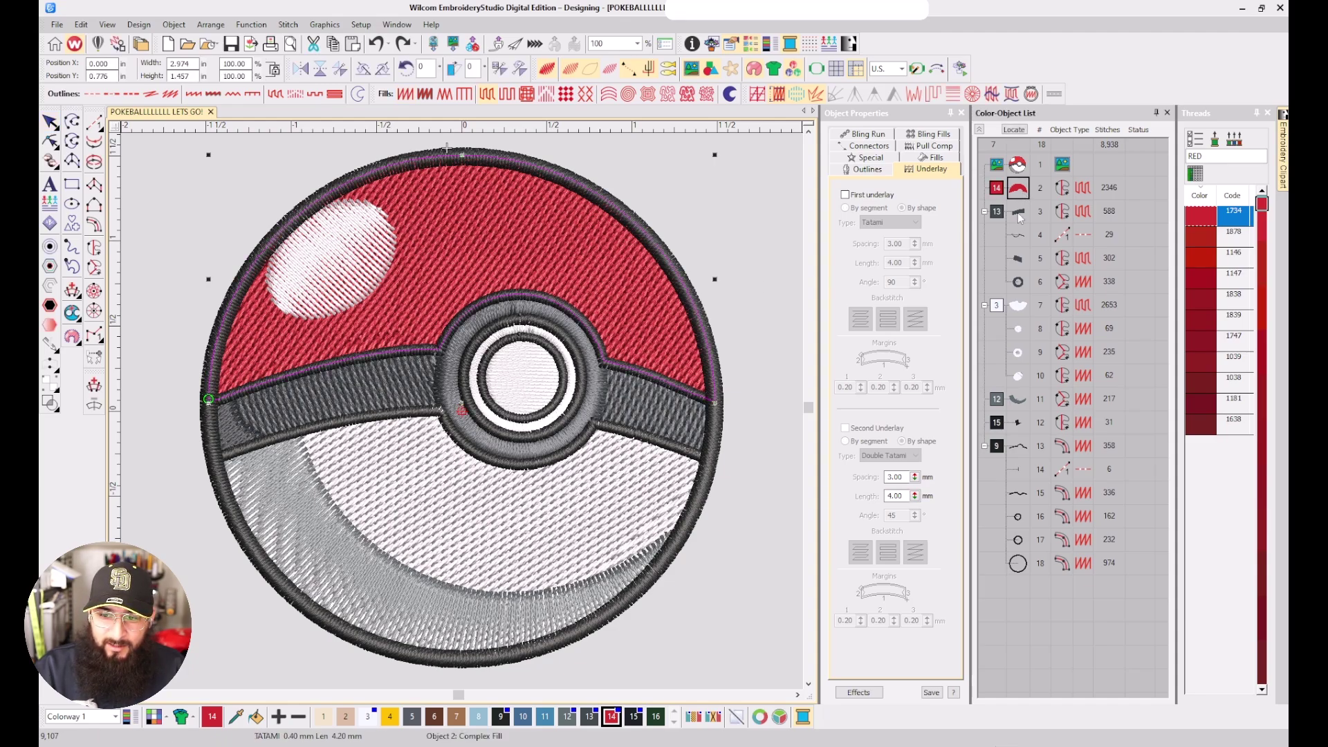
left_click(1017, 214, "ctrl")
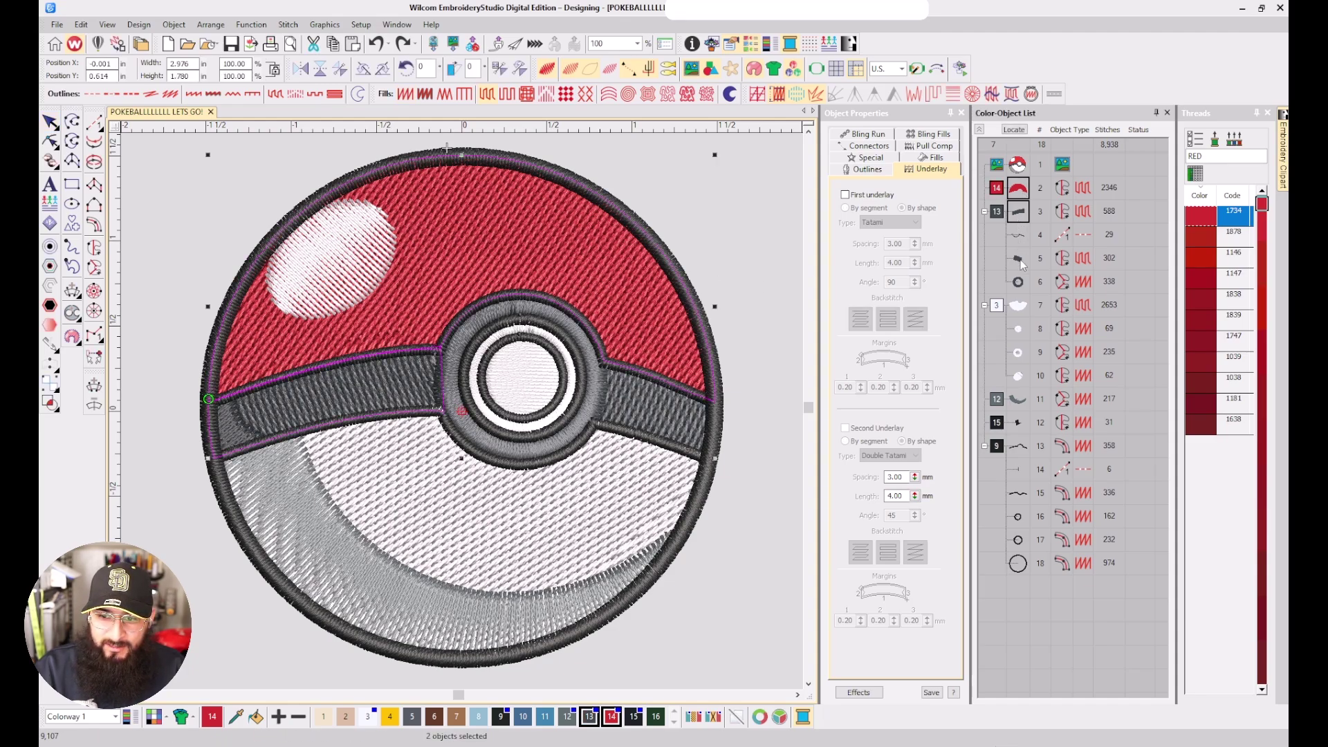
left_click(1019, 305, "ctrl")
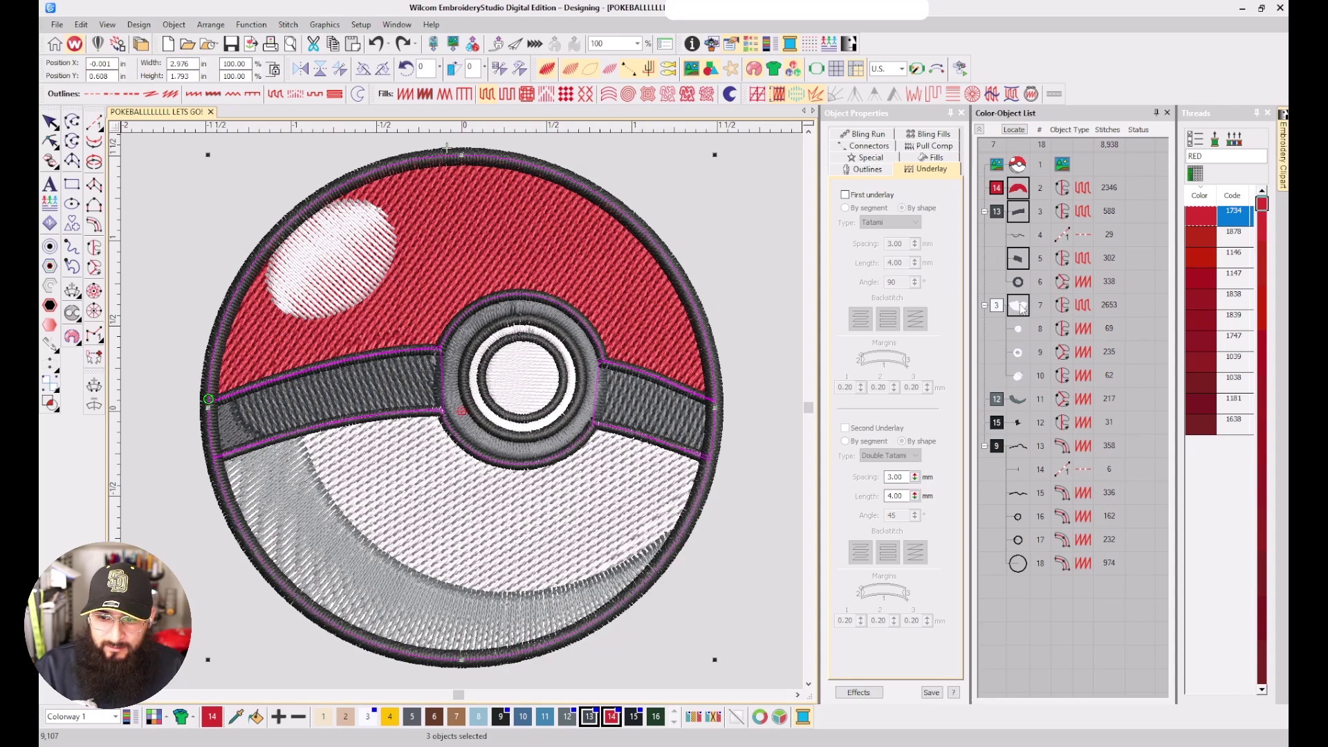
left_click(888, 196)
left_click(787, 208)
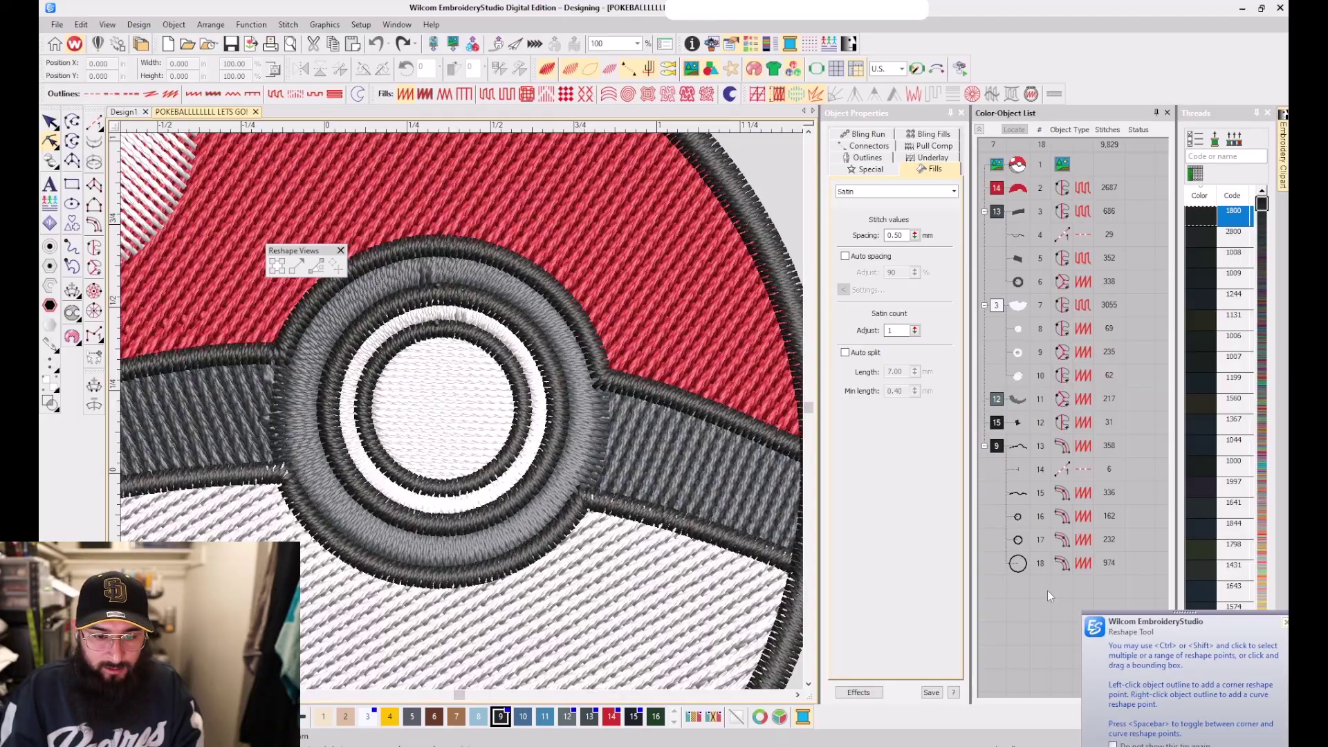
Select the white centre circle of the button for reshaping, and set its satin spacing to 0.38 mm
left_click(416, 409)
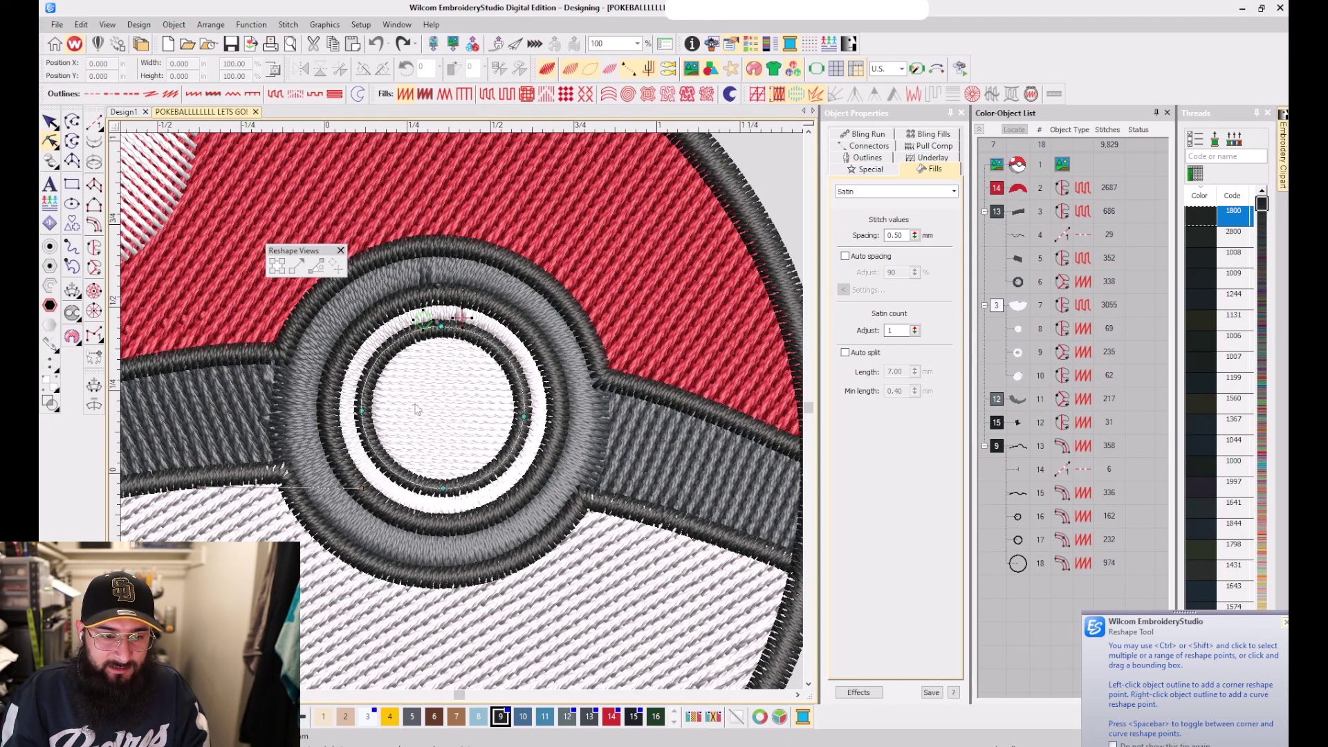
double_click(896, 235)
type("0.38")
key("Return")
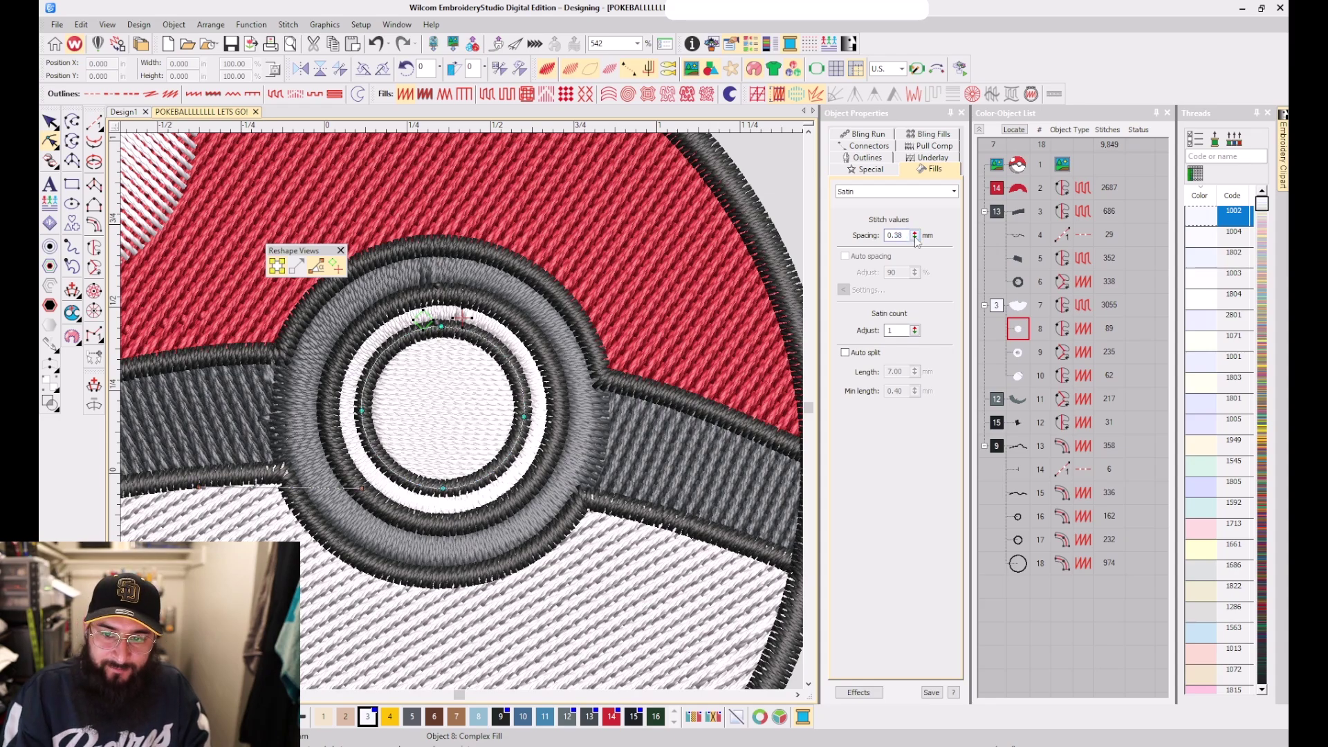
Turn on an Edge run first underlay and a Zigzag second underlay for the white centre circle
left_click(919, 158)
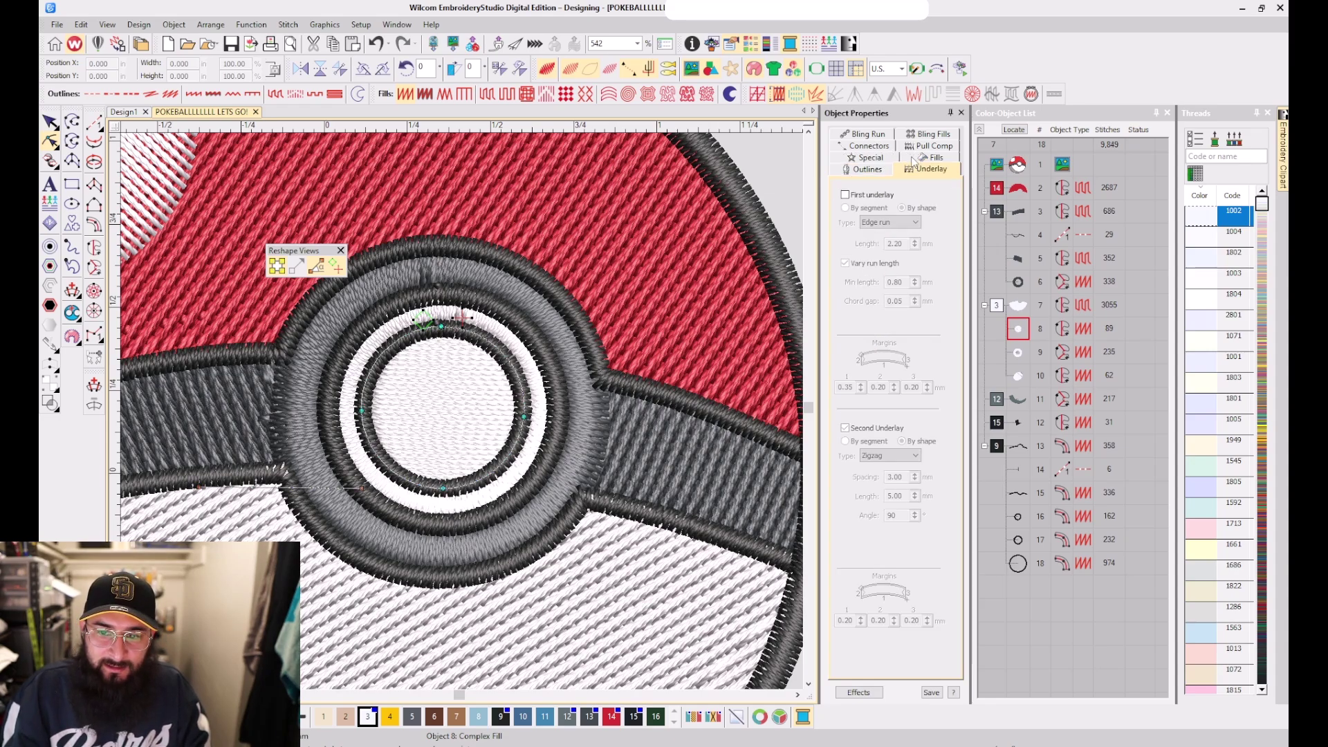
left_click(871, 195)
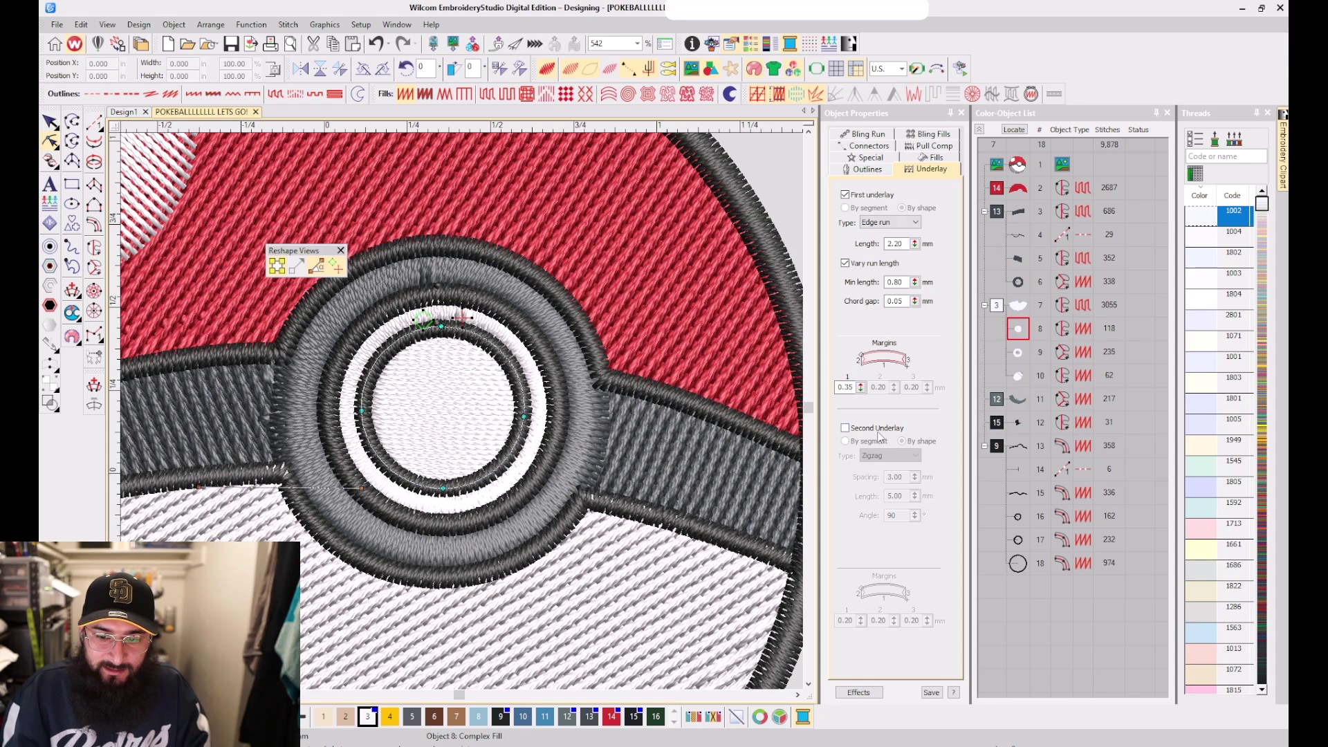
left_click(846, 428)
scroll(477, 396, "down", 2)
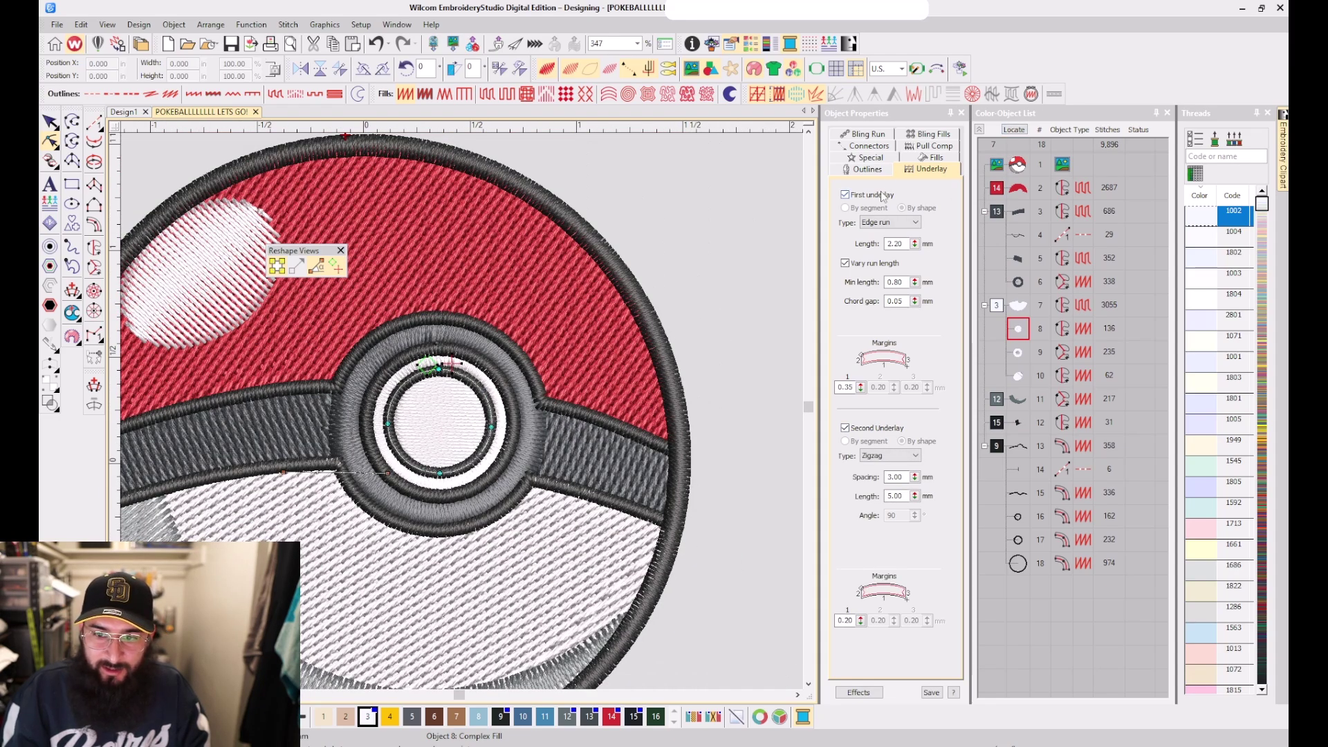
Try a satin count of 2 on the white centre circle, and undo it
left_click(885, 161)
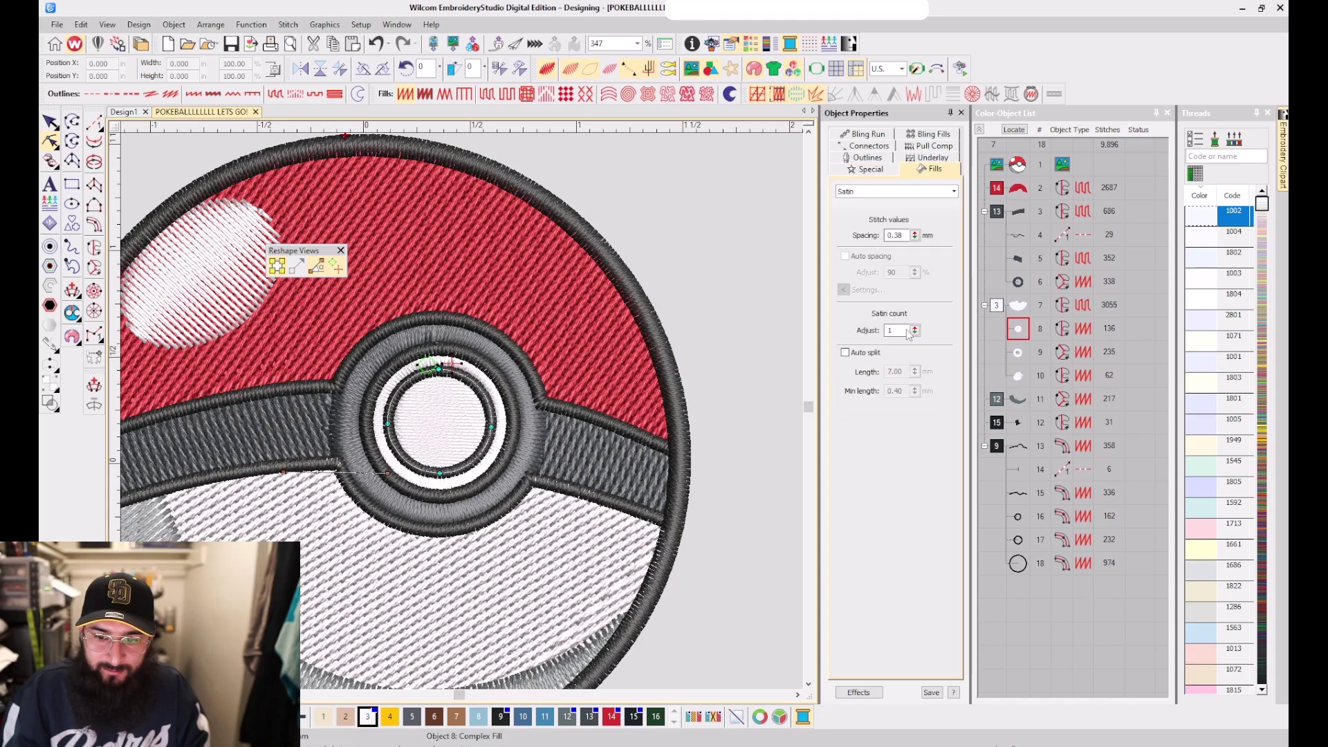
scroll(466, 419, "up", 2)
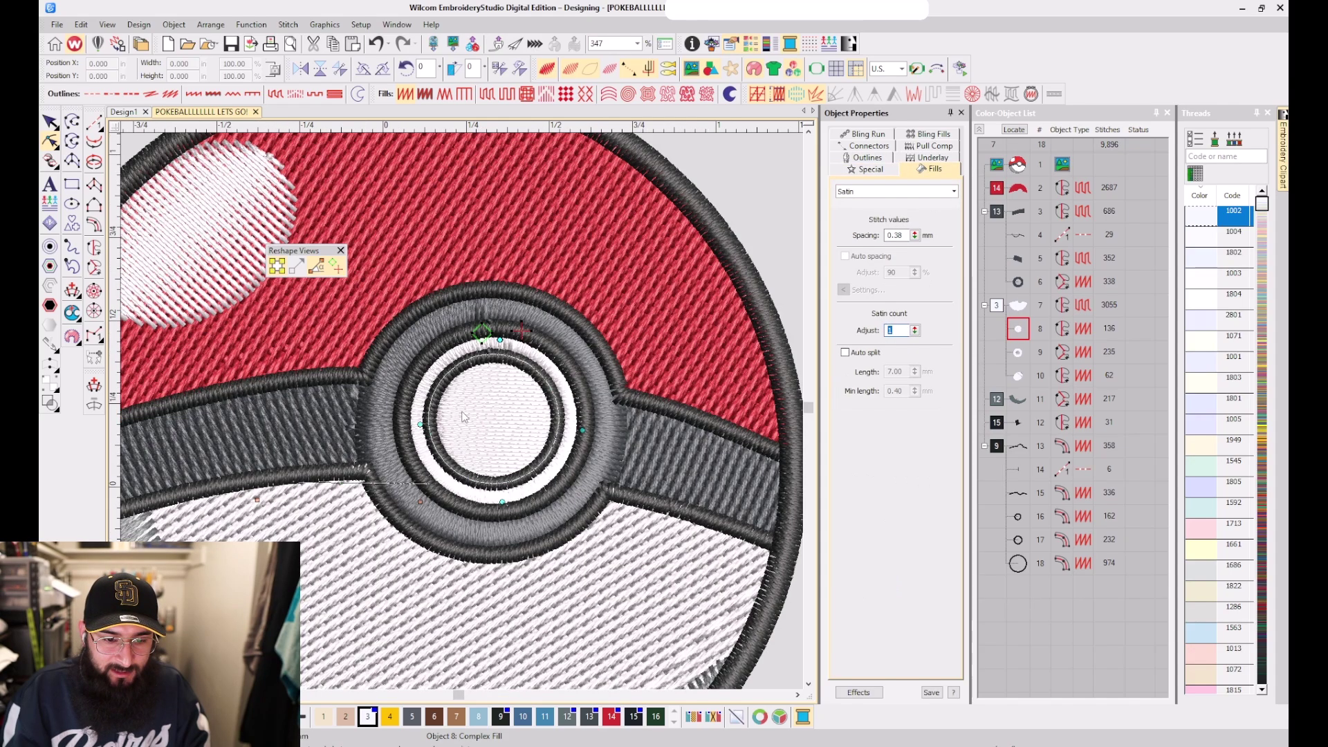
type("2")
key("Return")
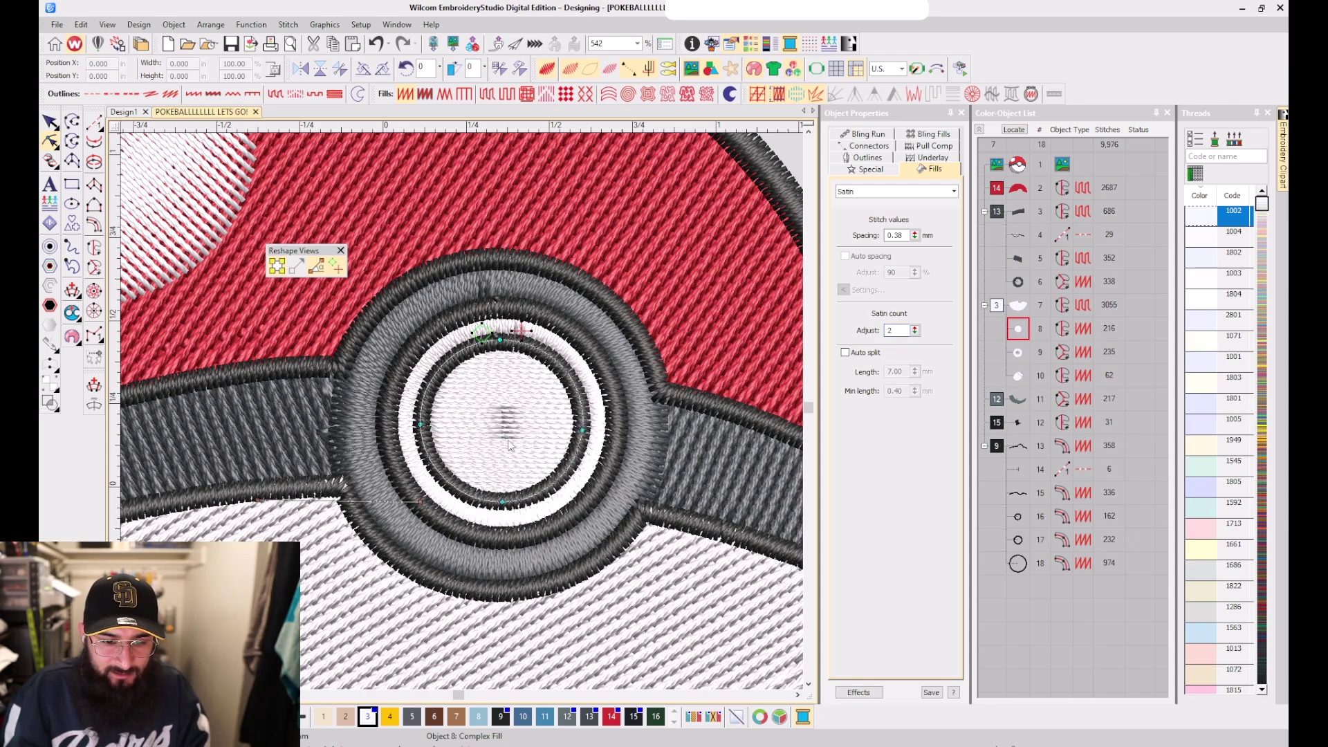
key("ctrl+z")
Try a diagonal stitch angle on the white centre circle, and set its fill angle to 0°
scroll(463, 417, "down", 2)
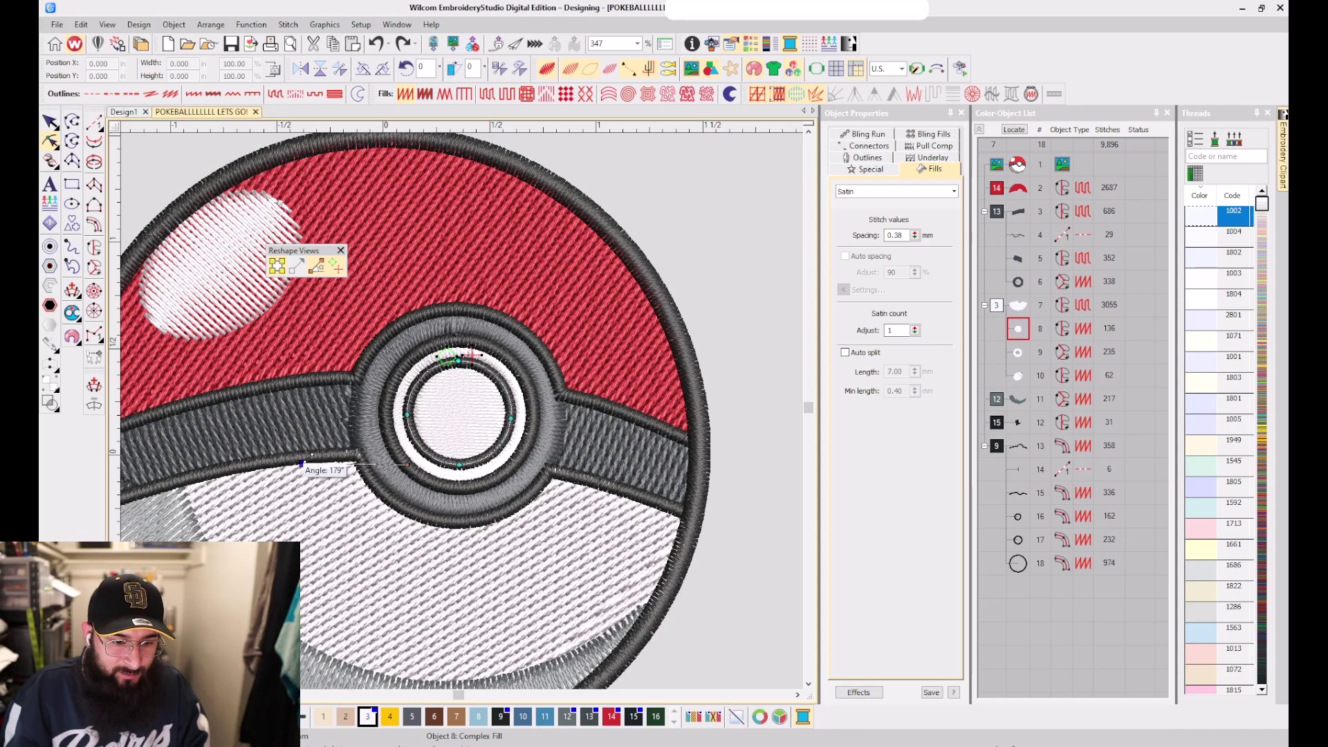
left_click(516, 381)
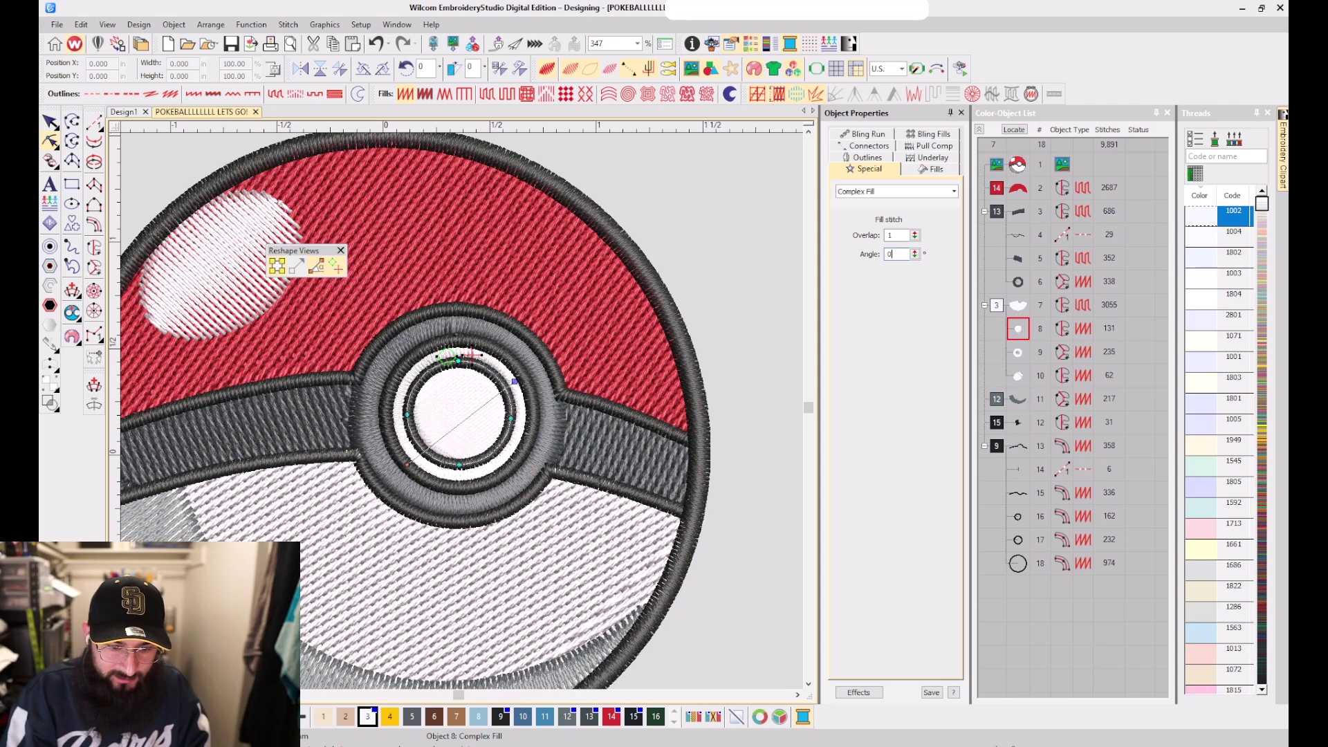
key("Return")
scroll(442, 349, "up", 2)
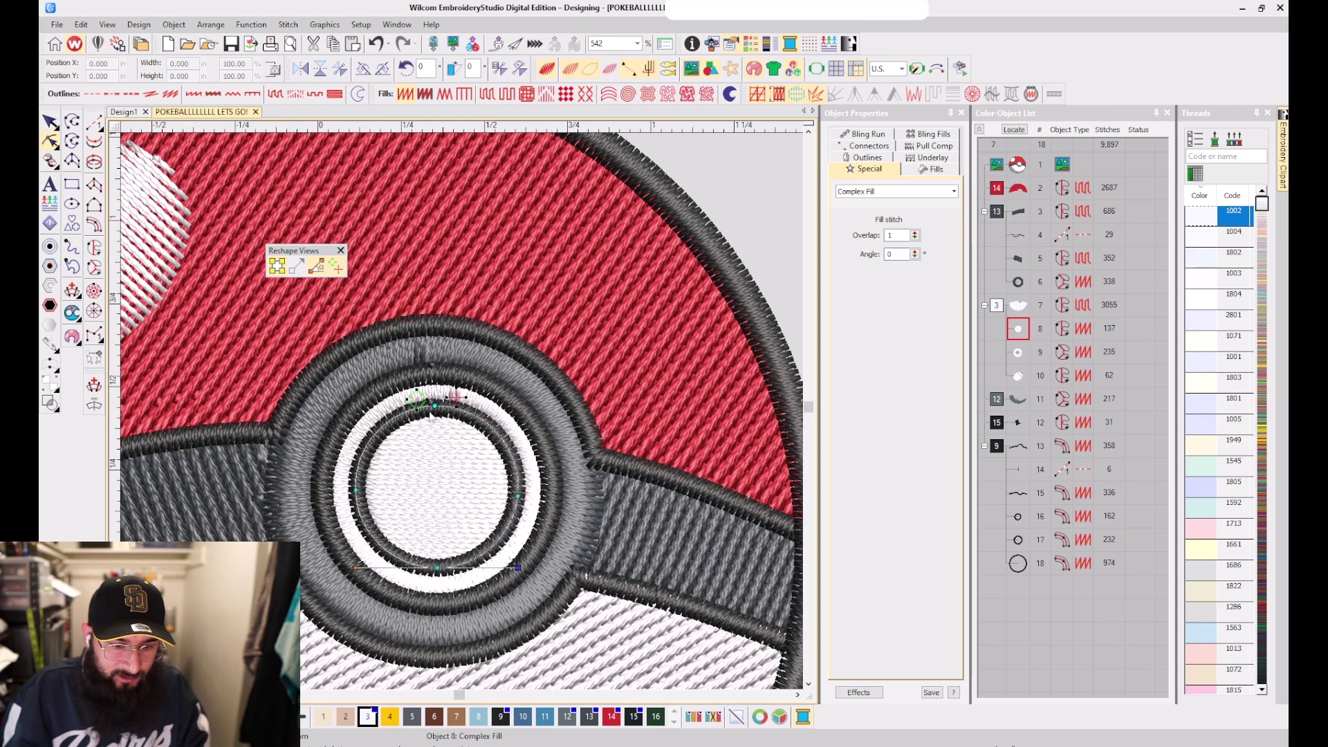
Move the centre circle's start point to its bottom edge, turn its stitch angle nearly vertical, and deselect it
left_click(429, 594)
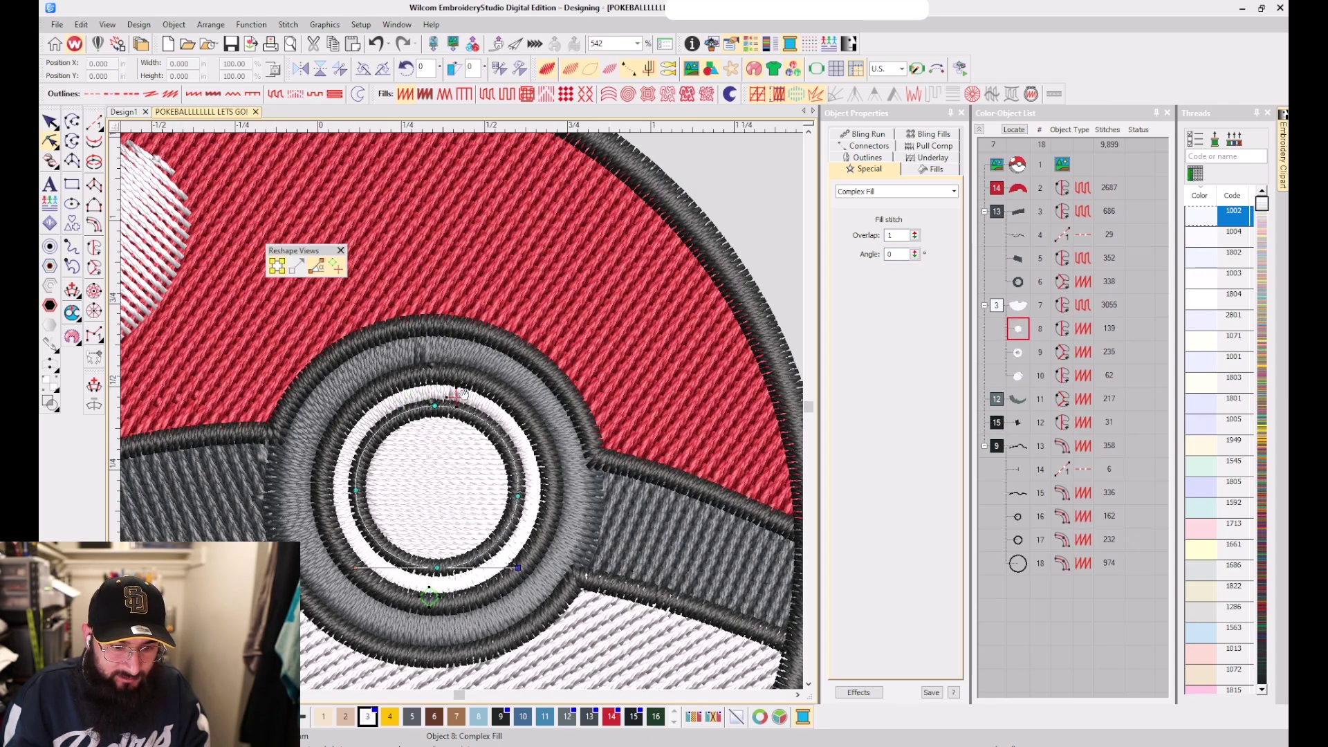
left_click(447, 589)
key("Escape")
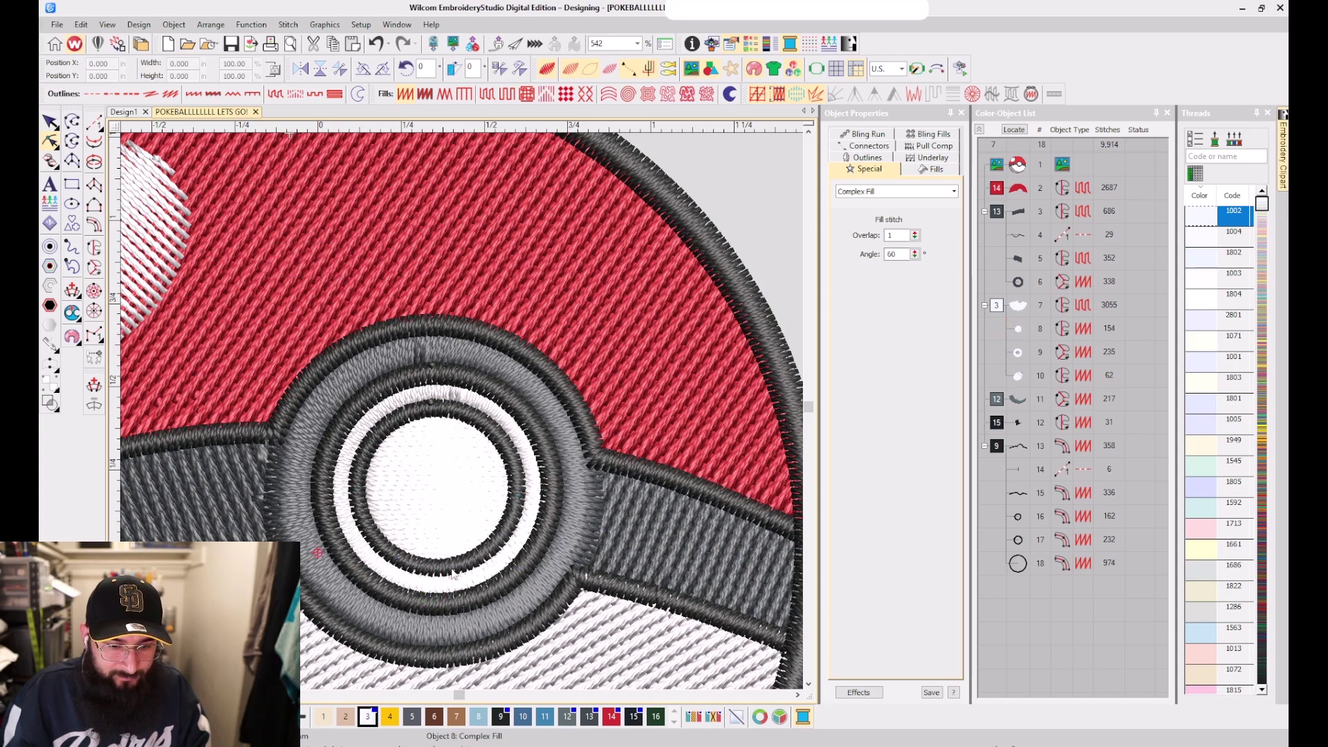